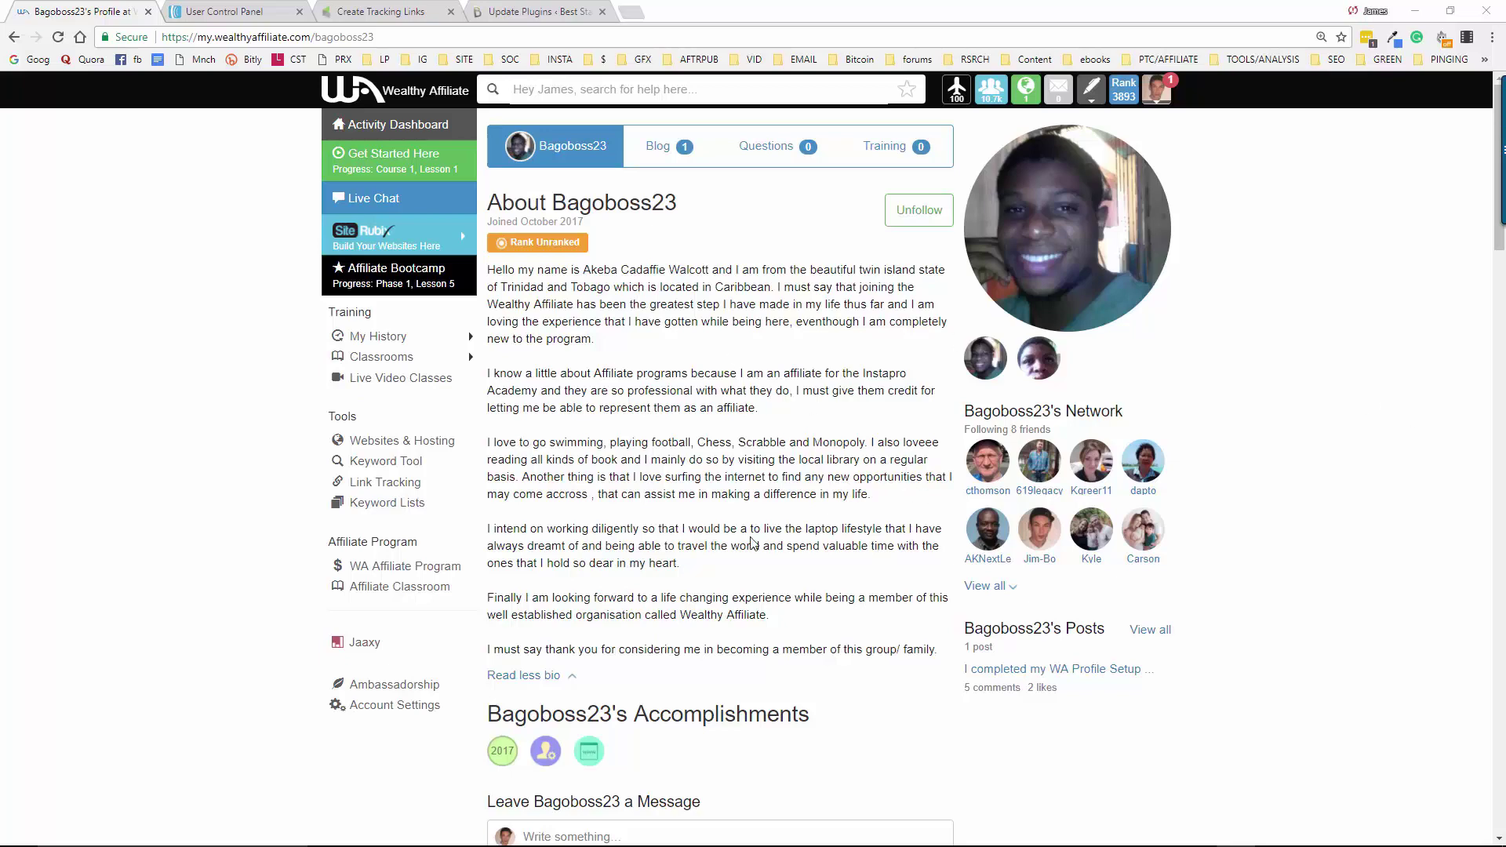
Scroll the member's profile down to the Recent messages showing the AWeber opt-in question
scroll(730, 543, down, 5)
scroll(710, 537, up, 5)
scroll(698, 479, down, 7)
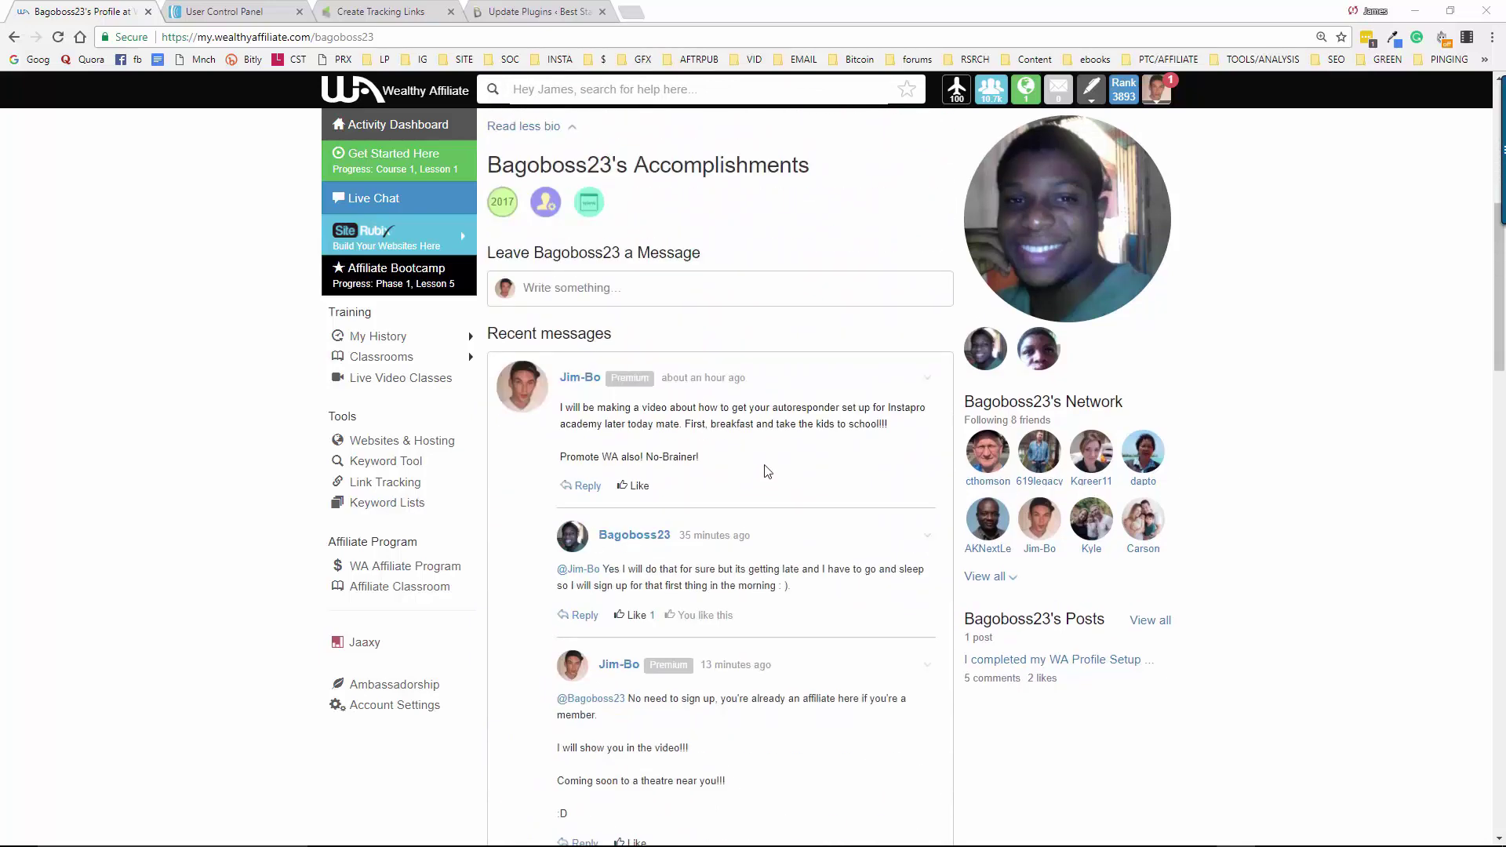
scroll(758, 469, down, 8)
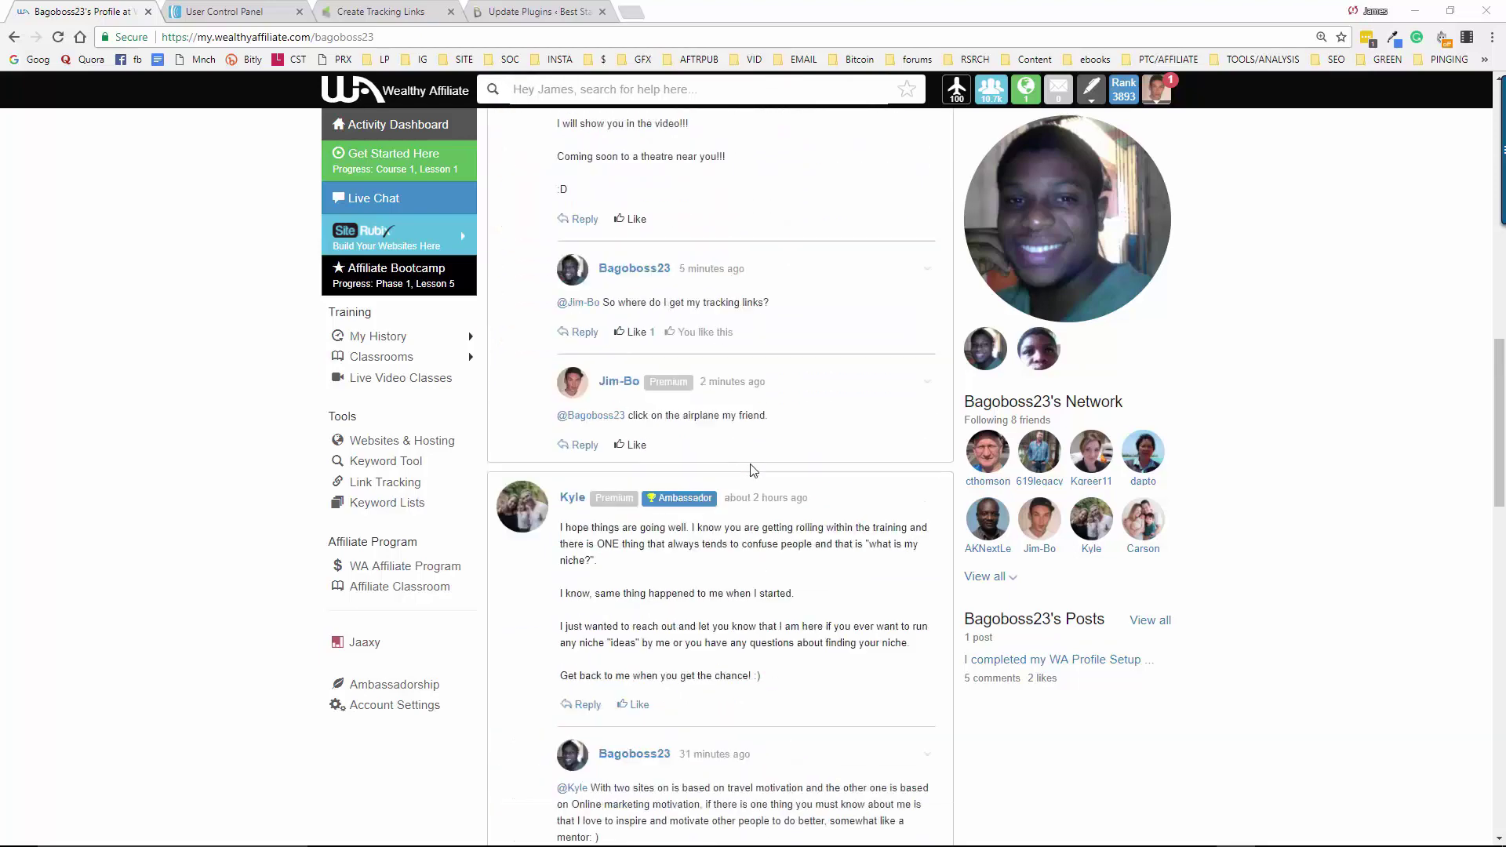
scroll(752, 469, down, 11)
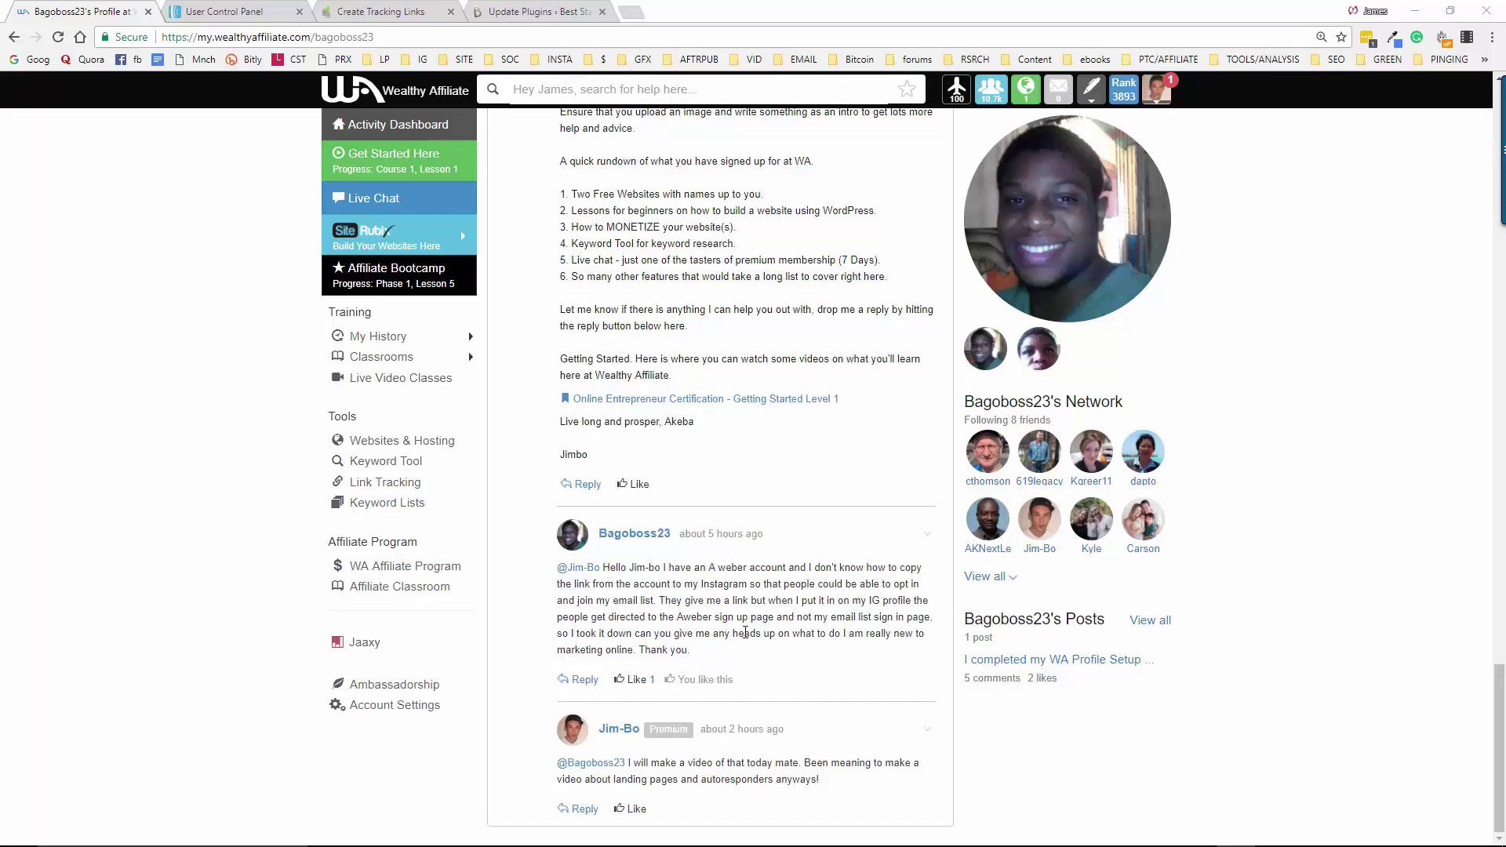
scroll(745, 633, up, 3)
scroll(744, 631, down, 11)
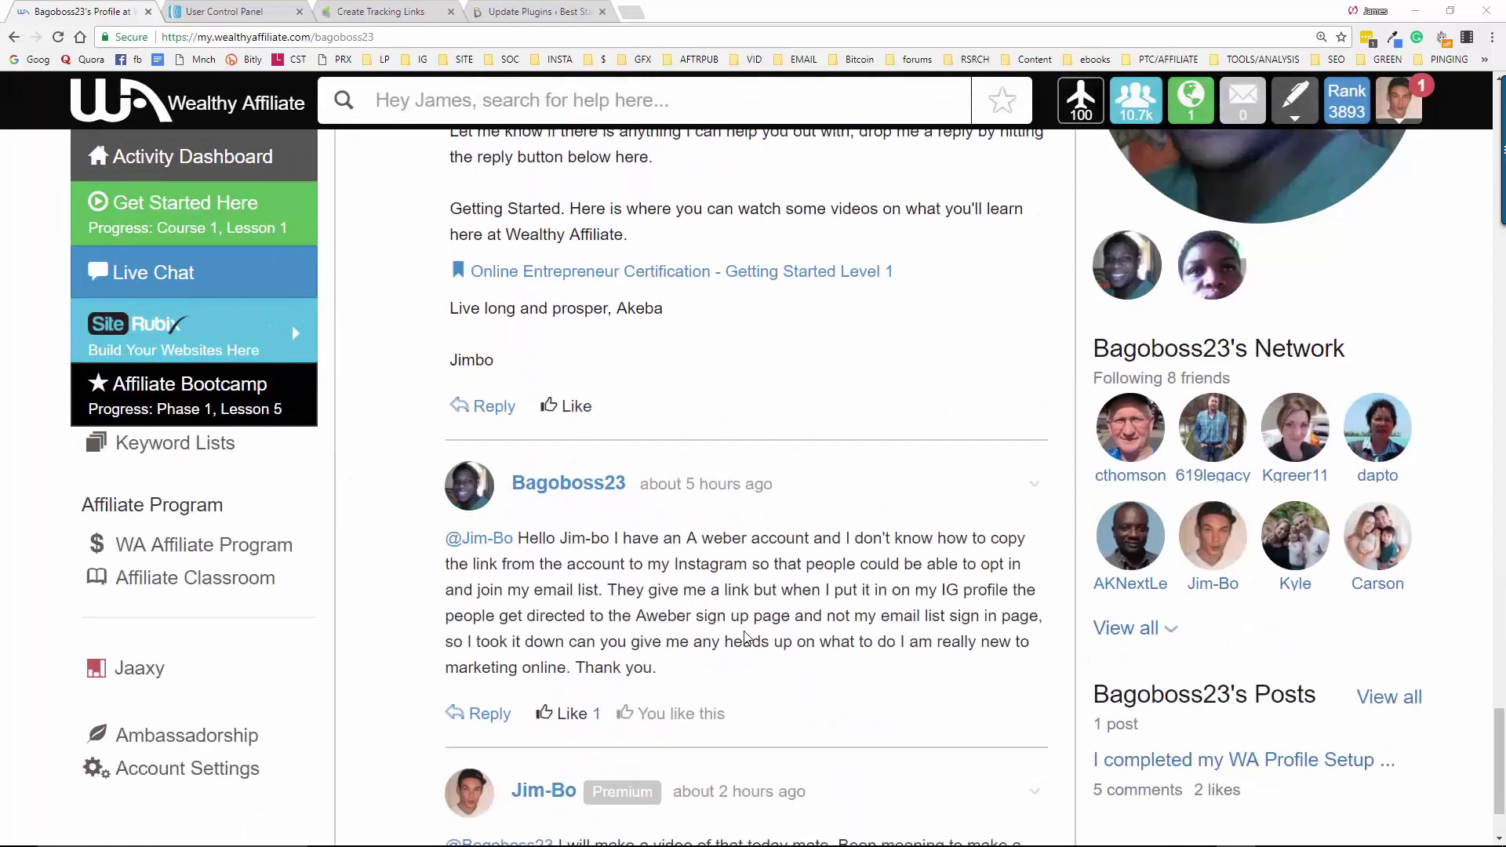
Highlight the reply promising a landing page video, then close the member's profile tab
scroll(745, 635, down, 1)
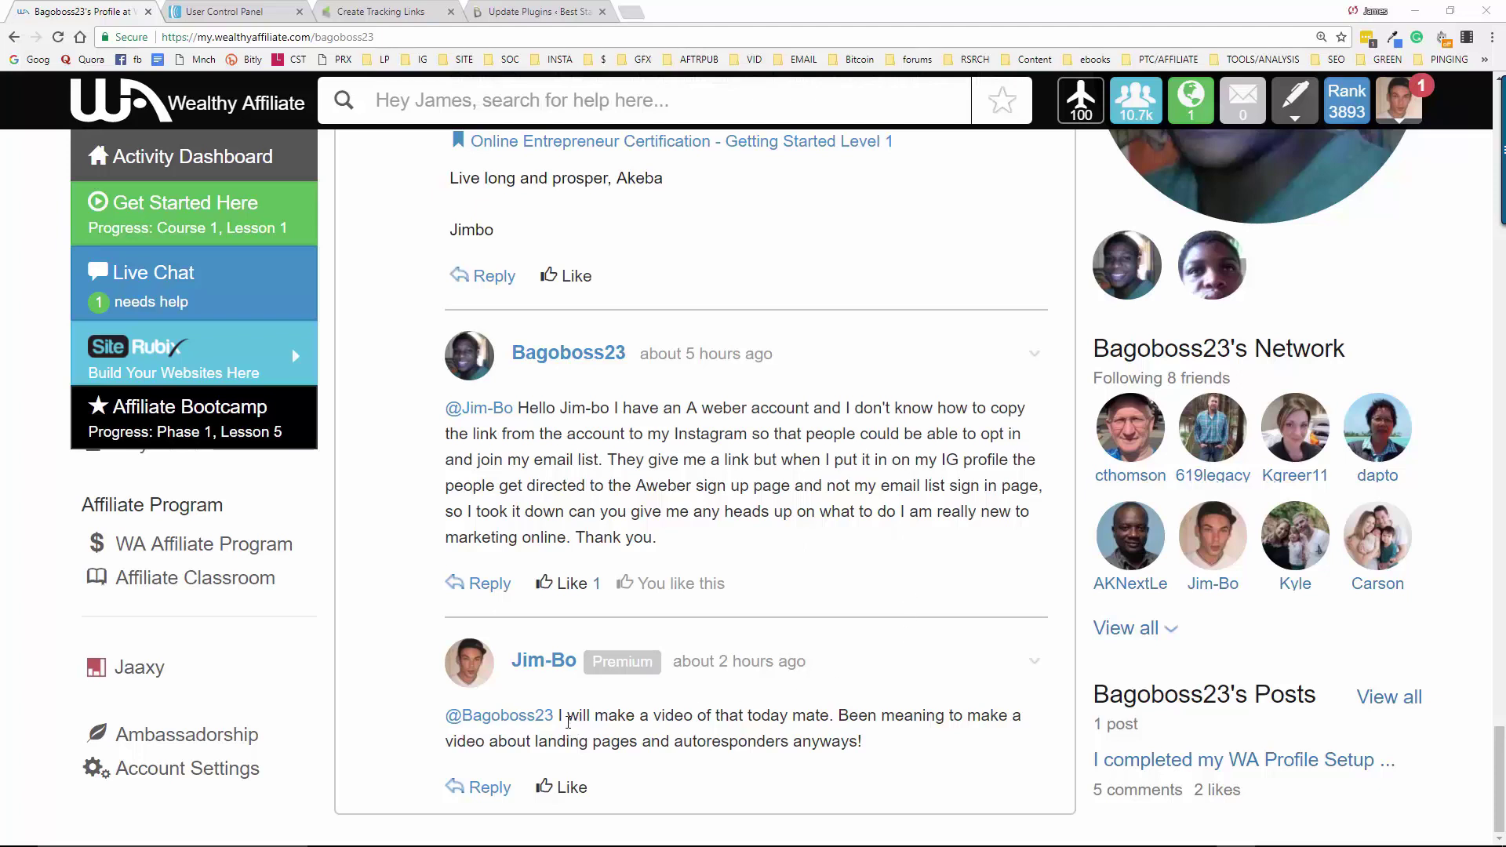
drag(558, 717, 878, 754)
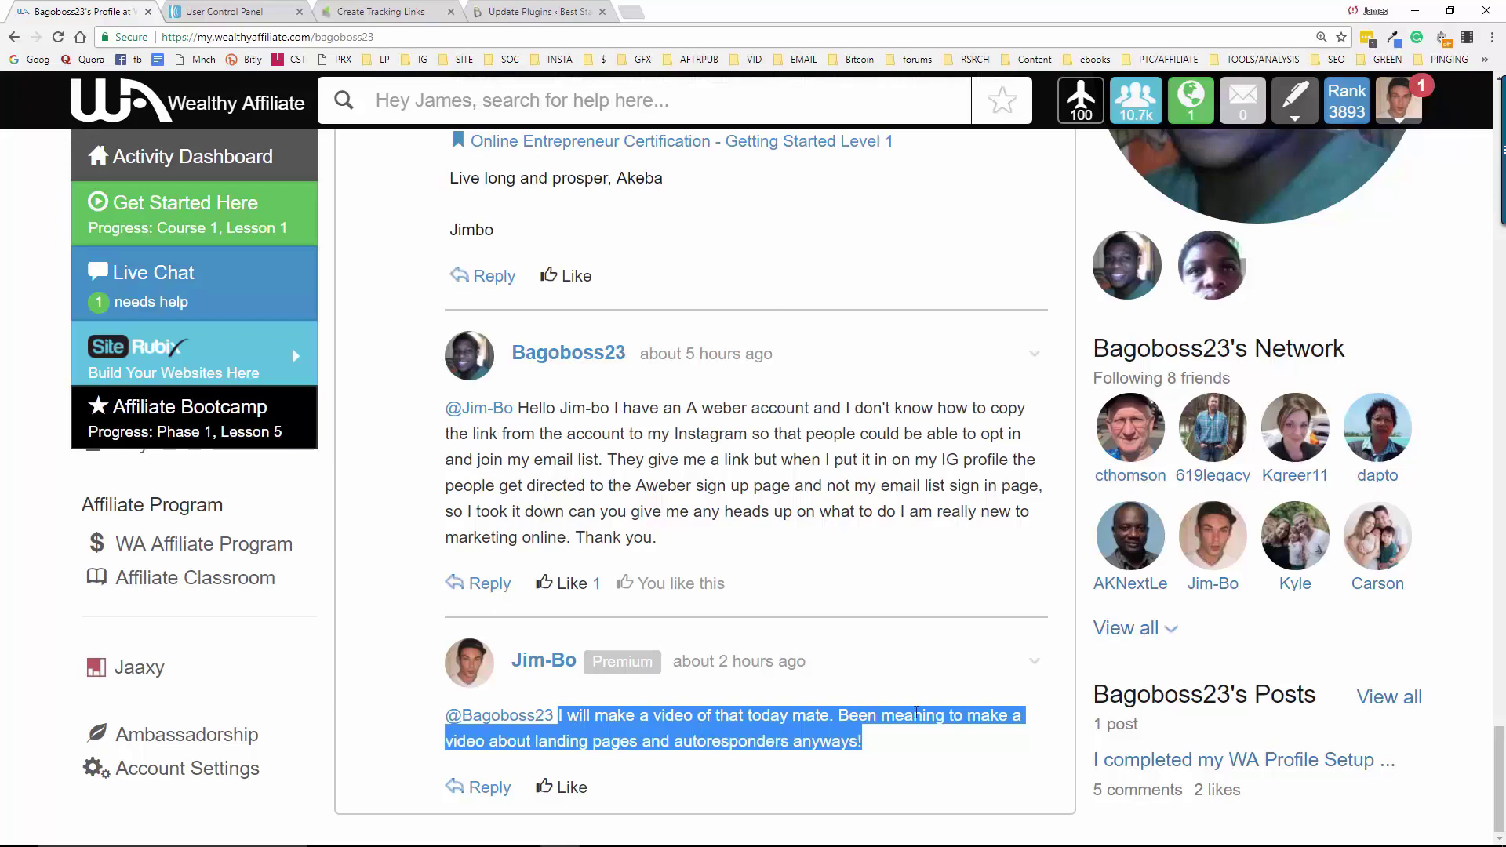
scroll(833, 714, up, 10)
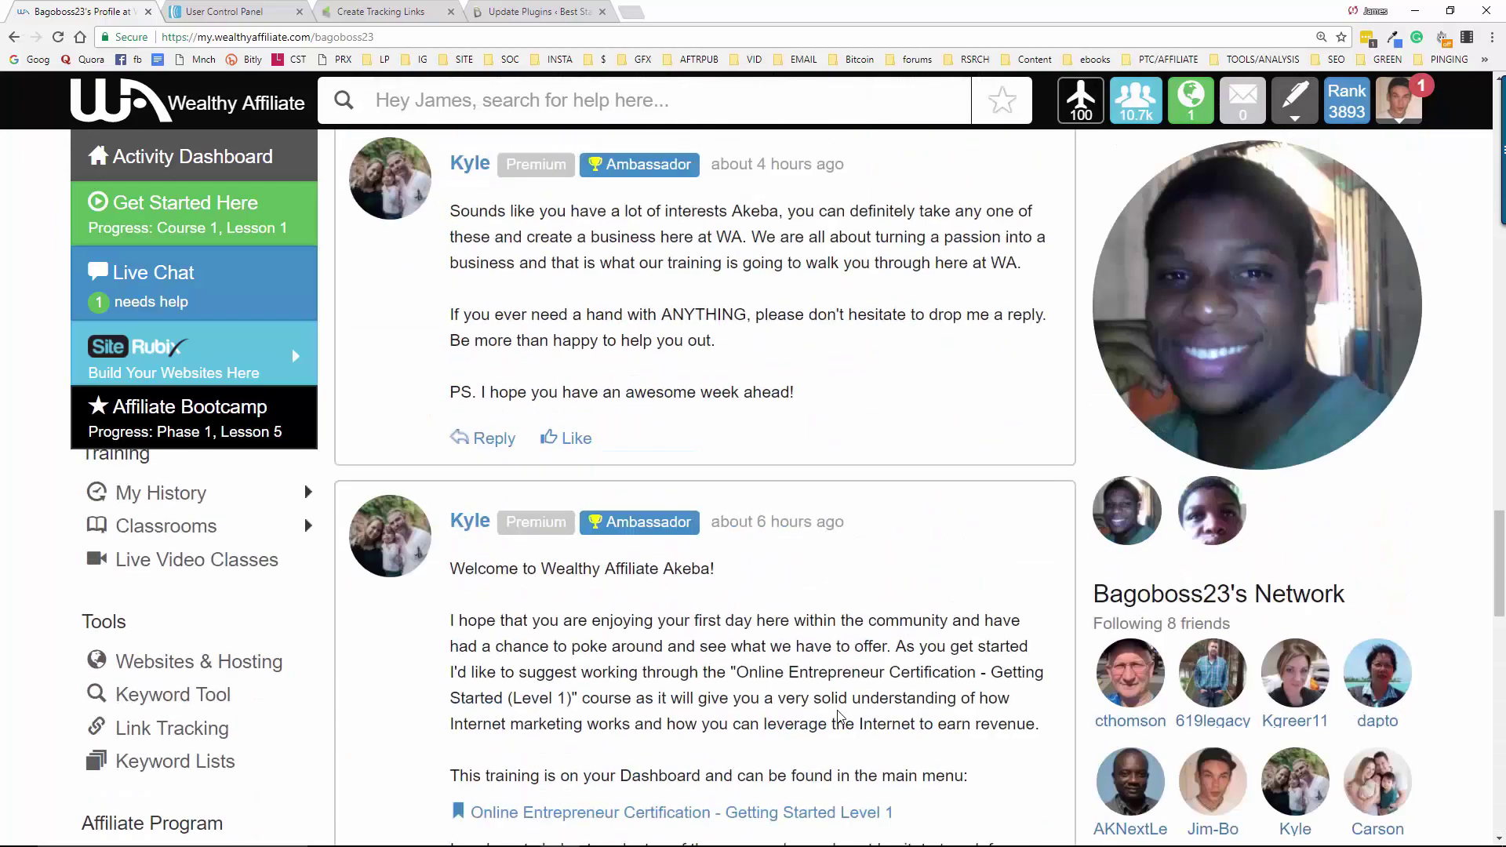
scroll(842, 712, up, 15)
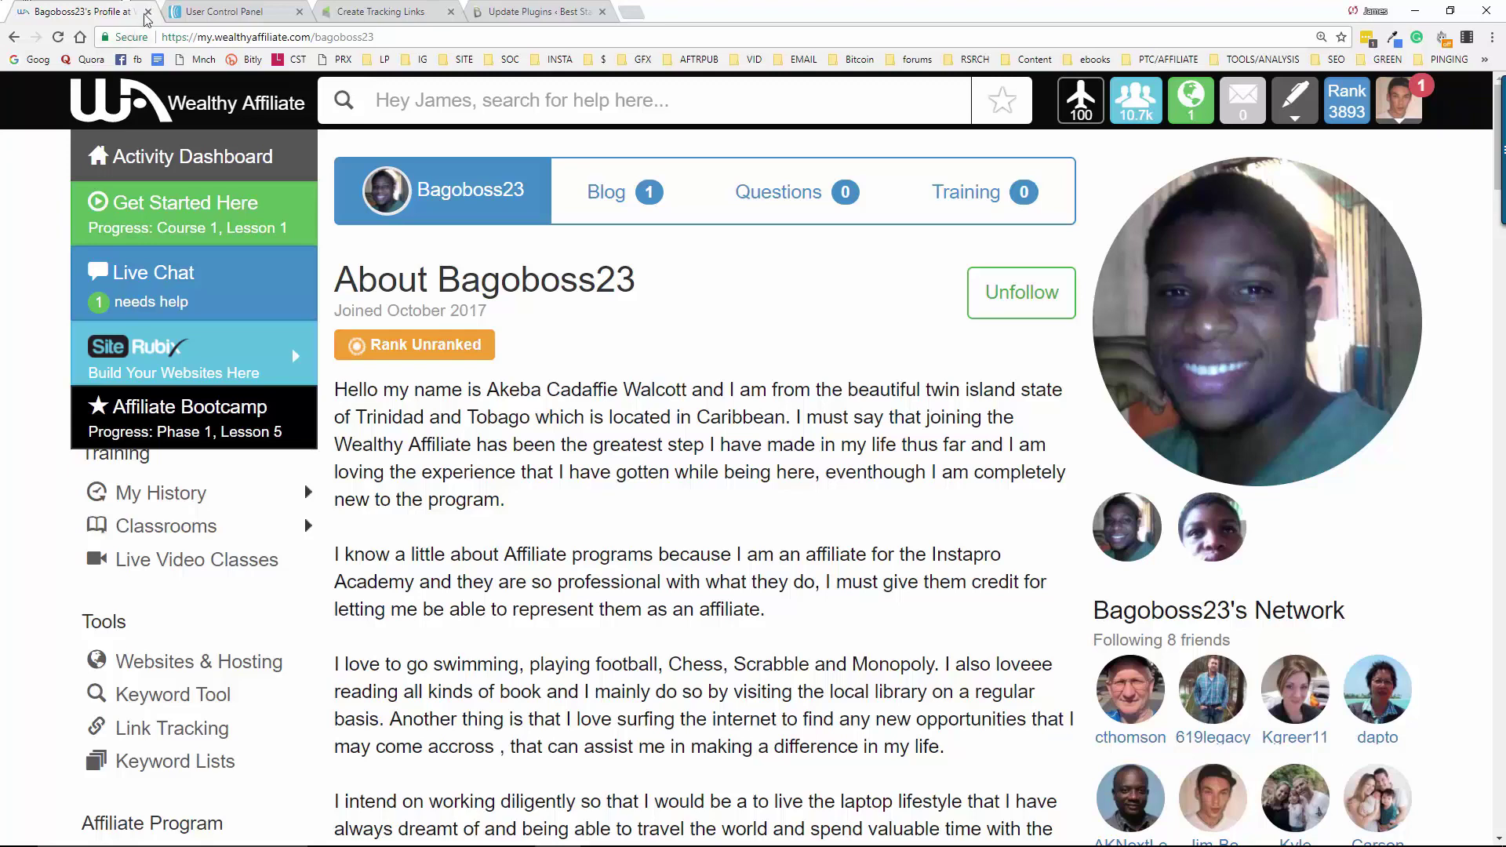
click(147, 11)
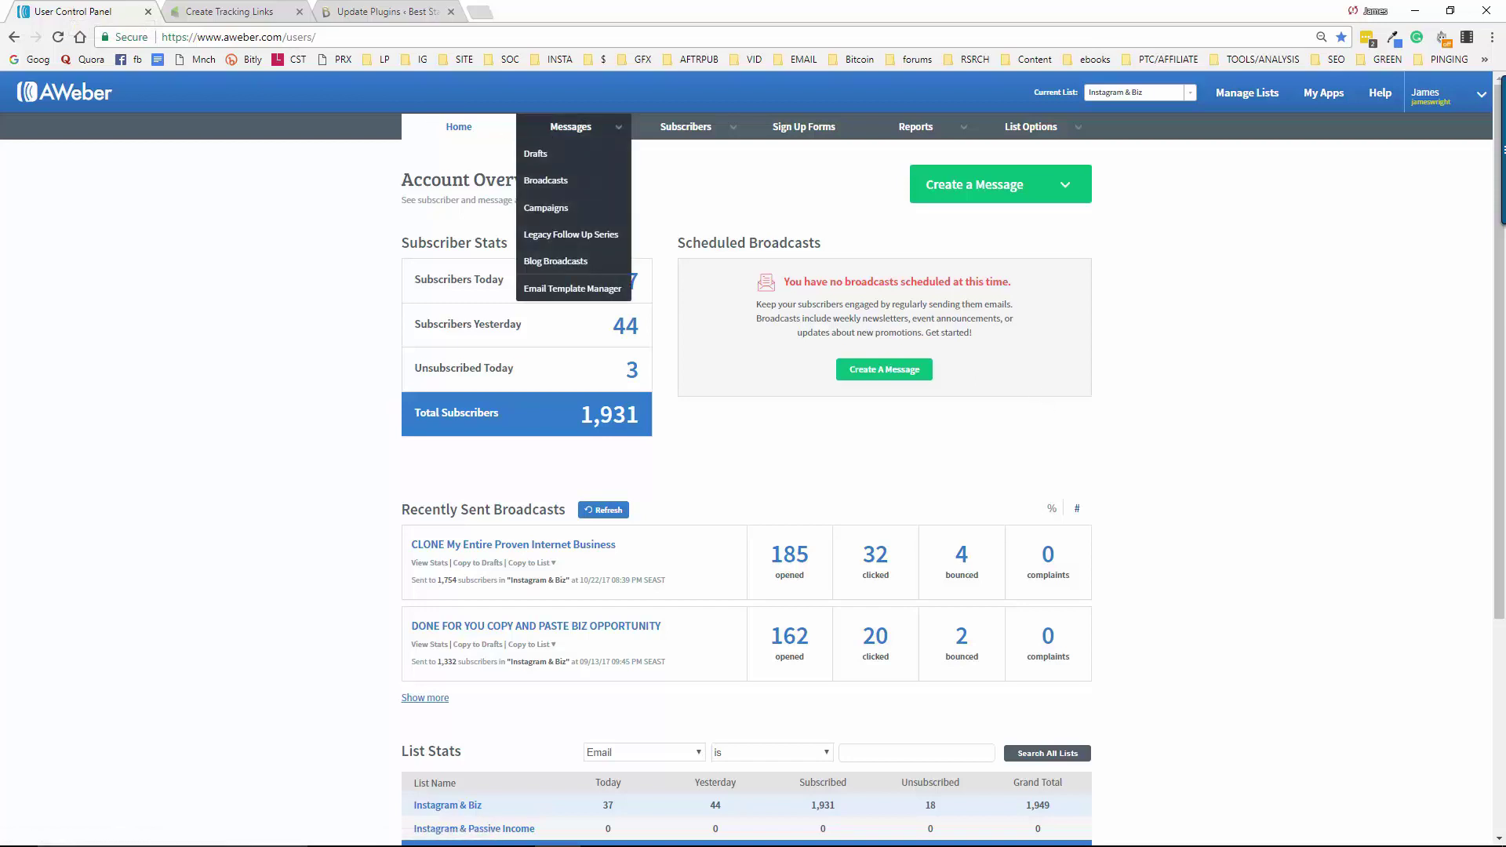
In Notepad, write 'Create a landing page!', 'Create an opt in form.' and 'We need our affiliate links!'
mouse_move(885, 842)
click(1185, 833)
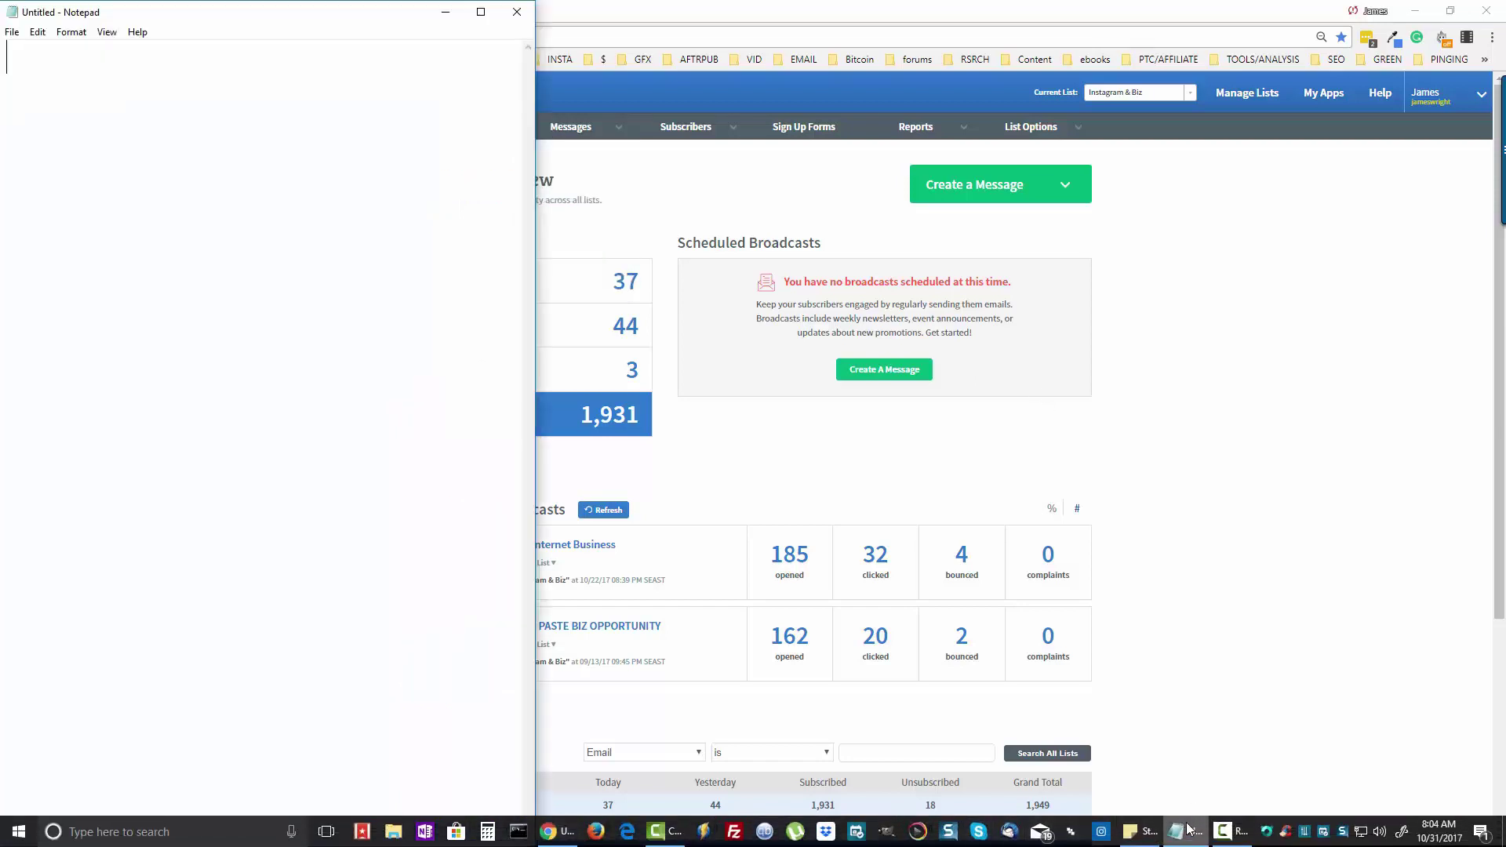
click(1415, 11)
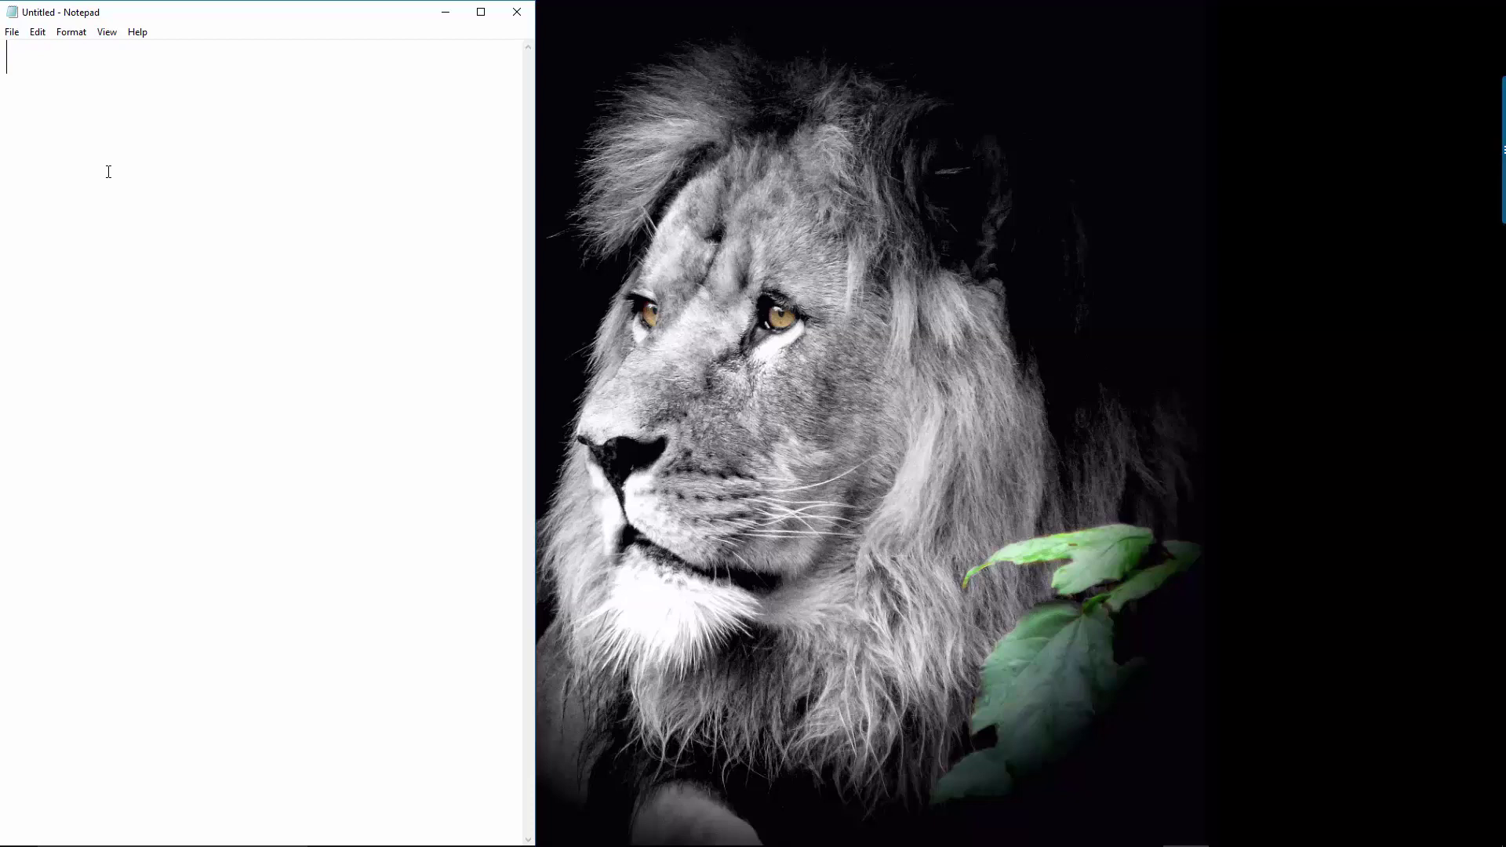
text(Create a landing)
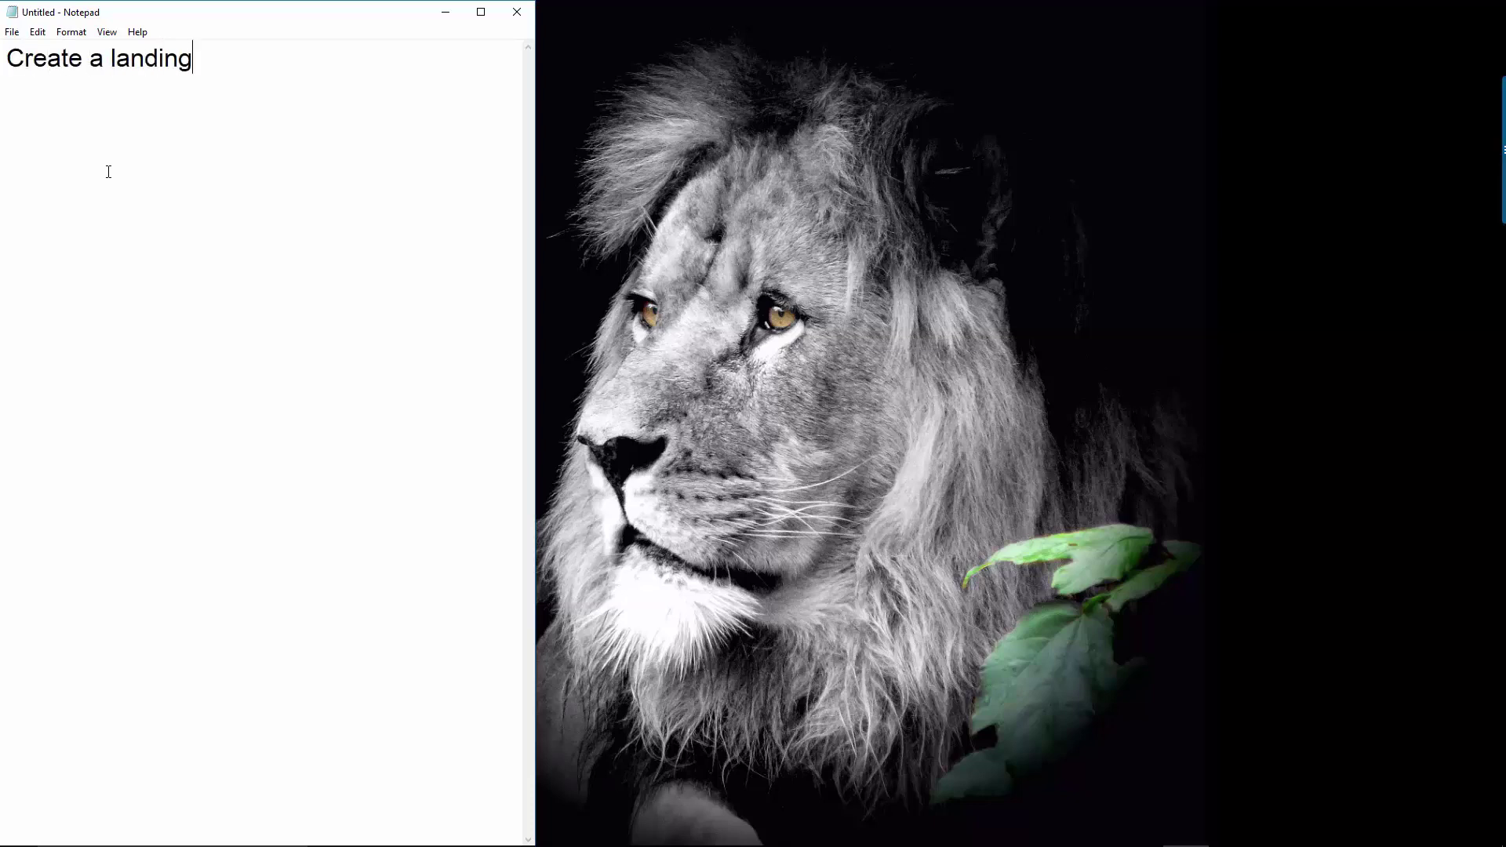
text( page!)
key(Return)
text(Create an)
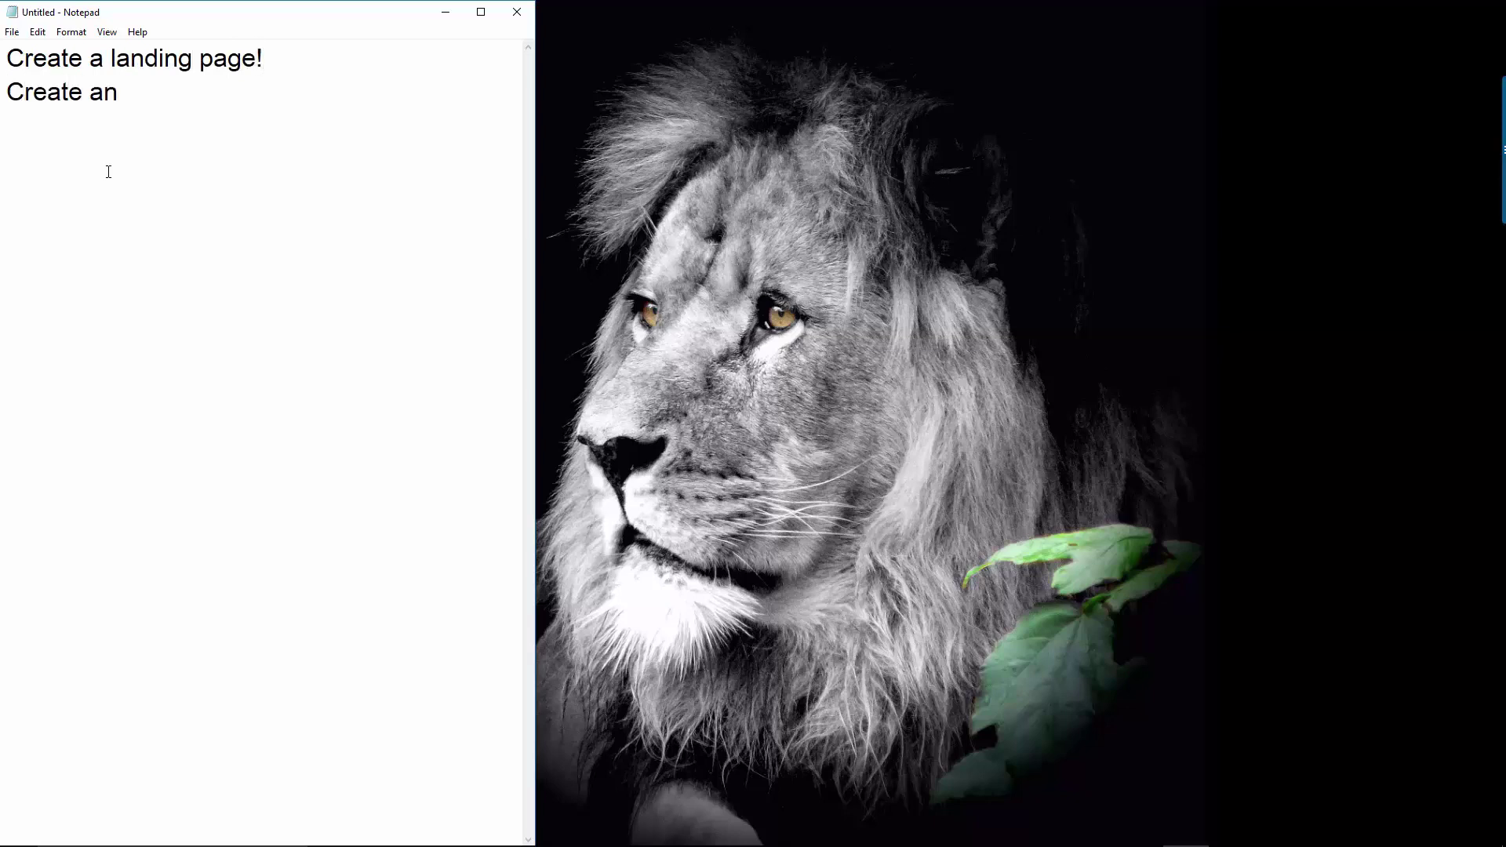
text( opt in form.)
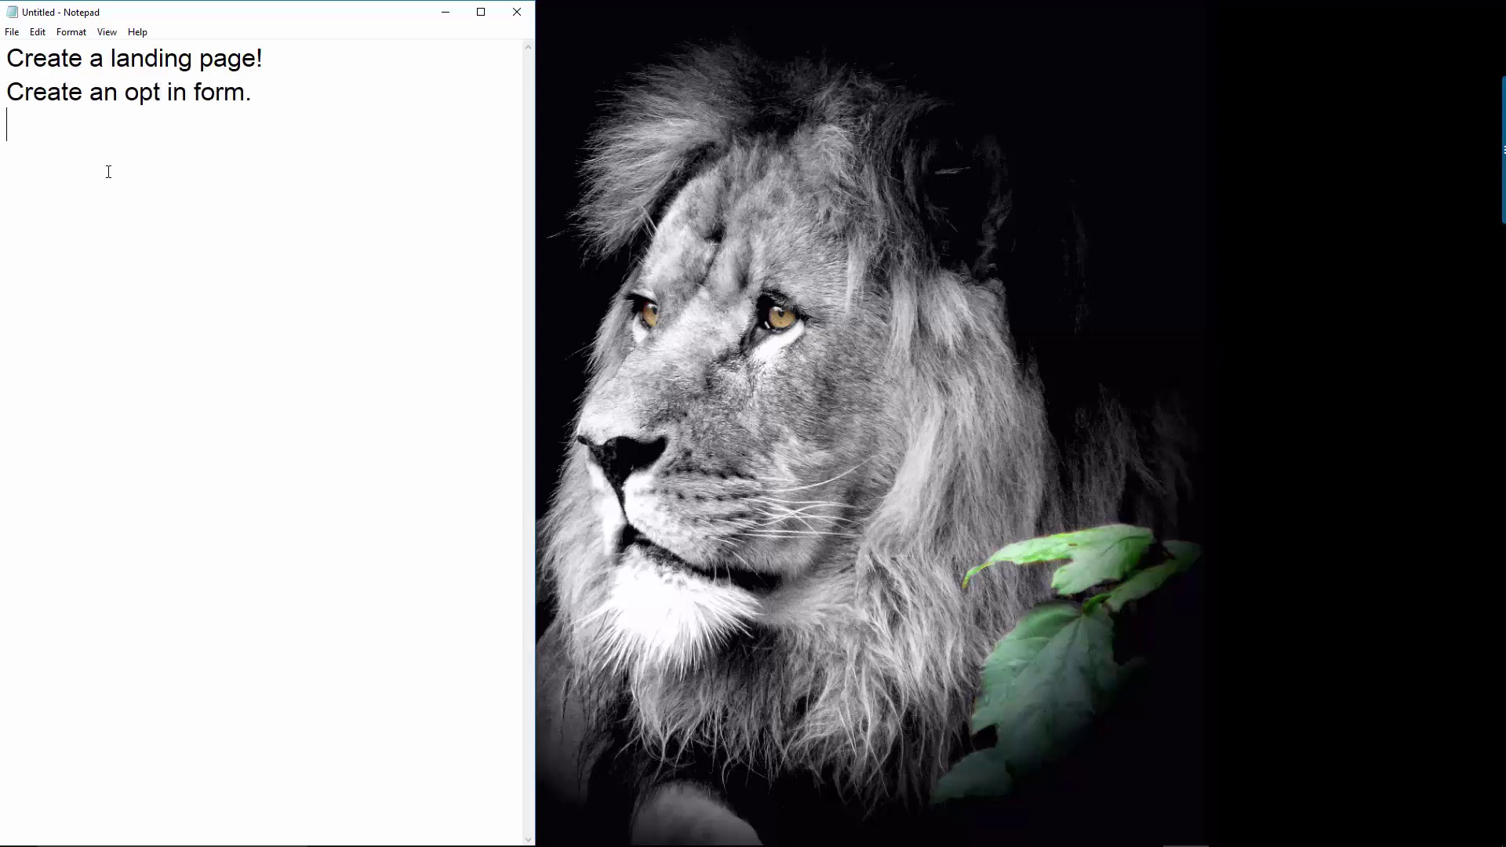
key(Return)
text(W)
key(BackSpace)
text(We need u)
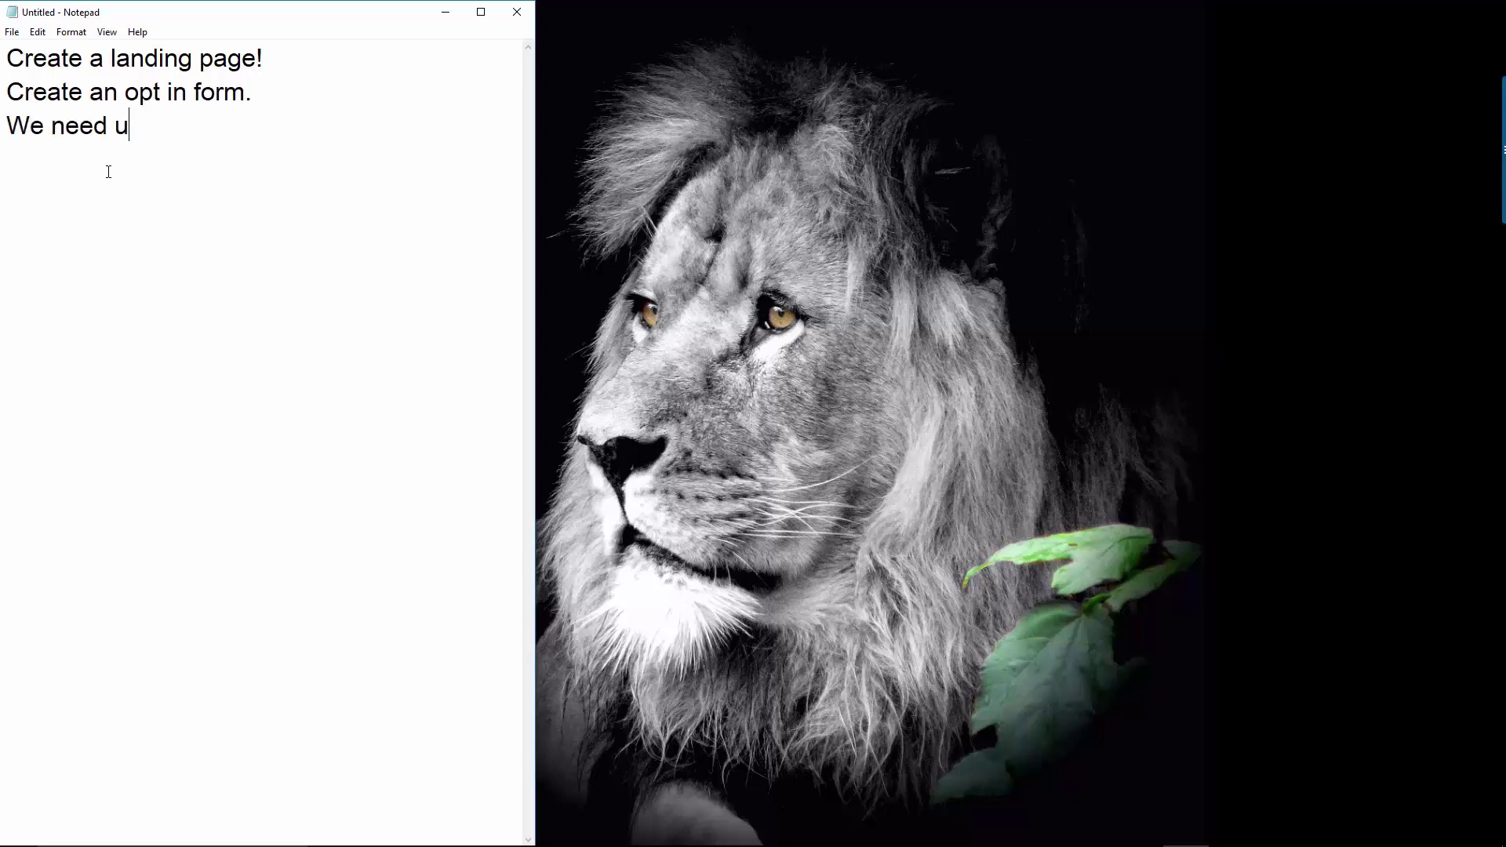
key(BackSpace)
text(our affiliate)
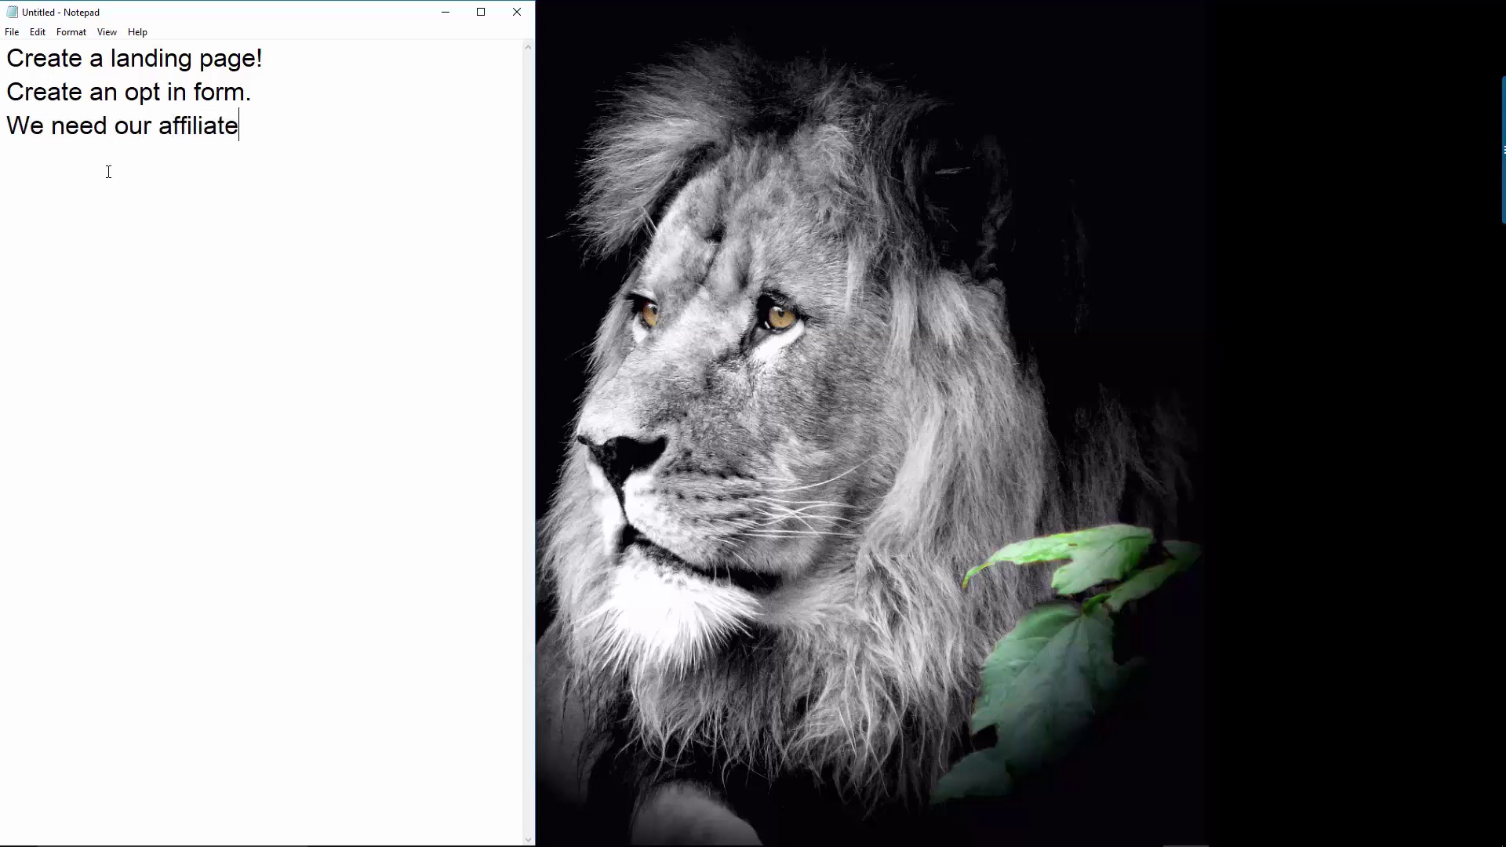
text( links!)
Insert 'Something to Build a Landing Page with!' as the plan's second line
click(324, 124)
click(285, 54)
key(Return)
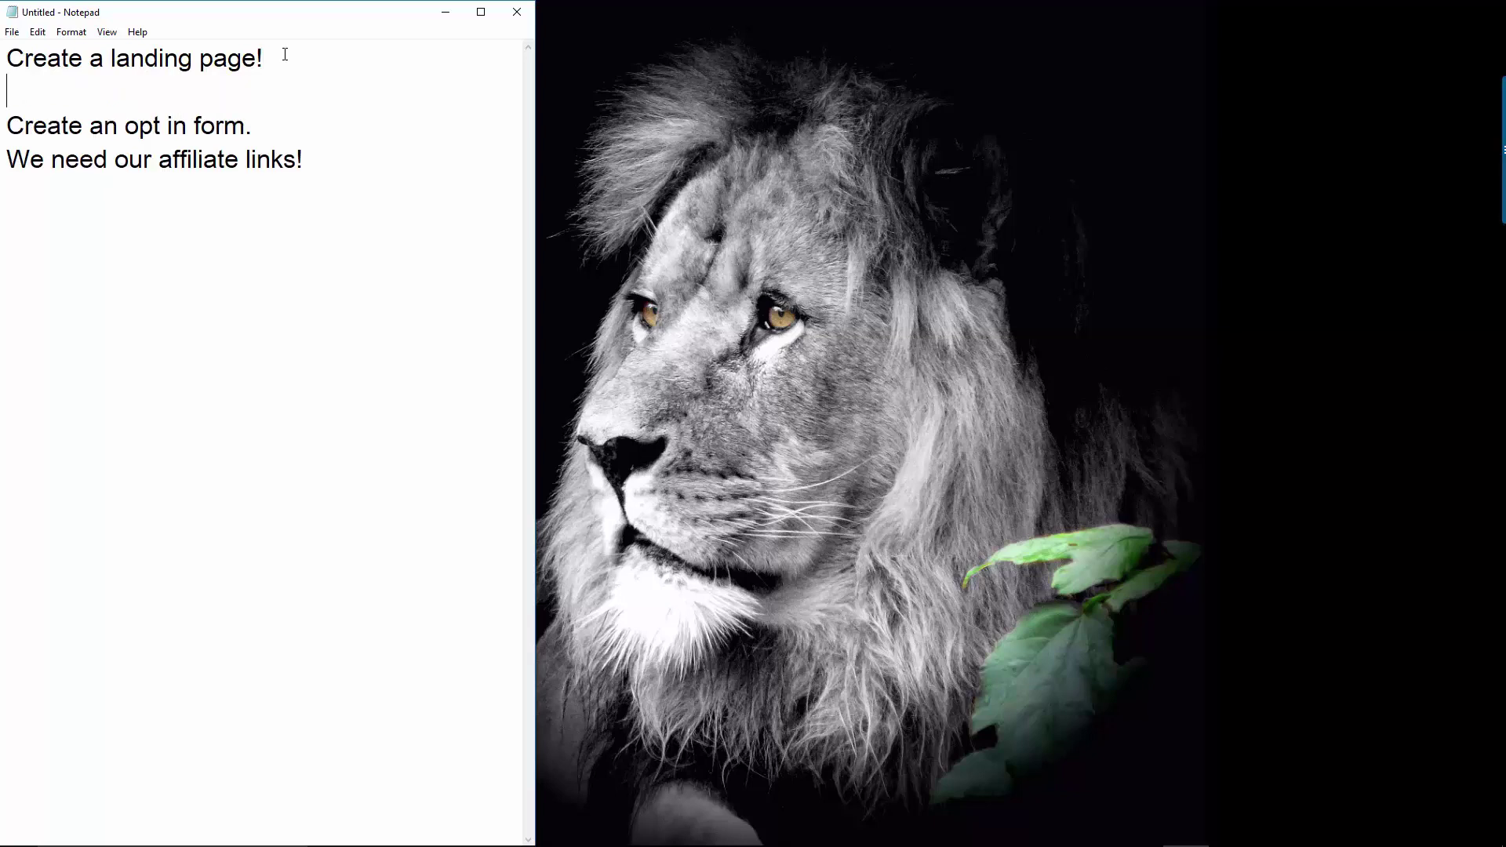
text(Something to Buil)
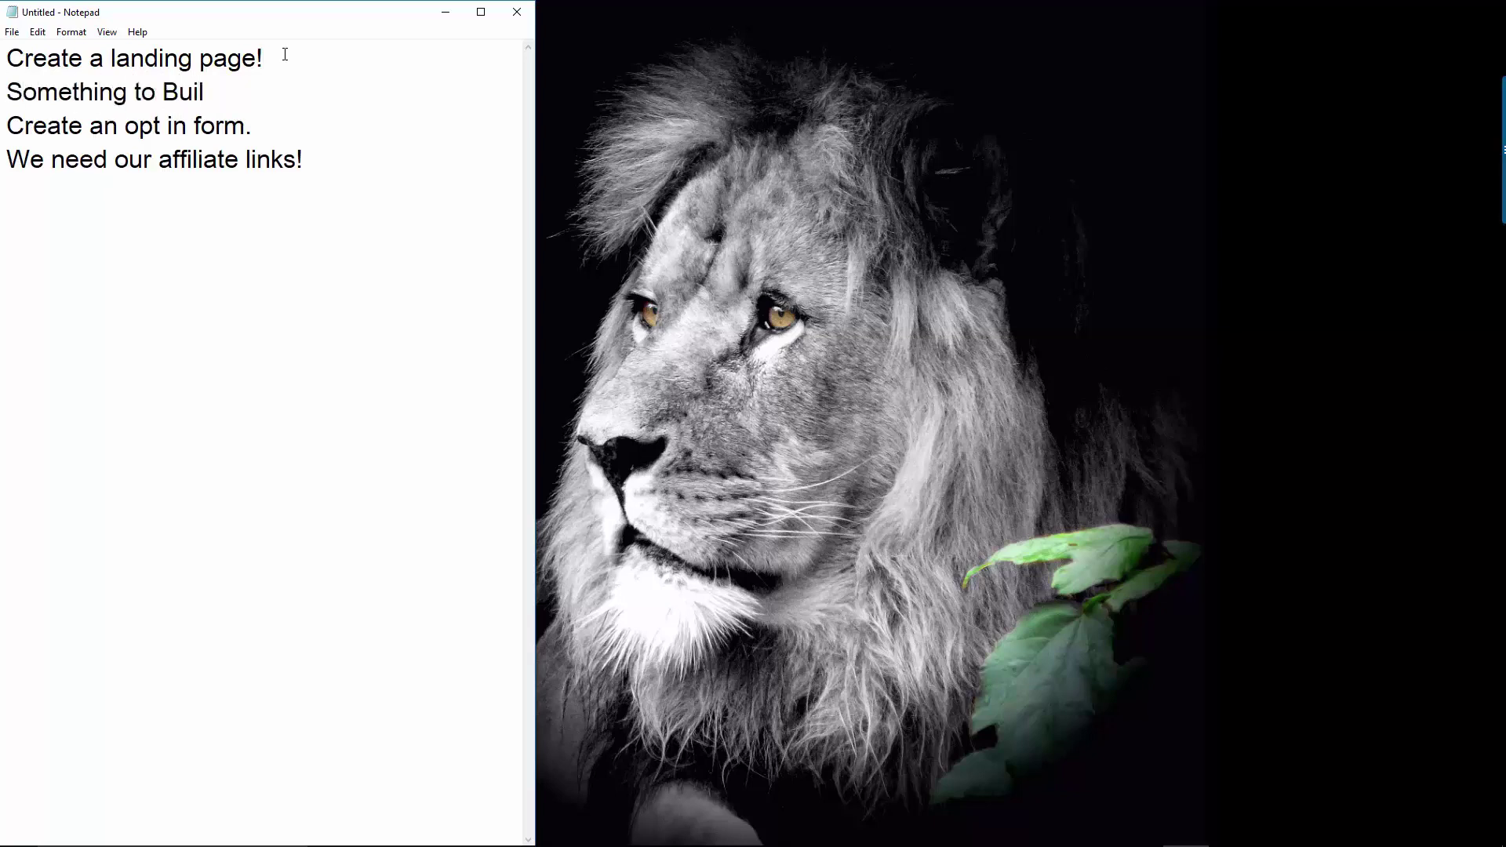
text(d a Landing )
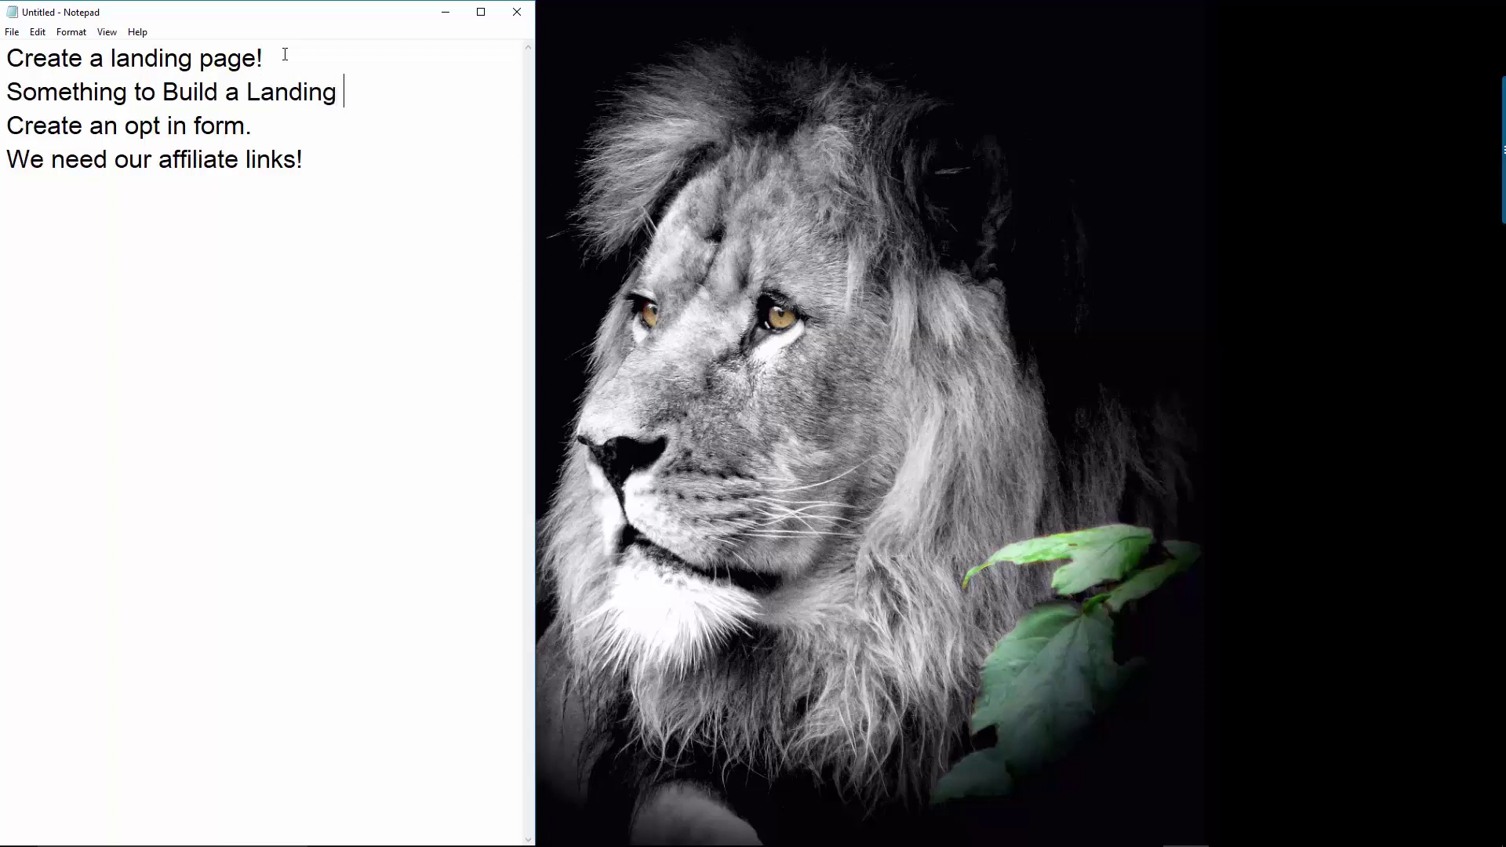
text(Pagew)
key(BackSpace)
key(BackSpace)
text(with!)
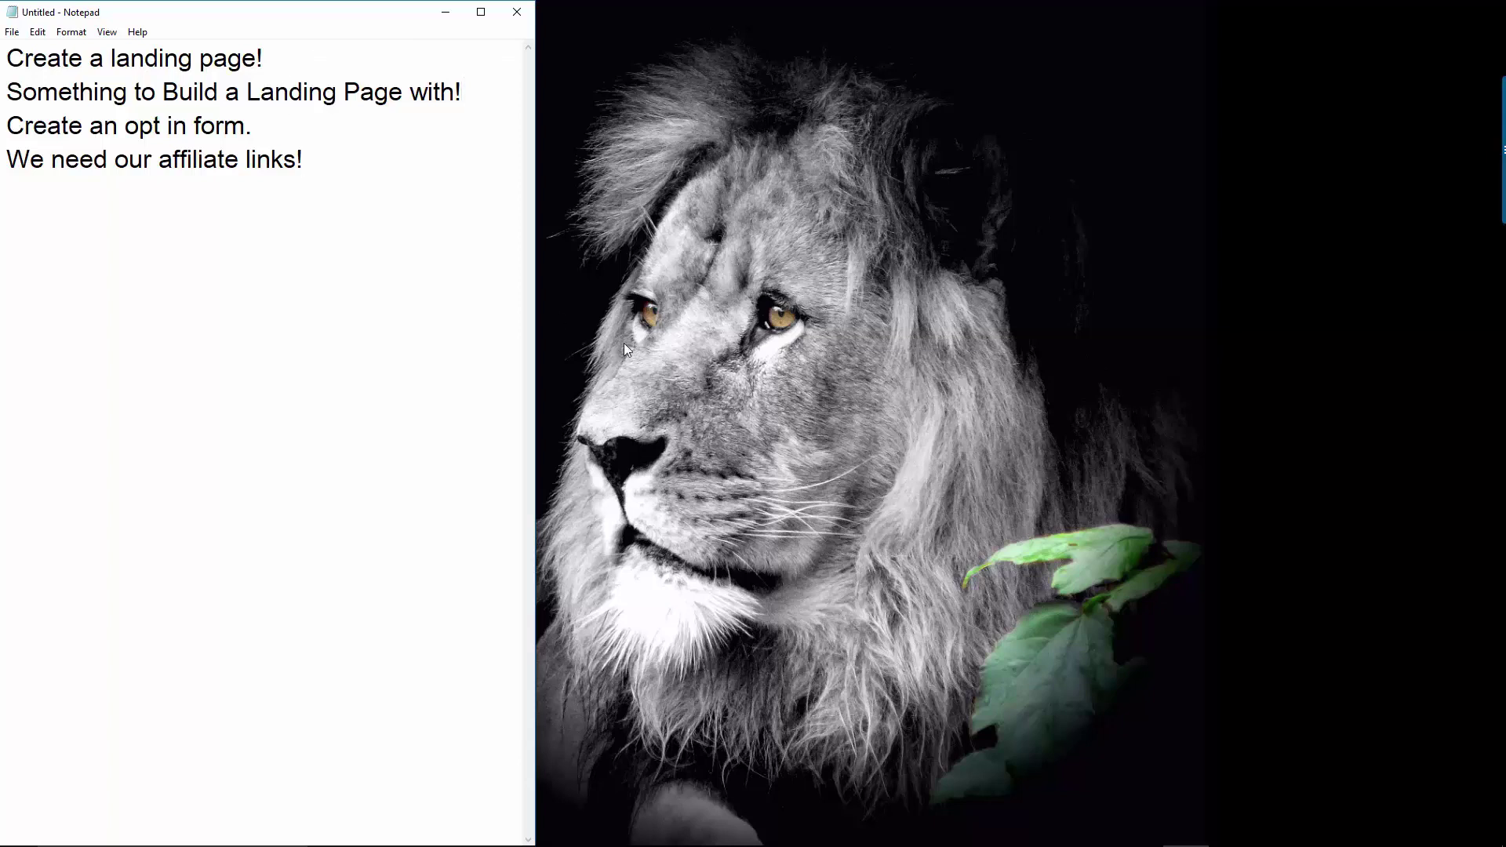
drag(226, 94, 311, 93)
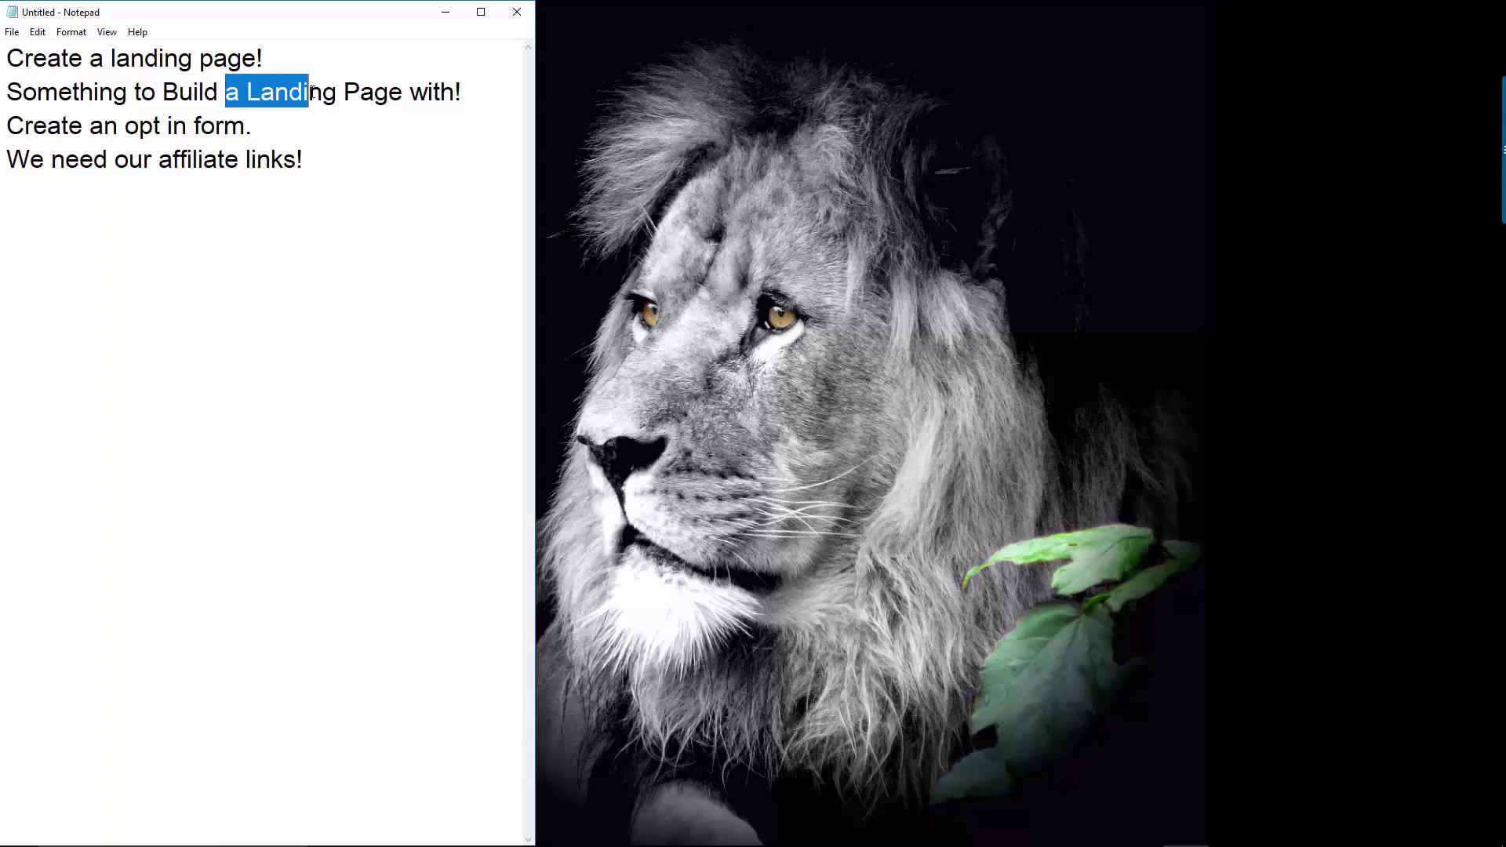
key(F9)
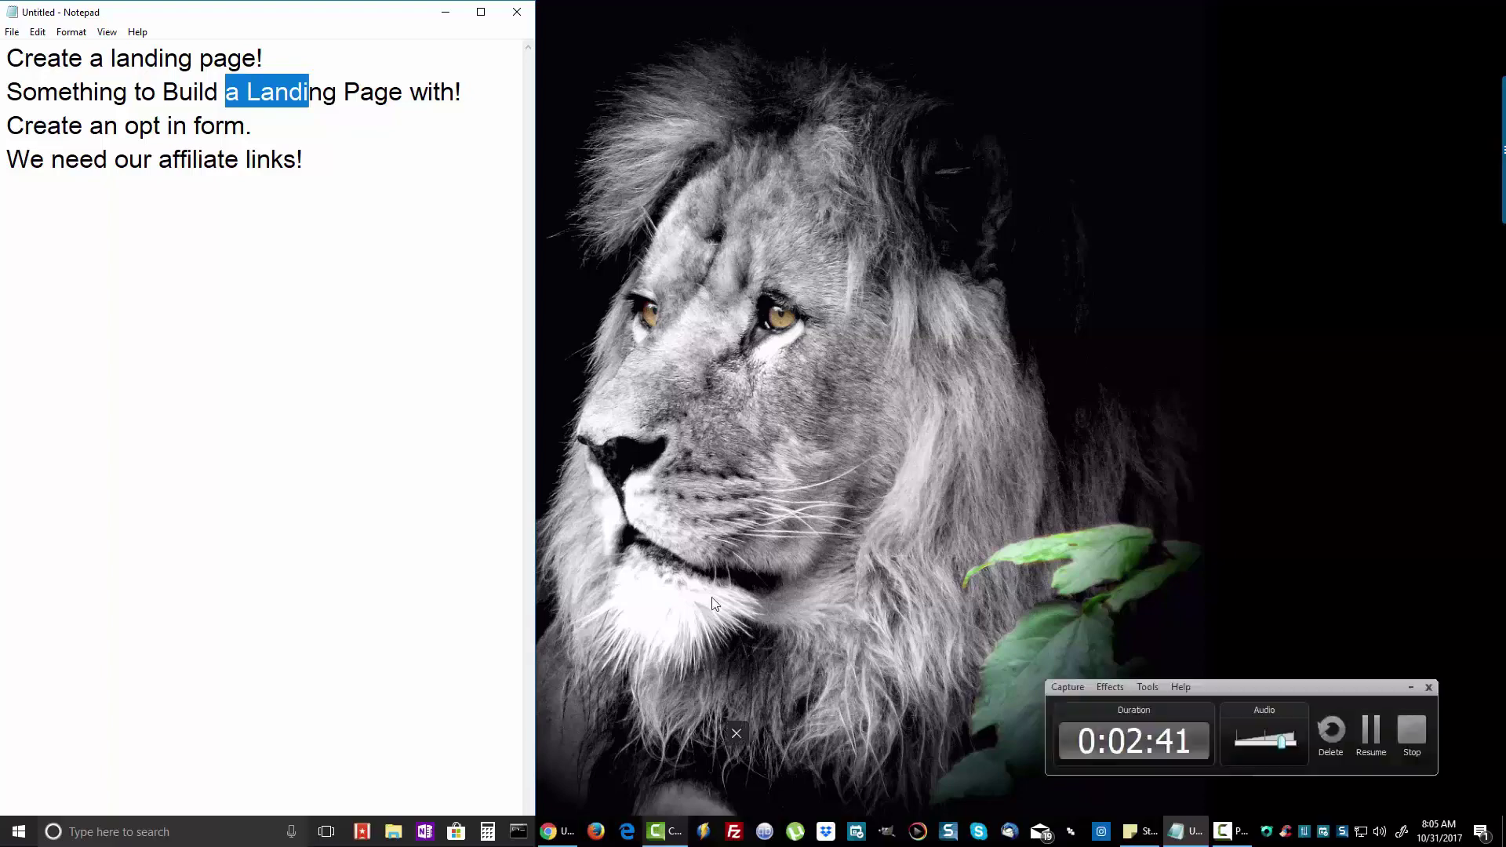
click(563, 833)
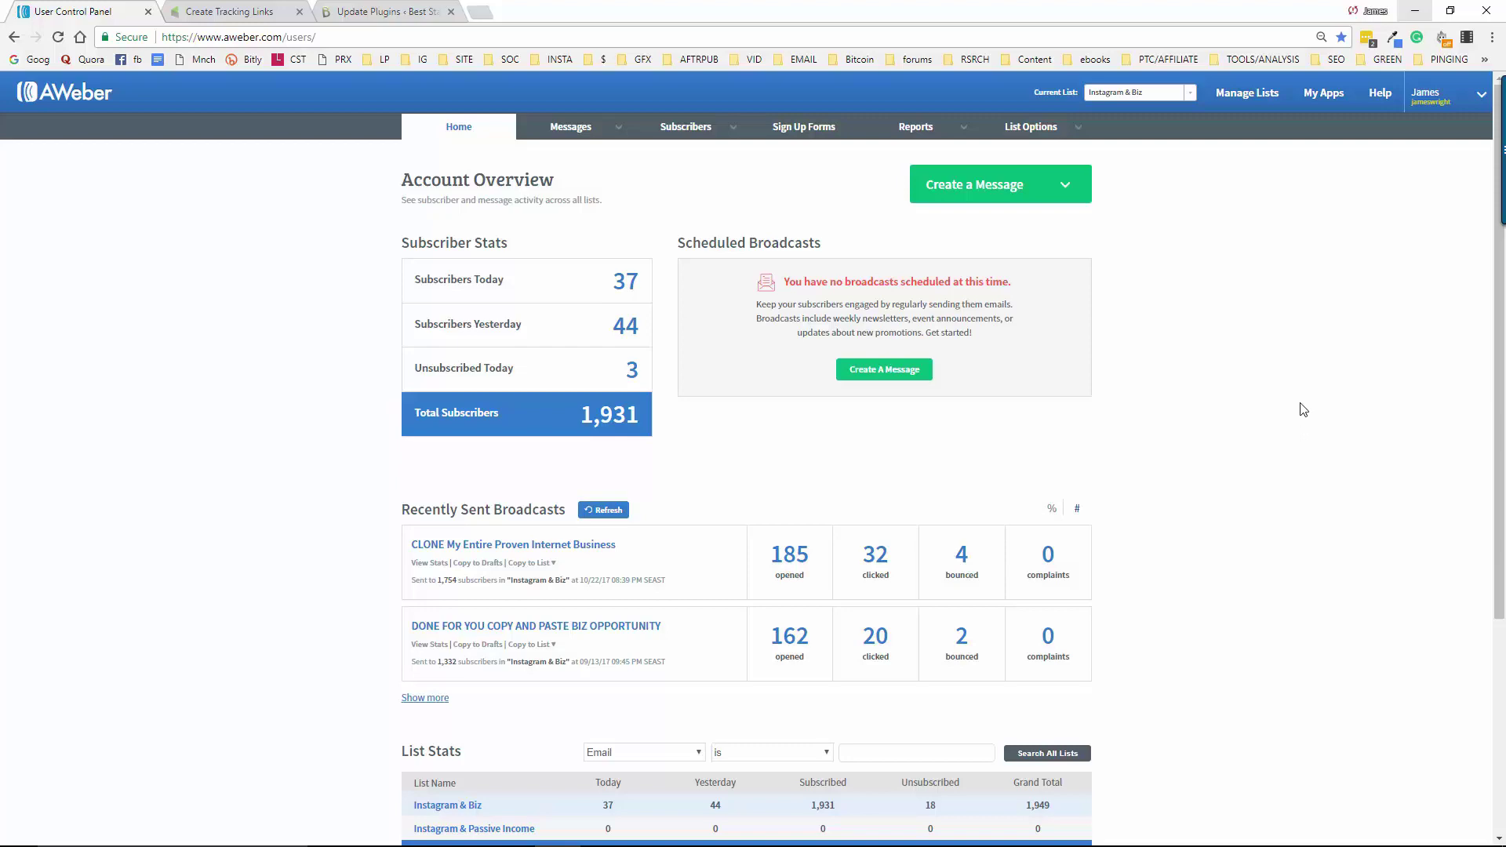
Show Create Tracking Links and scroll to My Sales Websites, targeting the Instagram Secrets Ebook link
click(241, 8)
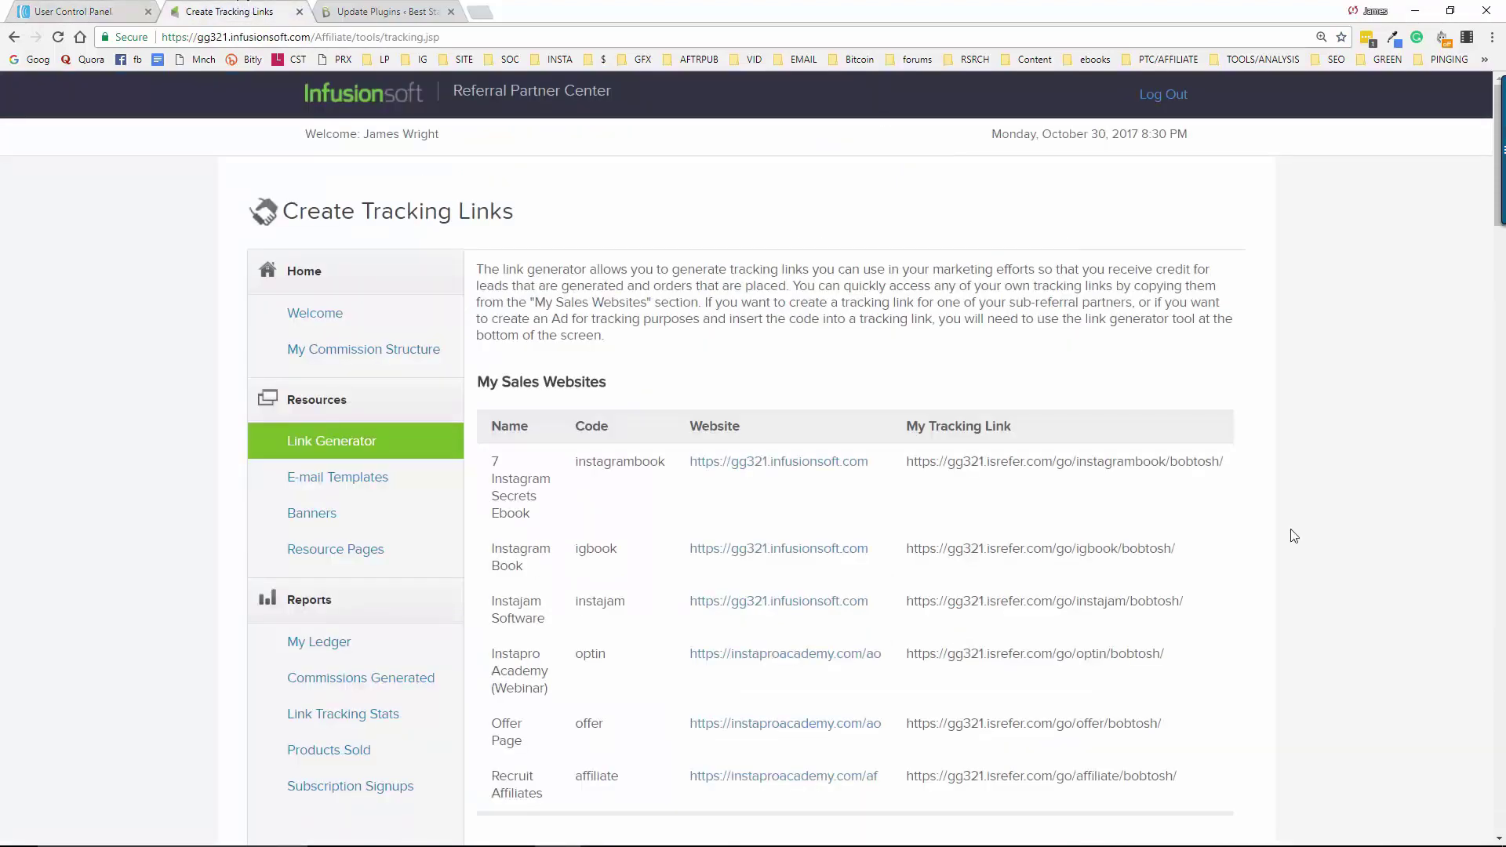
scroll(1318, 558, down, 2)
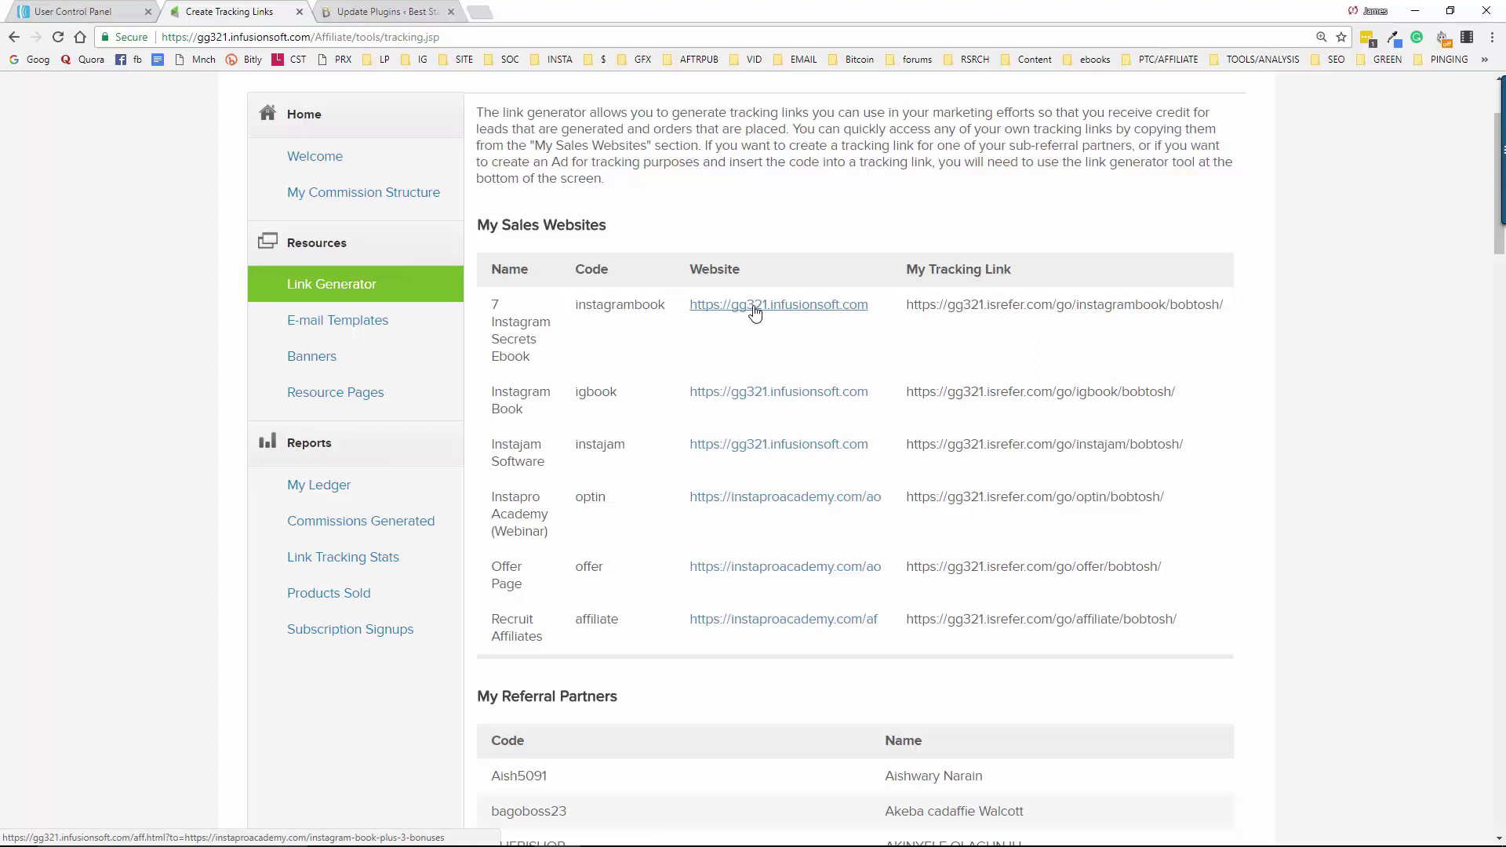
right_click(754, 311)
Open the Instagram Book sales page in a new tab, compare it with its tracking link, then close it
click(826, 317)
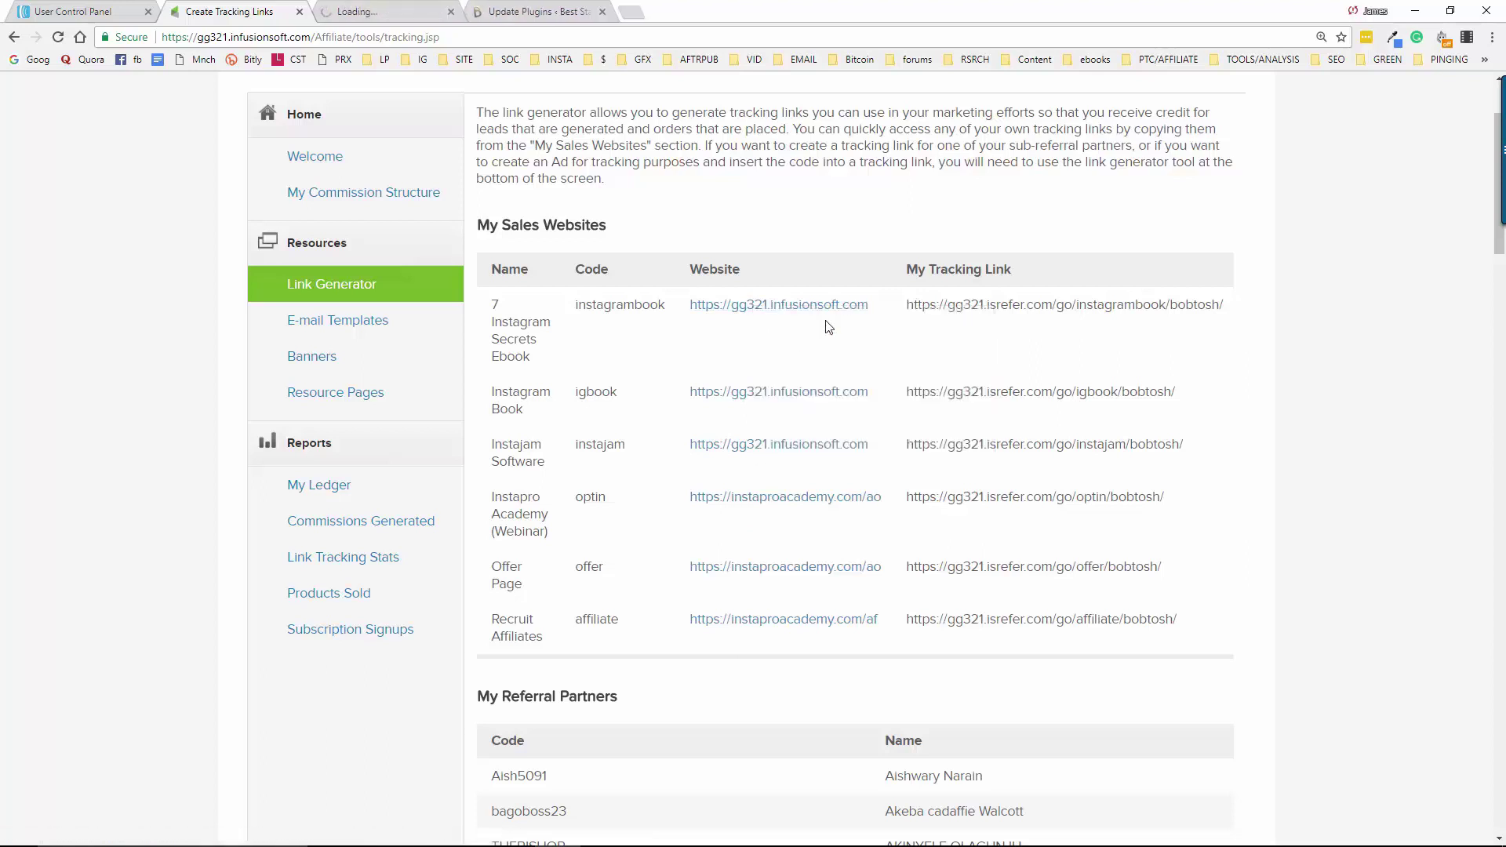
click(386, 10)
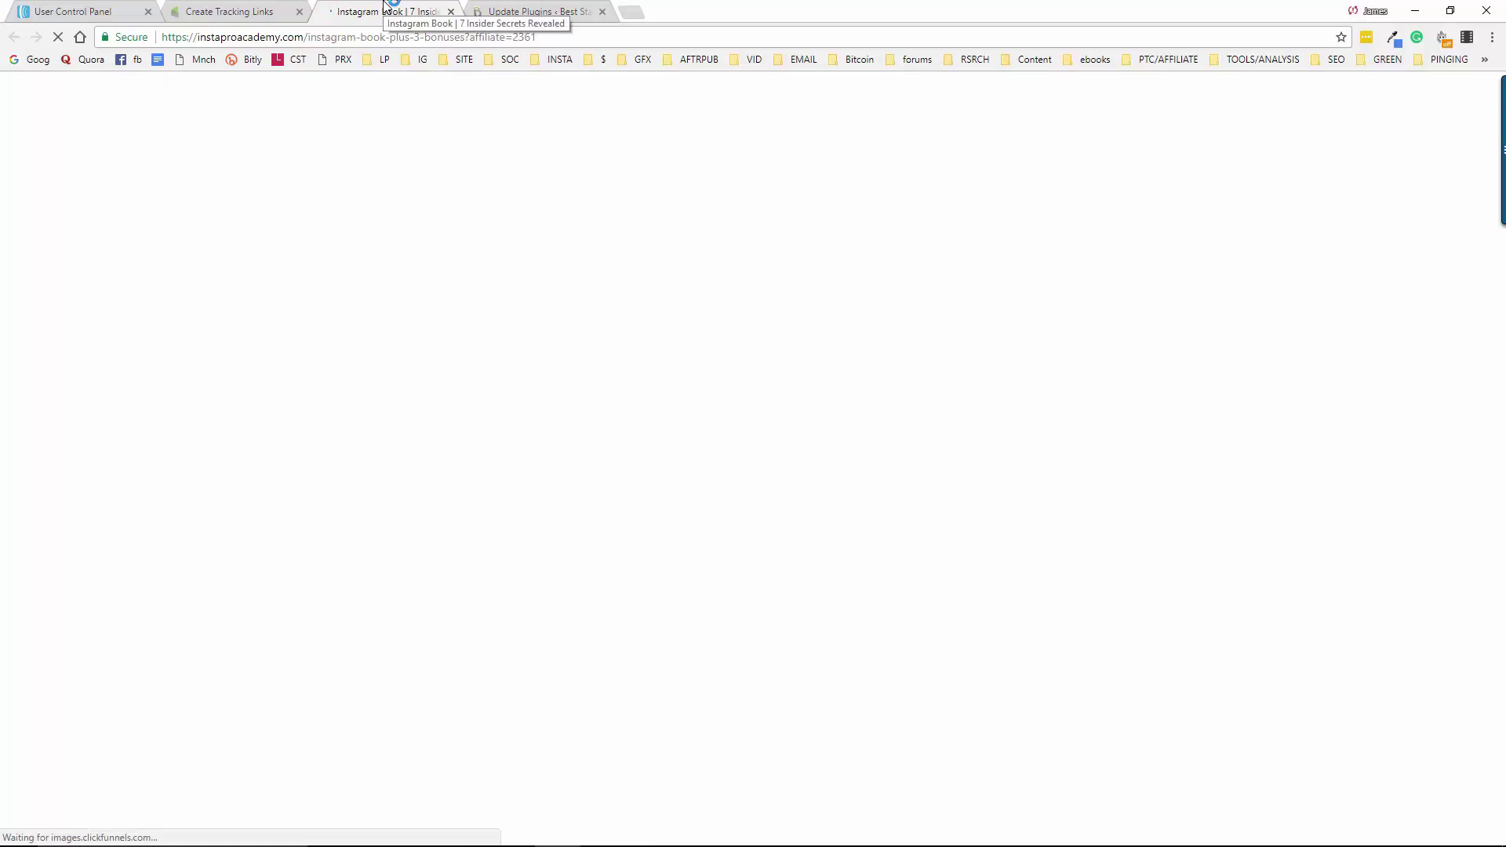
click(281, 9)
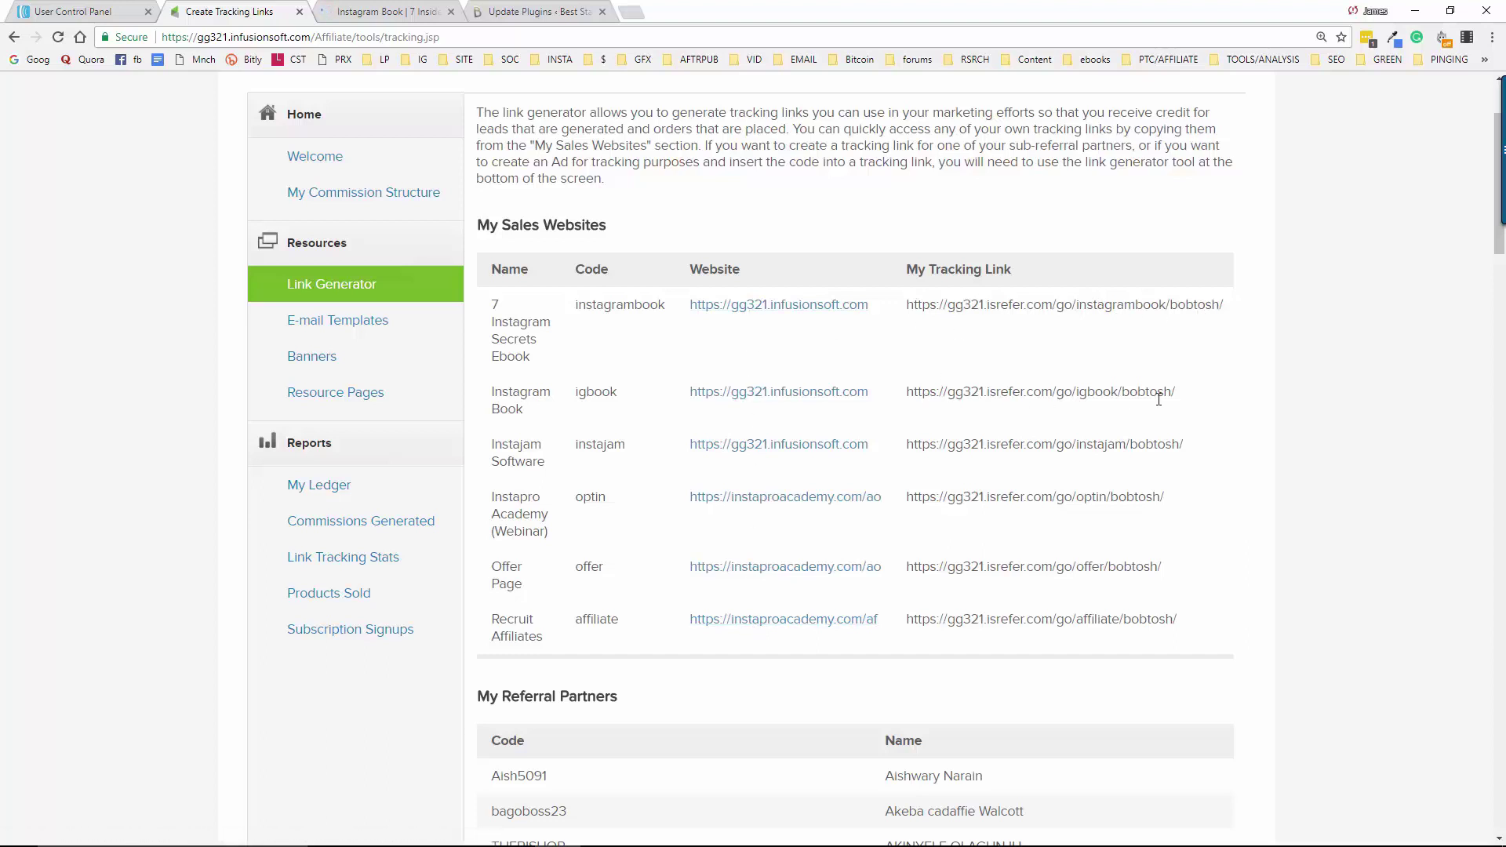
click(379, 9)
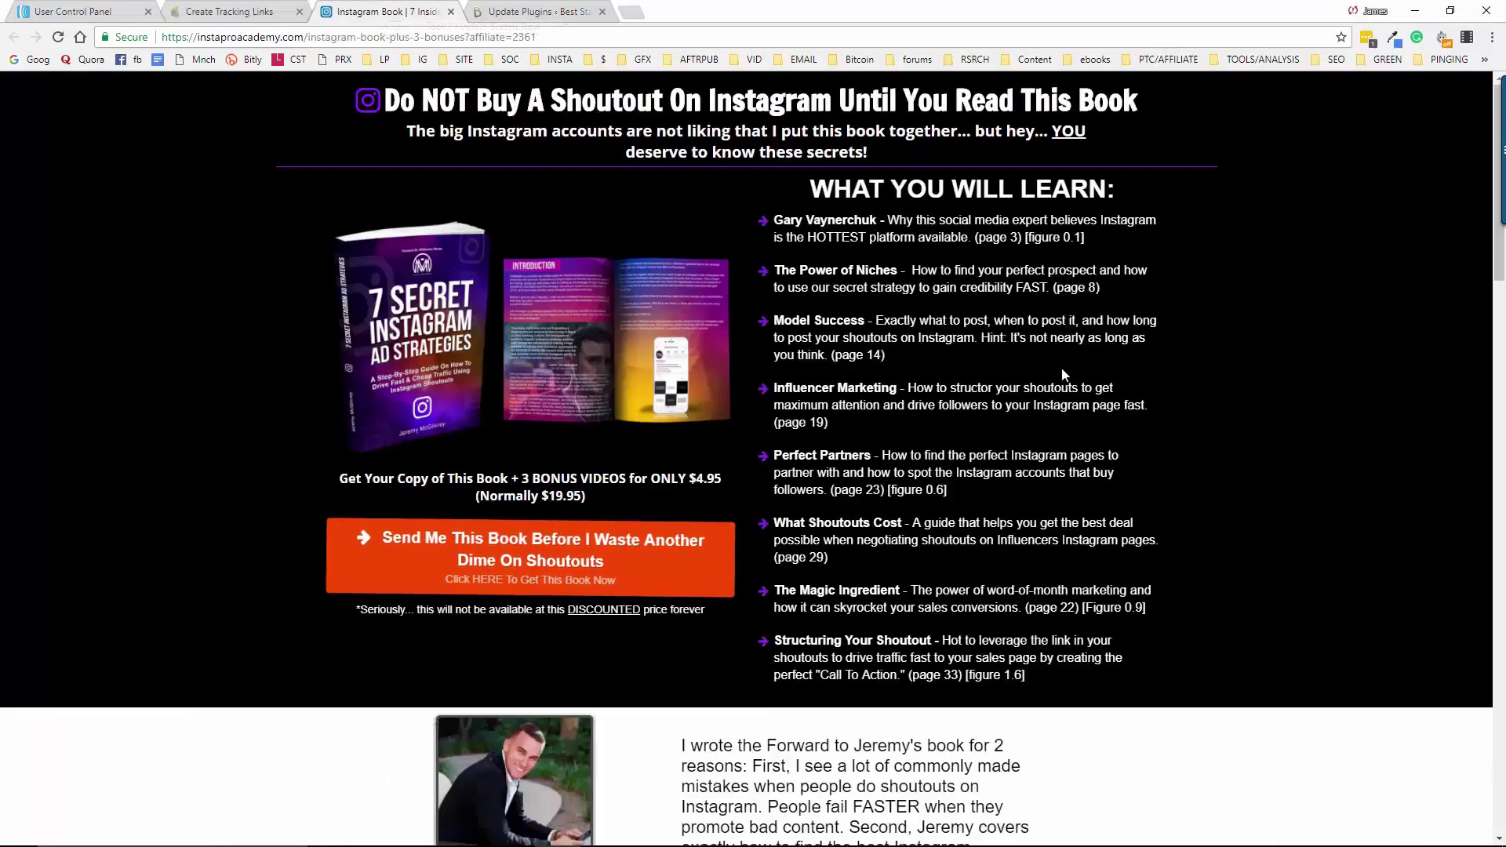
key(ctrl+shift+Tab)
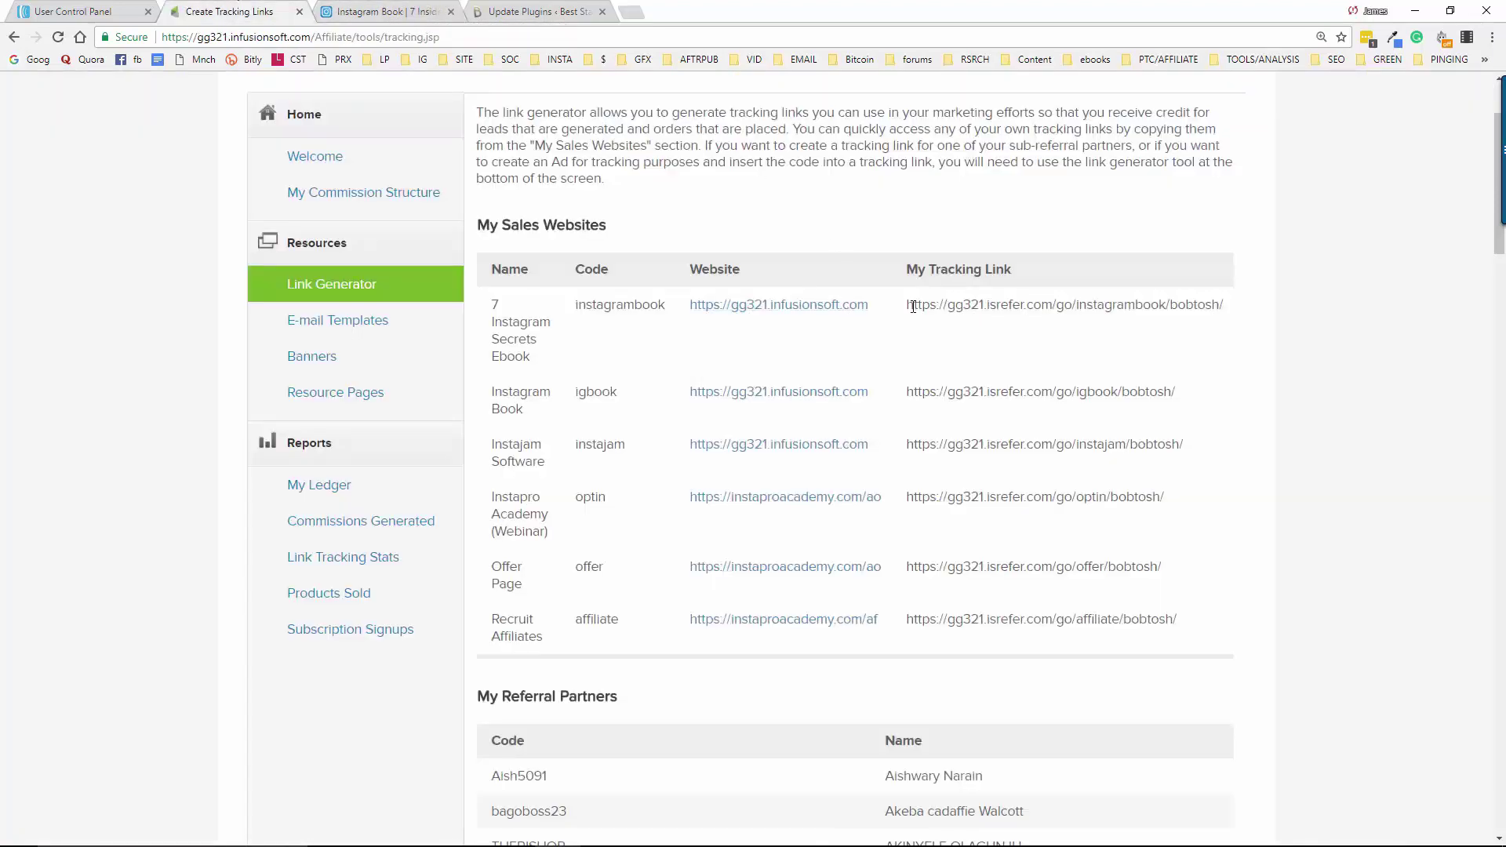
drag(908, 306, 1229, 315)
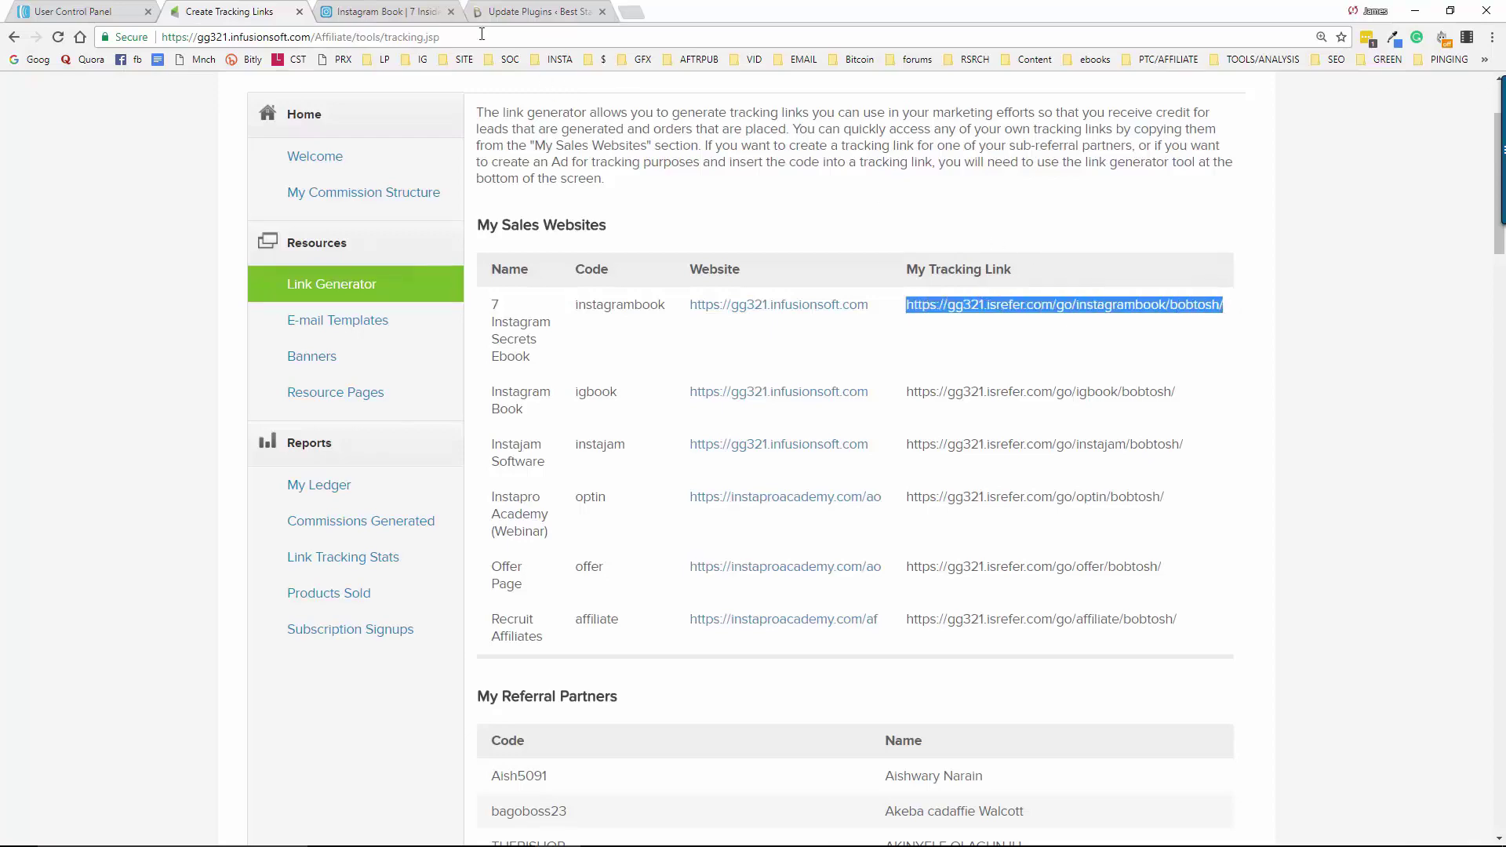
click(399, 10)
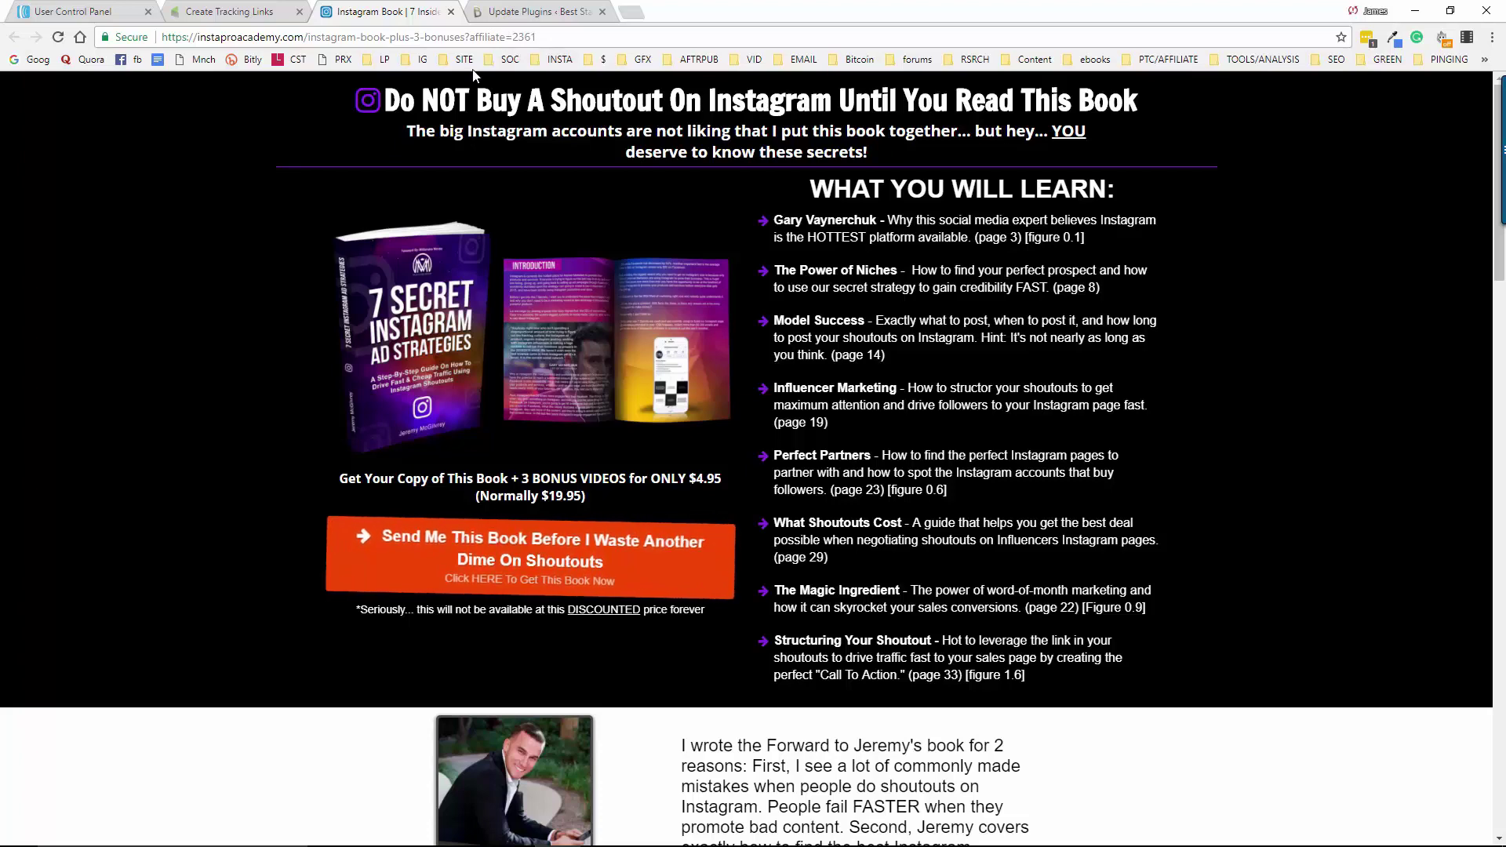
click(228, 11)
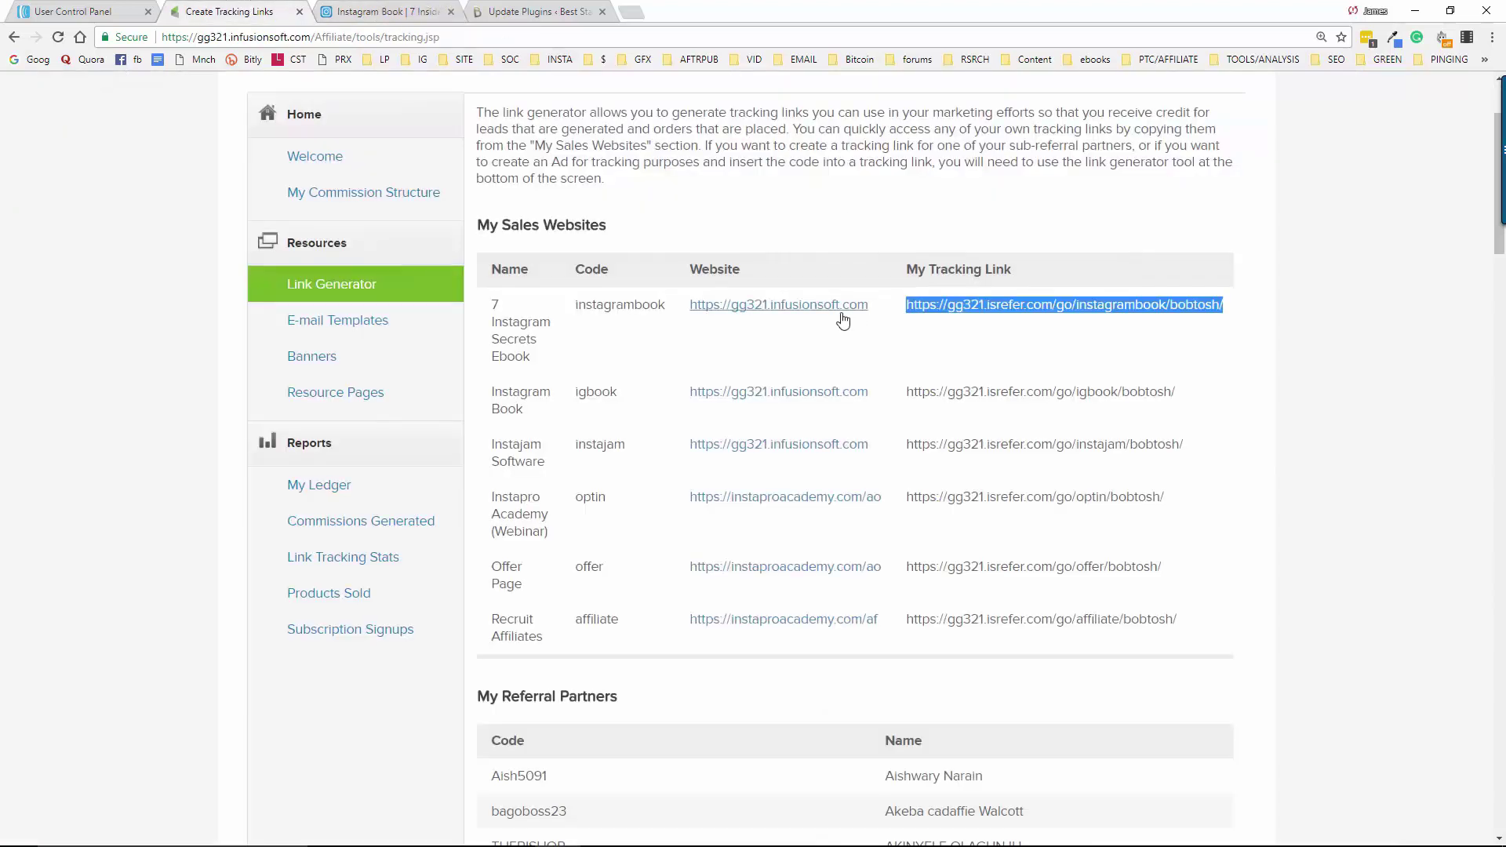
click(774, 335)
click(451, 11)
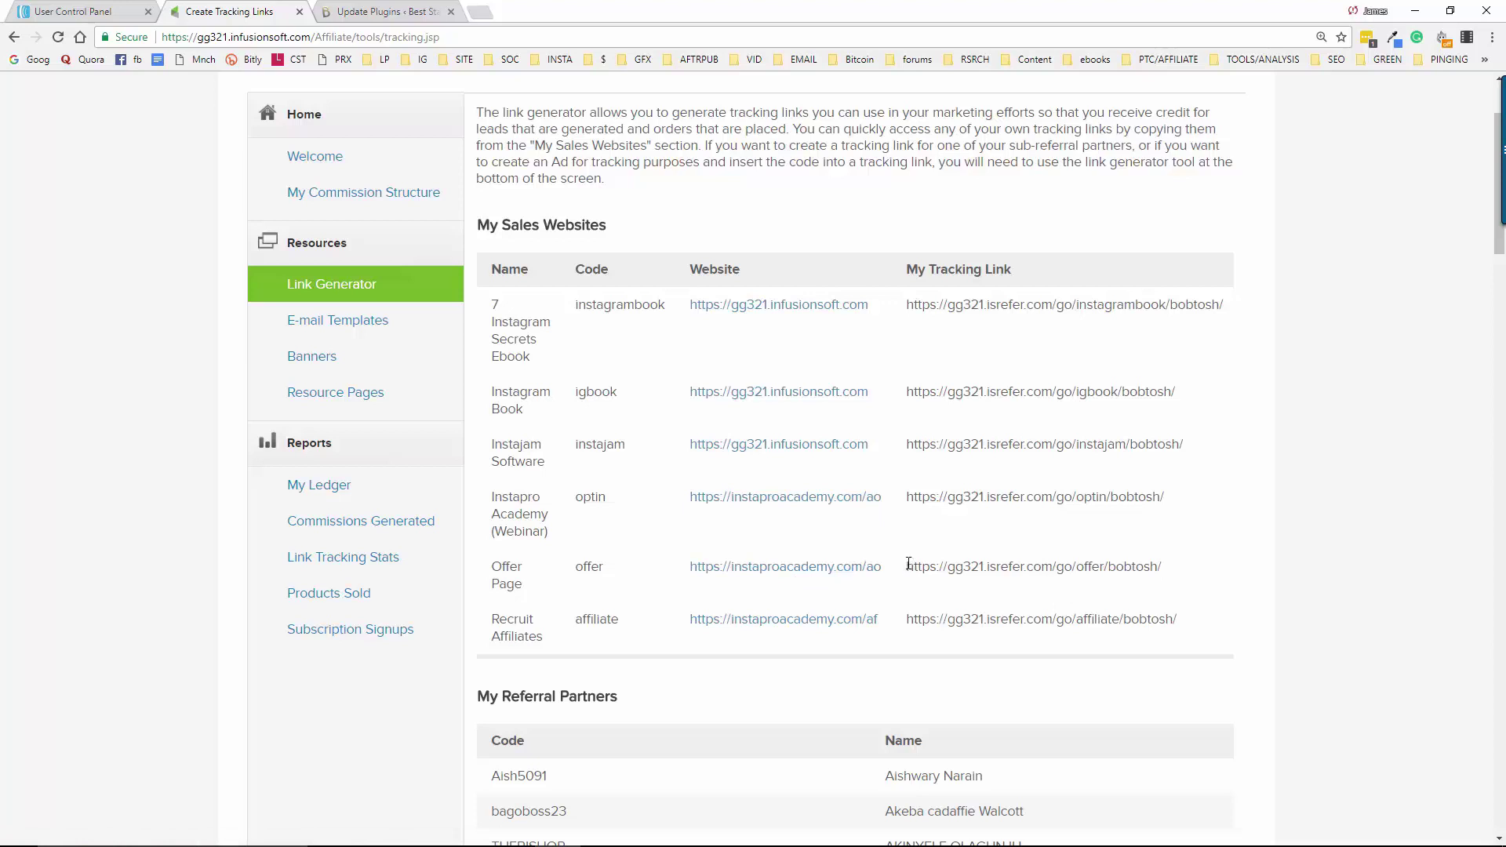
Copy the Offer Page tracking link for pasting into the notes
drag(909, 565, 1169, 581)
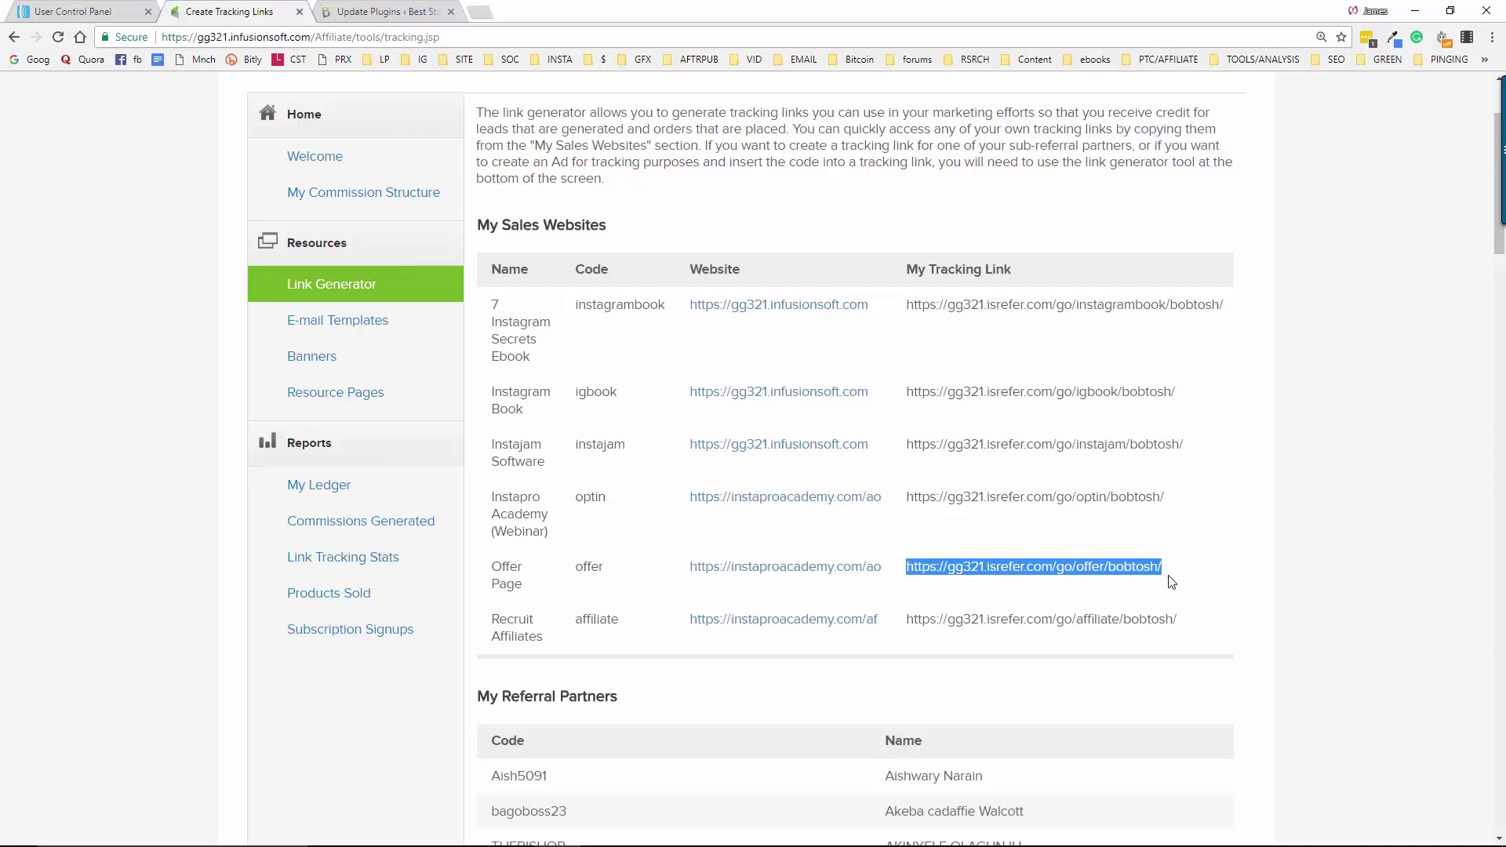
right_click(1074, 567)
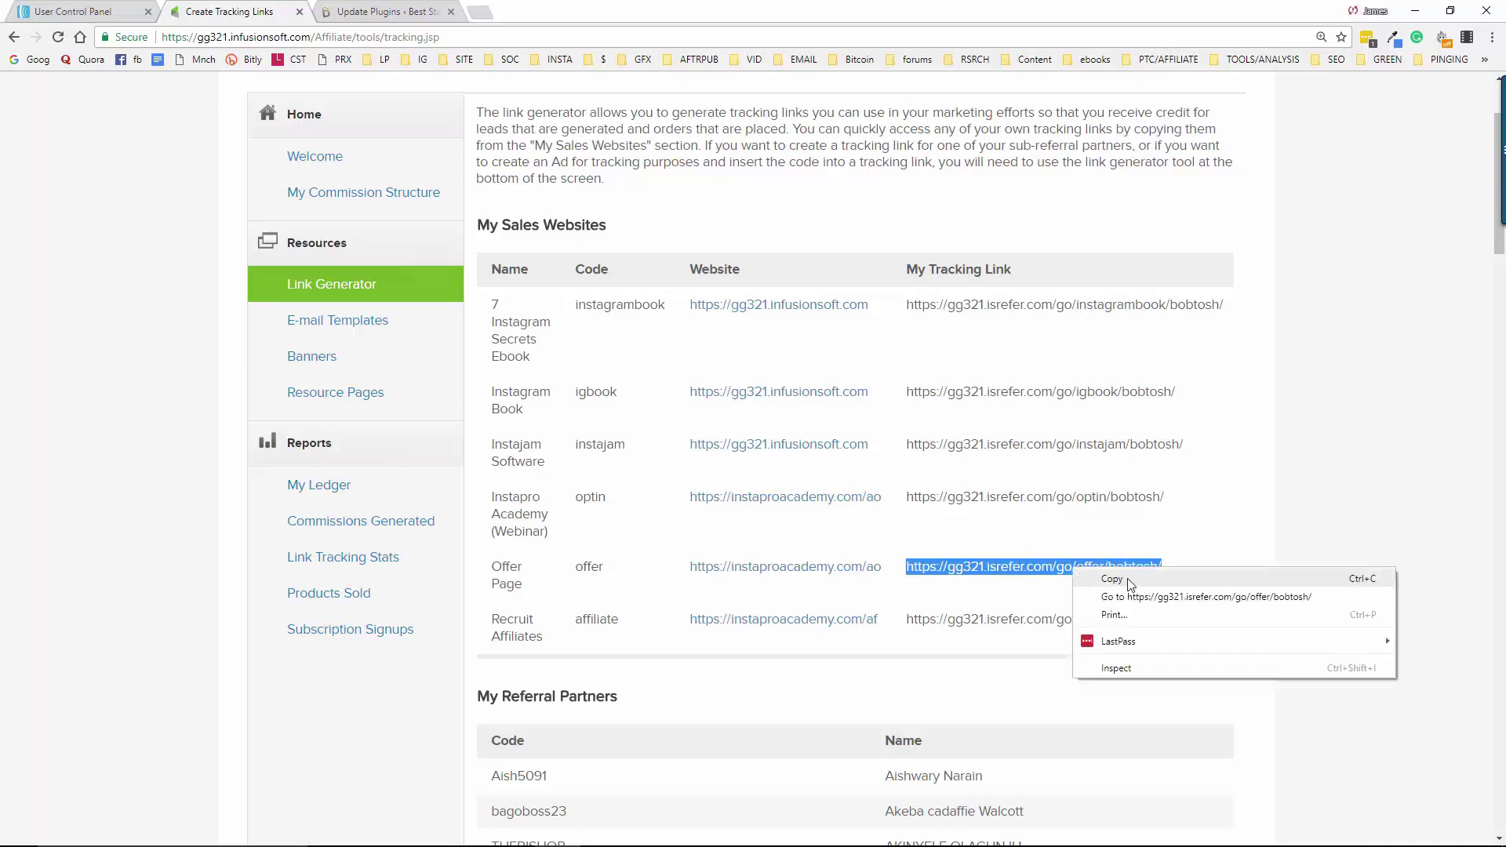
click(1113, 579)
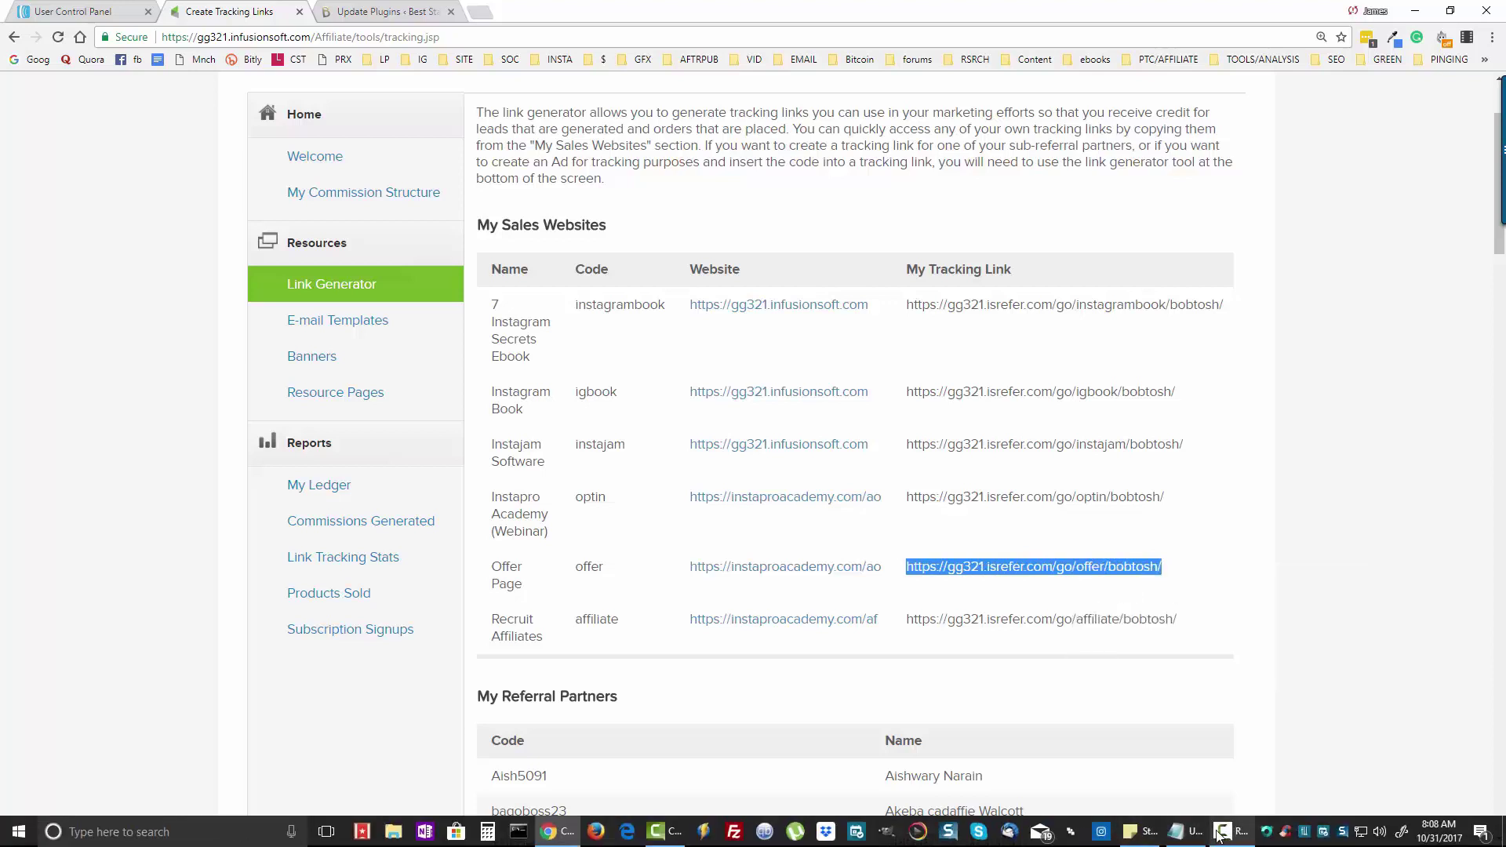
click(1189, 834)
Add 'Affiliate Link for Instapro Academy!' with the pasted offer link and an asterisk divider to the notes
click(355, 165)
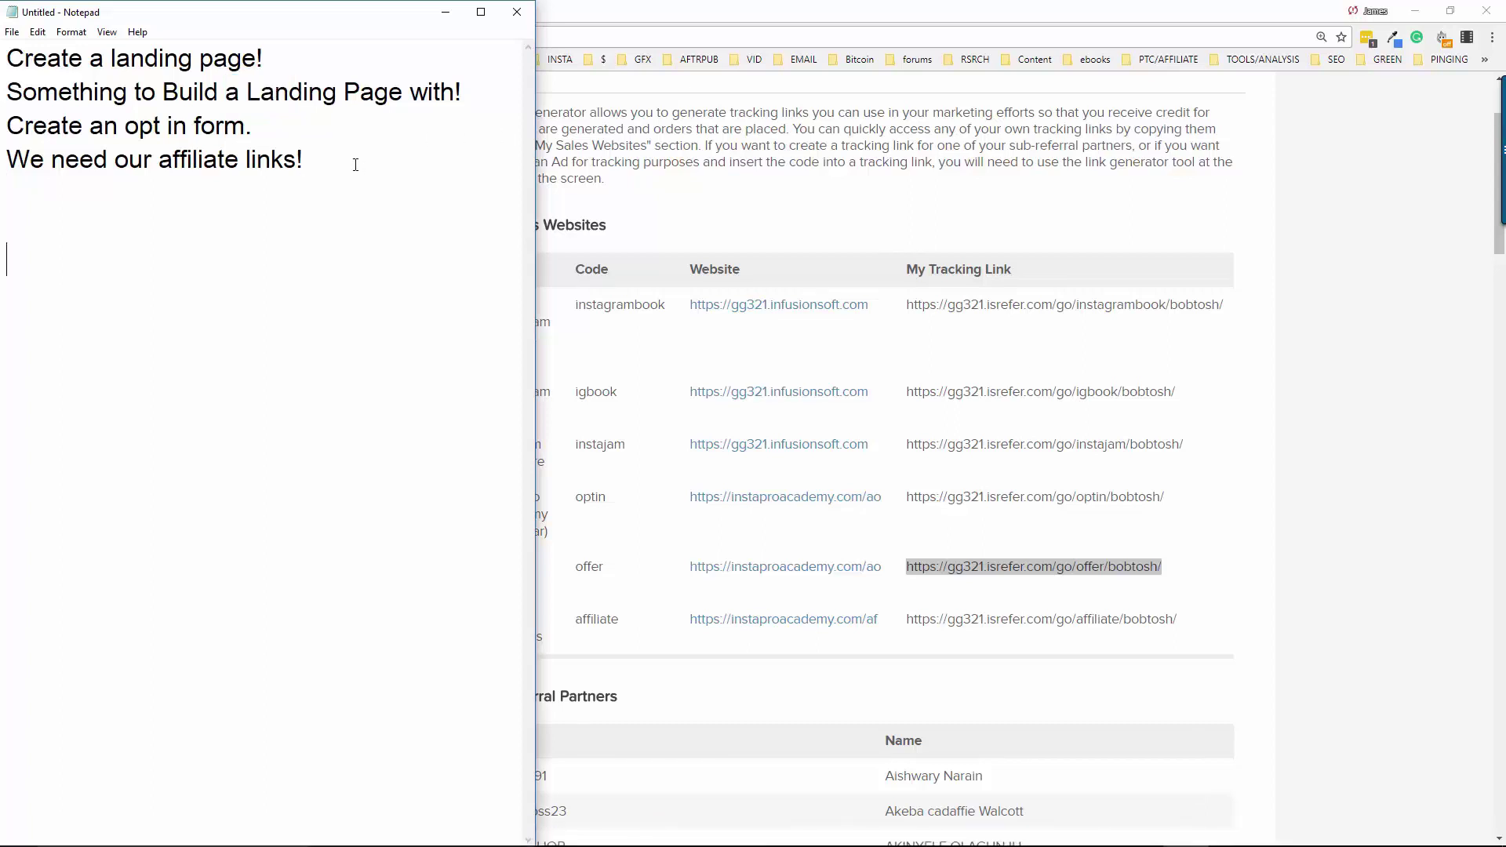
text(Affiliate Link fo)
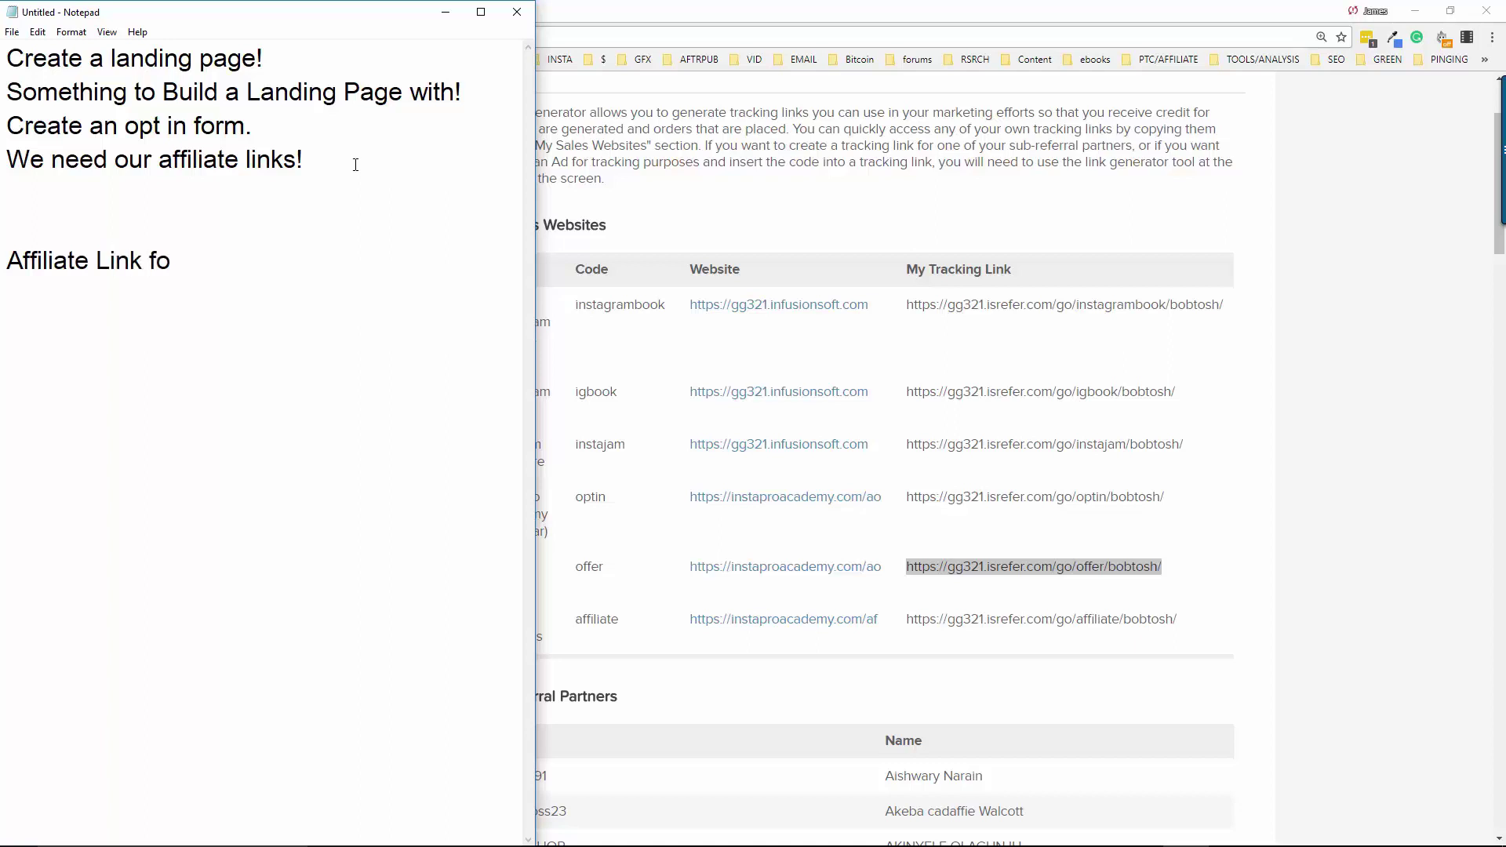
text(r)
key(ctrl+v)
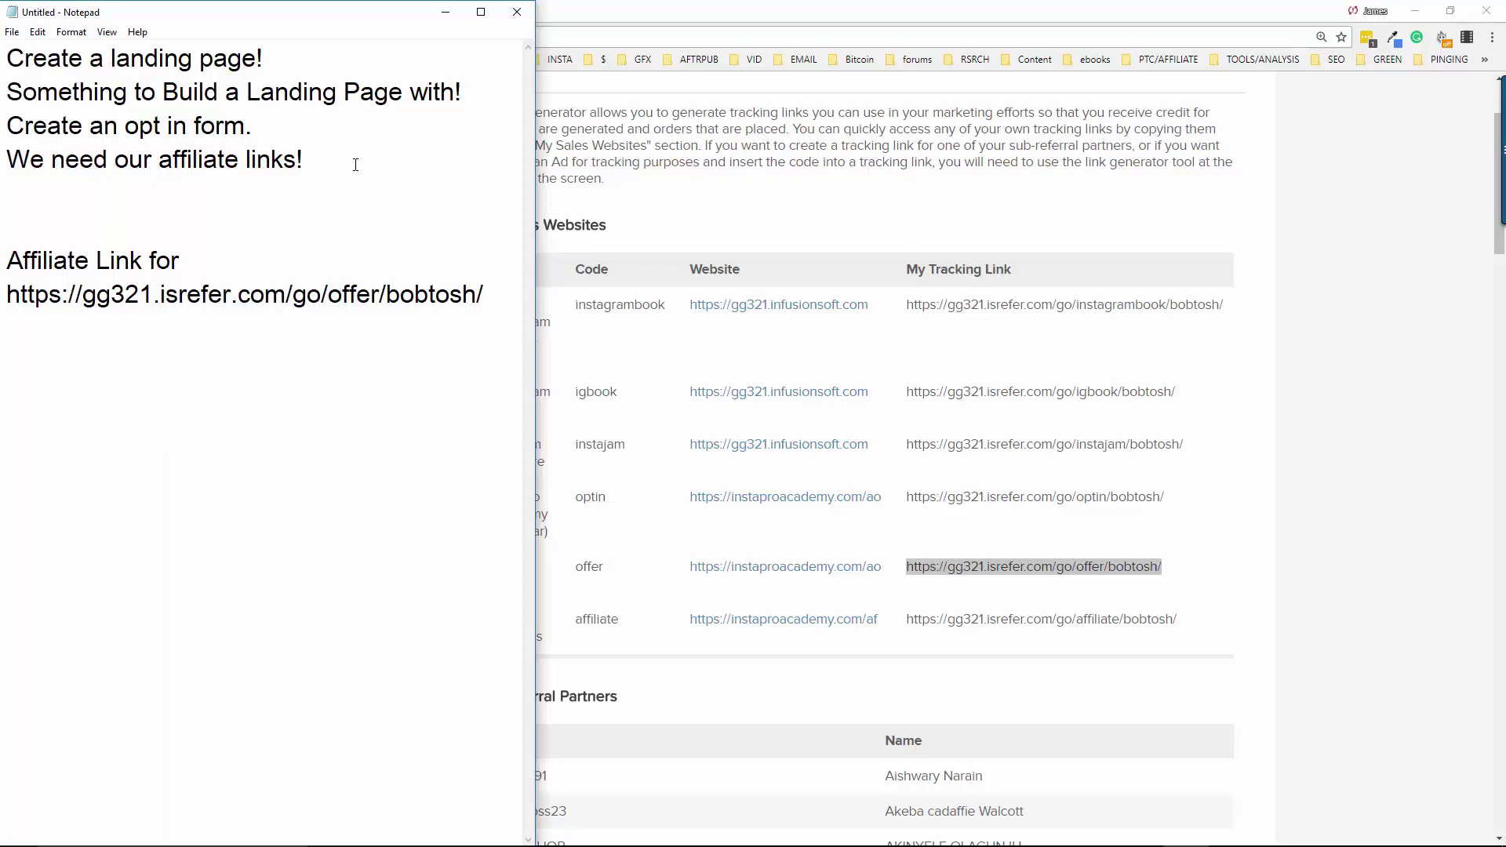
text(Instapro)
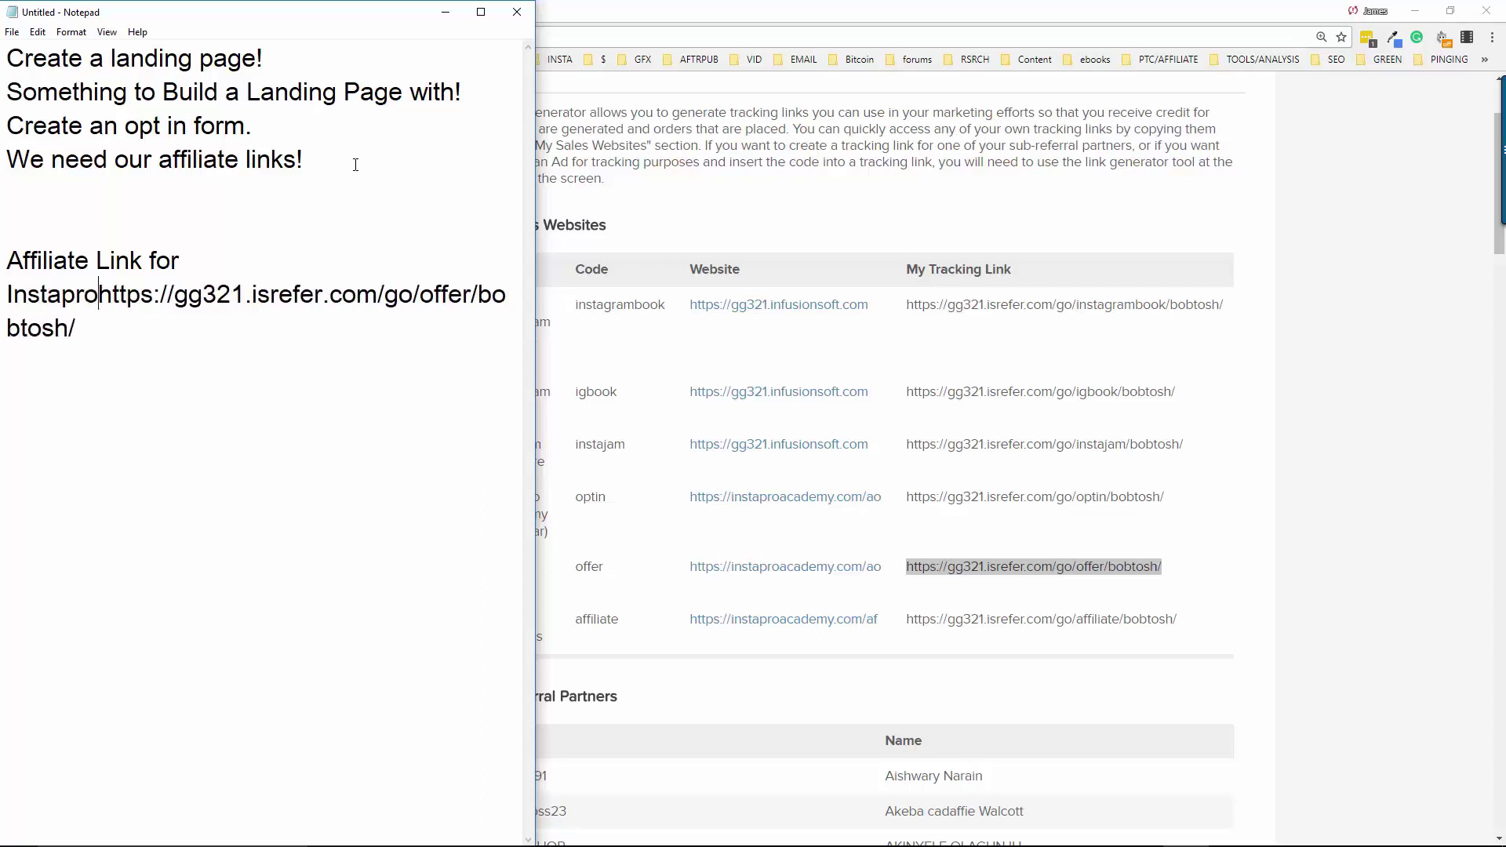
text( Acad)
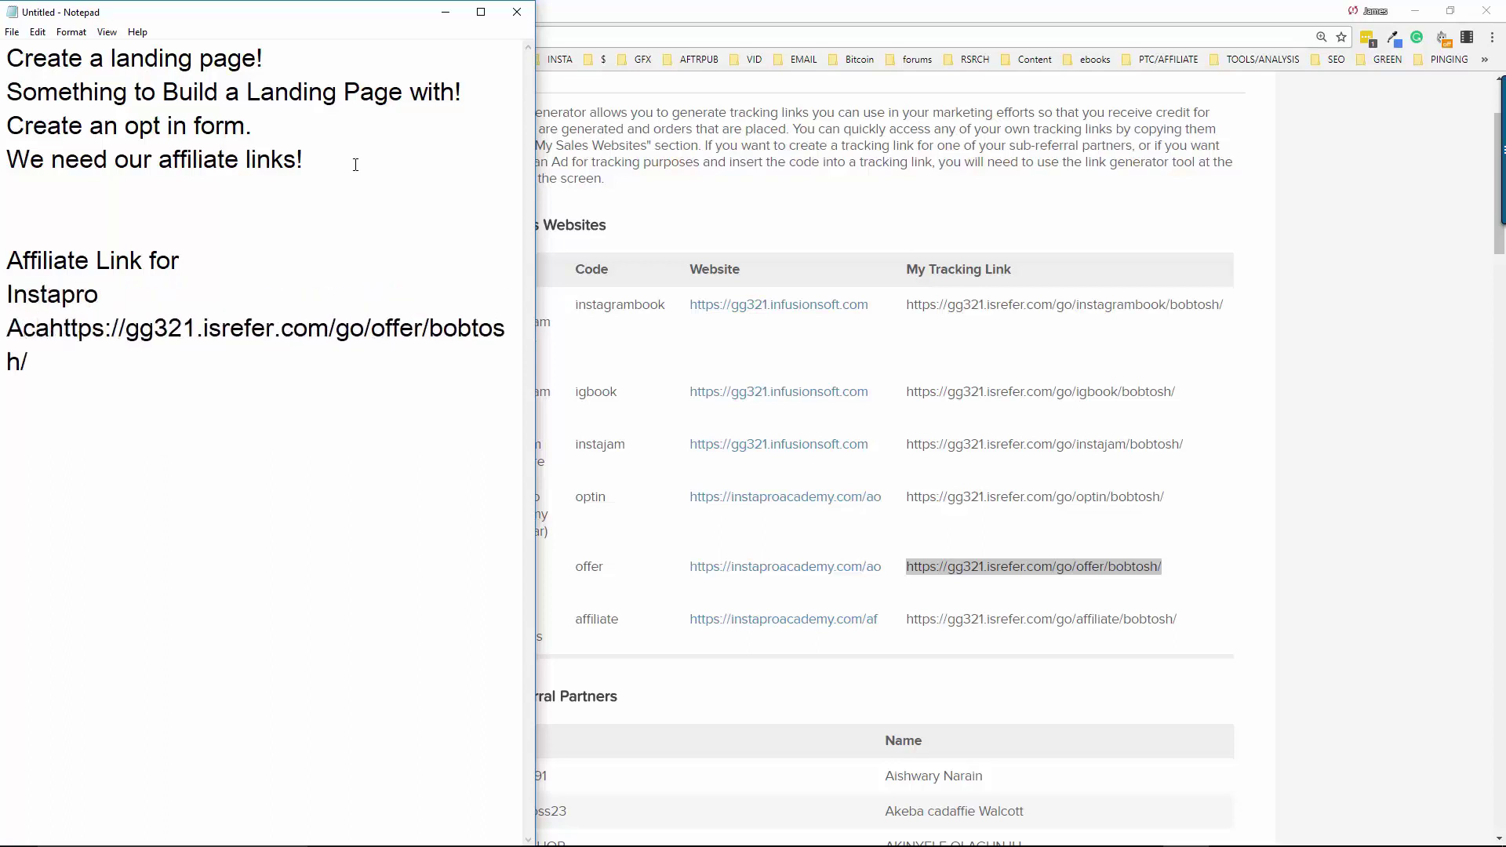
text(emy!)
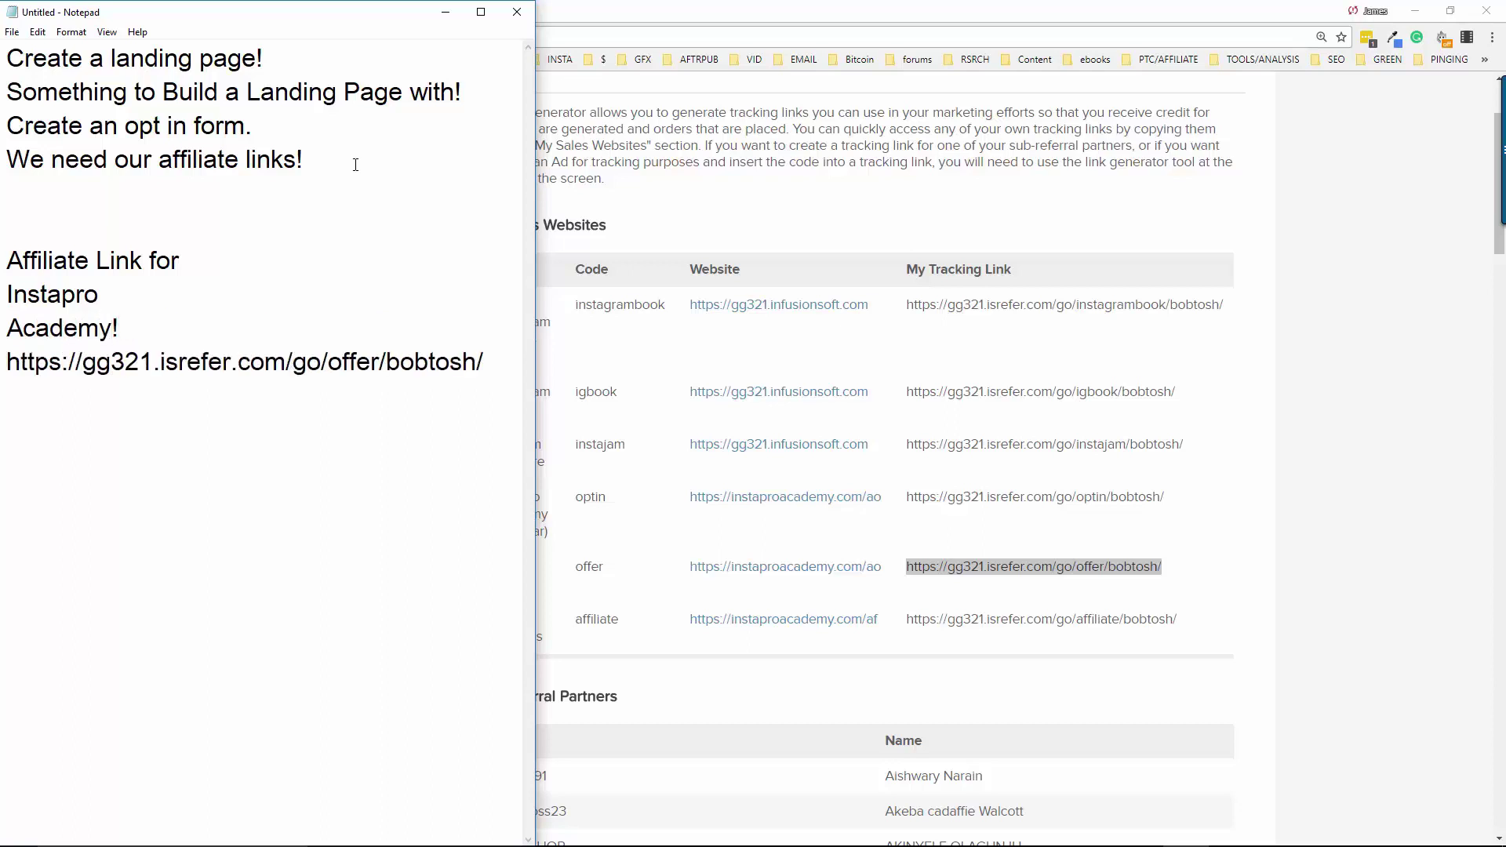
key(Return)
key(Return)
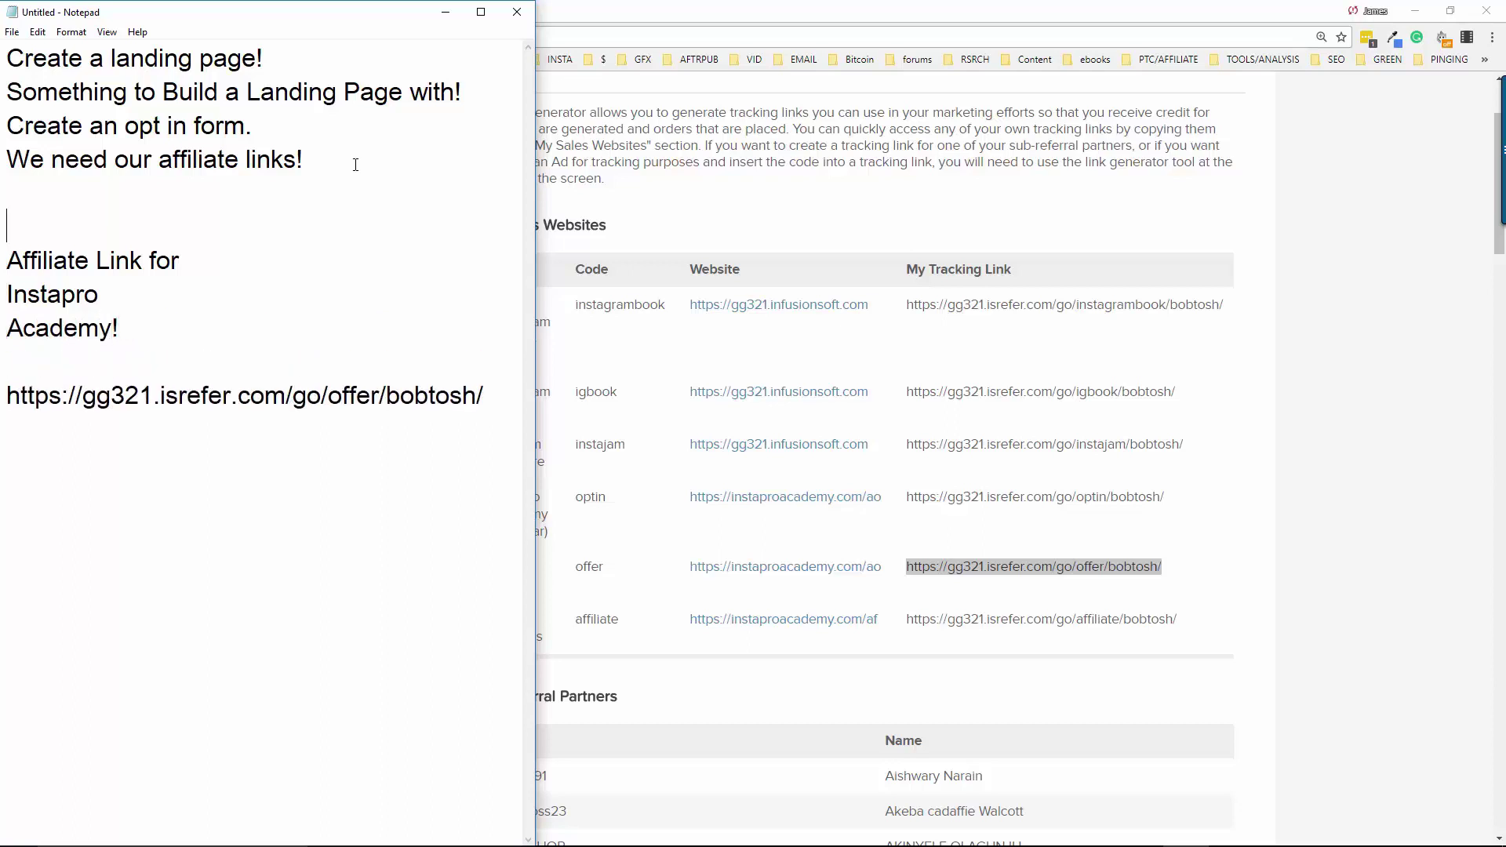
text(*******************)
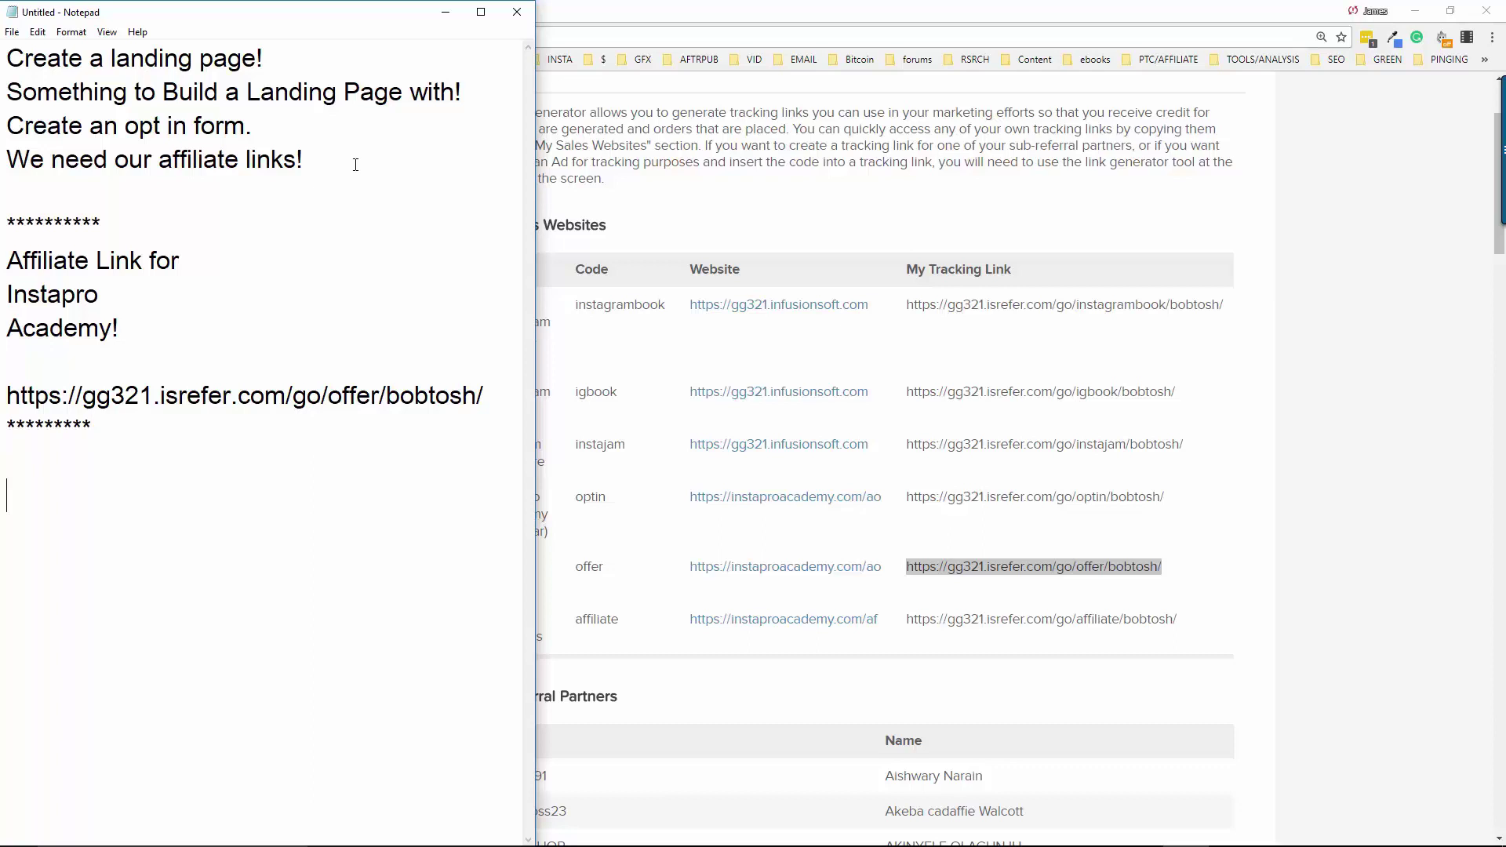
click(1356, 564)
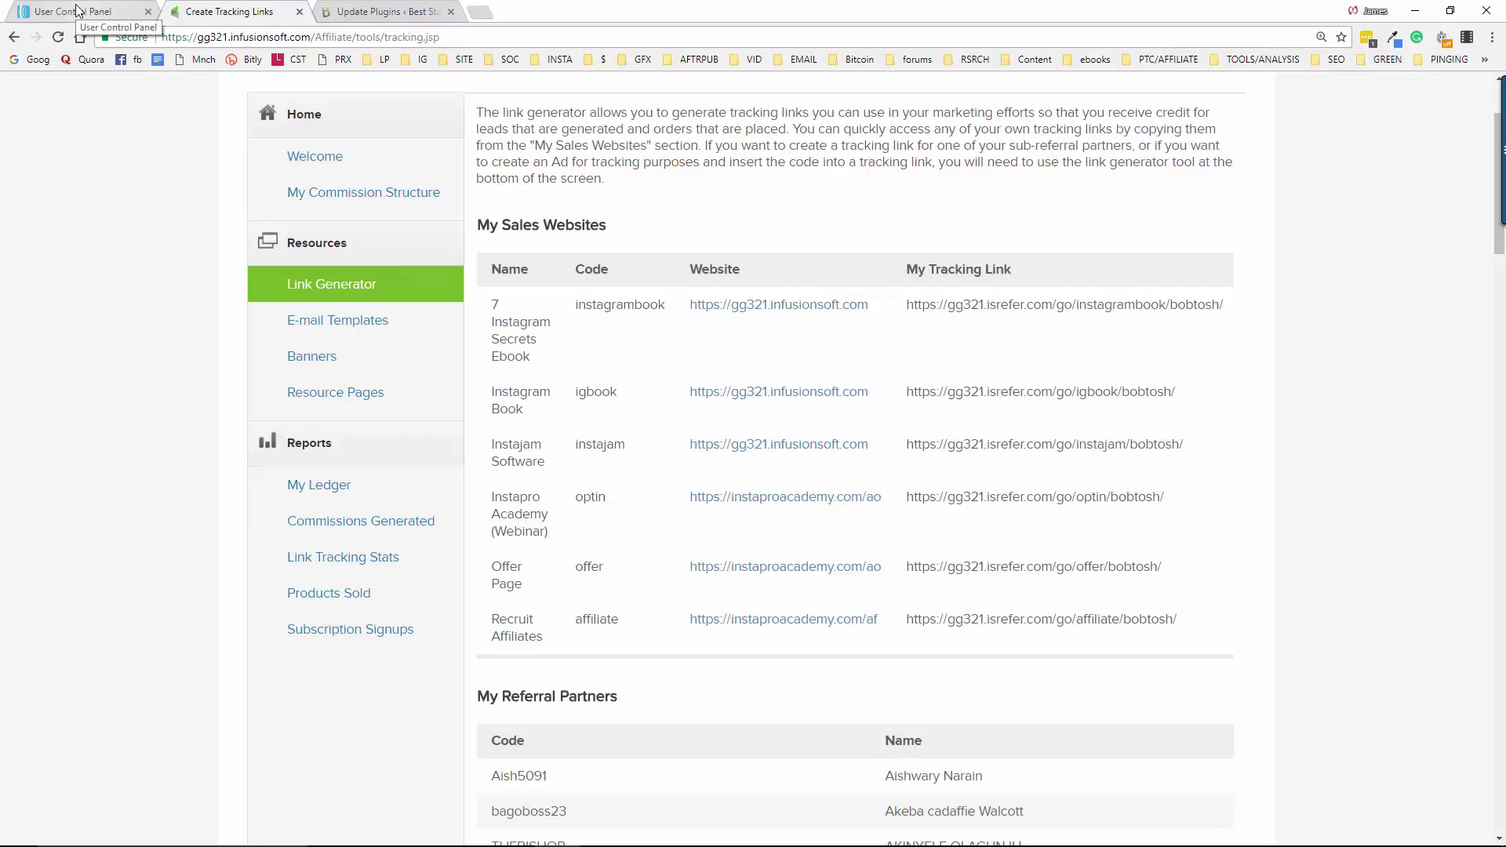
Move the Create Tracking Links tab to first position and close it
drag(224, 11, 38, 12)
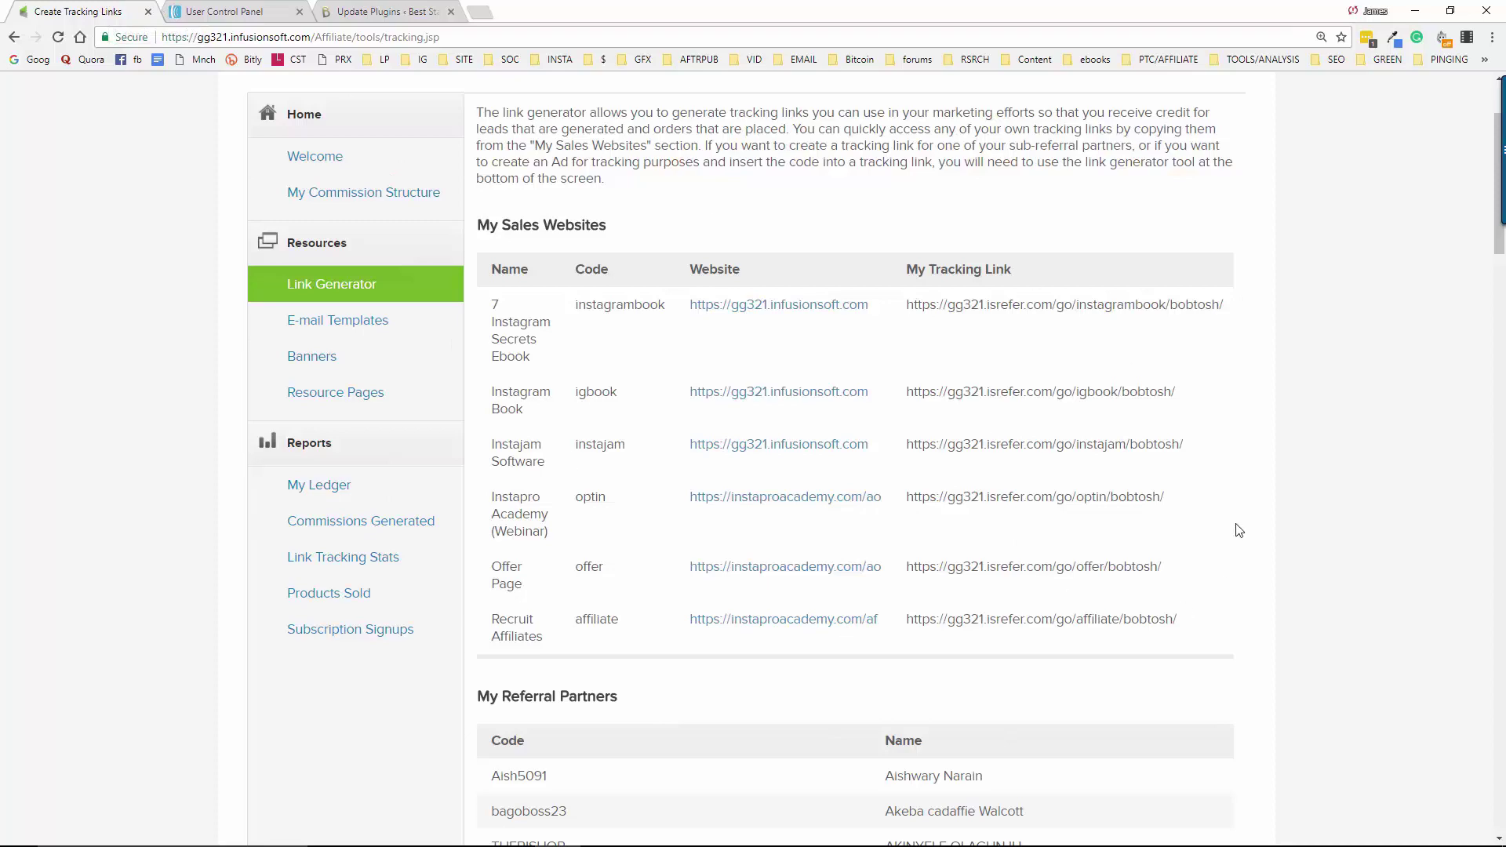
scroll(1108, 486, up, 2)
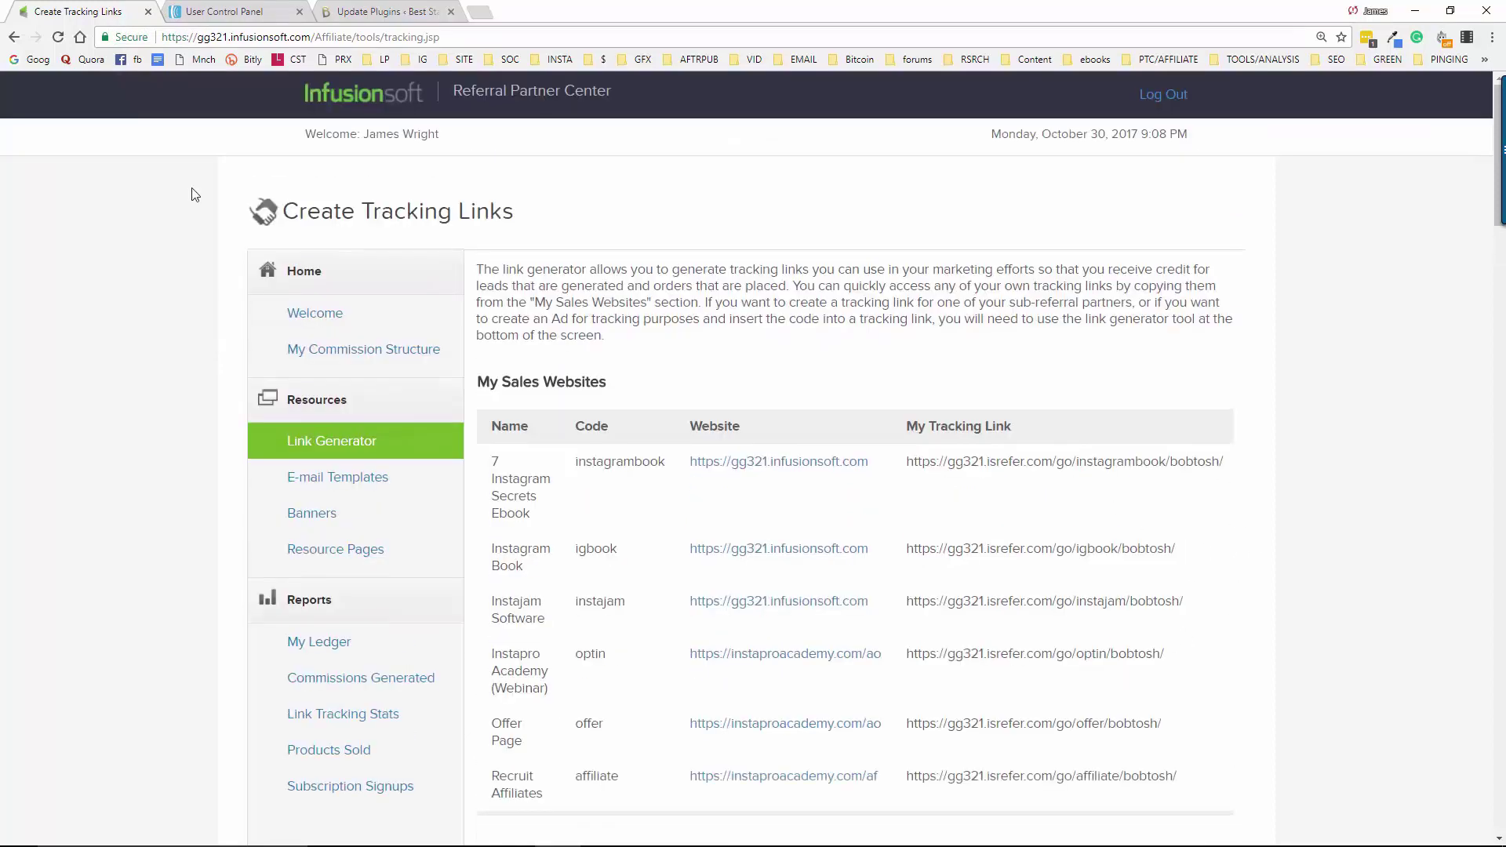
click(147, 12)
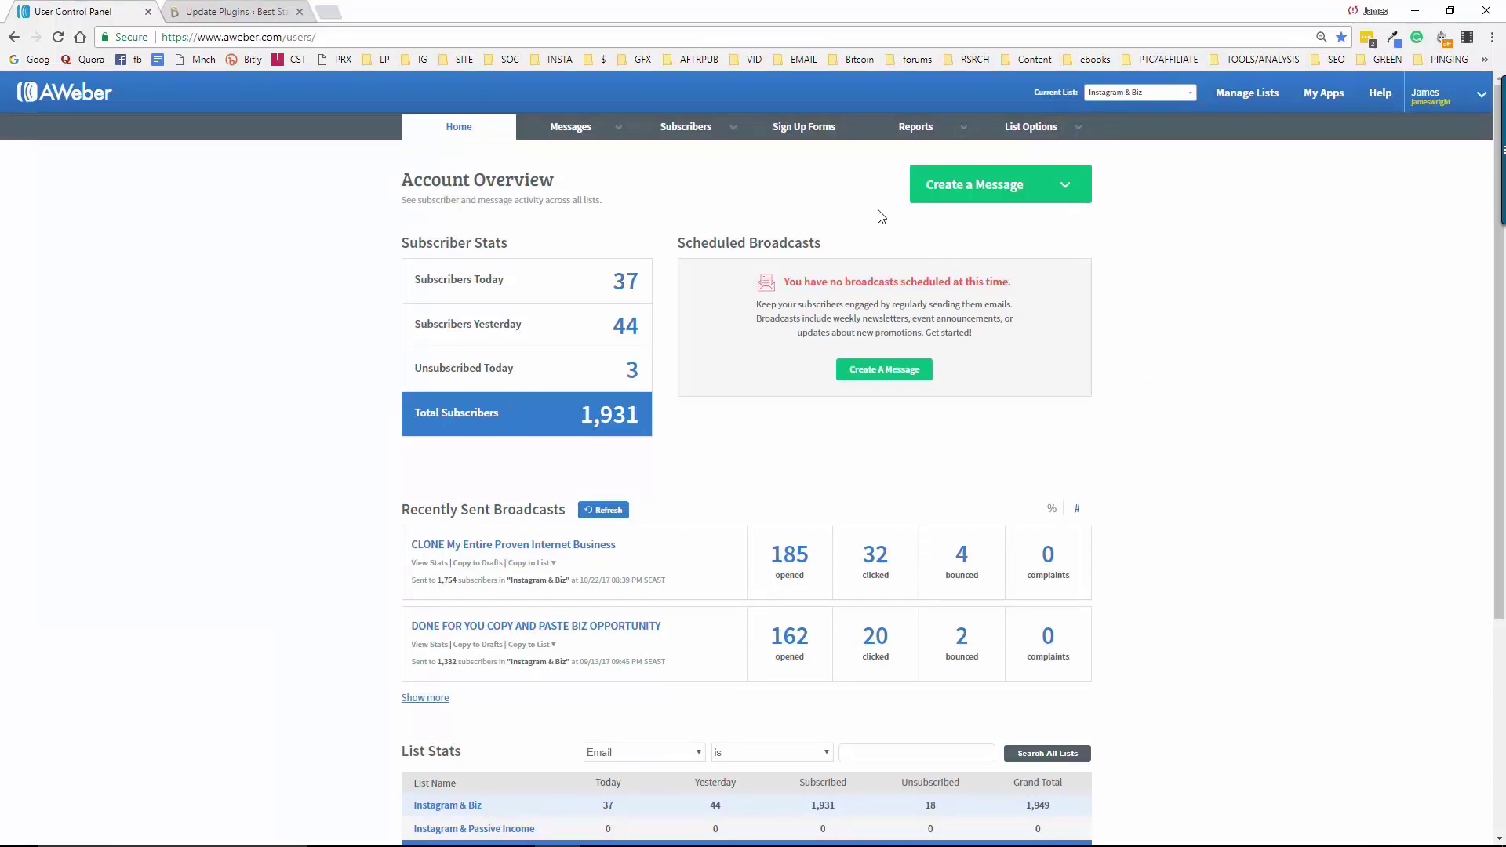
Go to Sign Up Forms and choose Sign Up Form from the Create A Sign Up Form menu
click(793, 132)
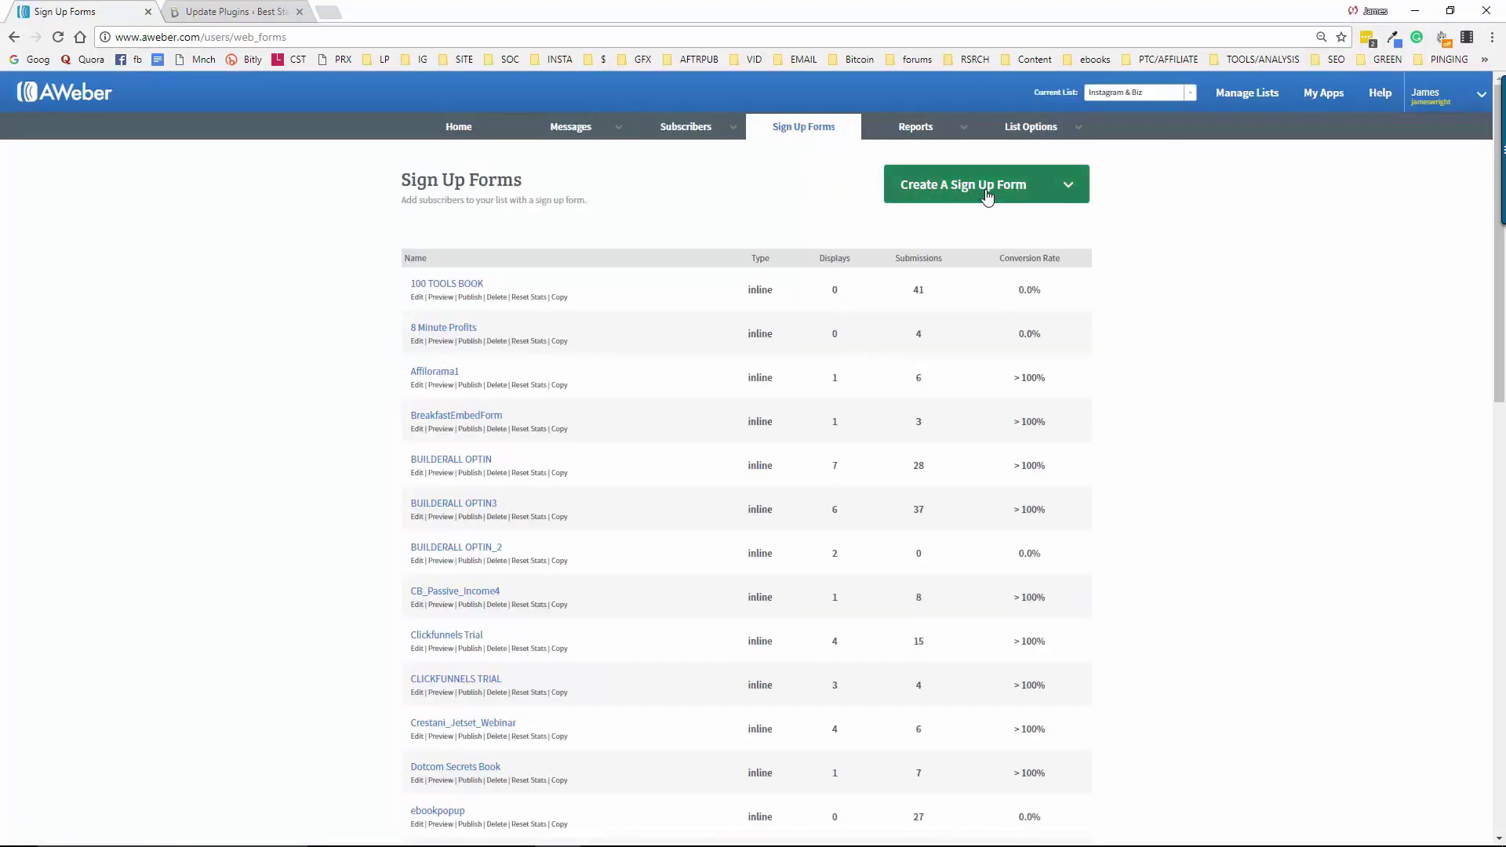
click(1046, 193)
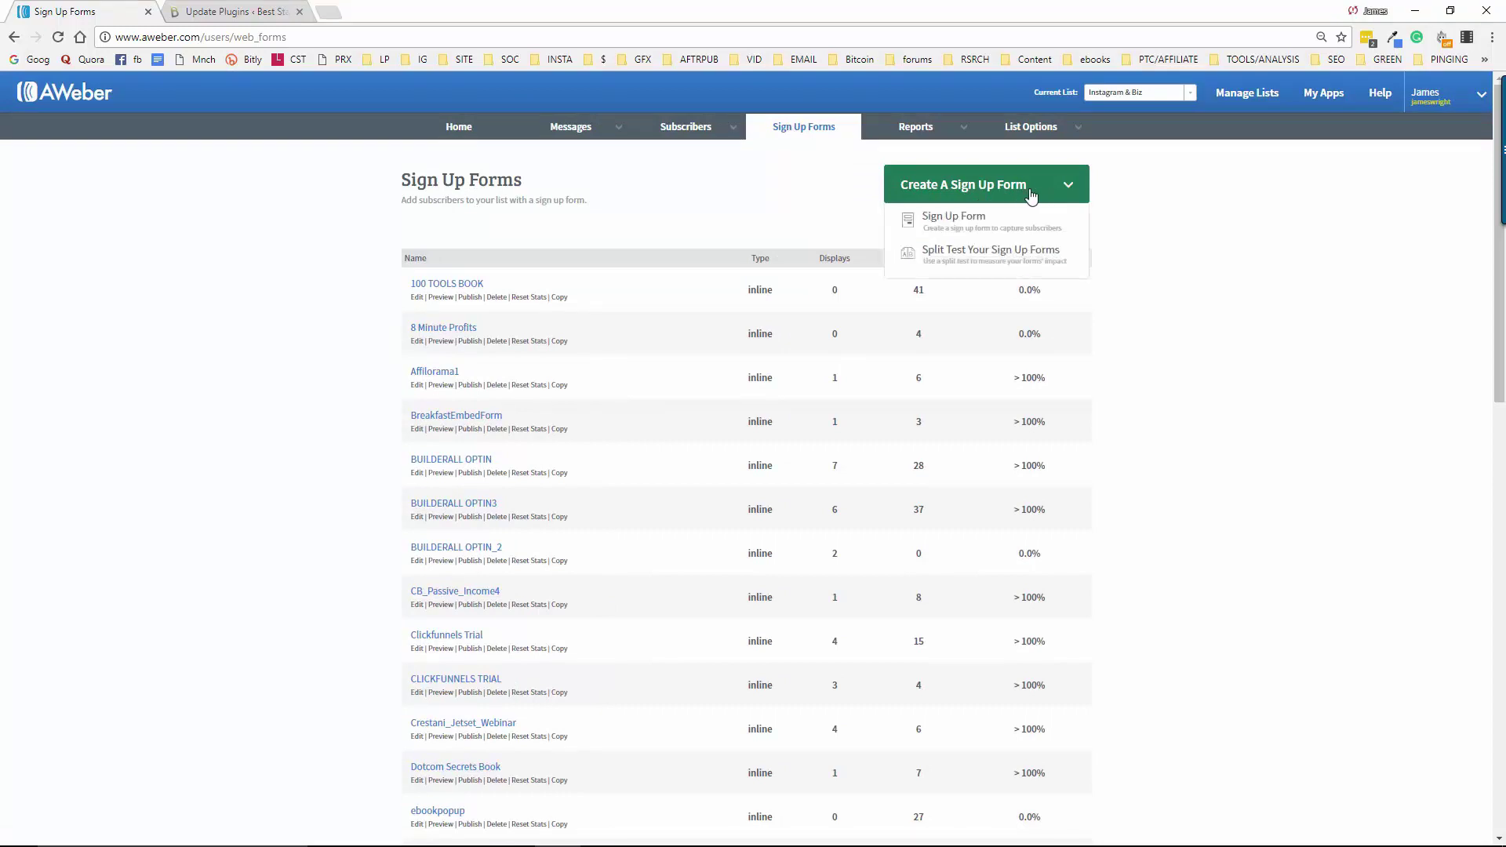
click(954, 227)
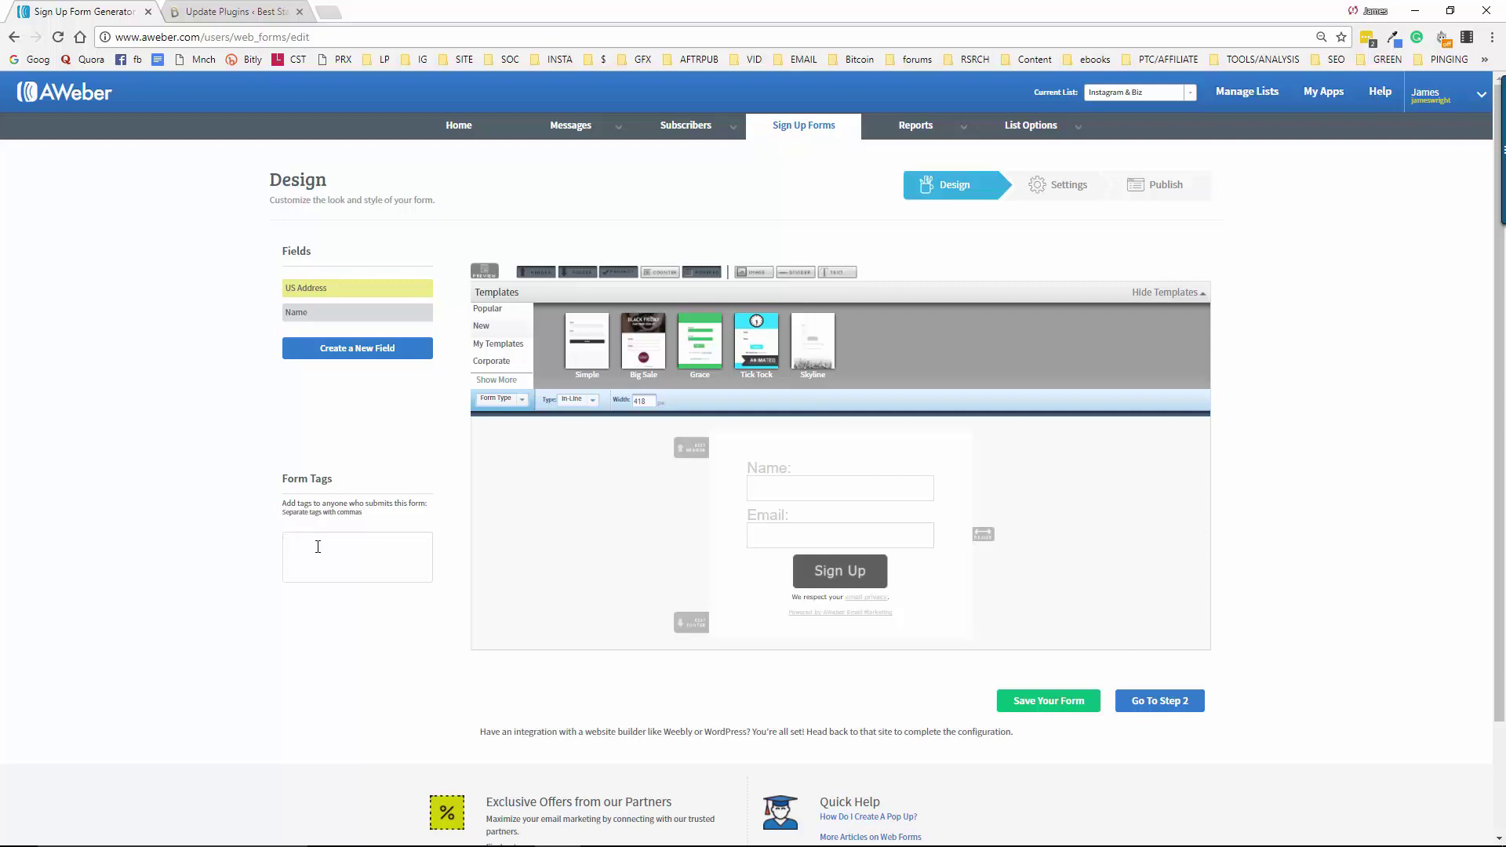
Tag the form 'instapro training course', remove its header, footer and Powered by rows, and save it
text(Insta)
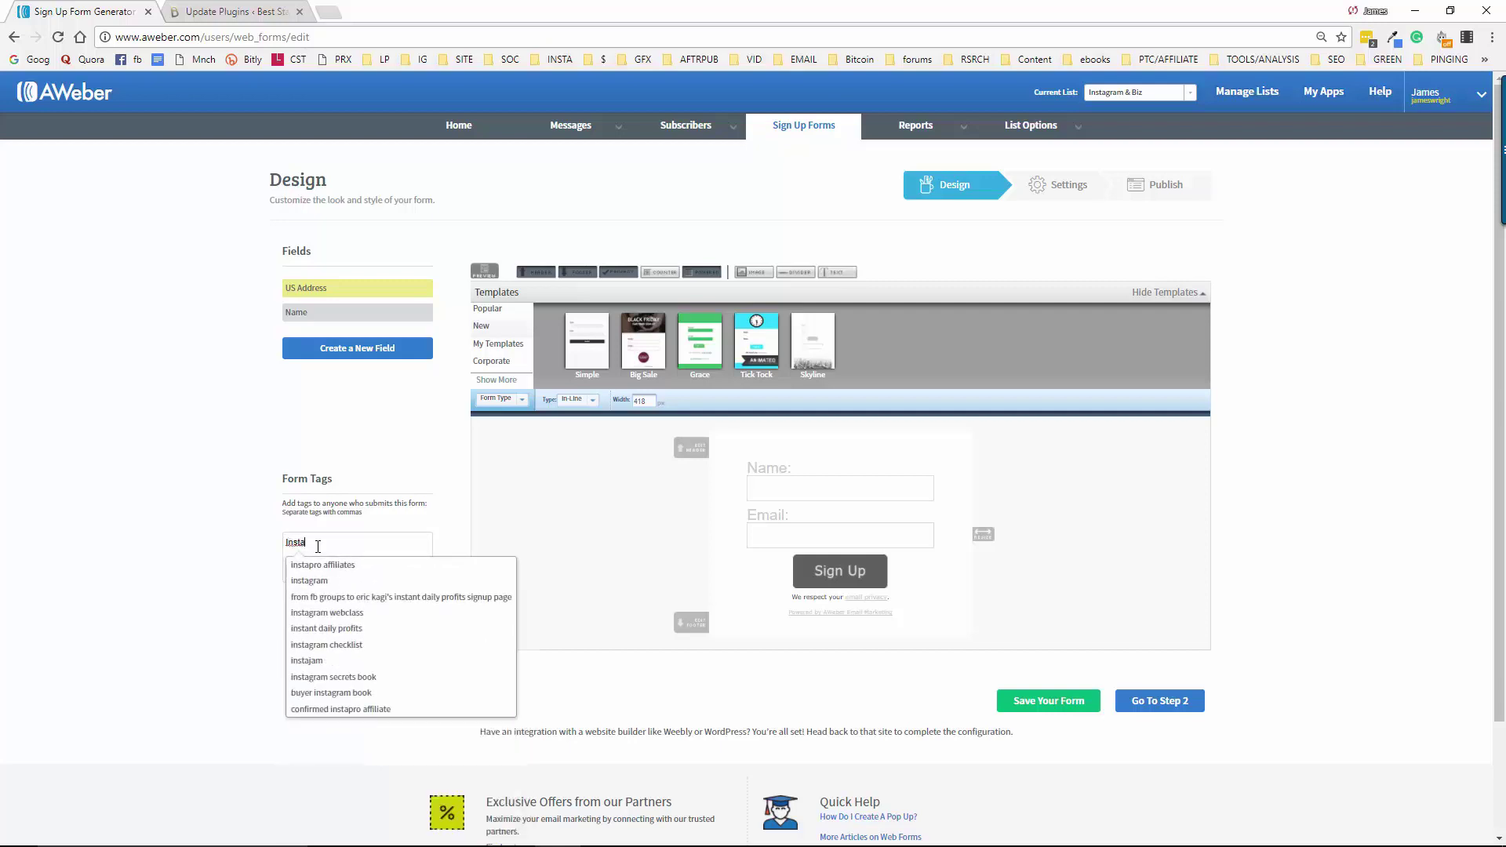
text(pro)
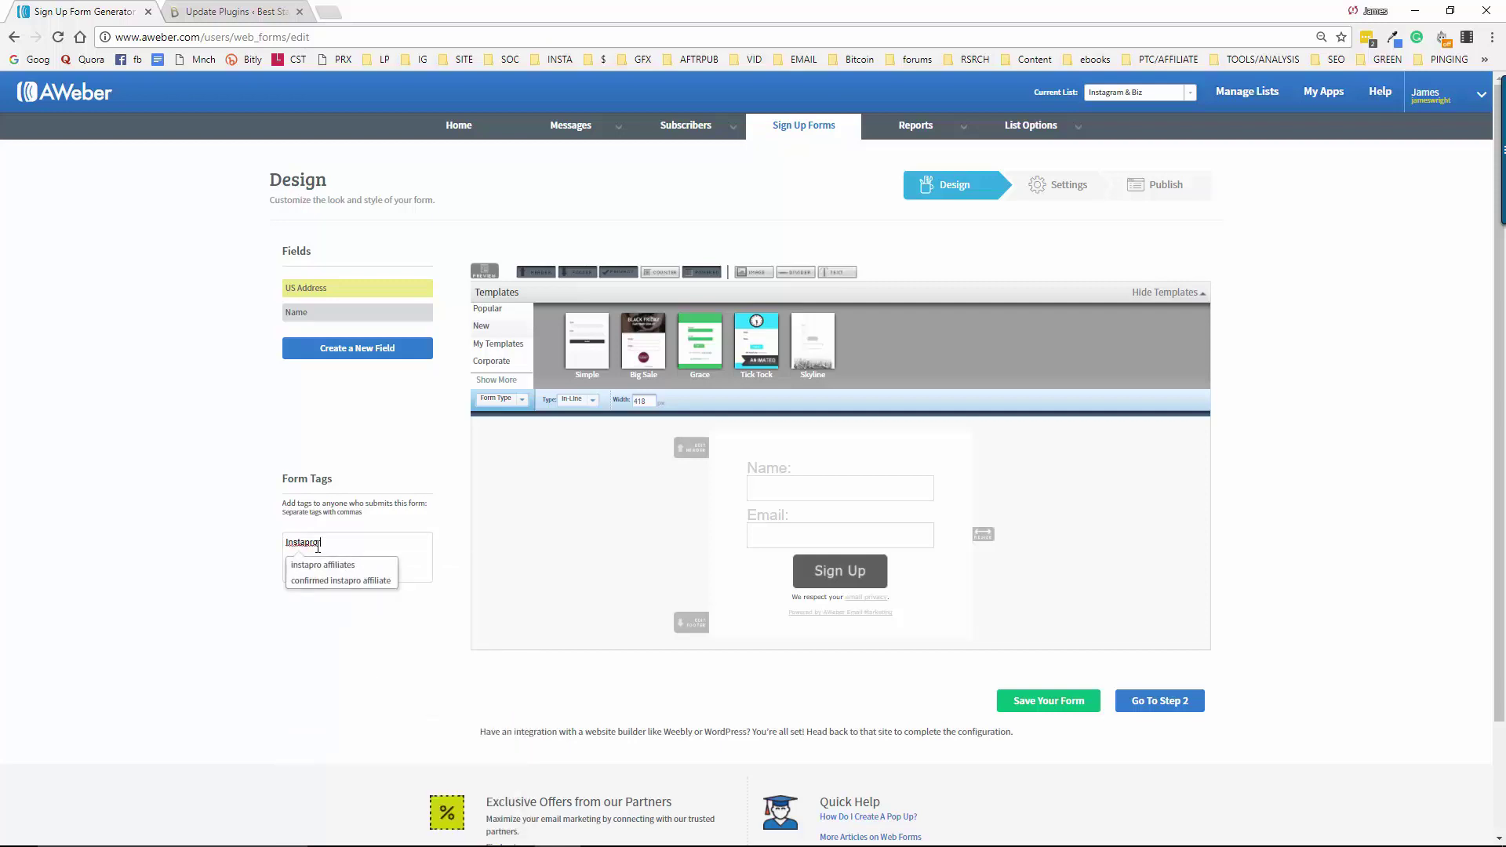
text( Training )
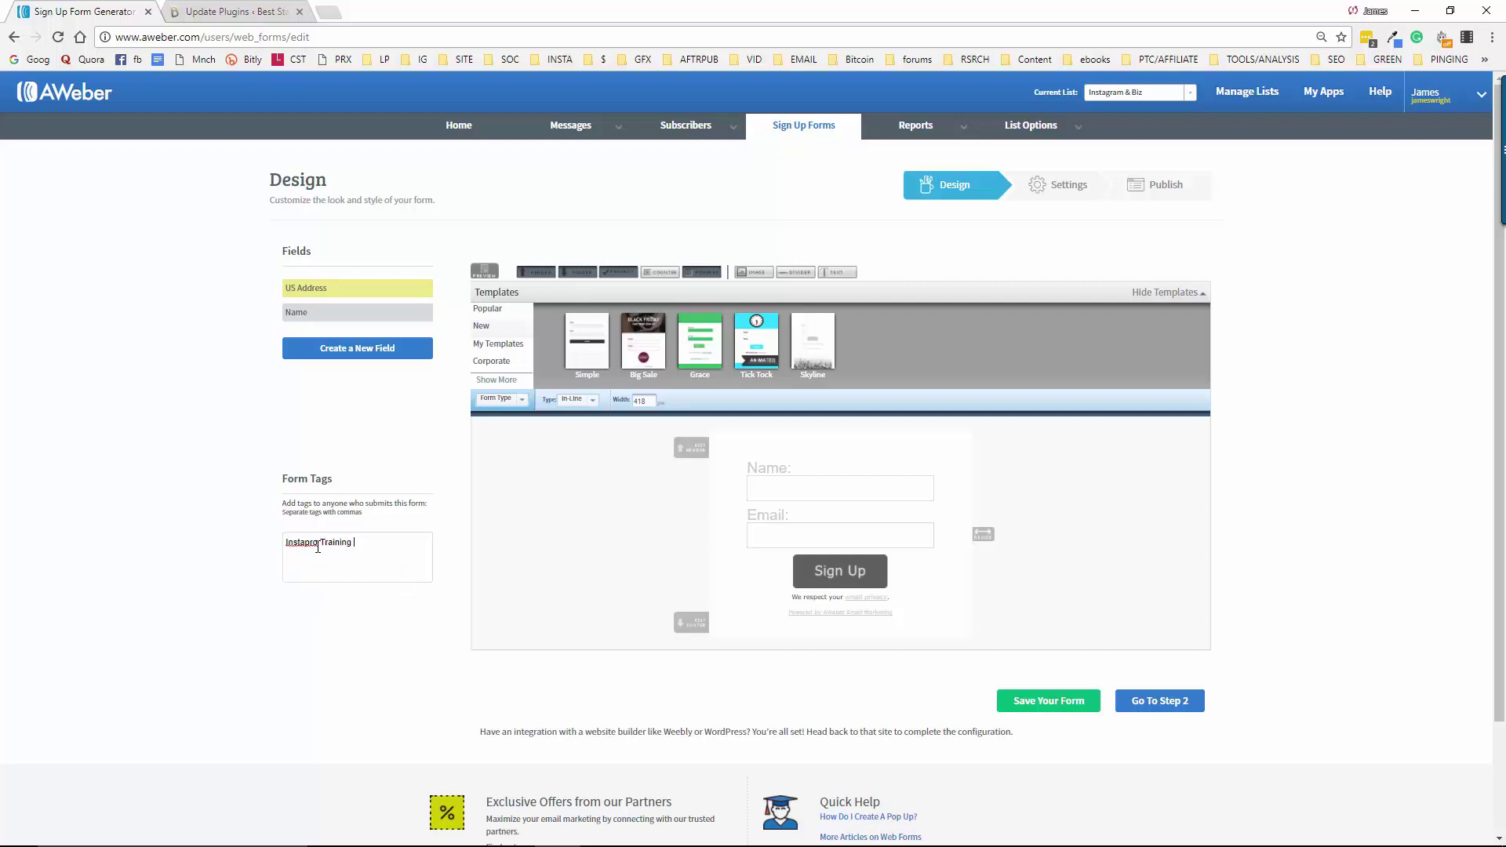
text(Course)
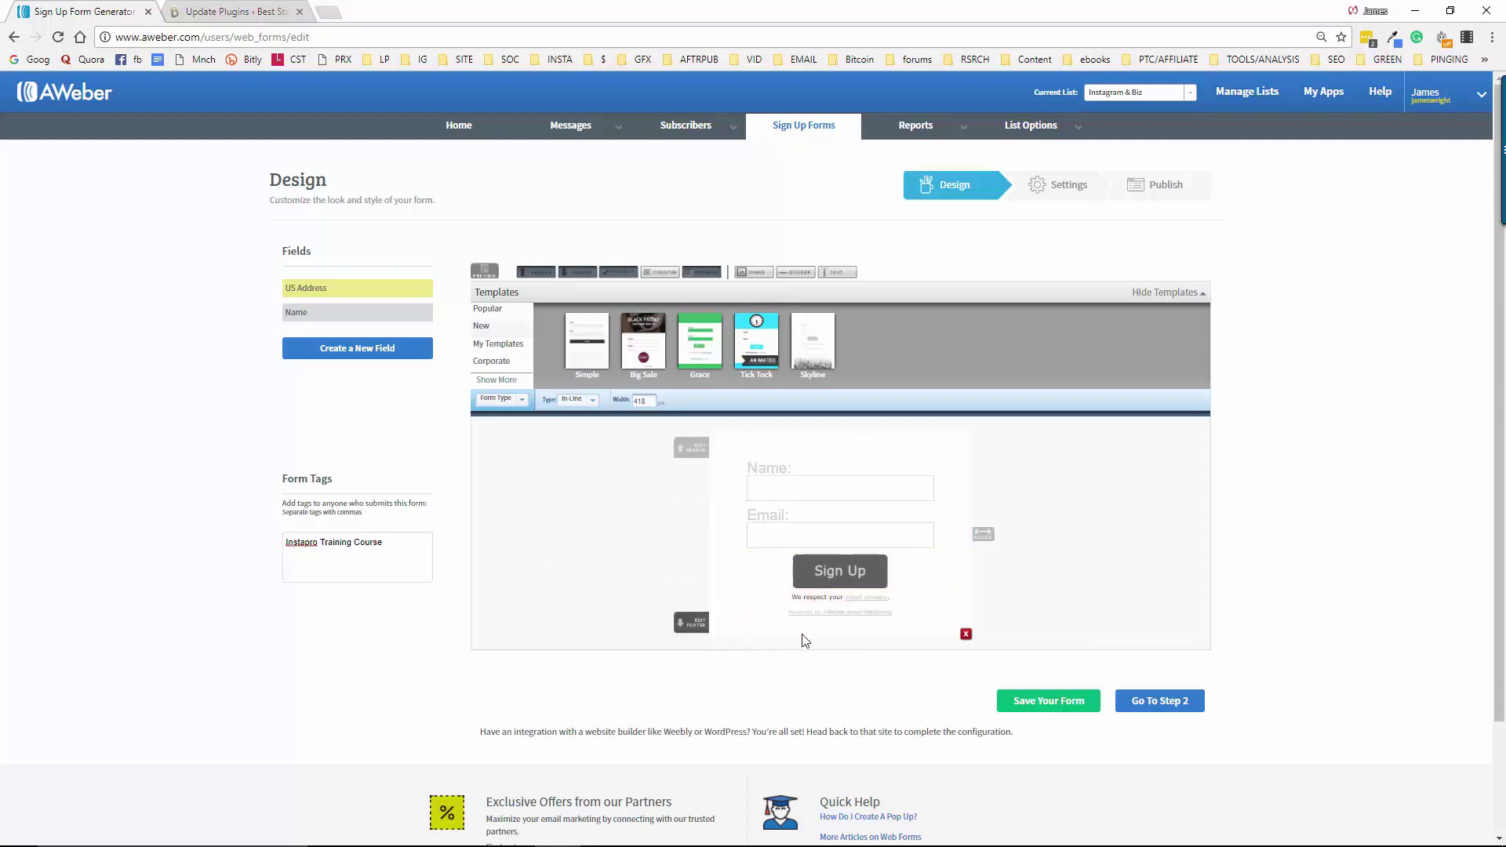
click(966, 436)
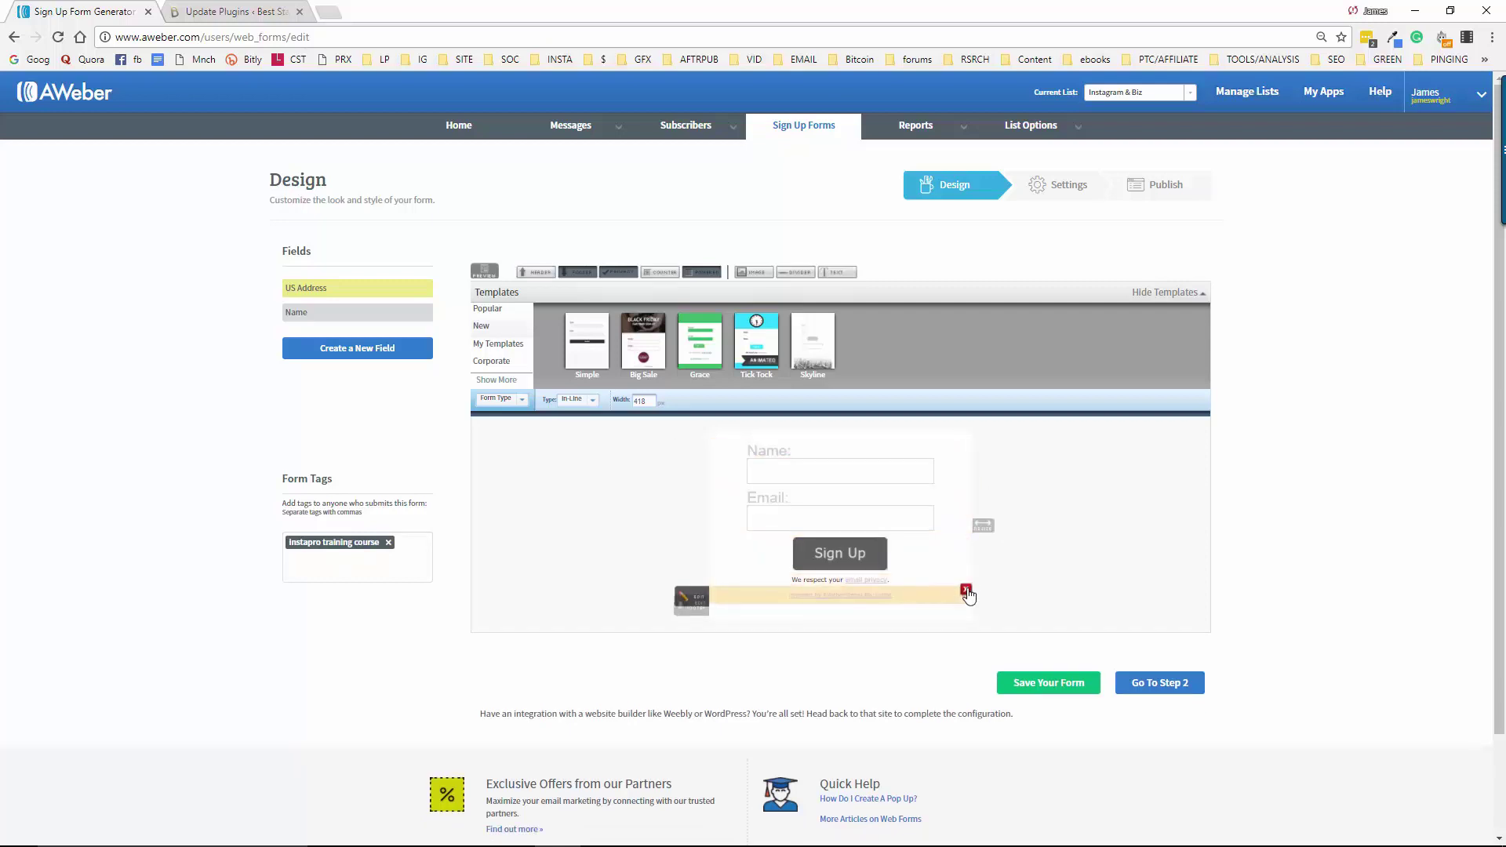
click(966, 619)
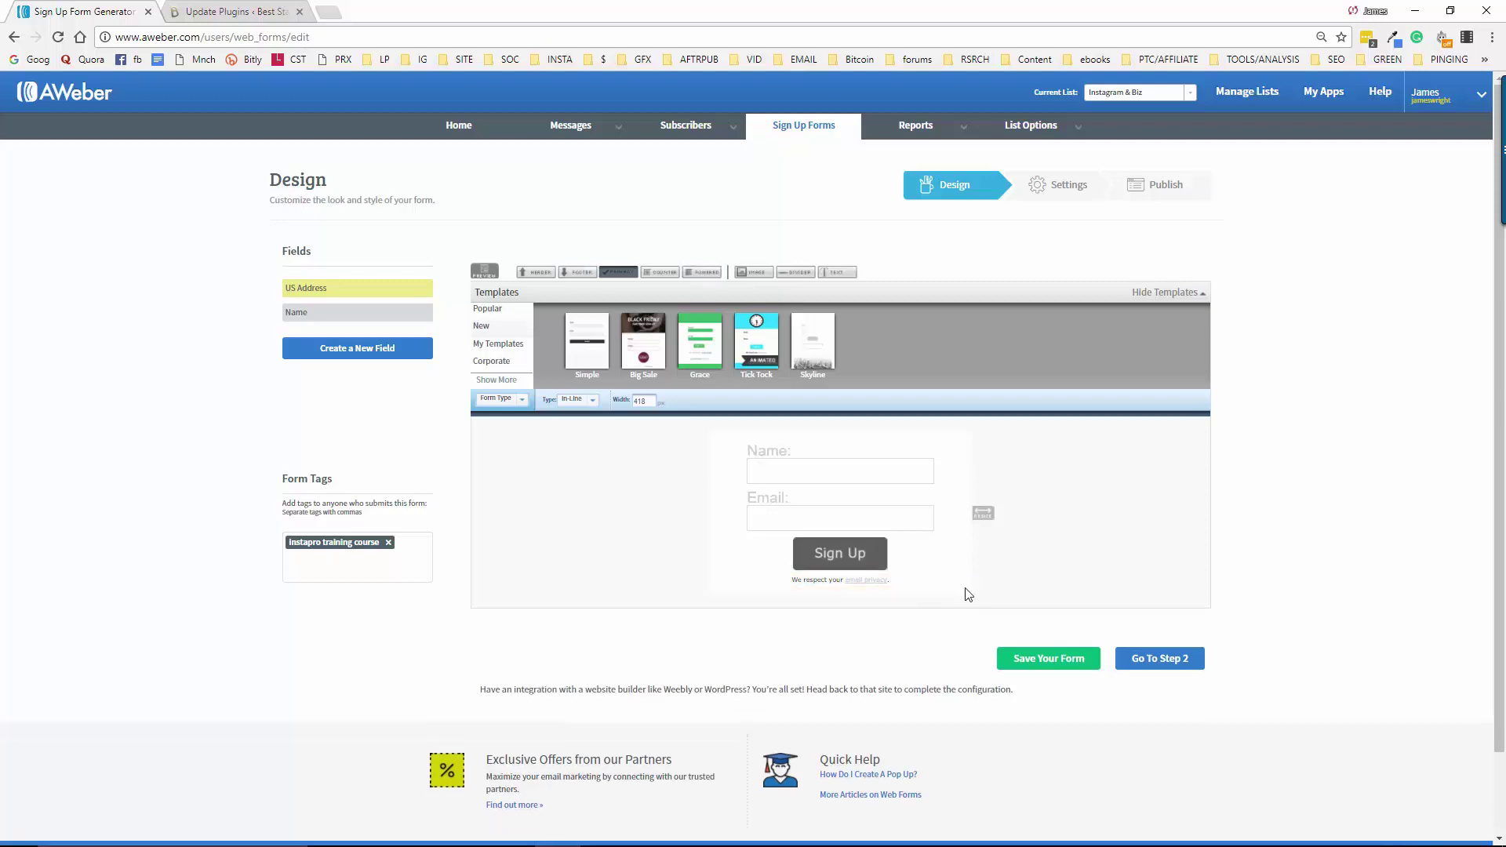
click(966, 584)
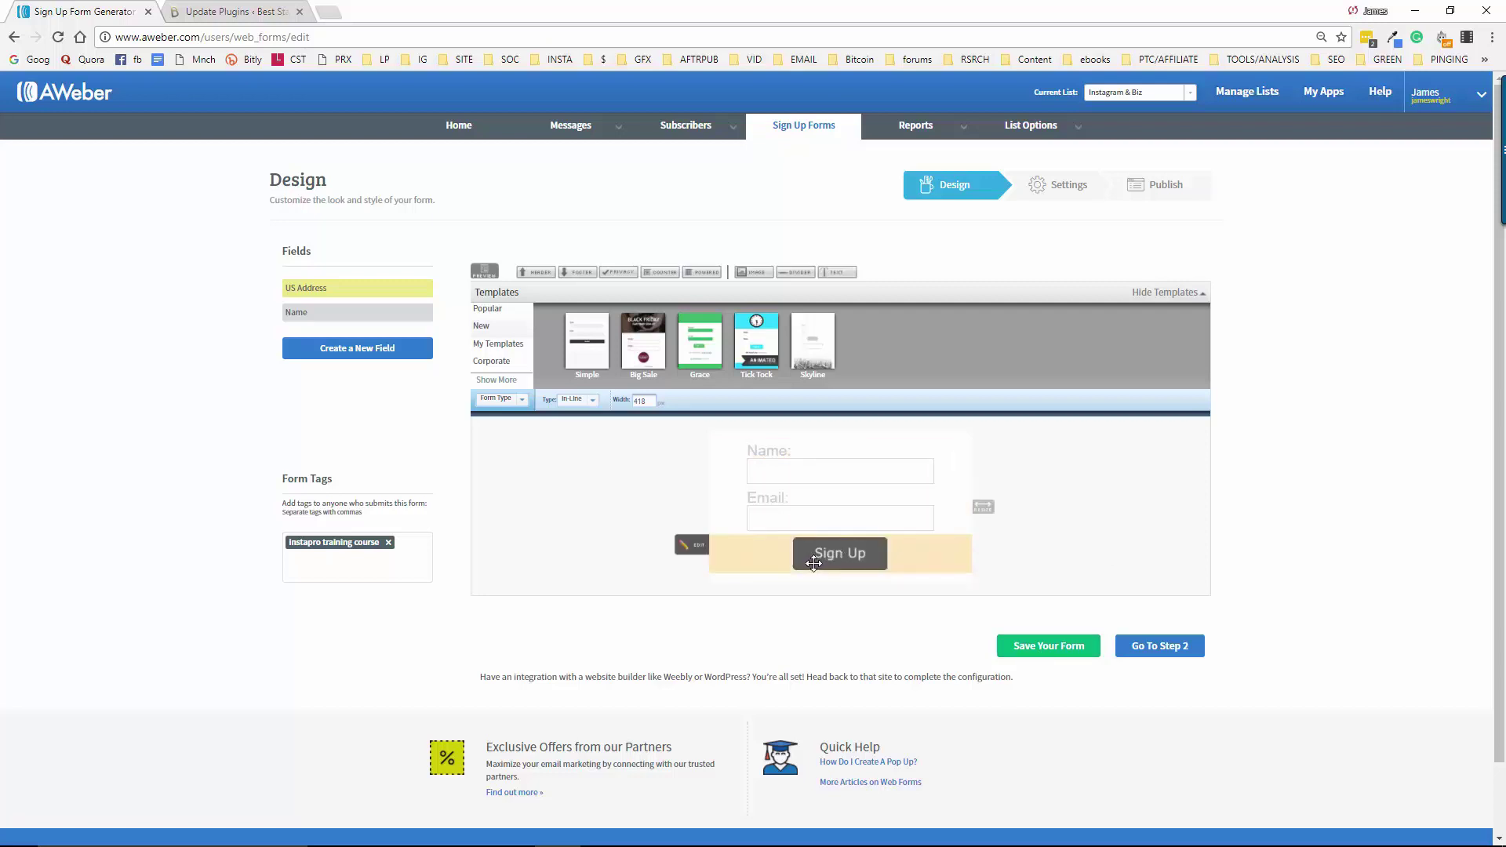
click(1049, 648)
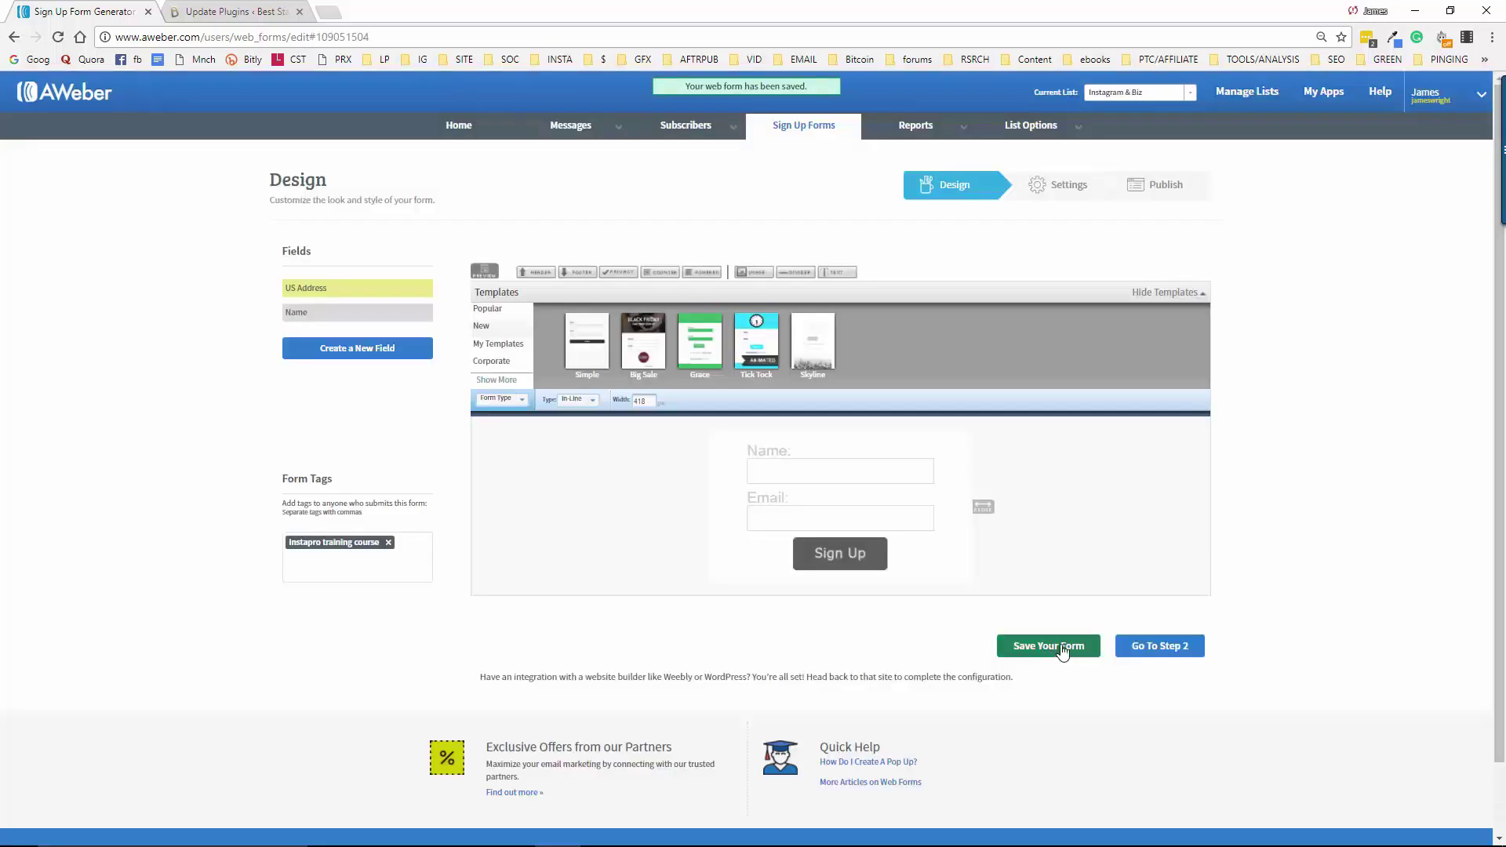
click(1157, 648)
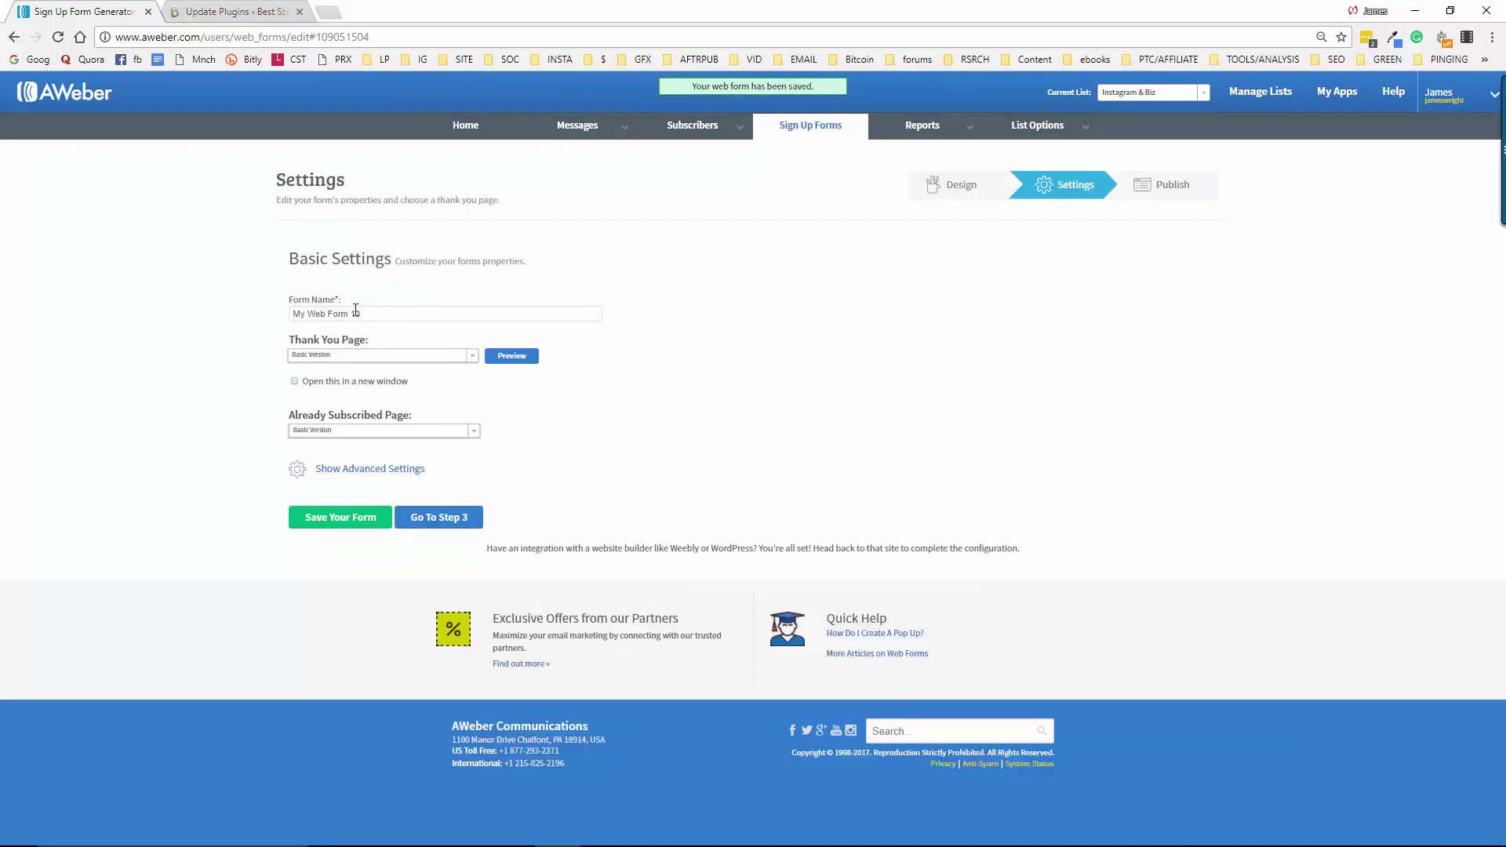
Replace the existing form name with 'Instapro Training Offer'
click(301, 311)
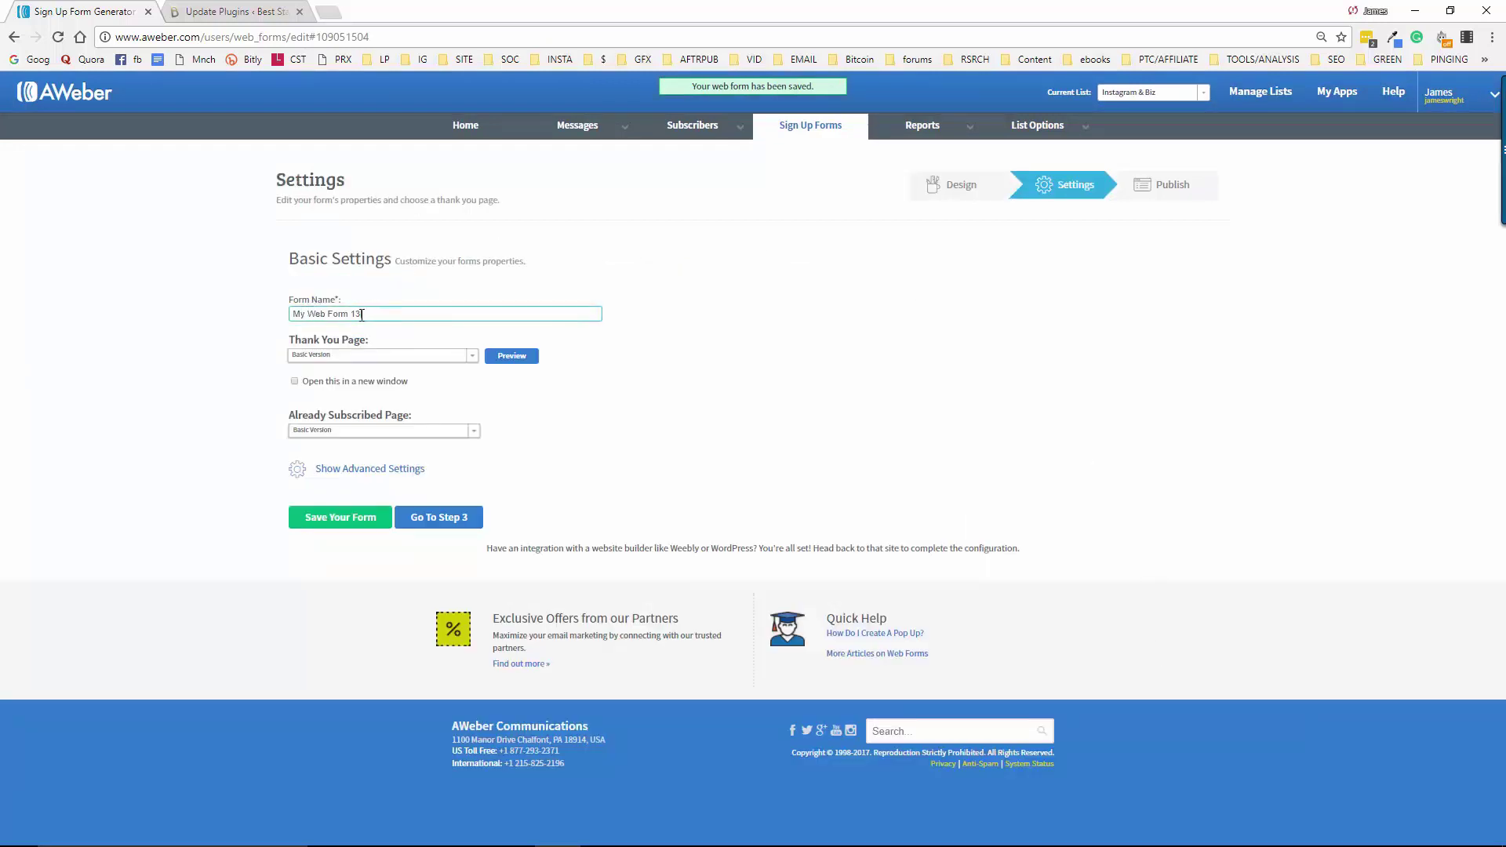
drag(362, 314, 273, 321)
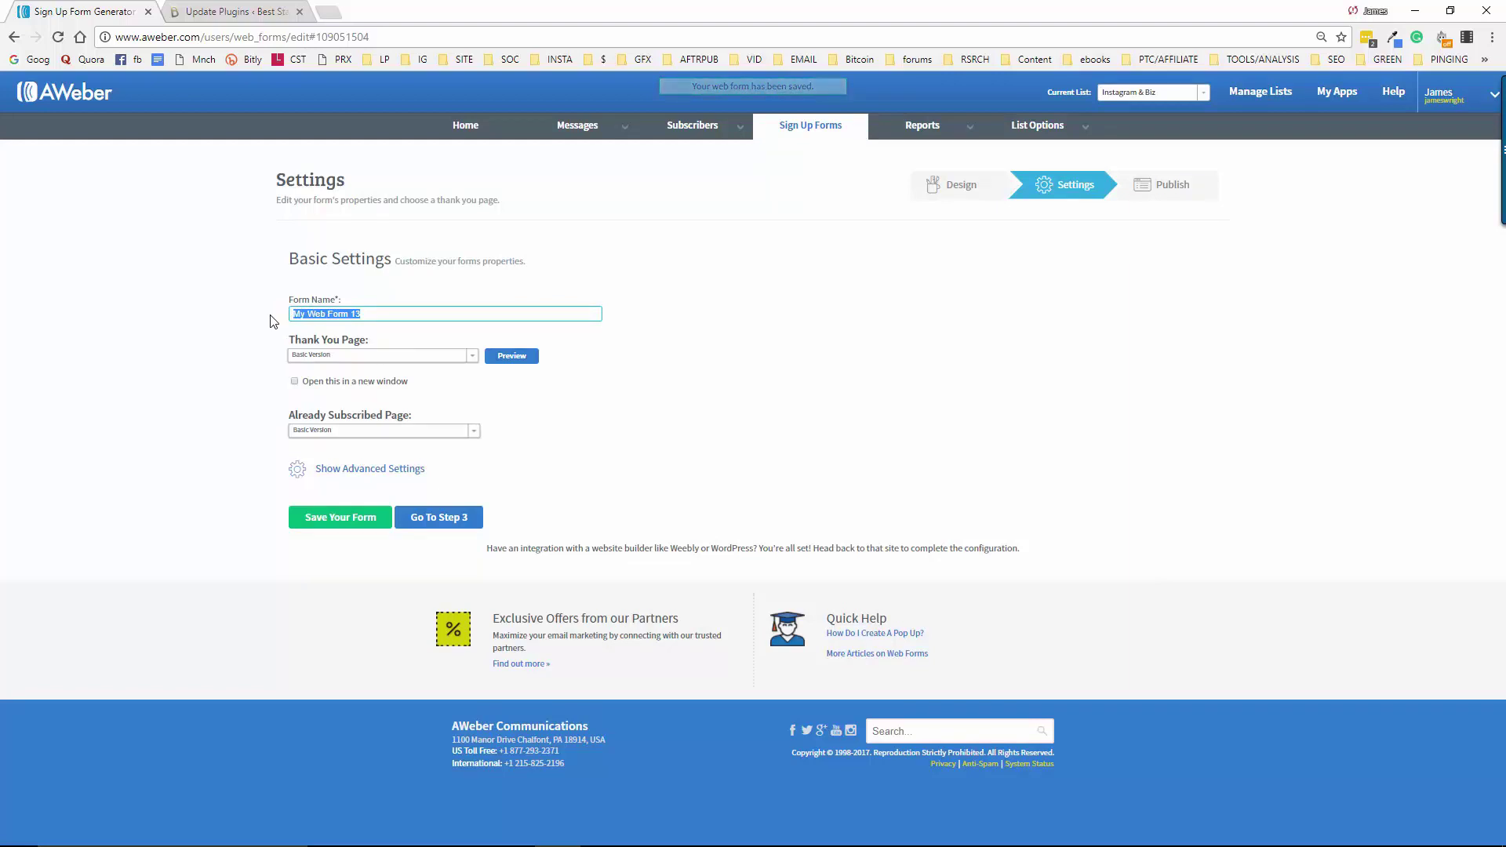
text(Ins)
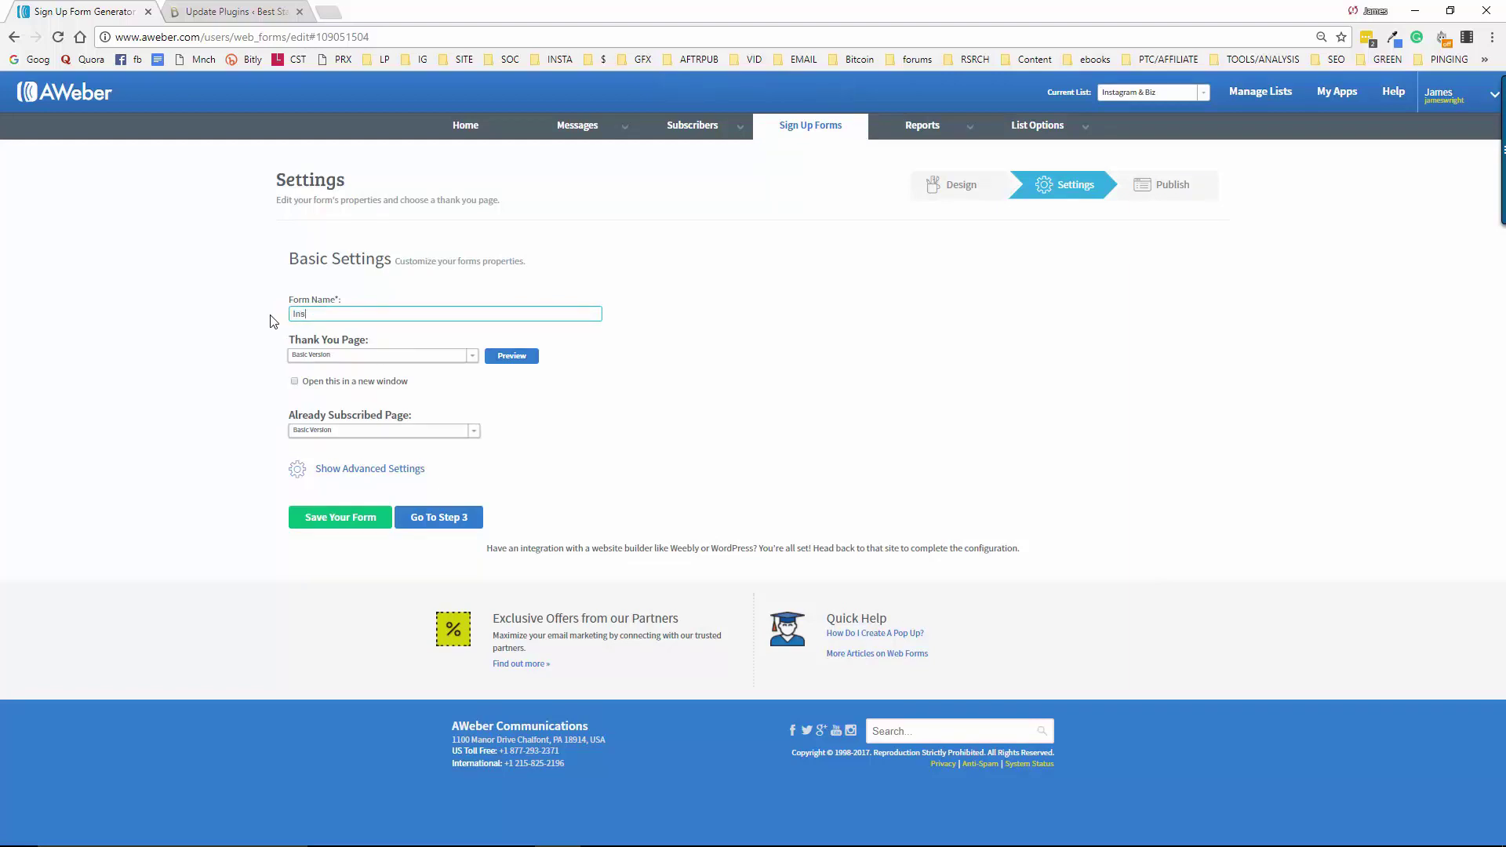
text(tapro Training Ogf)
key(BackSpace)
key(BackSpace)
Copy the Instapro Academy affiliate link from the Notepad notes and return to the browser
mouse_move(1051, 843)
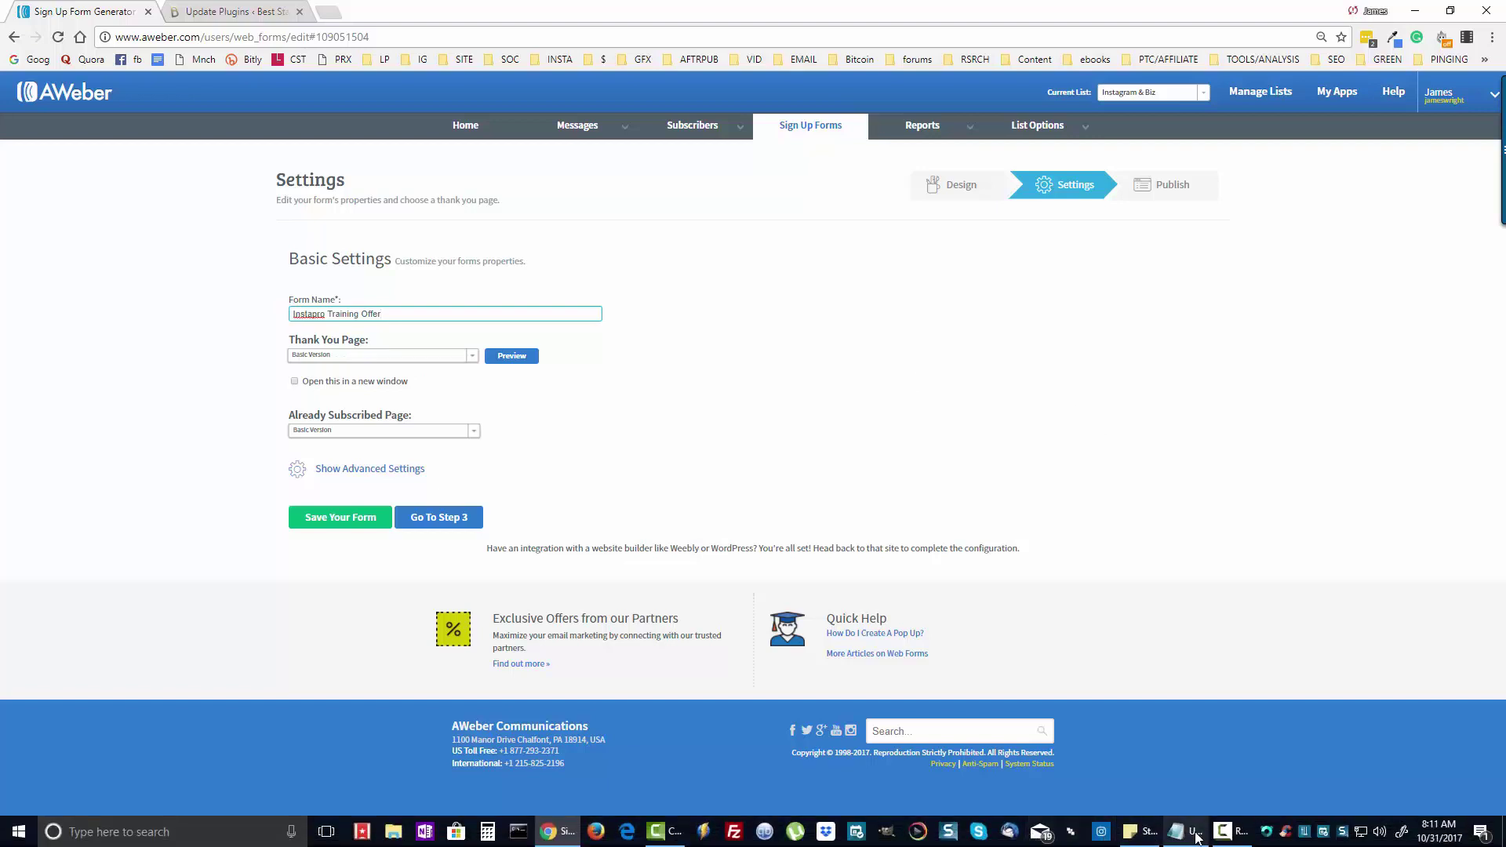
mouse_move(1196, 838)
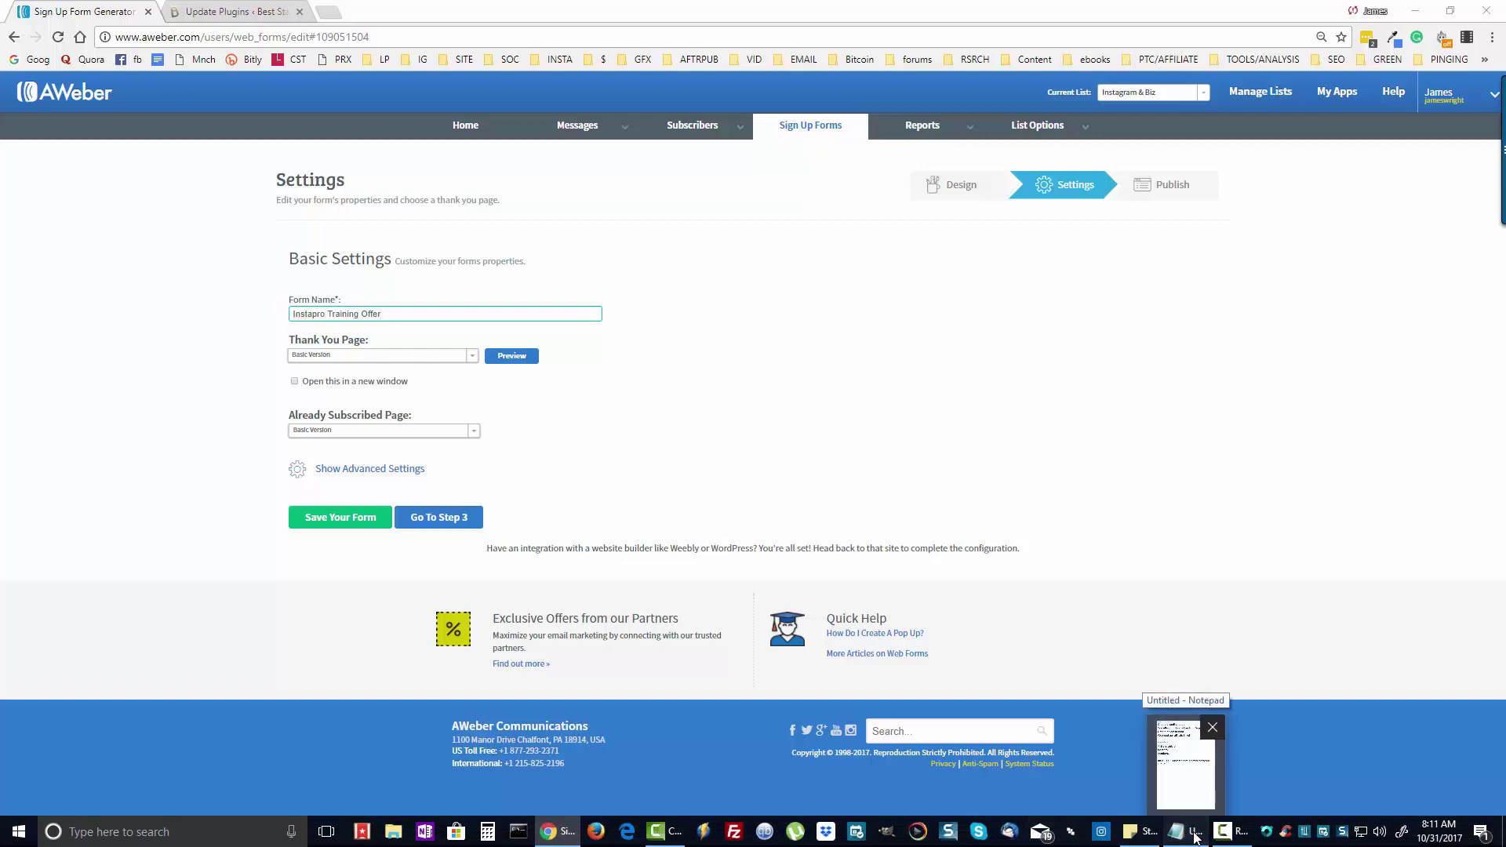
click(1195, 838)
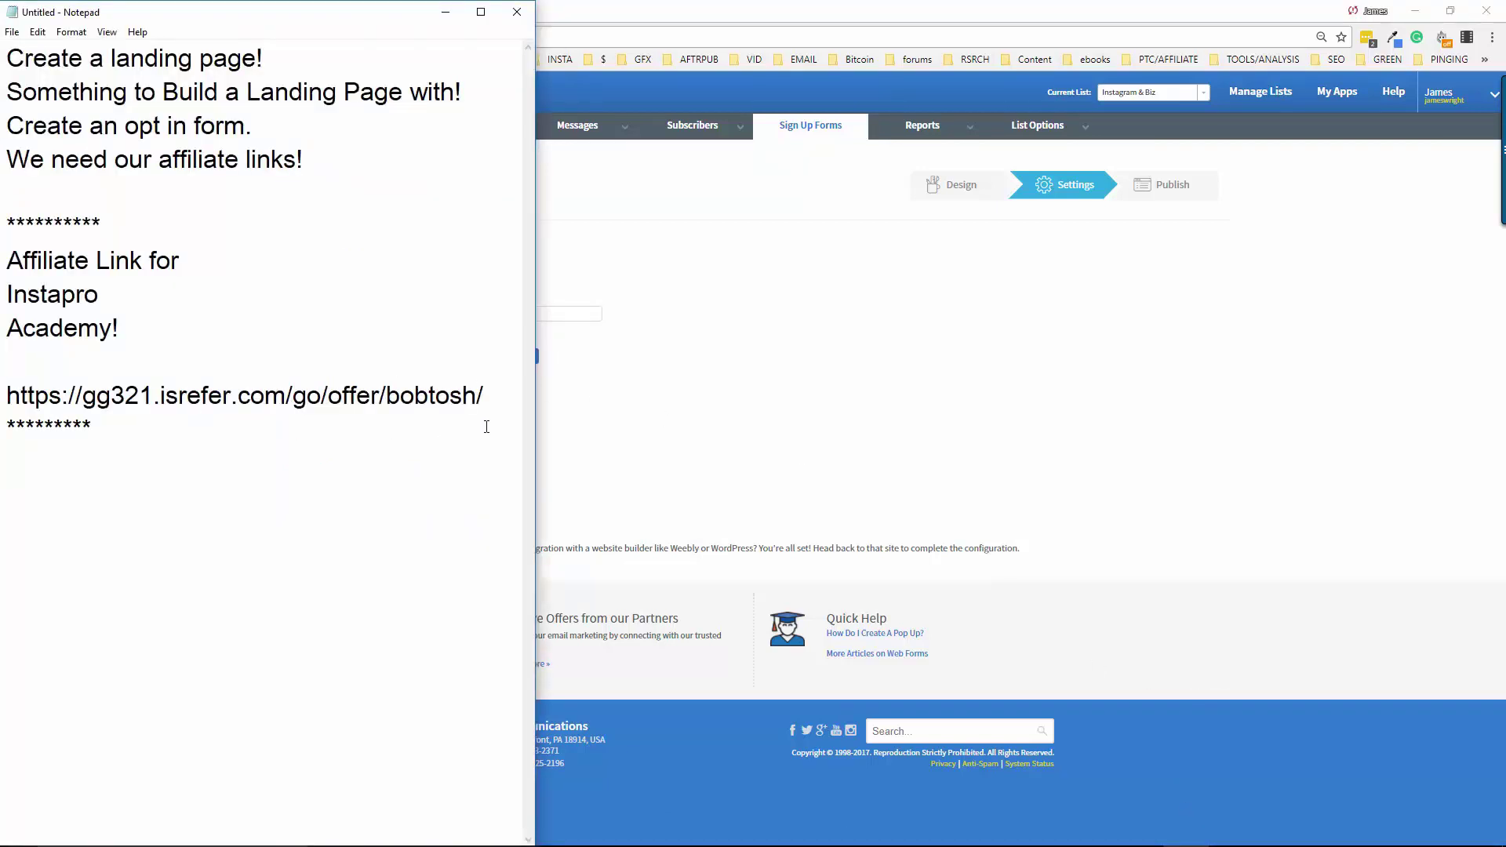
drag(495, 398, 5, 402)
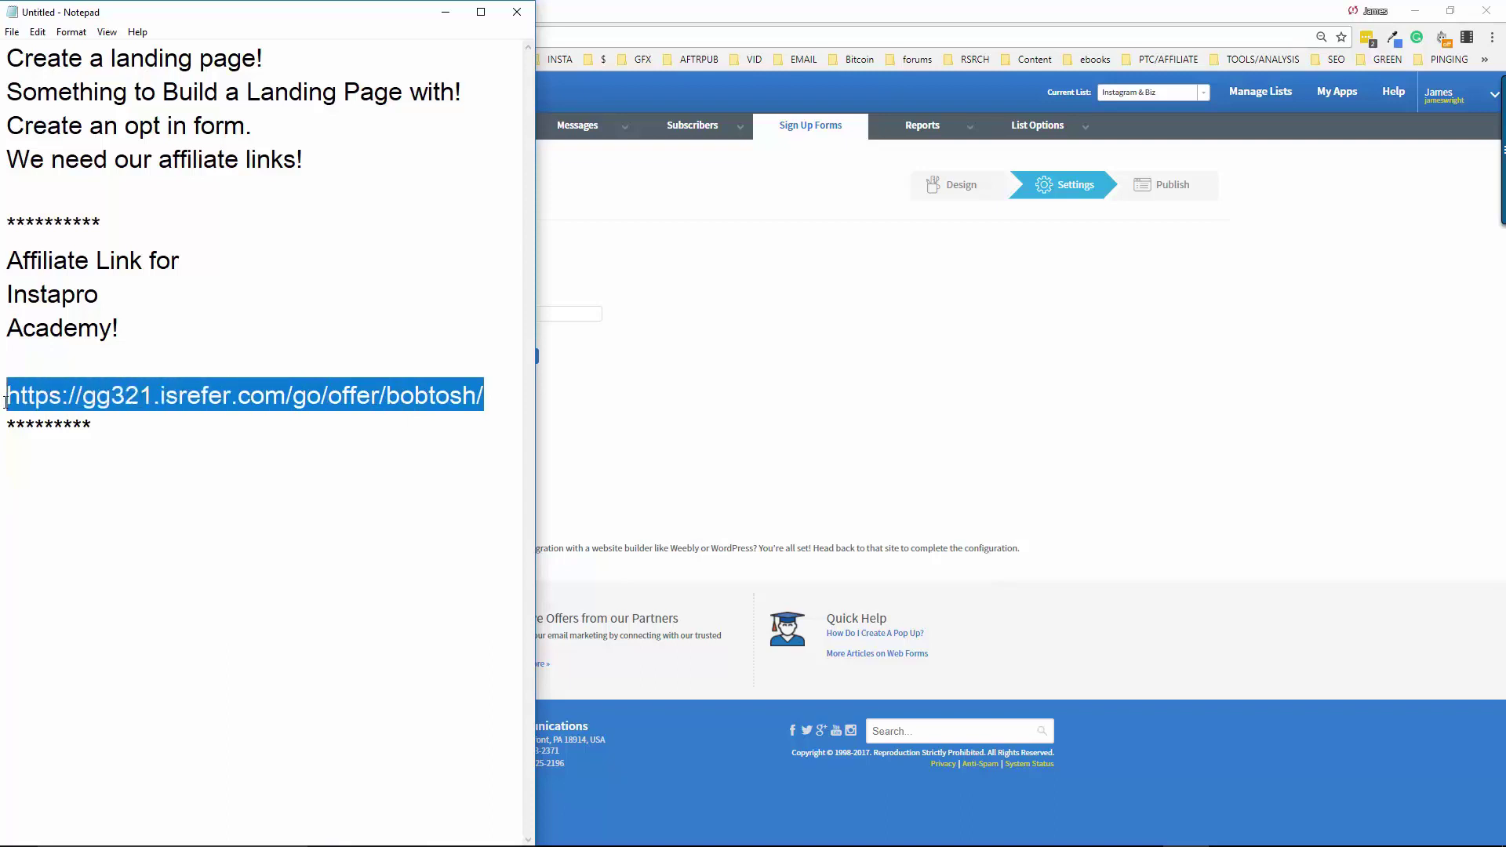
right_click(85, 387)
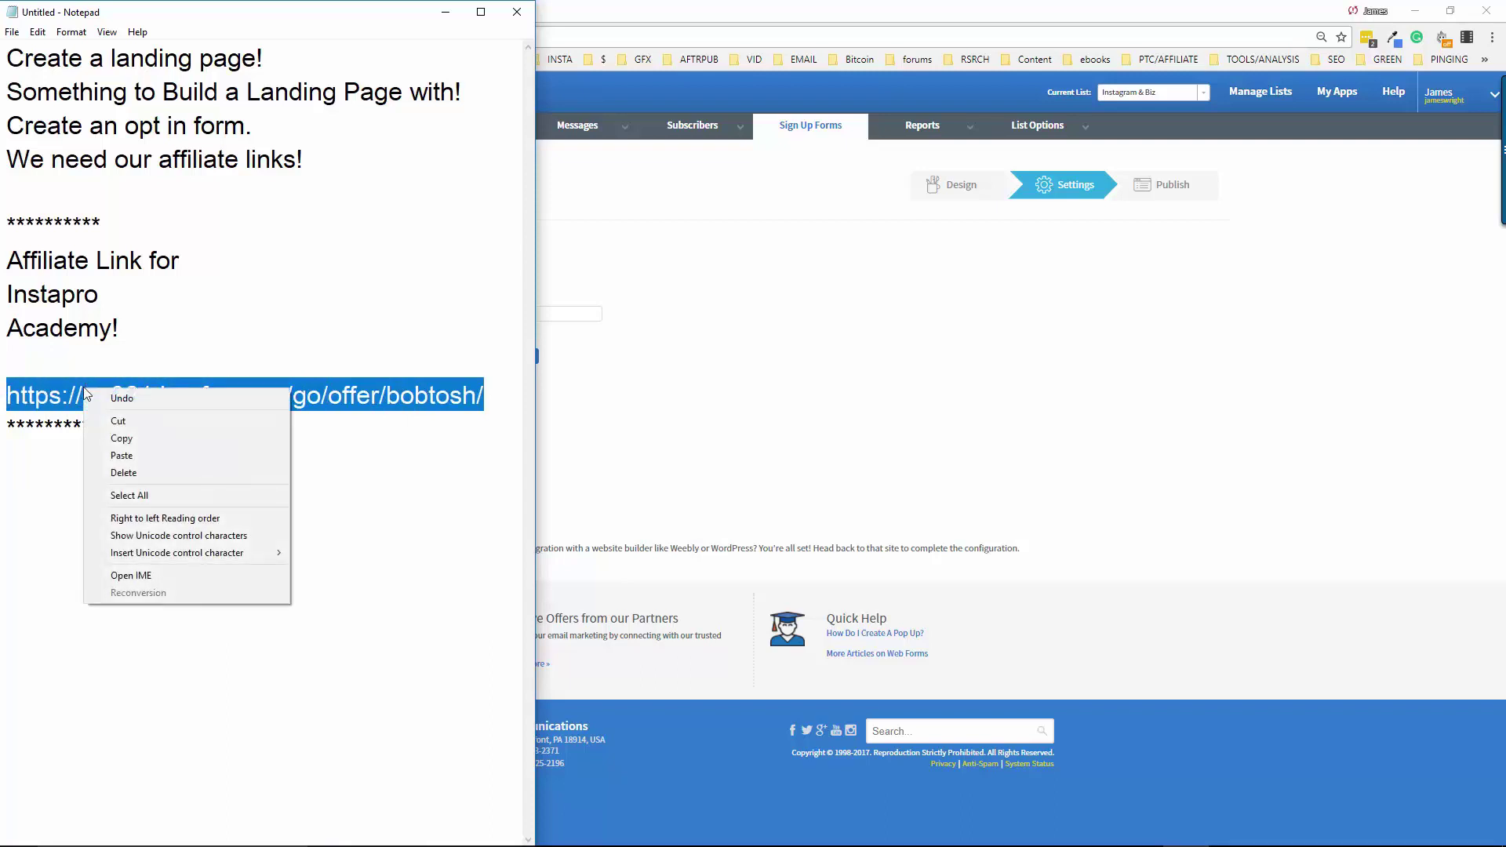
click(153, 439)
click(756, 14)
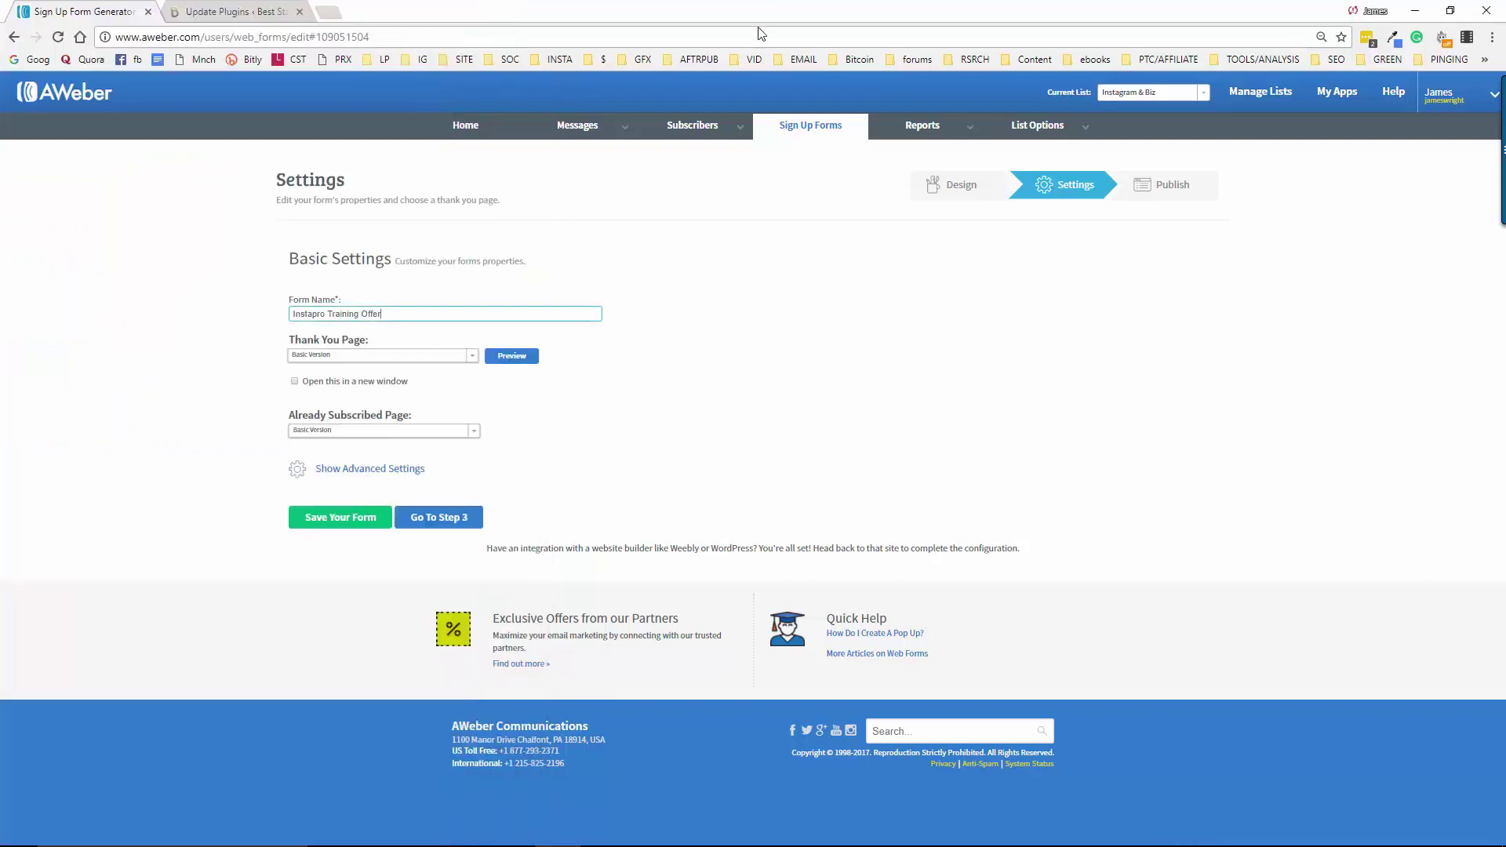
Set the thank-you page to Custom Page with the pasted affiliate link, opening in a new window
click(471, 359)
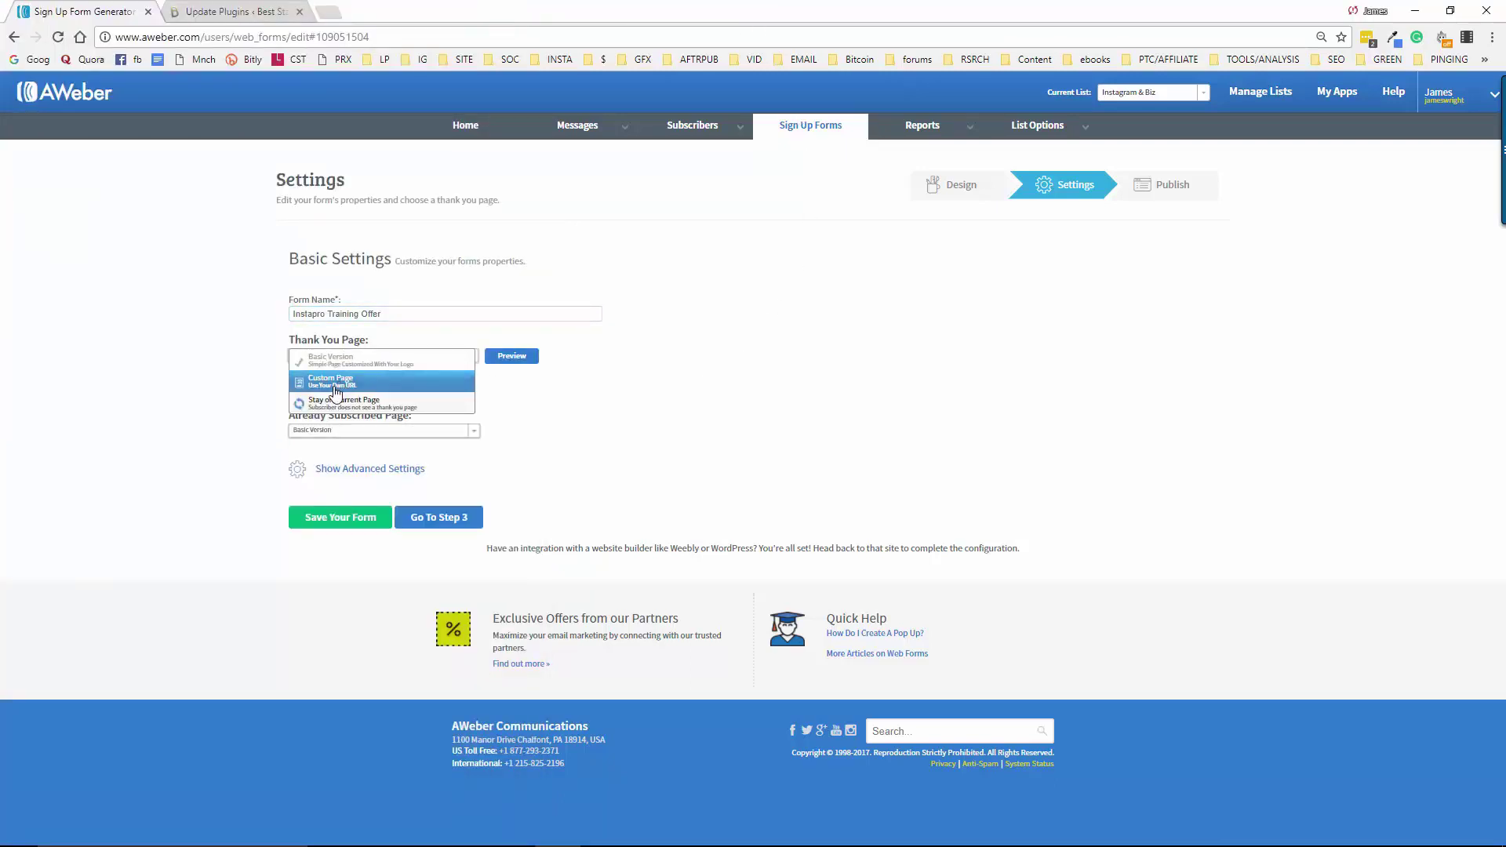
click(327, 384)
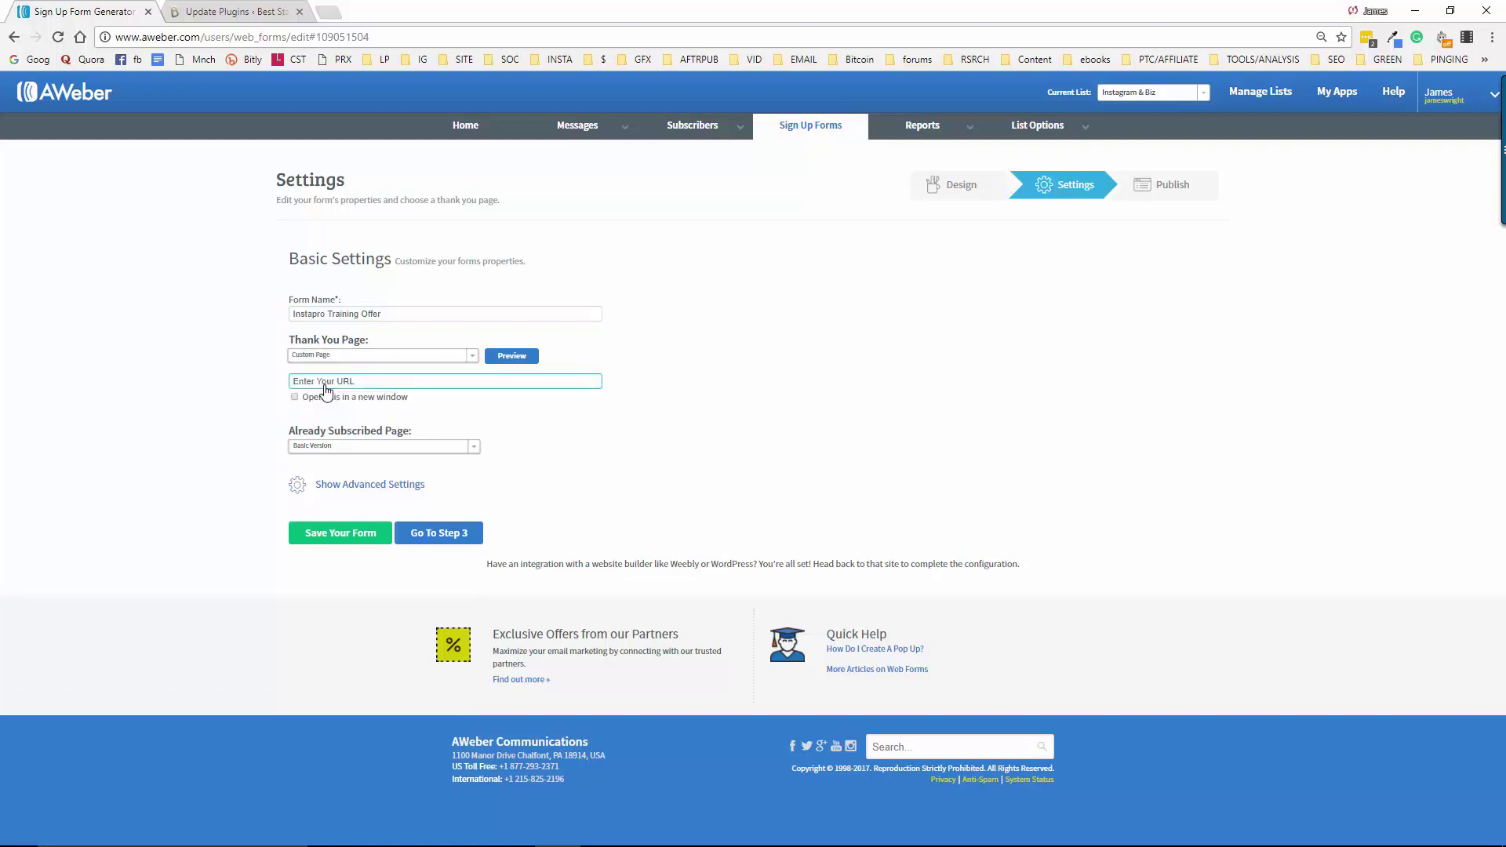
click(315, 383)
triple_click(316, 383)
key(BackSpace)
key(ctrl+v)
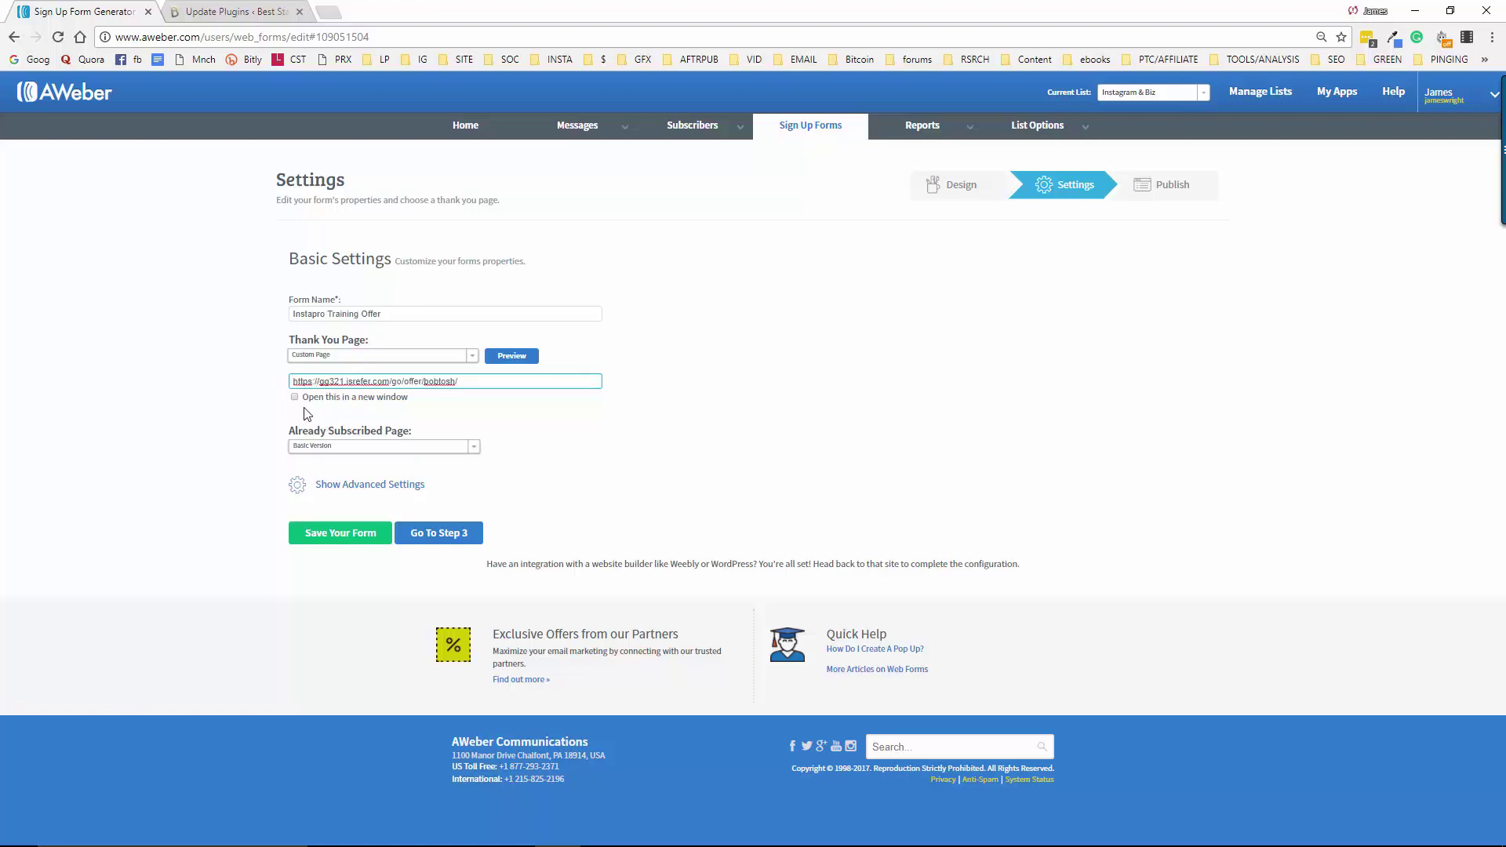
click(294, 398)
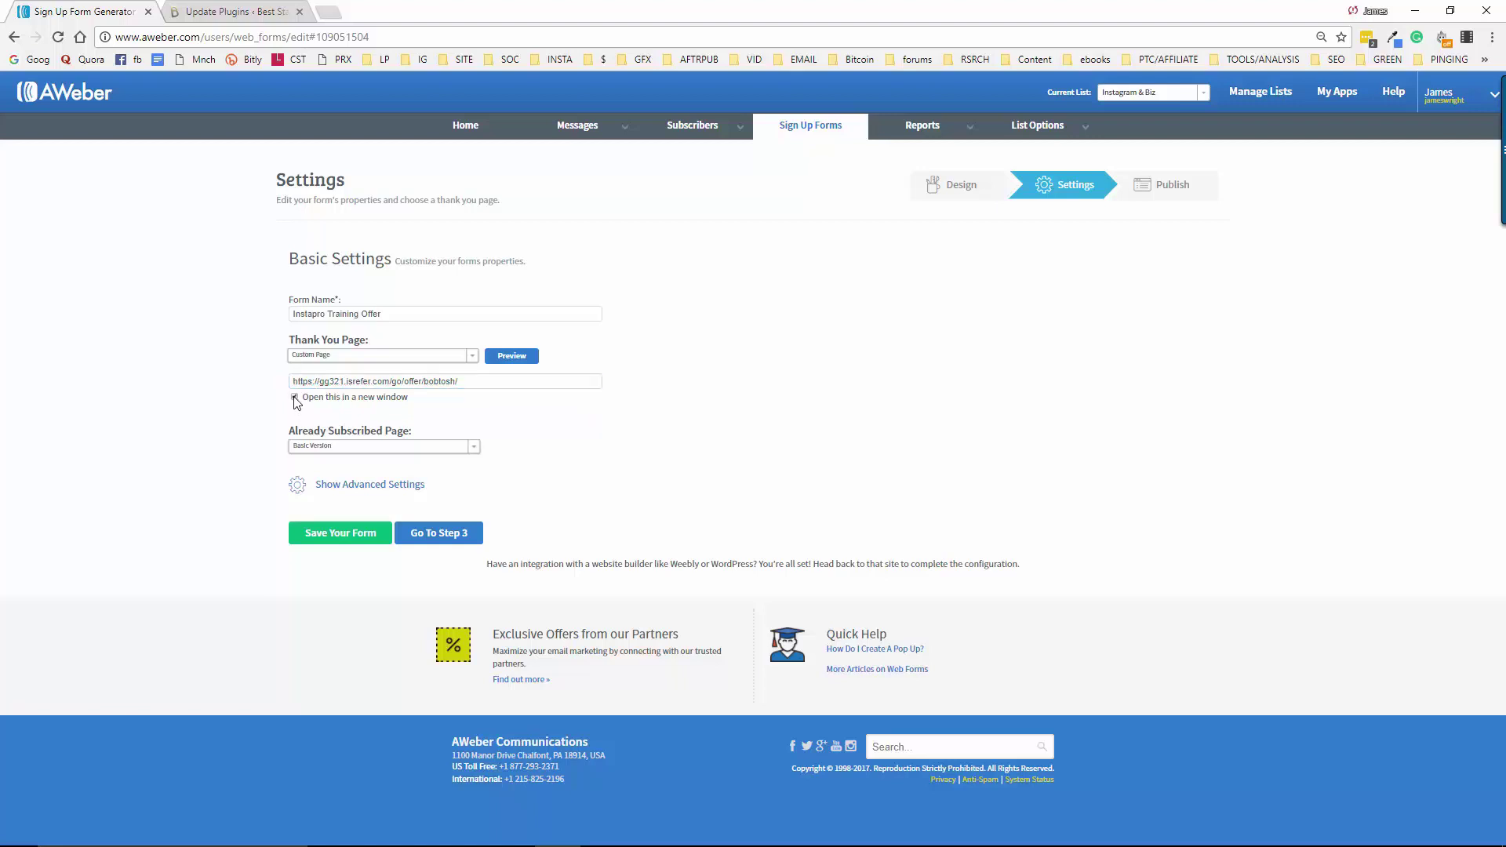
click(350, 486)
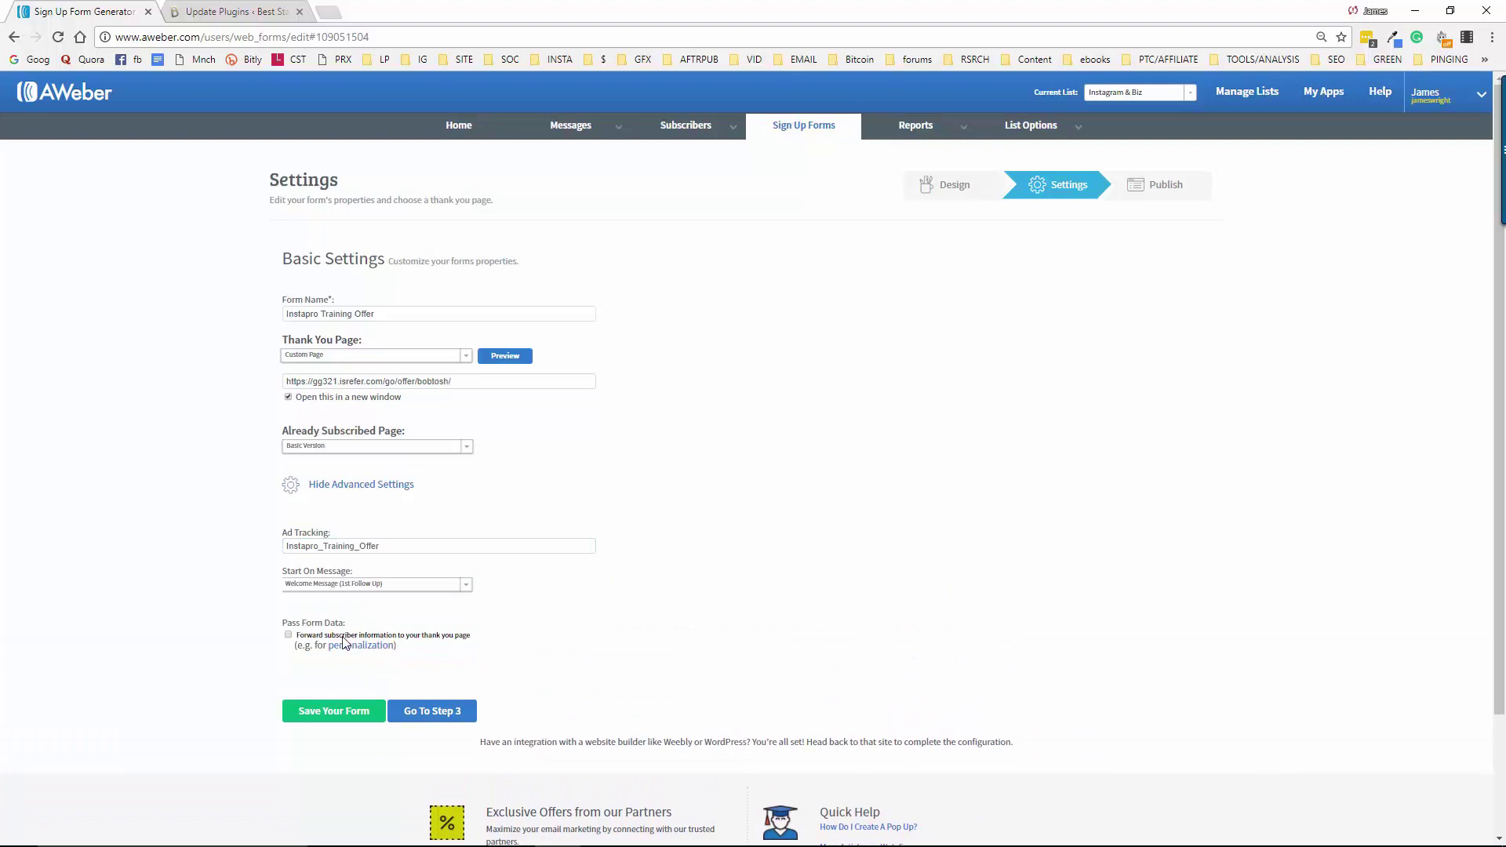
Forward subscriber information to the thank-you page, save the form, and go to Step 3
click(288, 637)
click(323, 715)
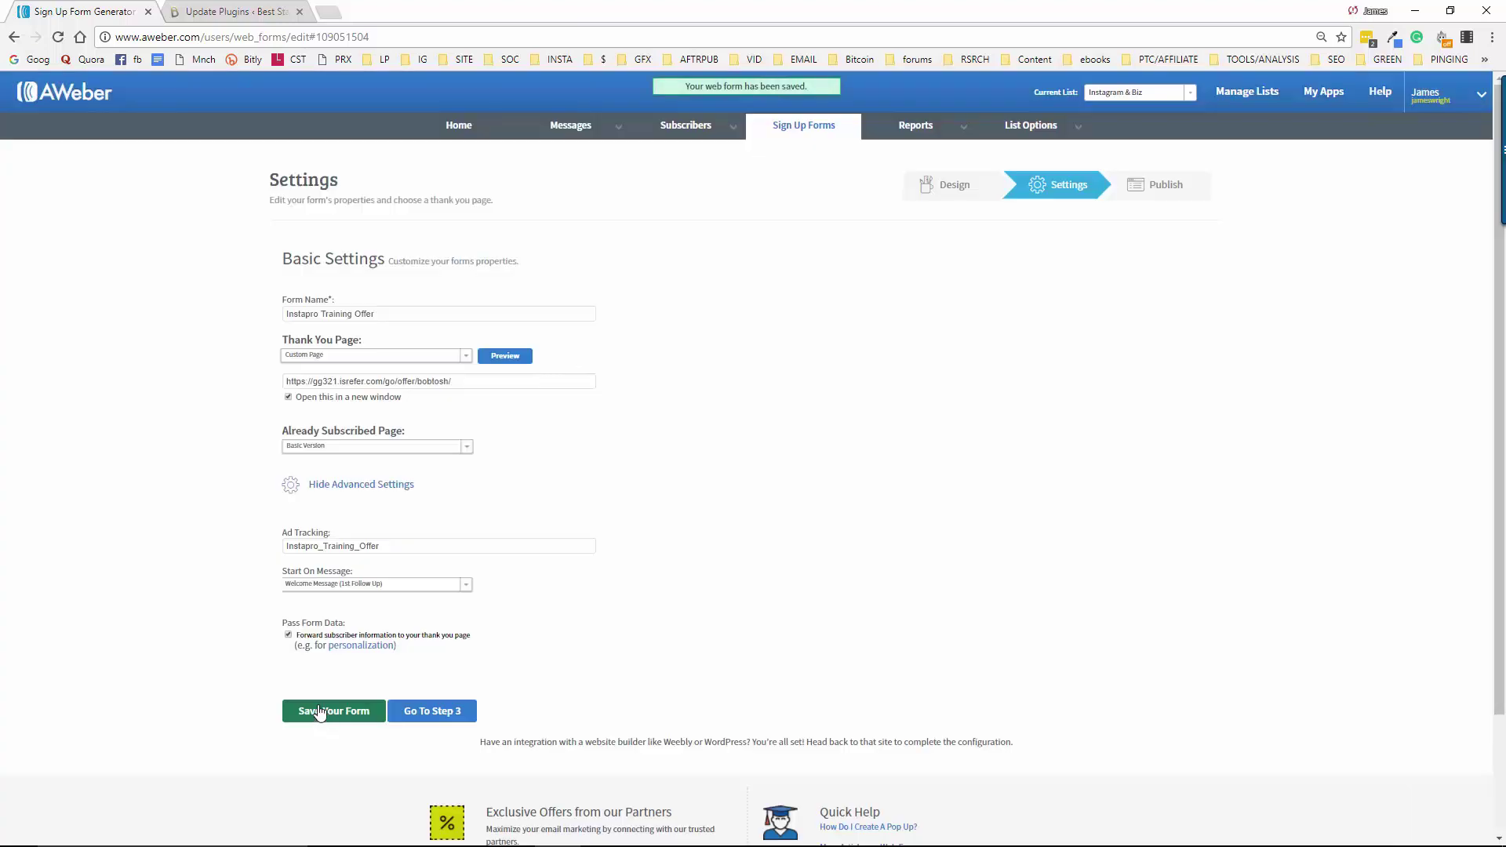
click(433, 712)
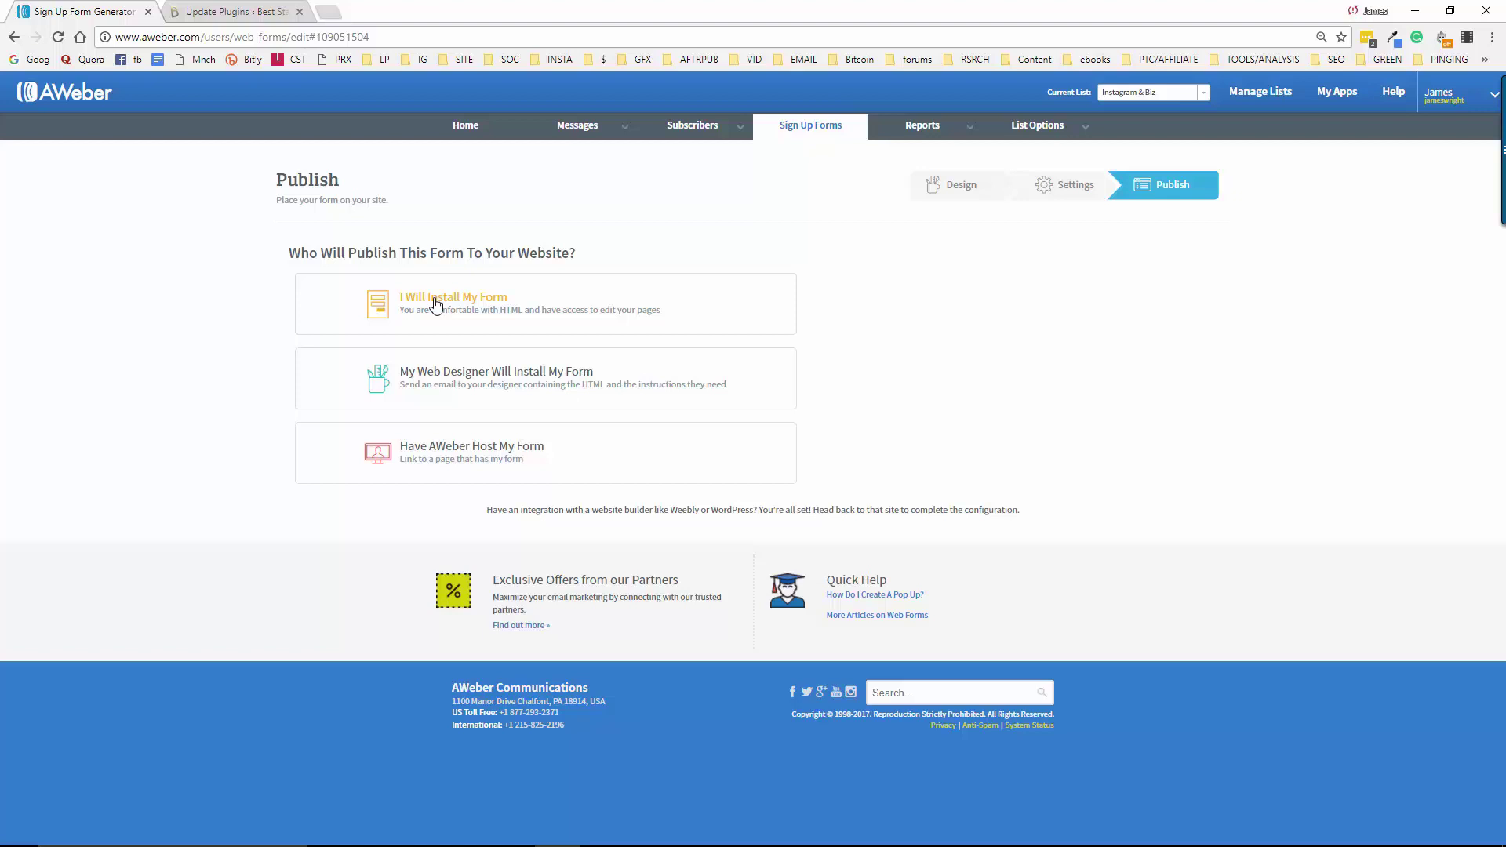
Choose I Will Install My Form and show the Raw HTML Version without built-in styles
click(461, 305)
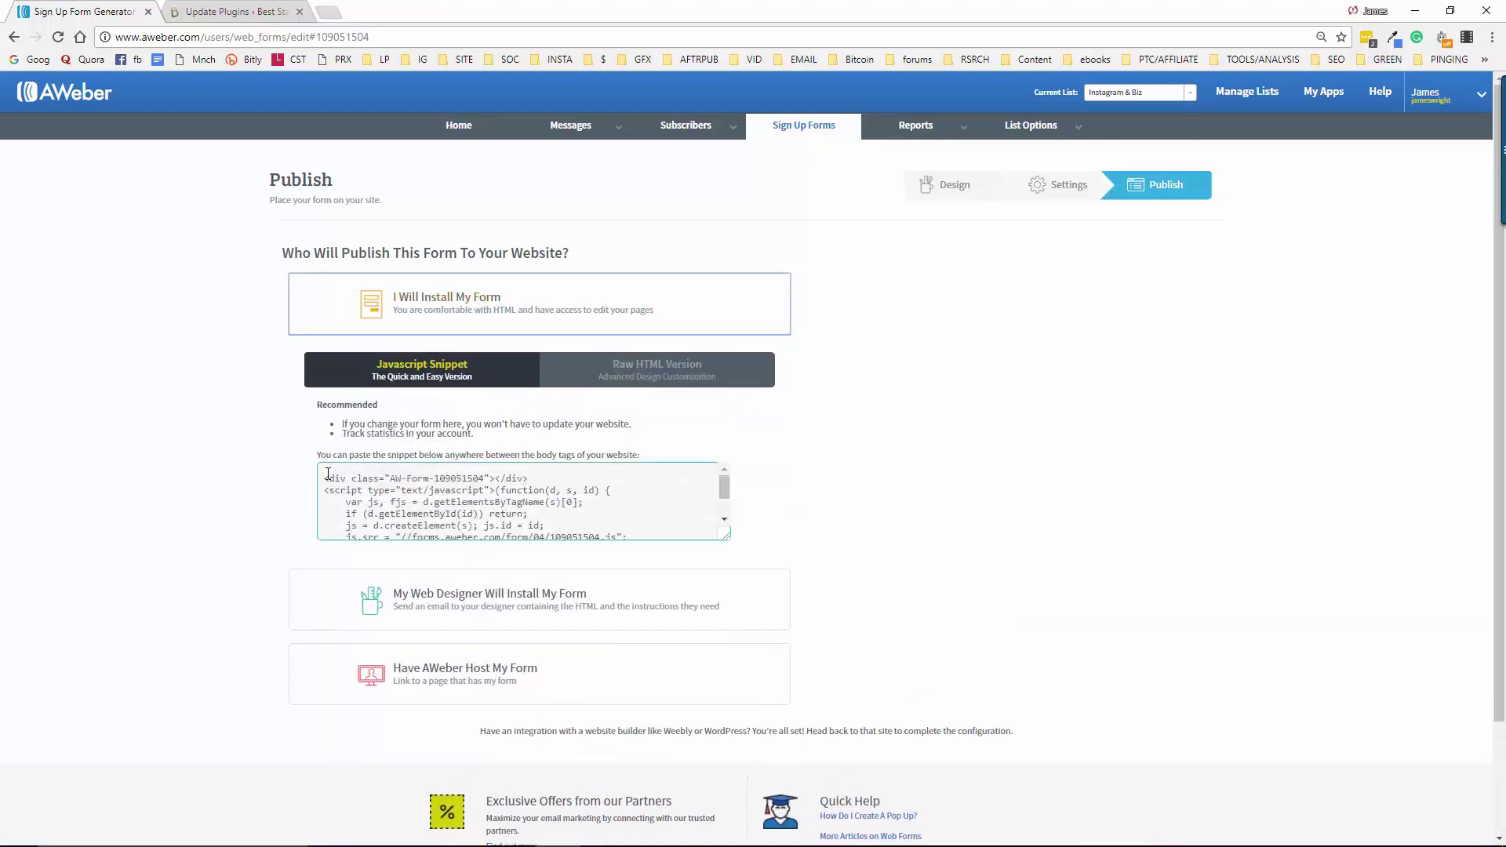
click(645, 381)
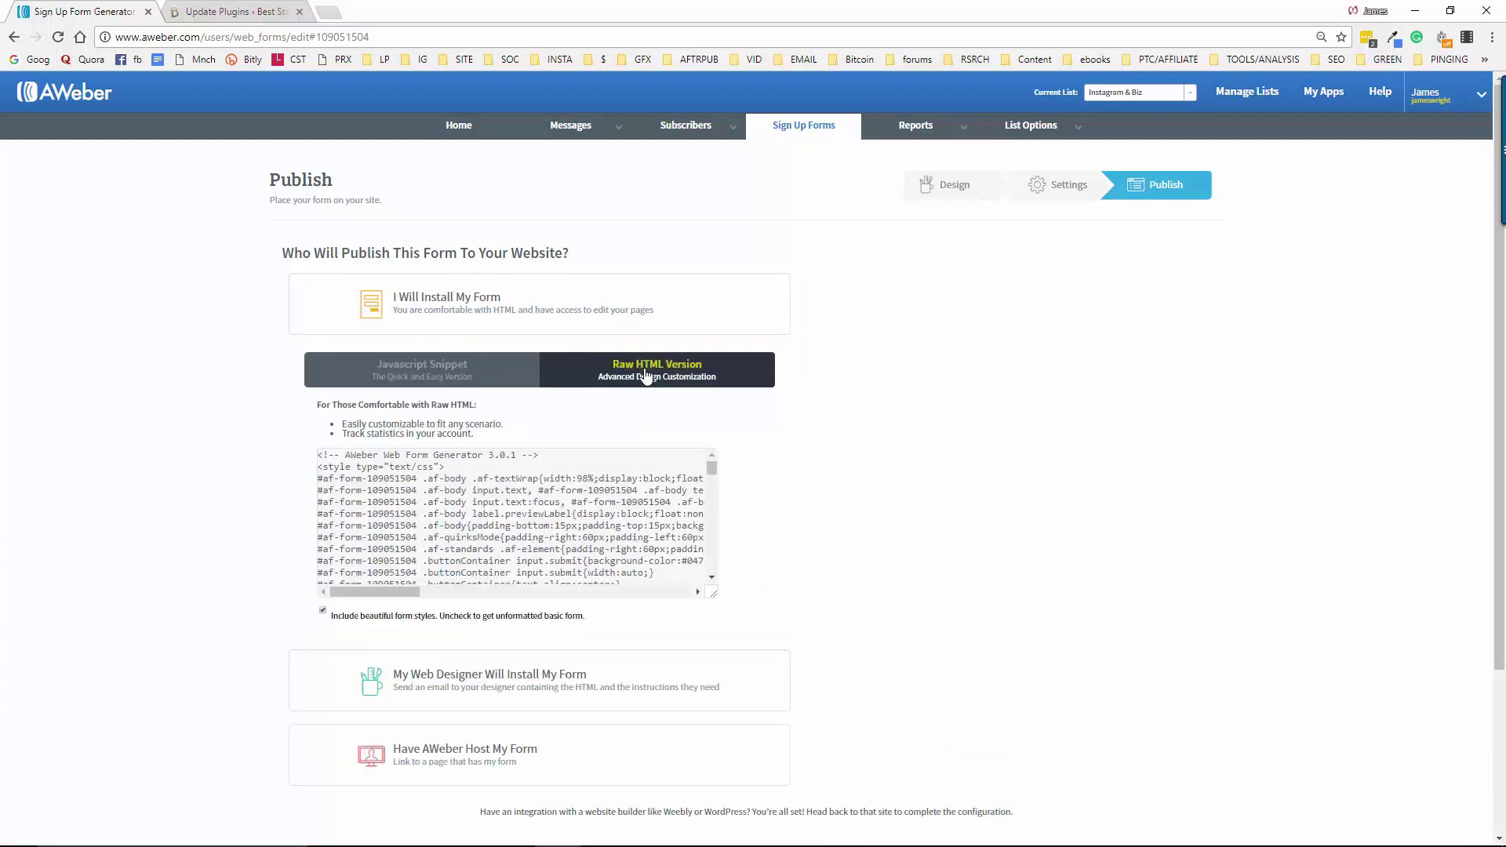
click(455, 376)
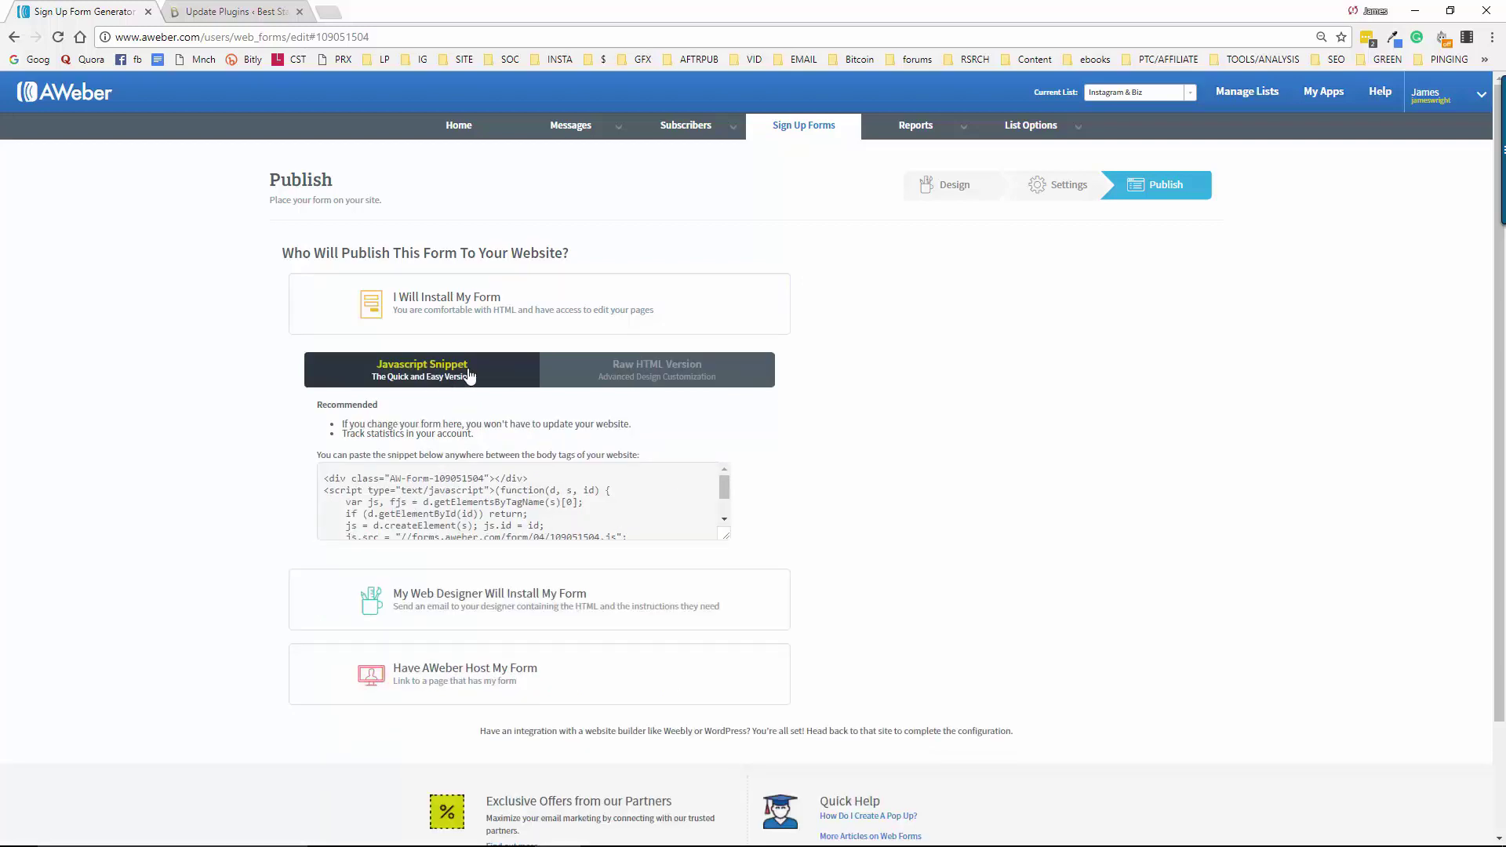
click(677, 372)
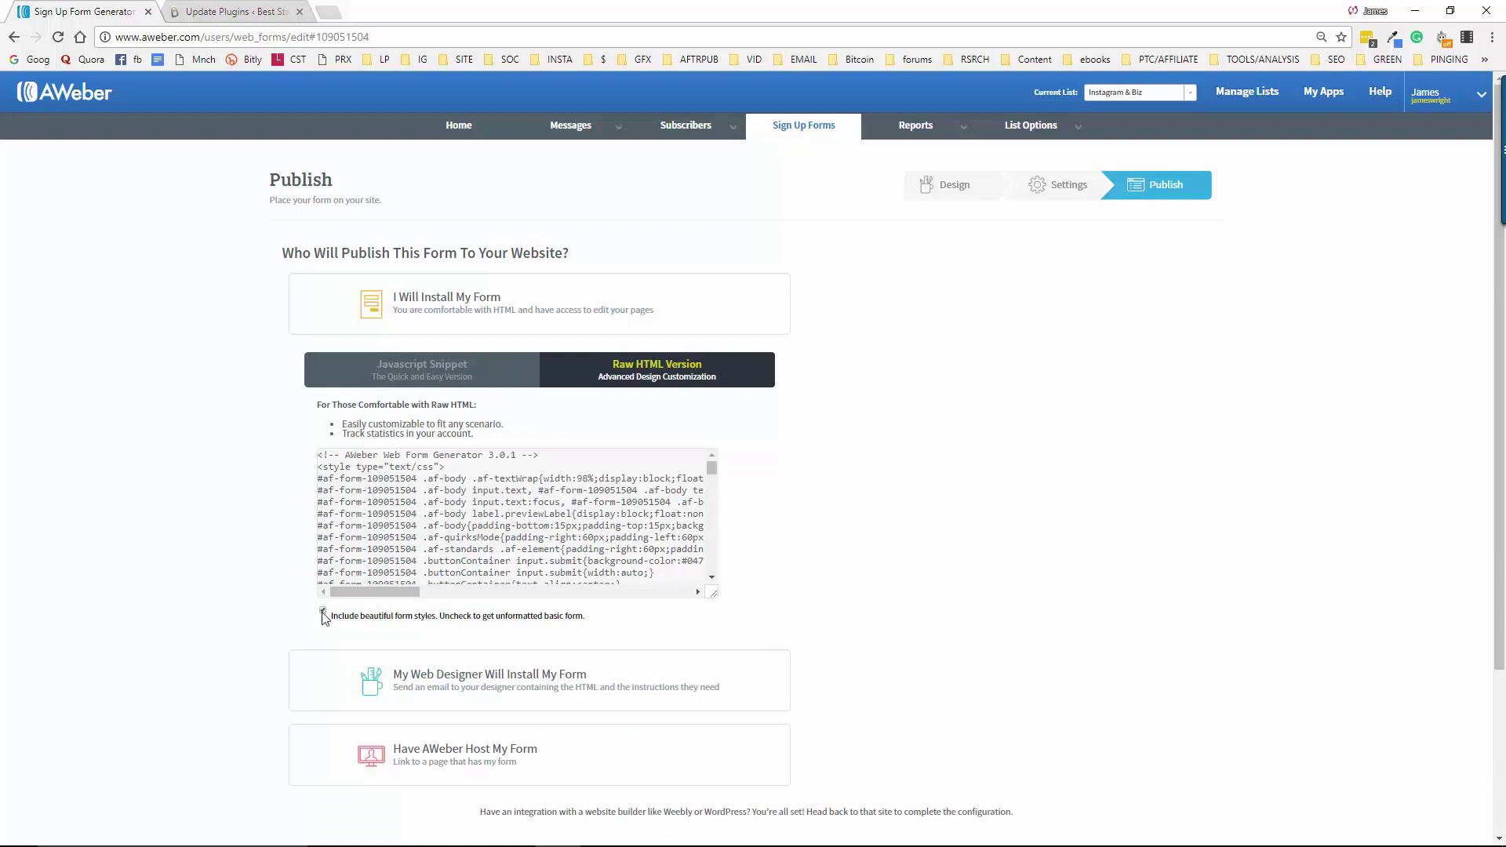
click(323, 613)
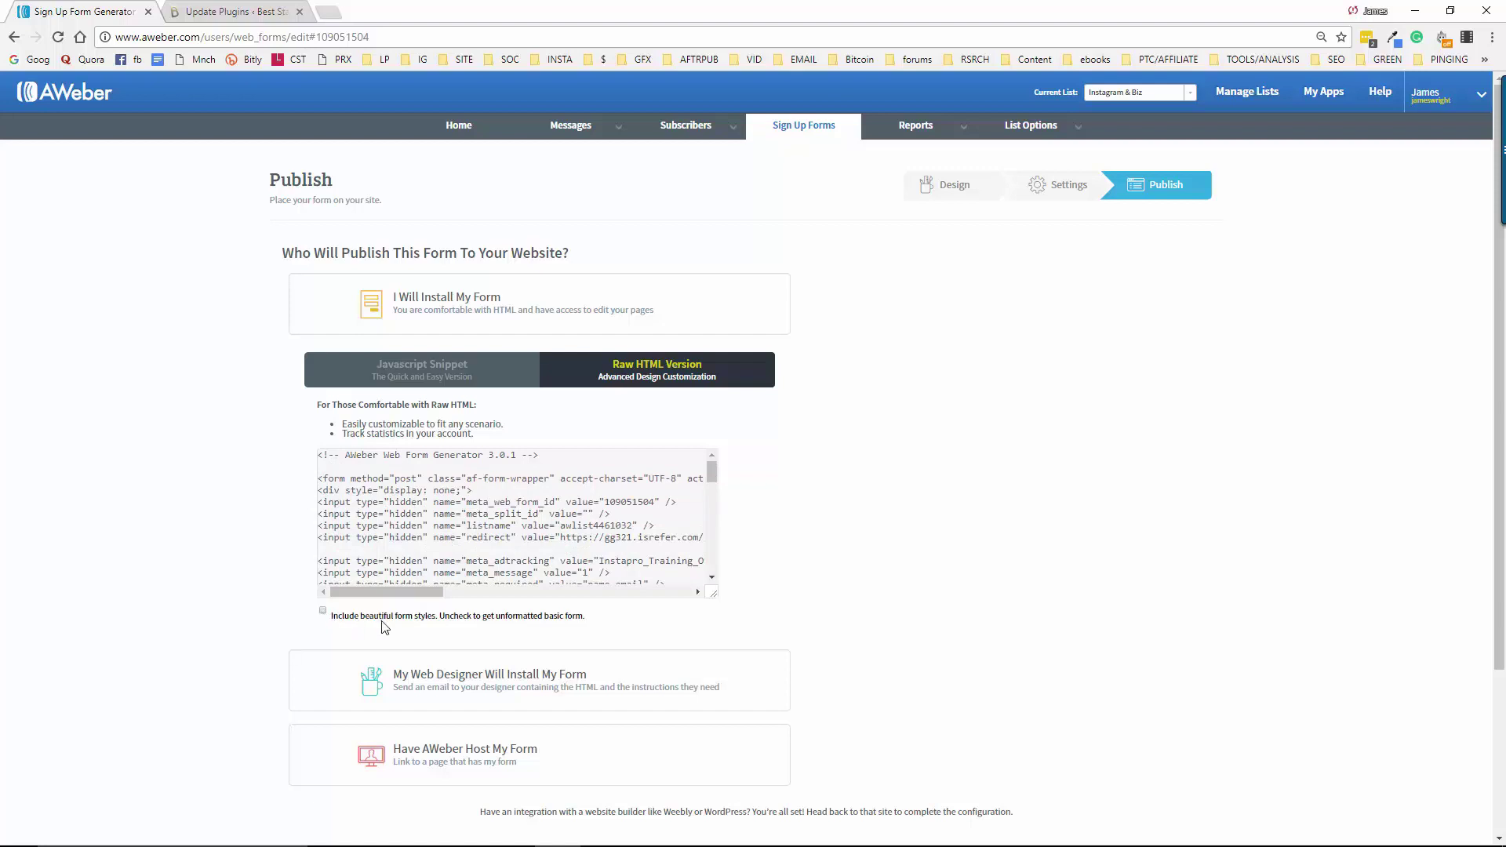
Select and copy the entire raw HTML form code
click(452, 545)
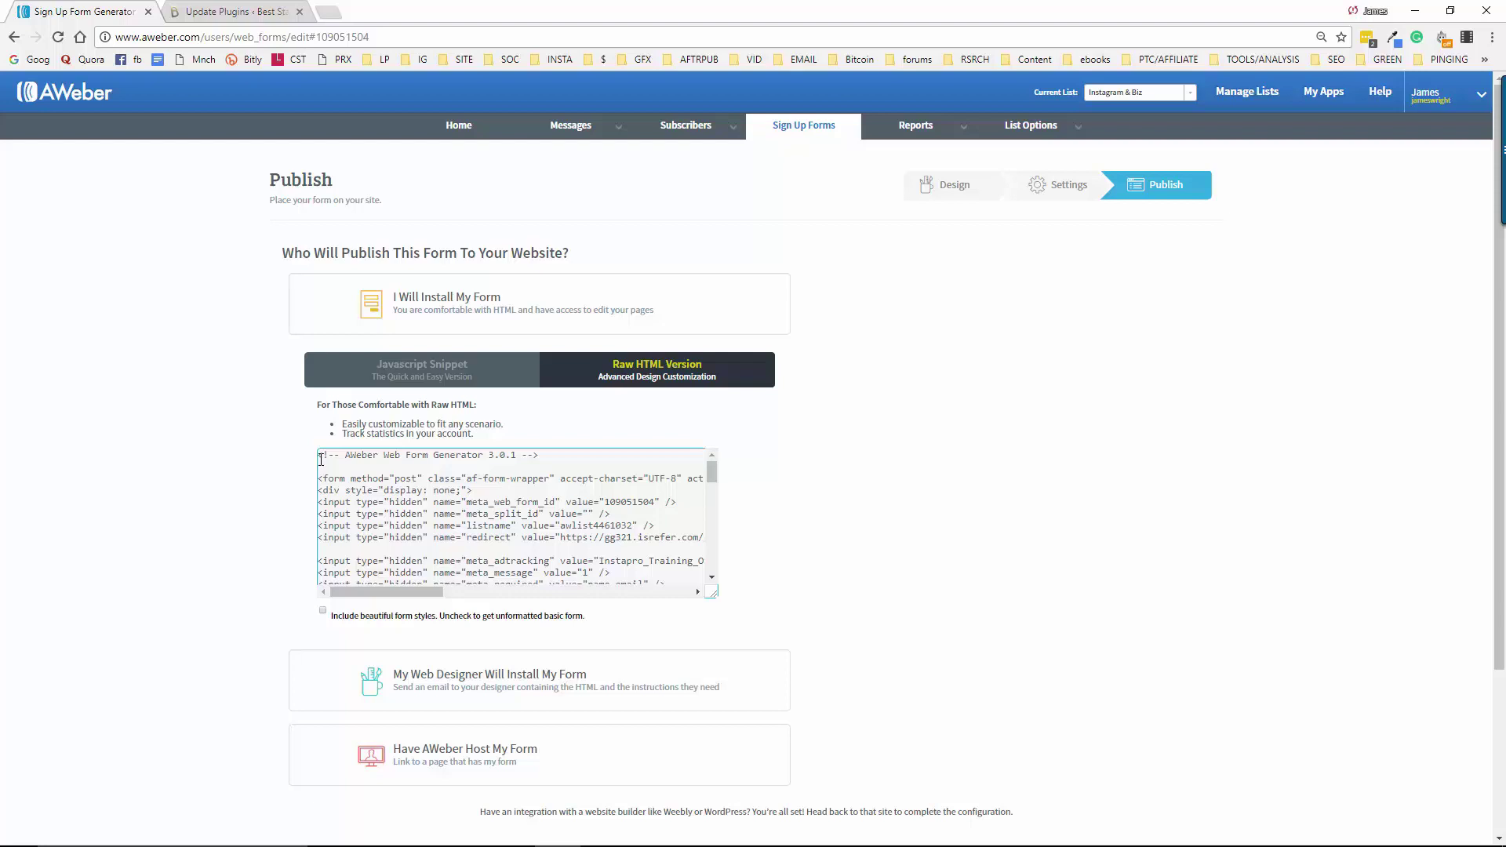
key(ctrl+a)
click(320, 460)
drag(320, 459, 686, 615)
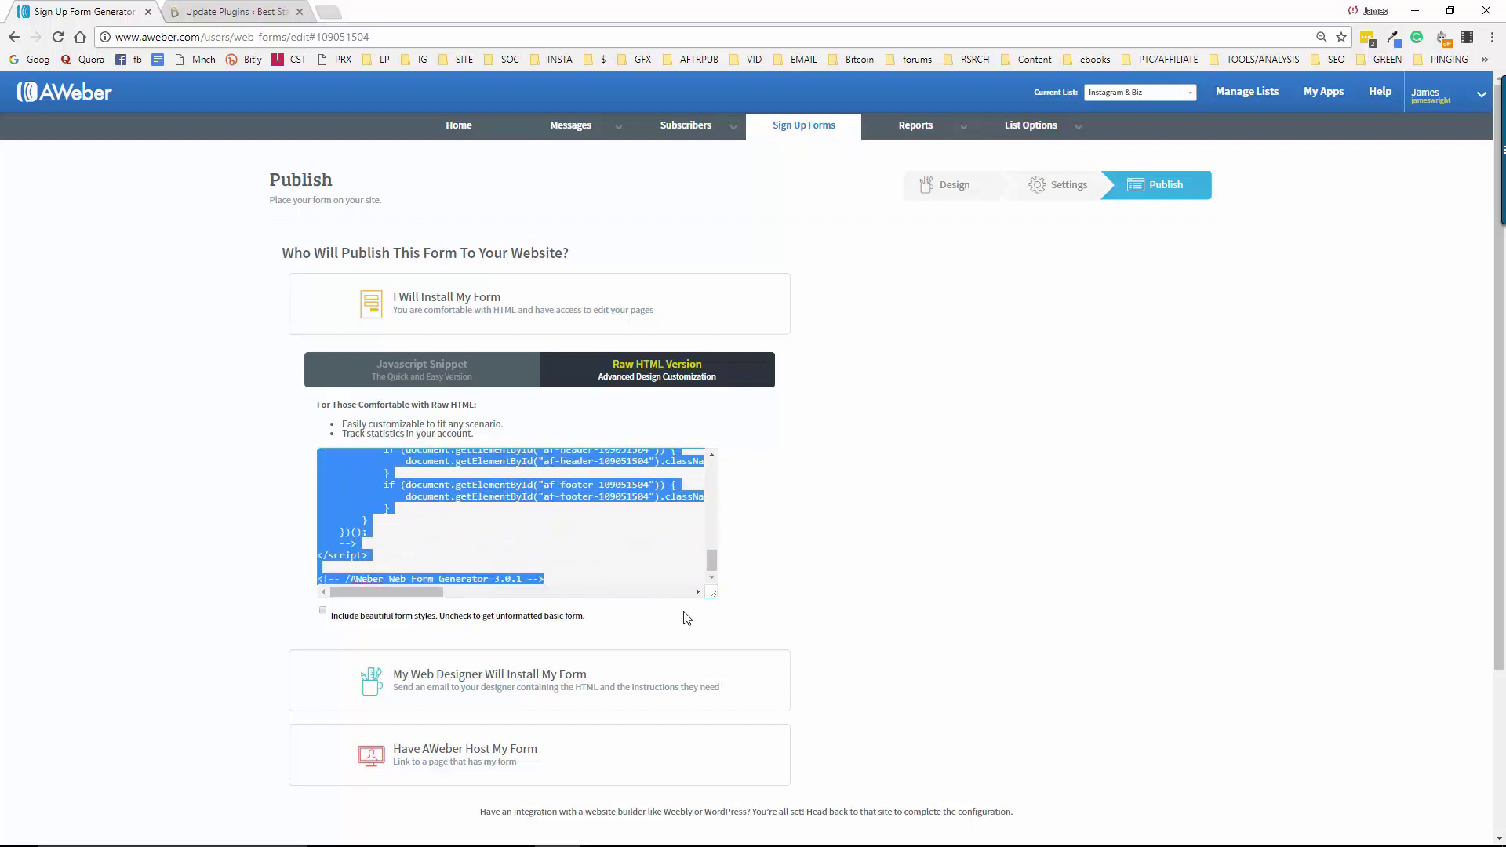
right_click(547, 492)
click(640, 522)
mouse_move(1222, 843)
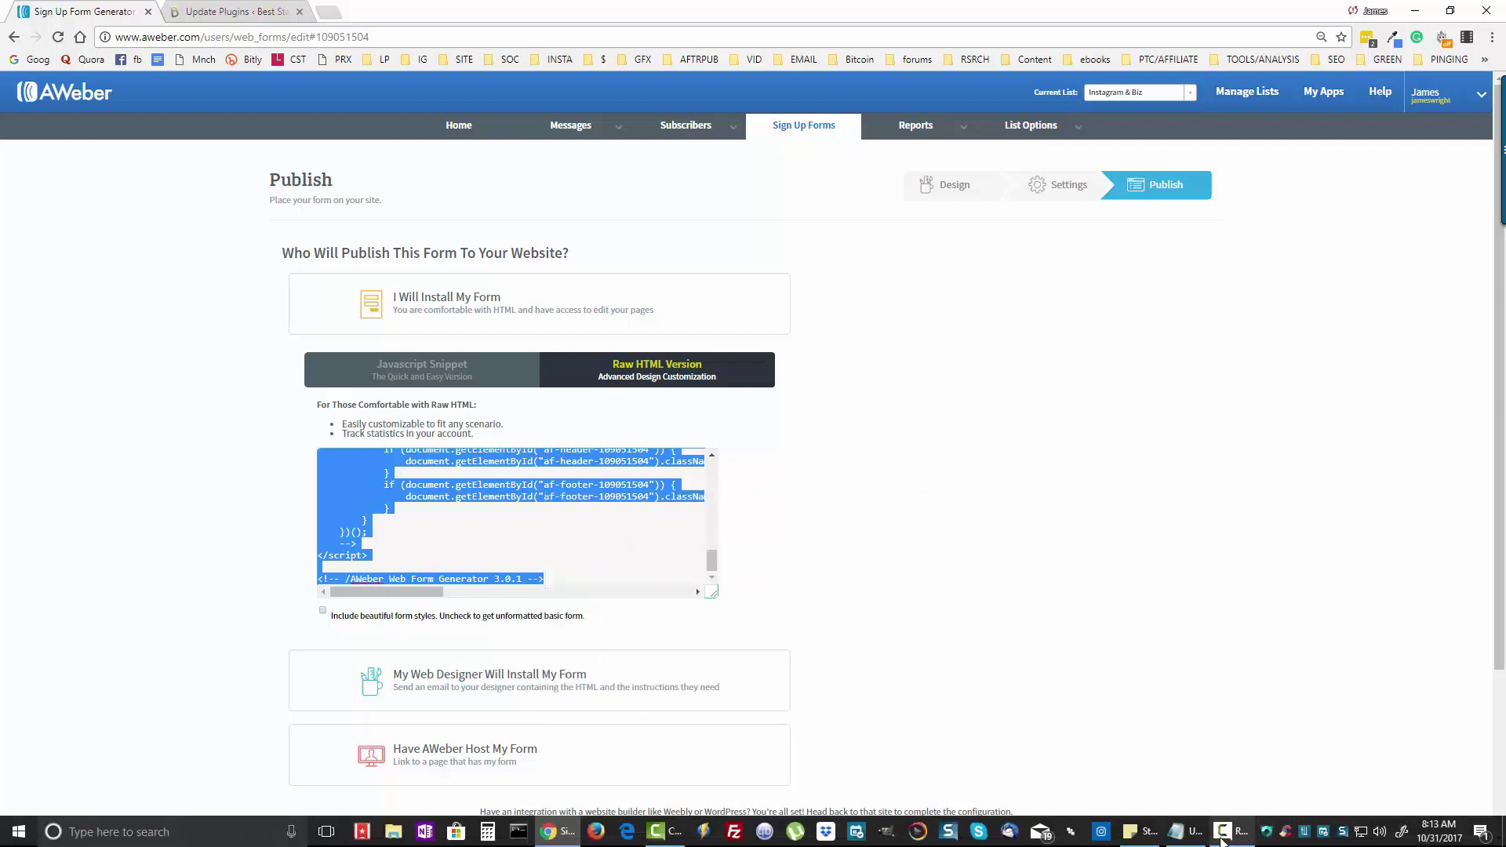
click(1179, 831)
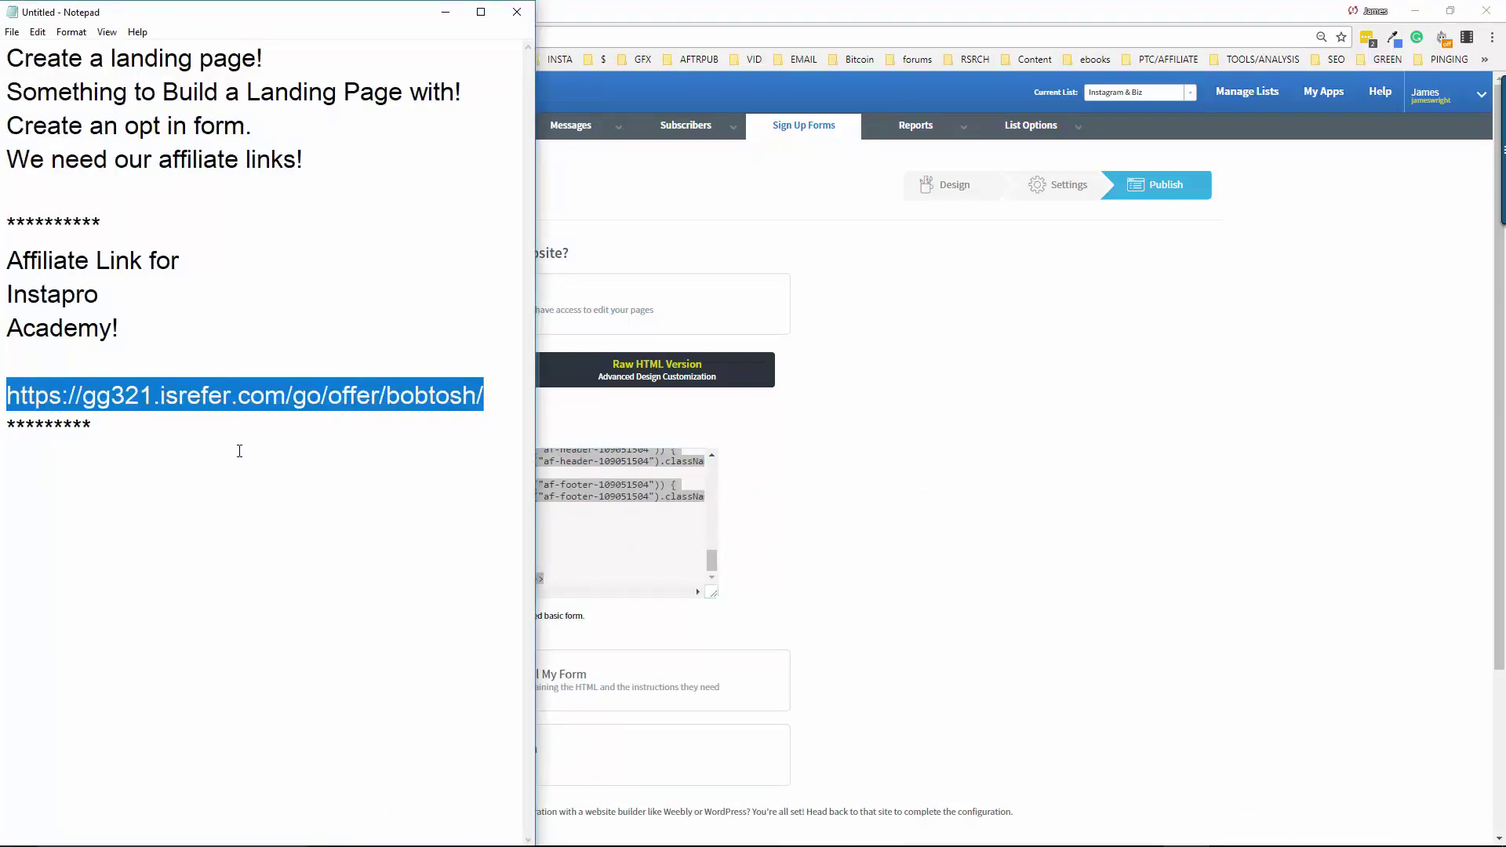
Add the heading 'Optin Code for Instapro Academy Training' with a row of asterisks below it in Notepad
click(218, 436)
key(Return)
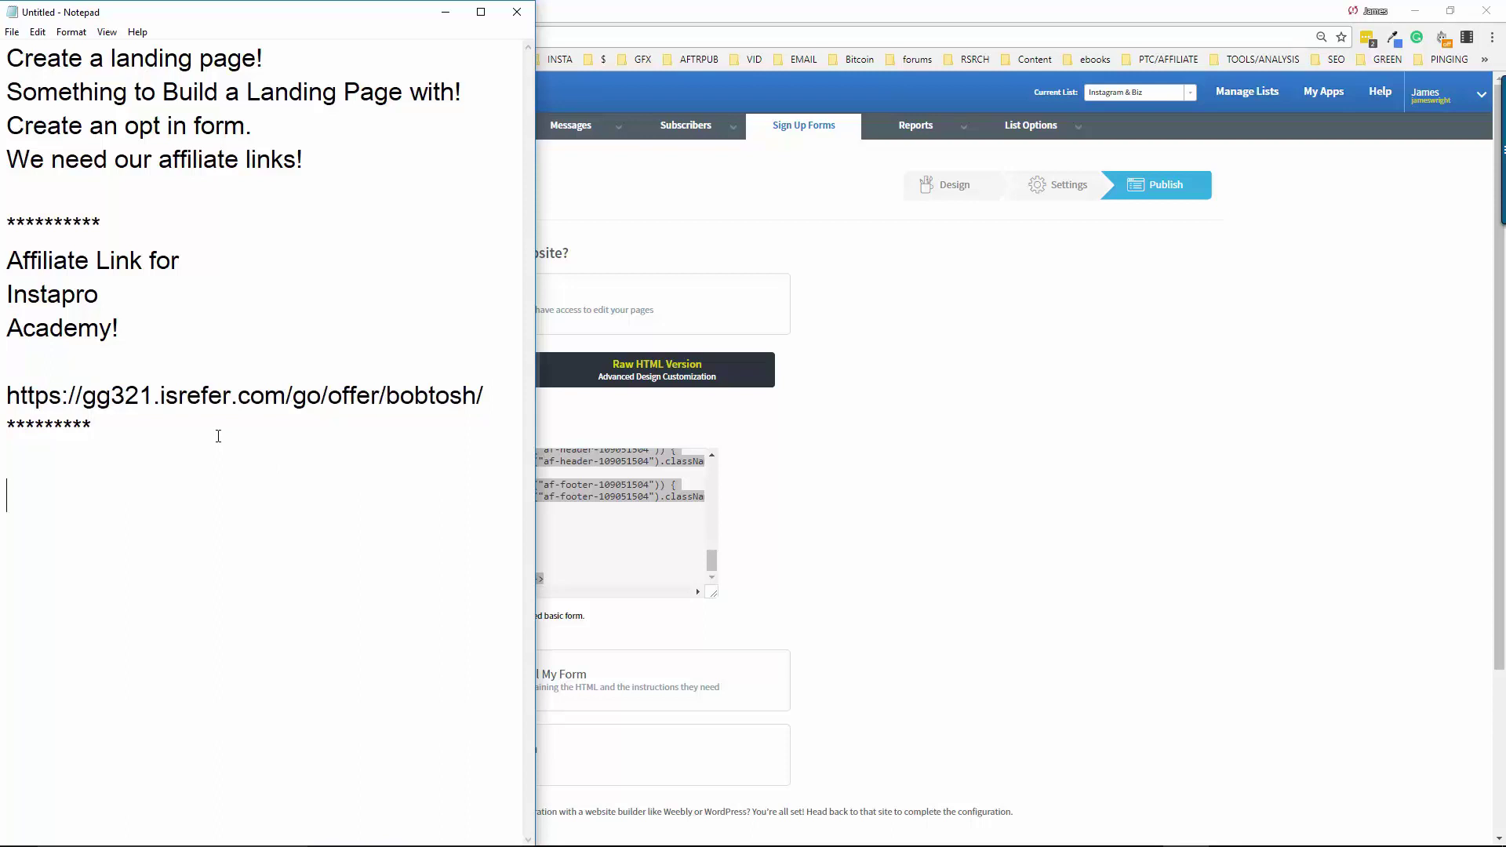
text(Optin Code for)
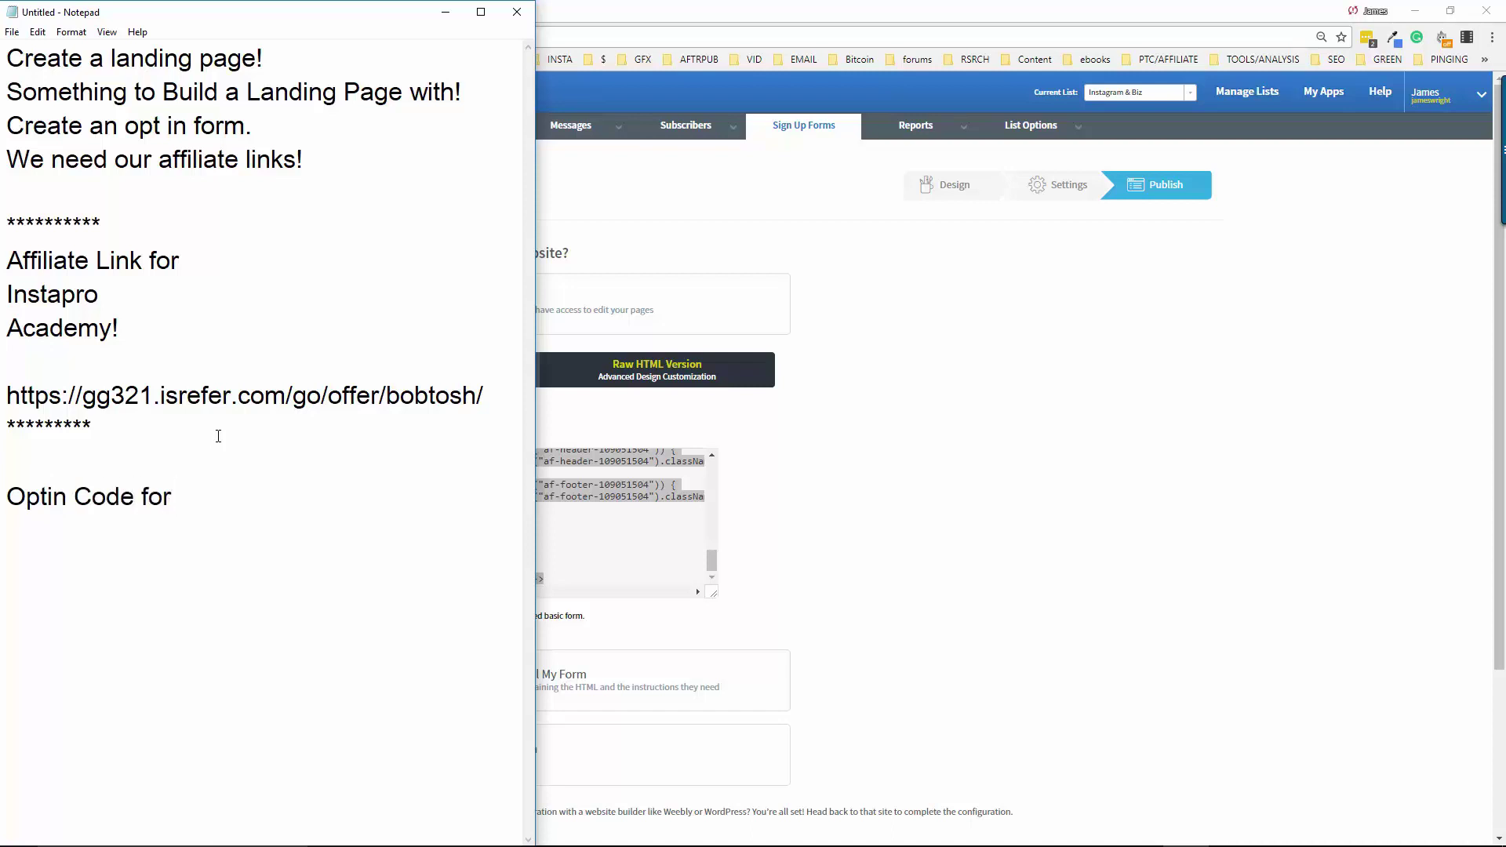
text( Instapro Training)
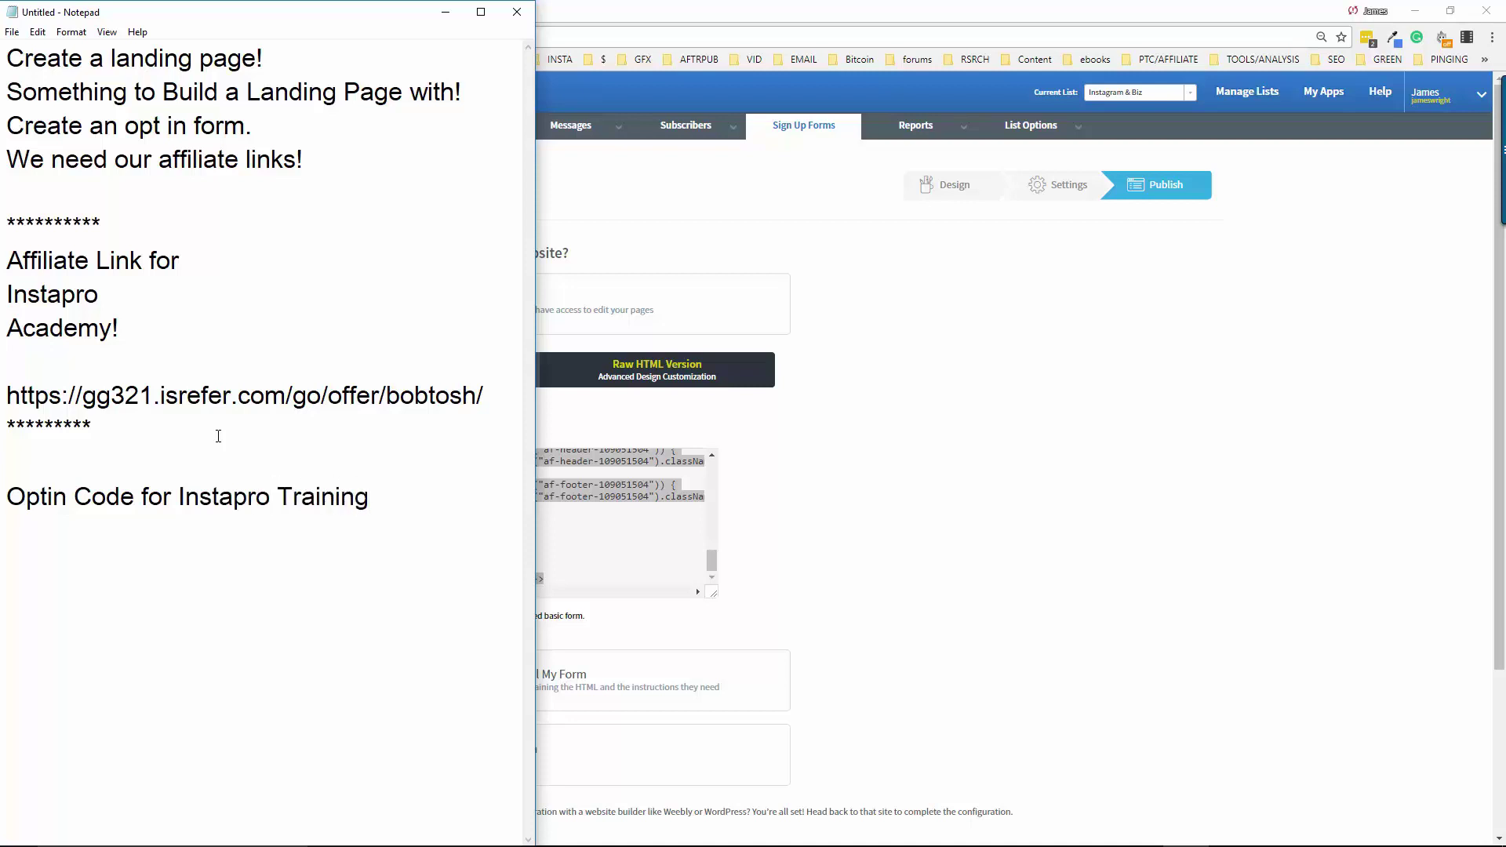
key(Left)
key(Left)
key(Left)
key(Left)
key(Left)
key(Left)
key(Left)
key(Left)
text(Acade)
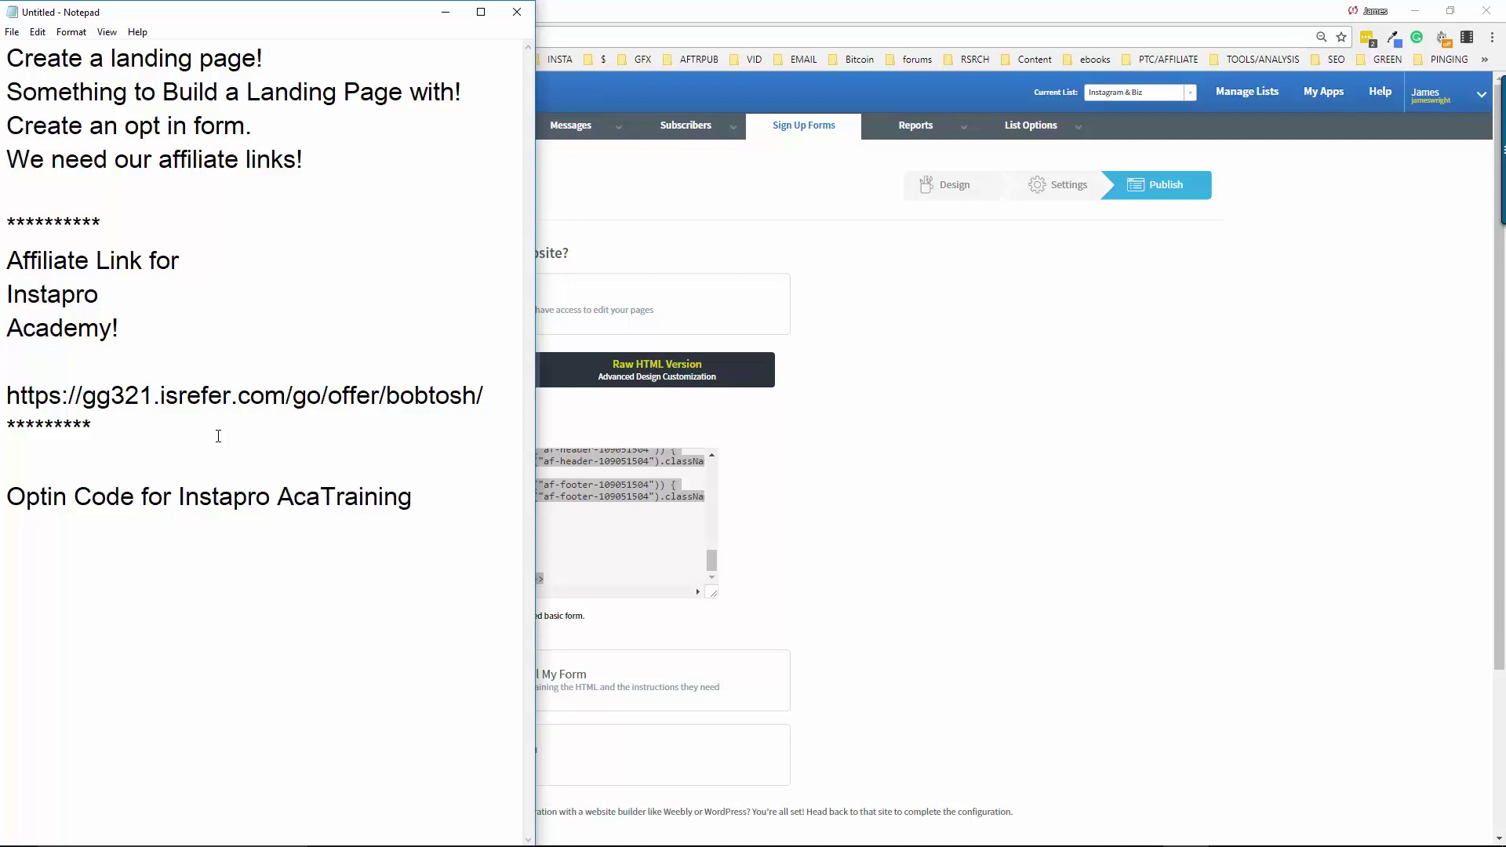
text(my)
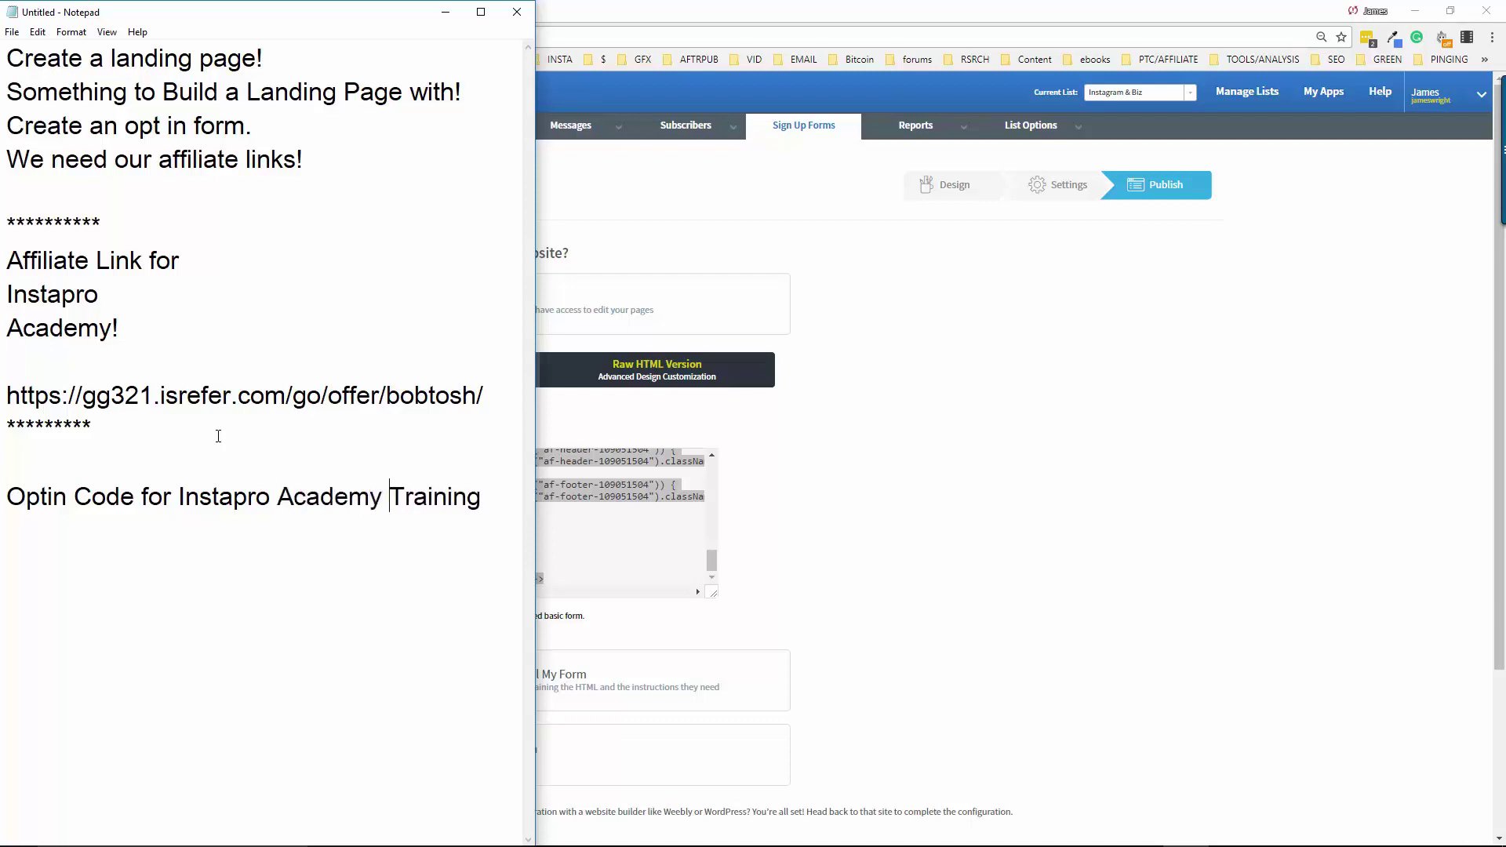
key(End)
key(Return)
key(Return)
text(*********)
key(Return)
key(Return)
click(710, 21)
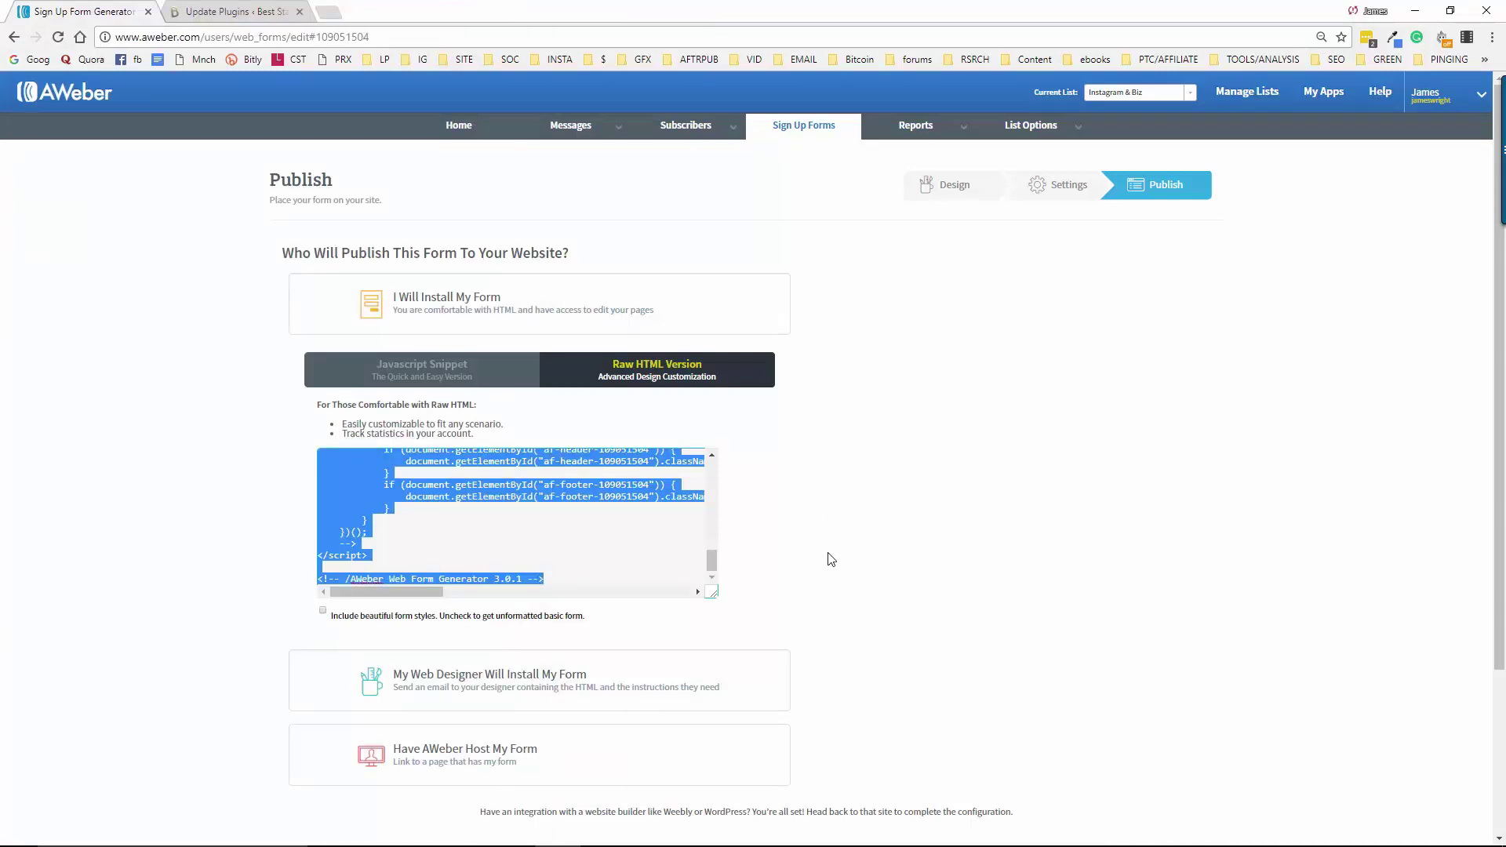
Close the AWeber sign-up form tab
click(147, 12)
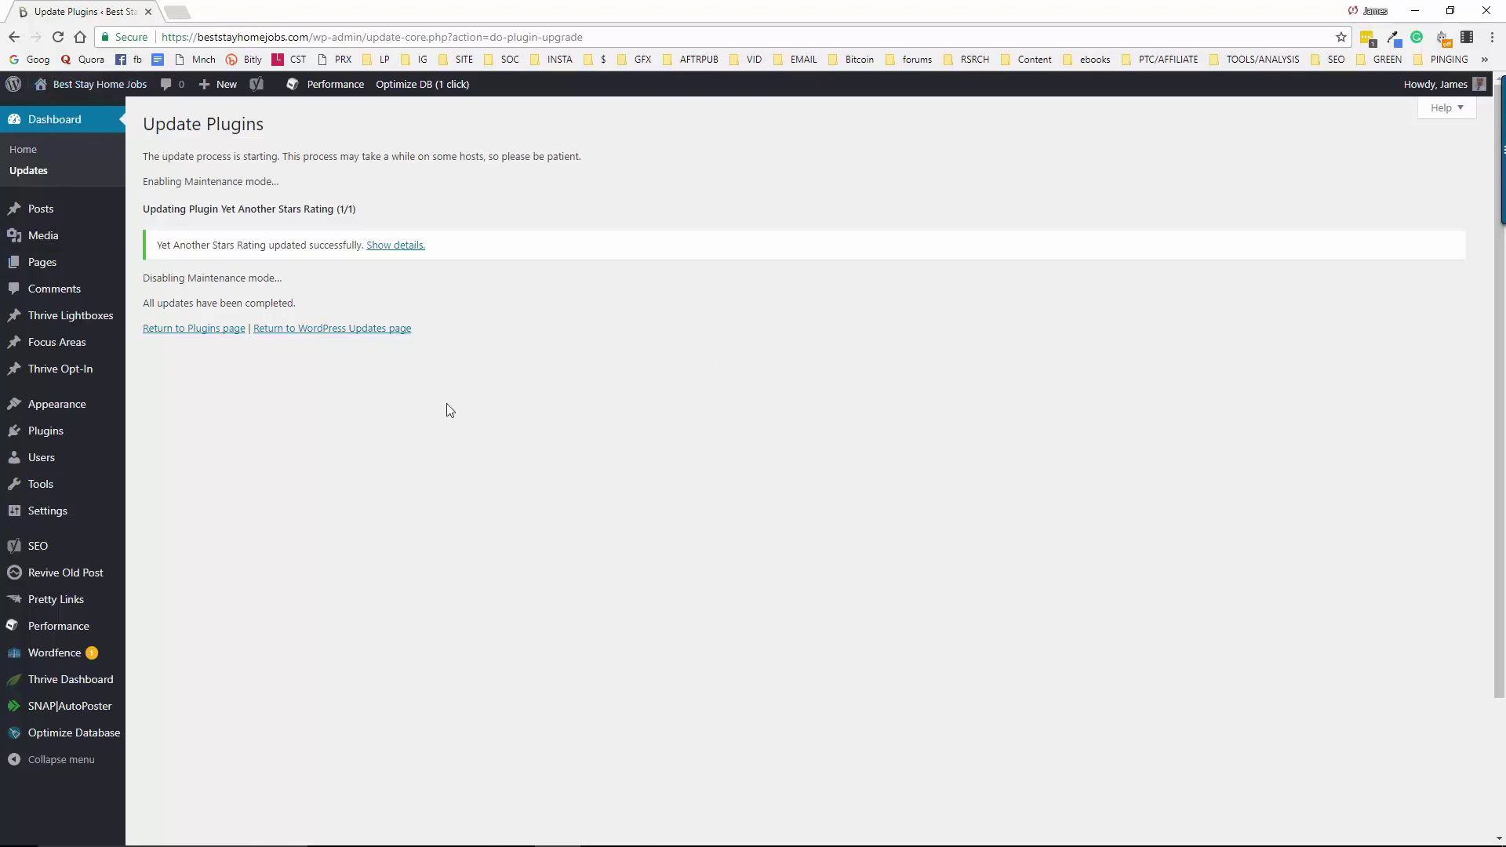
Add a new page titled 'Instagram Training Academy' and assign it the Full Width template
mouse_move(222, 90)
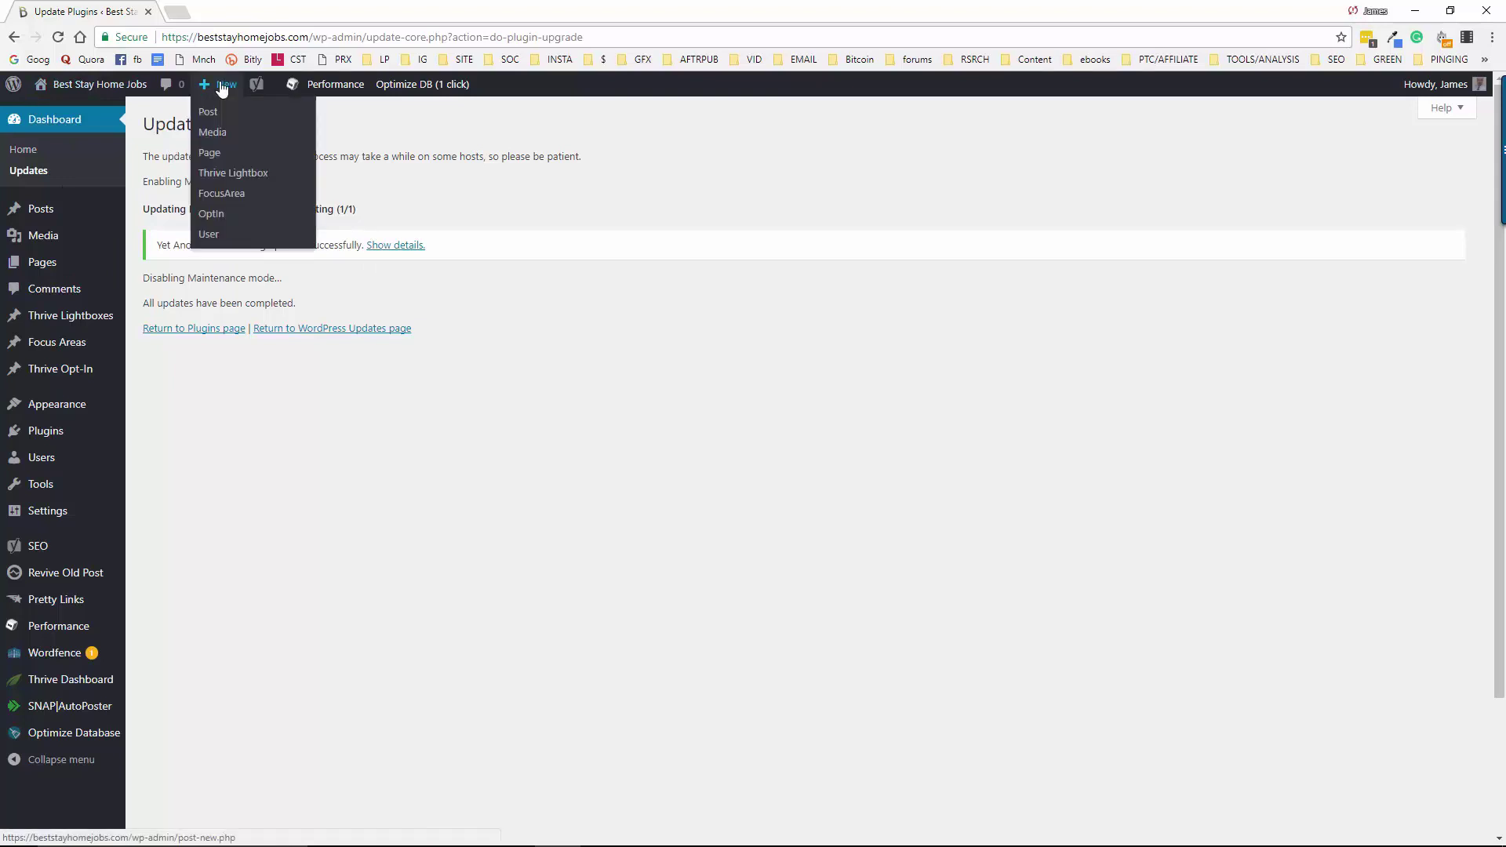
click(227, 158)
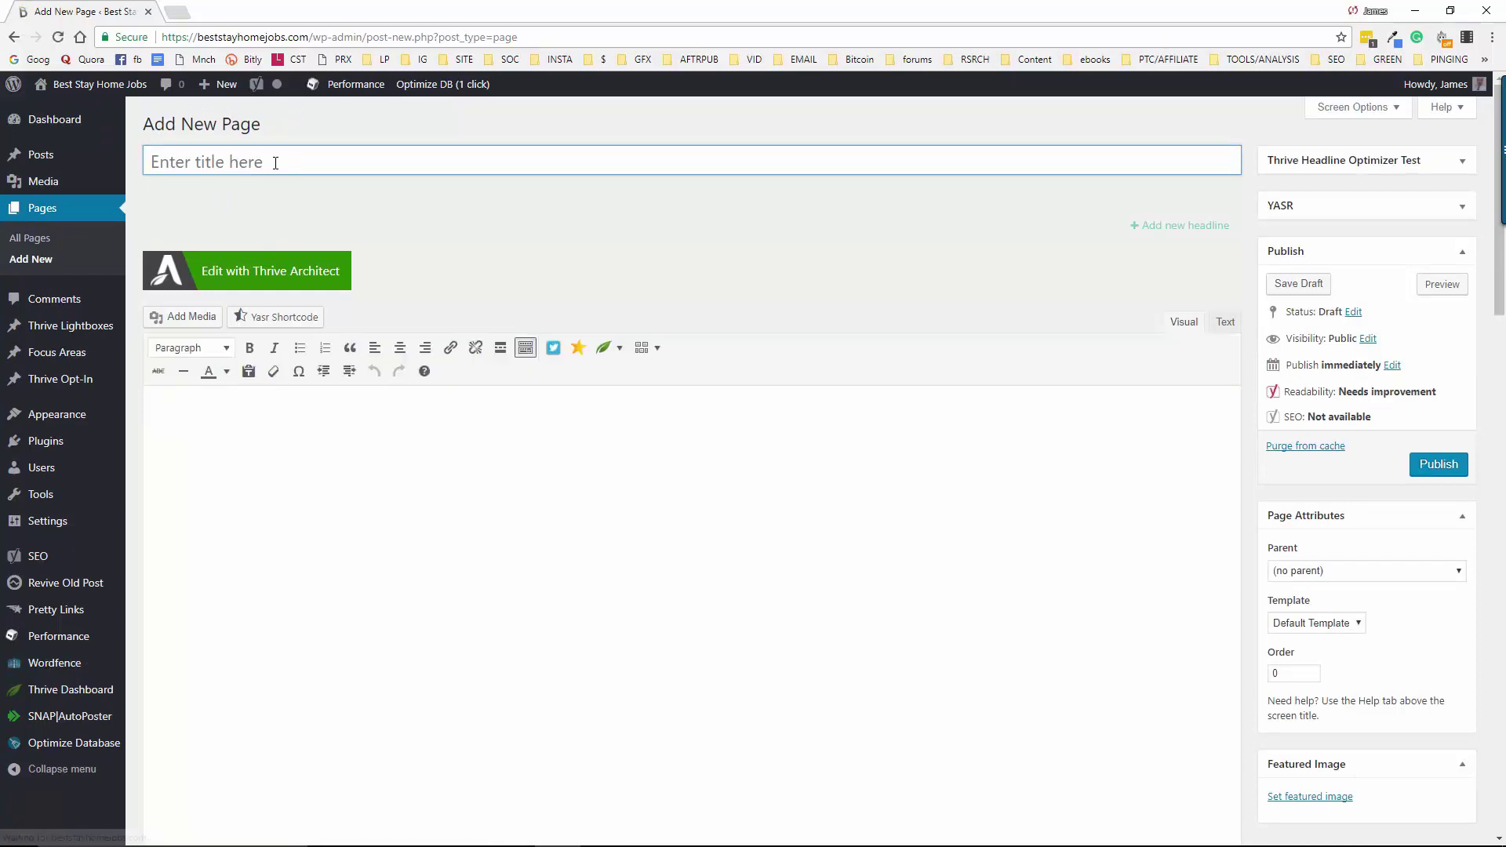
text(I)
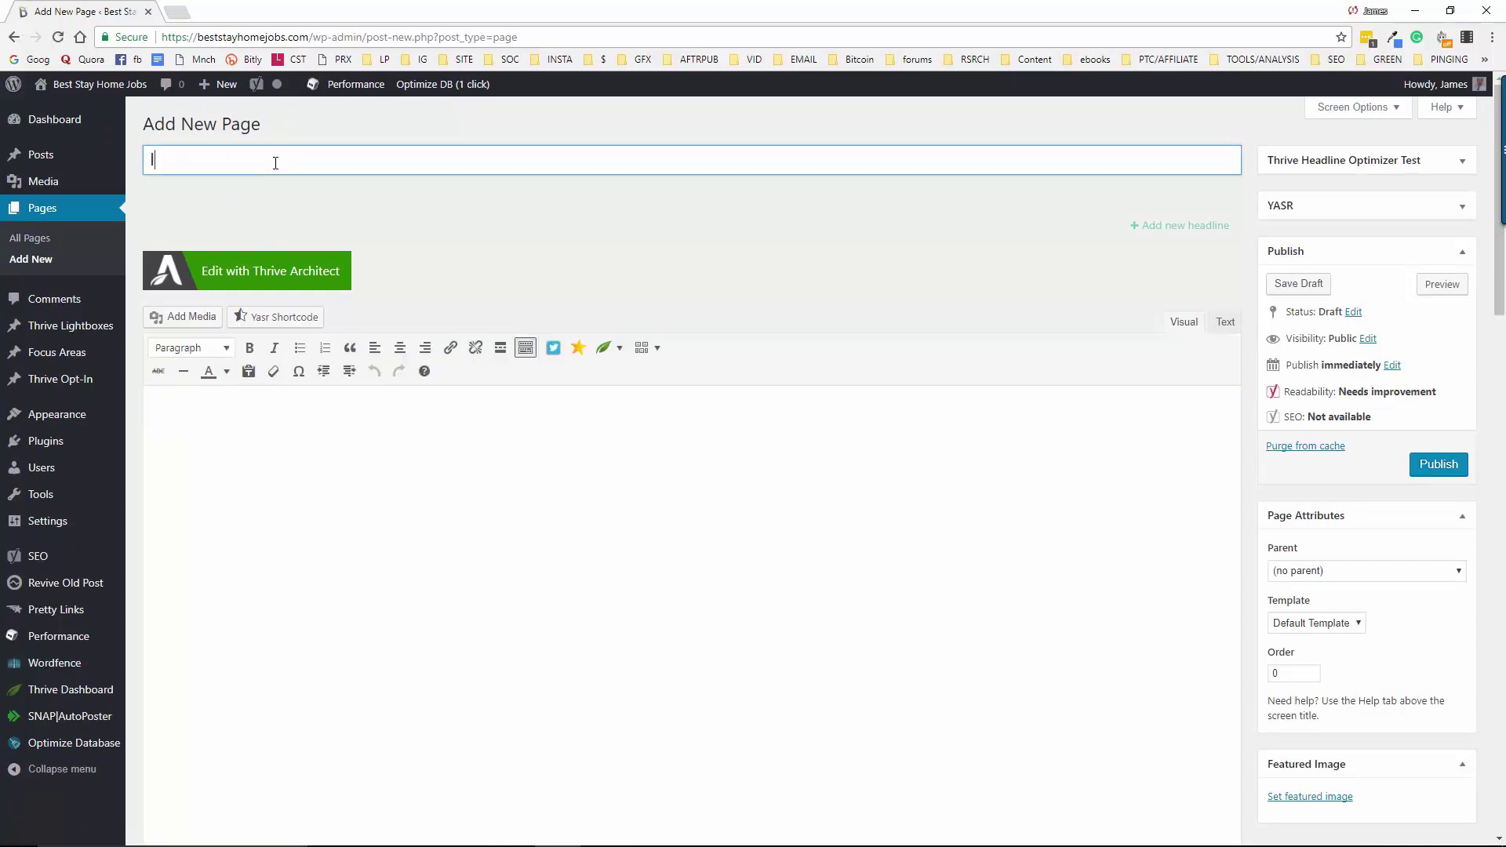
text(nstagram Training Academy)
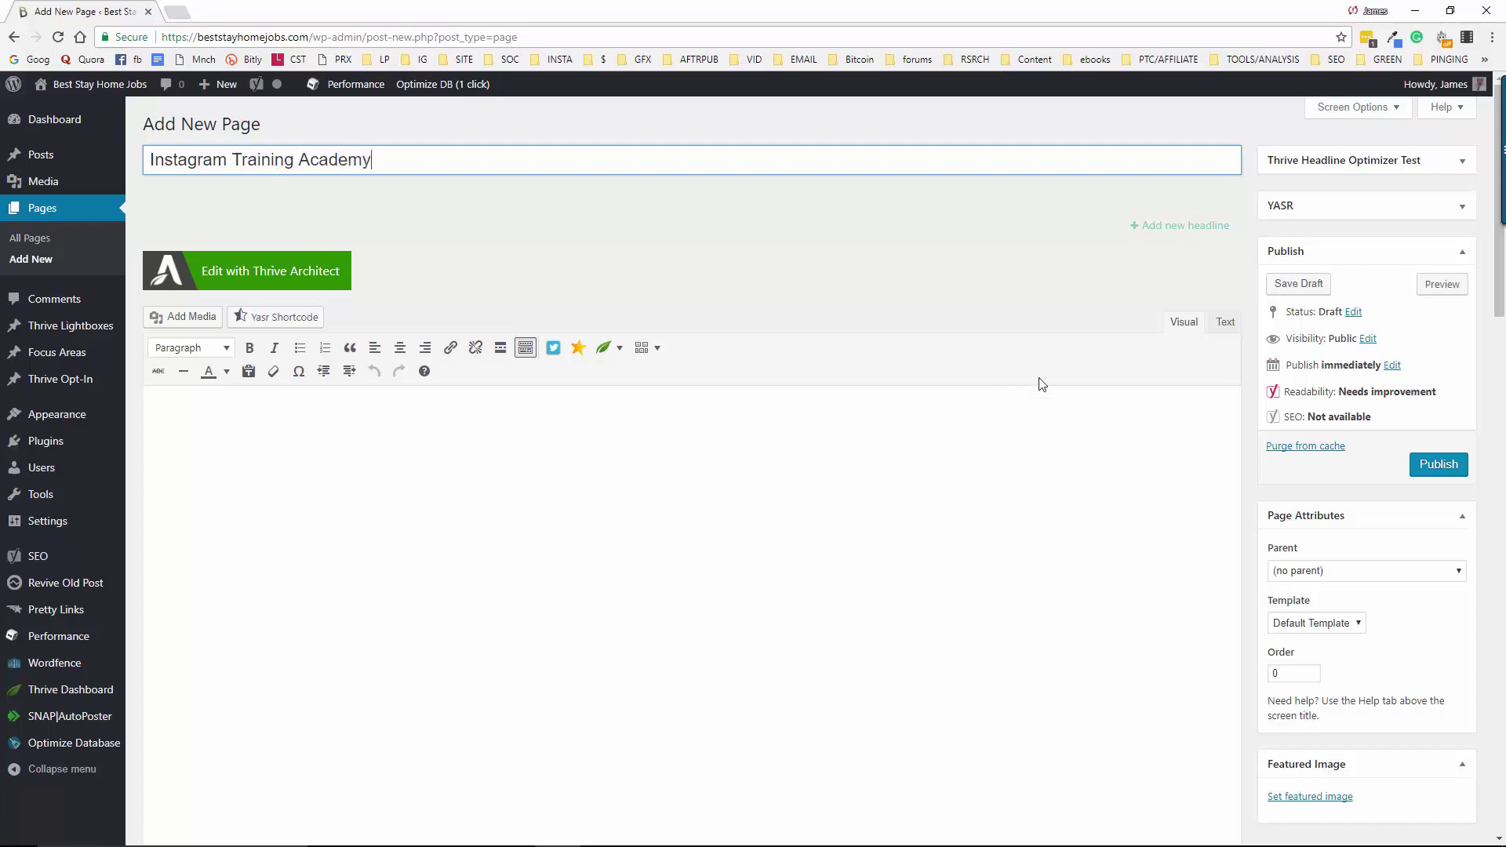
click(1321, 624)
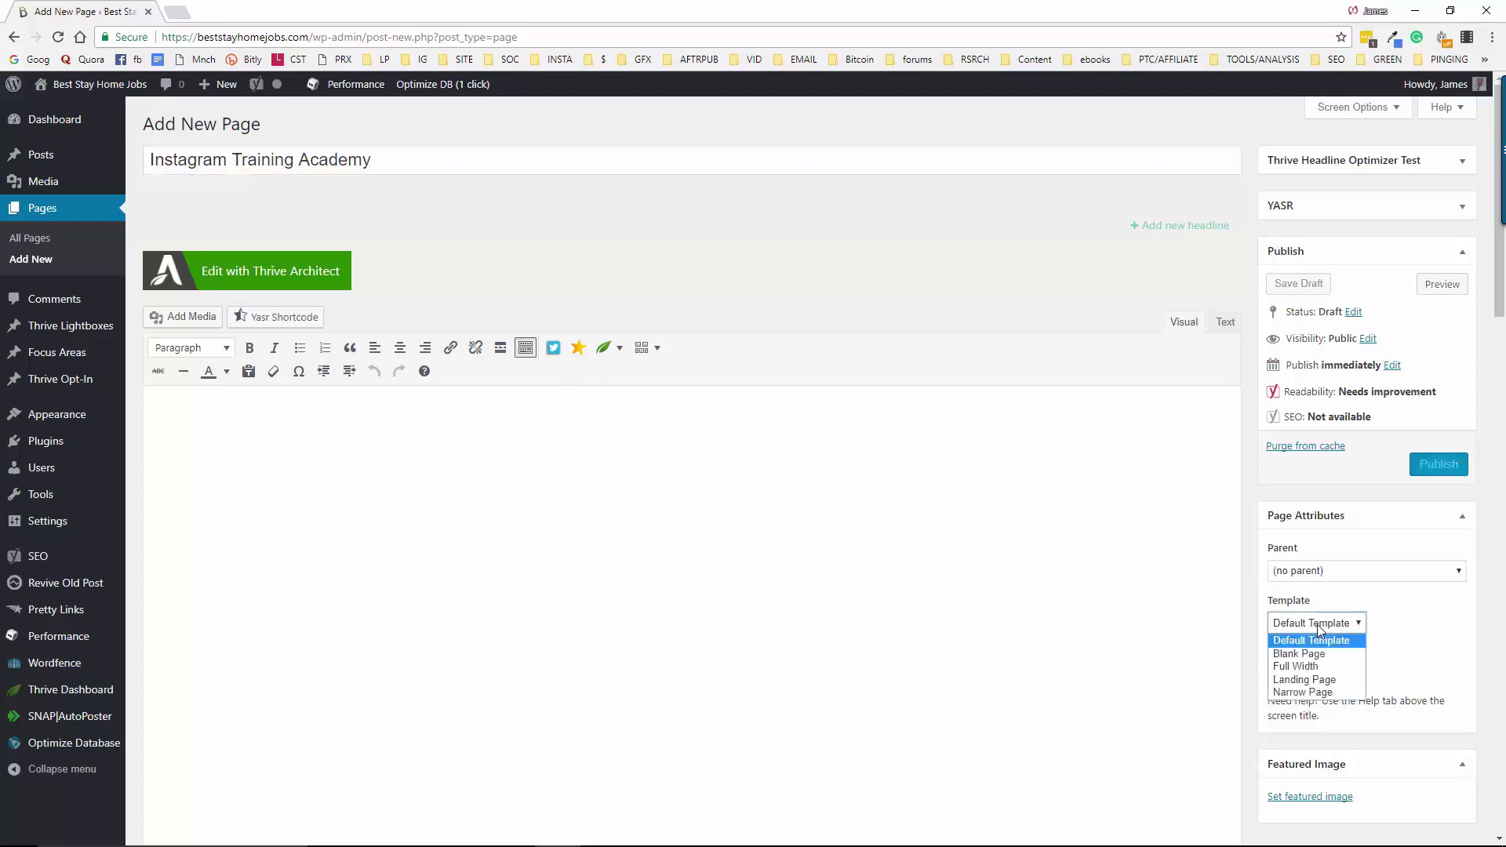
click(1327, 666)
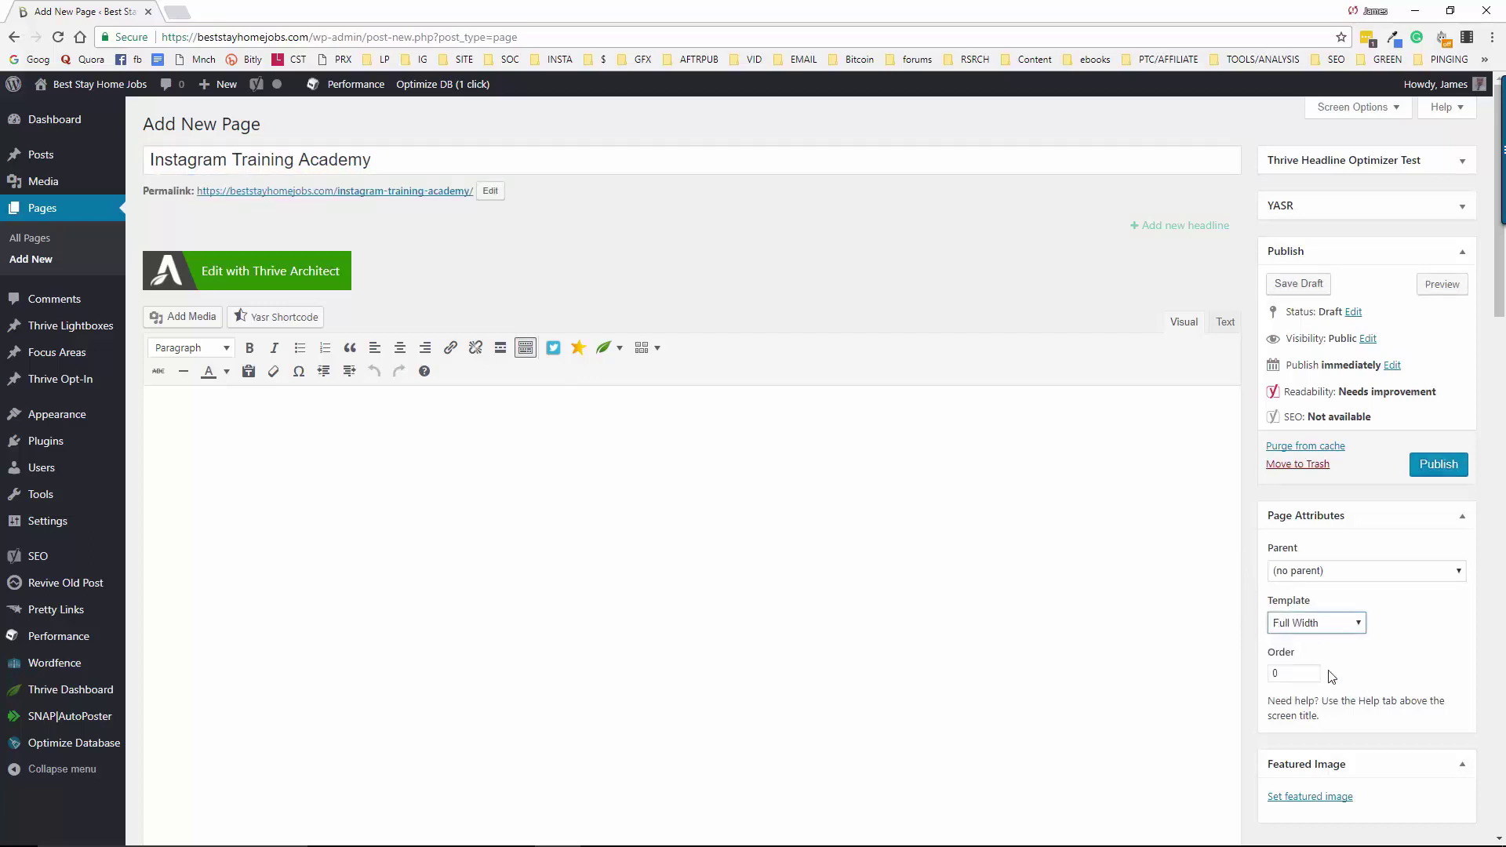
Set the page's Yoast meta robots to noindex and nofollow
scroll(599, 576, down, 10)
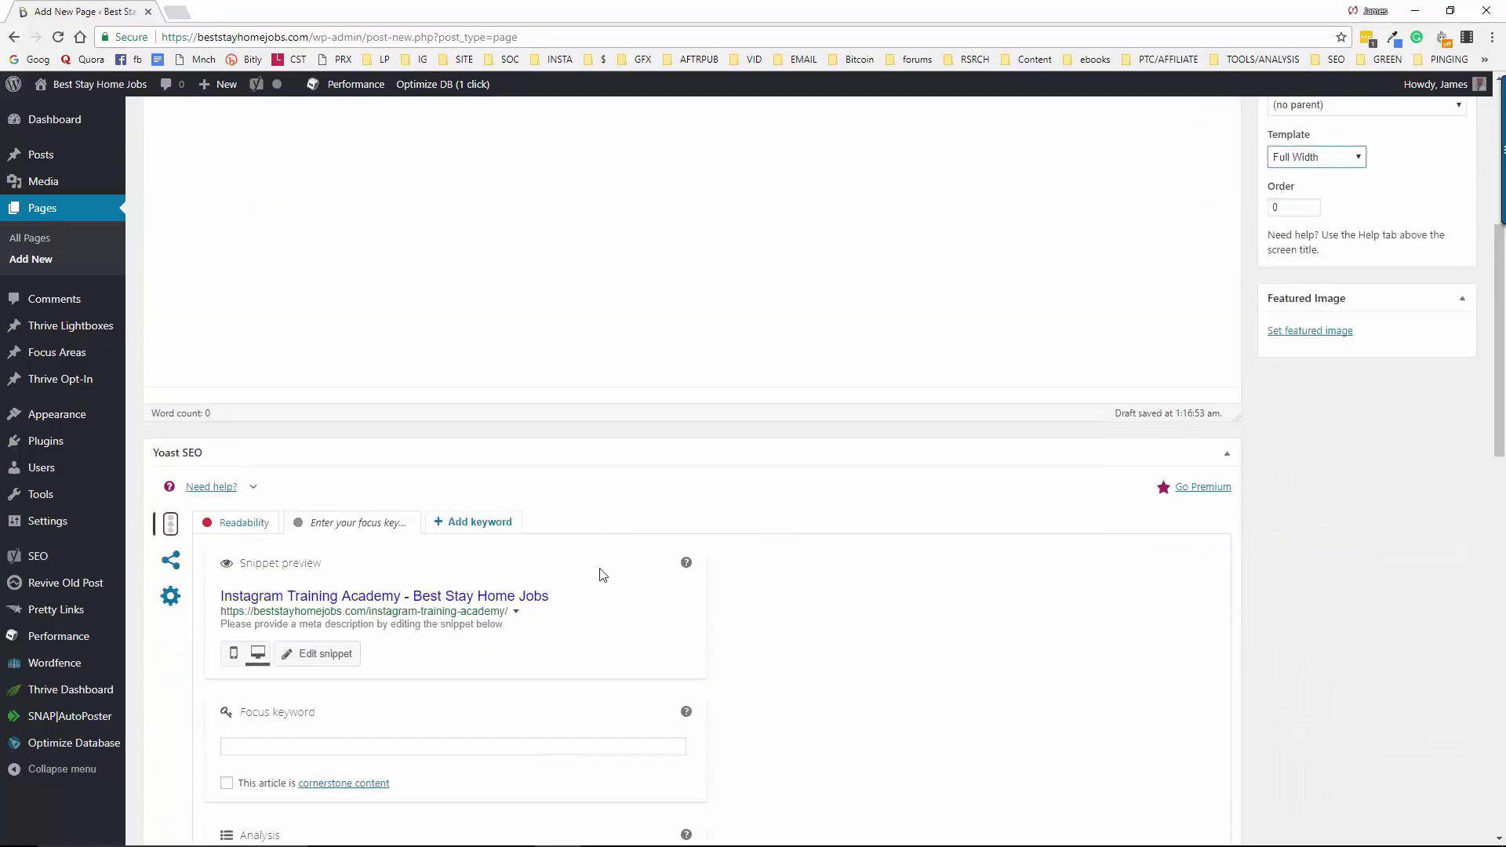
scroll(908, 546, up, 2)
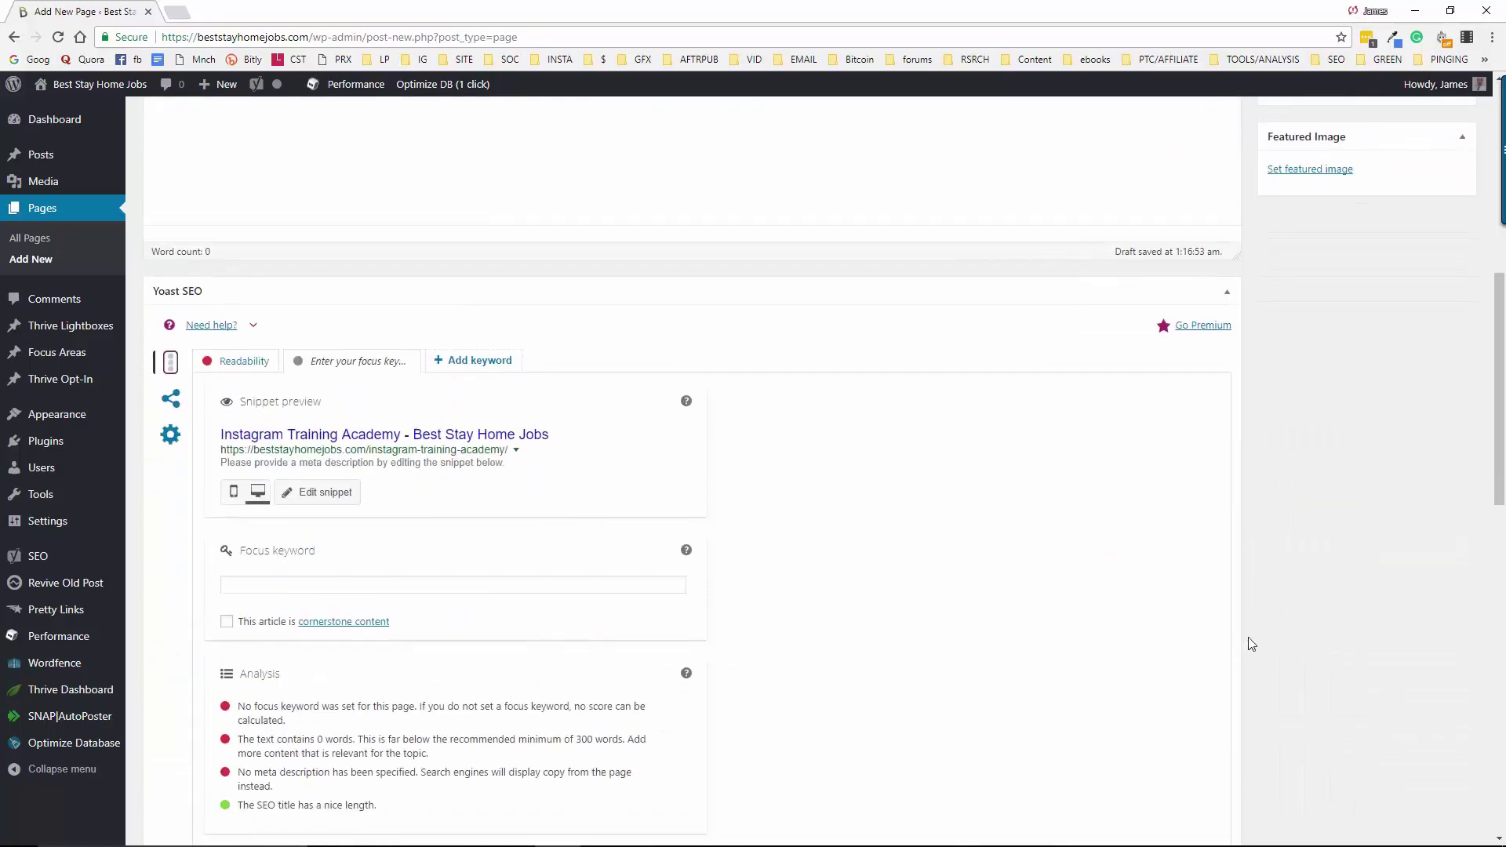
click(179, 445)
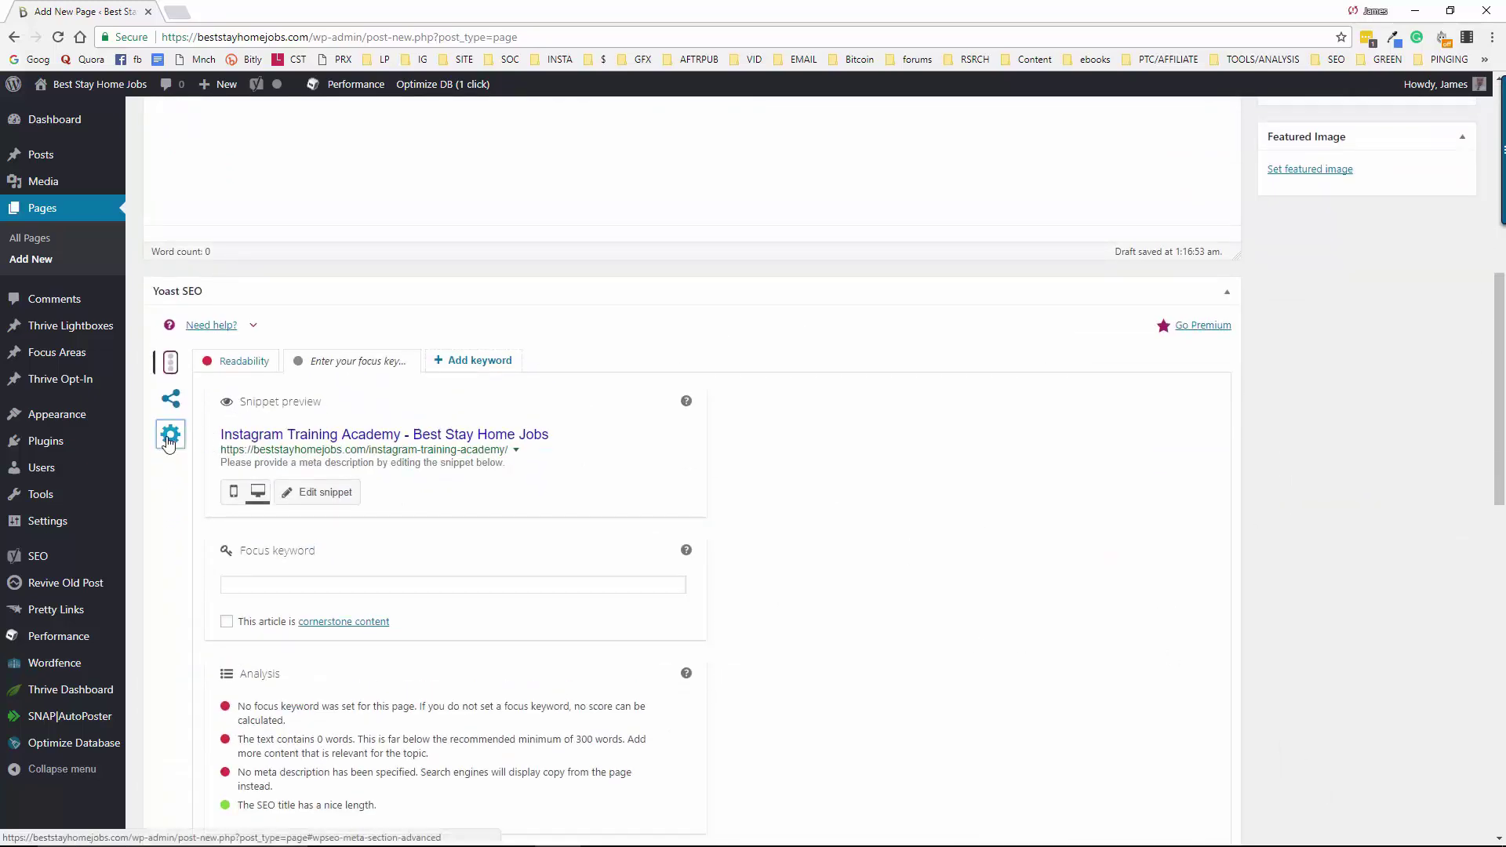
click(416, 436)
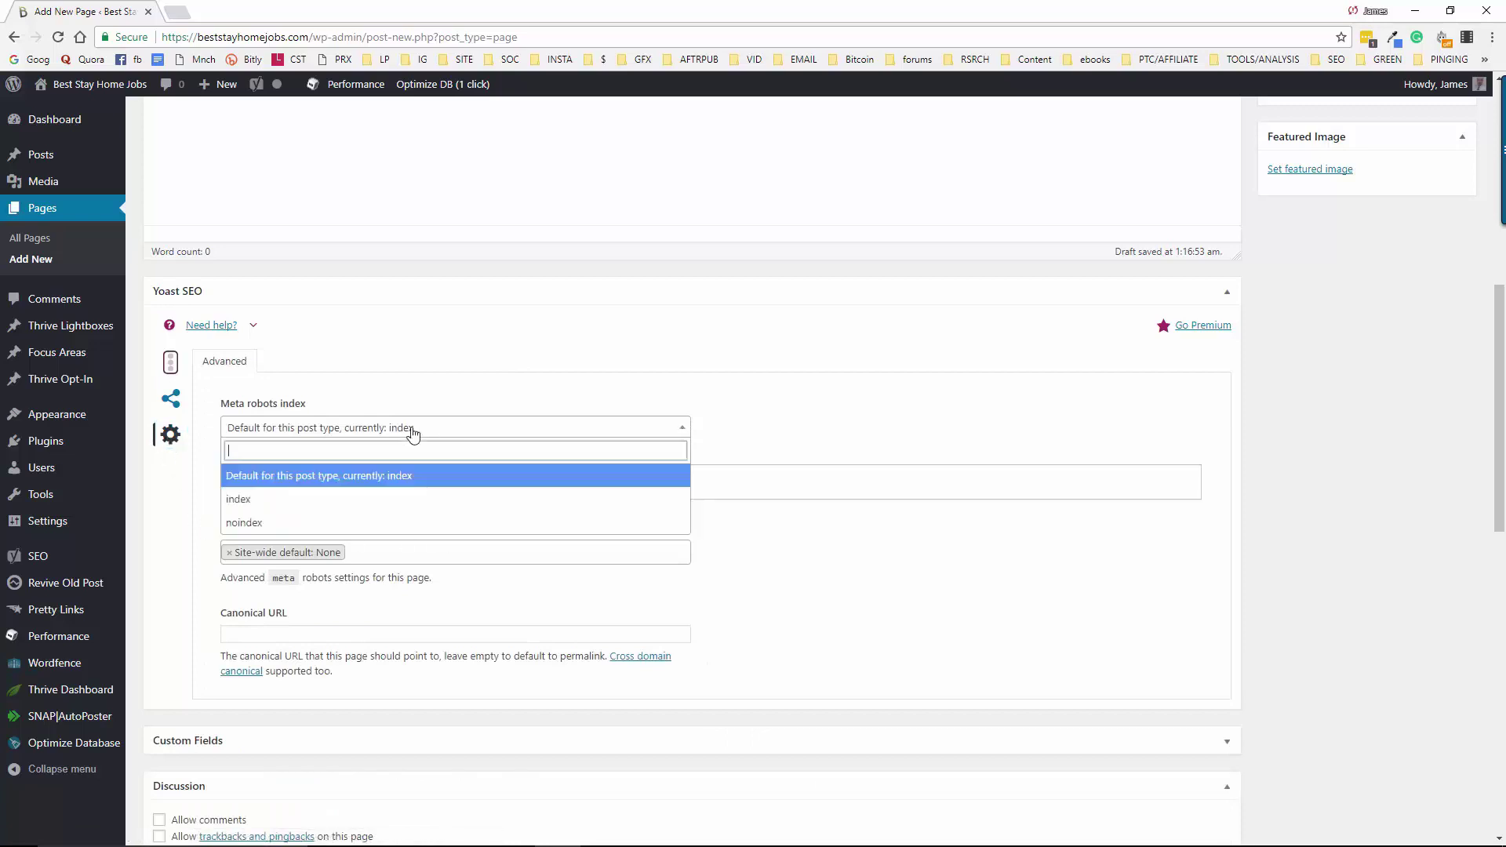
click(361, 524)
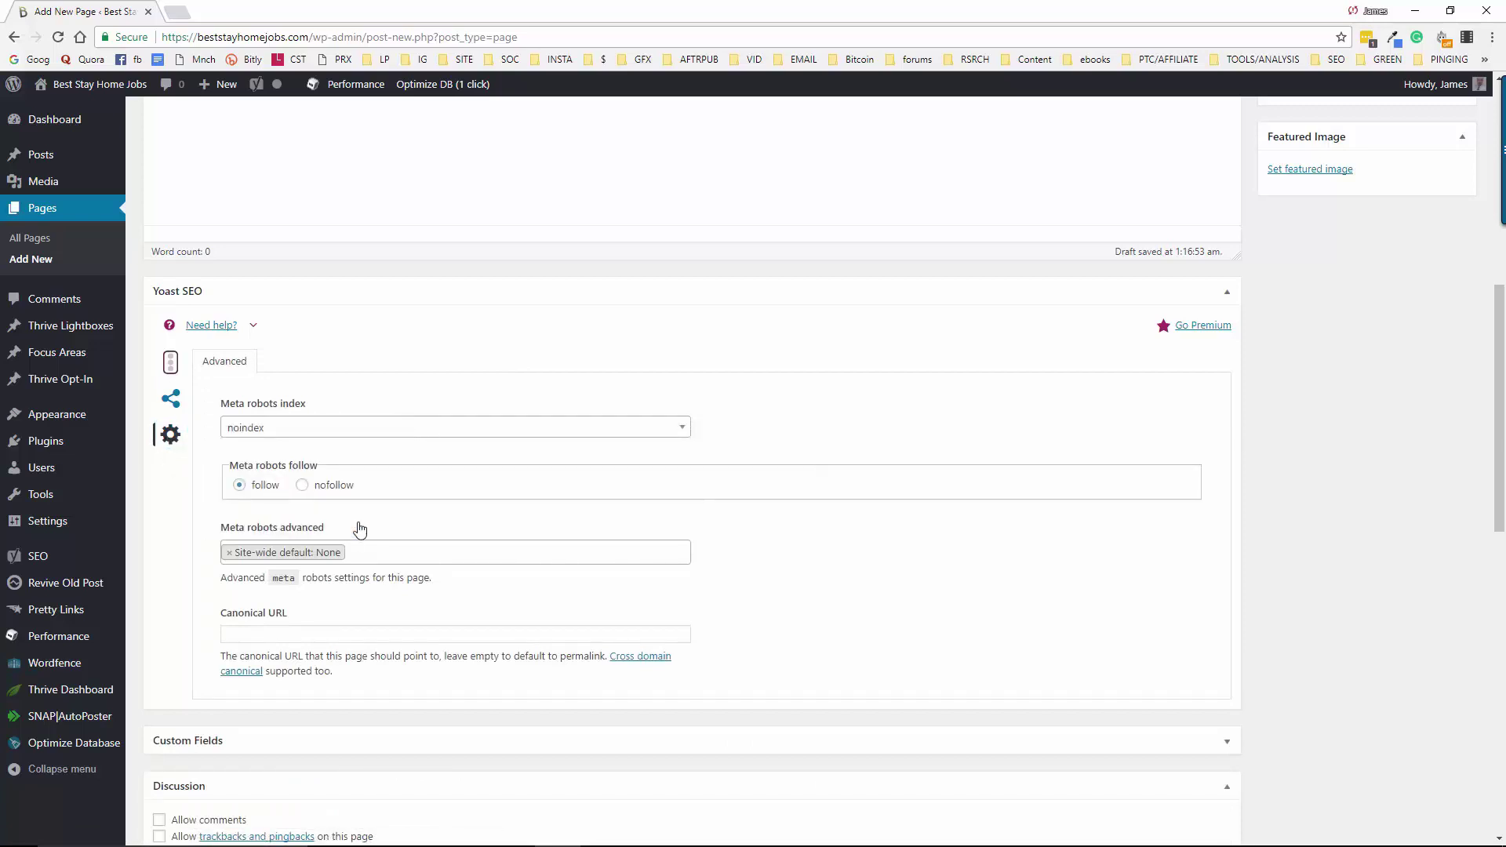
click(303, 486)
Turn off sharing buttons, hide the page title, and switch breadcrumbs off
scroll(1335, 489, down, 9)
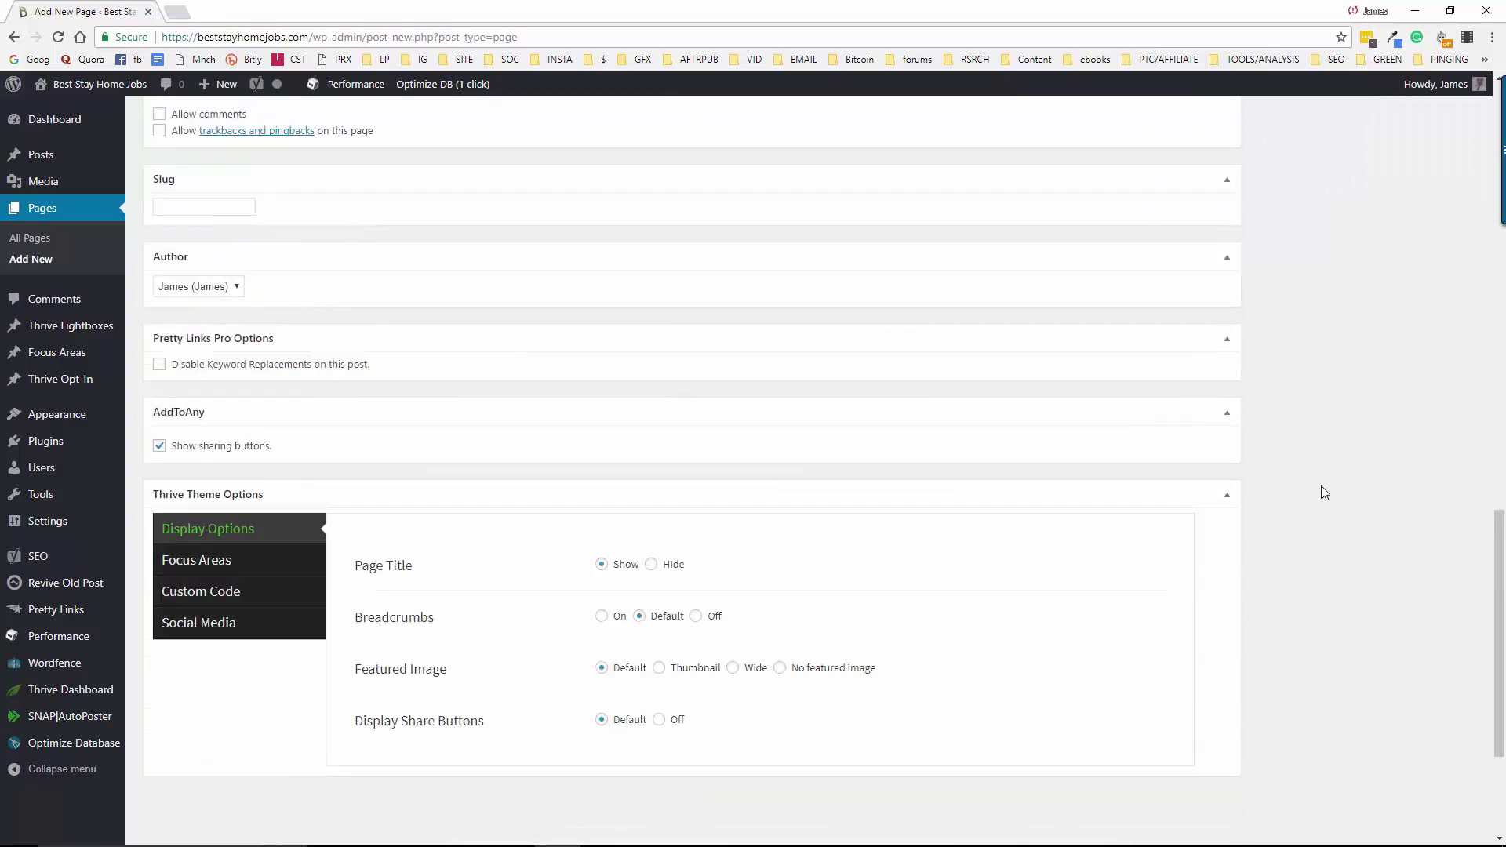
scroll(1324, 493, up, 4)
scroll(1320, 483, down, 5)
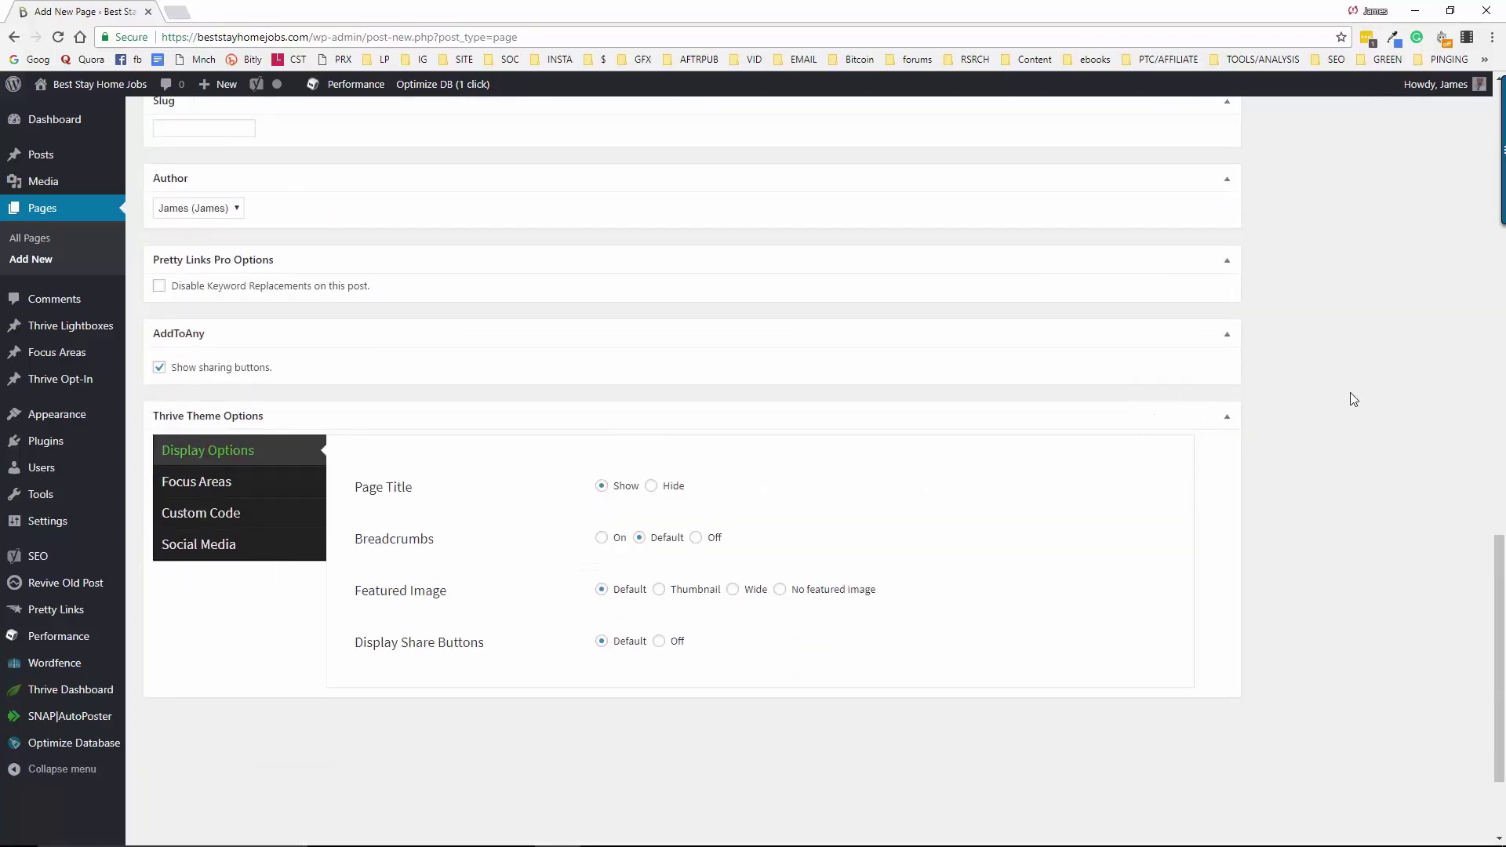
scroll(1352, 397, down, 1)
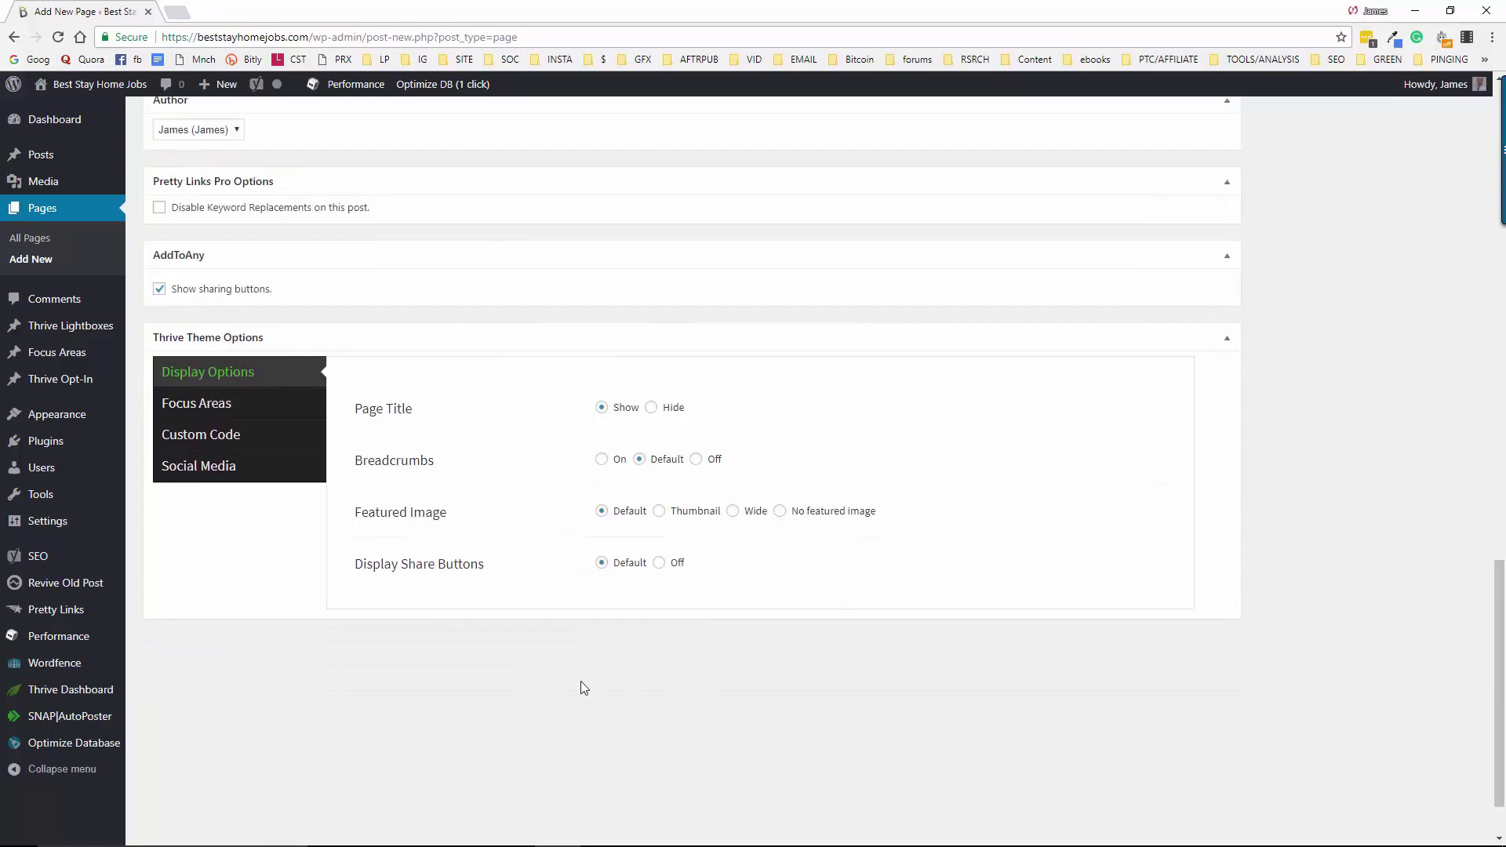
scroll(813, 619, up, 12)
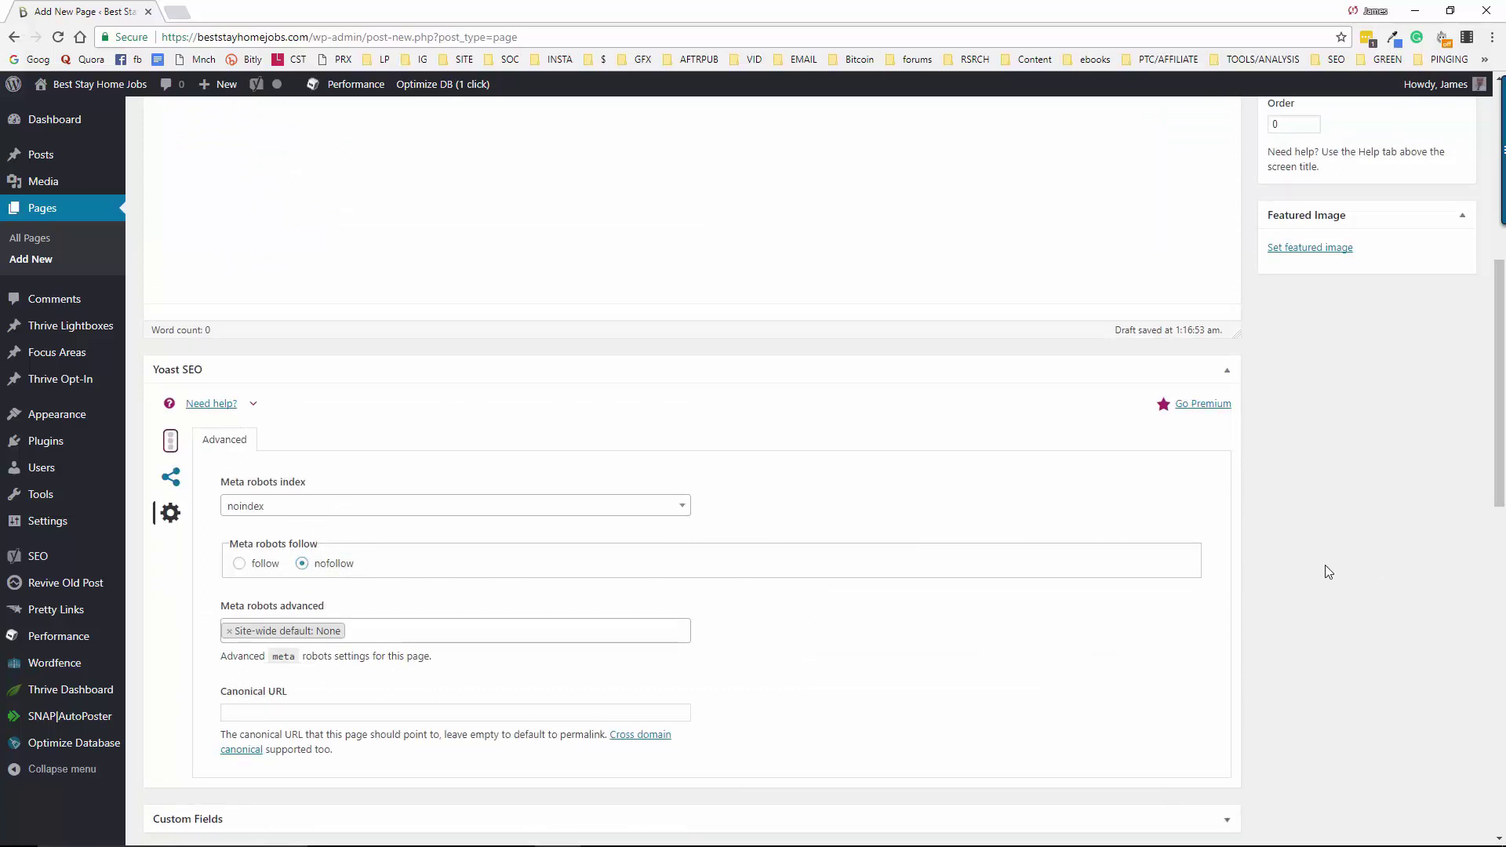
scroll(1326, 571, down, 8)
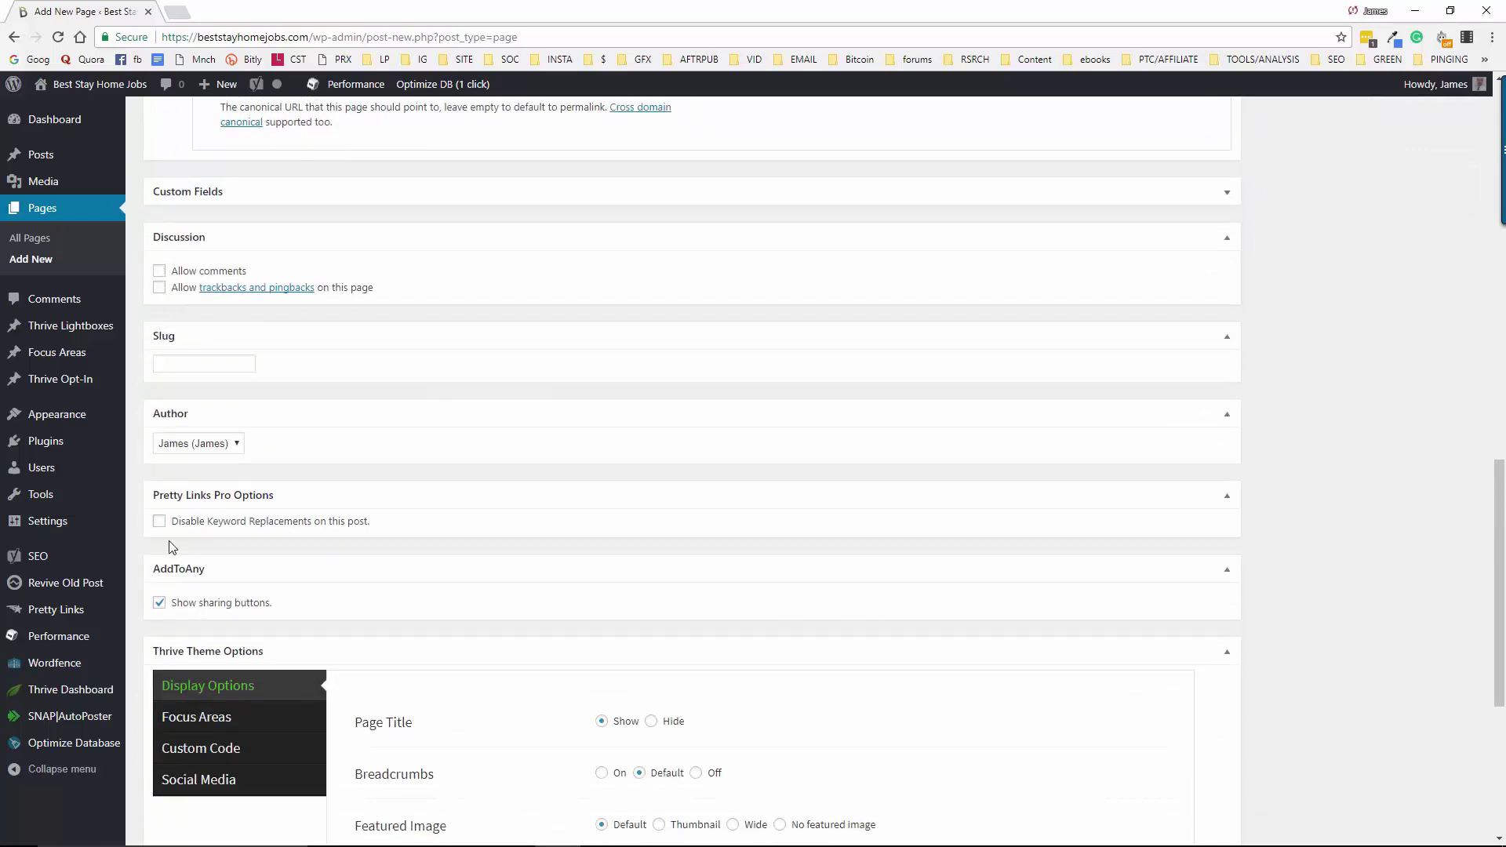
click(160, 605)
scroll(753, 585, down, 4)
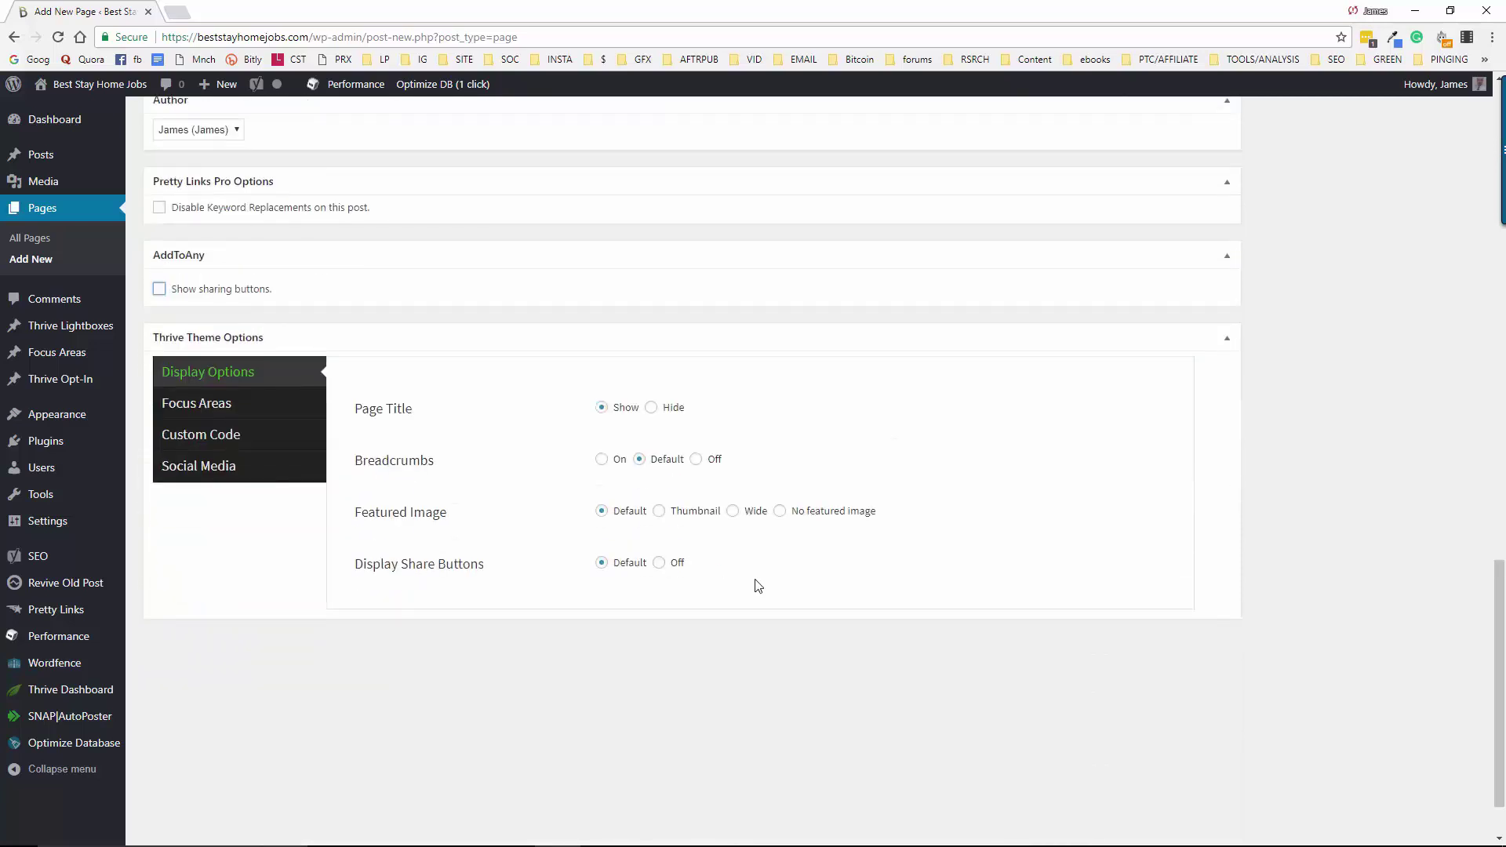
click(651, 407)
click(697, 460)
scroll(1305, 657, up, 1)
scroll(1307, 659, up, 20)
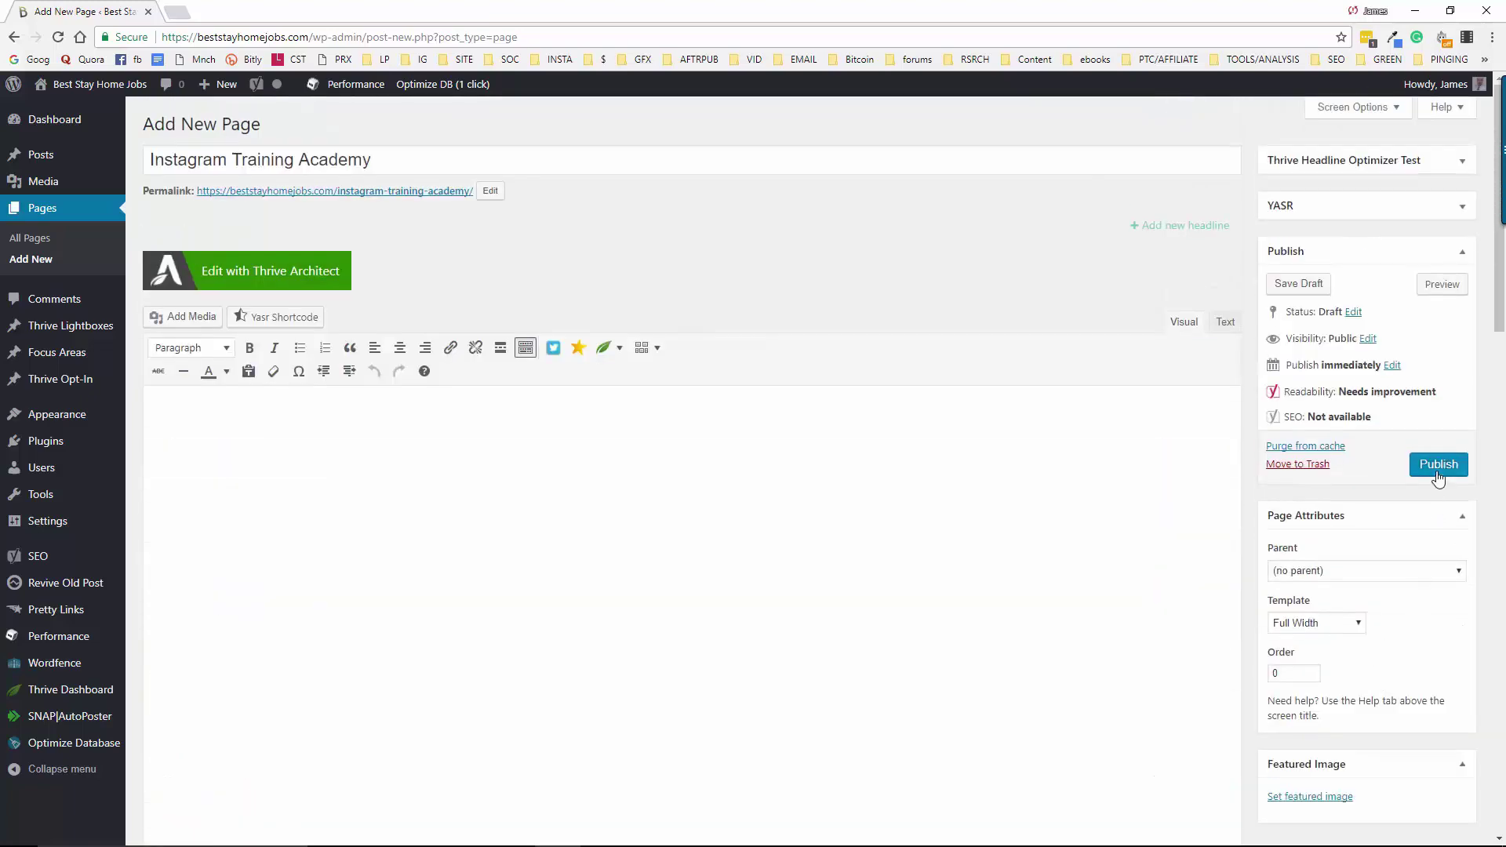
Publish the Instagram Training Academy page and open it in Thrive Architect
click(1438, 470)
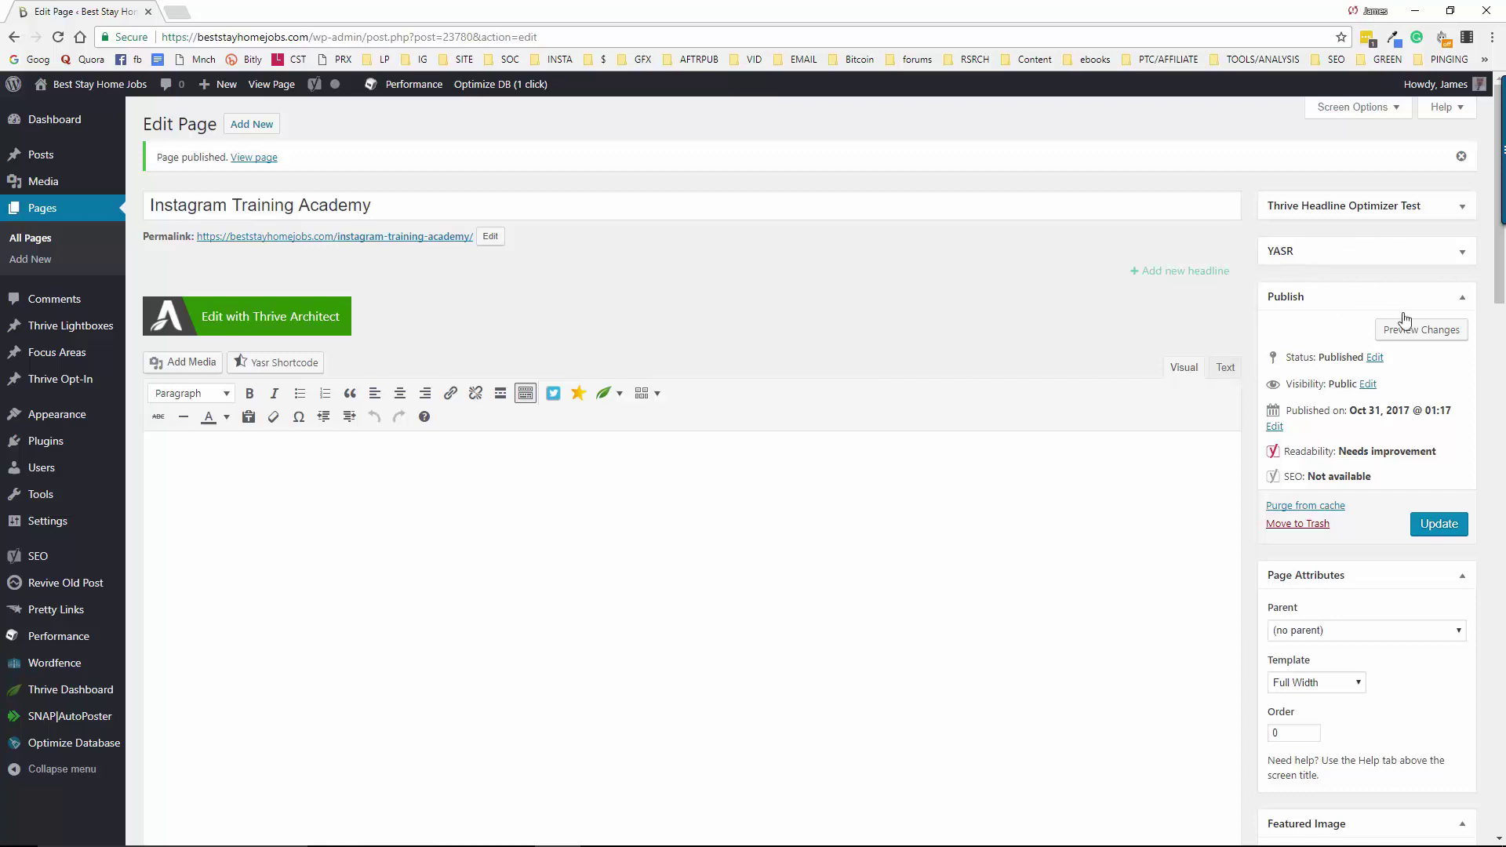
click(227, 323)
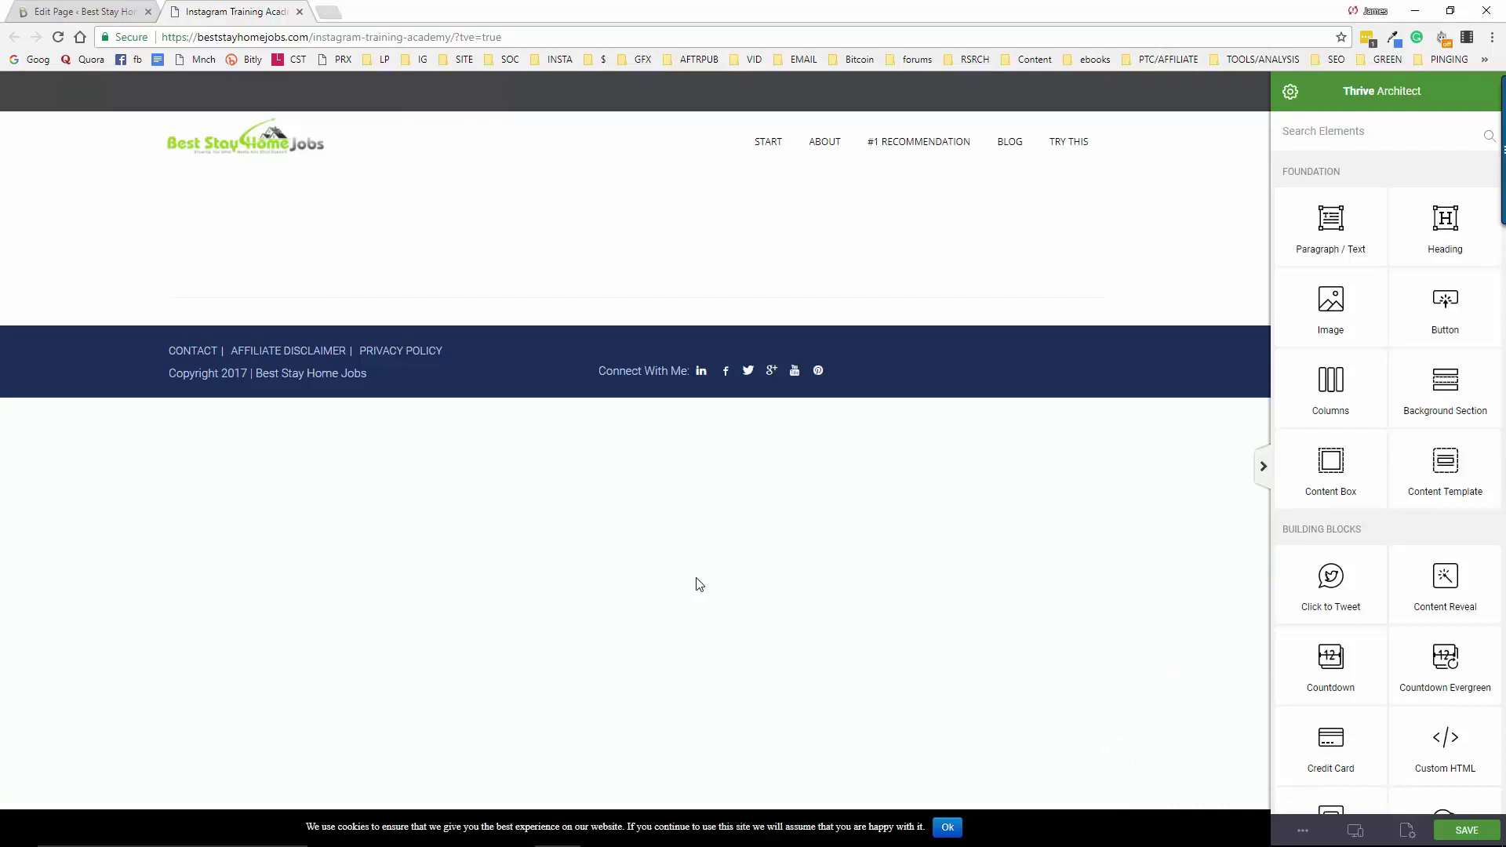
Dismiss the cookie notice, select the page slug, and bring up the Page Setup template options
click(948, 828)
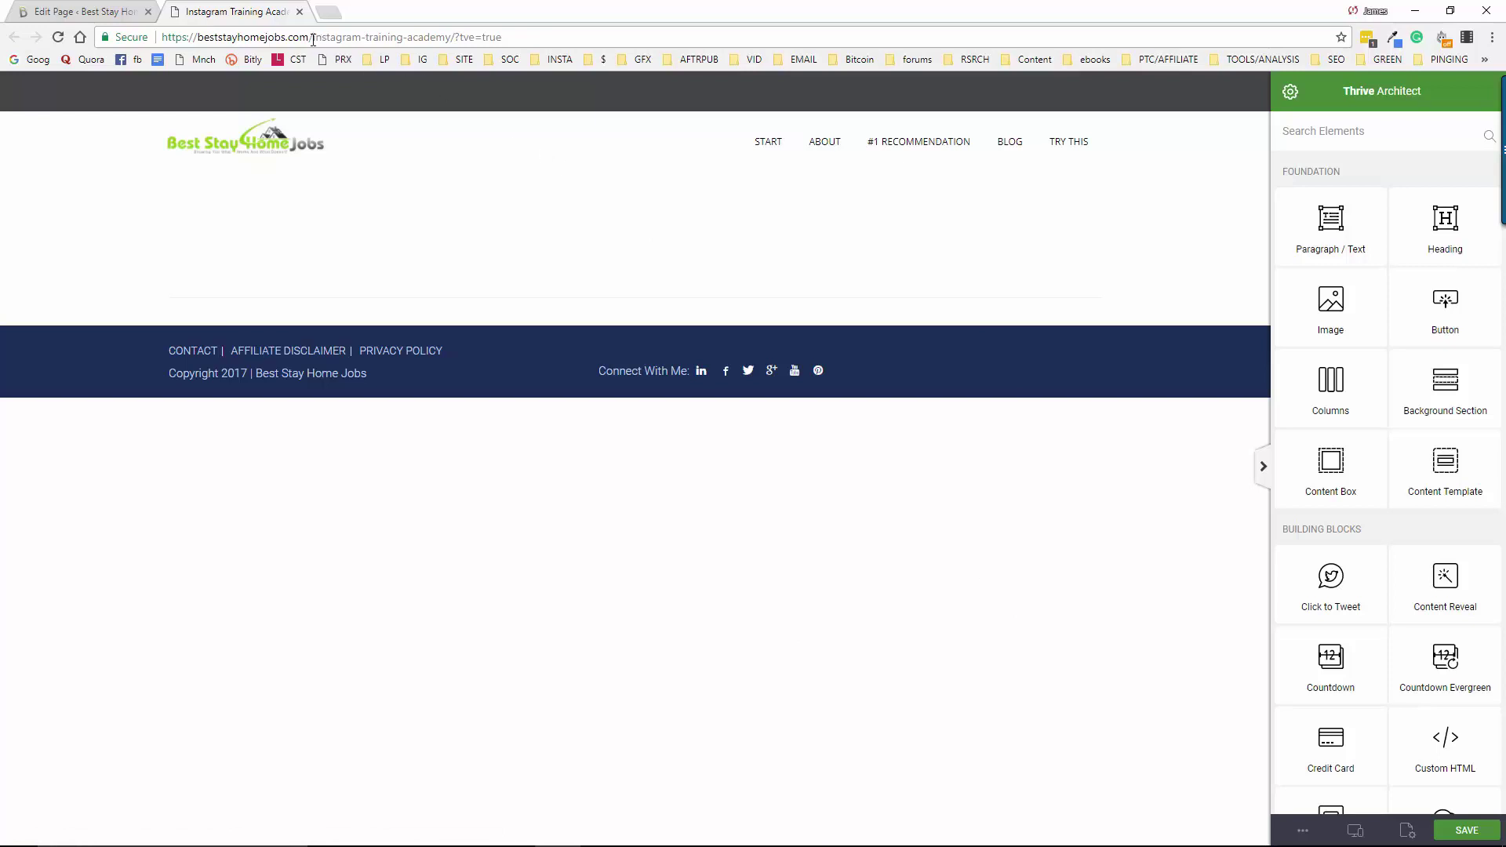
drag(313, 40, 454, 40)
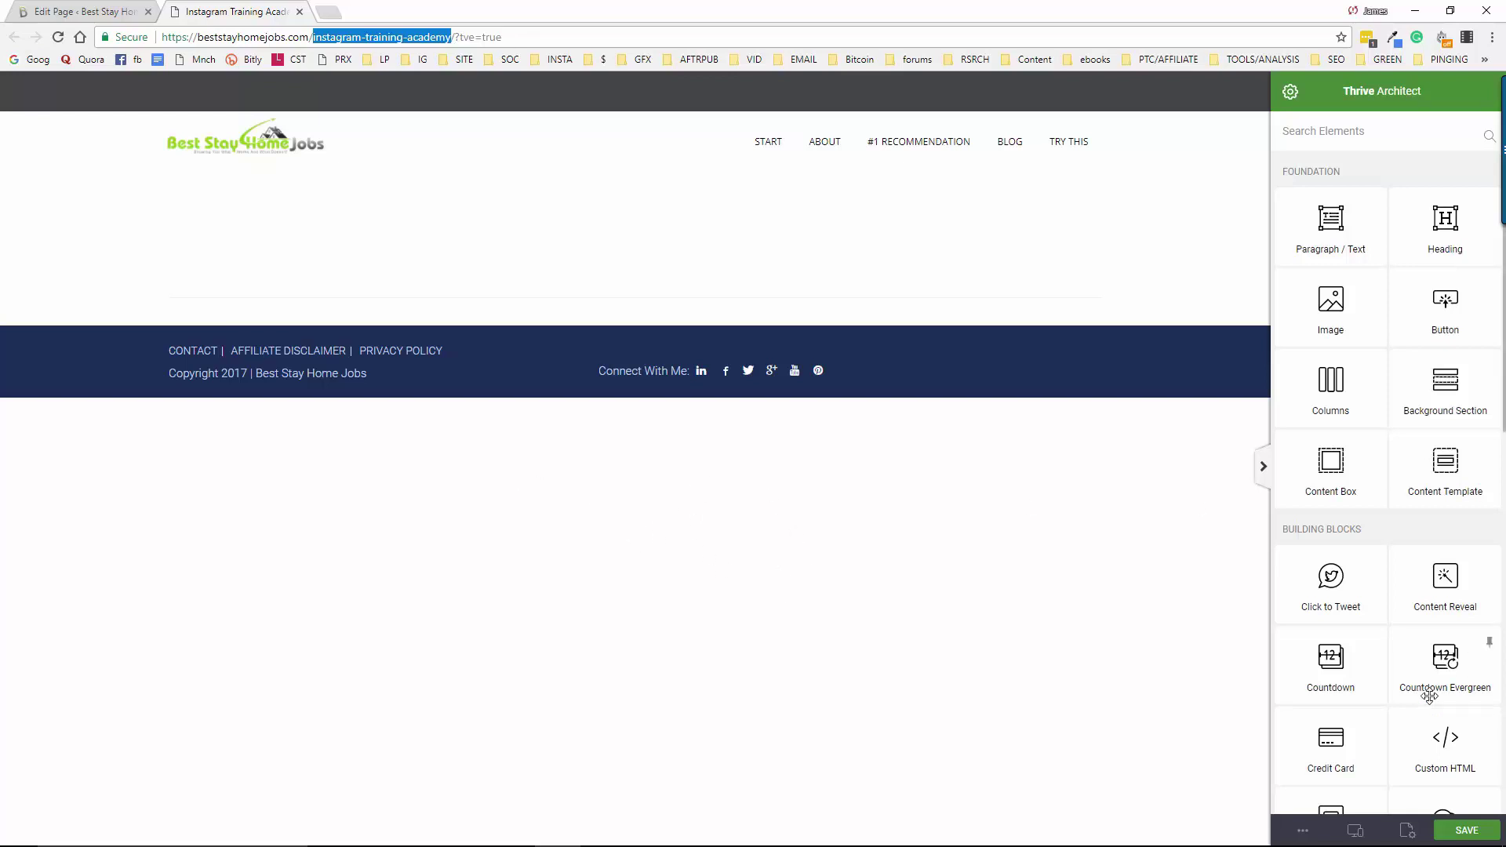
click(1407, 834)
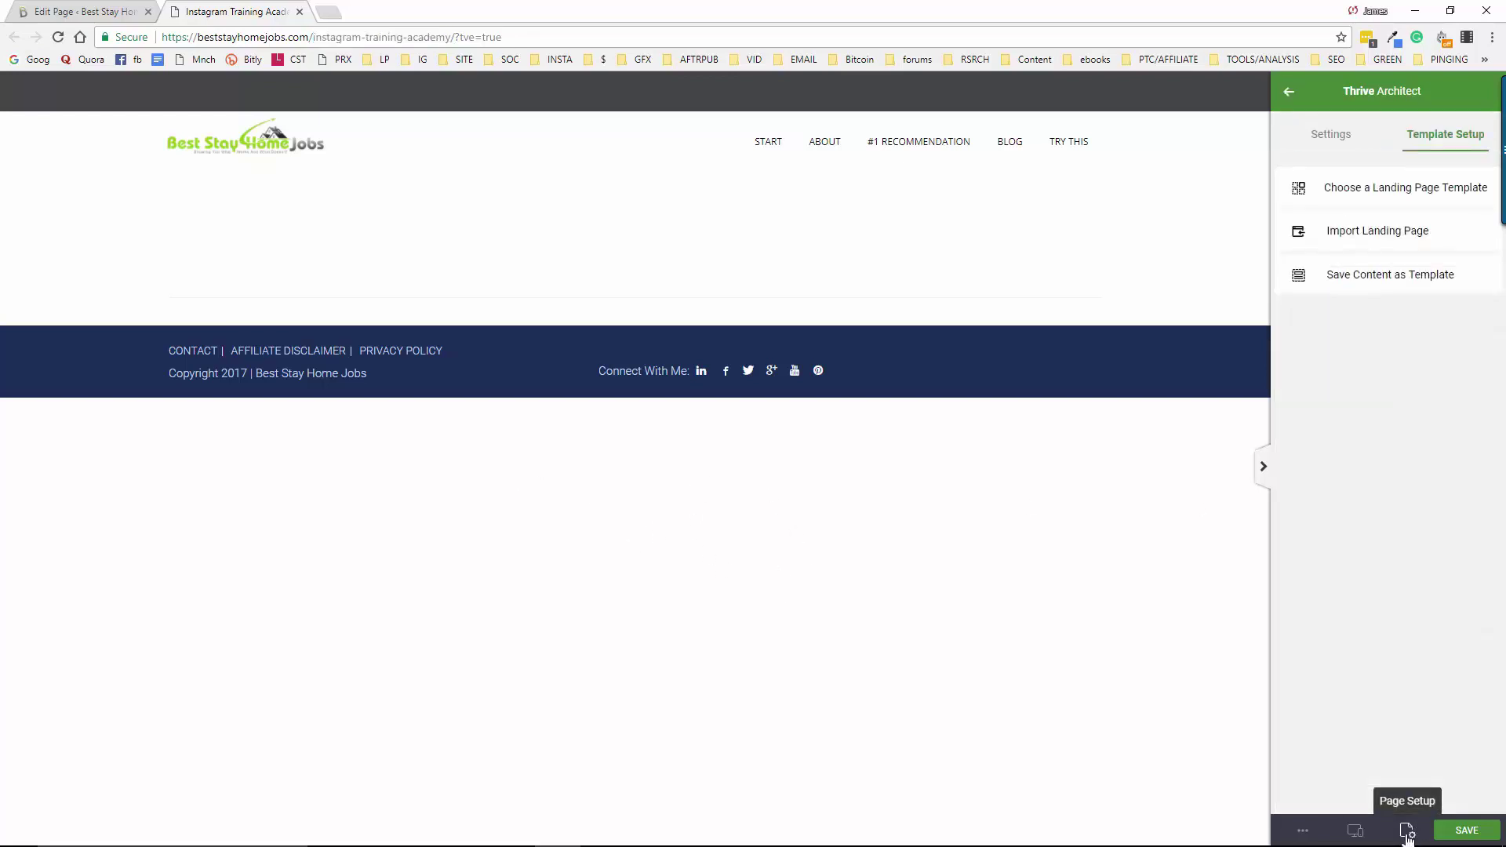
Bring up the landing page template gallery and browse the available templates
click(1375, 196)
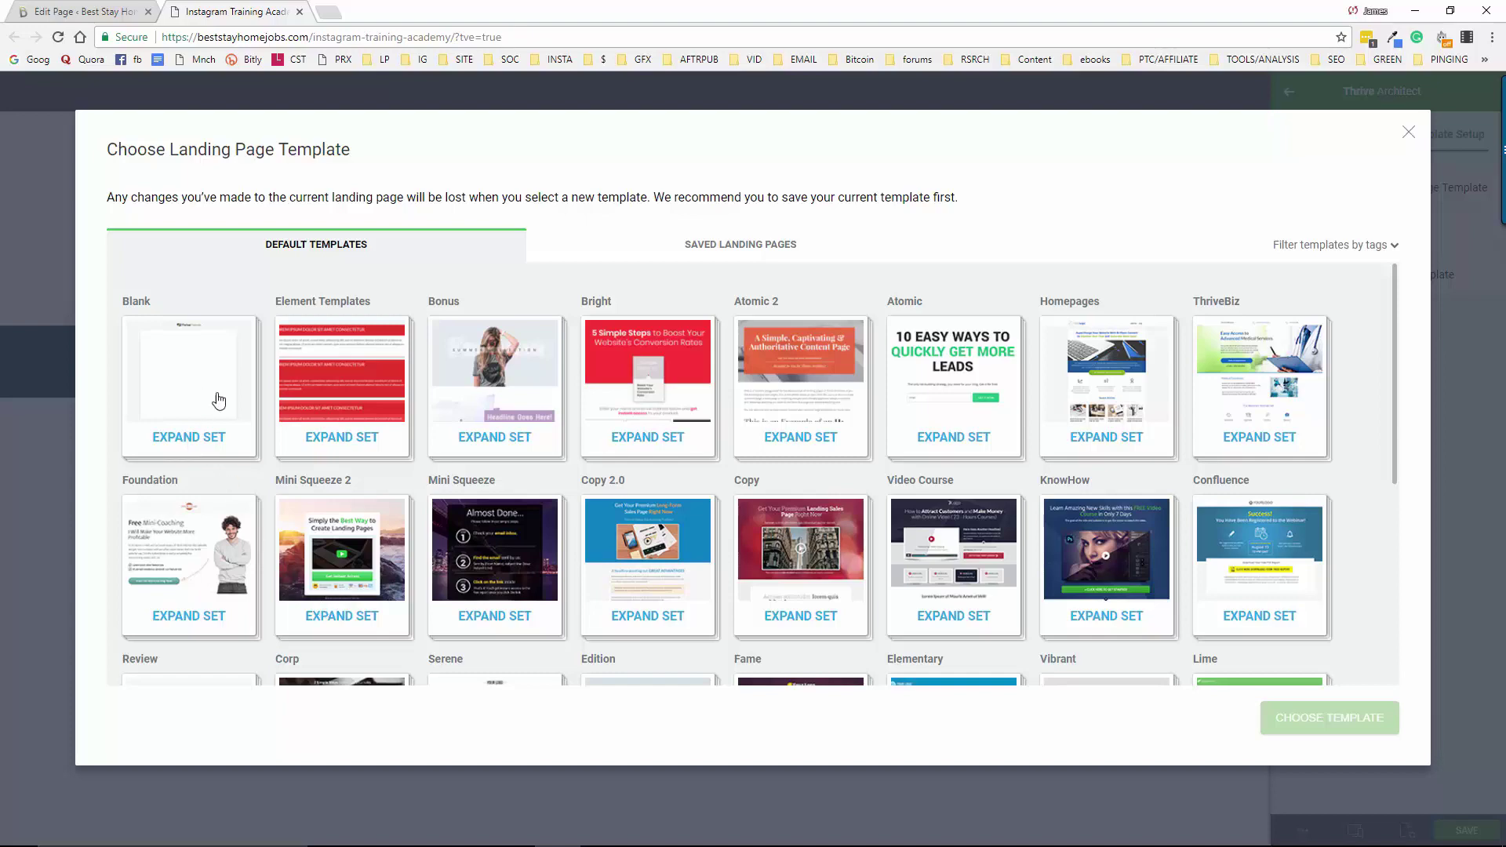
scroll(608, 439, down, 4)
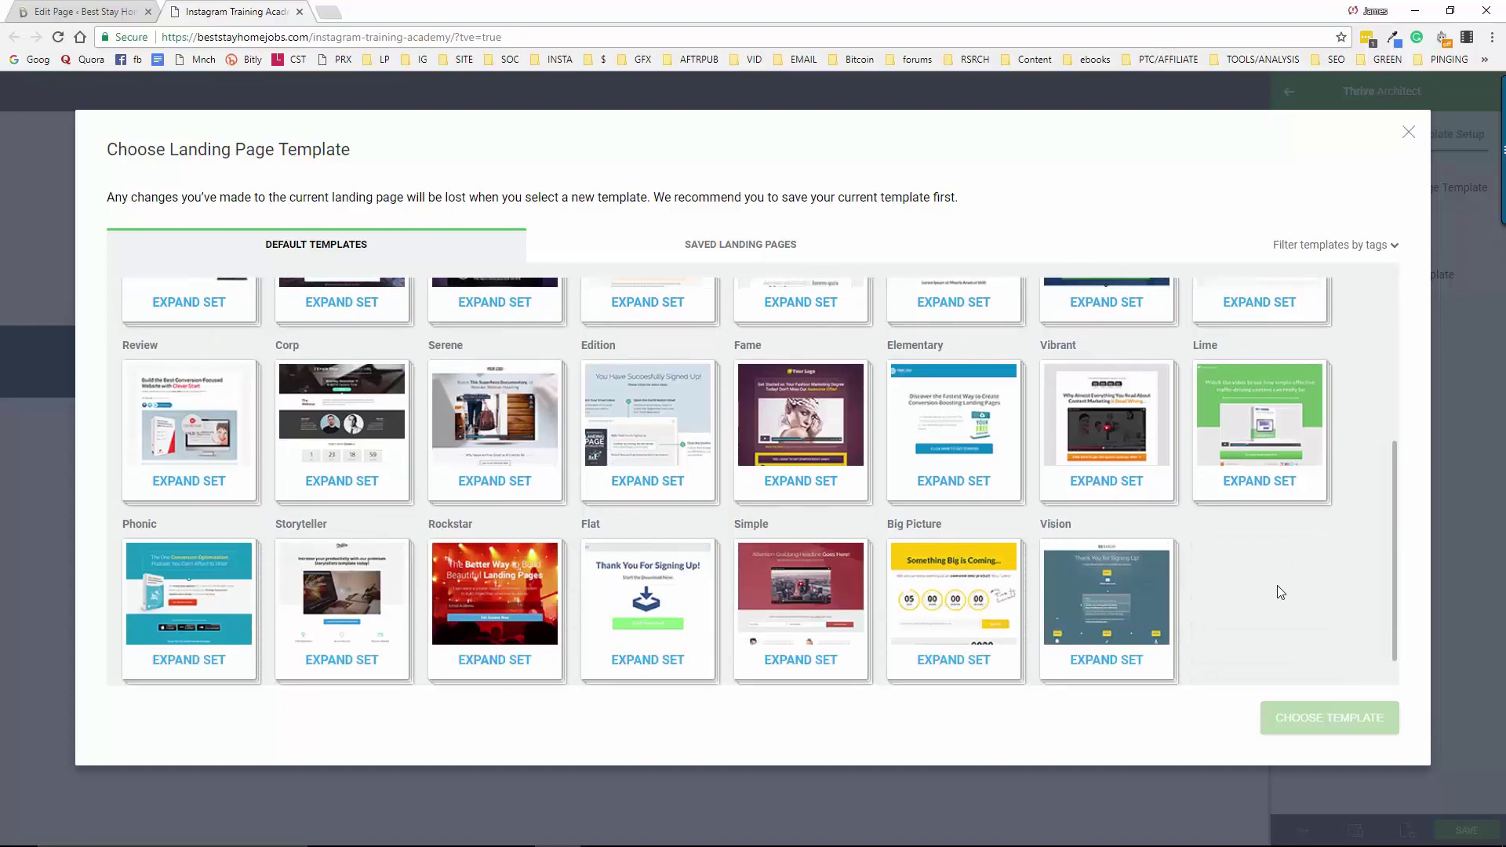
scroll(1236, 598, up, 4)
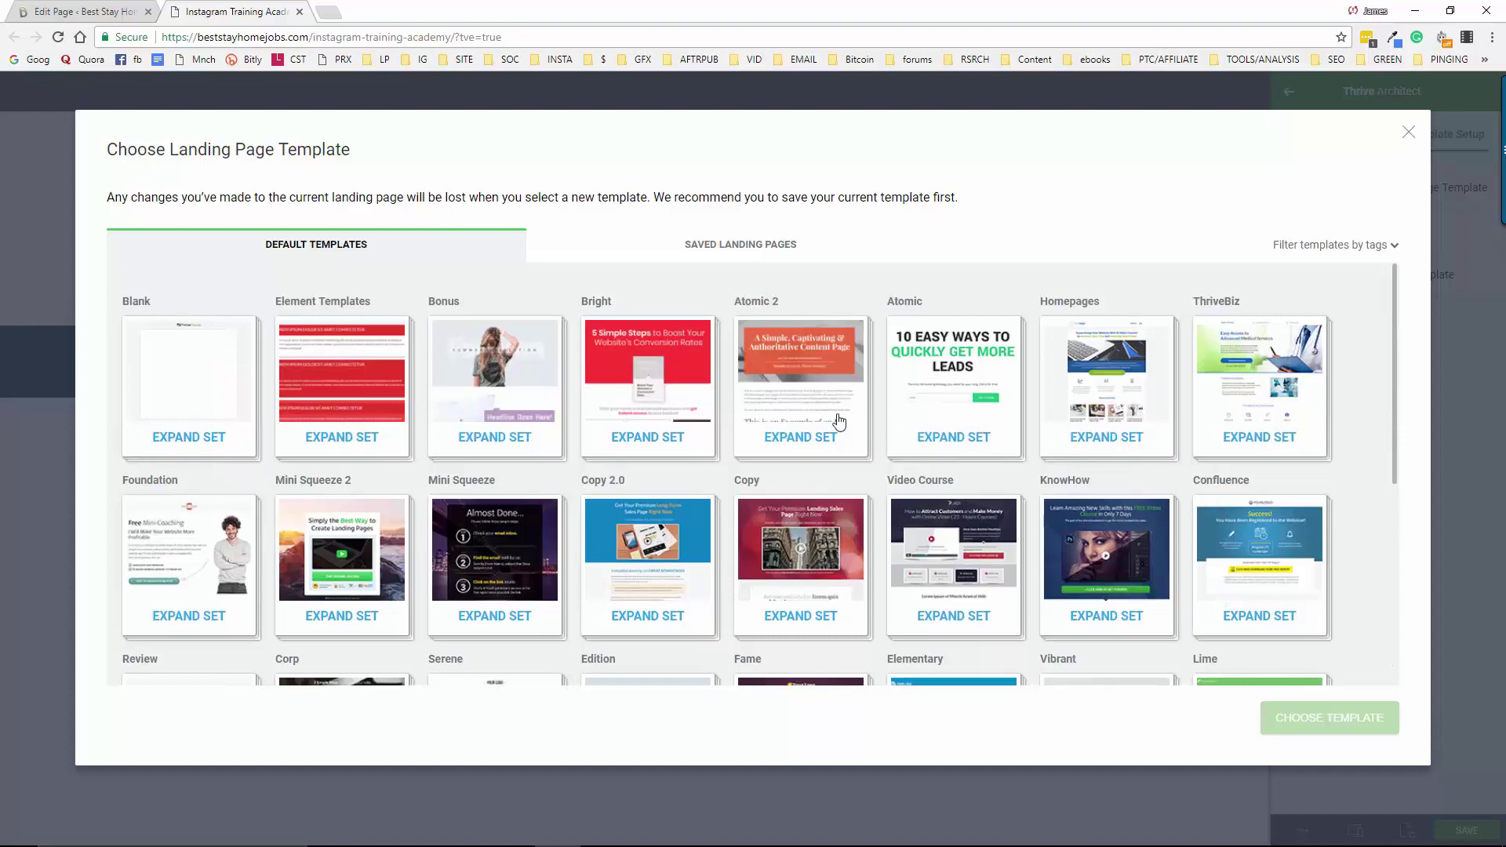
scroll(655, 435, down, 2)
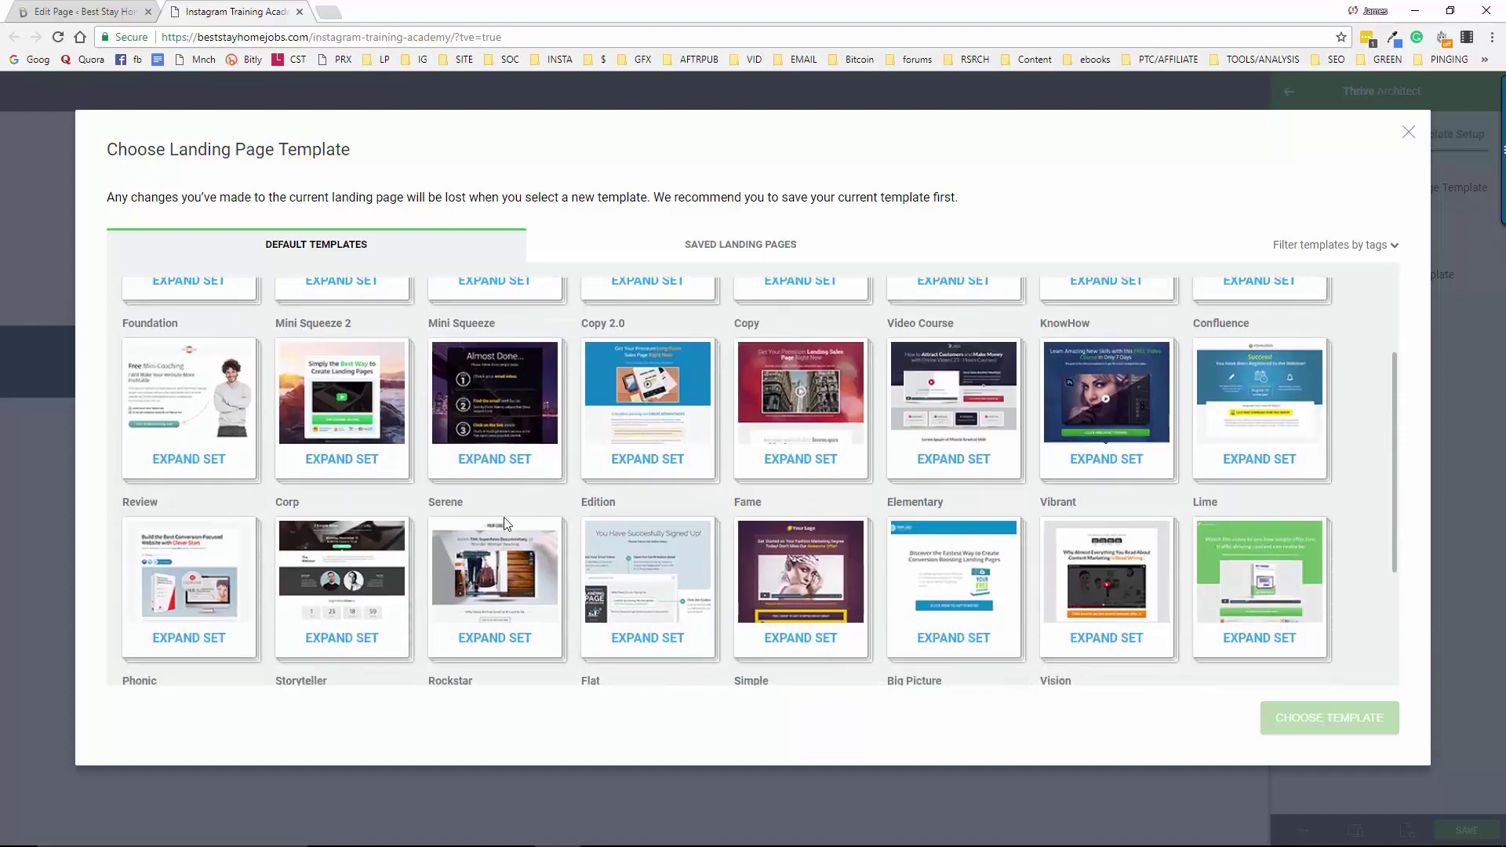
scroll(946, 511, down, 2)
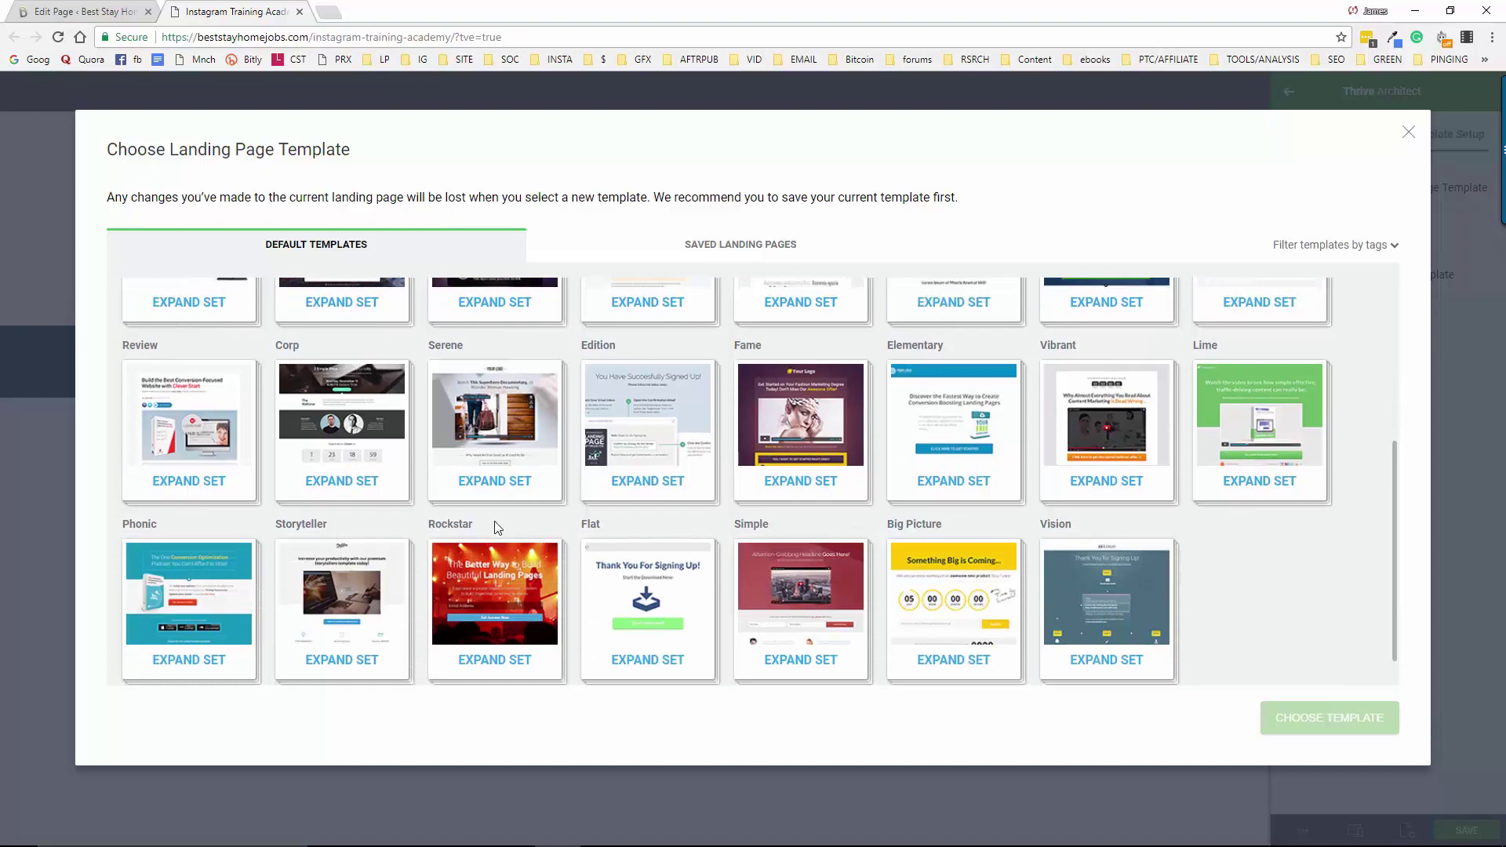
scroll(495, 527, up, 4)
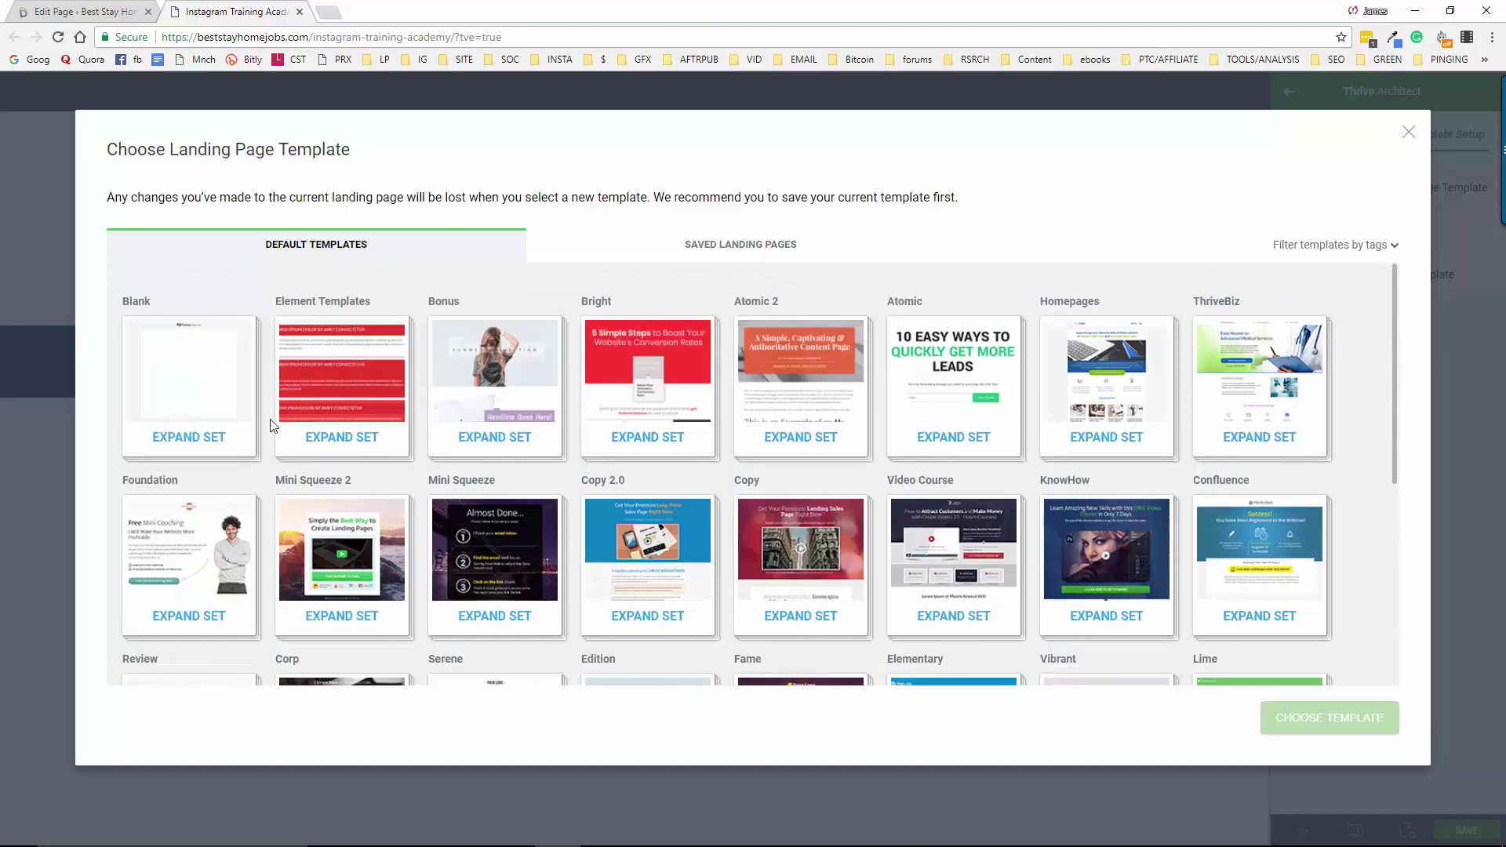
Filter templates by tag, trying 1-step first, then settling on lead generation
click(1321, 246)
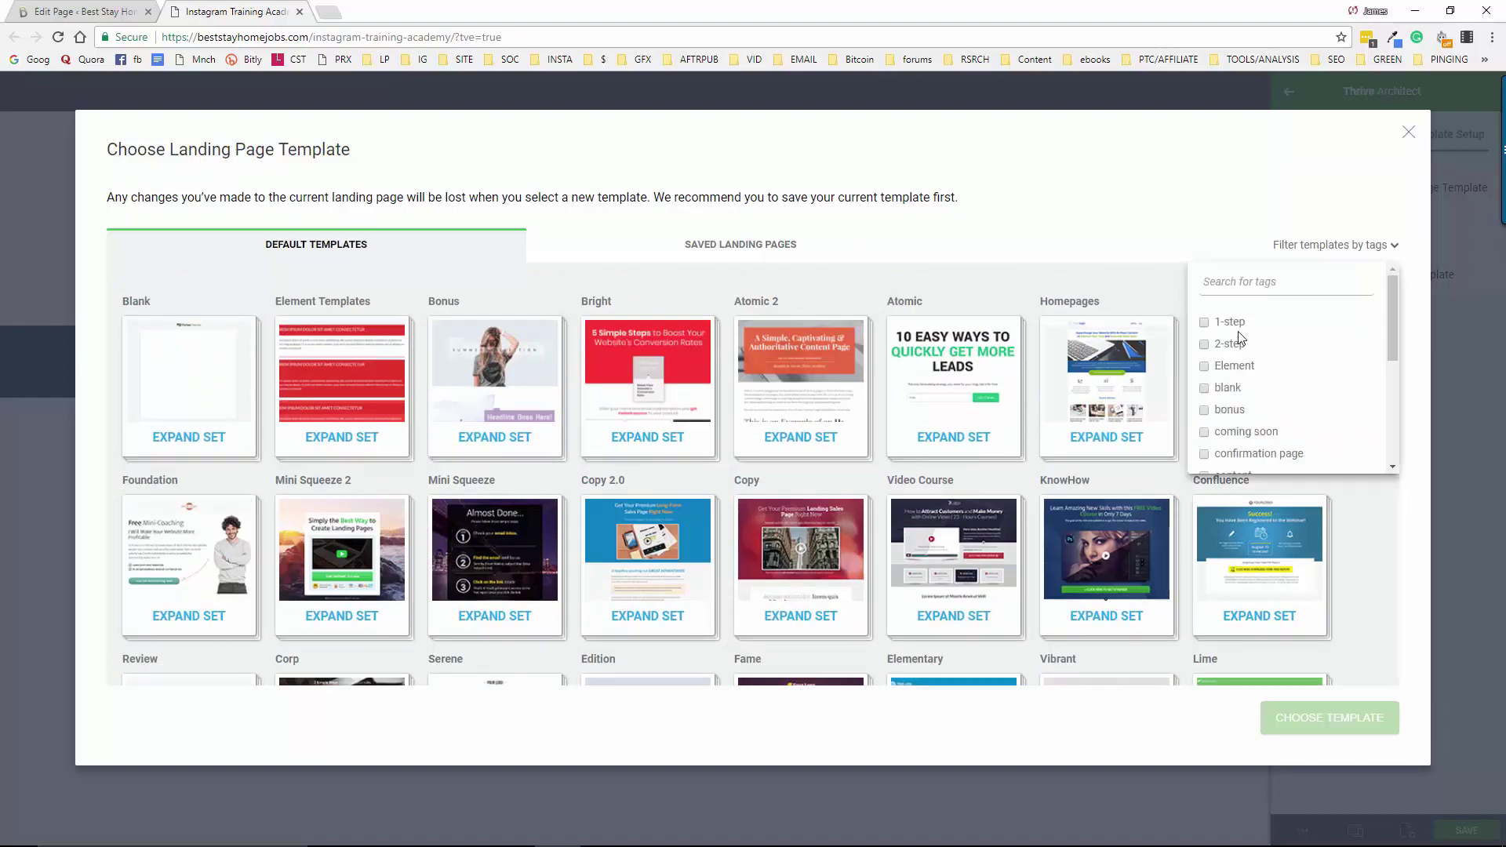
click(1205, 323)
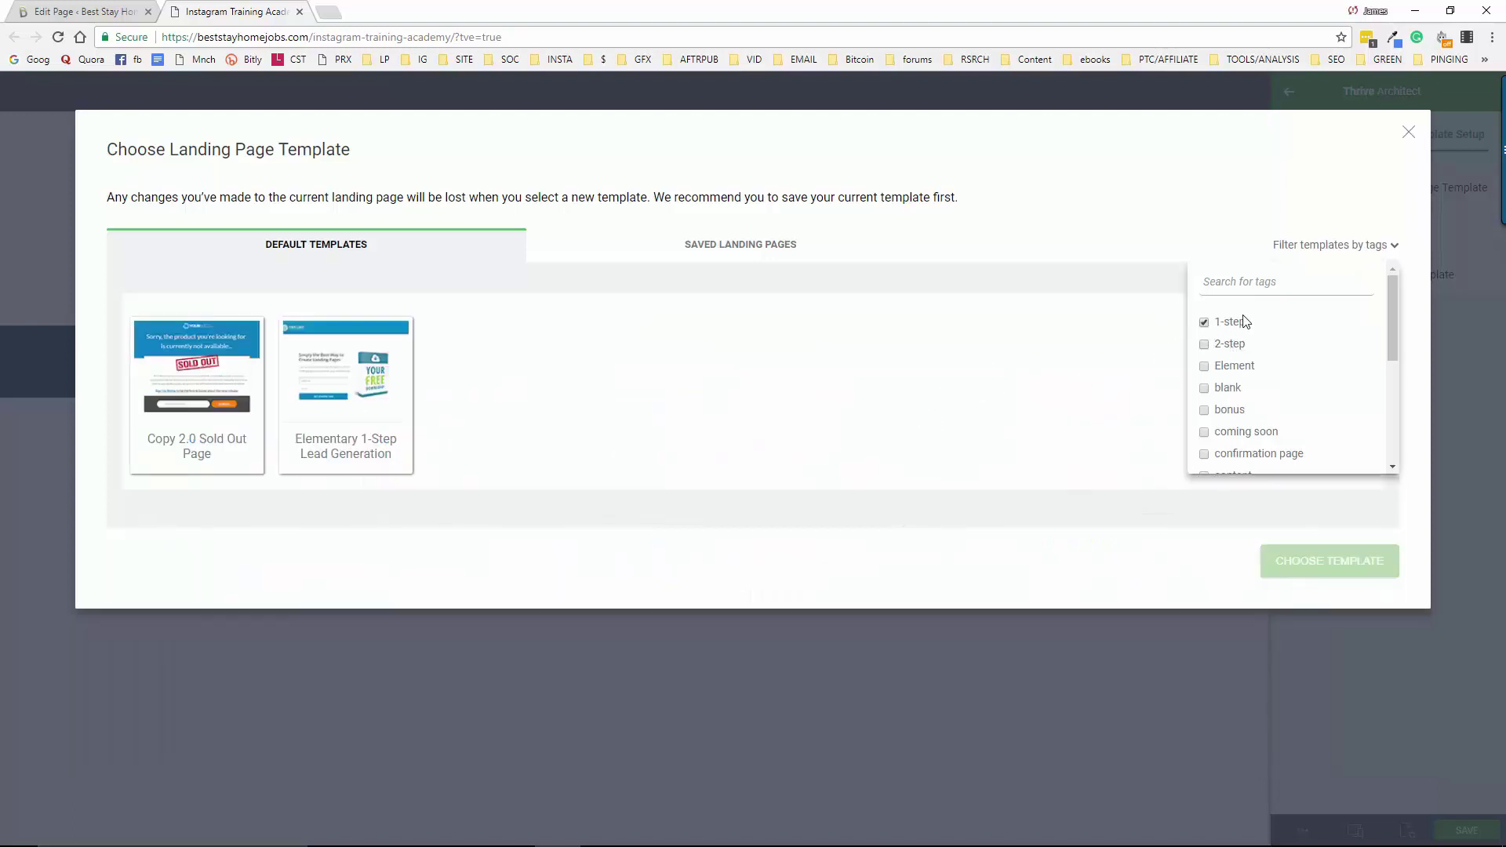
click(1205, 323)
scroll(1226, 444, down, 1)
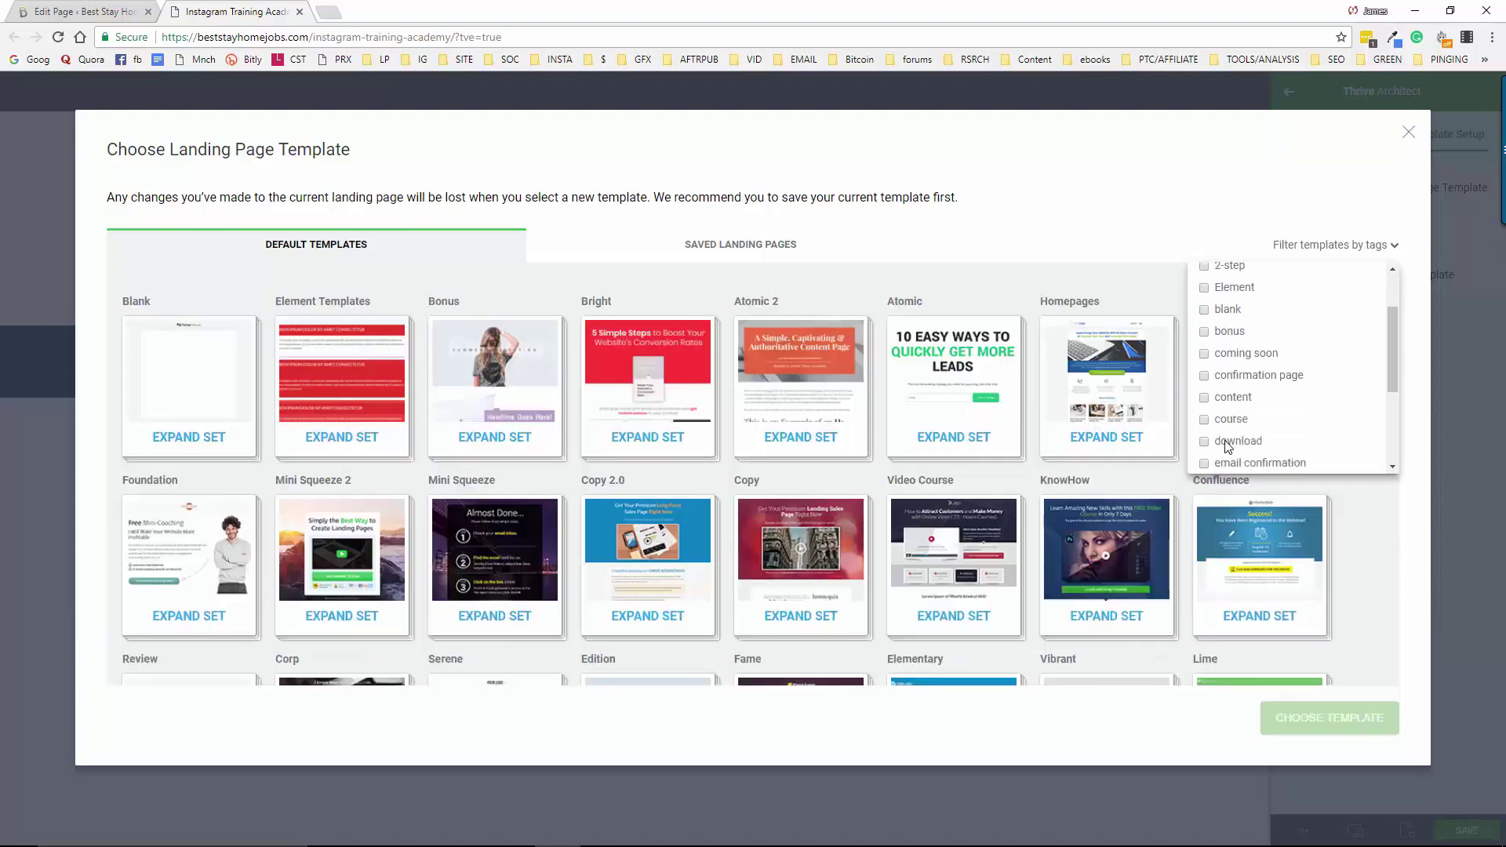
scroll(1226, 446, down, 1)
scroll(1226, 435, down, 1)
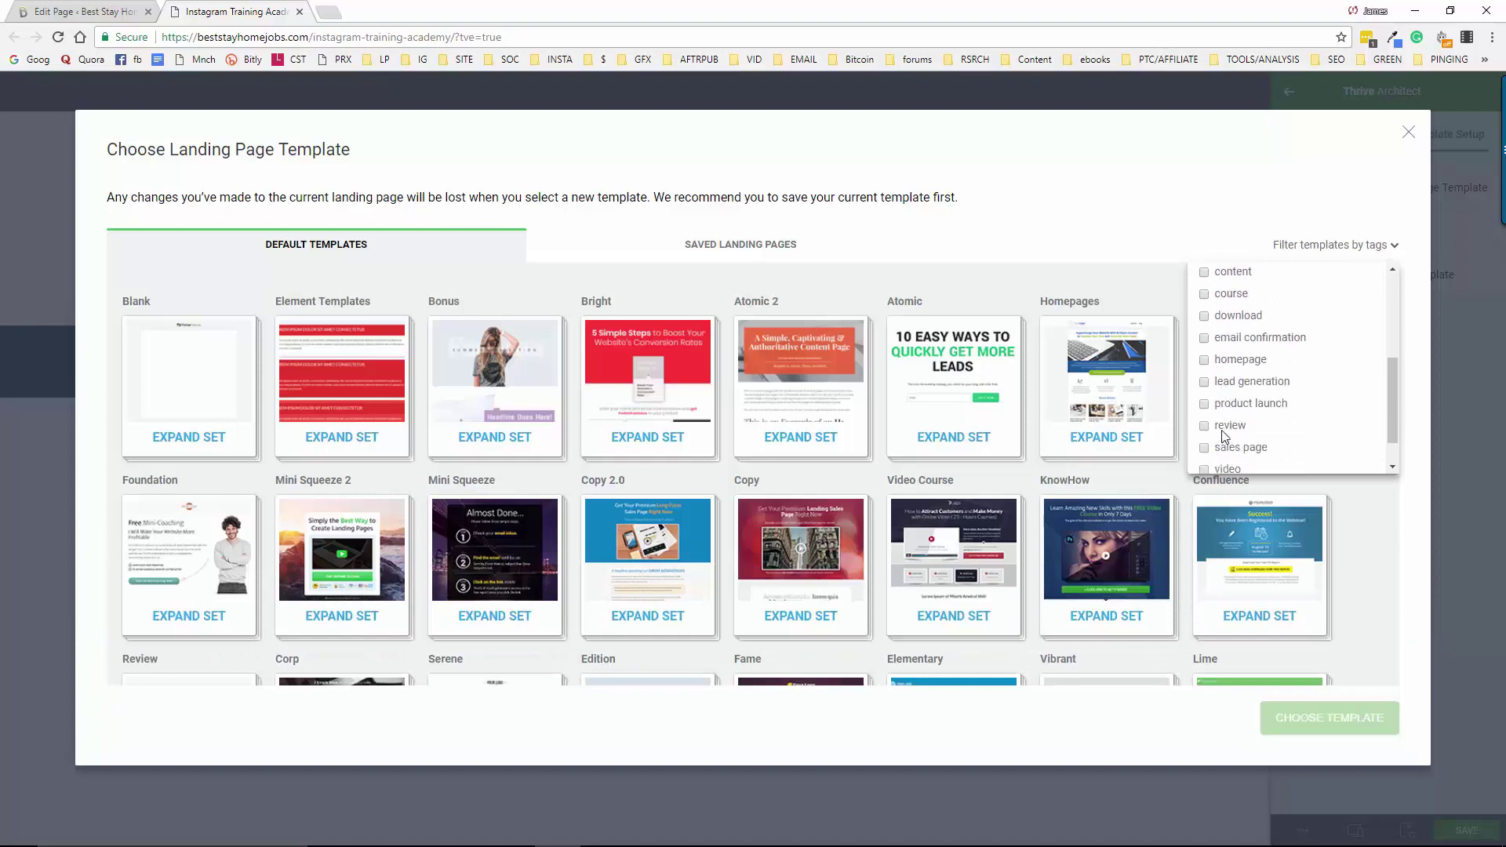
click(1206, 353)
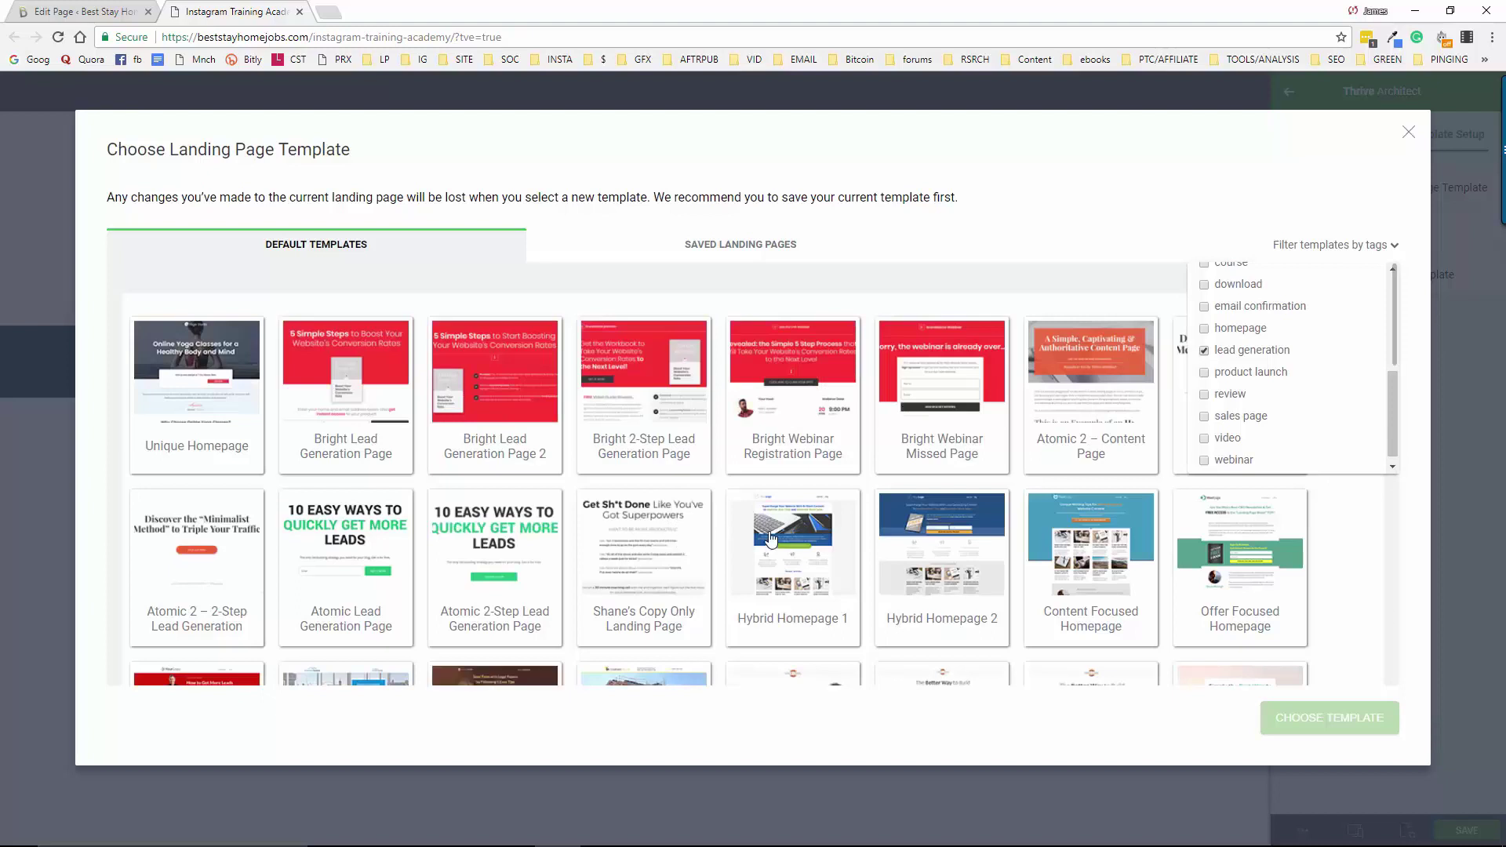
scroll(769, 539, down, 2)
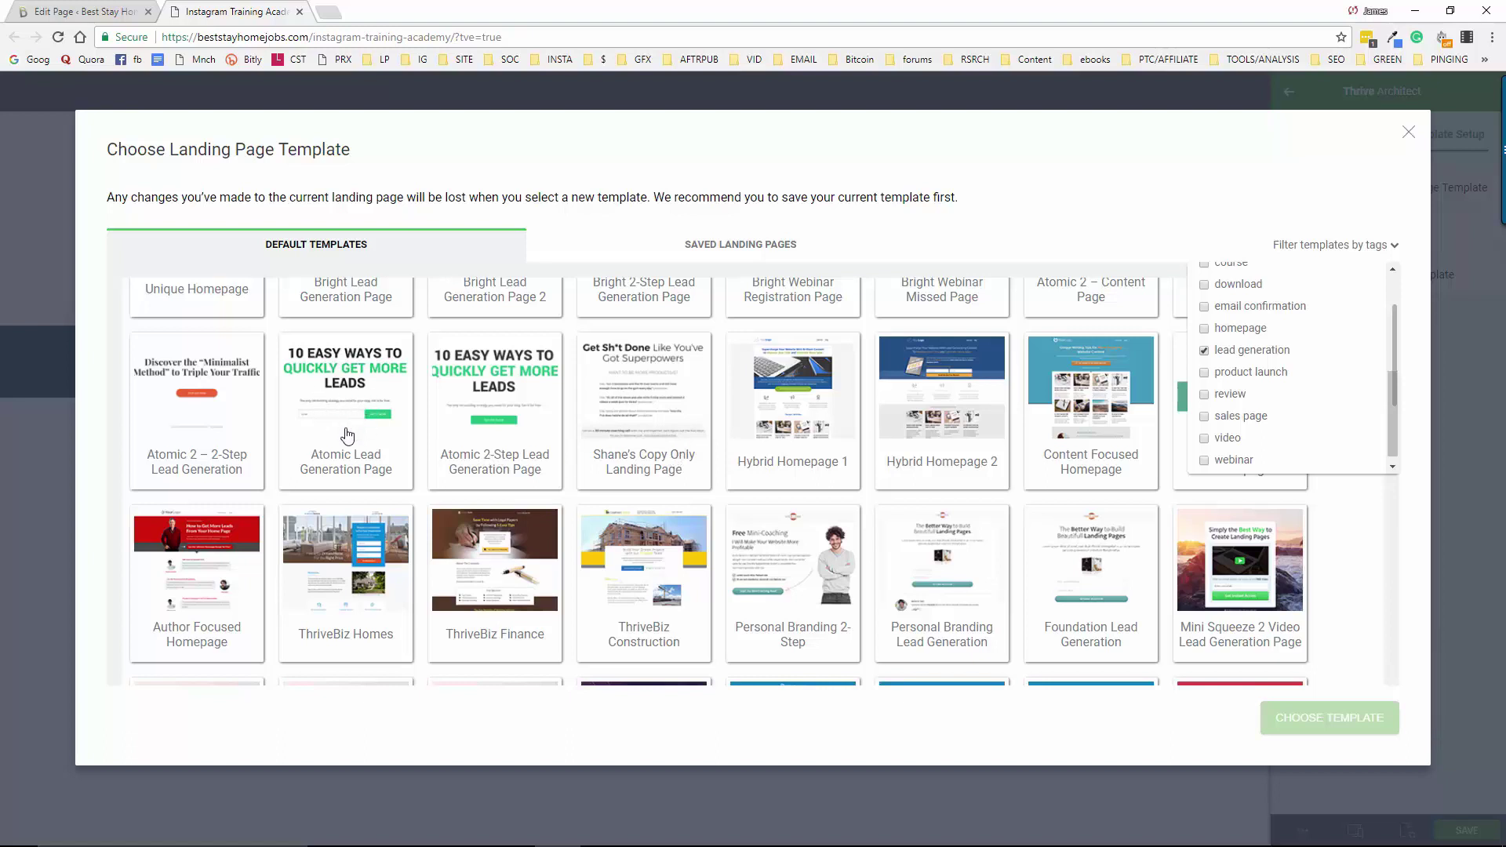
scroll(347, 437, up, 1)
scroll(348, 436, up, 1)
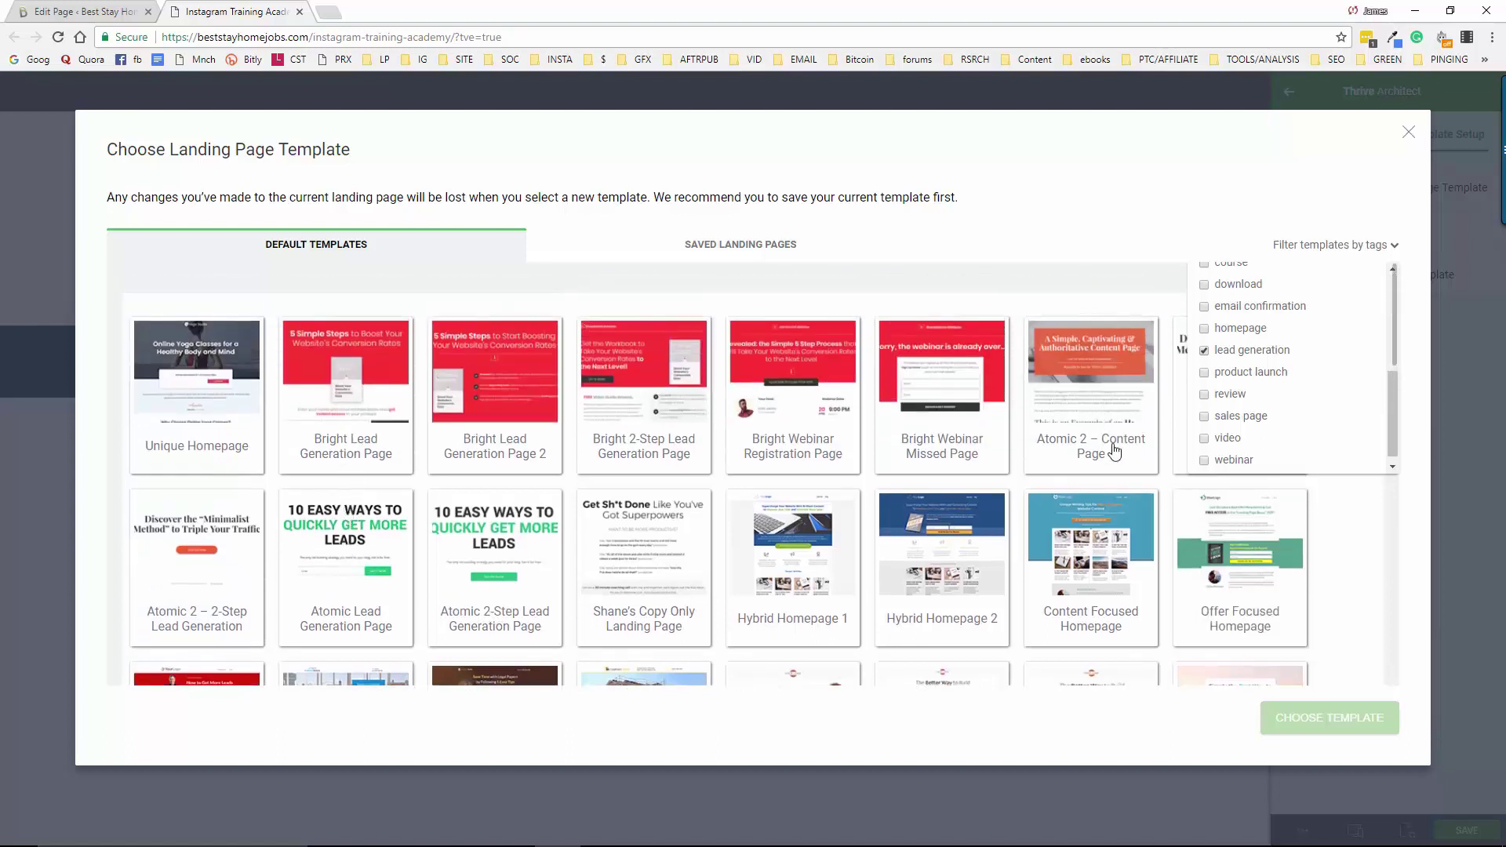
Close the tag filter and apply the Atomic Lead Generation Page template
click(1341, 526)
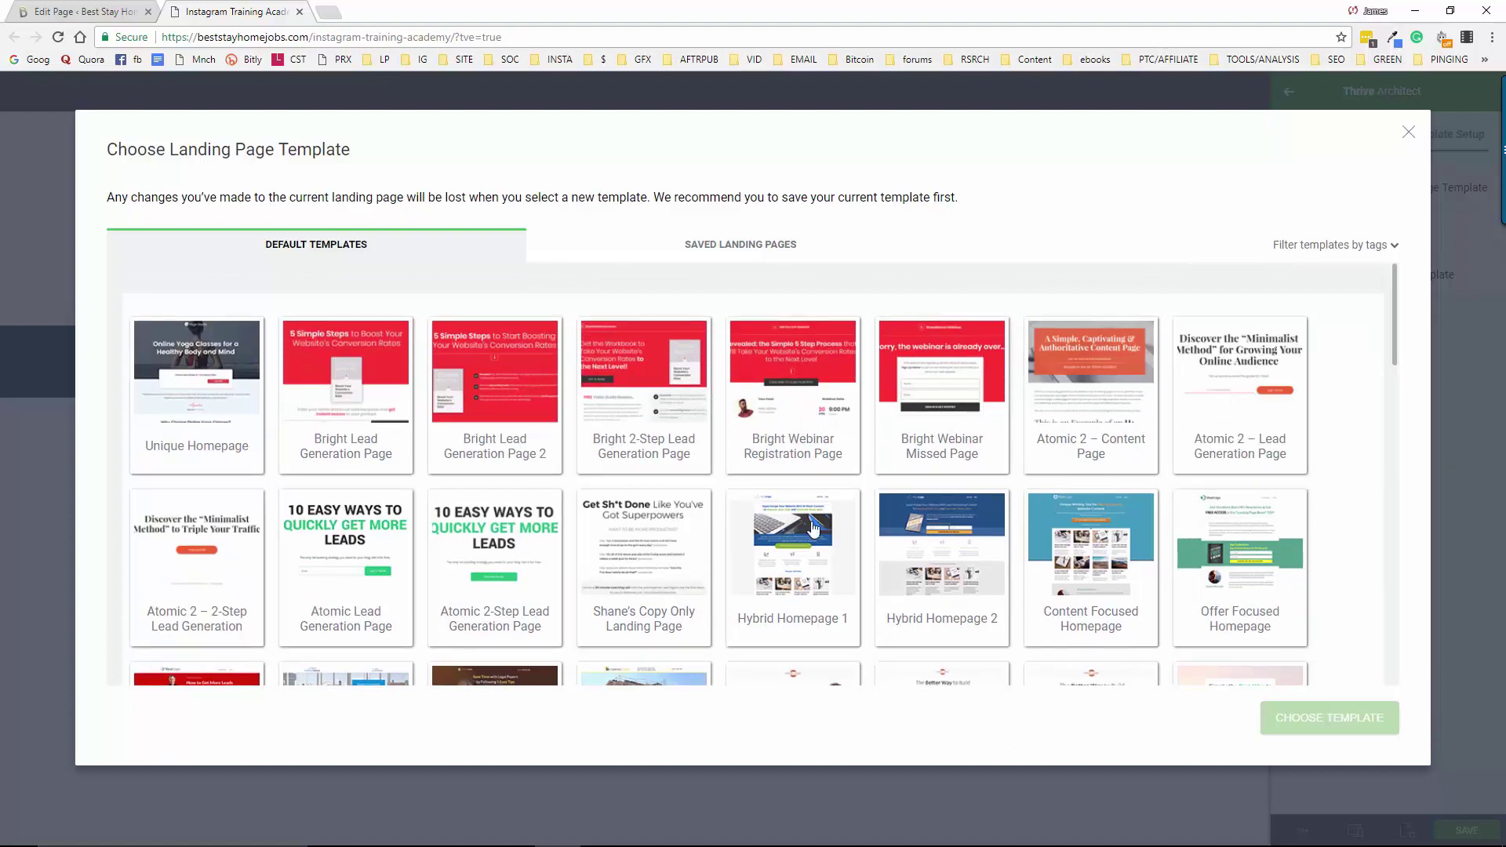
scroll(636, 553, down, 2)
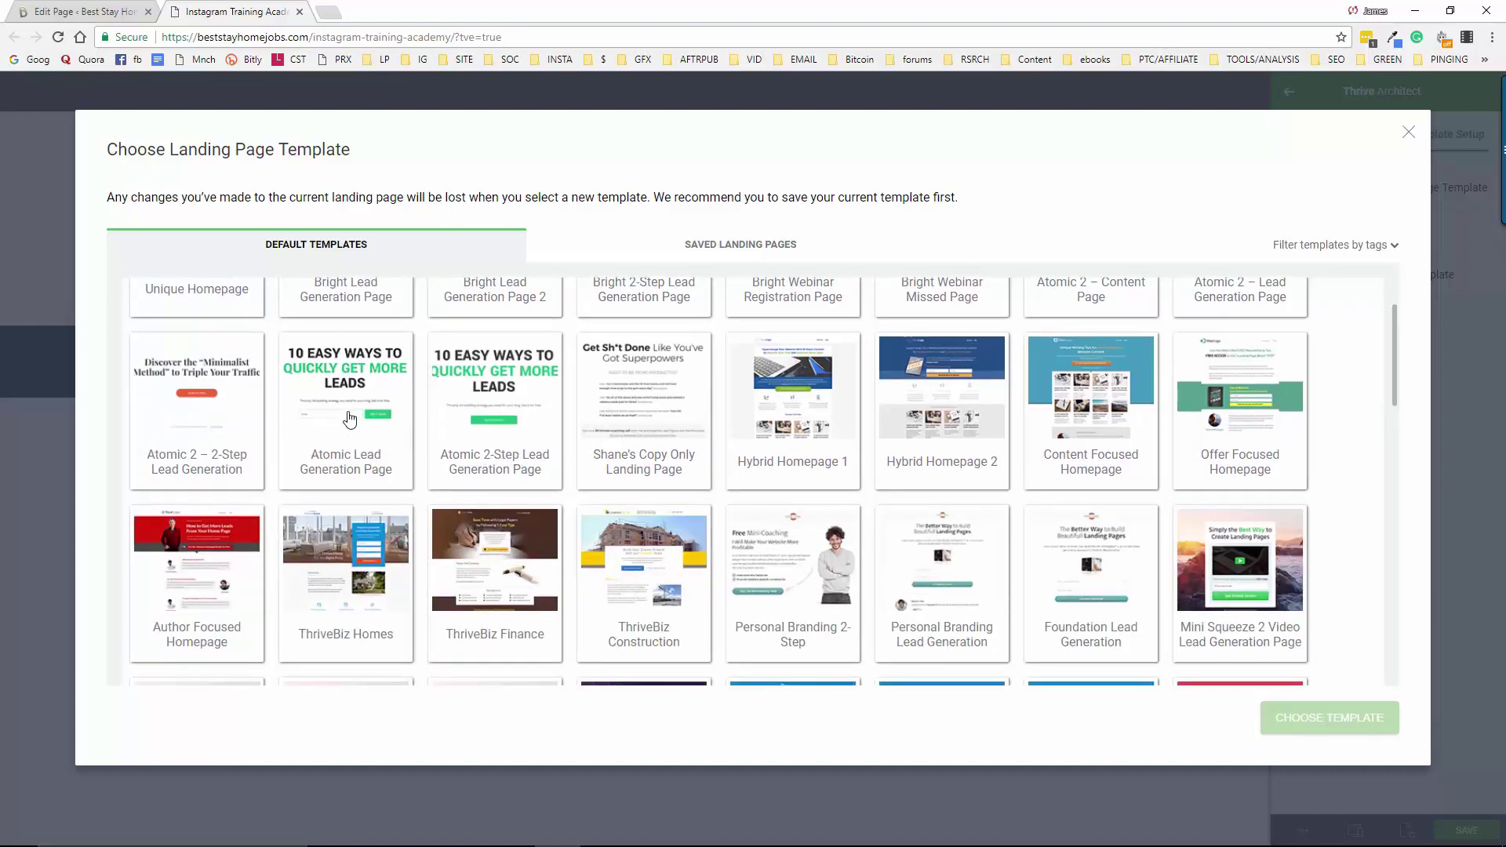
scroll(350, 421, down, 4)
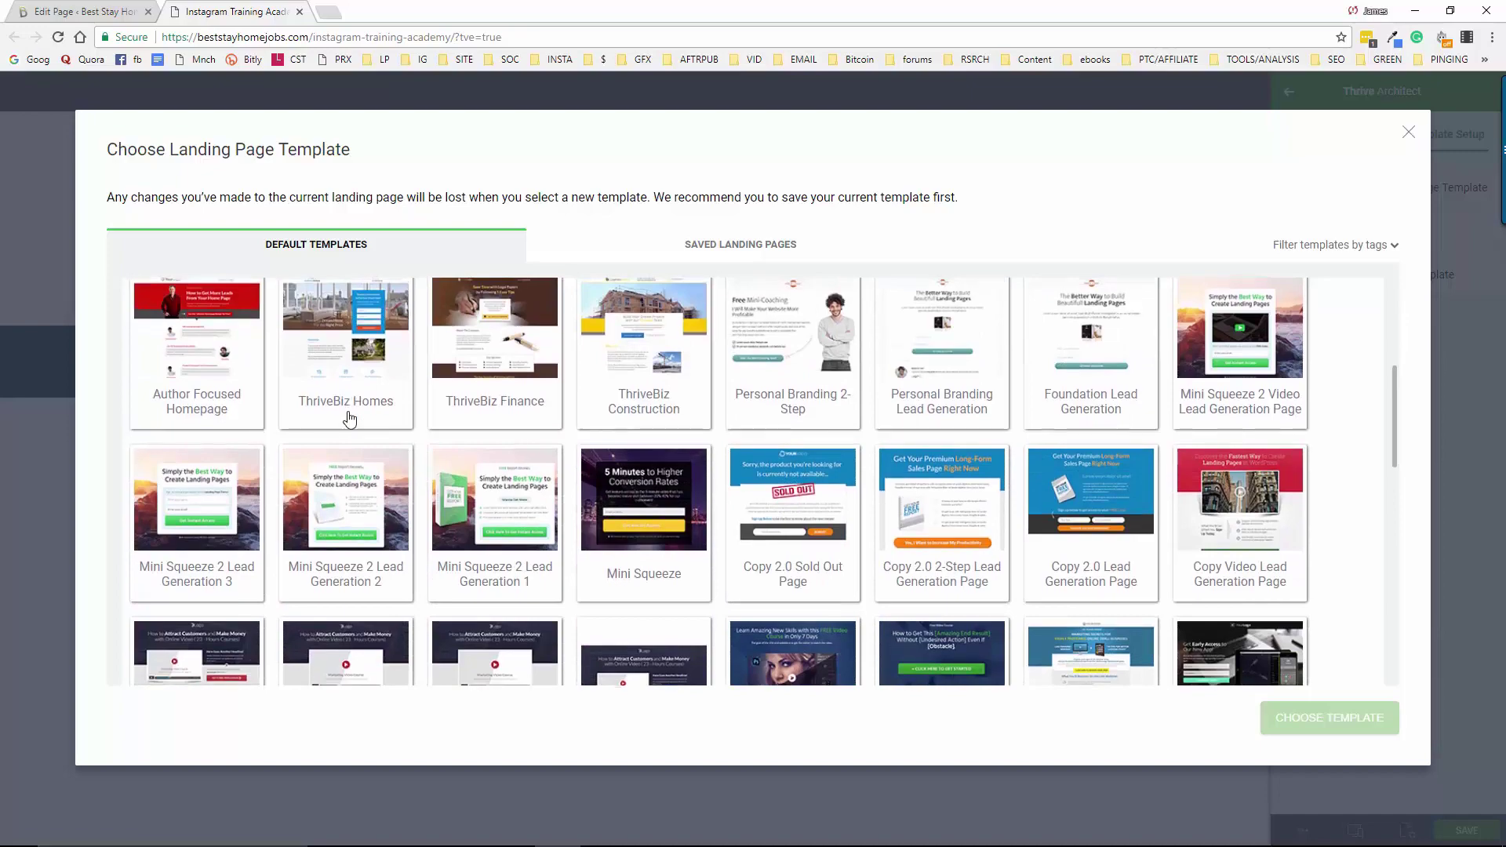
scroll(349, 421, up, 3)
scroll(350, 420, down, 10)
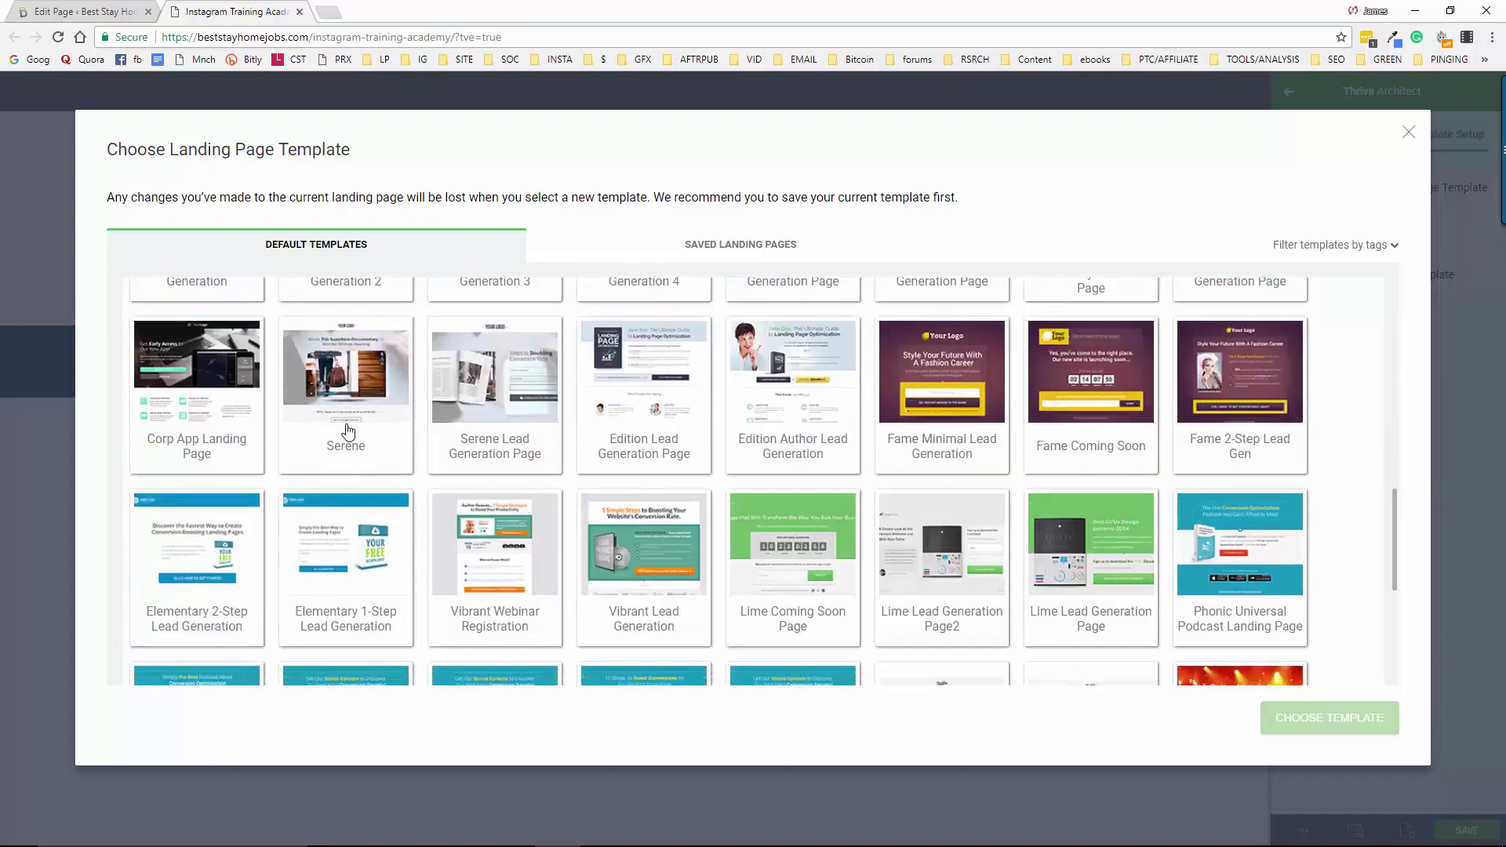
scroll(348, 431, down, 5)
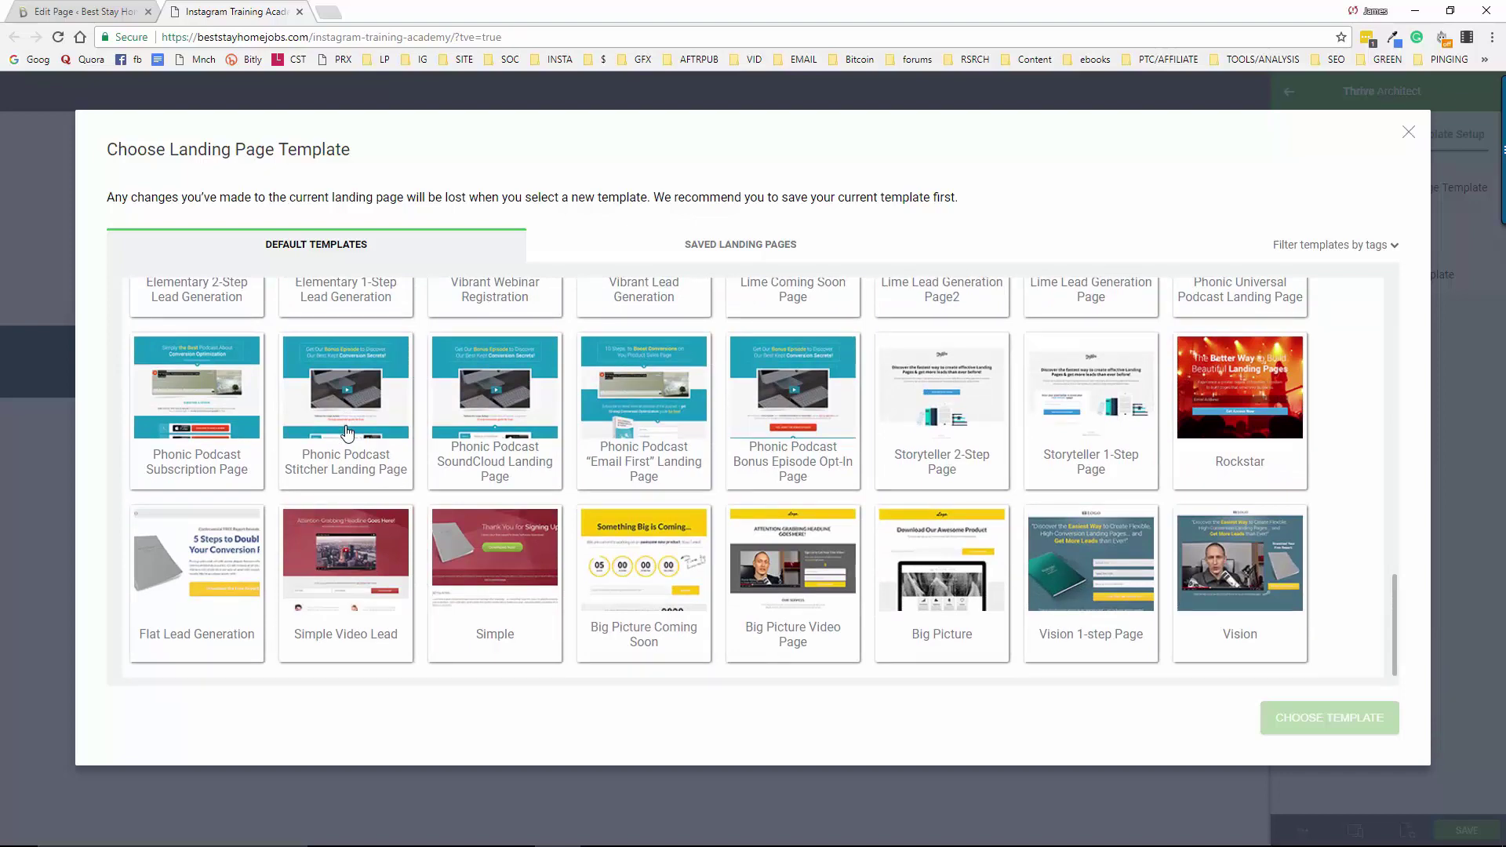
scroll(347, 432, up, 10)
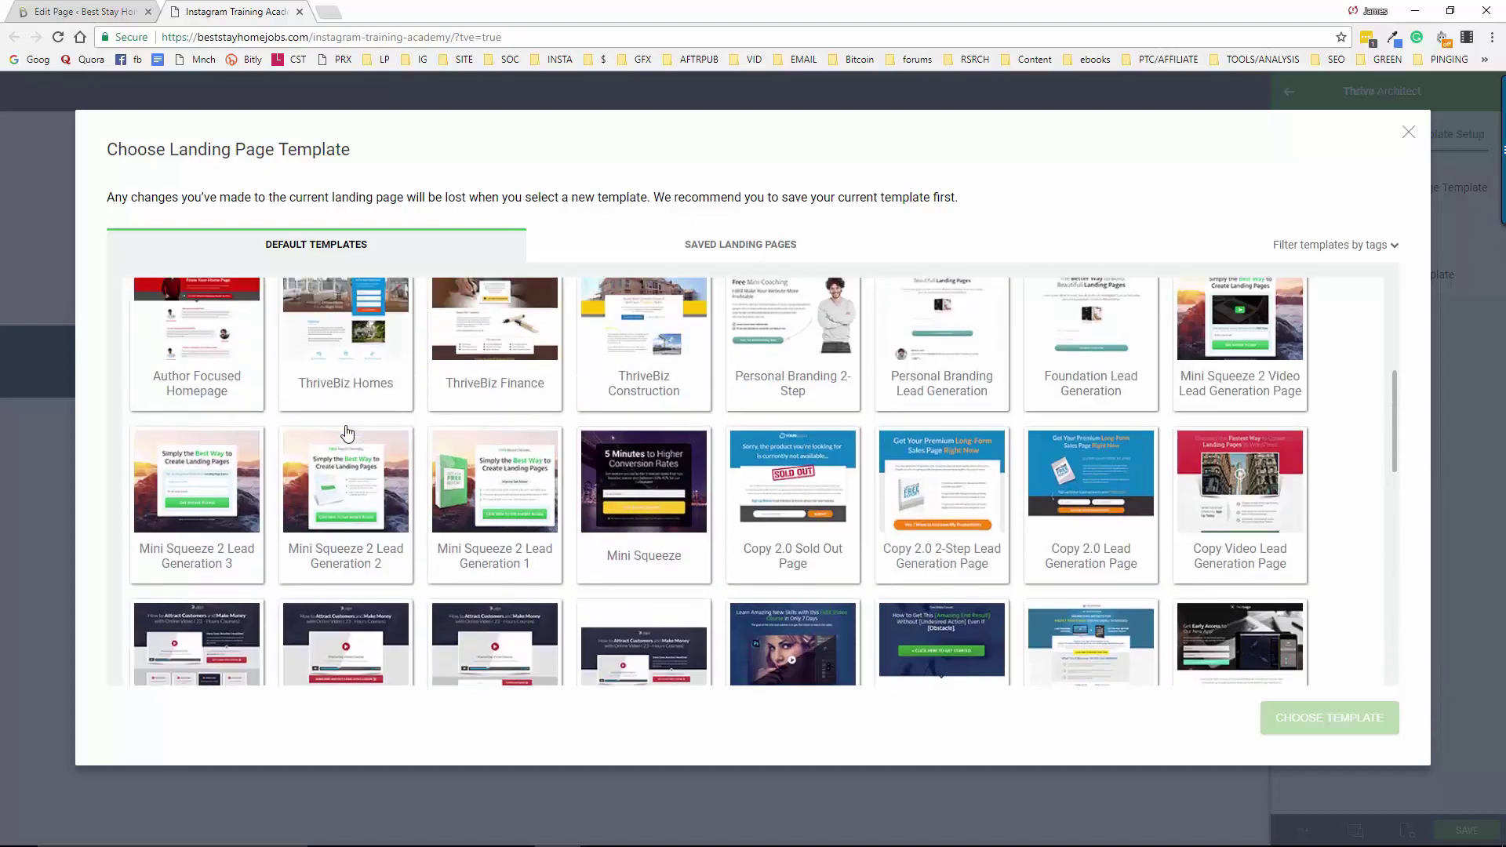
scroll(348, 433, up, 4)
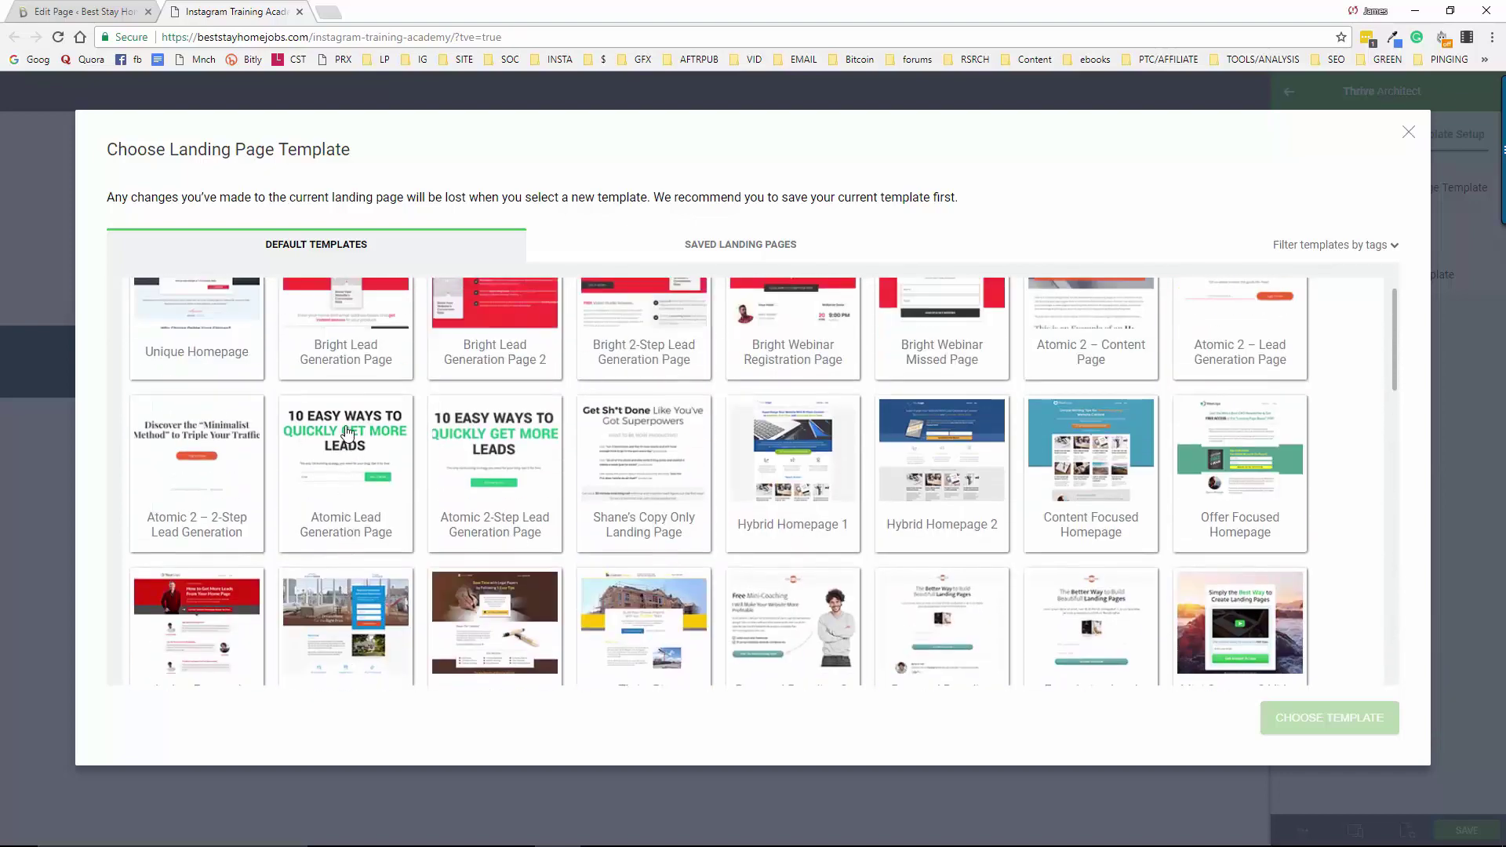
click(360, 485)
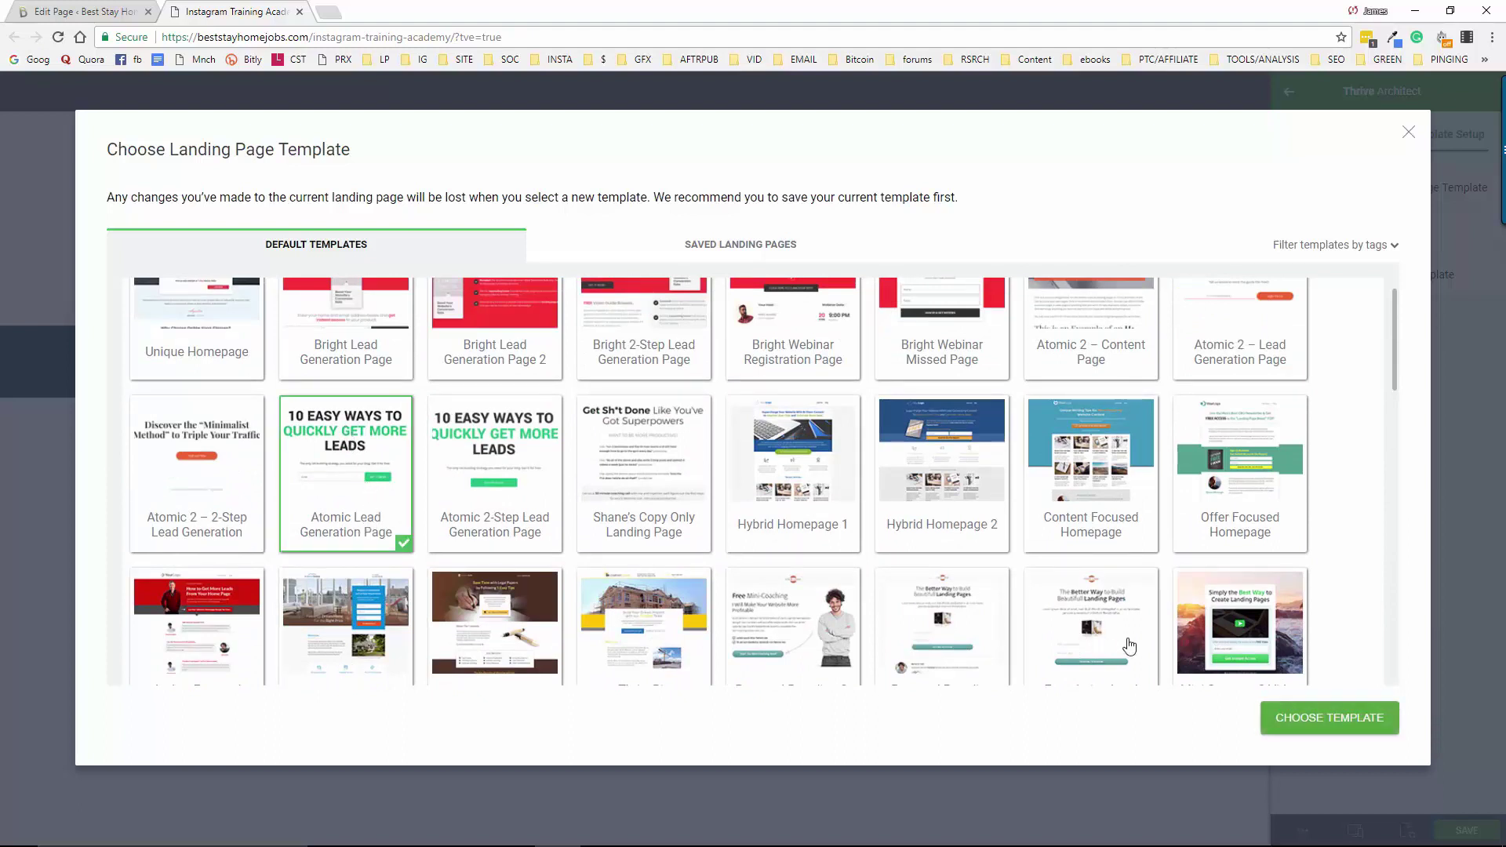
click(1316, 728)
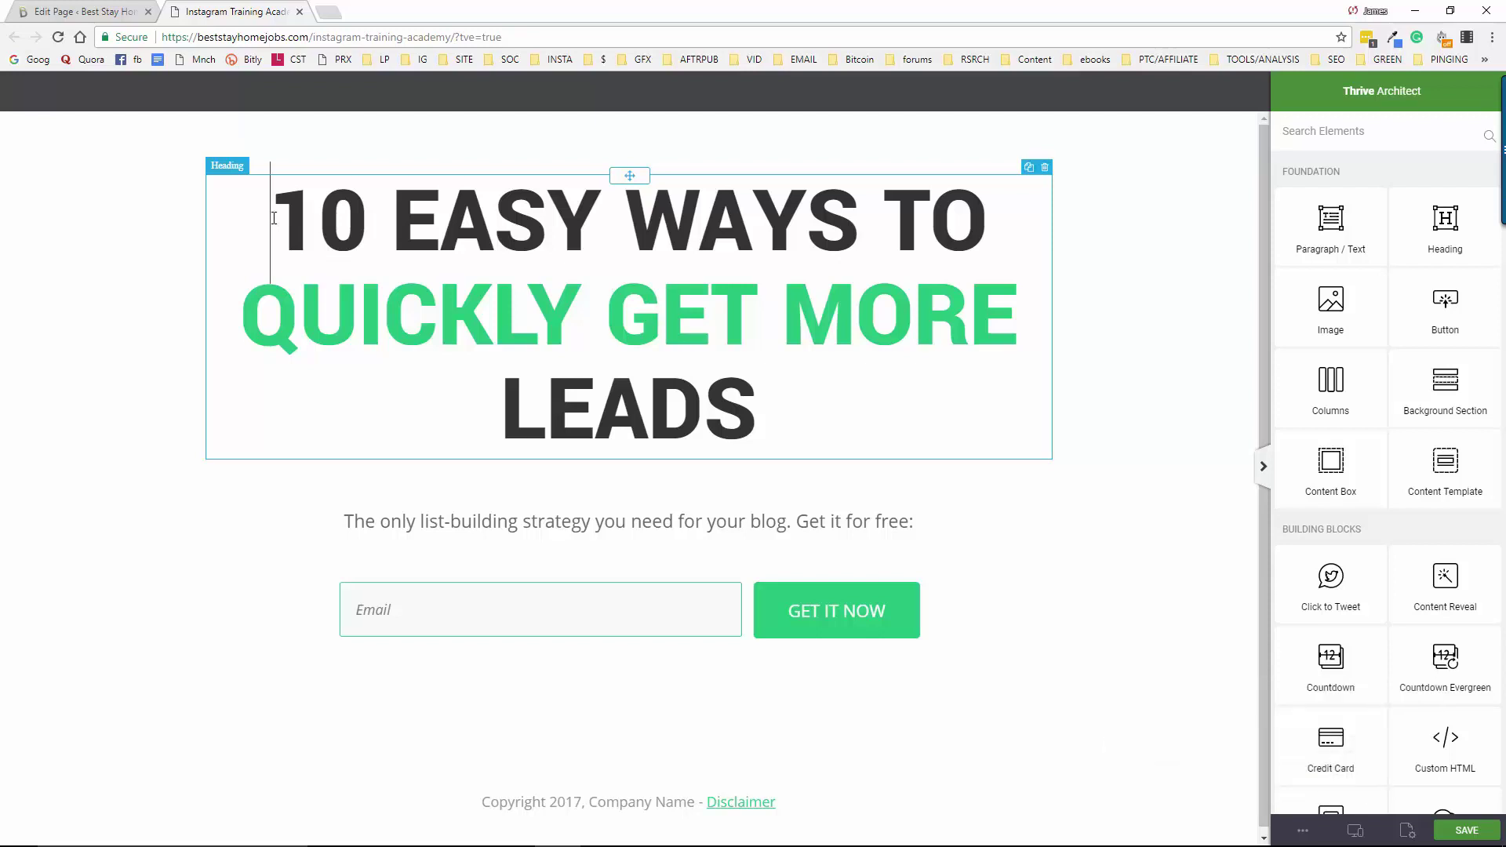
Select the entire '10 Easy Ways to Quickly Get More Leads' headline text
click(272, 220)
drag(272, 219, 760, 403)
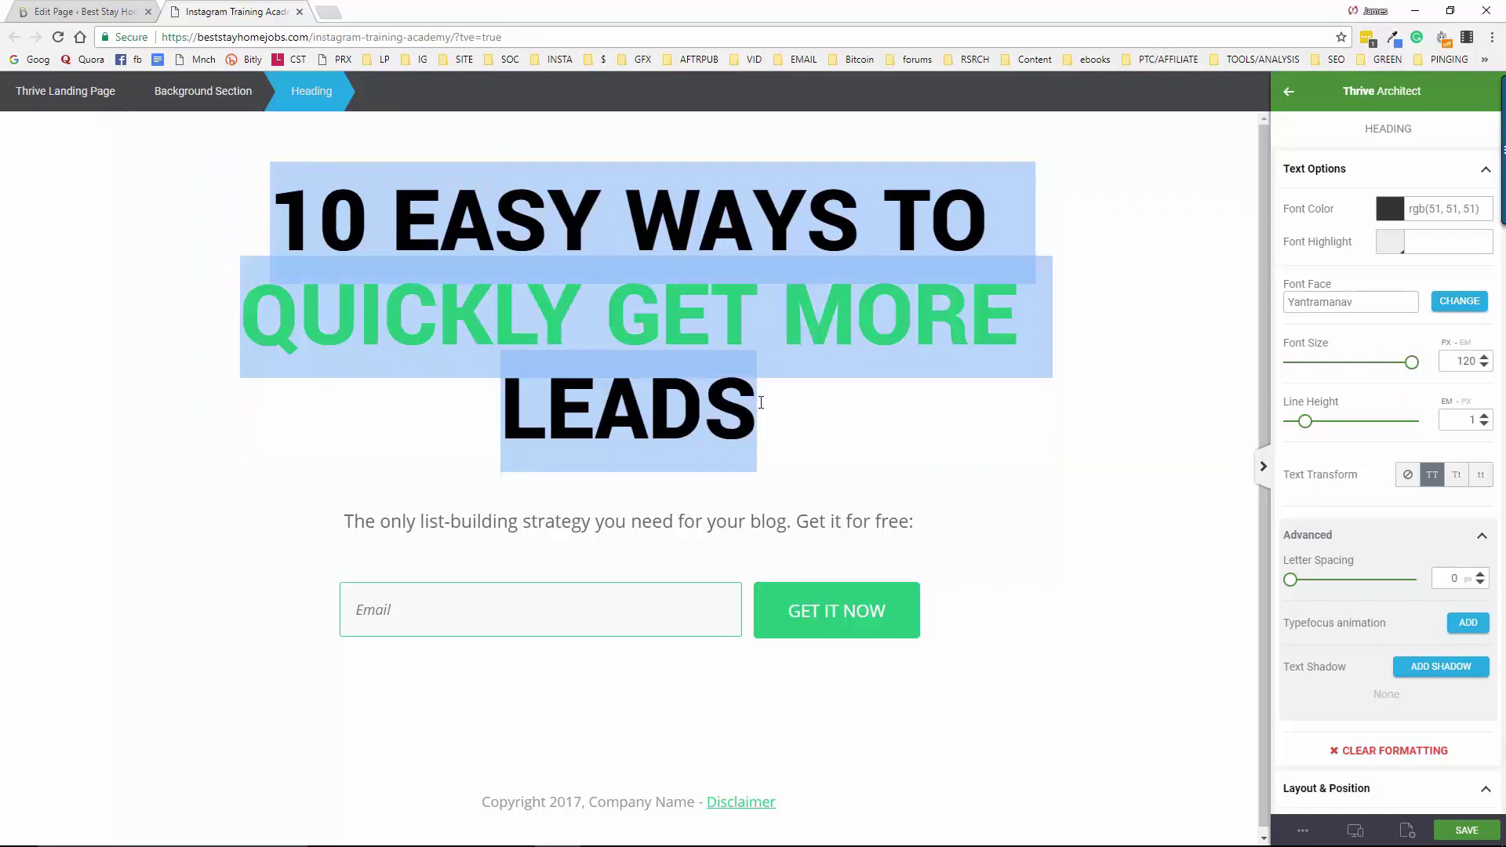
Type the quoted Instagram training heading ending 'Is Right Here!' and resize it to 55 px
text(THE INS)
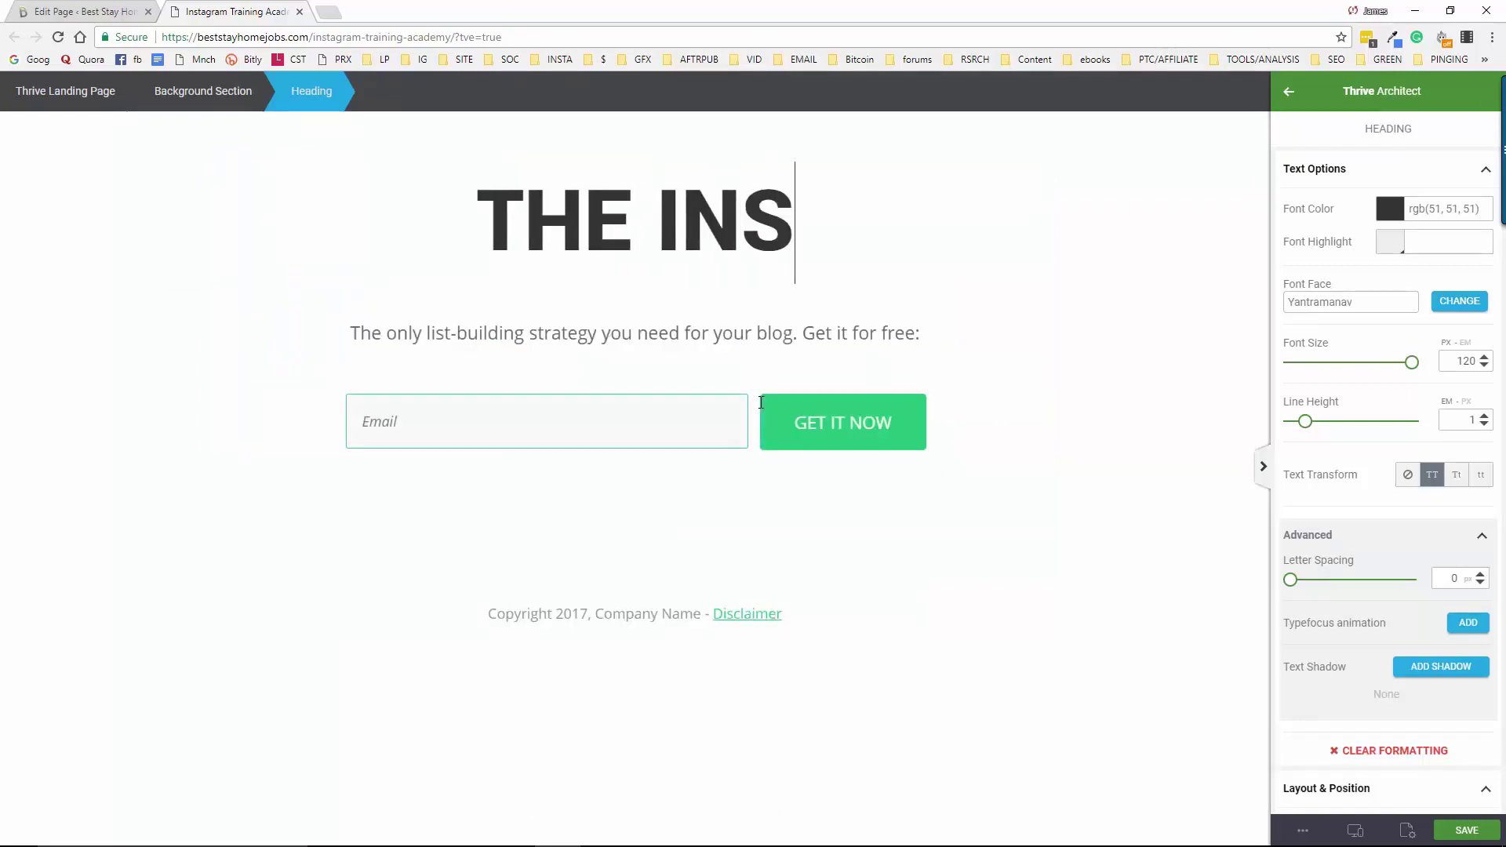
text(TAGRAM )
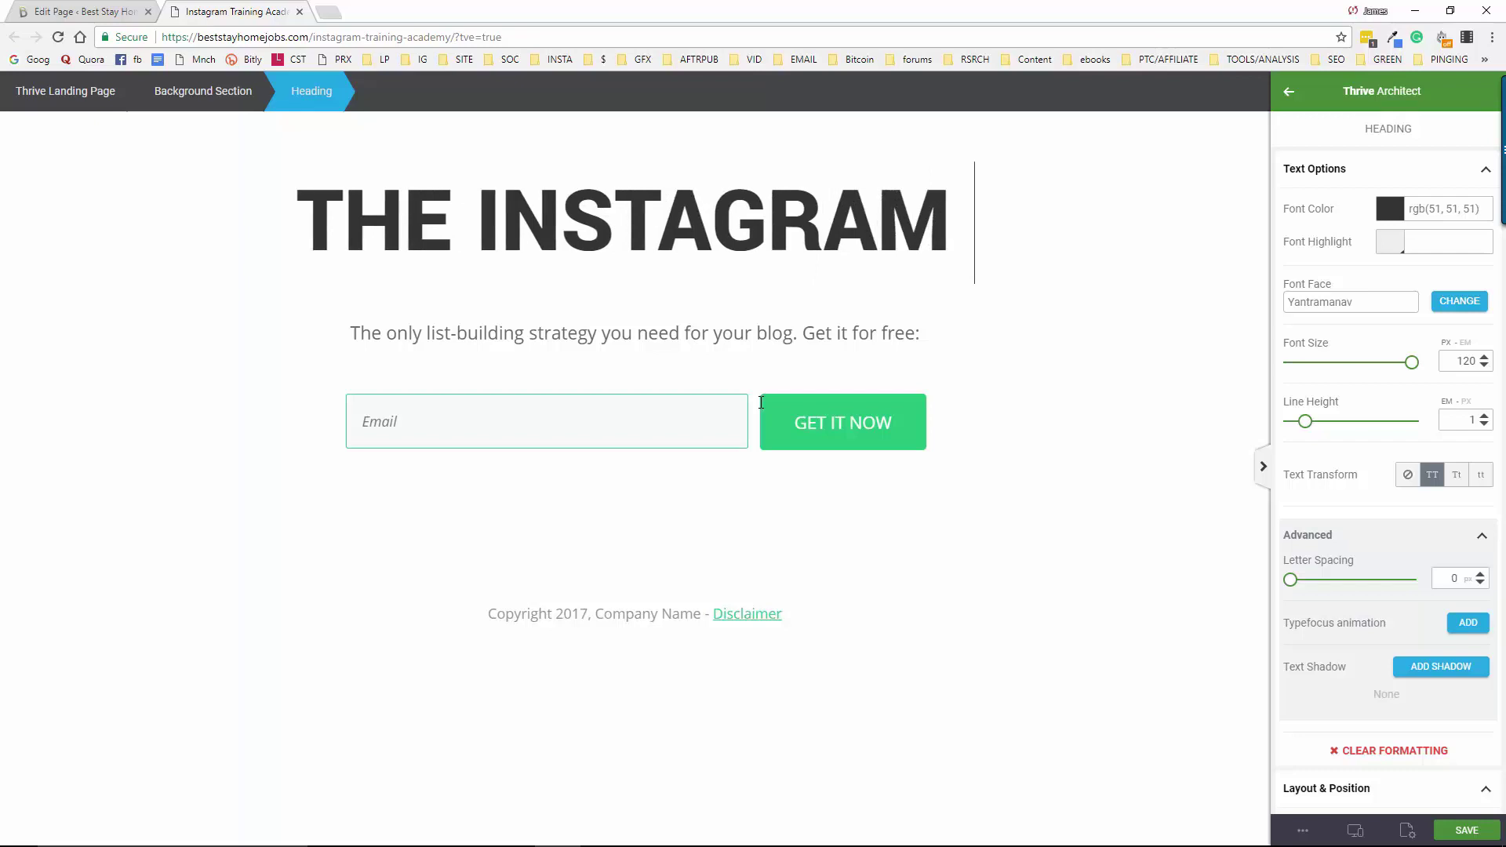
text(Y)
key(BackSpace)
text(TR)
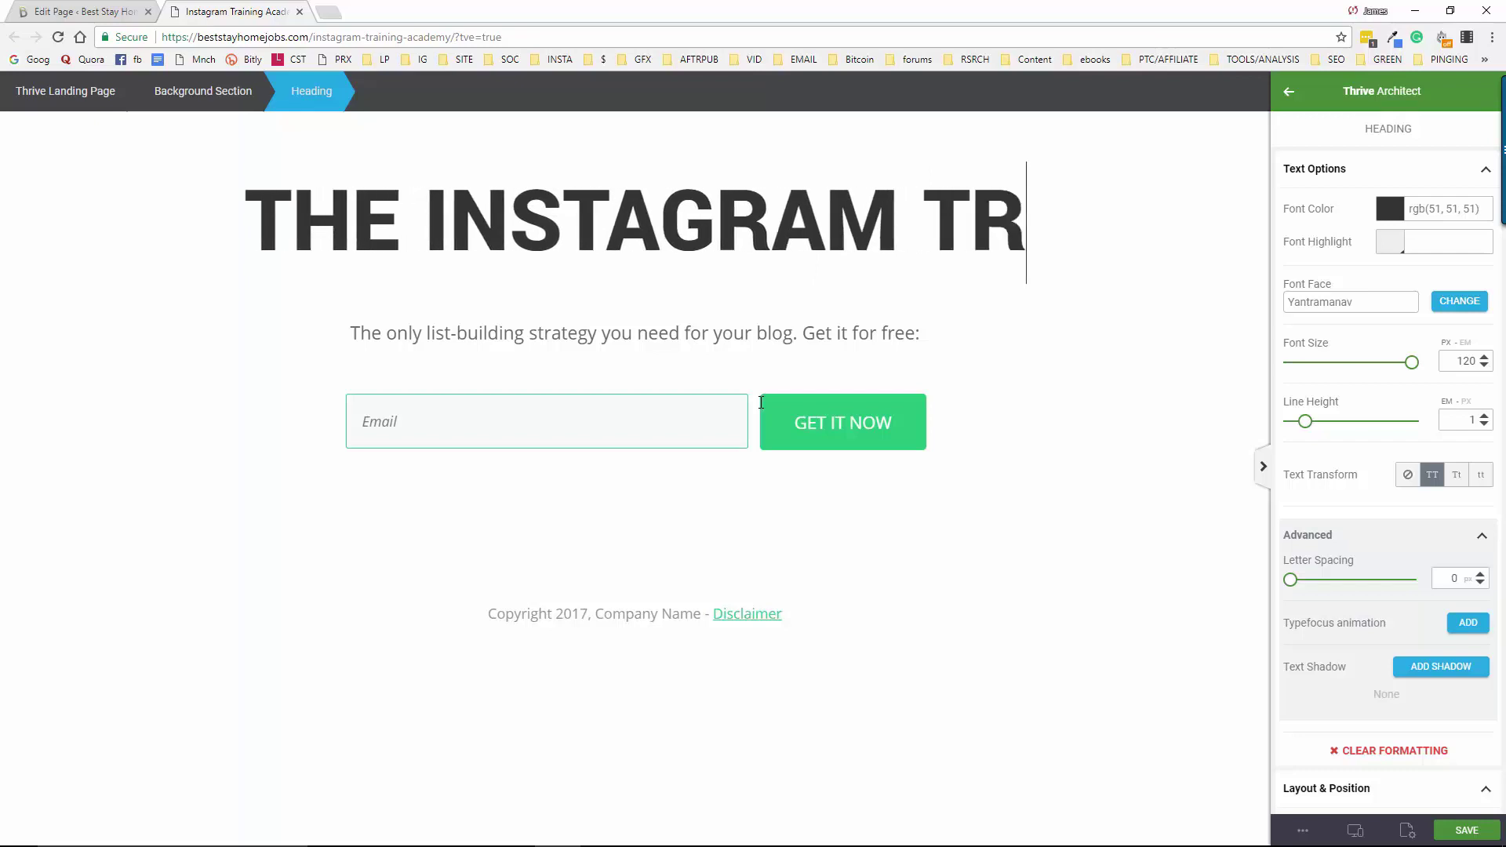
text(AINING YOU NE)
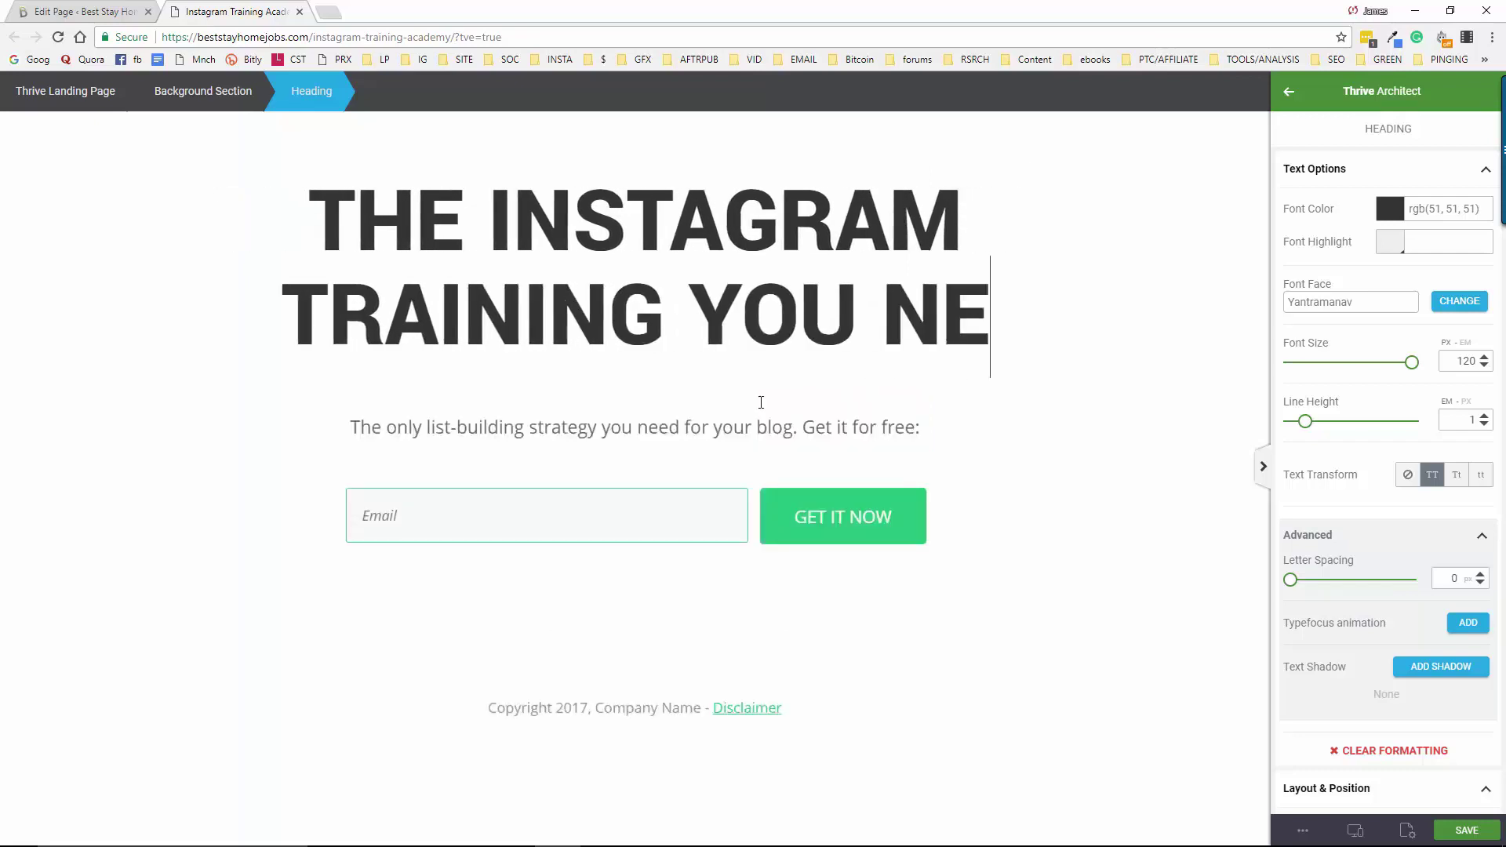
text(ED TO)
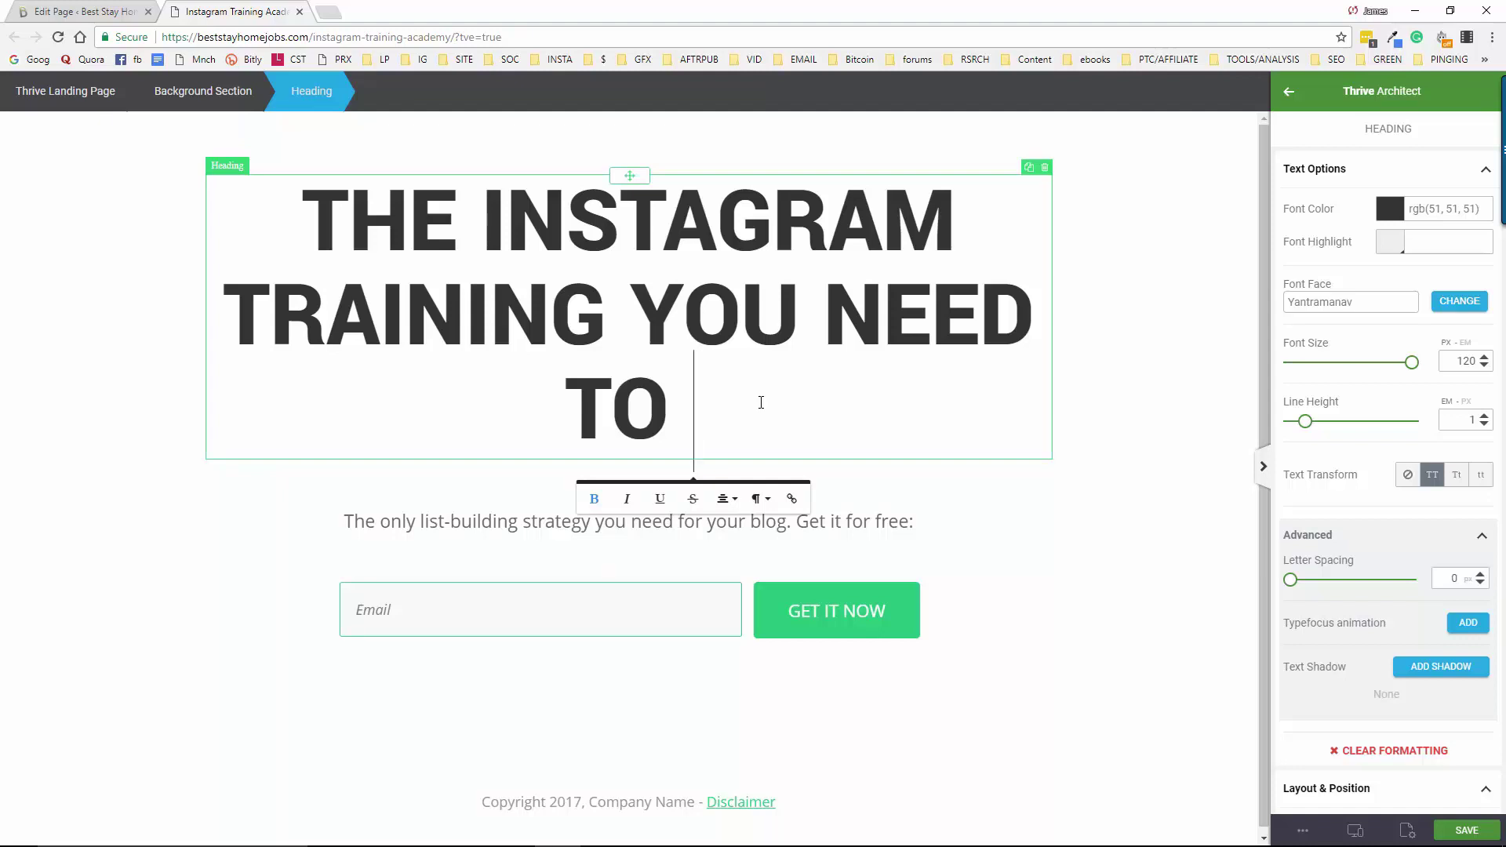
text( TAKE)
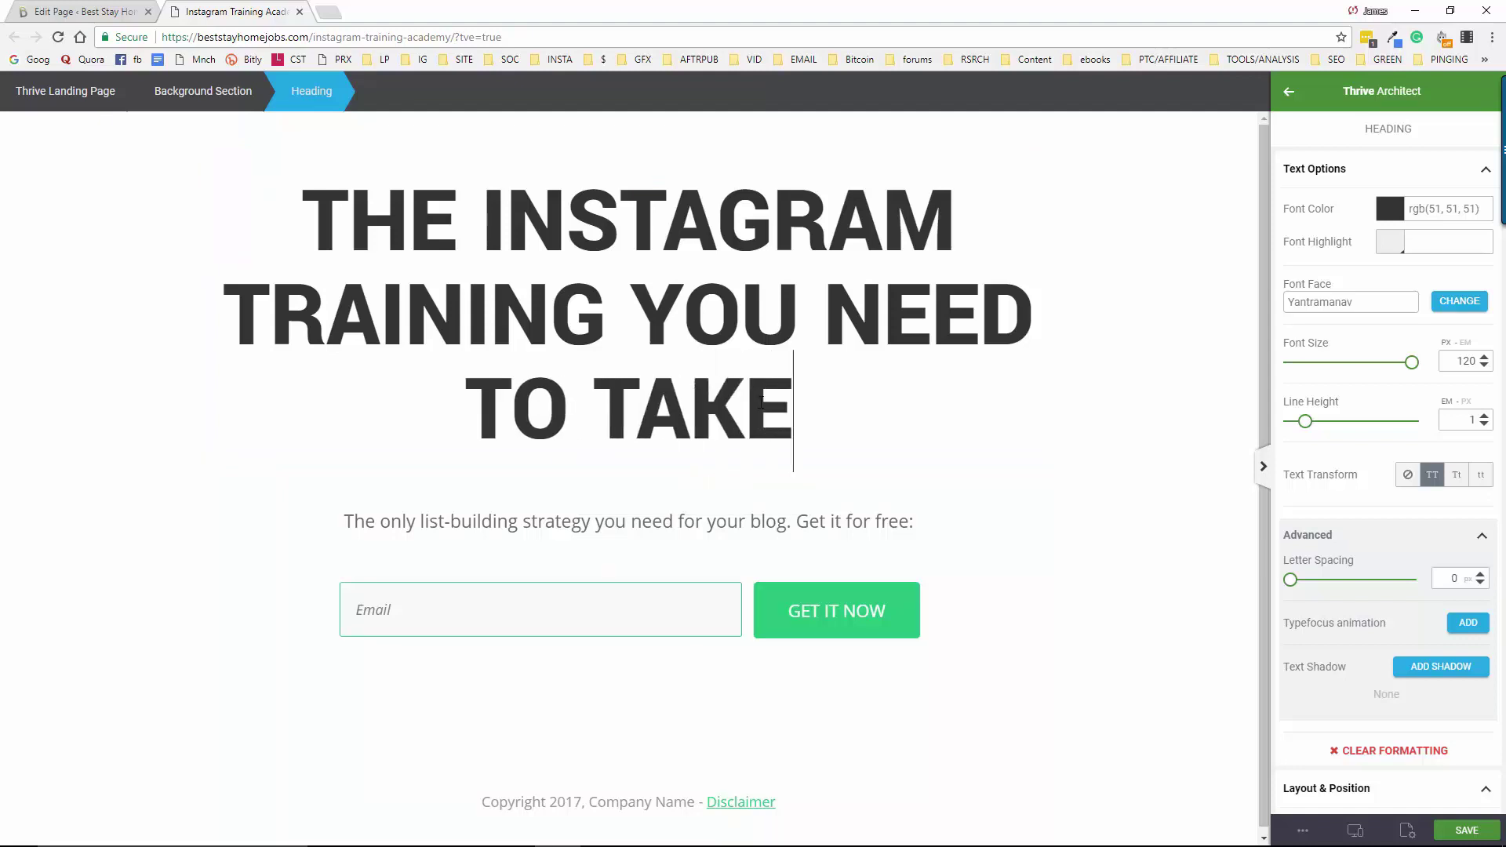
text( FOR)
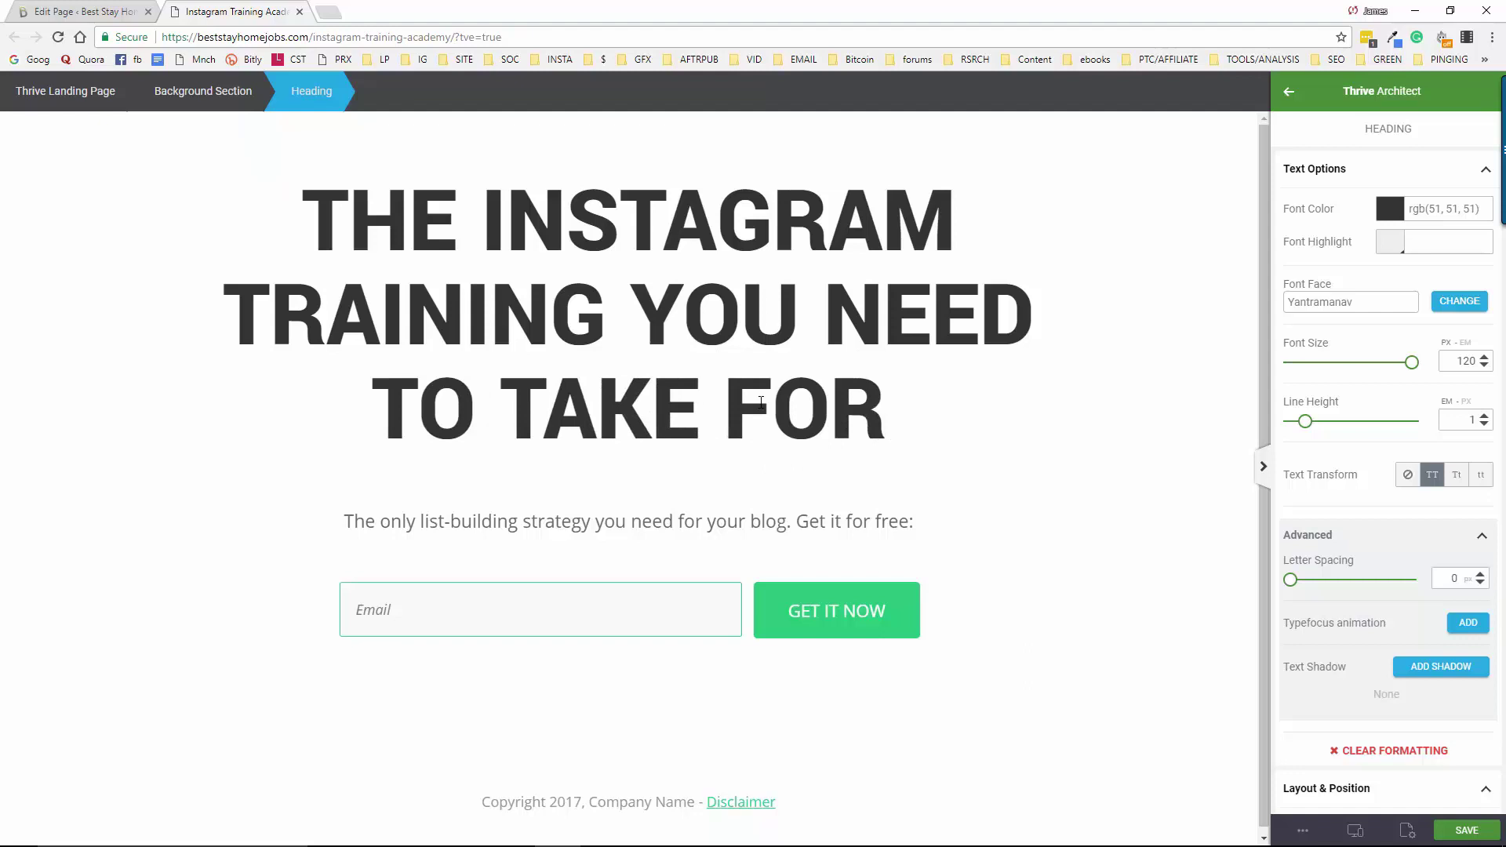
text( MASS)
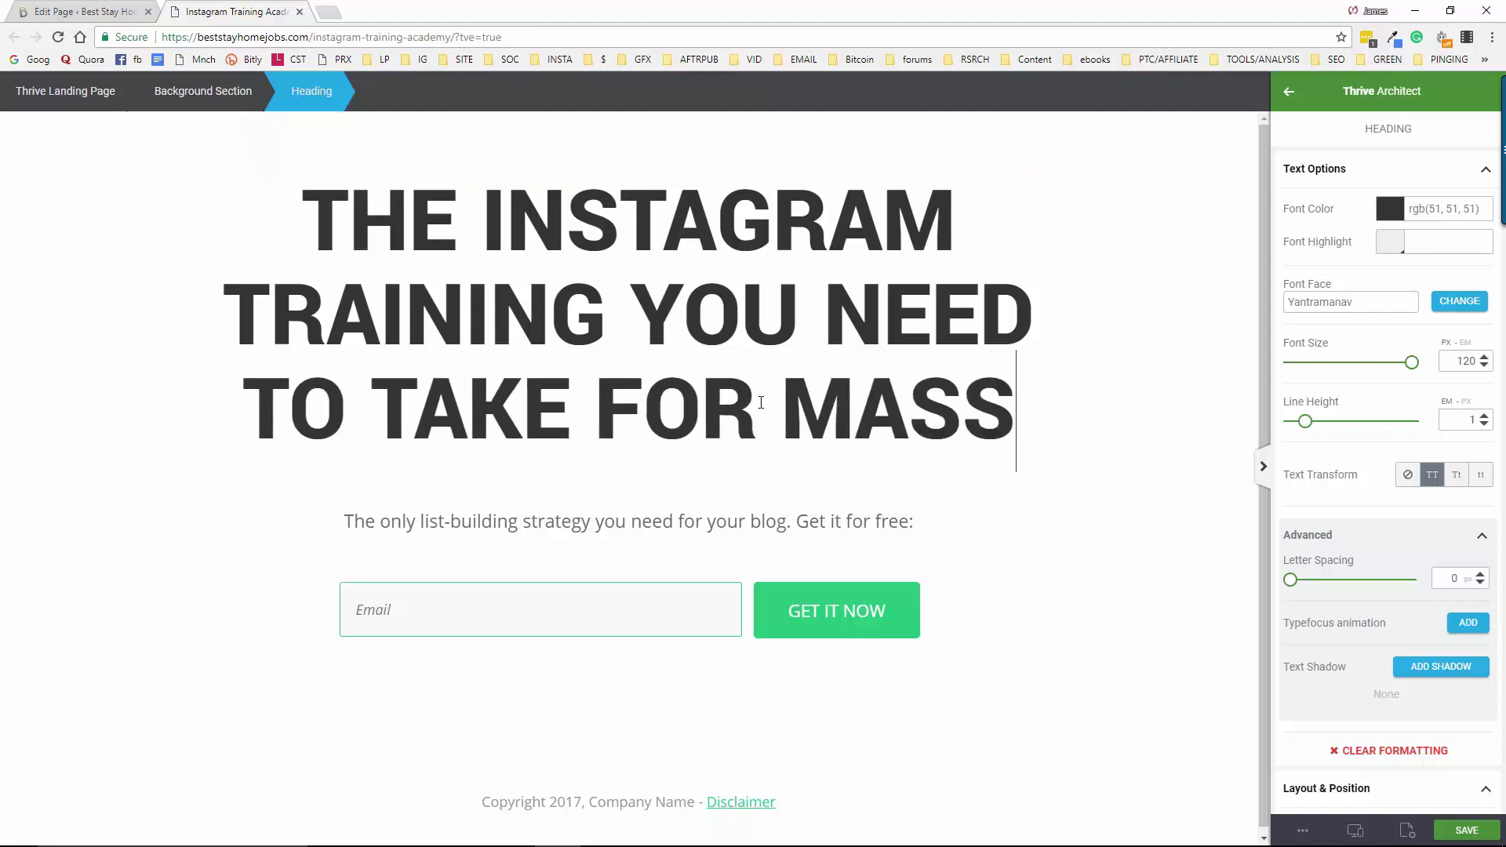
text(IVE RE)
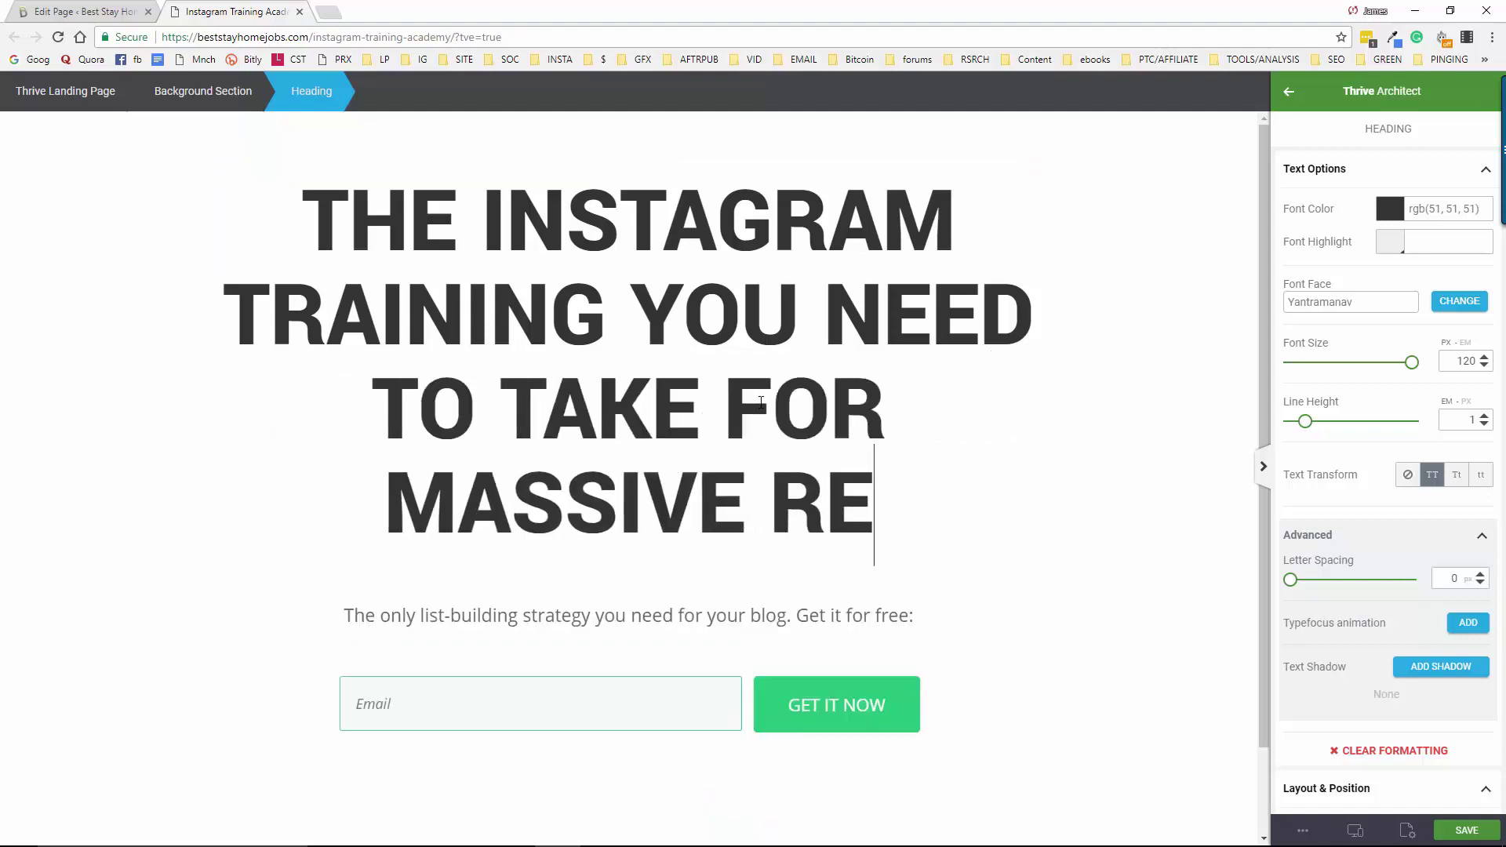
text(SULTS)
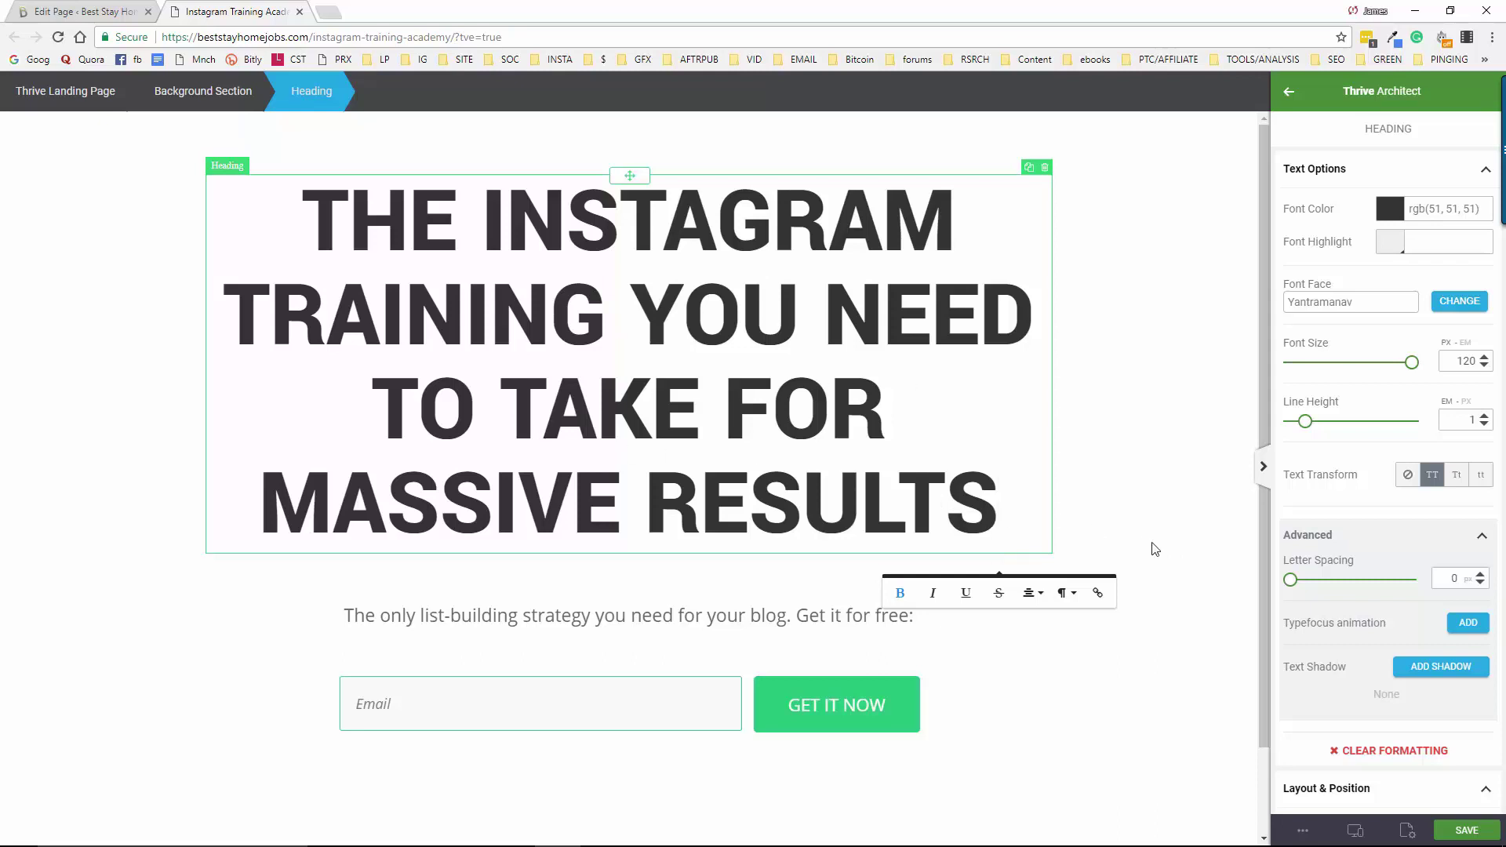
text(IS RIGHT)
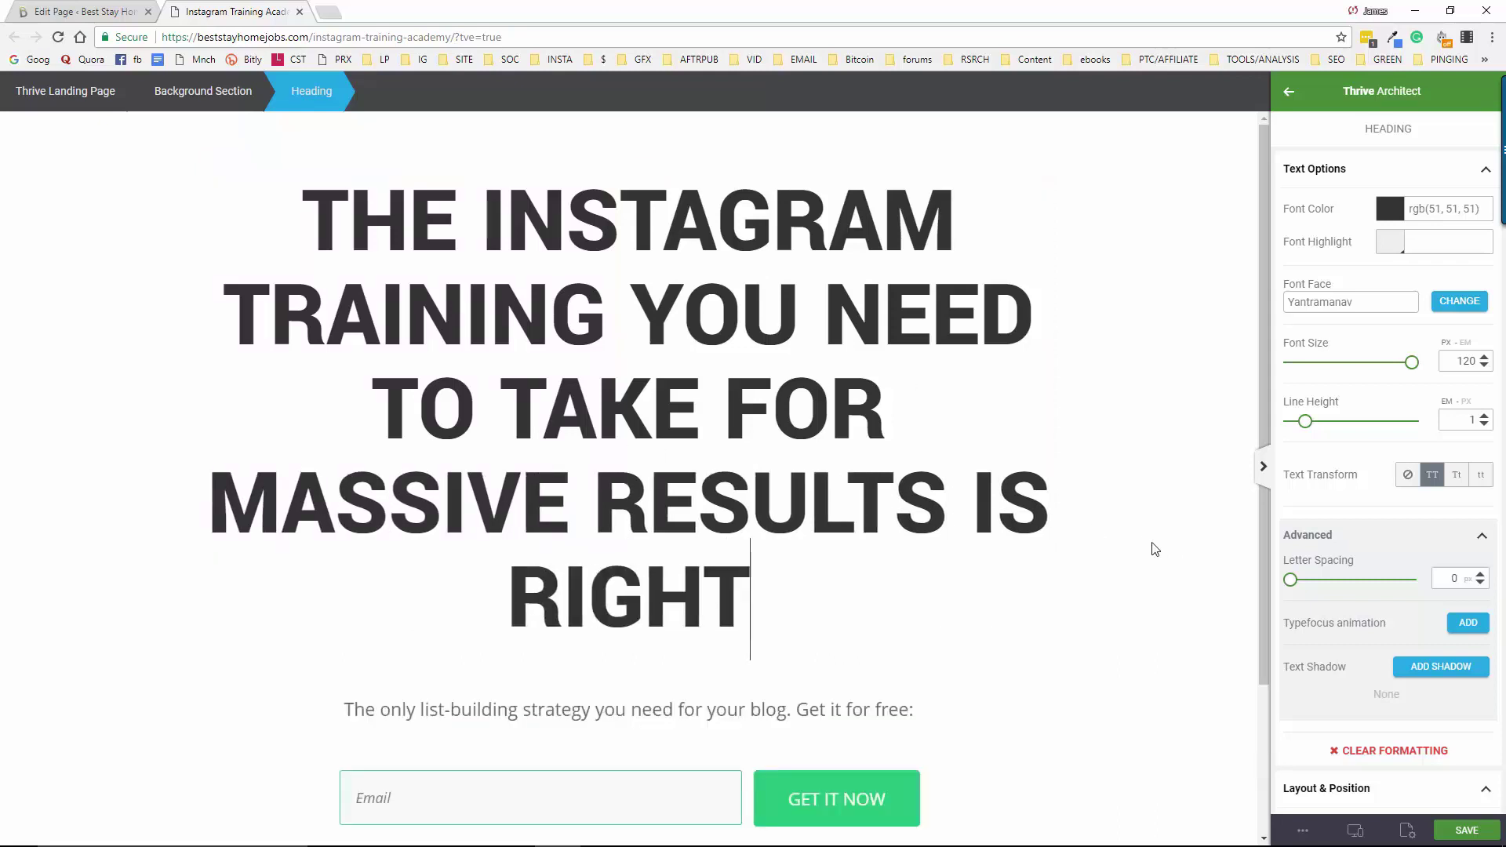
text( HERE)
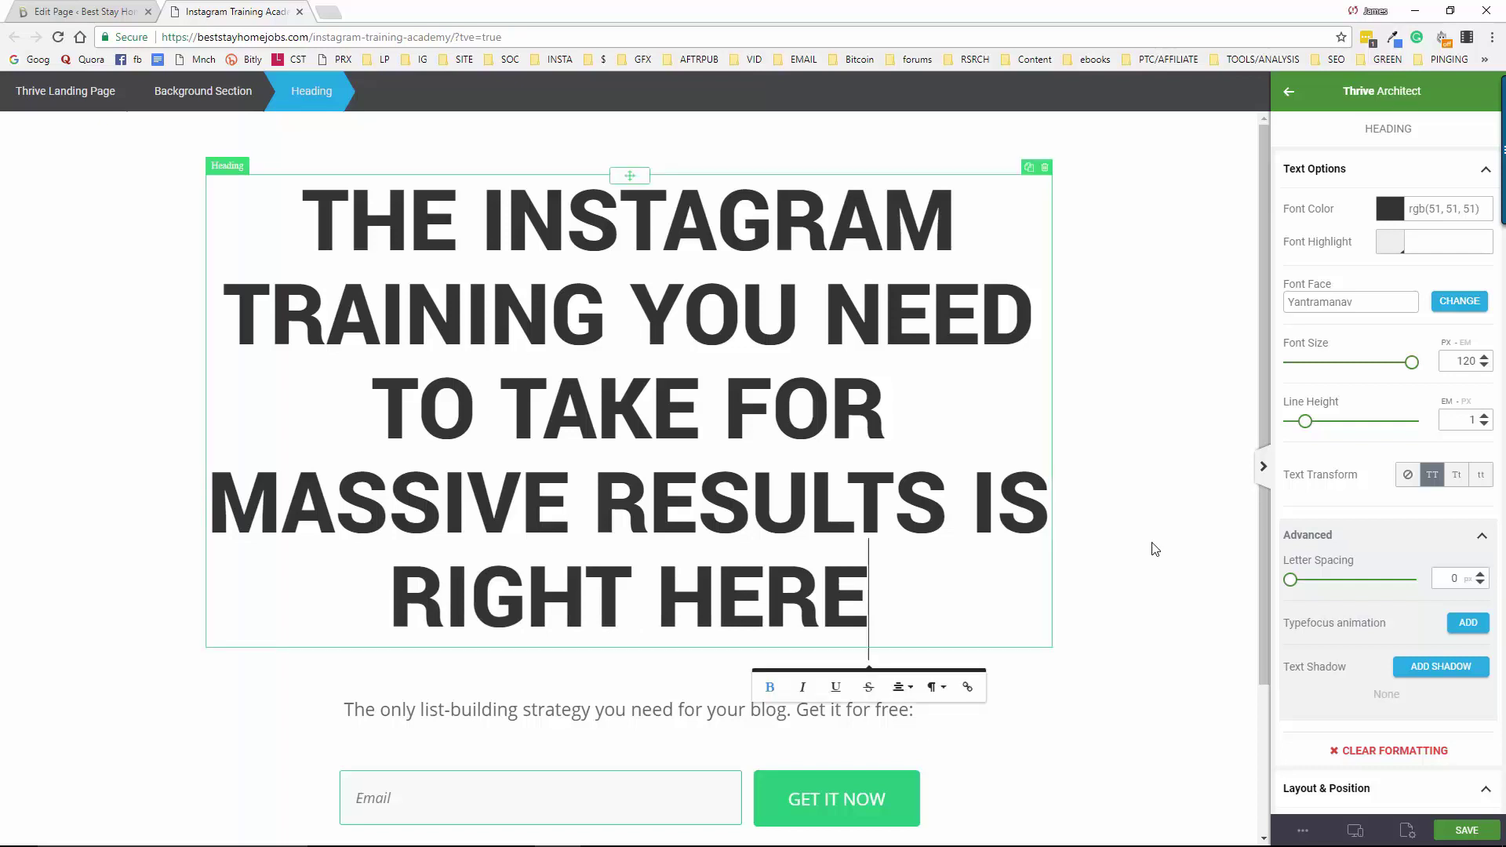
text(!)
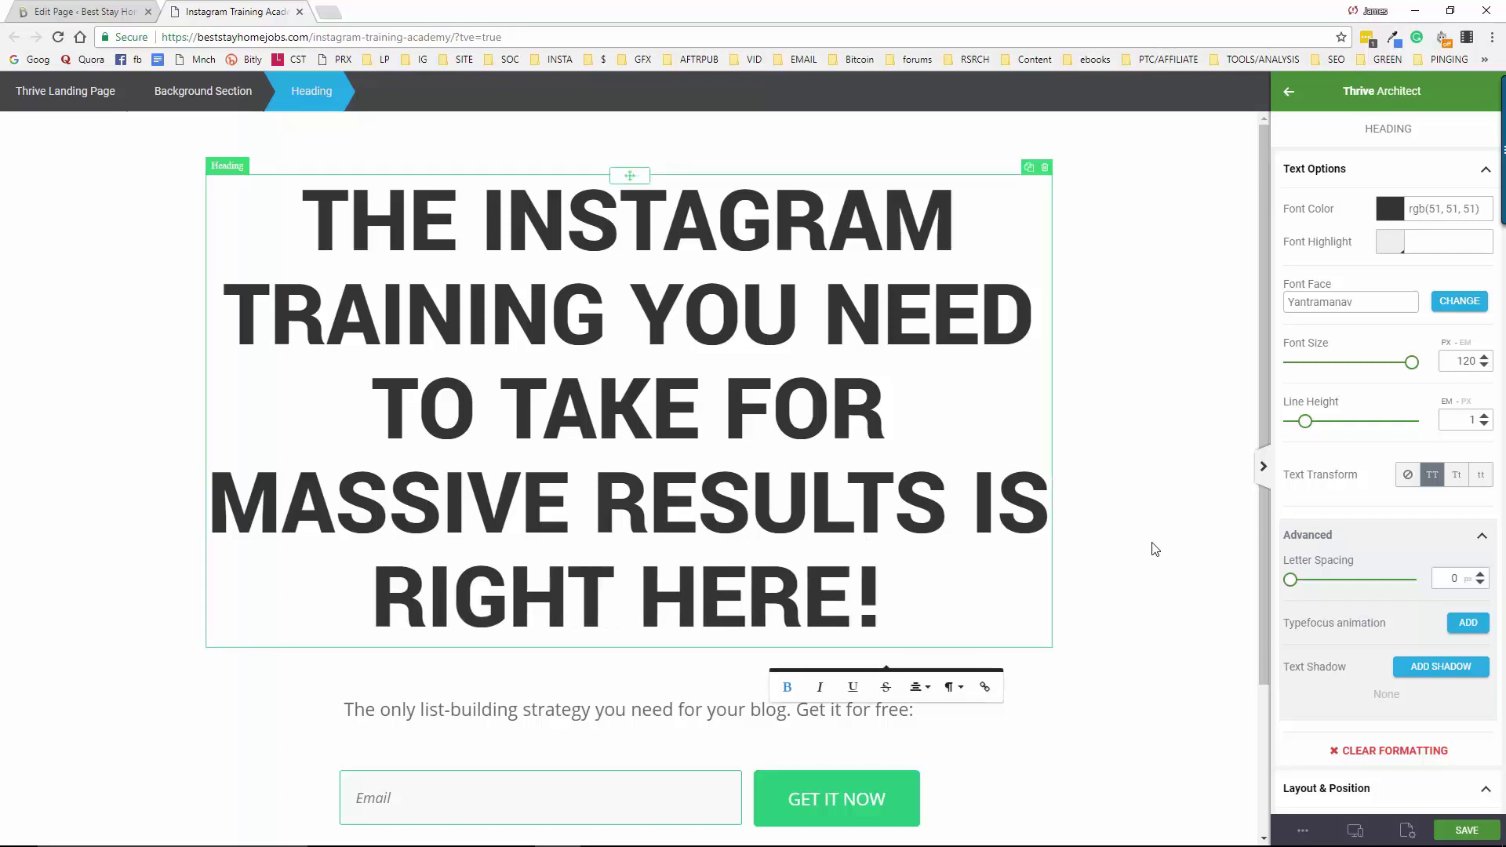
text(”)
key(Up)
key(Up)
key(Up)
key(Up)
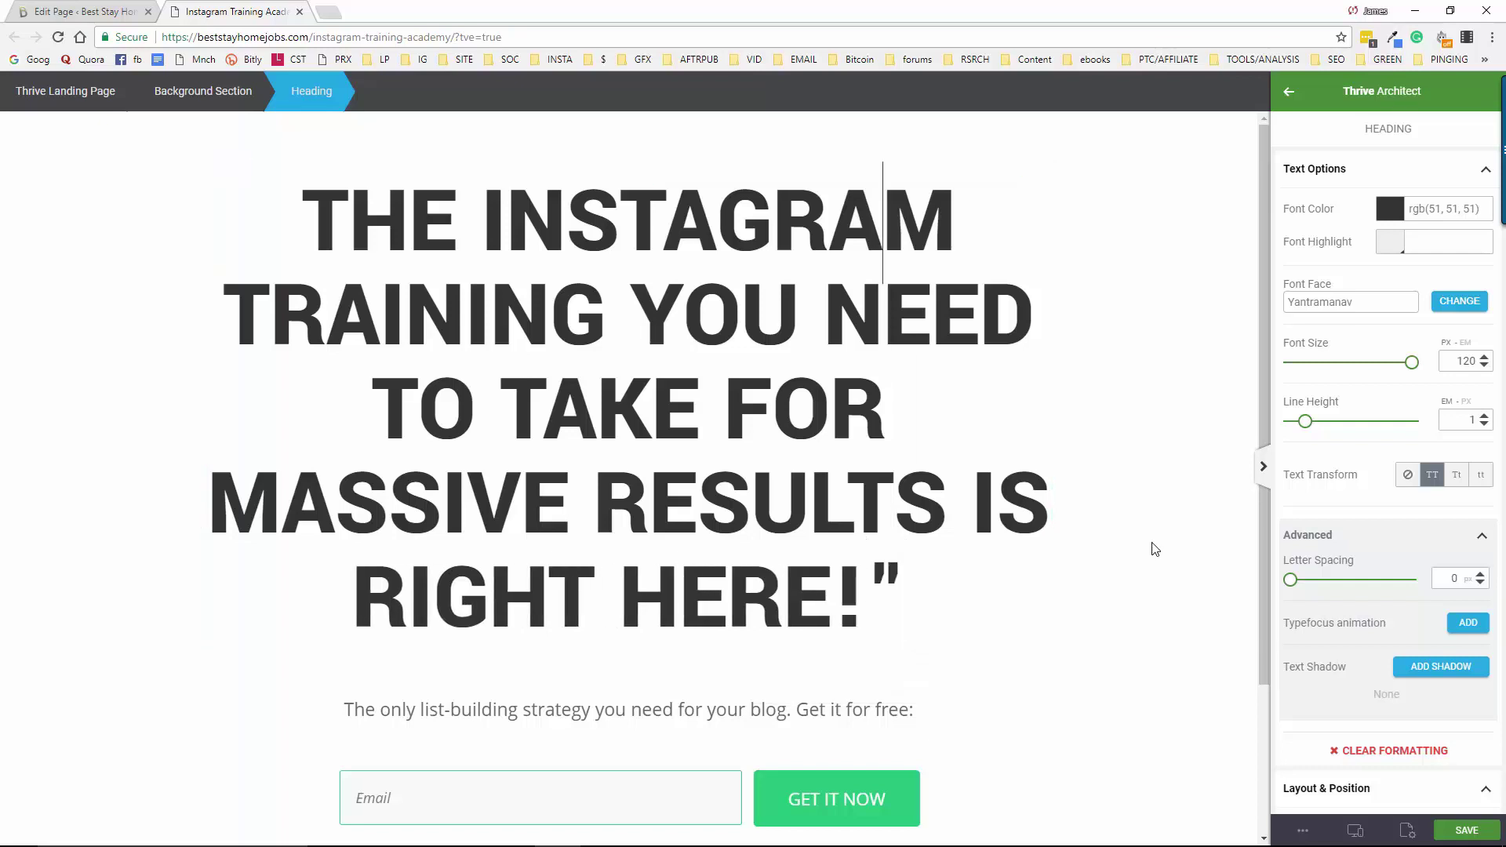
text(”)
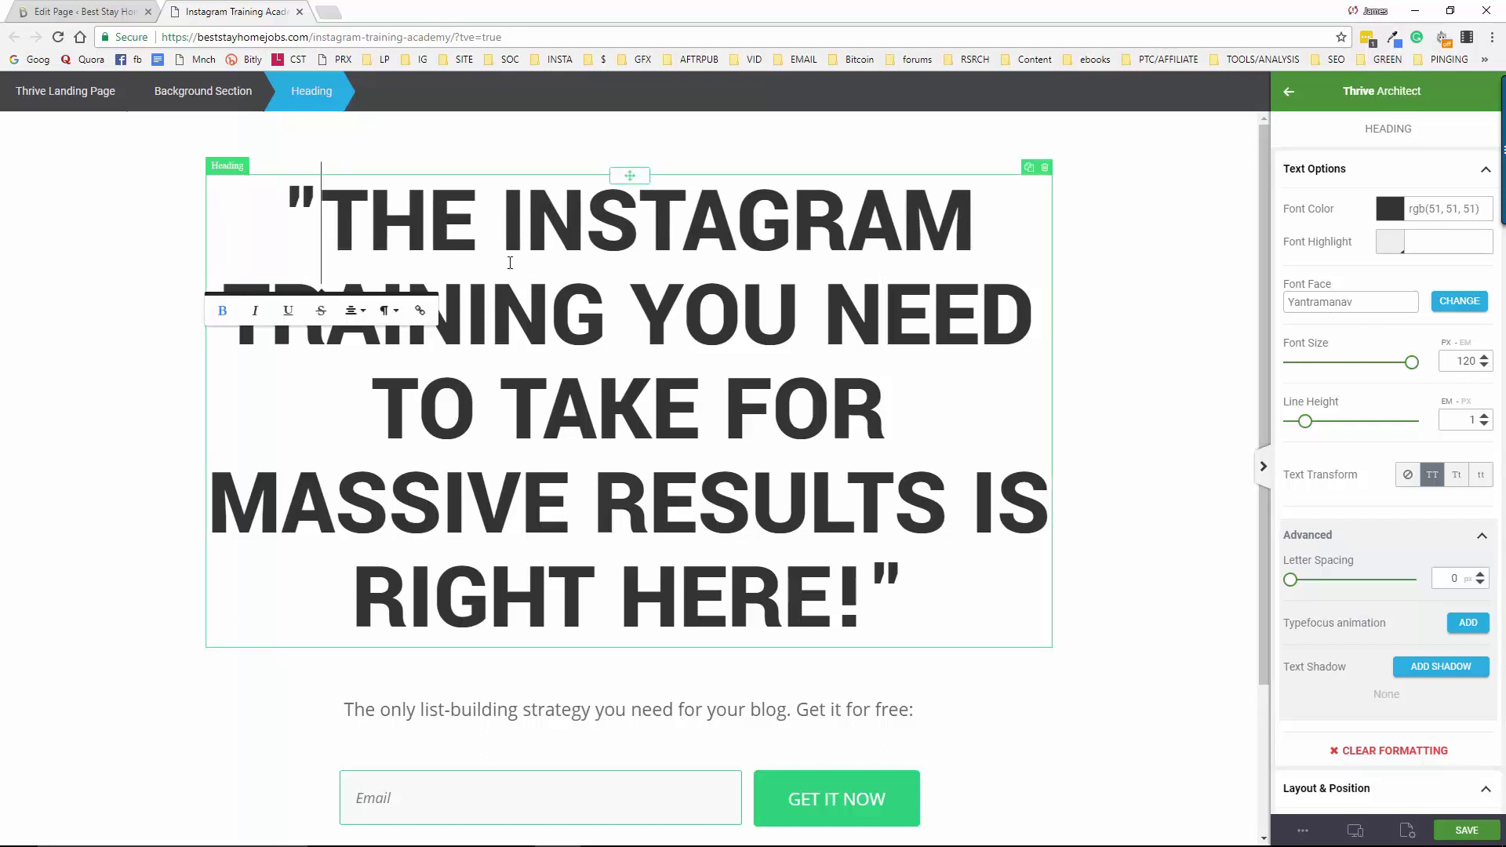
drag(1412, 364, 1360, 378)
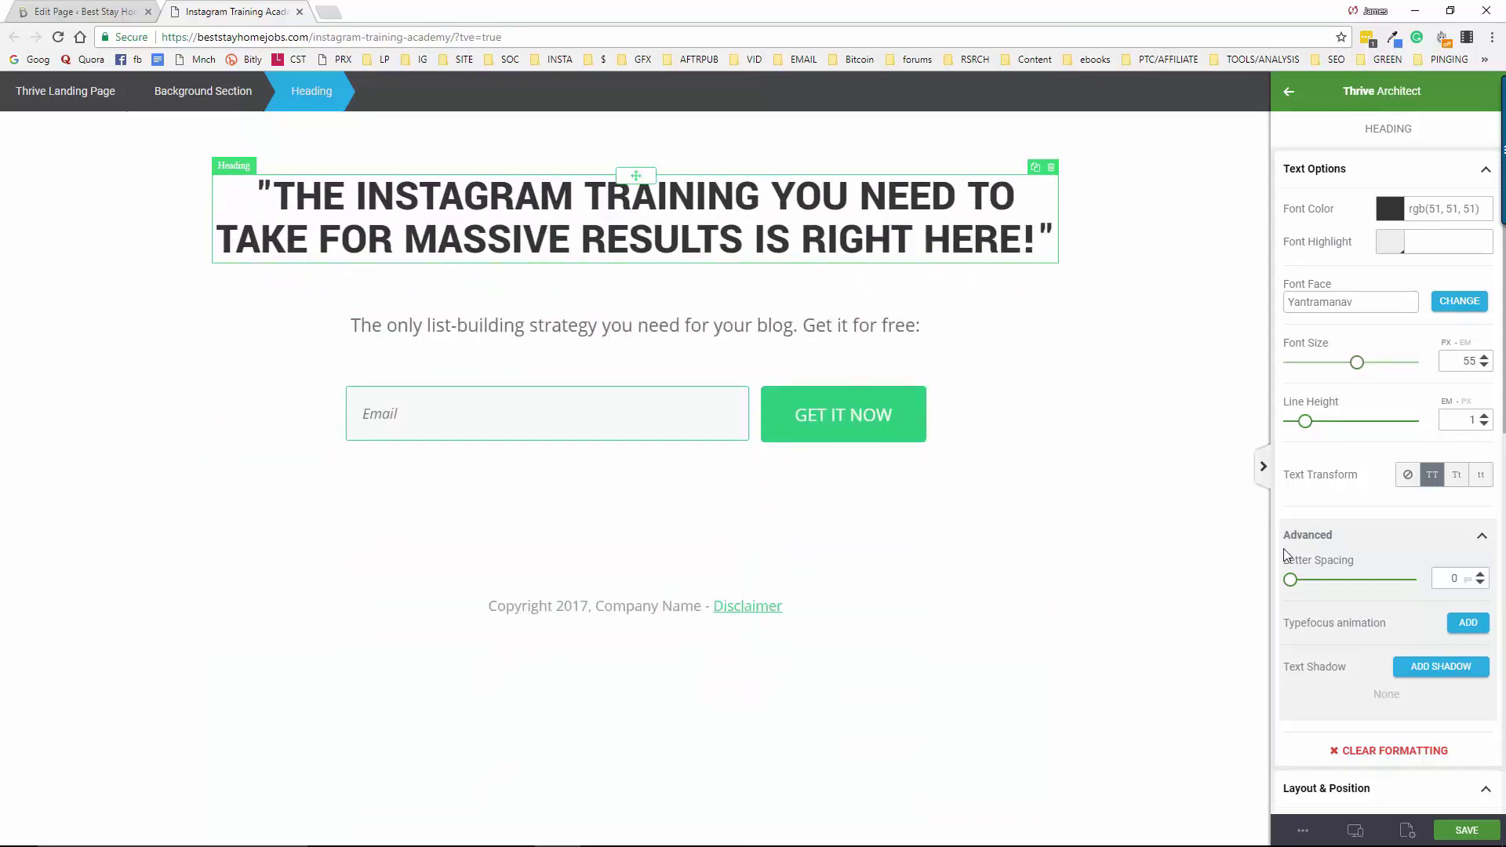
Rewrite the subtext to '...Become Hugely Successful with Instagram:', replacing the list-building wording
click(598, 325)
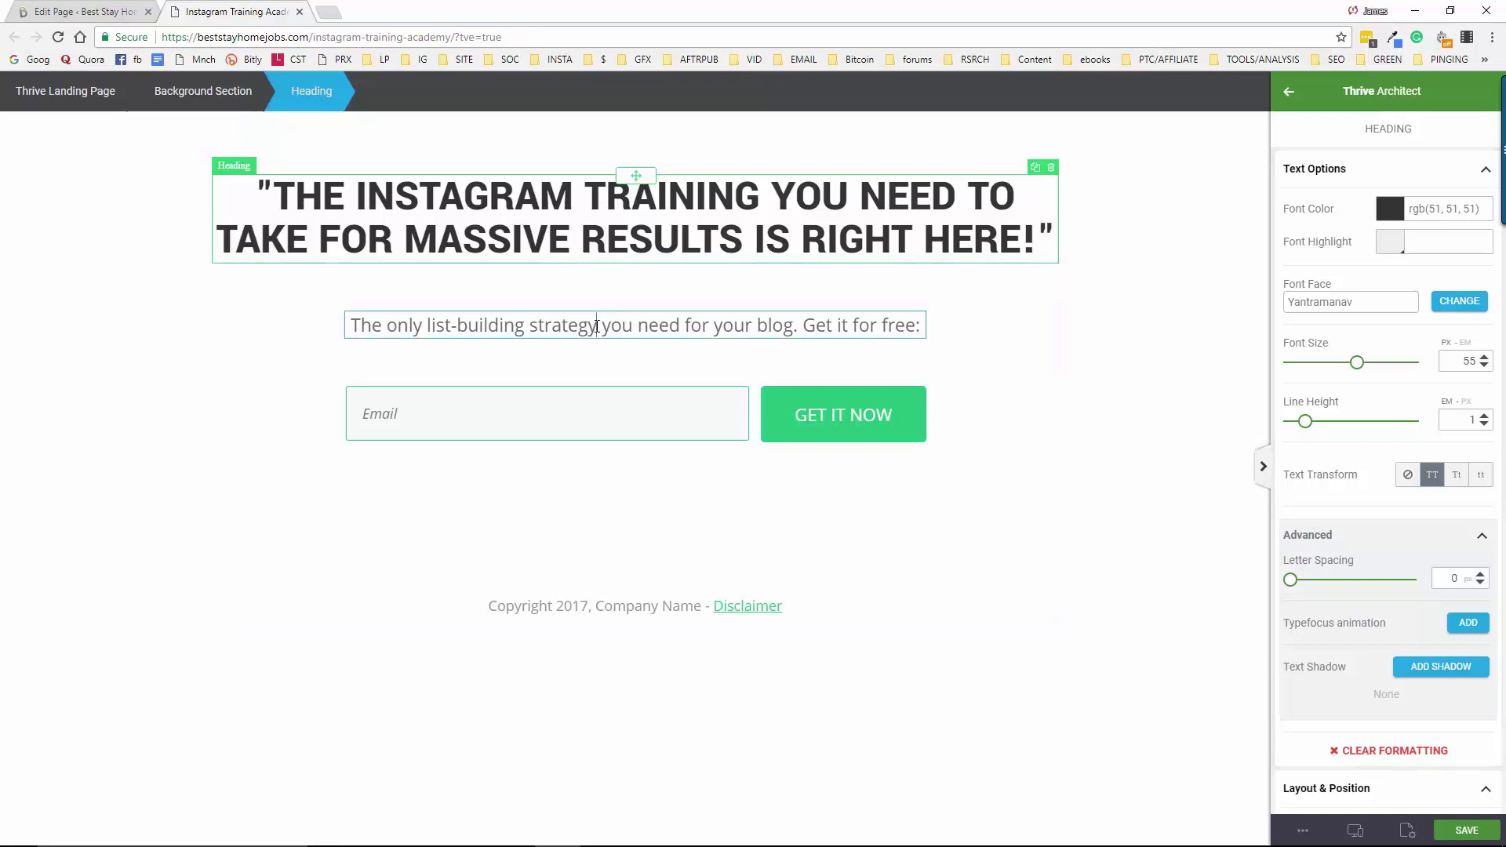
click(430, 325)
drag(429, 325, 524, 328)
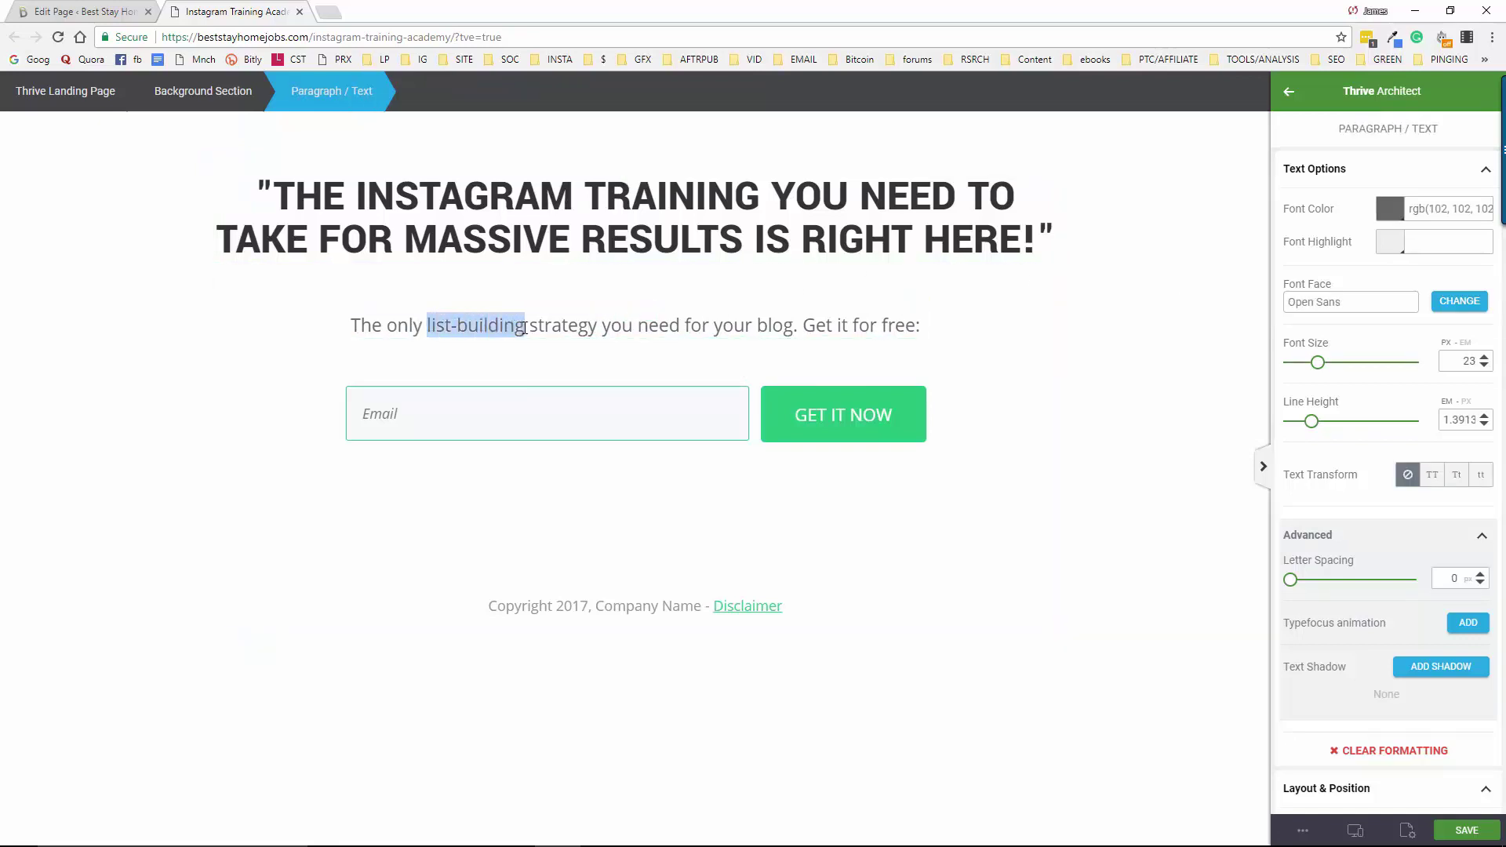
text(Instagr)
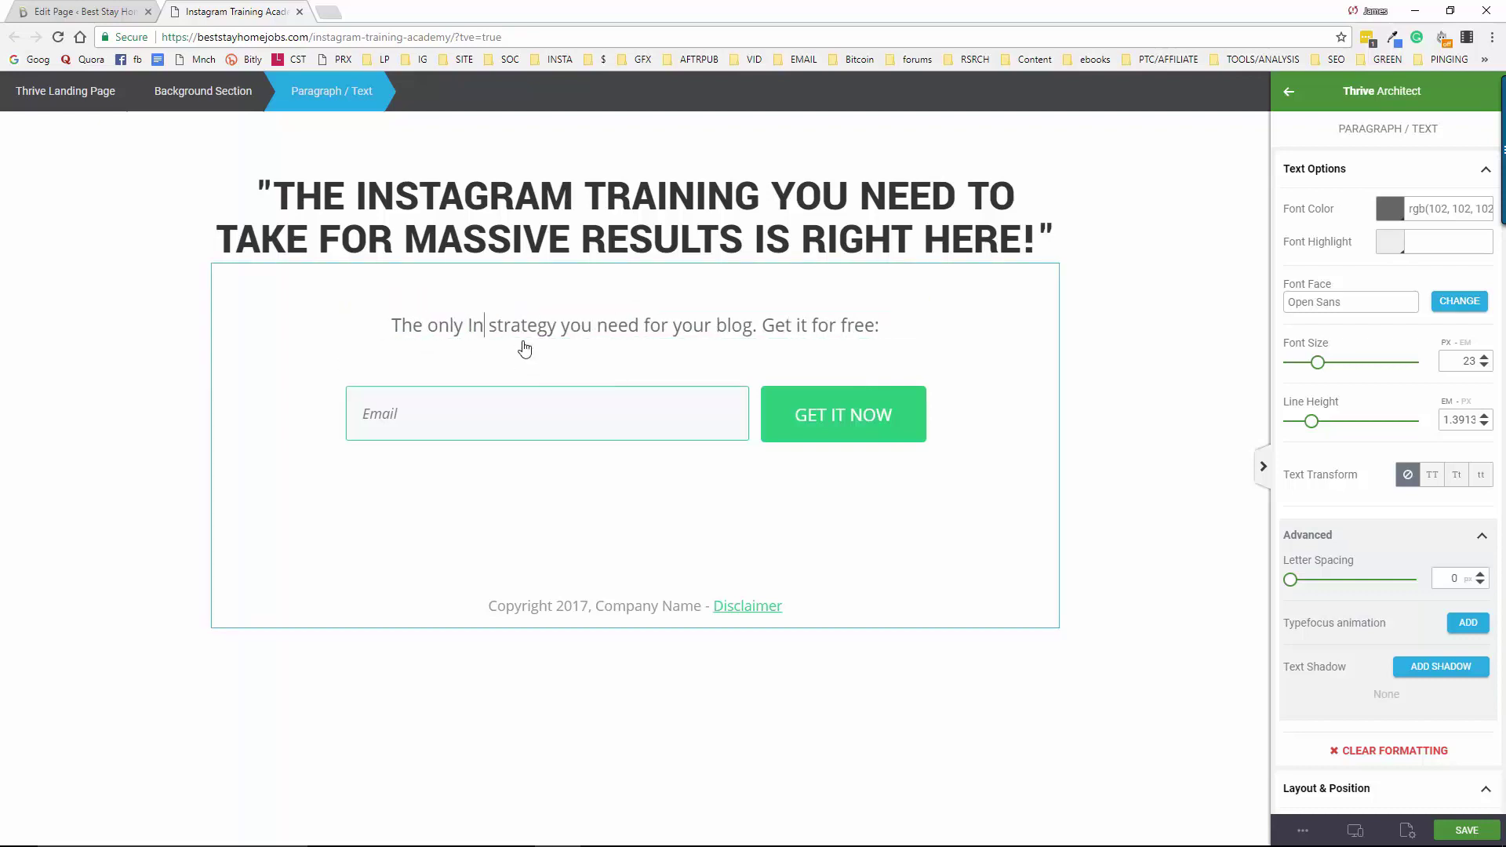
text(am Training)
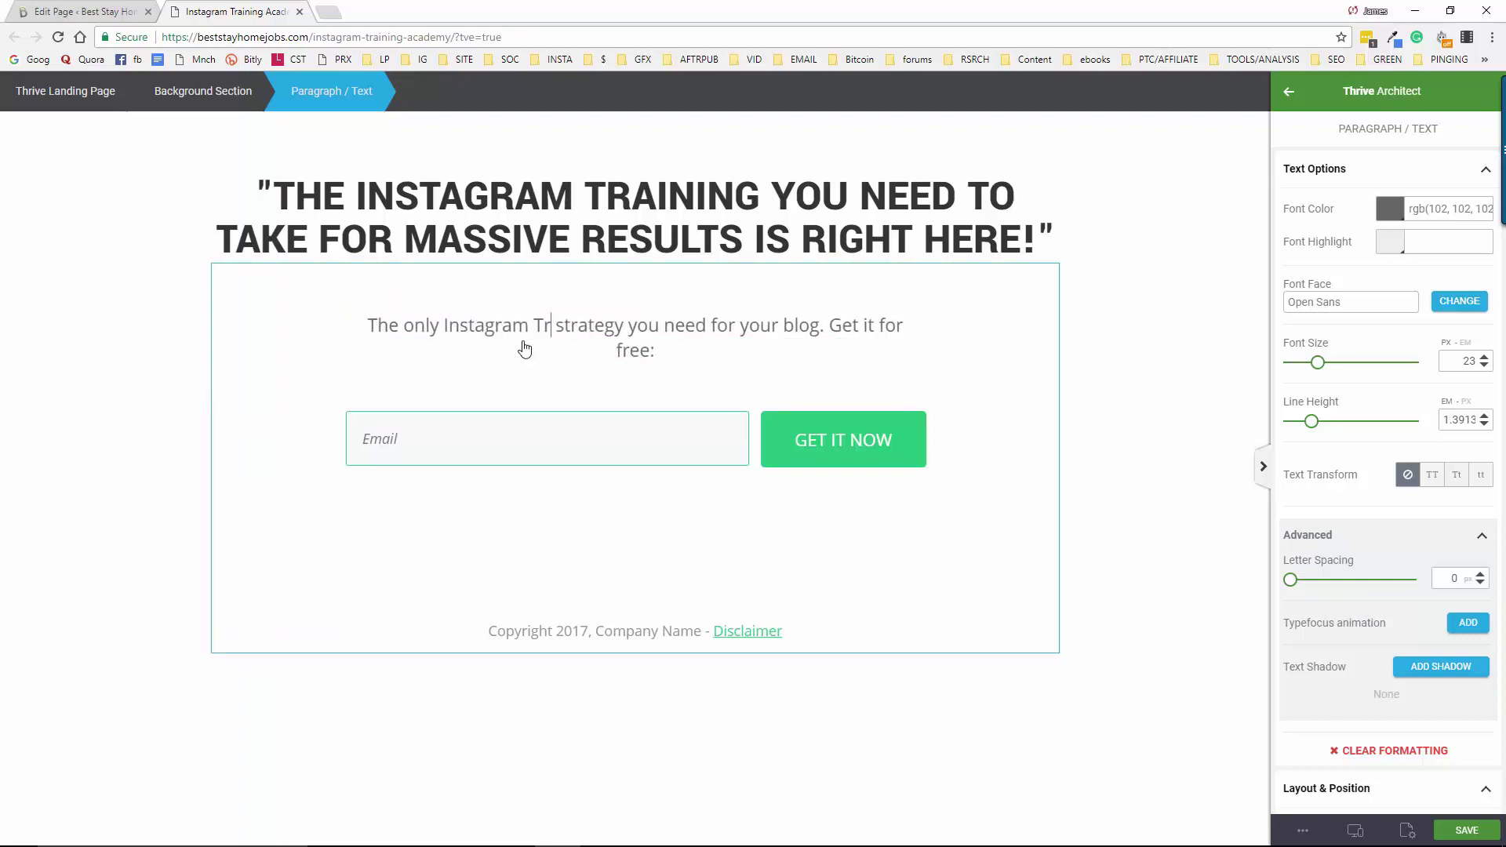
text( You Need)
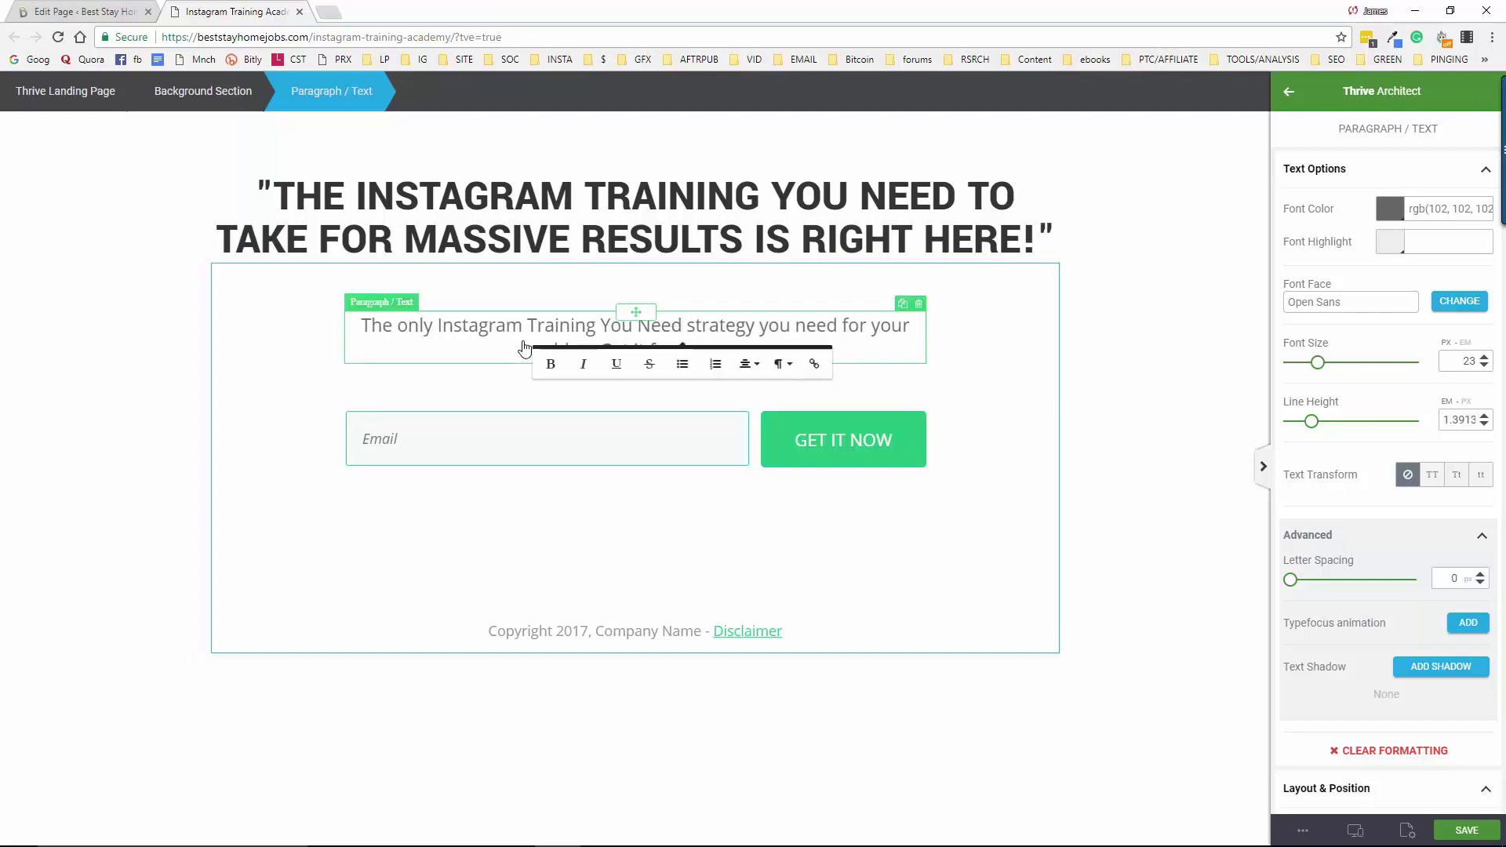
text( to)
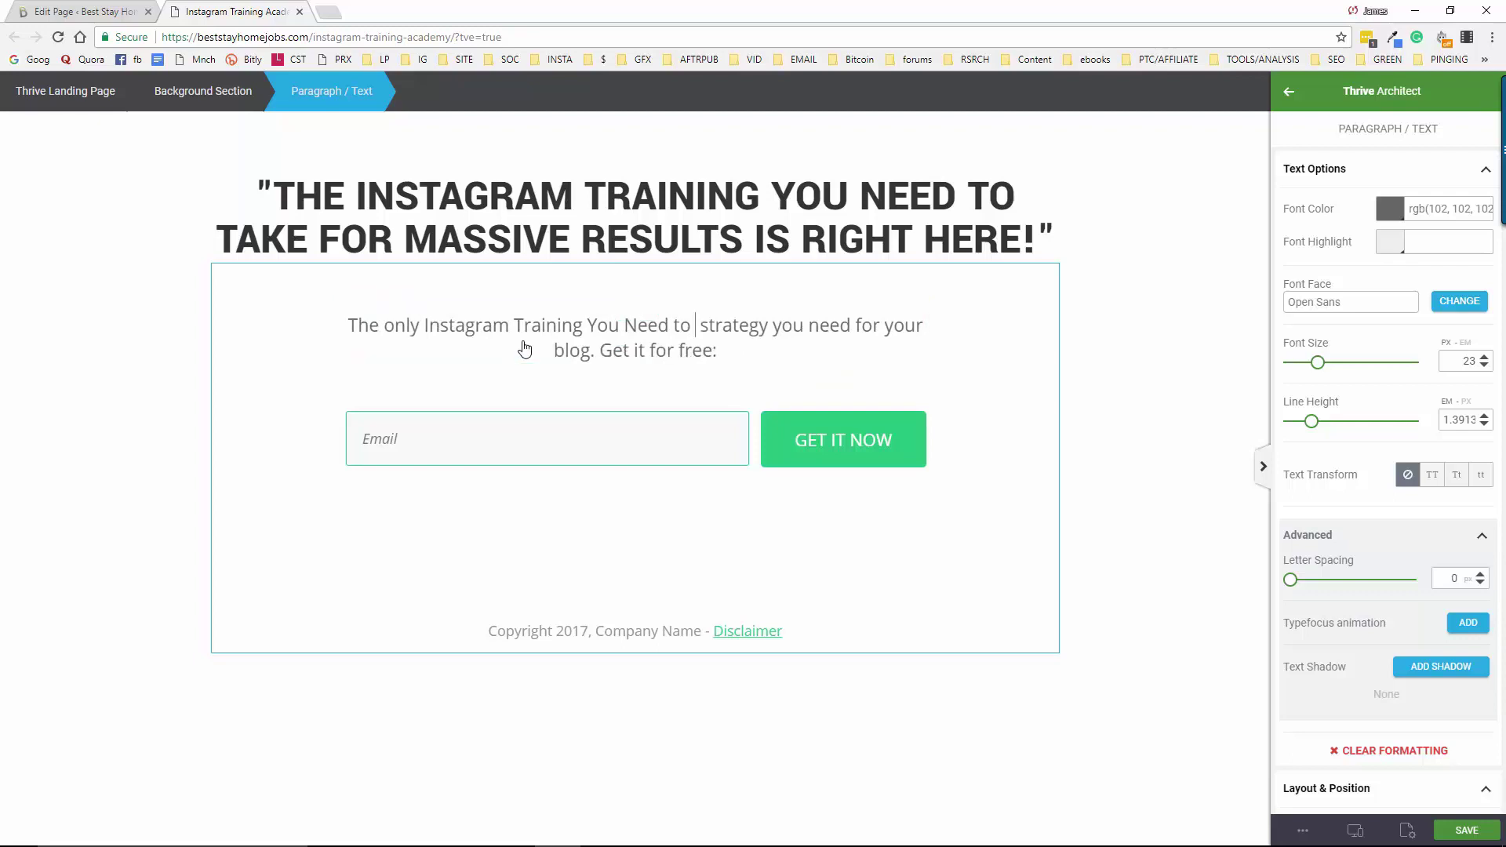
text(Take)
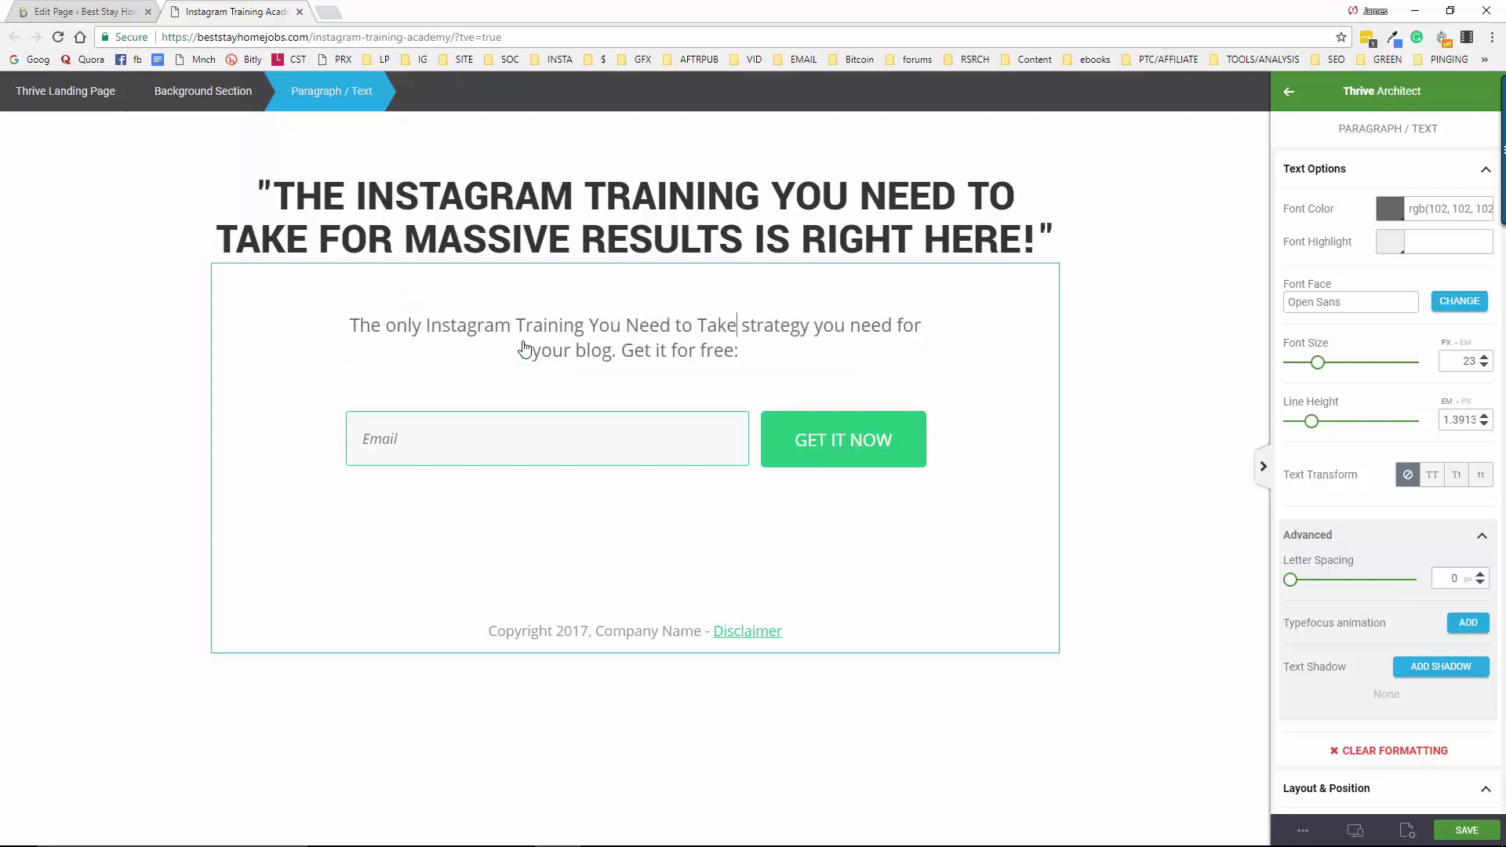
text(So That )
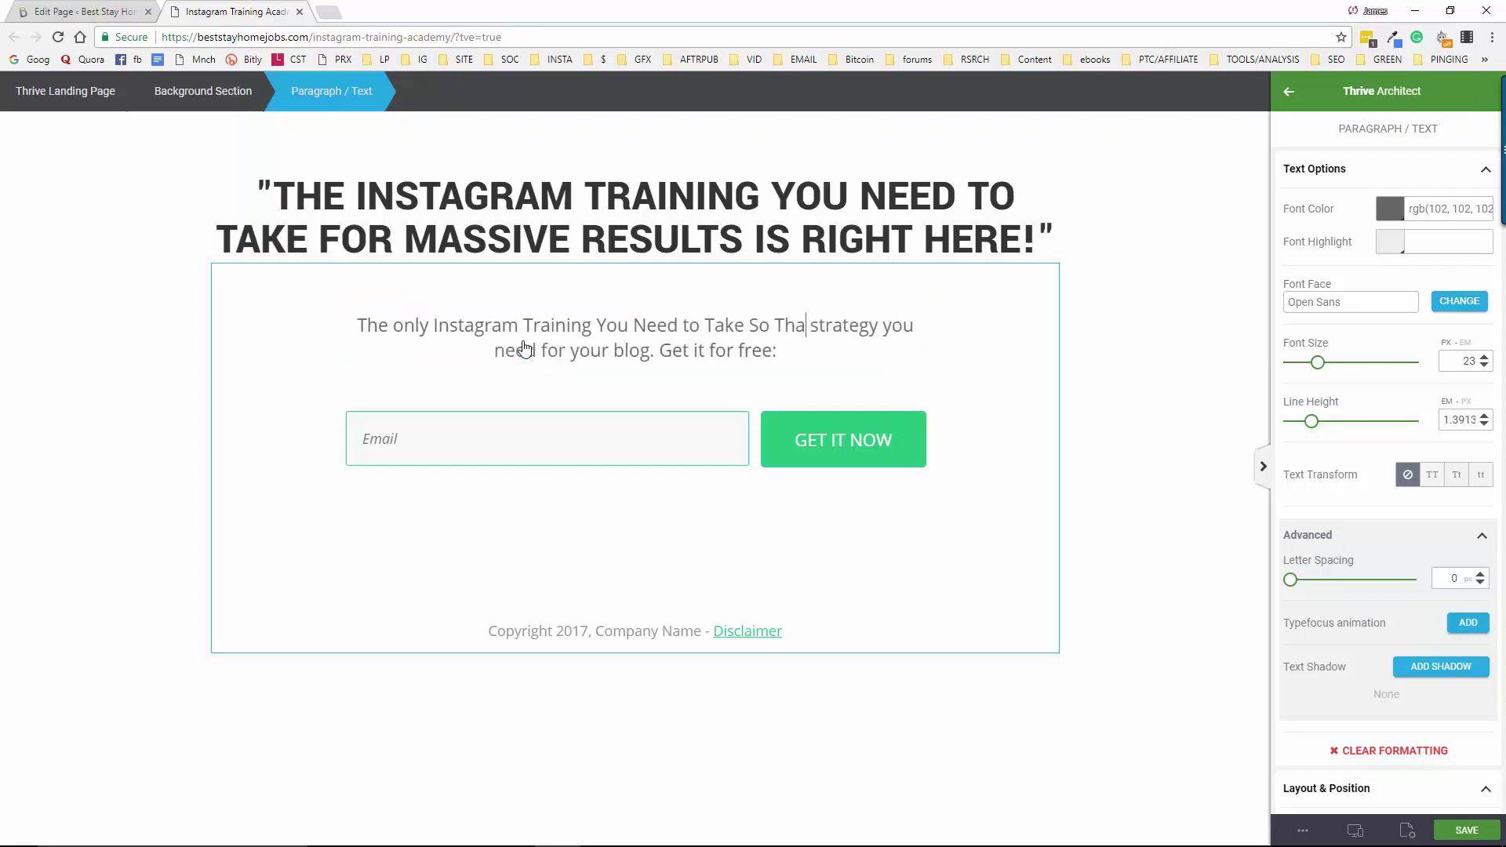
text(You )
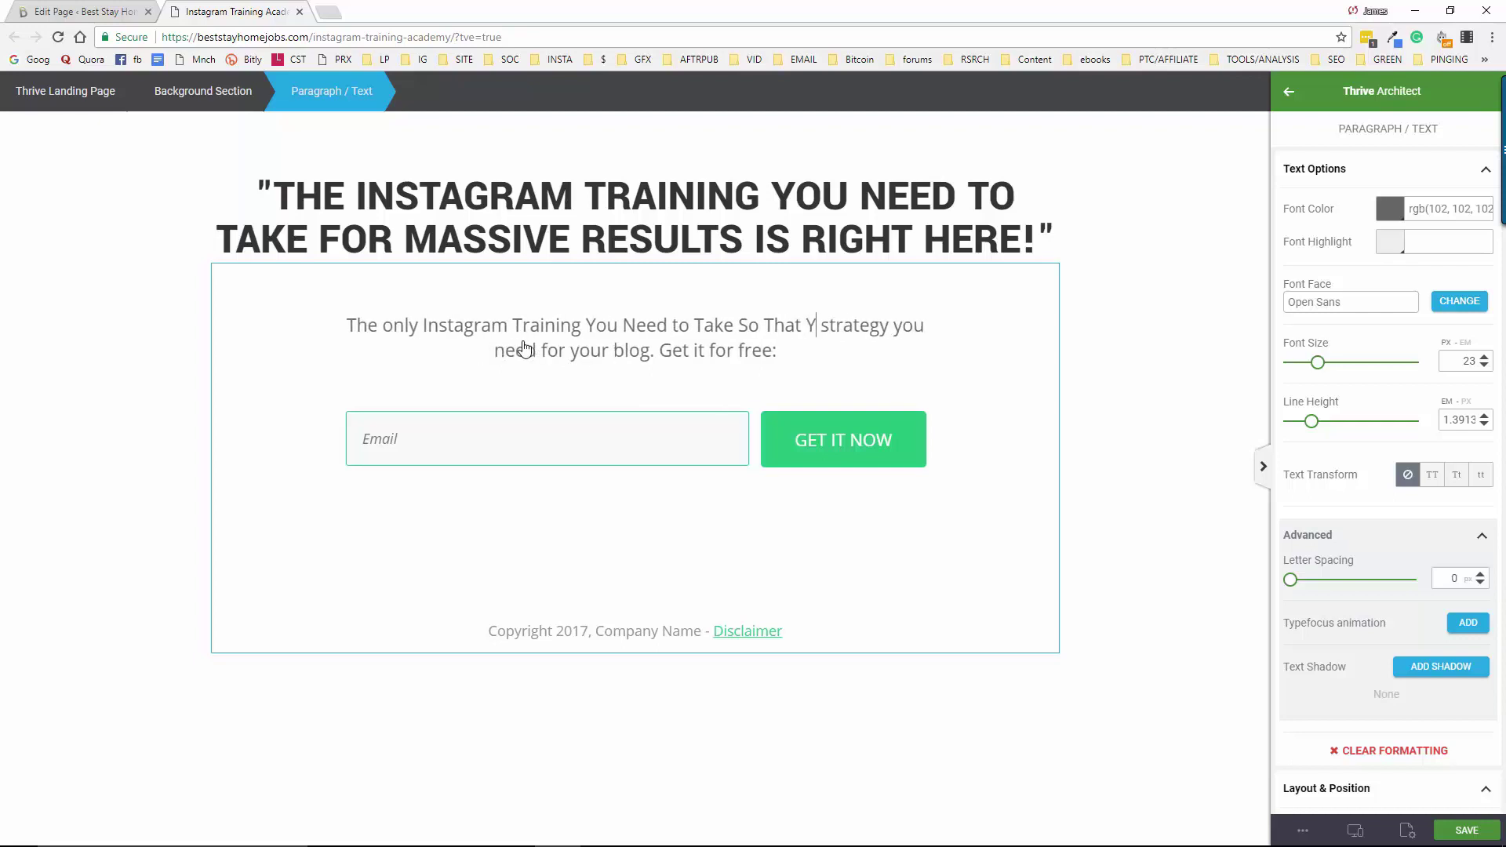
text(Can )
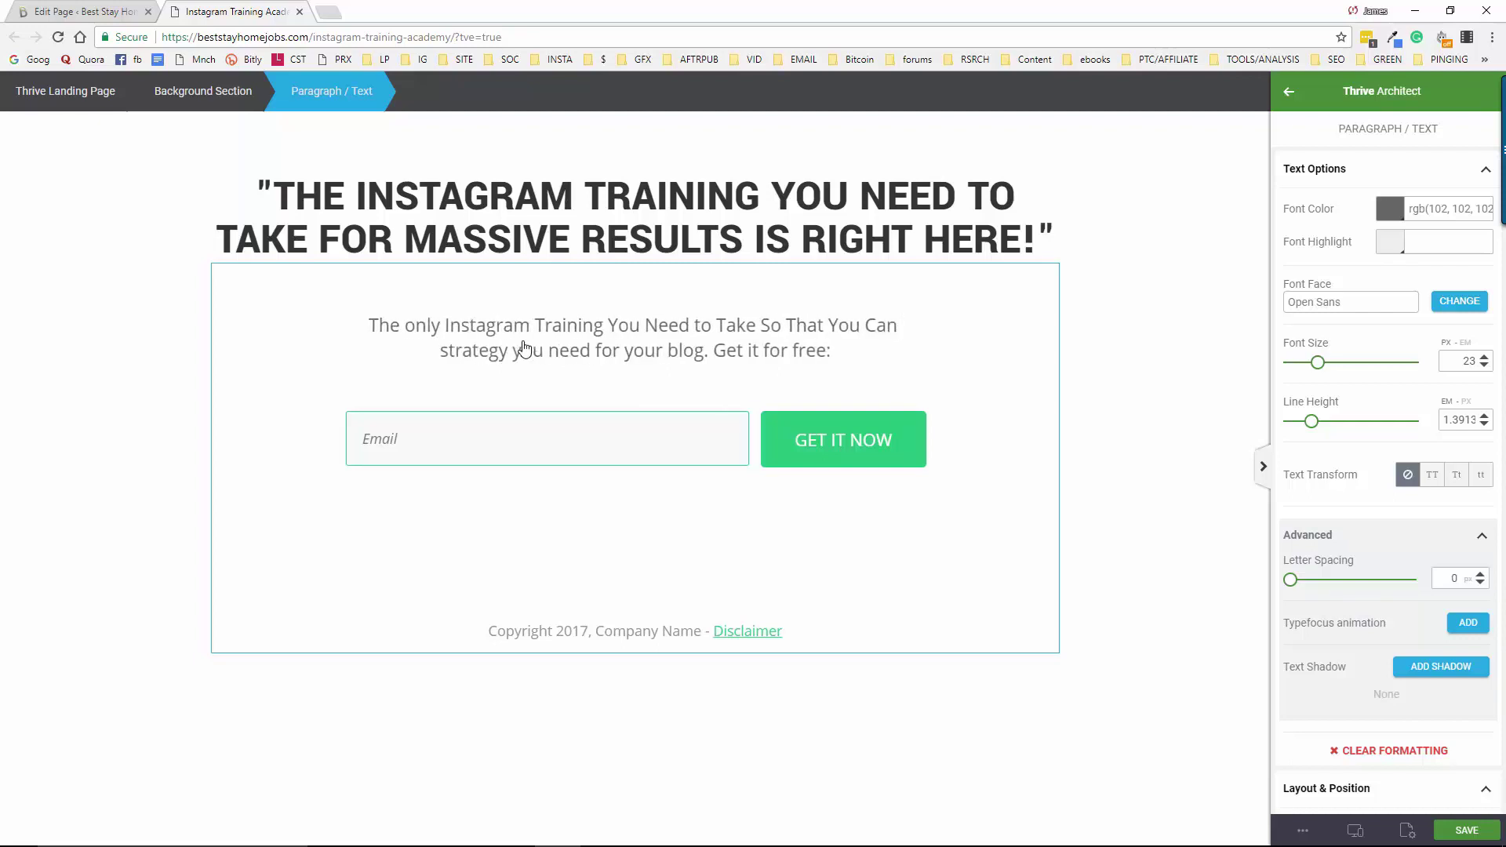
text(Become )
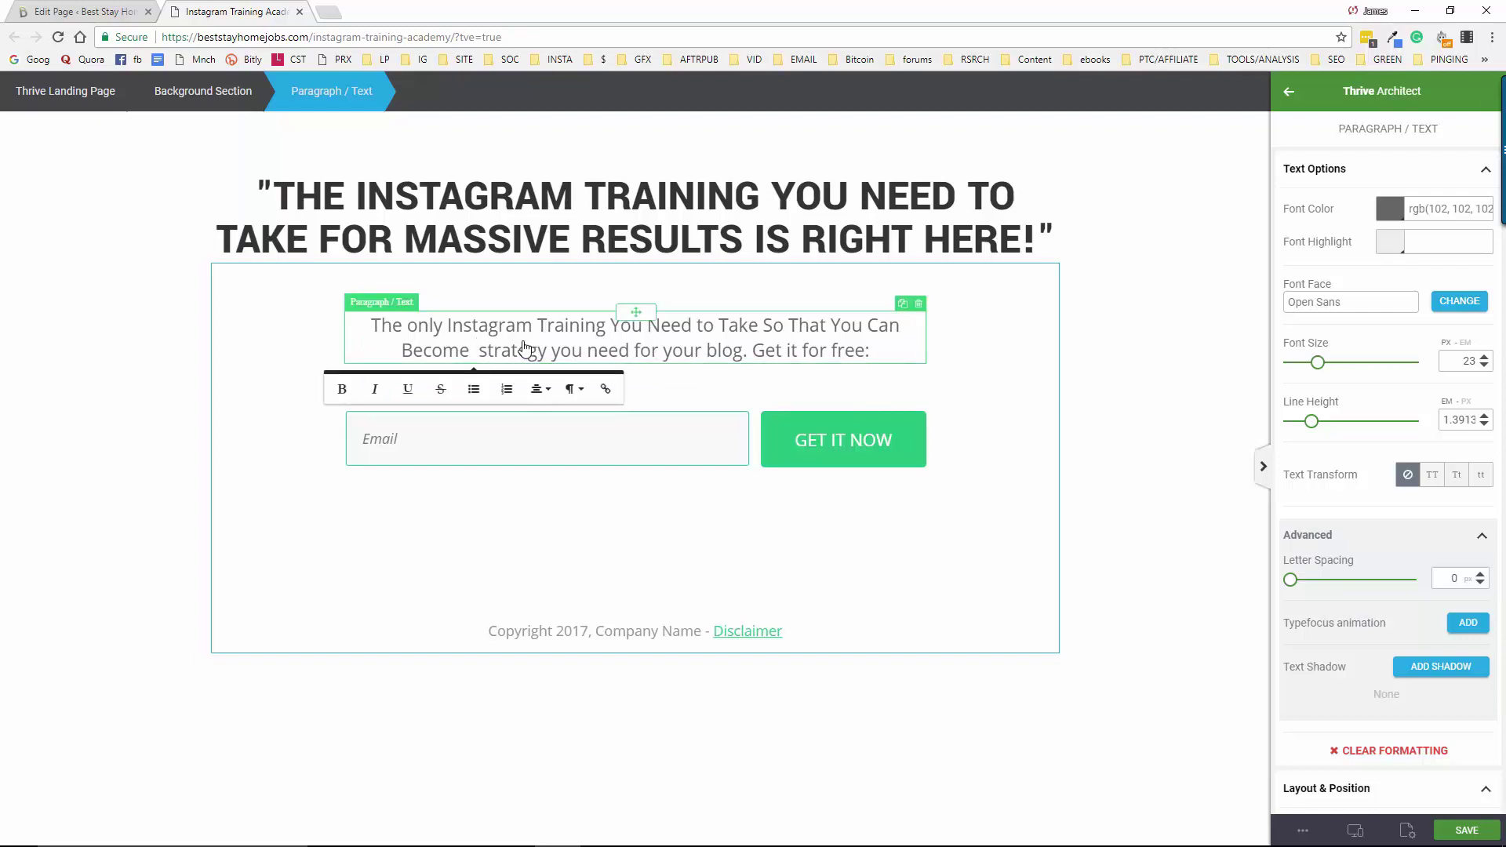
text( Huge)
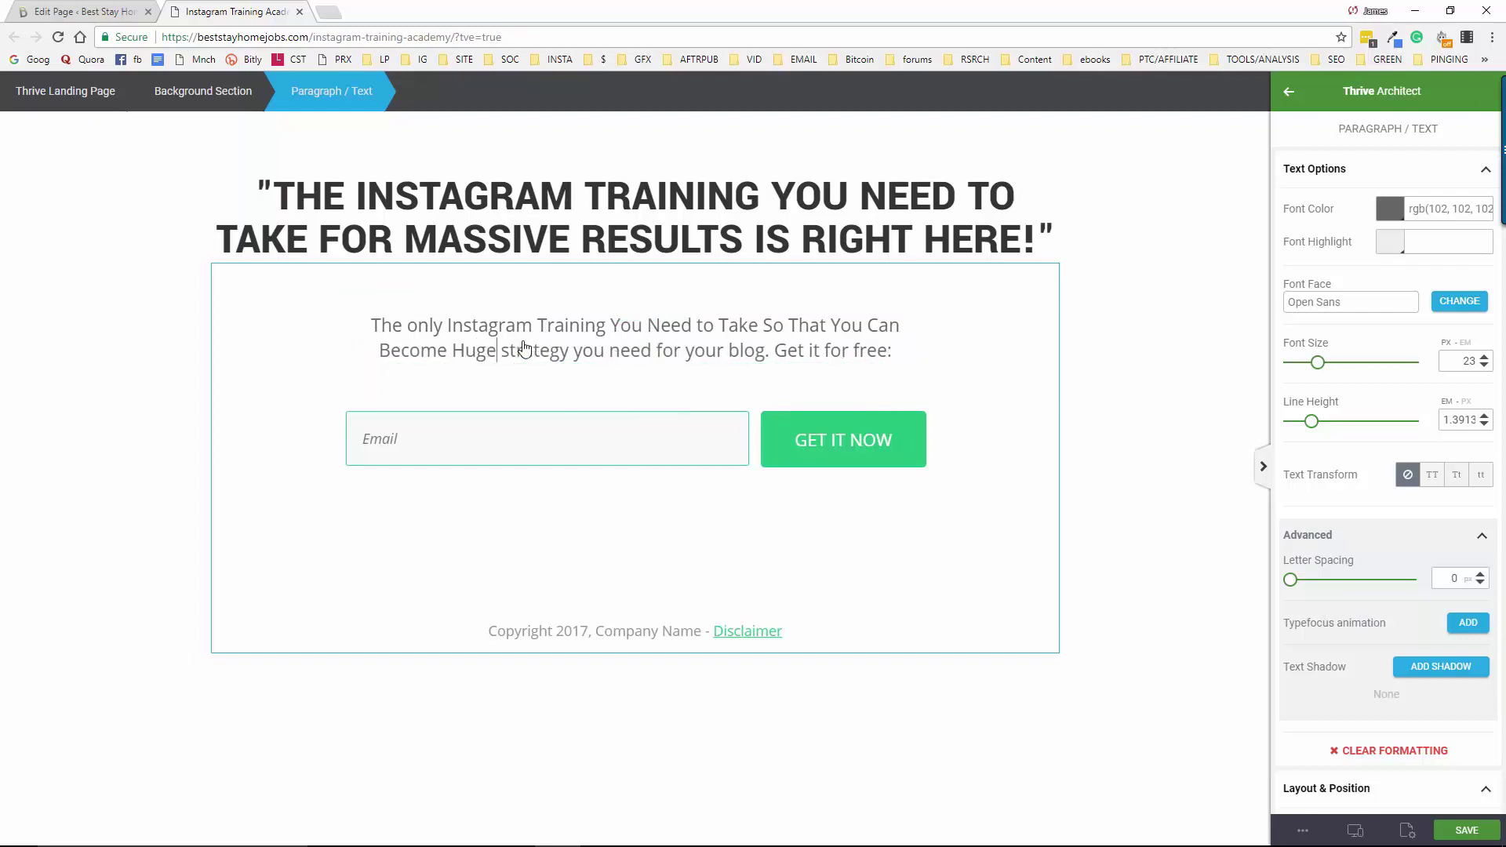
text(ly Succes)
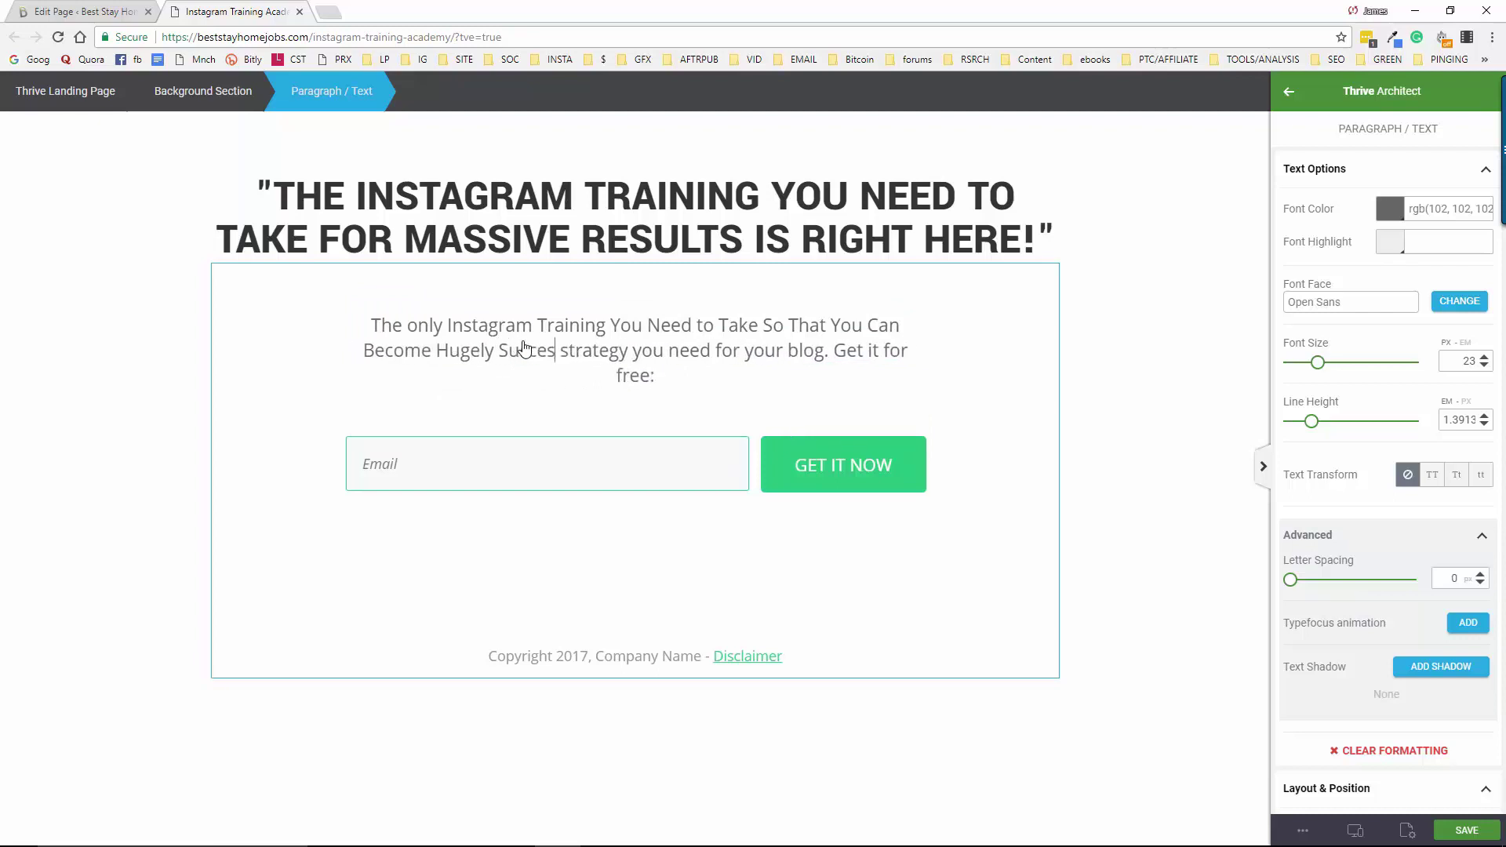
text(sful)
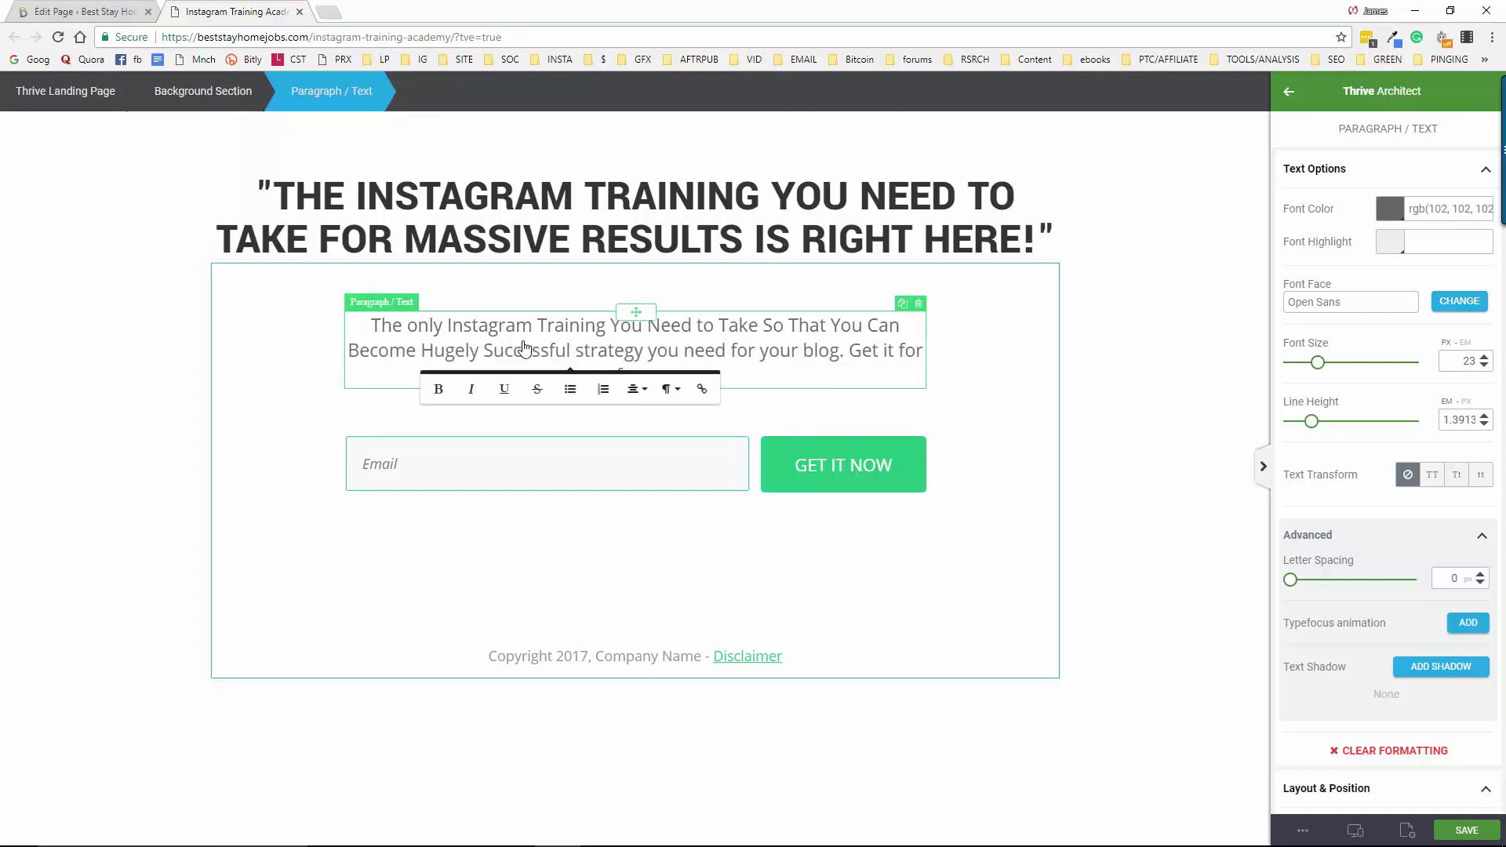
text( Online)
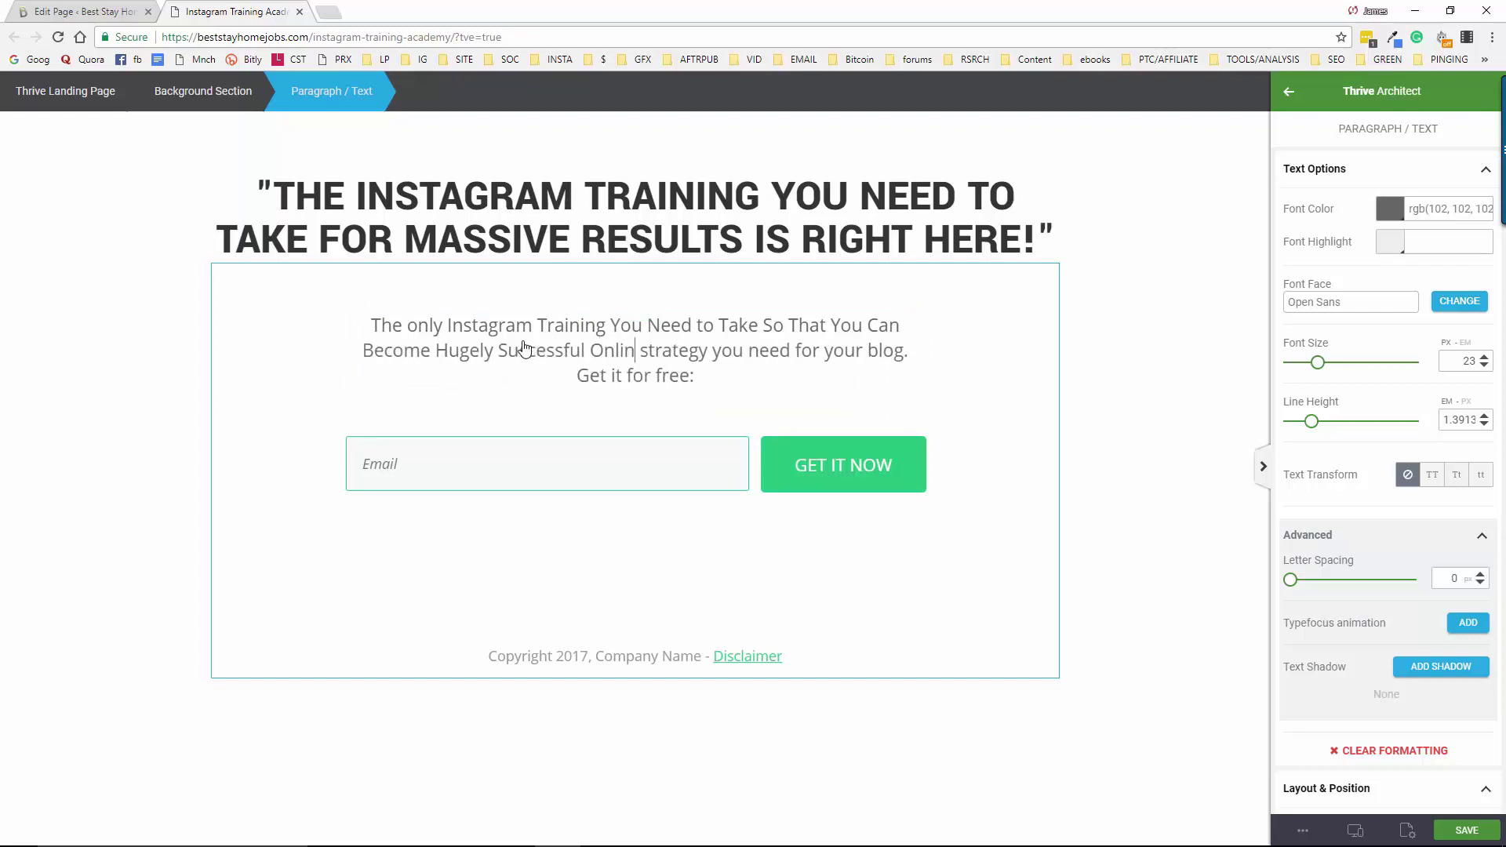
text(!)
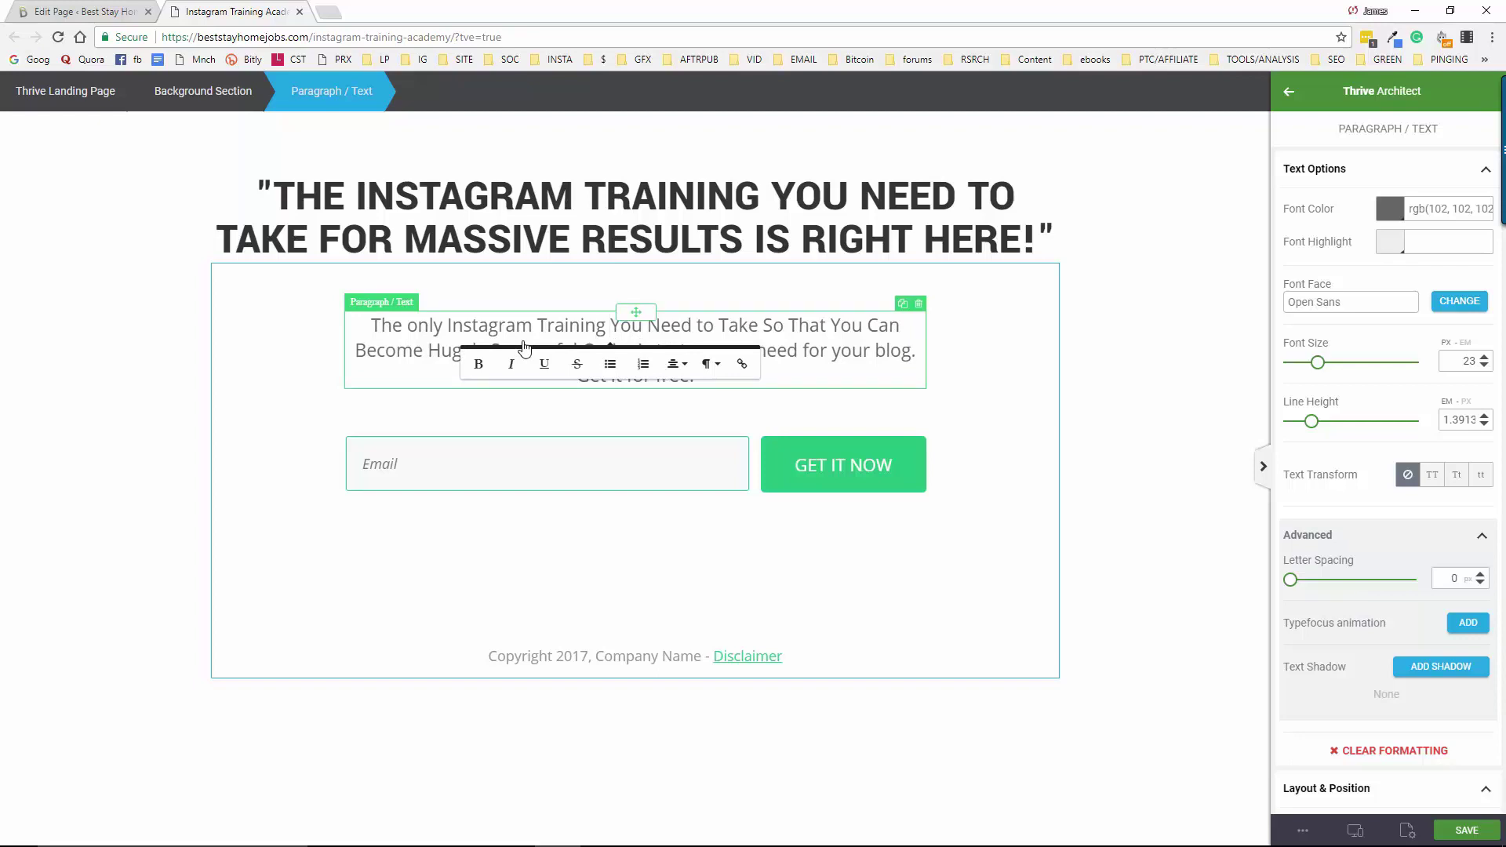
key(Left)
key(BackSpace)
key(BackSpace)
key(BackSpace)
key(BackSpace)
key(BackSpace)
key(BackSpace)
key(BackSpace)
key(BackSpace)
key(BackSpace)
key(BackSpace)
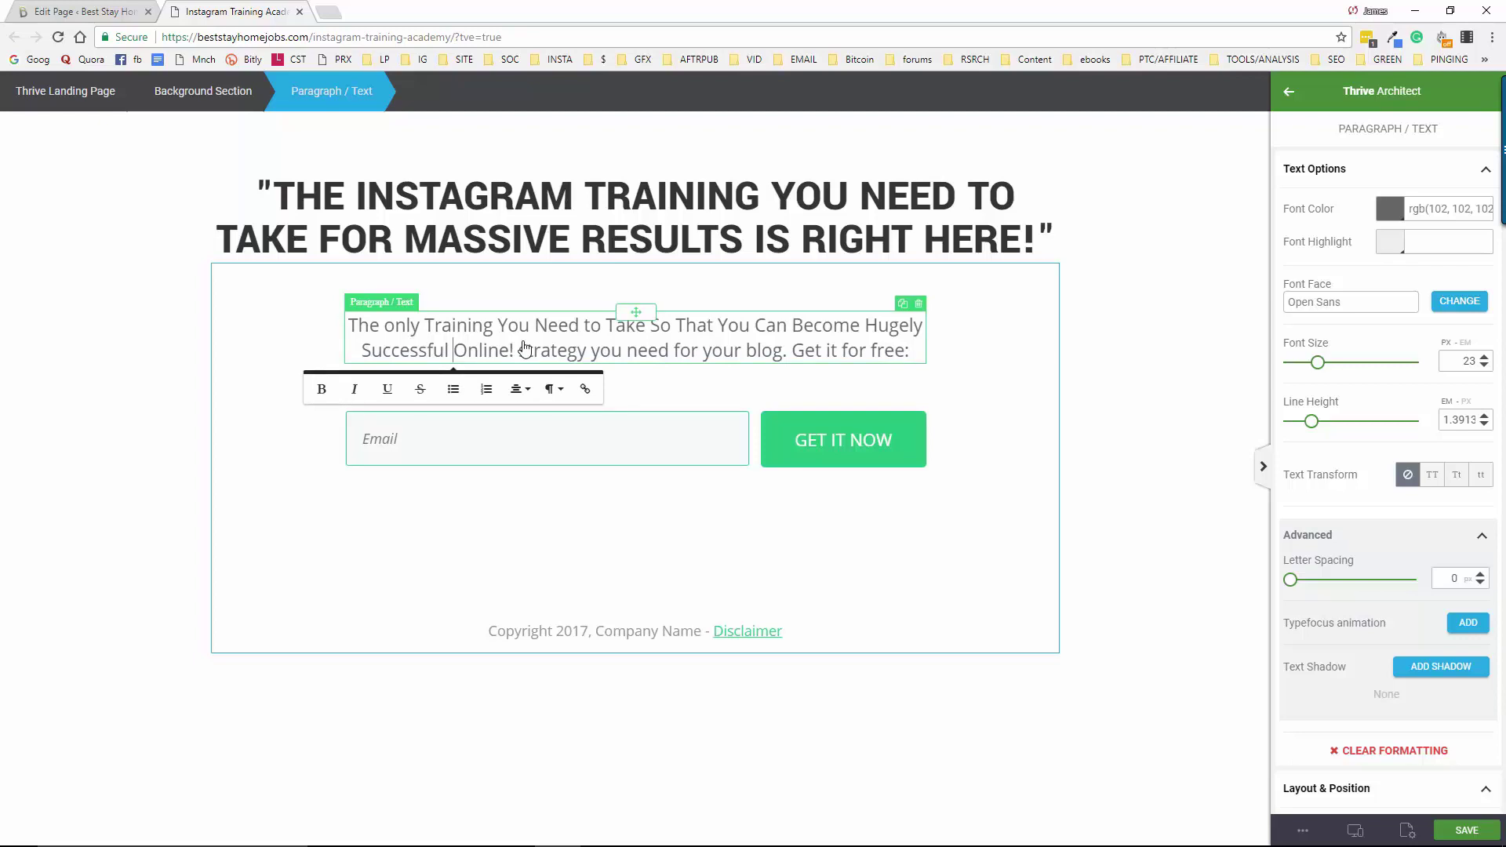
text(with Insta)
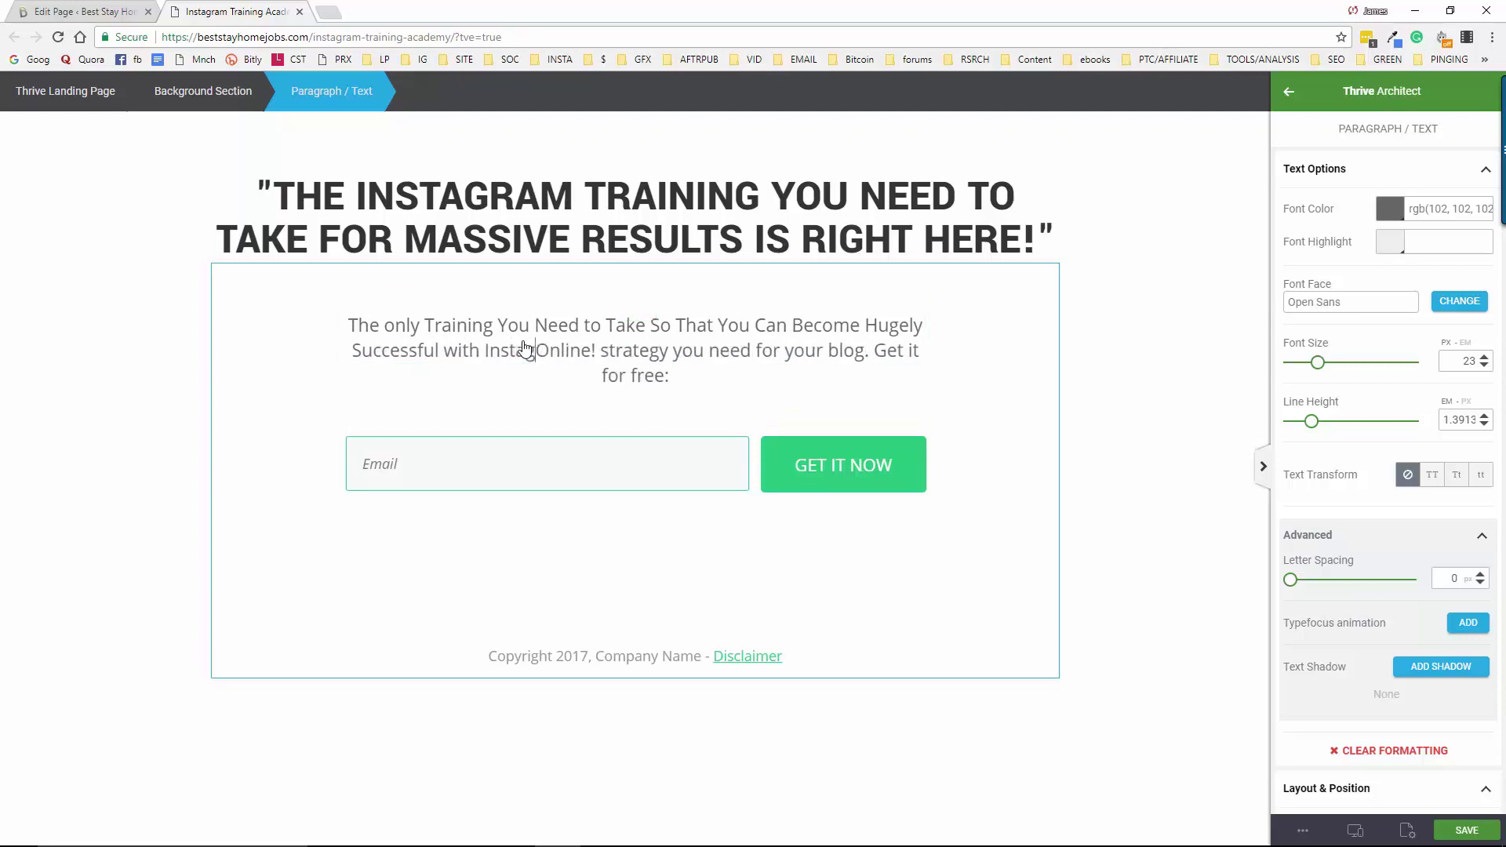
text(gram!)
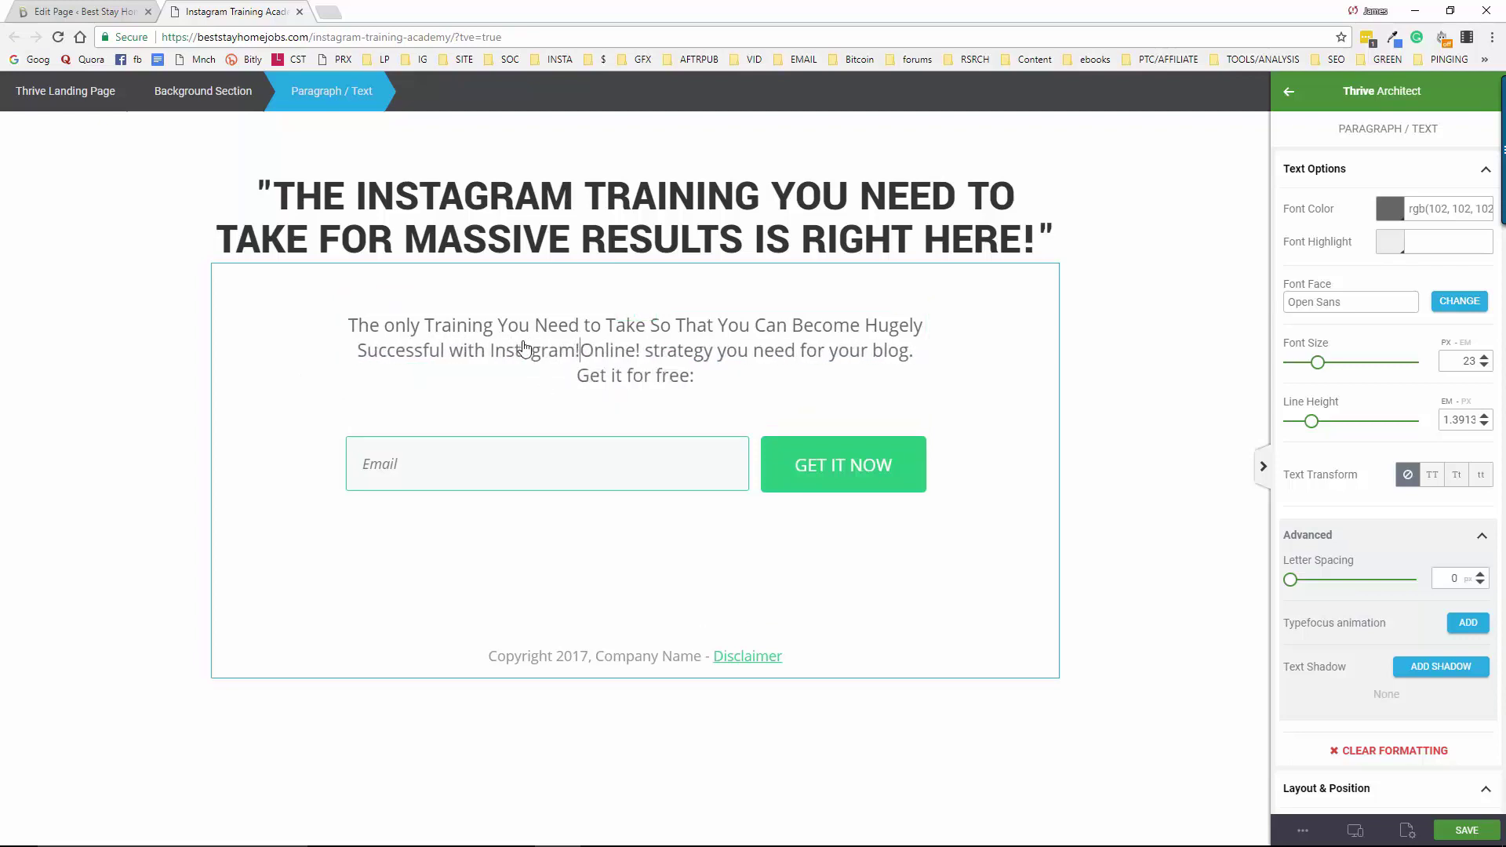
key(Delete)
key(Delete)
key(Delete)
key(Delete)
key(Delete)
key(Delete)
key(Delete)
key(Delete)
key(Delete)
key(Delete)
key(Delete)
key(Delete)
key(Delete)
key(Delete)
key(Delete)
key(Delete)
key(Delete)
key(Delete)
key(Delete)
key(Delete)
key(Delete)
key(Delete)
key(Delete)
key(Delete)
key(Delete)
key(Delete)
key(Delete)
key(Delete)
key(Delete)
key(Delete)
key(Delete)
key(Delete)
key(Delete)
key(Delete)
key(Delete)
key(Delete)
key(Delete)
key(Delete)
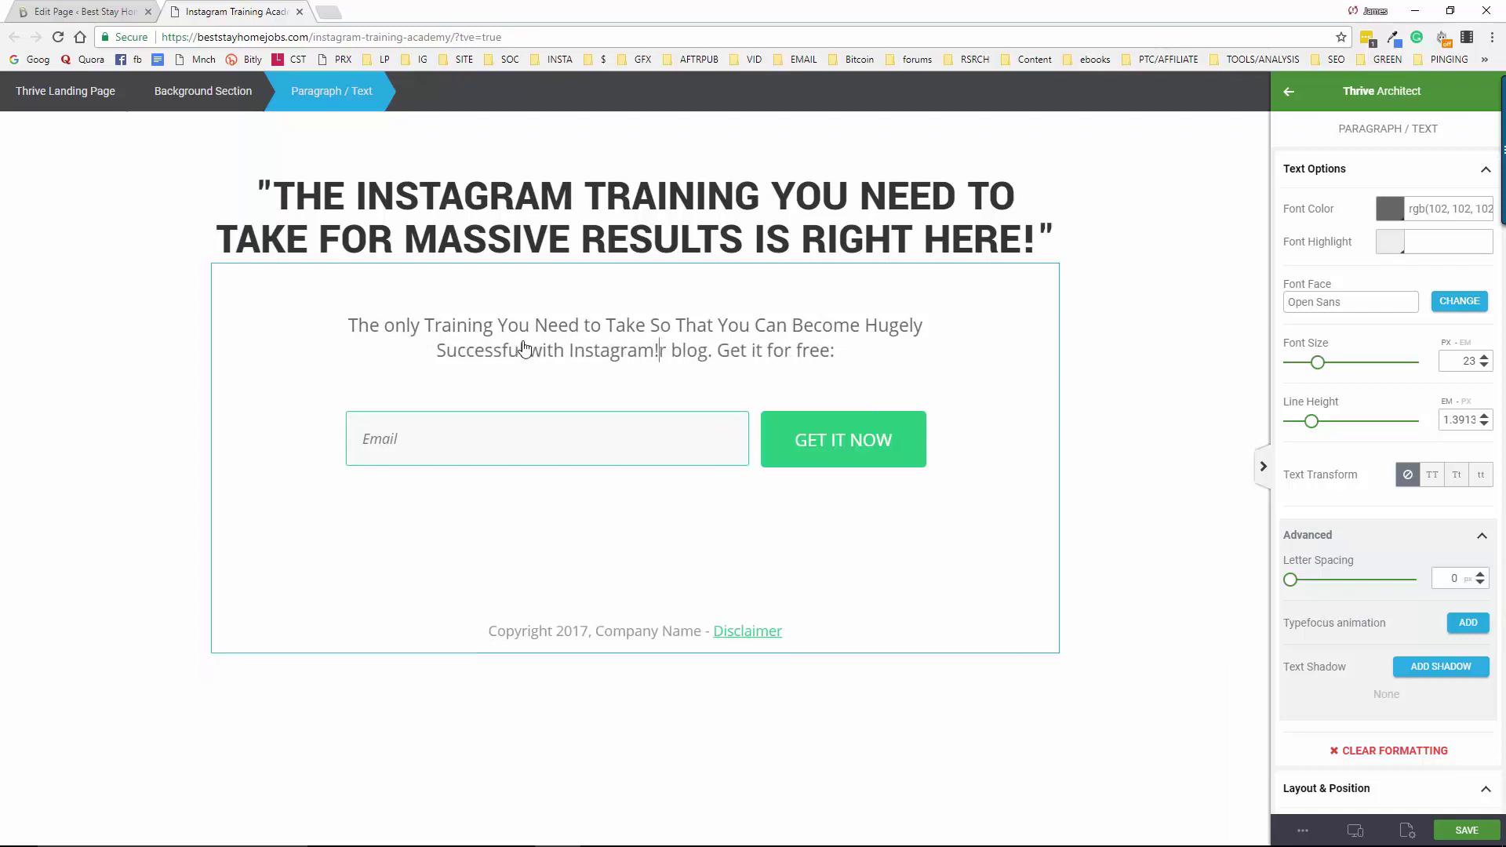
key(BackSpace)
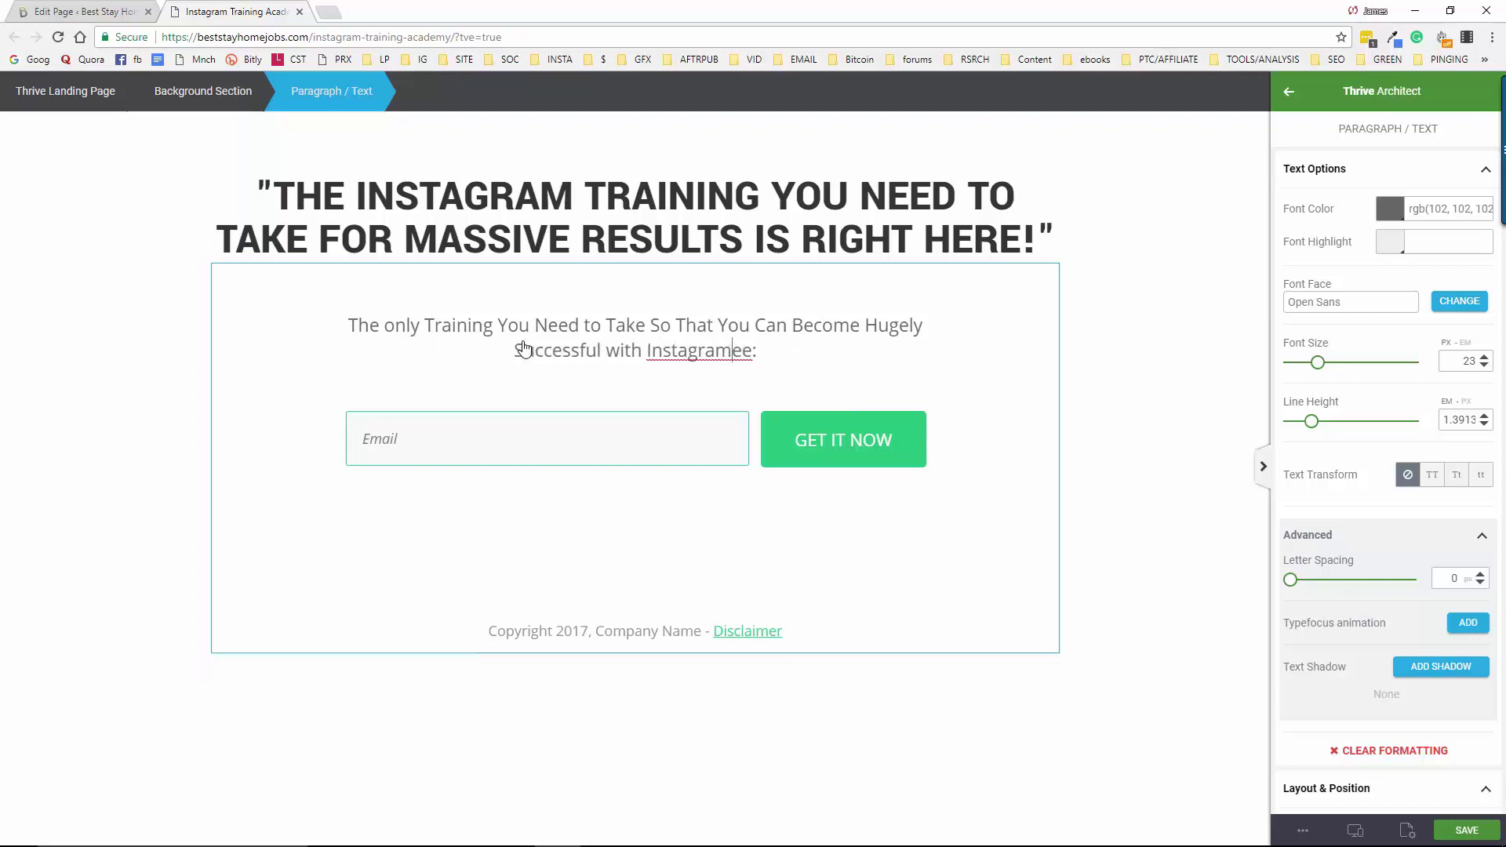
key(Delete)
key(Delete)
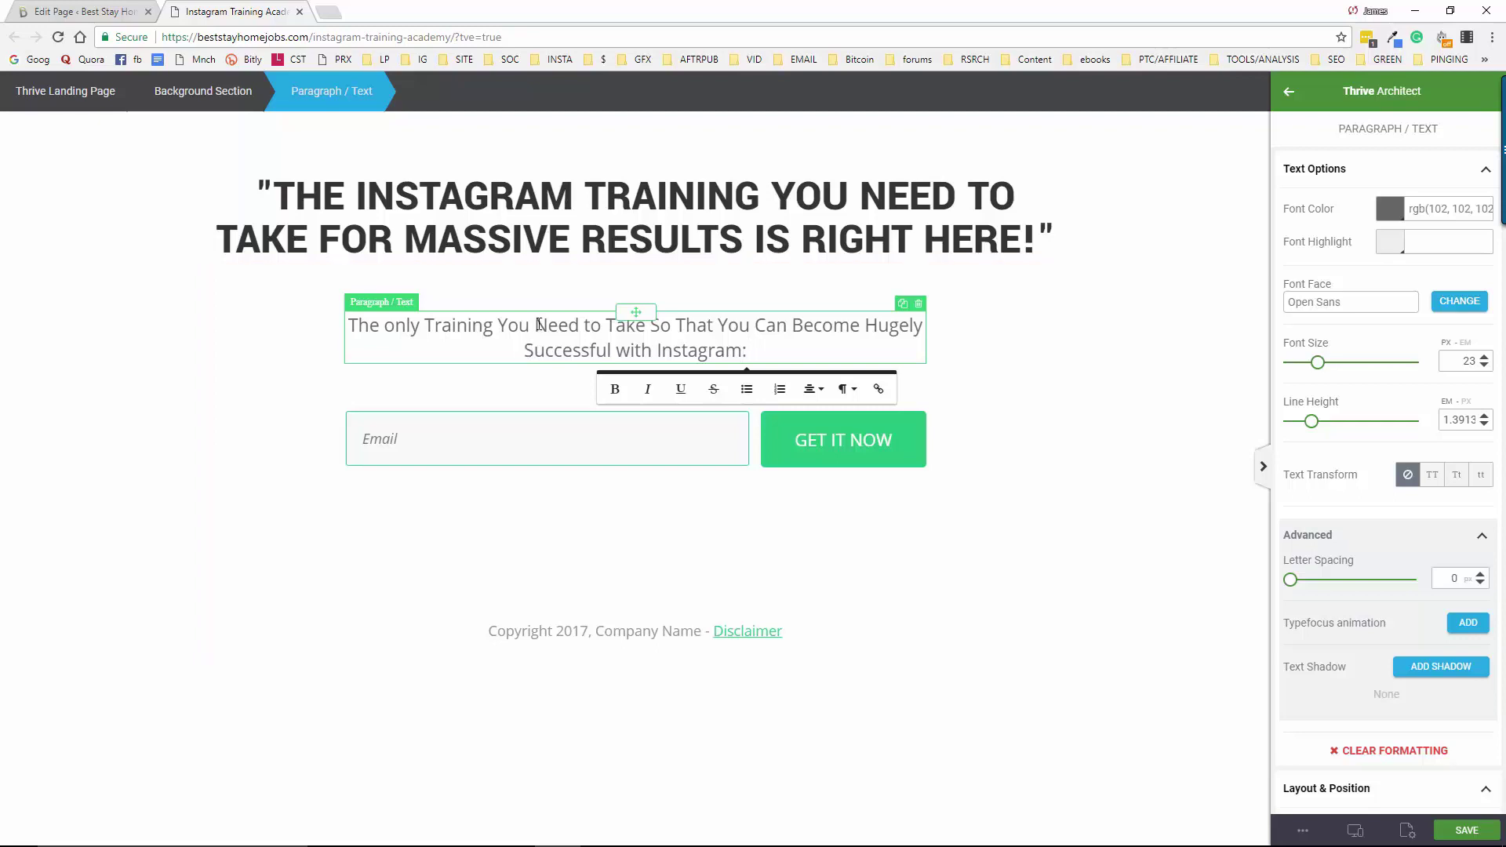
click(952, 571)
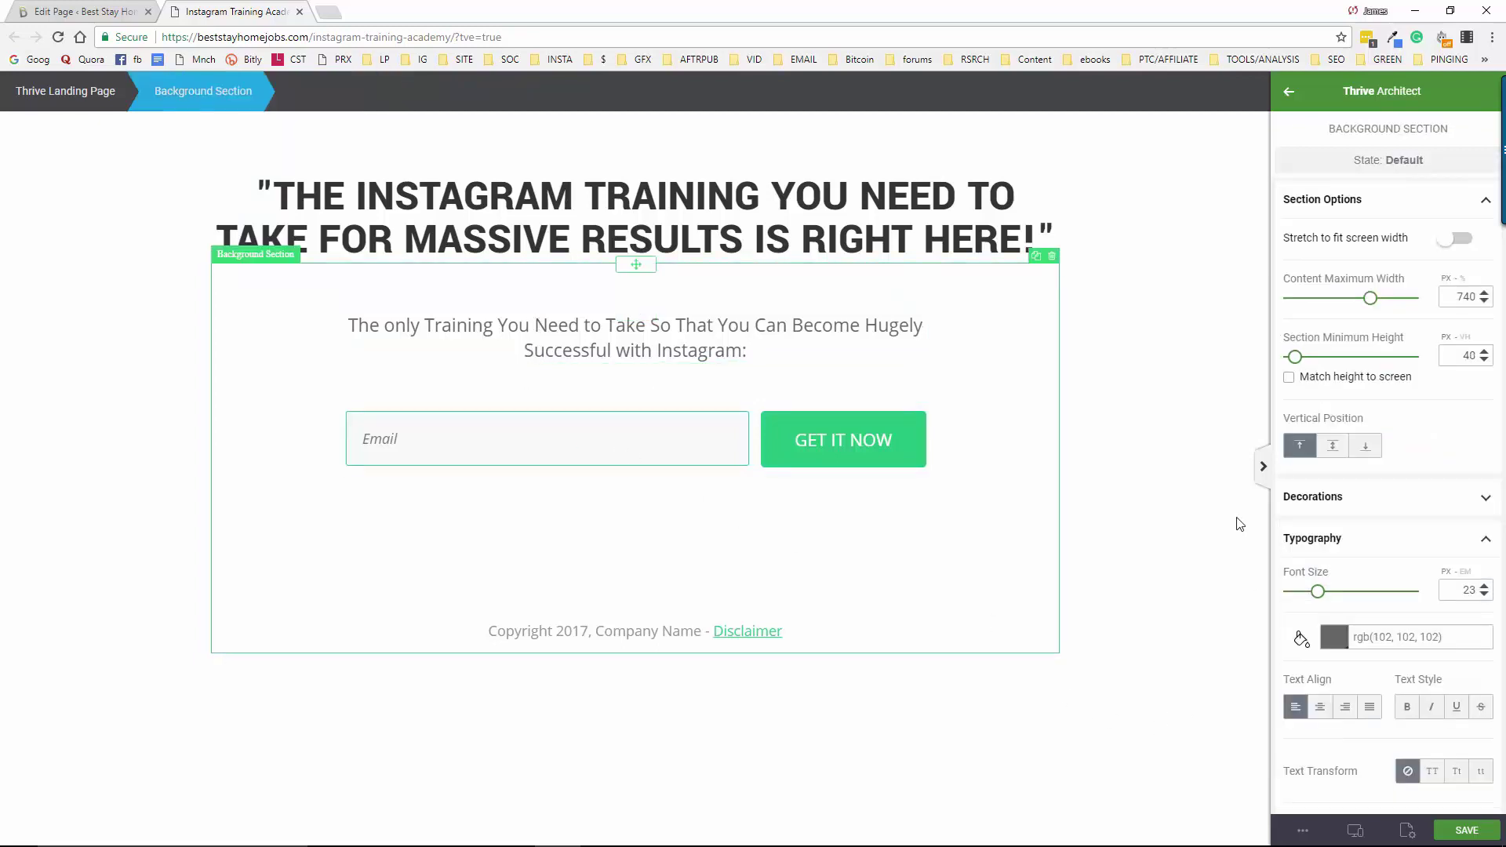
Replace the footer's Company Name with 'Best Stay Home Jobs' and select the Disclaimer text
click(615, 633)
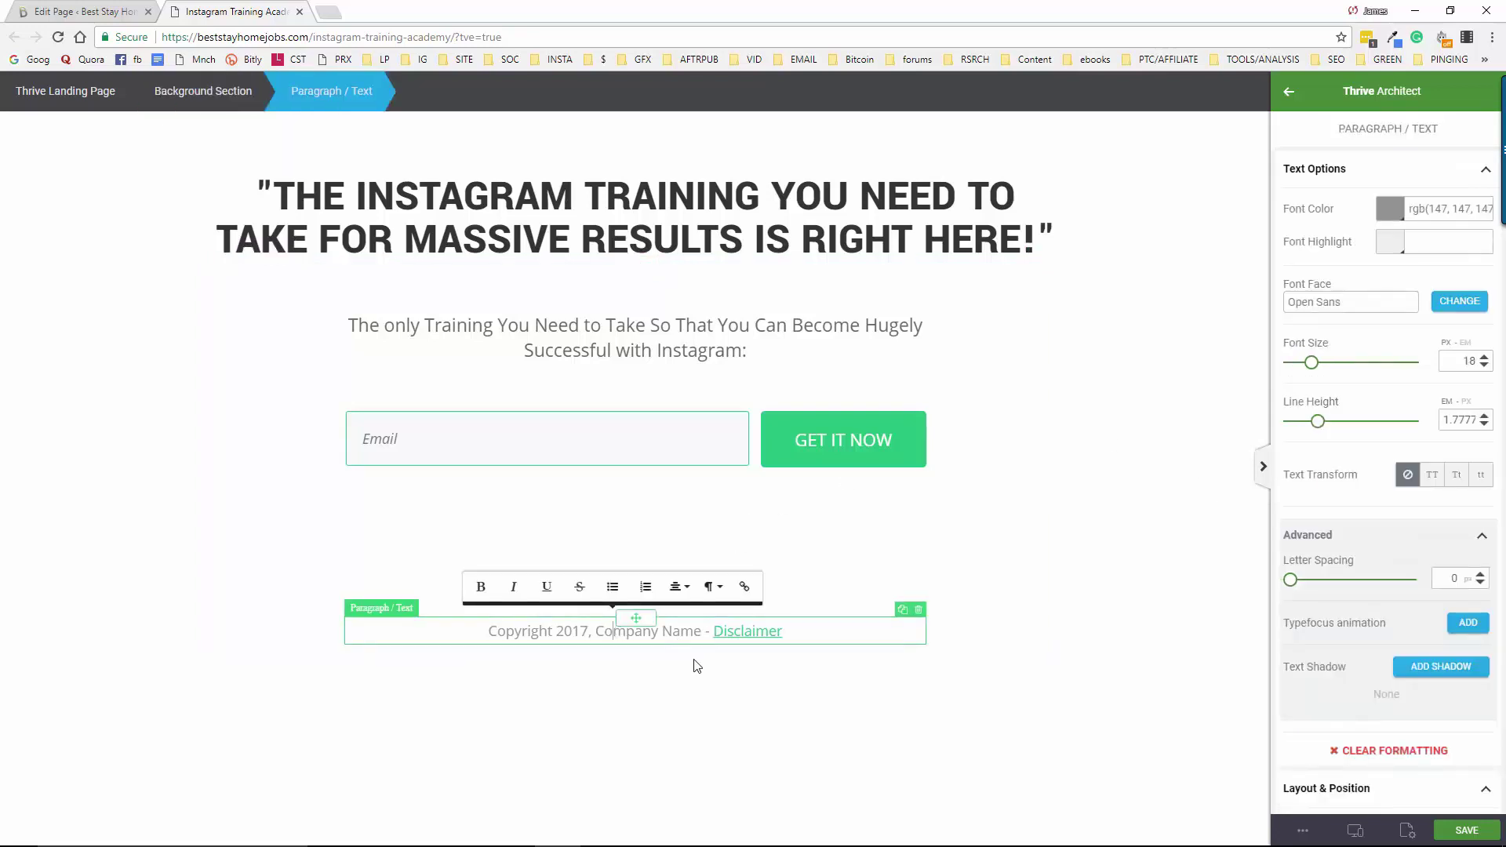
drag(596, 632, 702, 632)
text(Best )
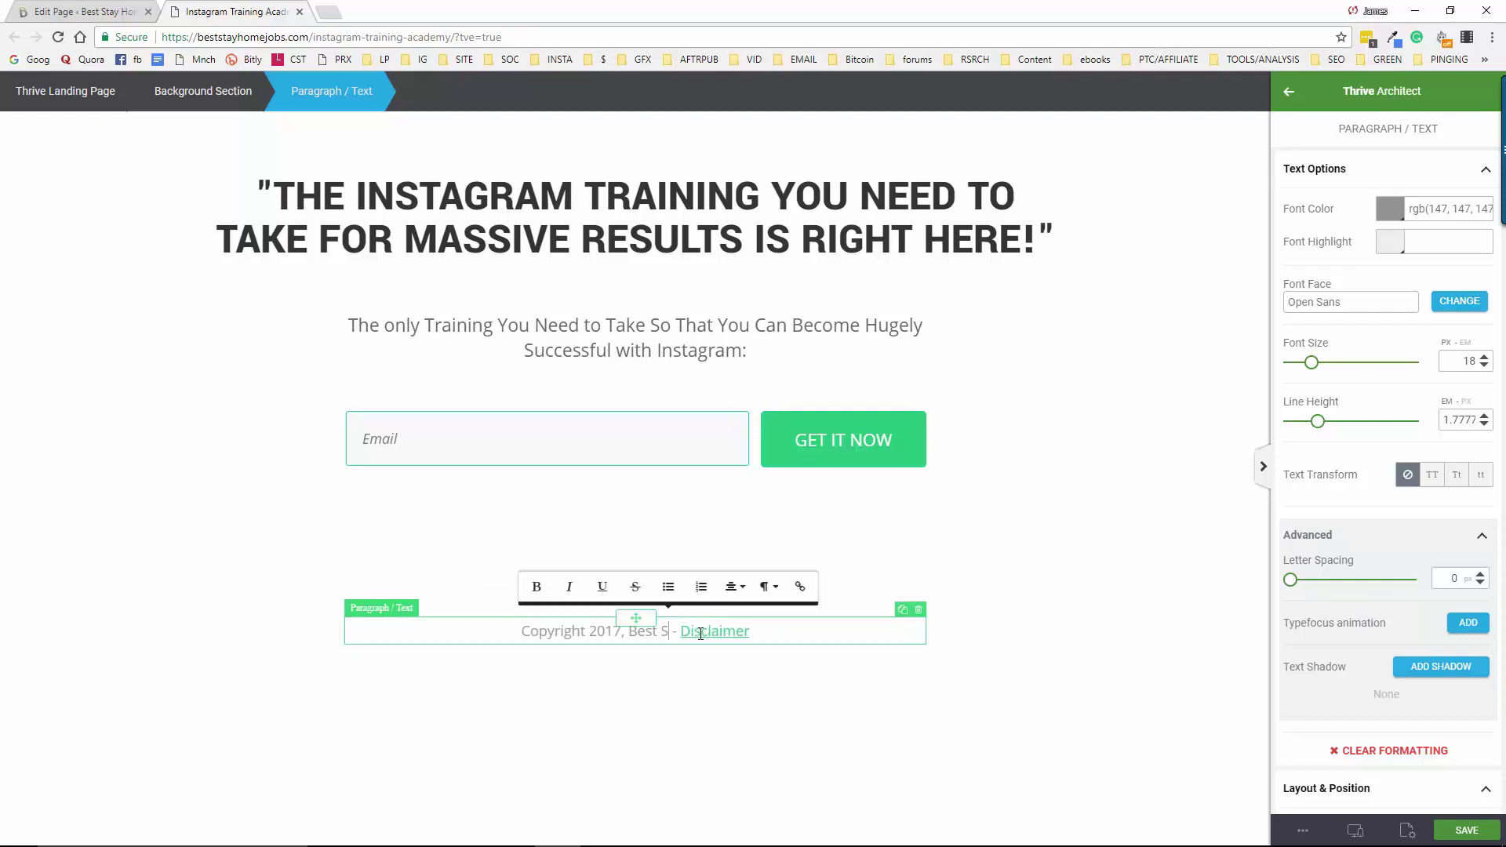
text(Stay Home)
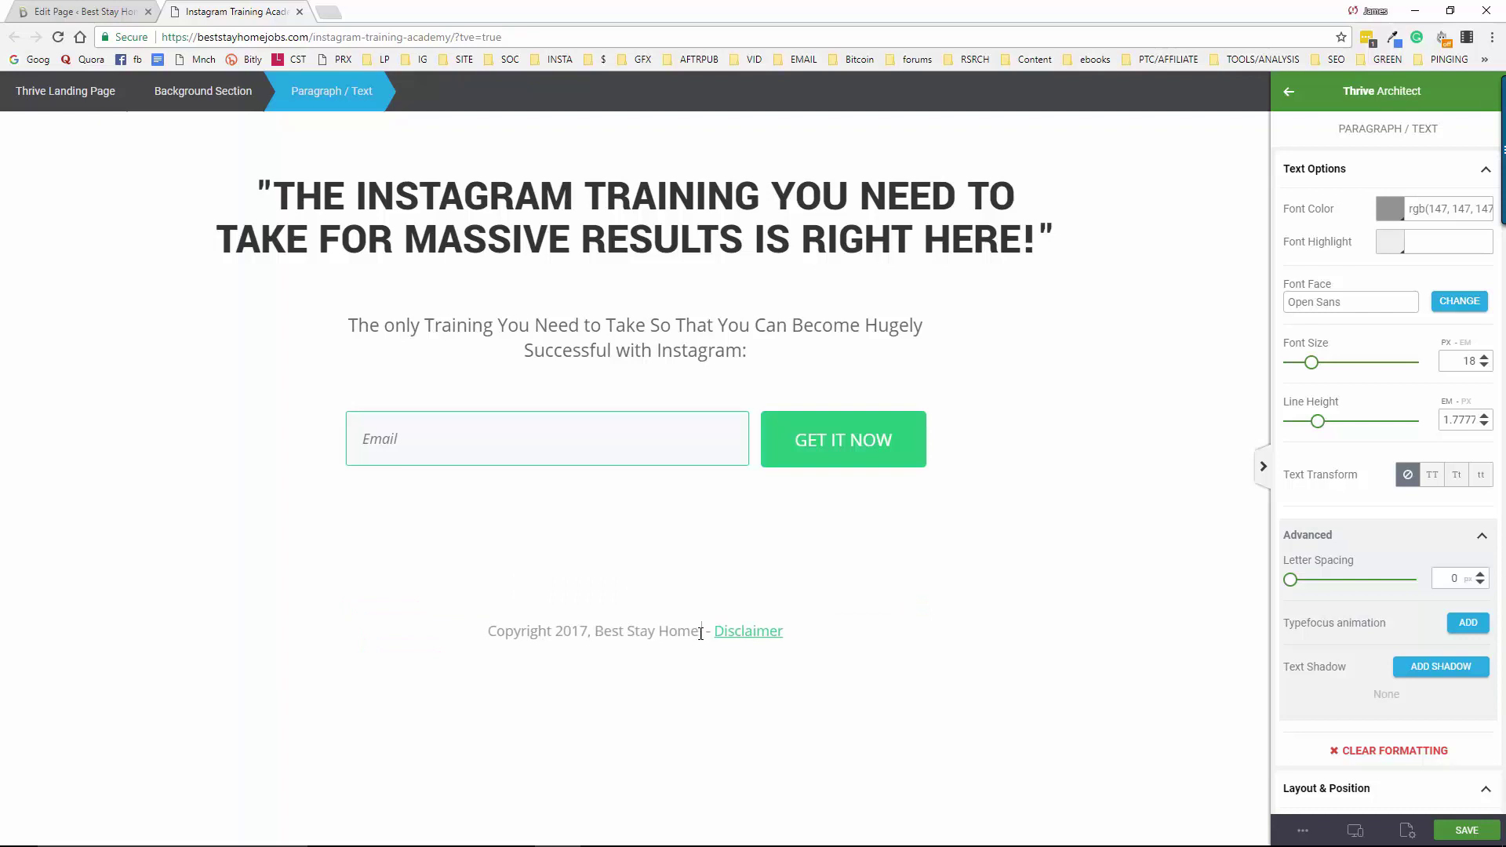
text( Jobs)
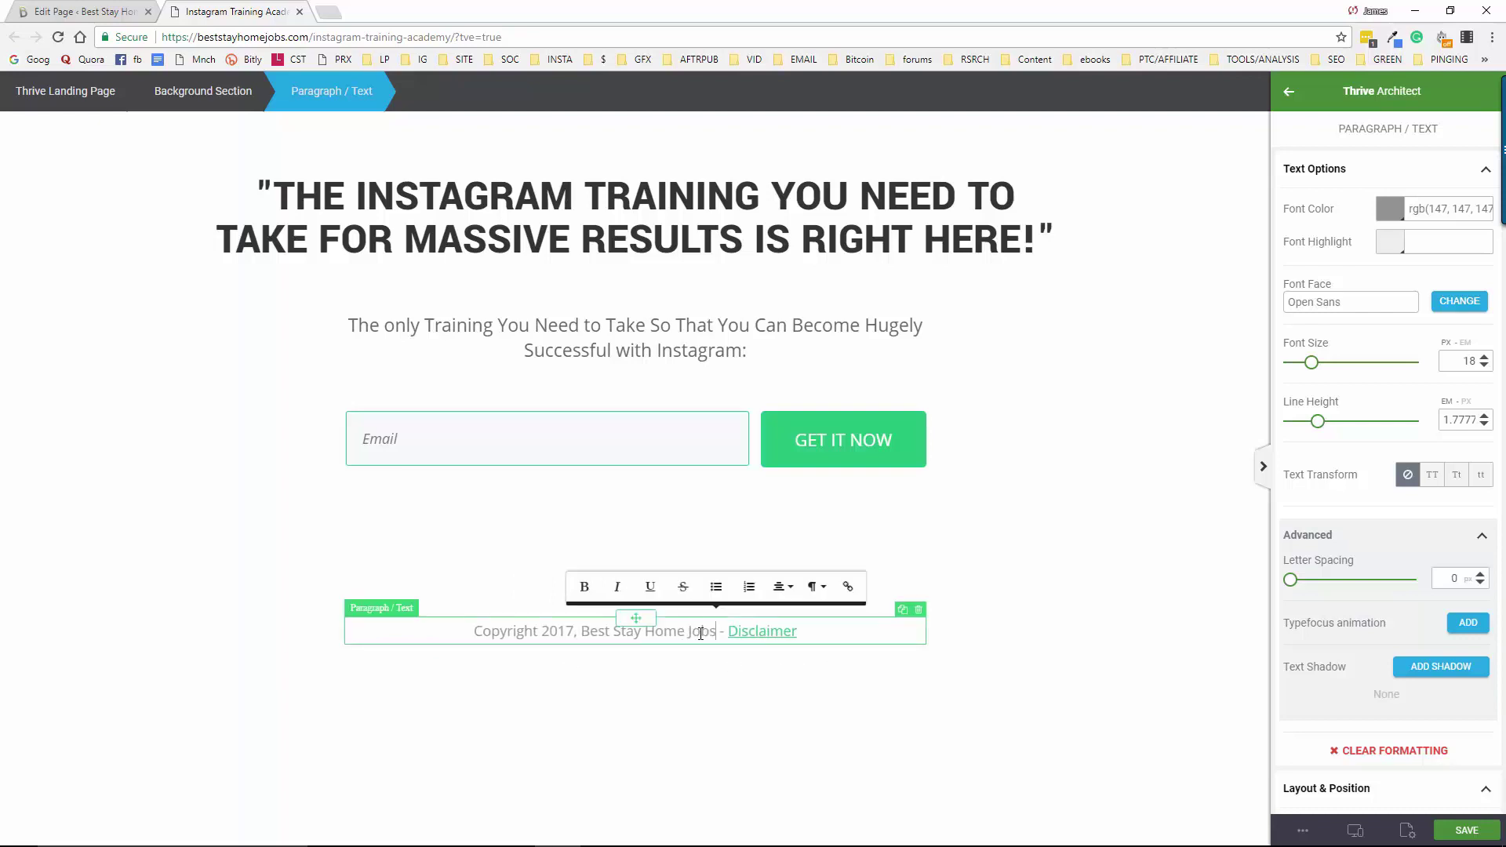
click(814, 634)
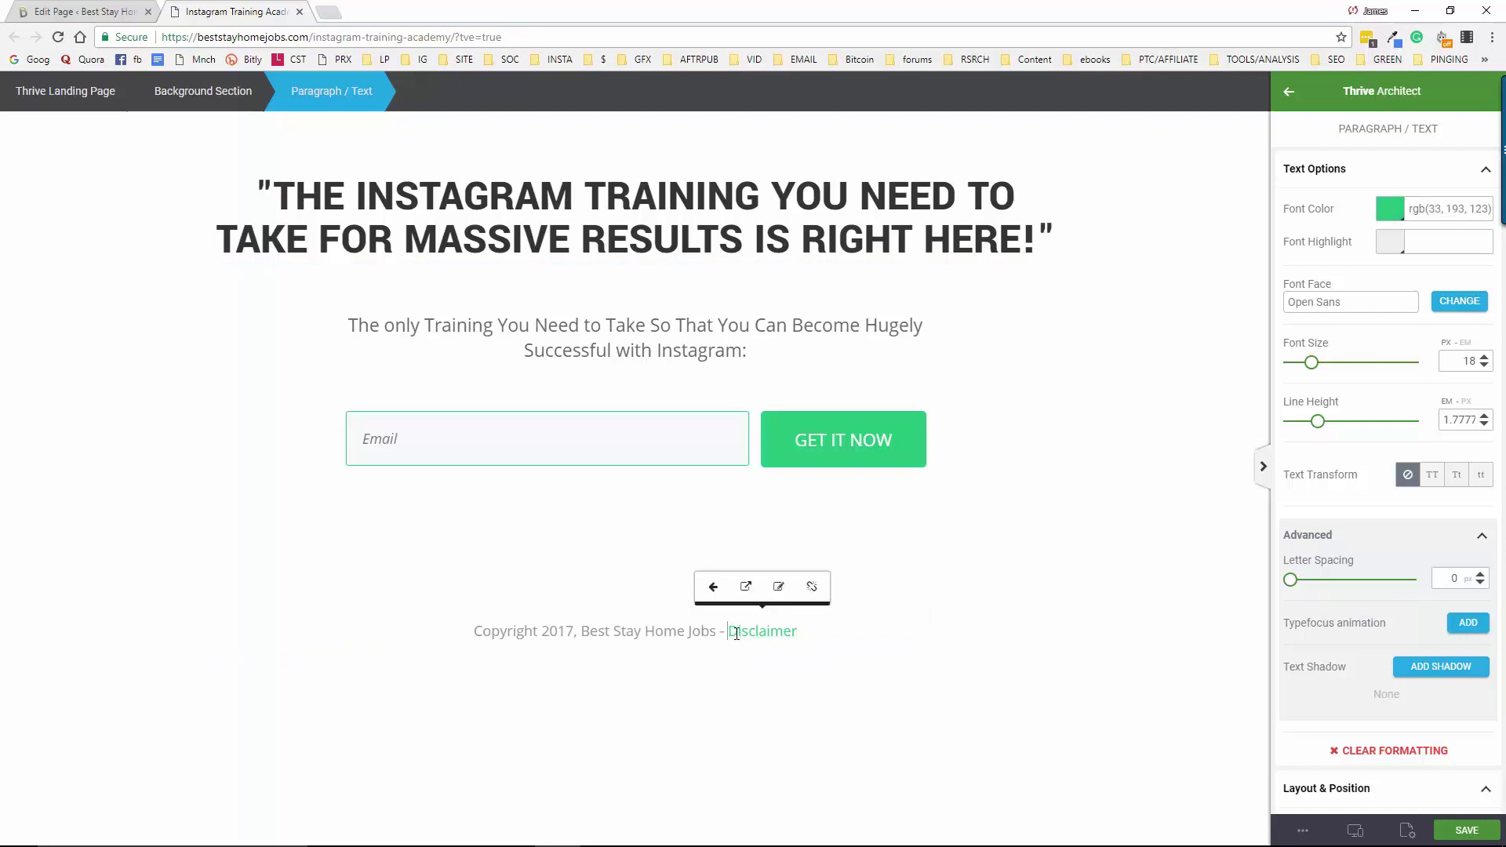
drag(729, 632, 798, 633)
Change the Disclaimer link from '#' to the affiliate-disclaimer URL with new tab and nofollow
click(779, 588)
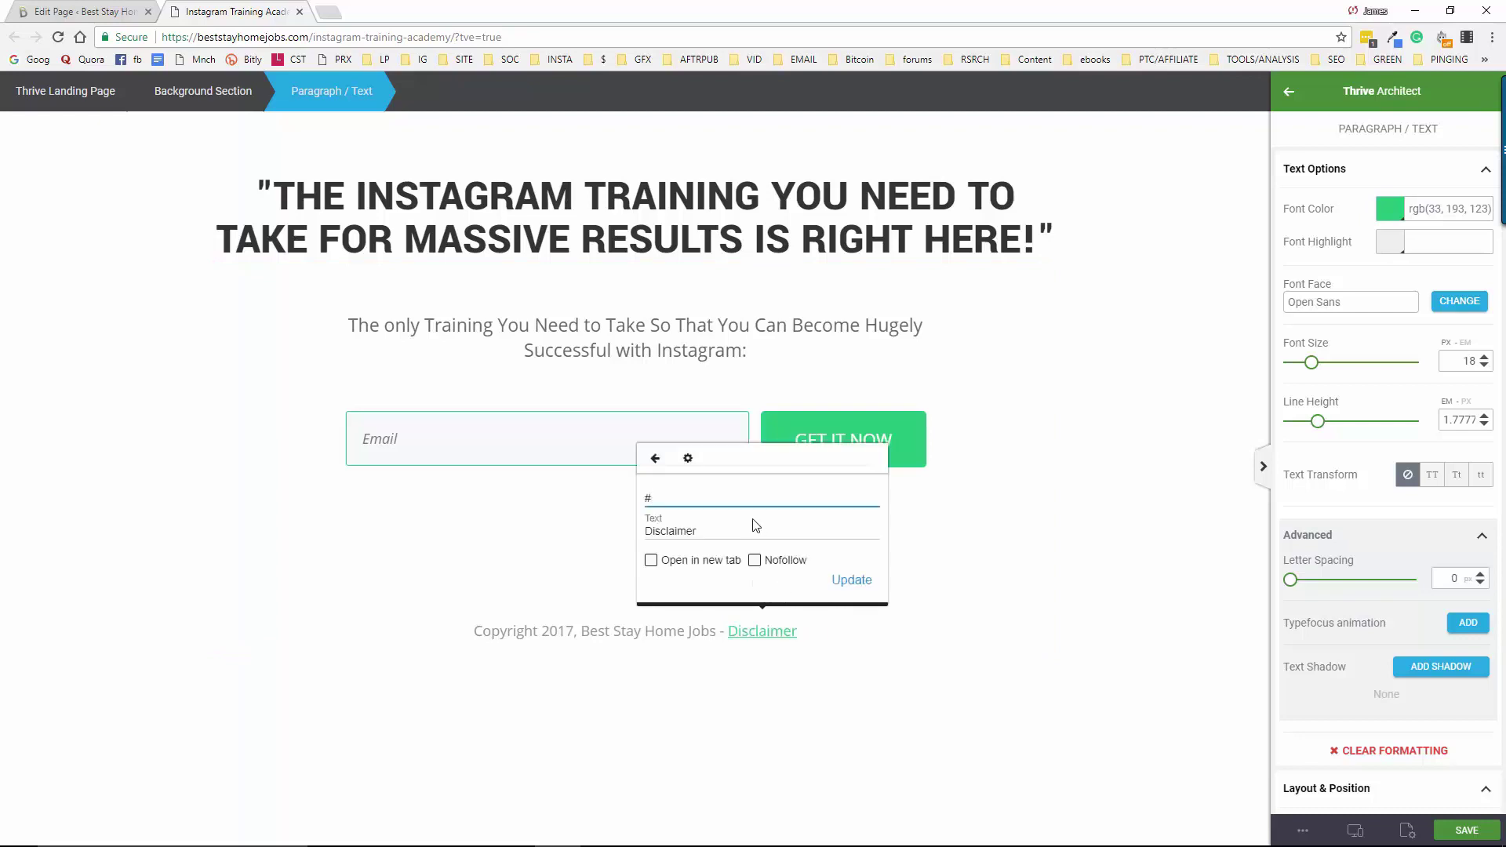
double_click(695, 491)
text(https://beststayhomejobs.com/affiliate-dis)
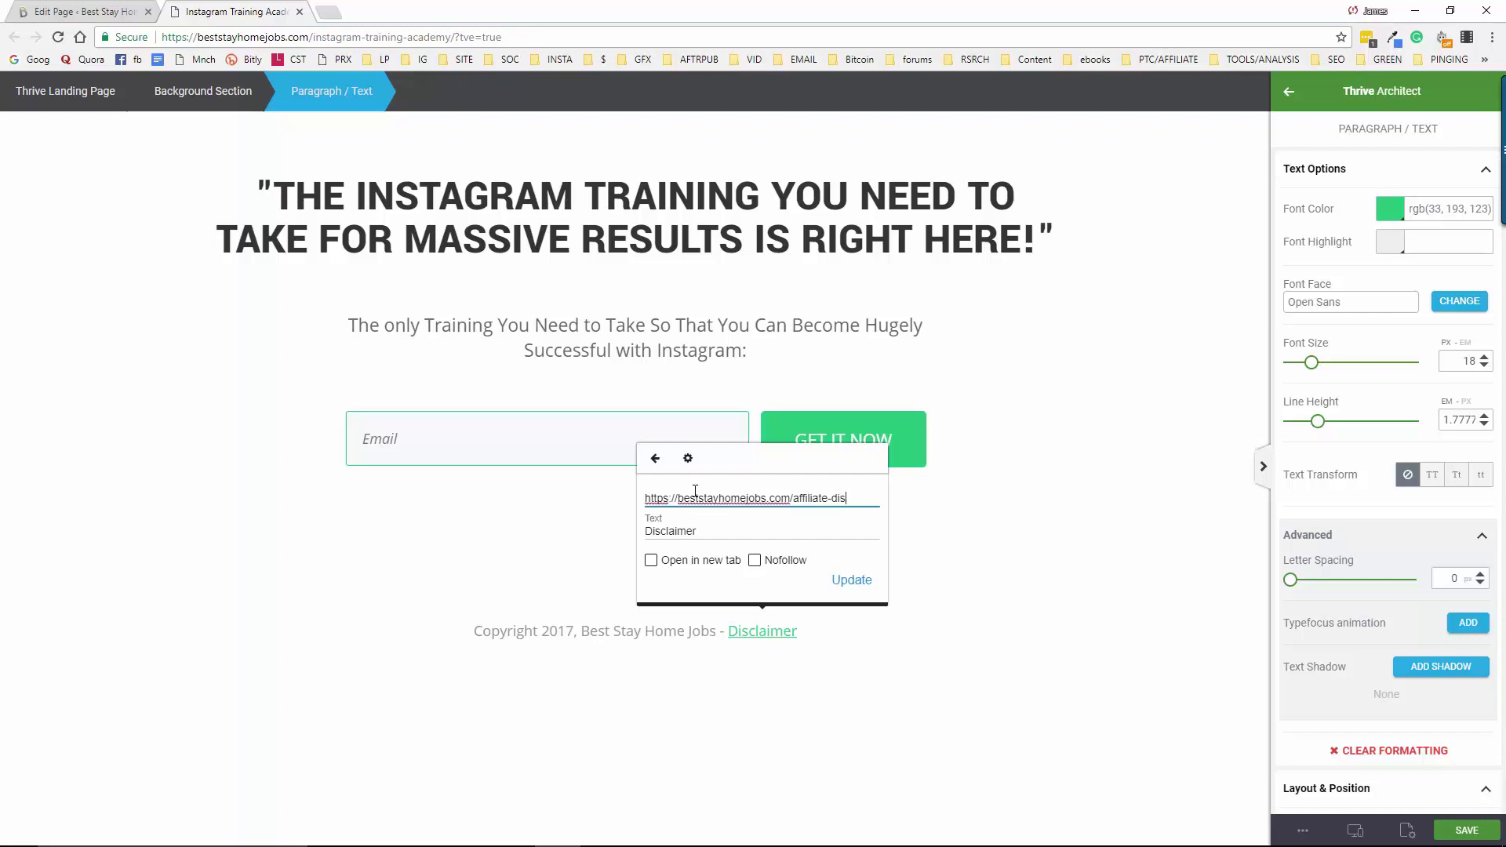
text(claimer)
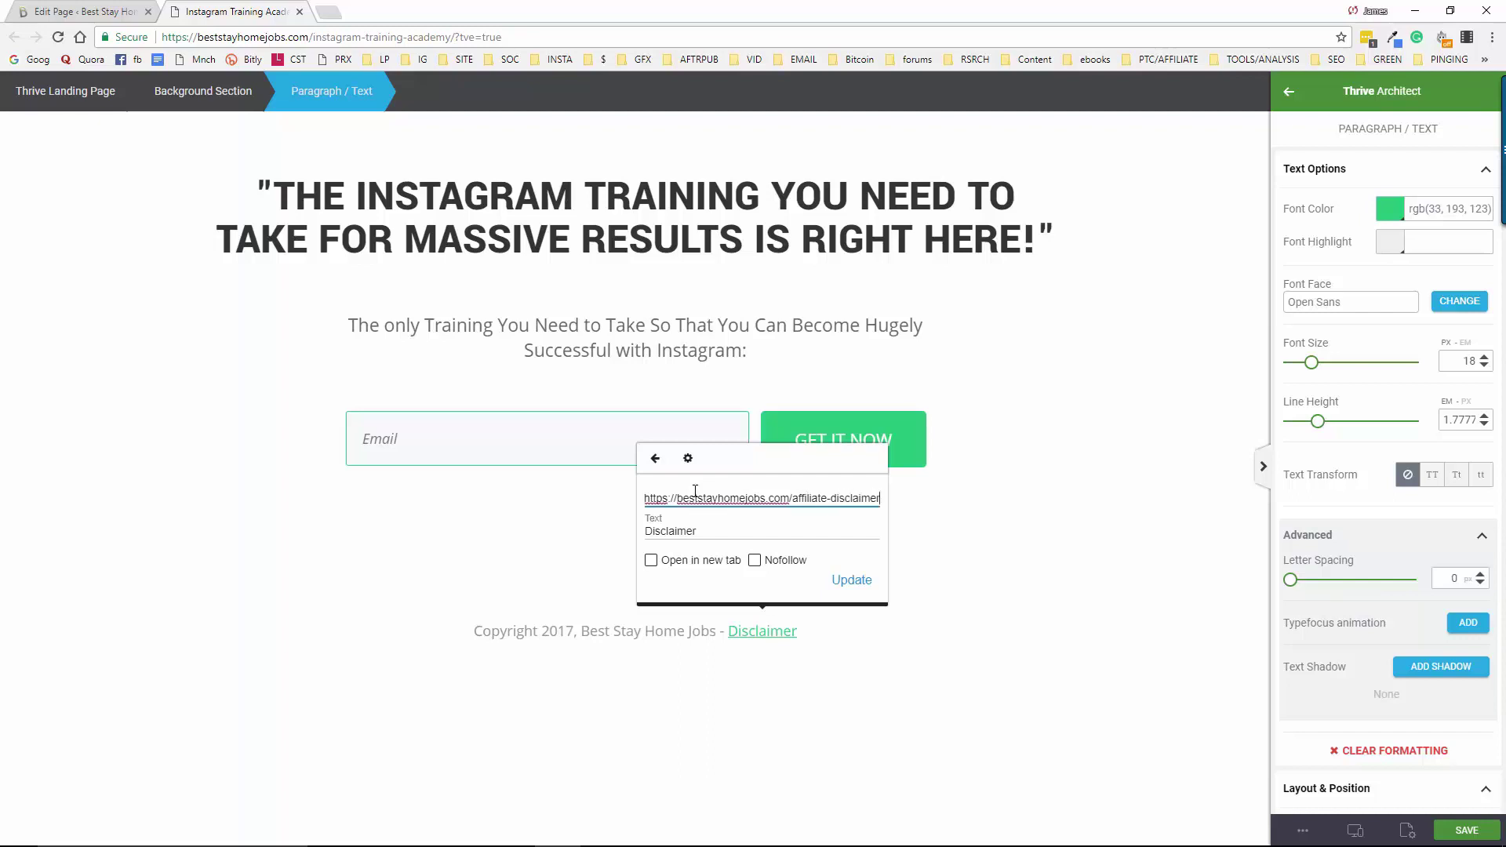
click(652, 560)
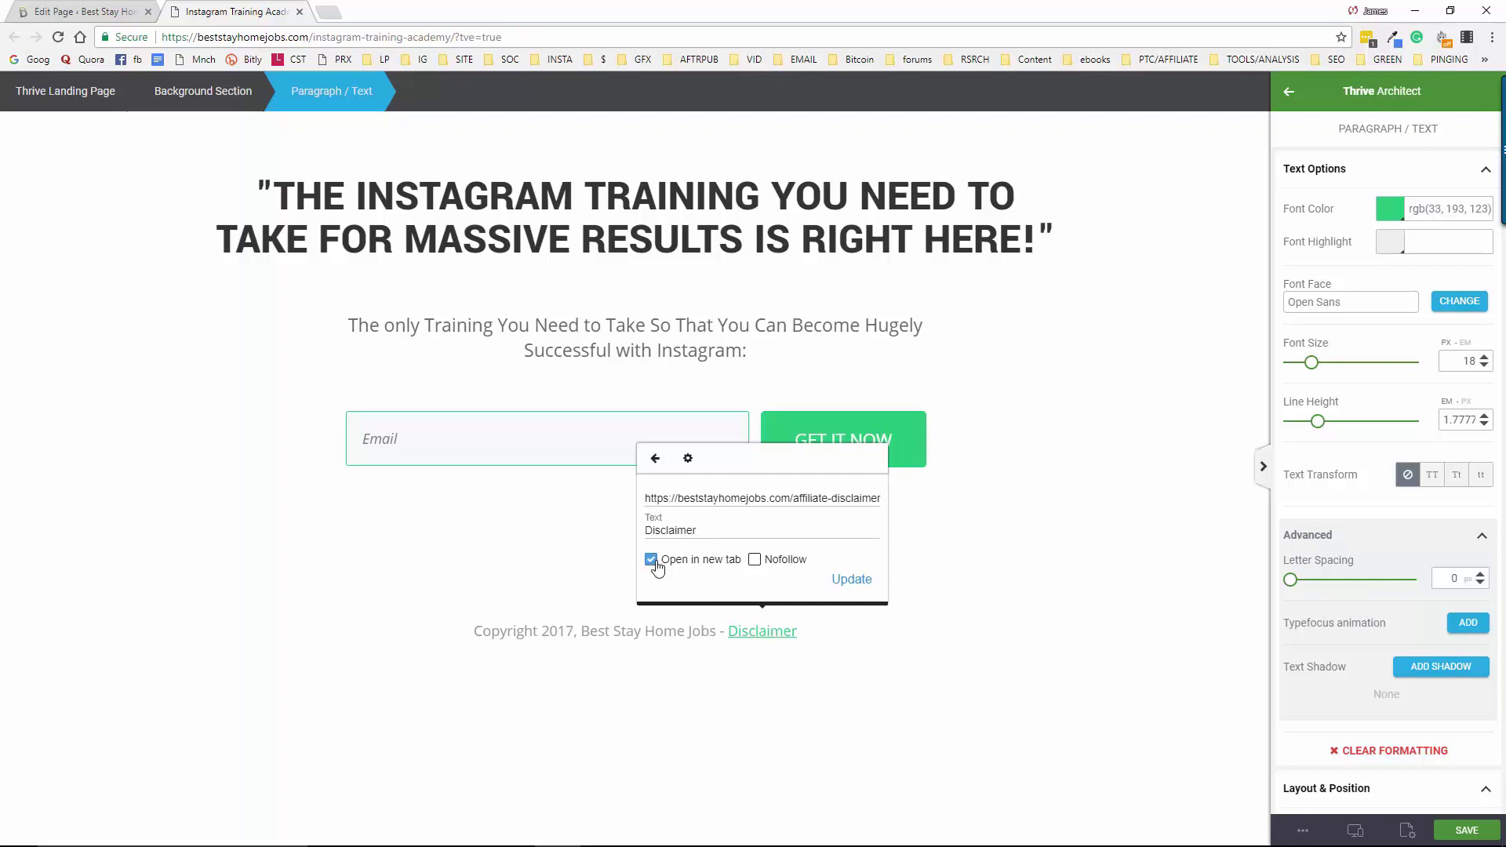
click(755, 560)
click(847, 584)
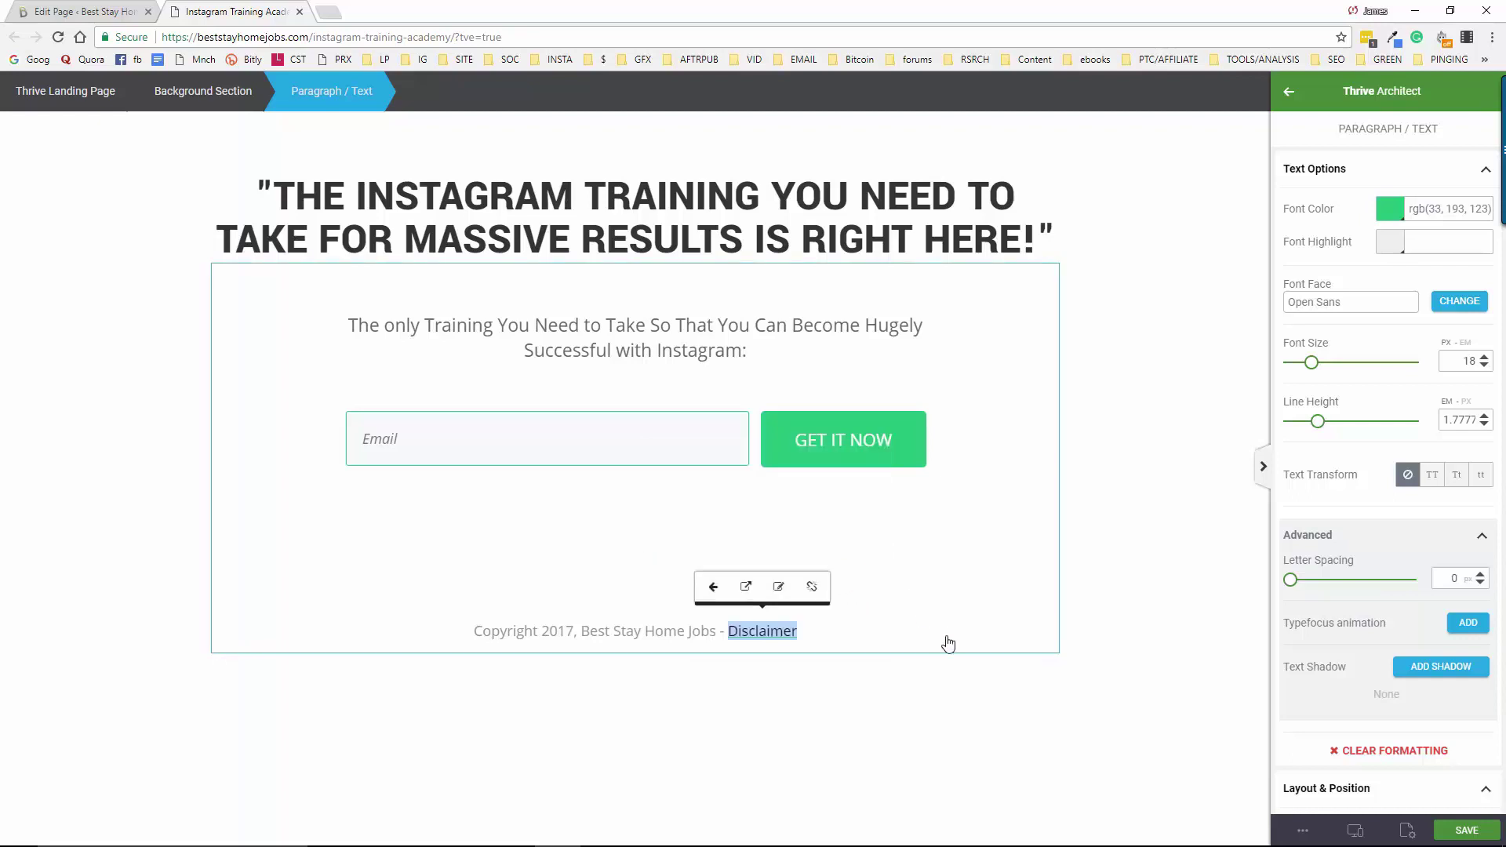
click(1064, 710)
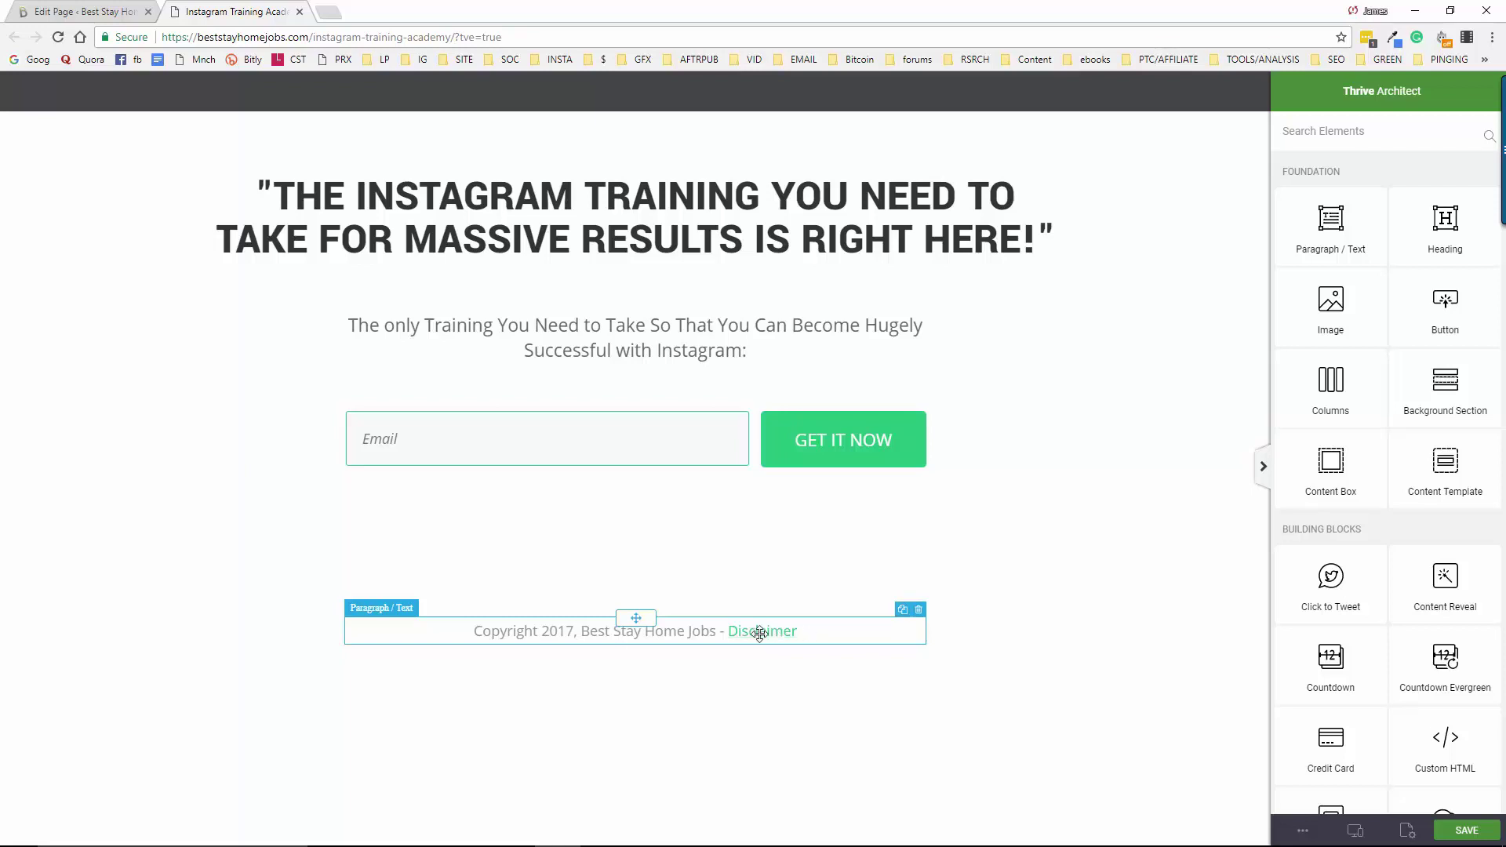
Move Disclaimer onto a new line, add ' | Privacy Policy' after it, and select Privacy Policy
click(723, 632)
key(BackSpace)
key(BackSpace)
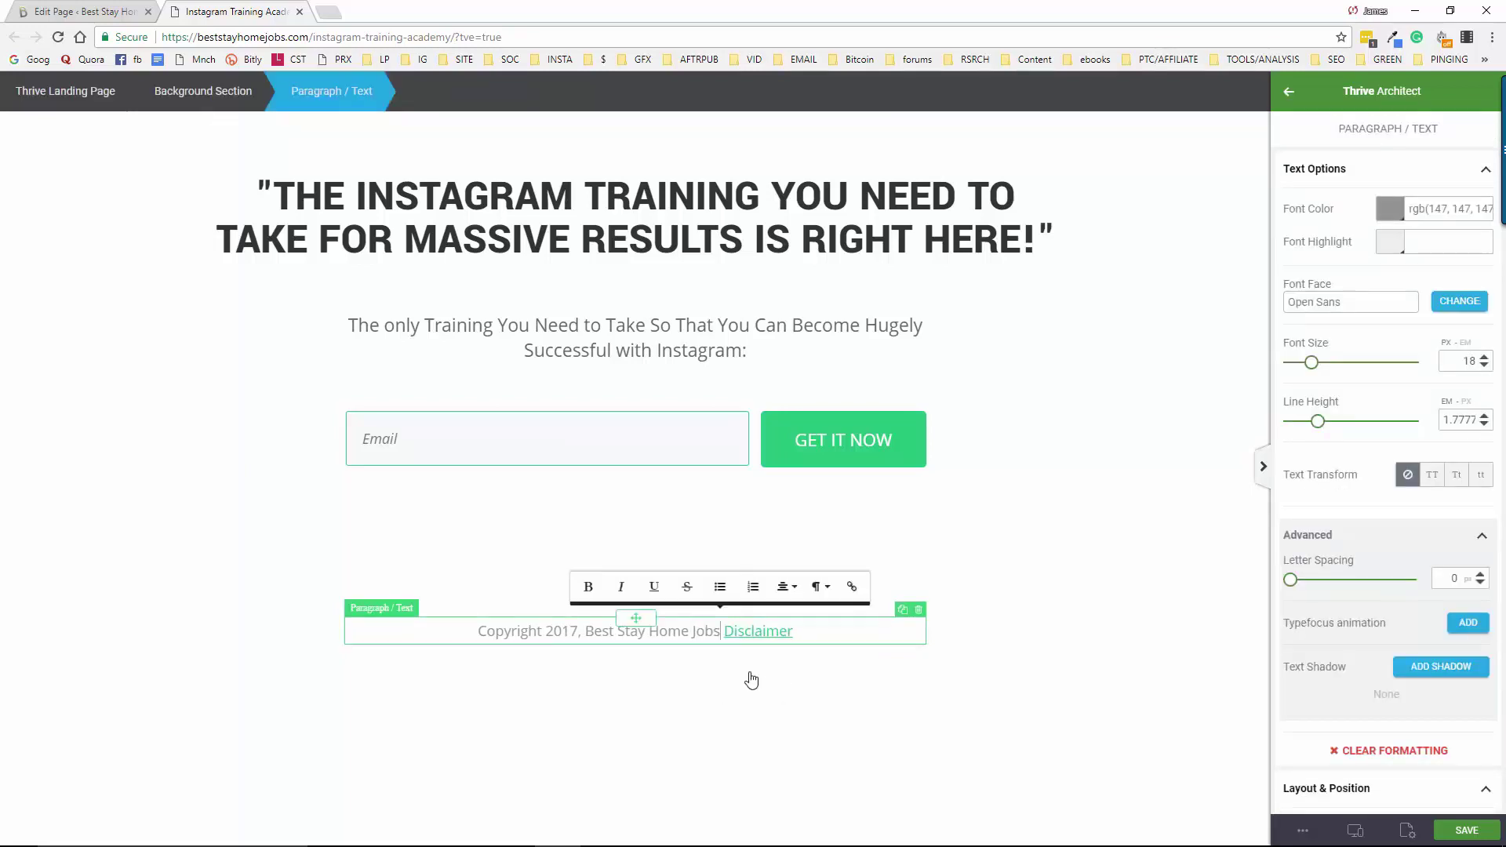
key(Return)
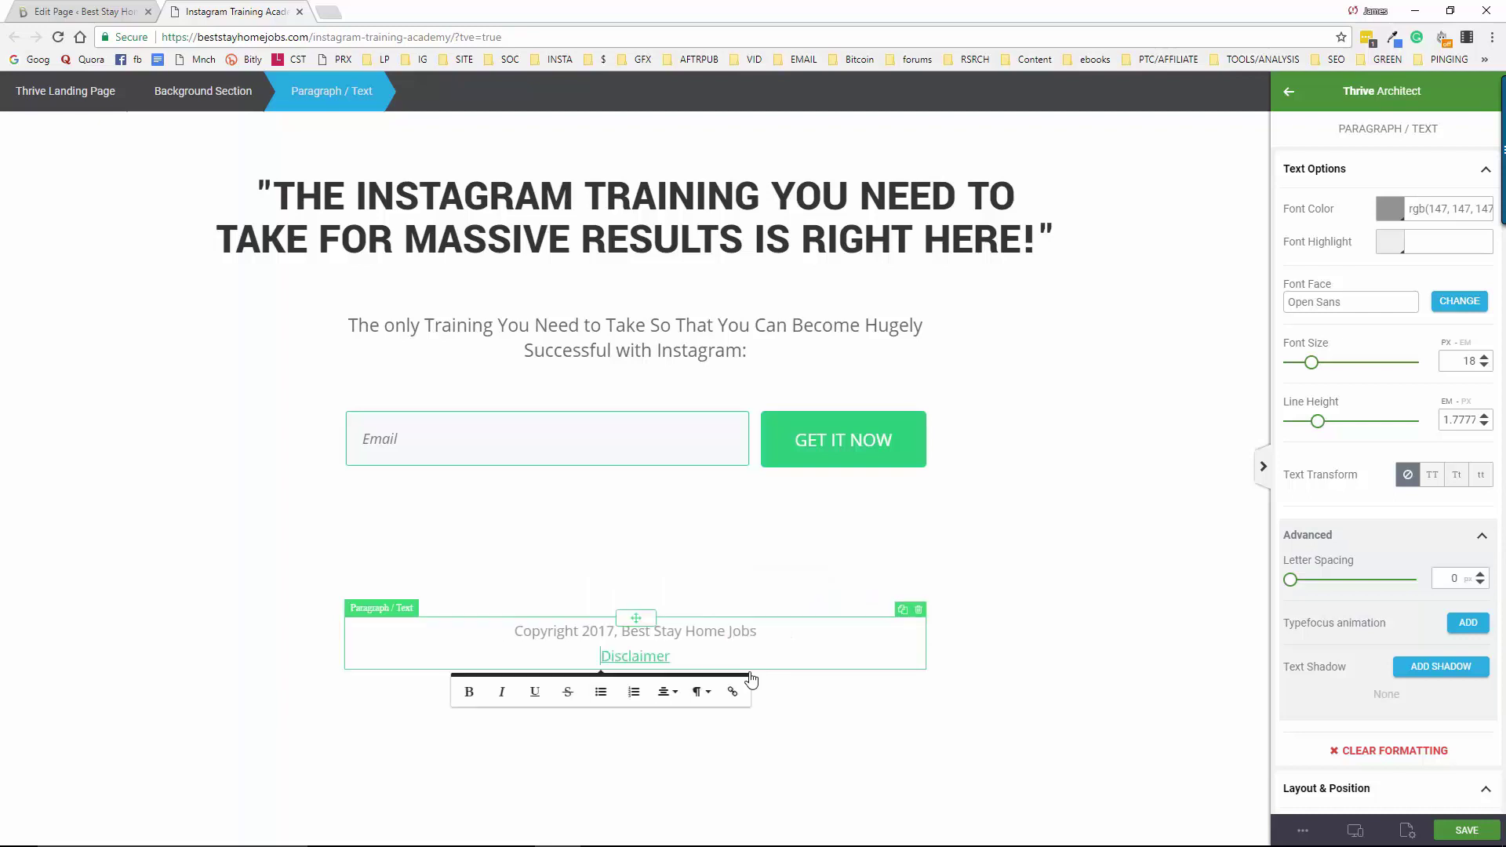
key(Right)
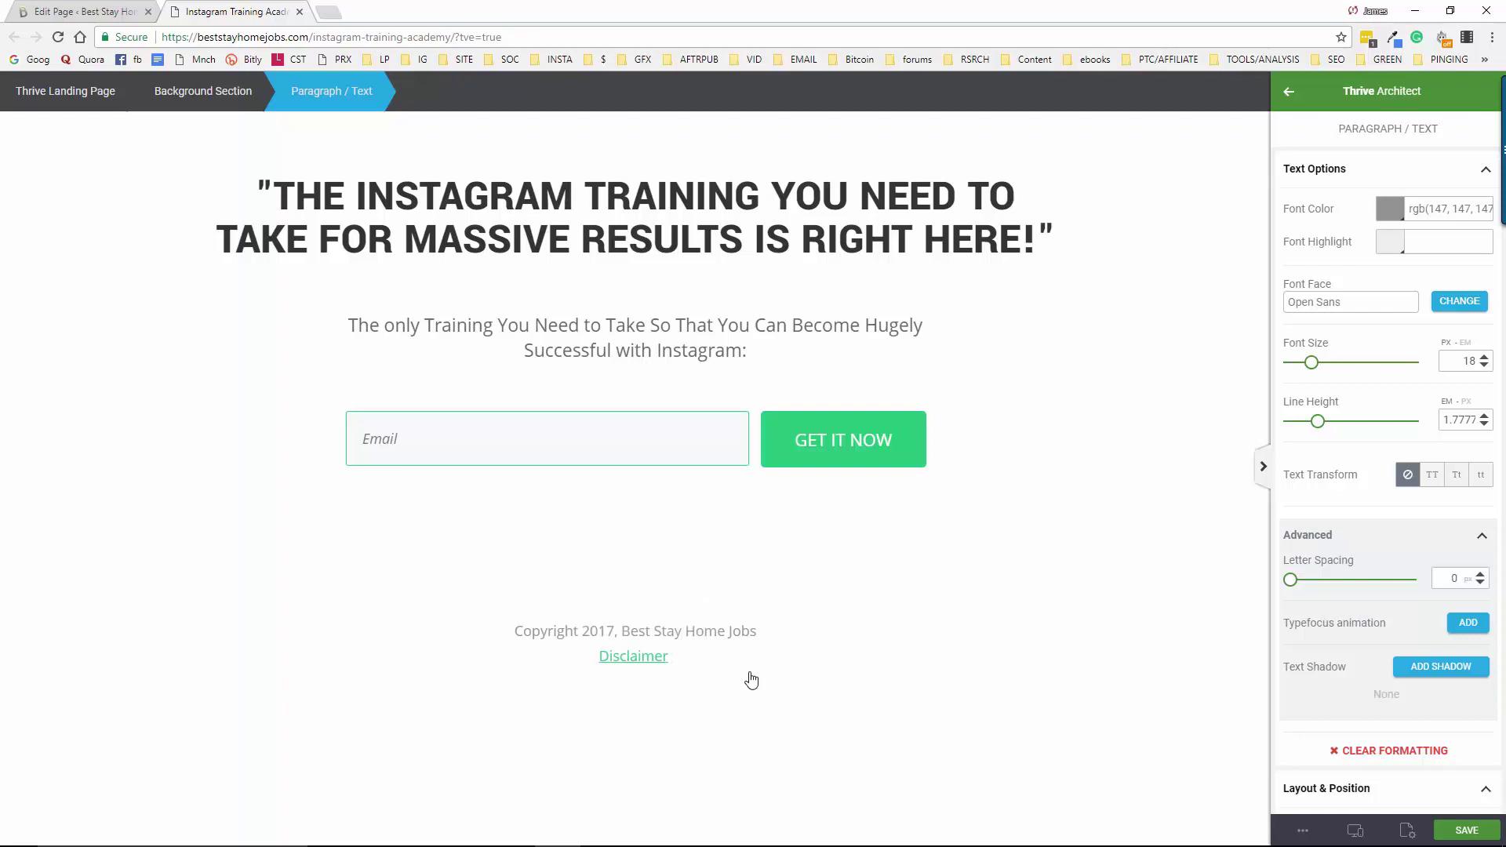
text(|)
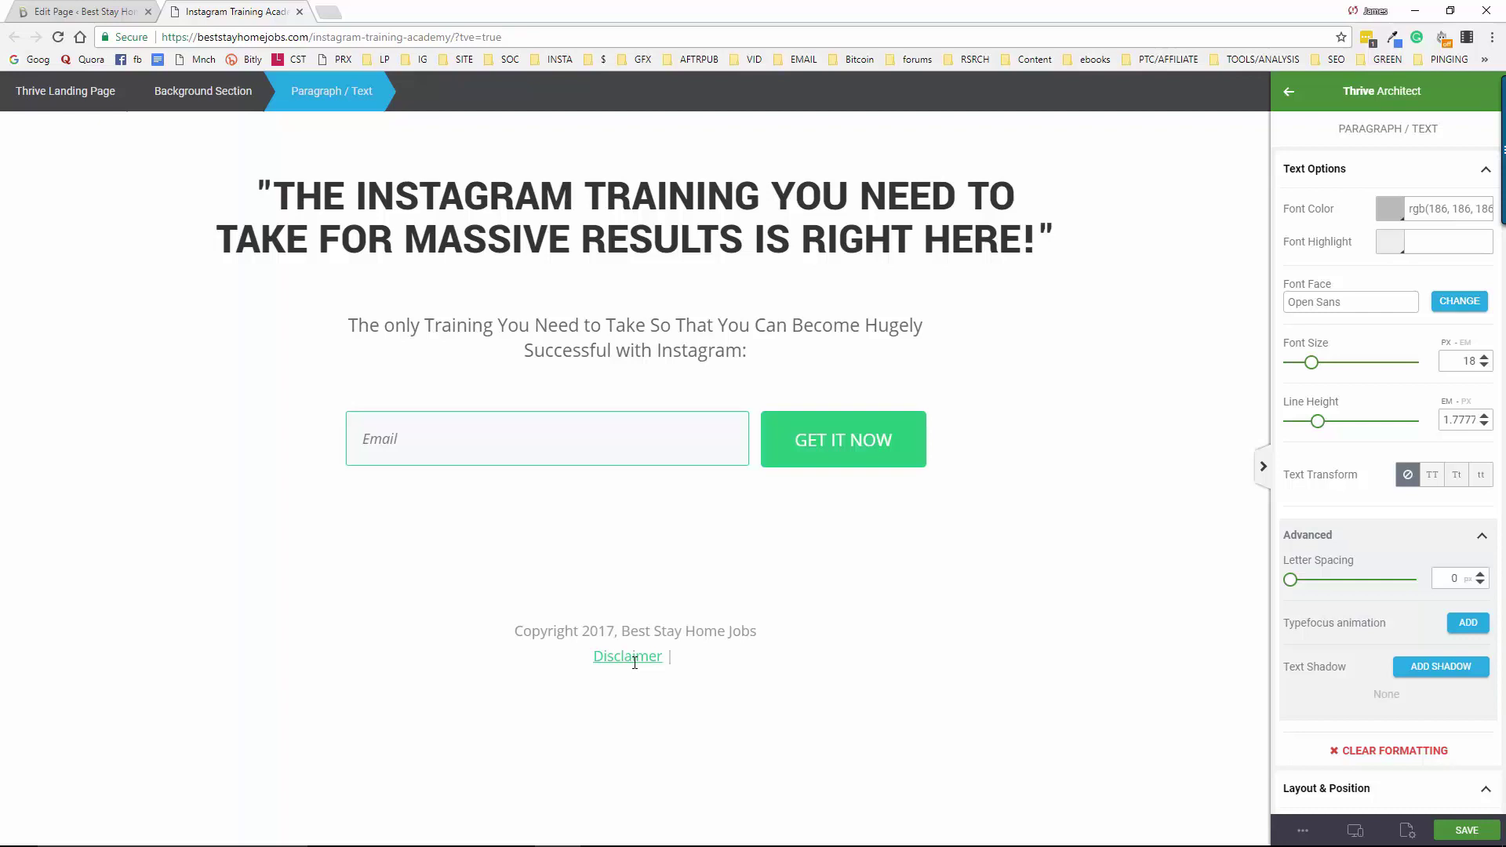
key(ctrl+z)
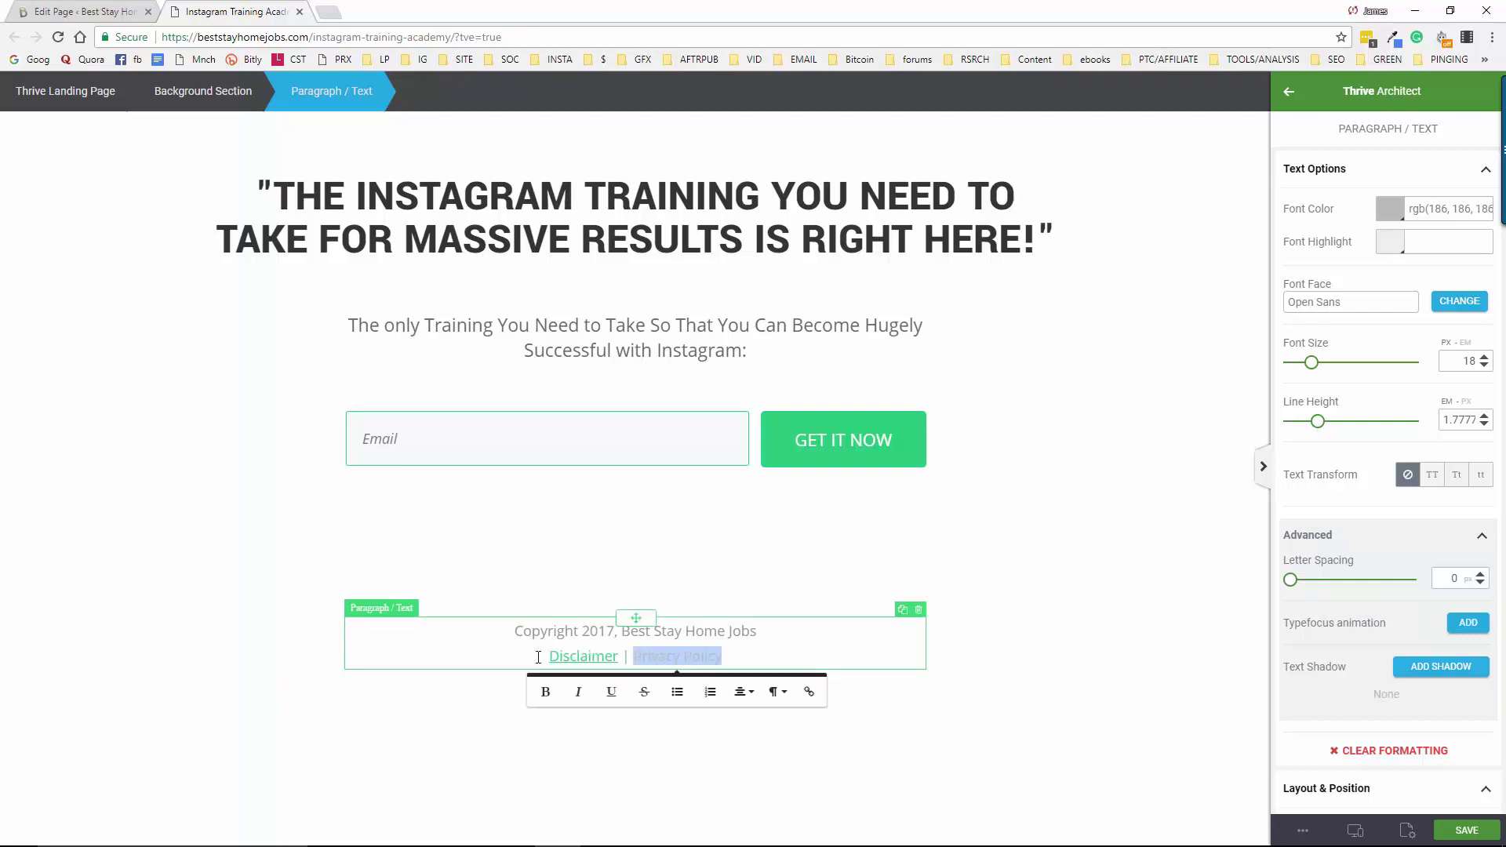
click(706, 657)
drag(721, 656, 633, 657)
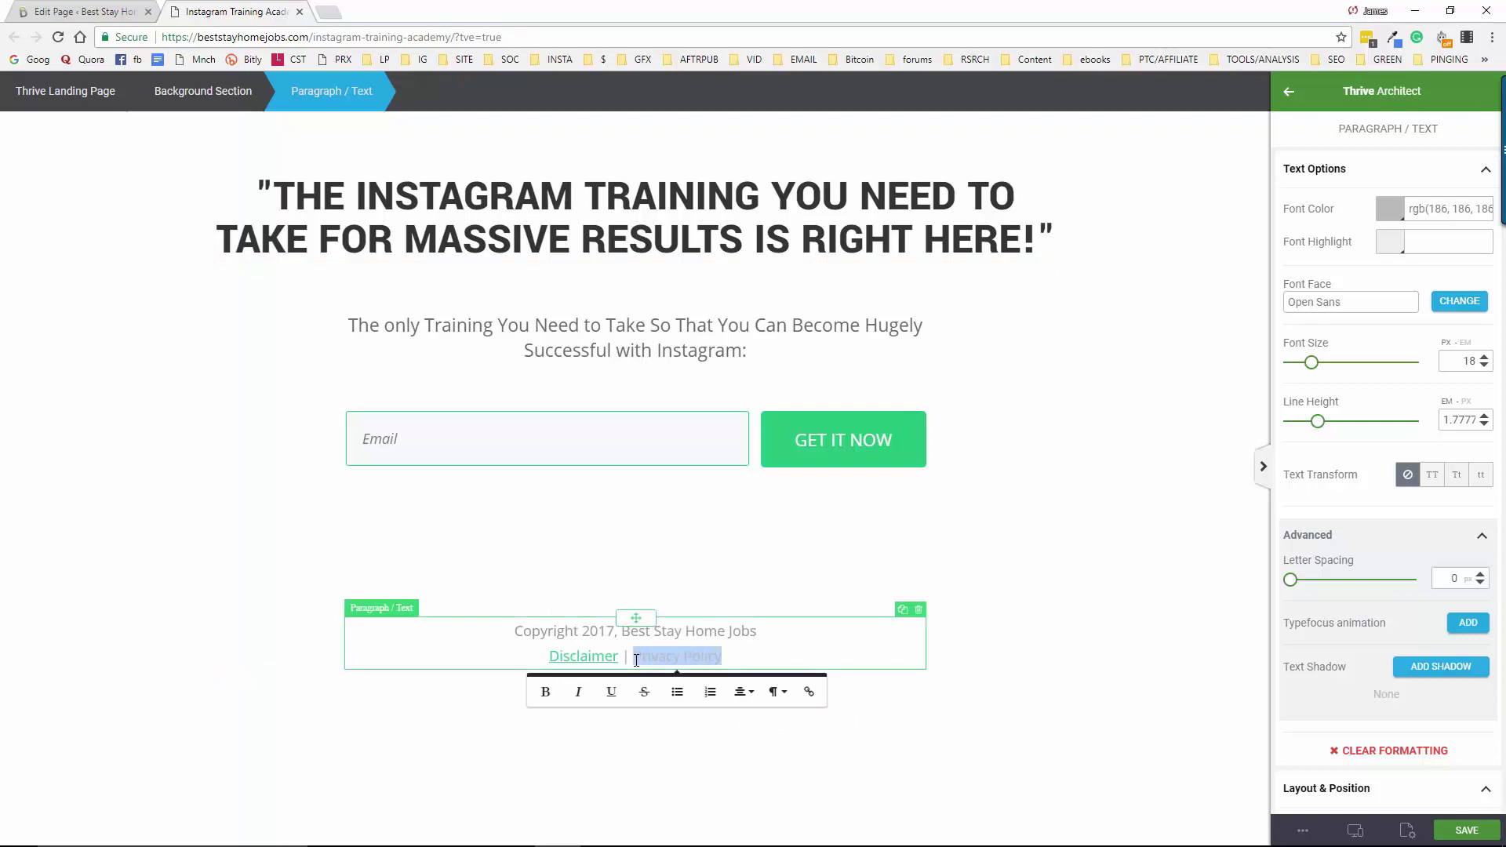
click(809, 693)
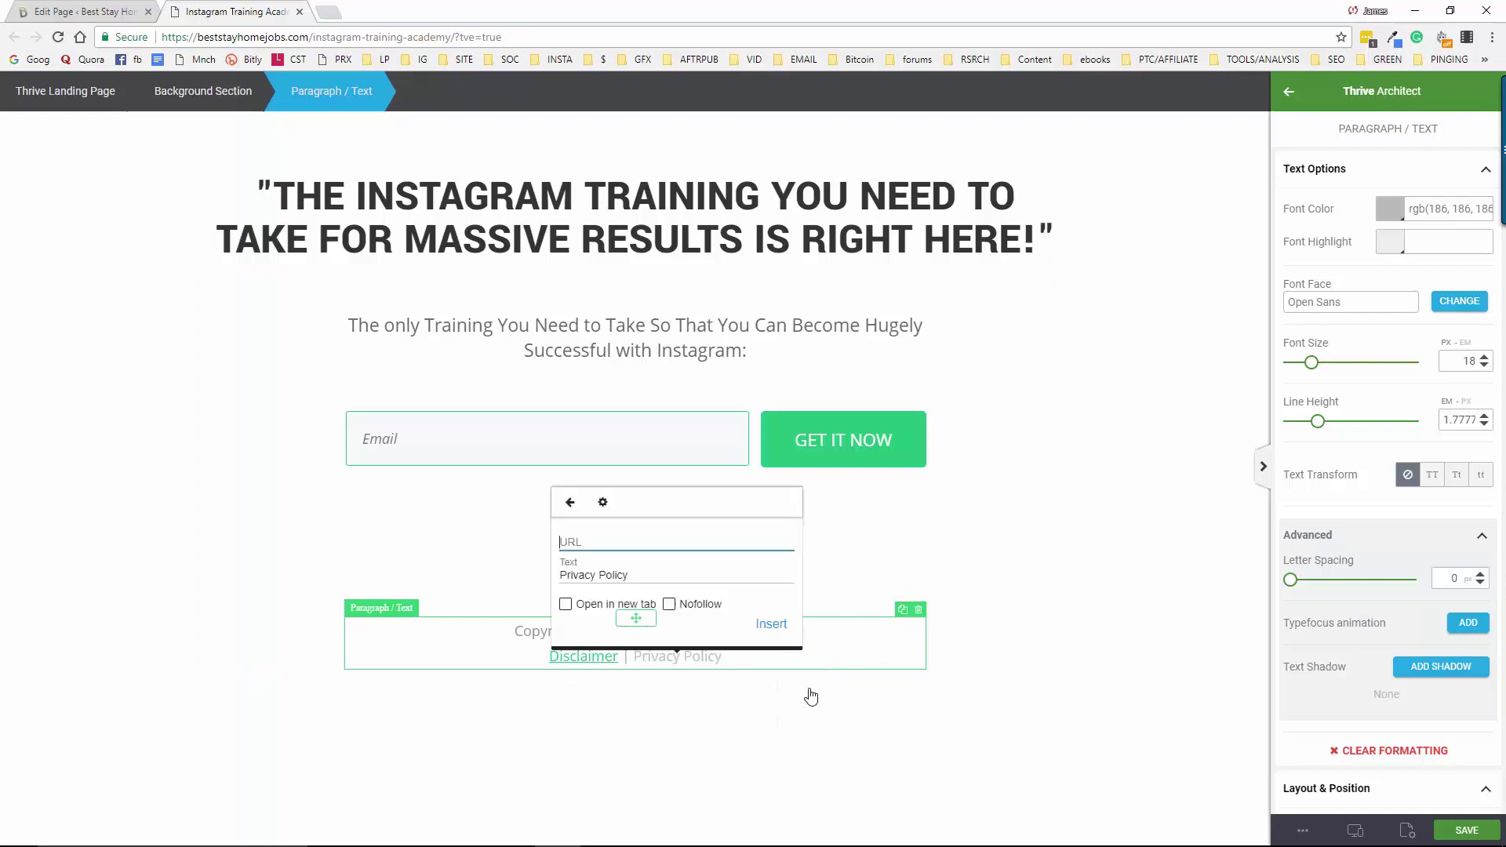
click(565, 604)
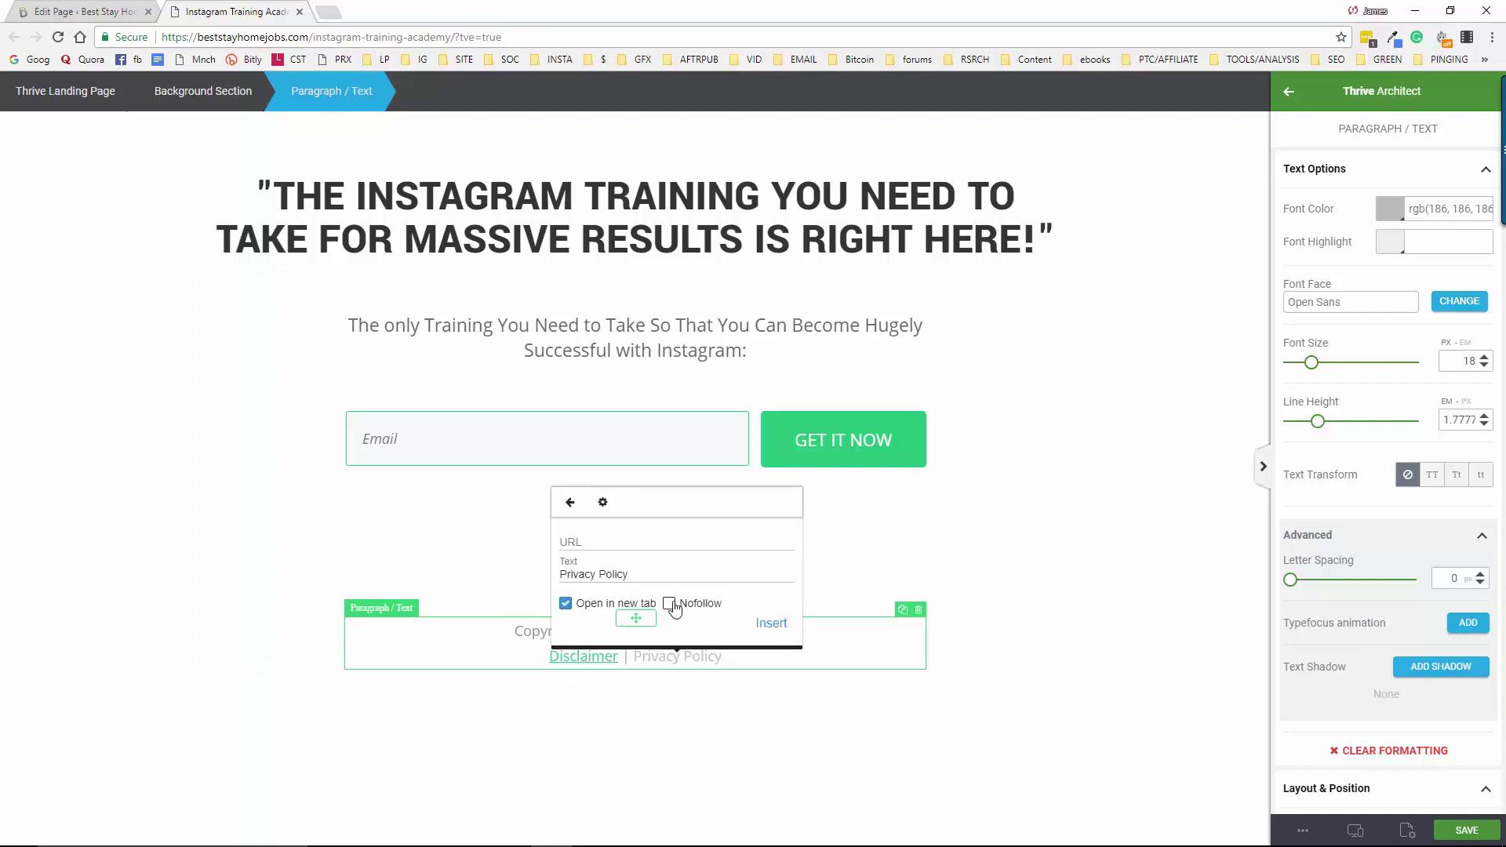
click(669, 603)
click(598, 540)
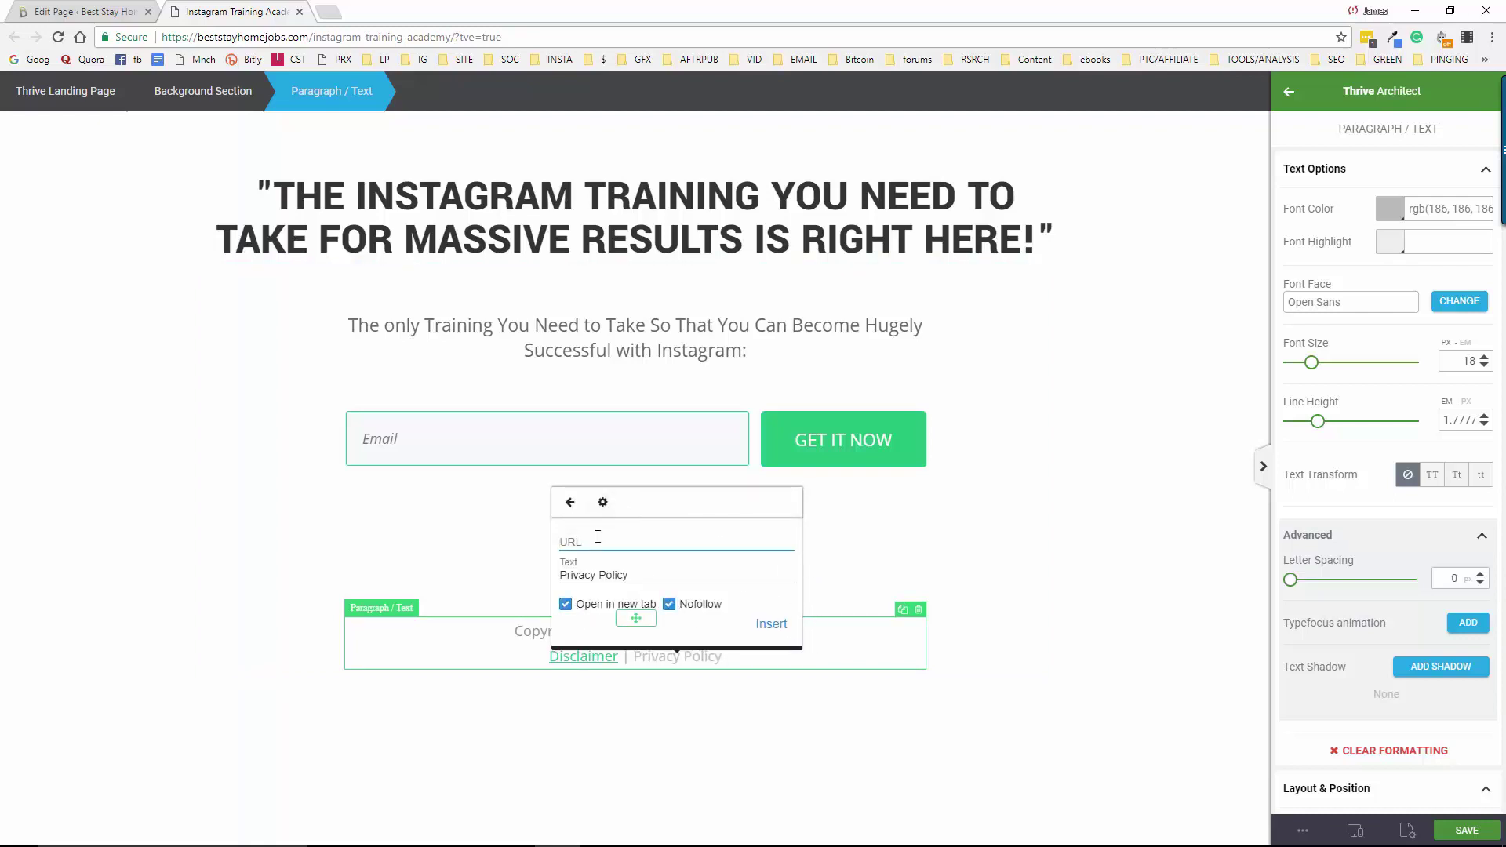
text(https)
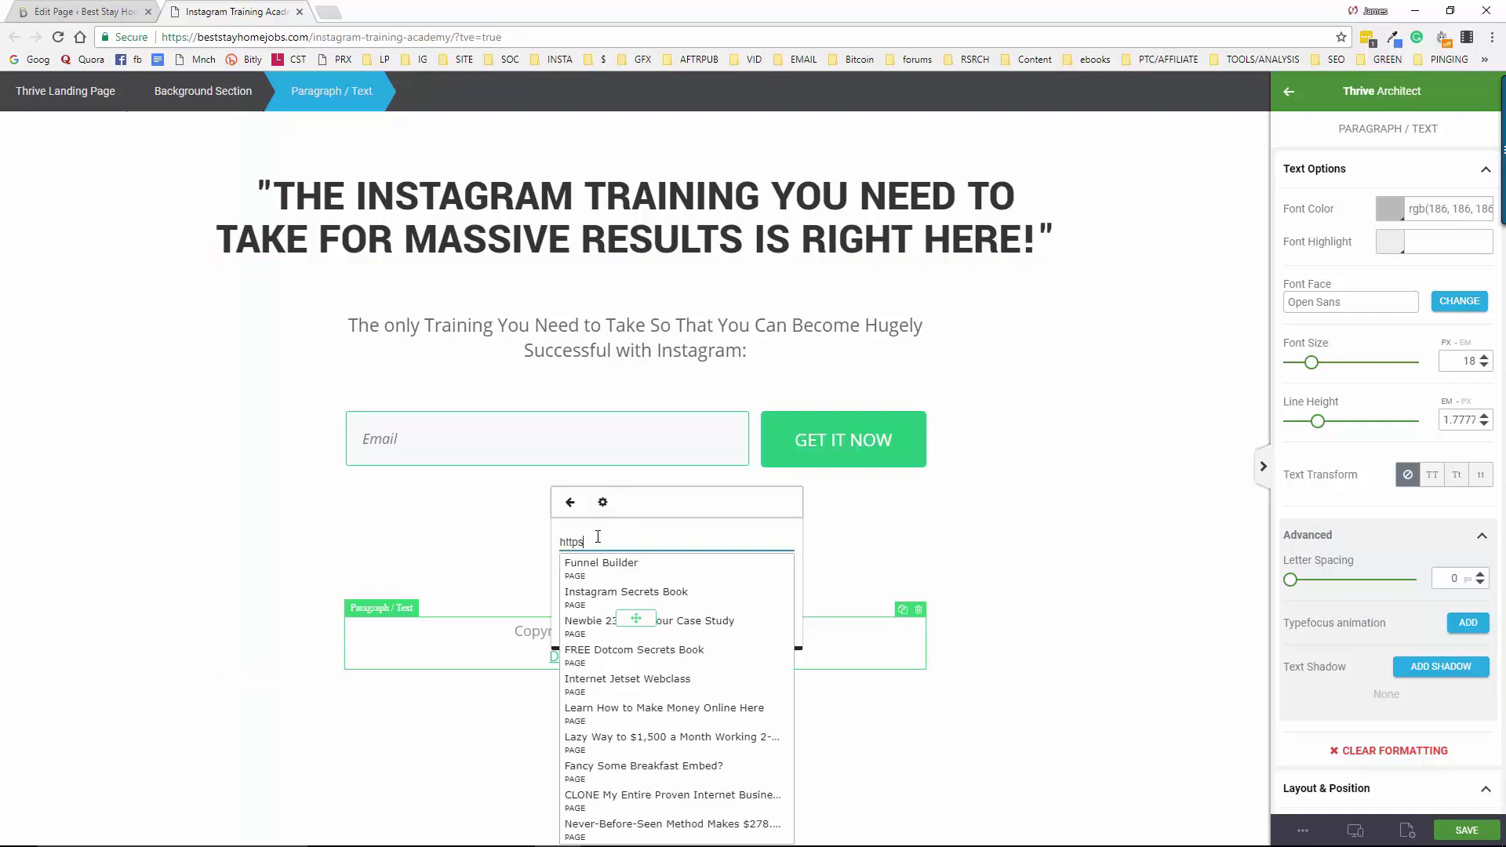
text(:/)
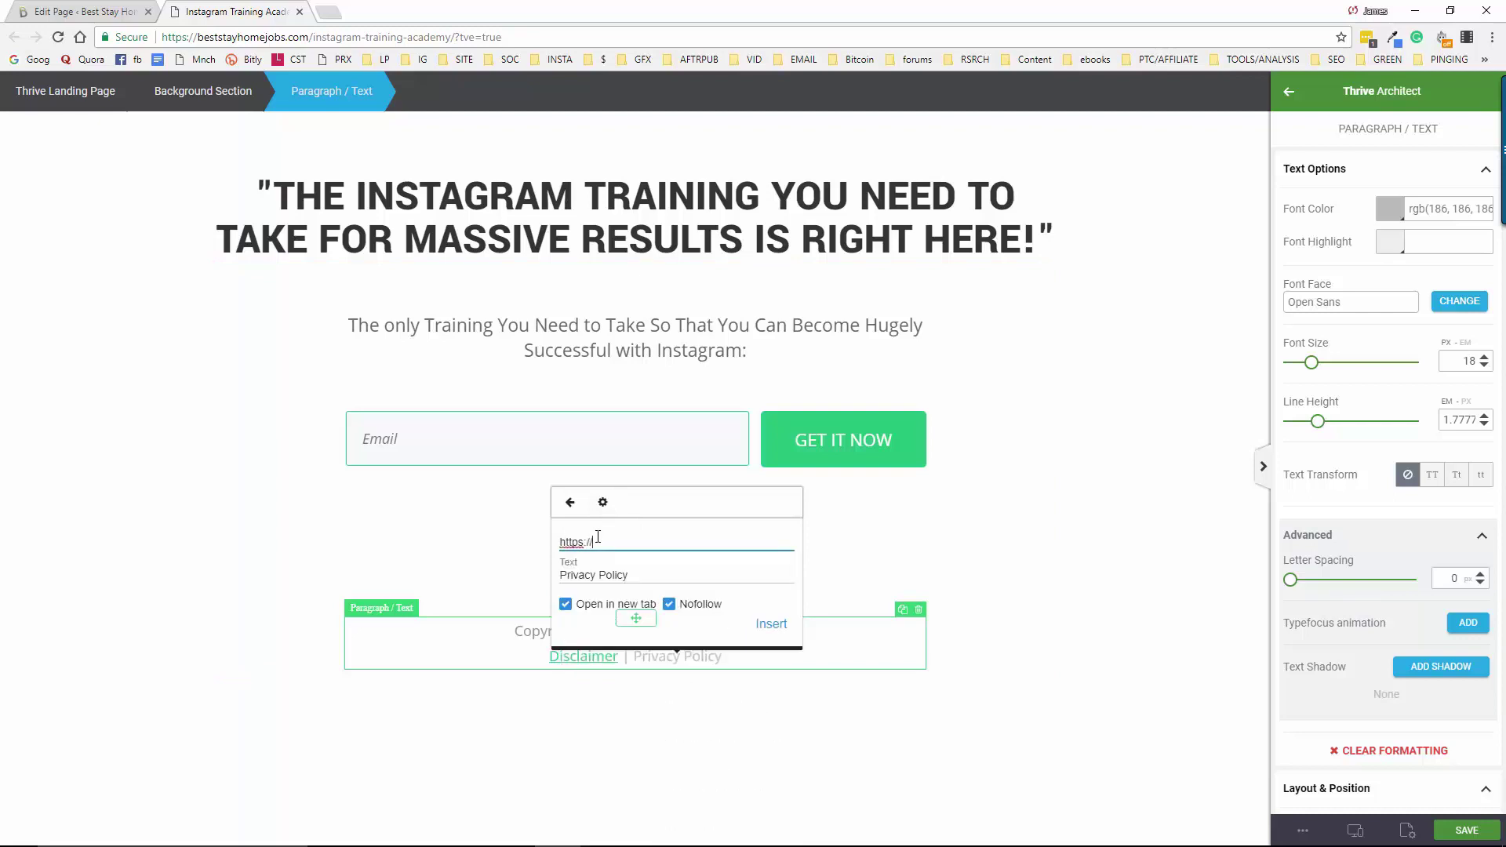
text(/beststayhomejobs.com/privacy-)
text(policy)
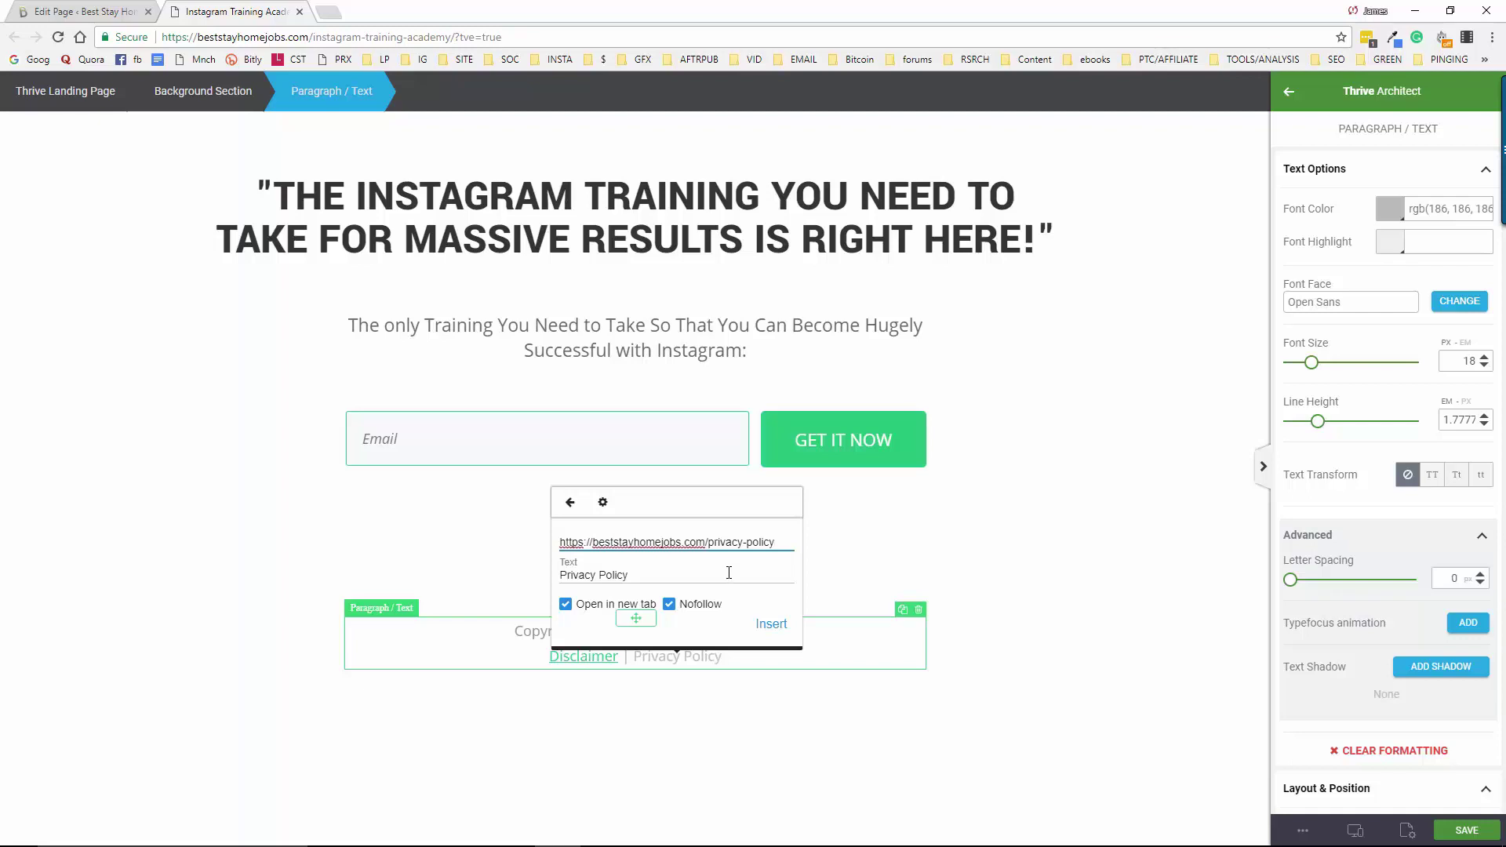
Insert the privacy-policy link on the Privacy Policy text, with new tab and nofollow ticked
click(769, 625)
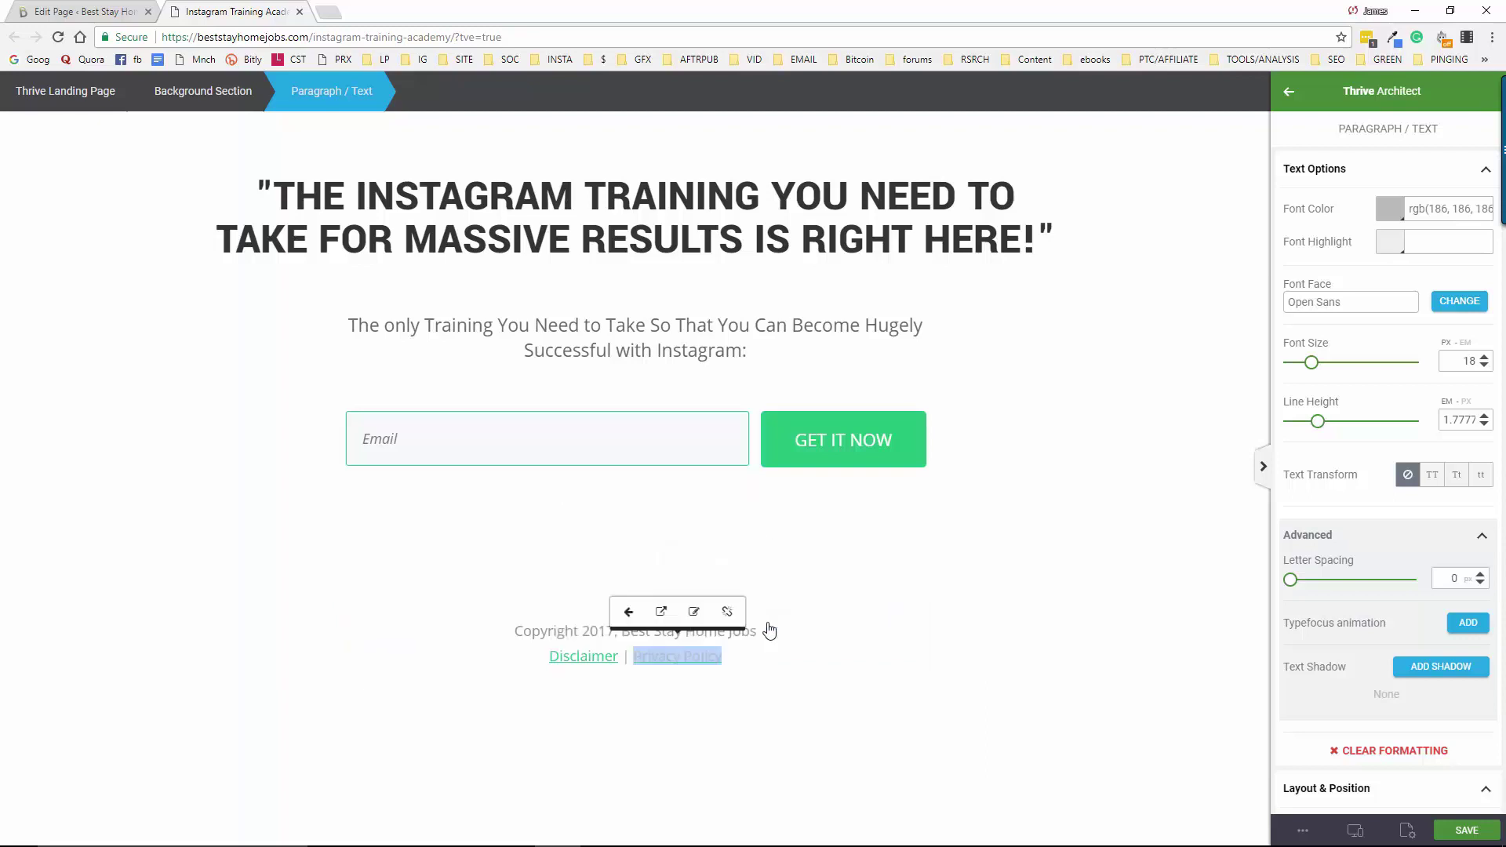
Give the Privacy Policy footer text a near-black font colour
click(806, 710)
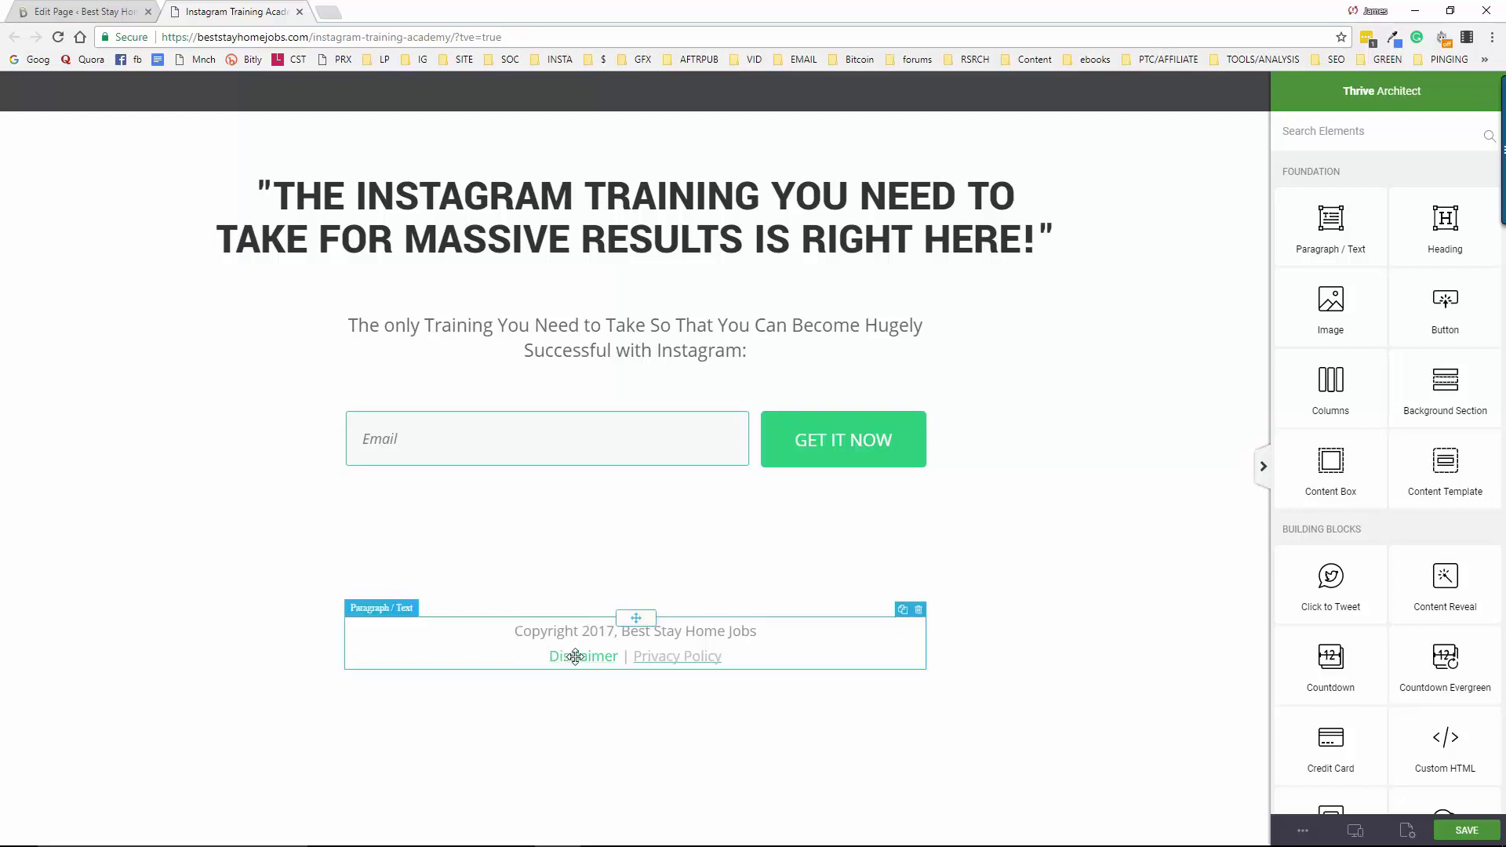
click(687, 657)
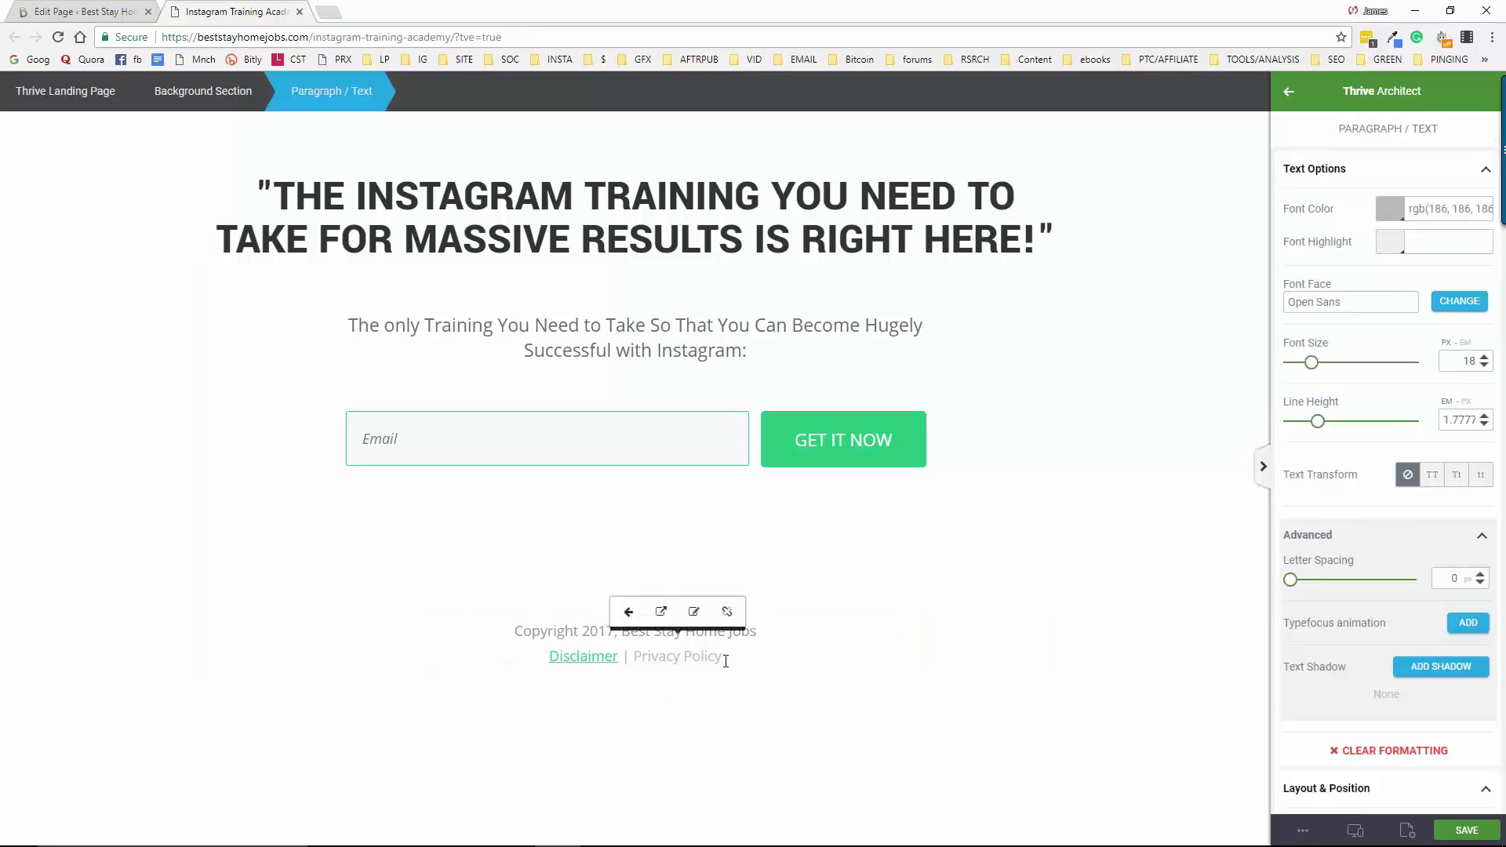
click(701, 656)
click(1399, 209)
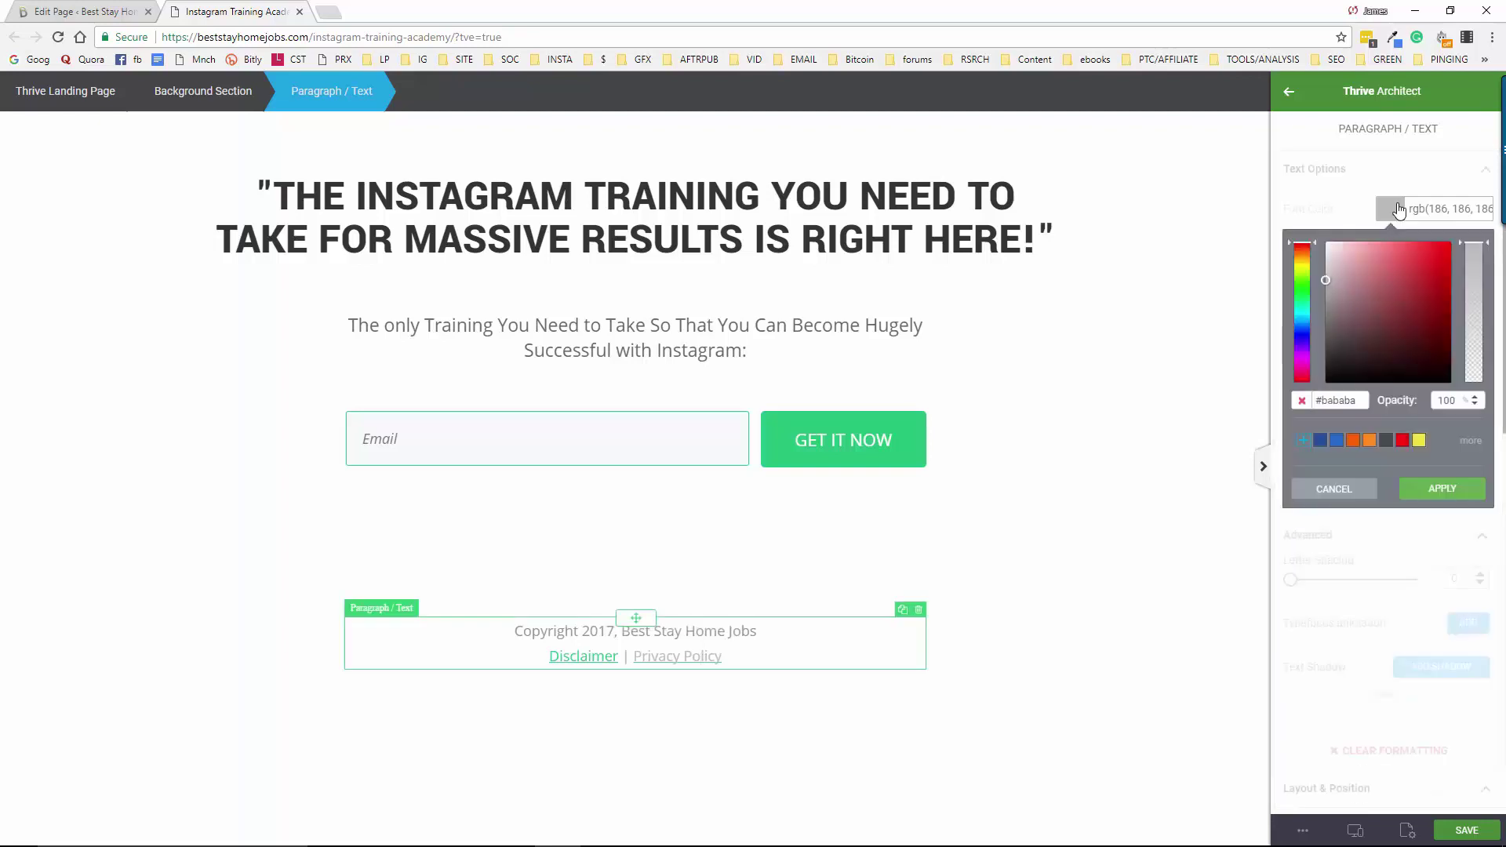
click(1330, 363)
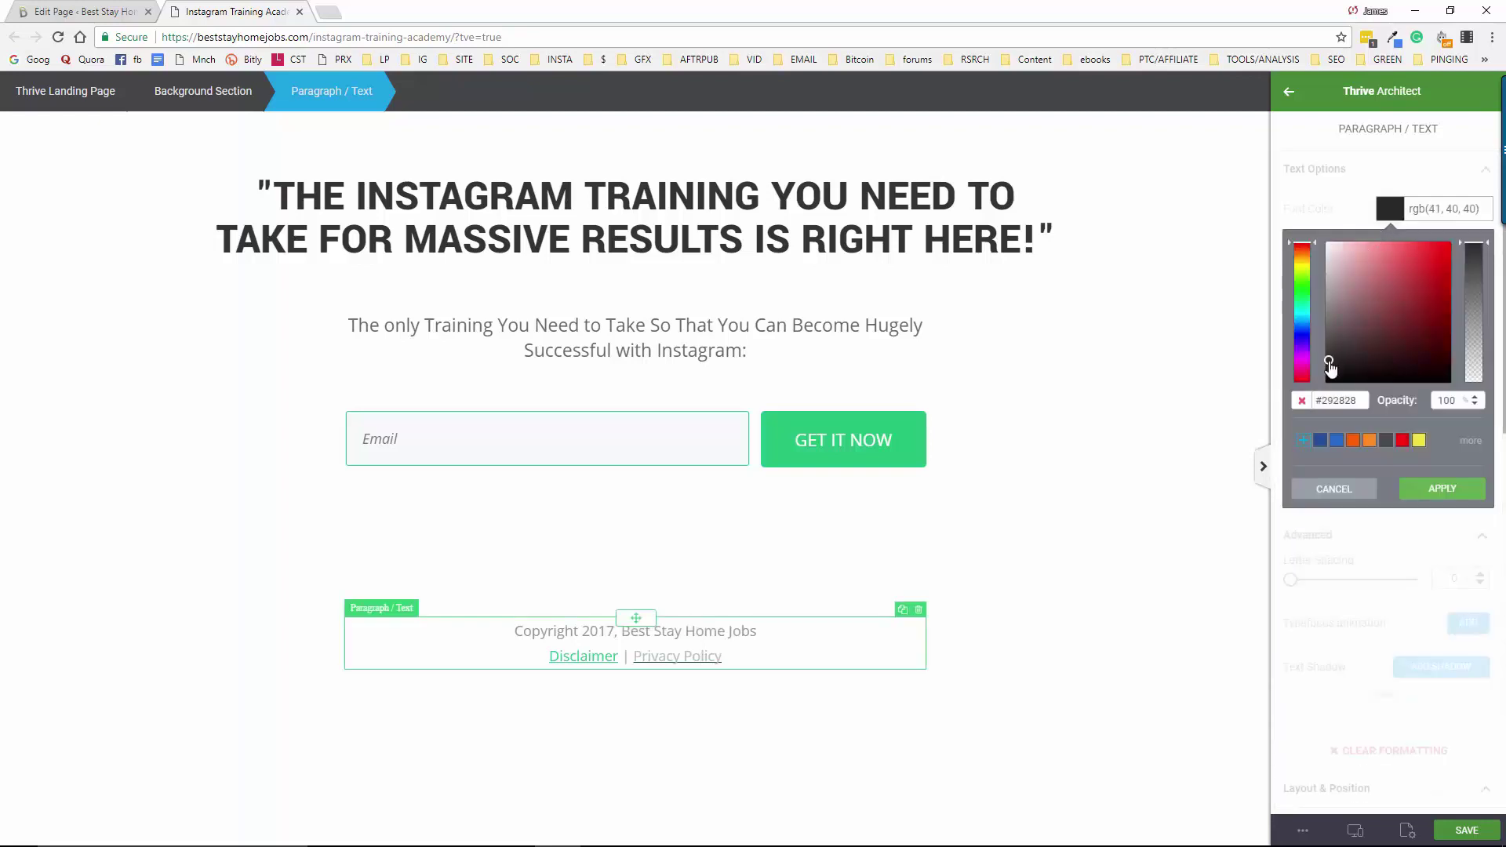
click(1444, 490)
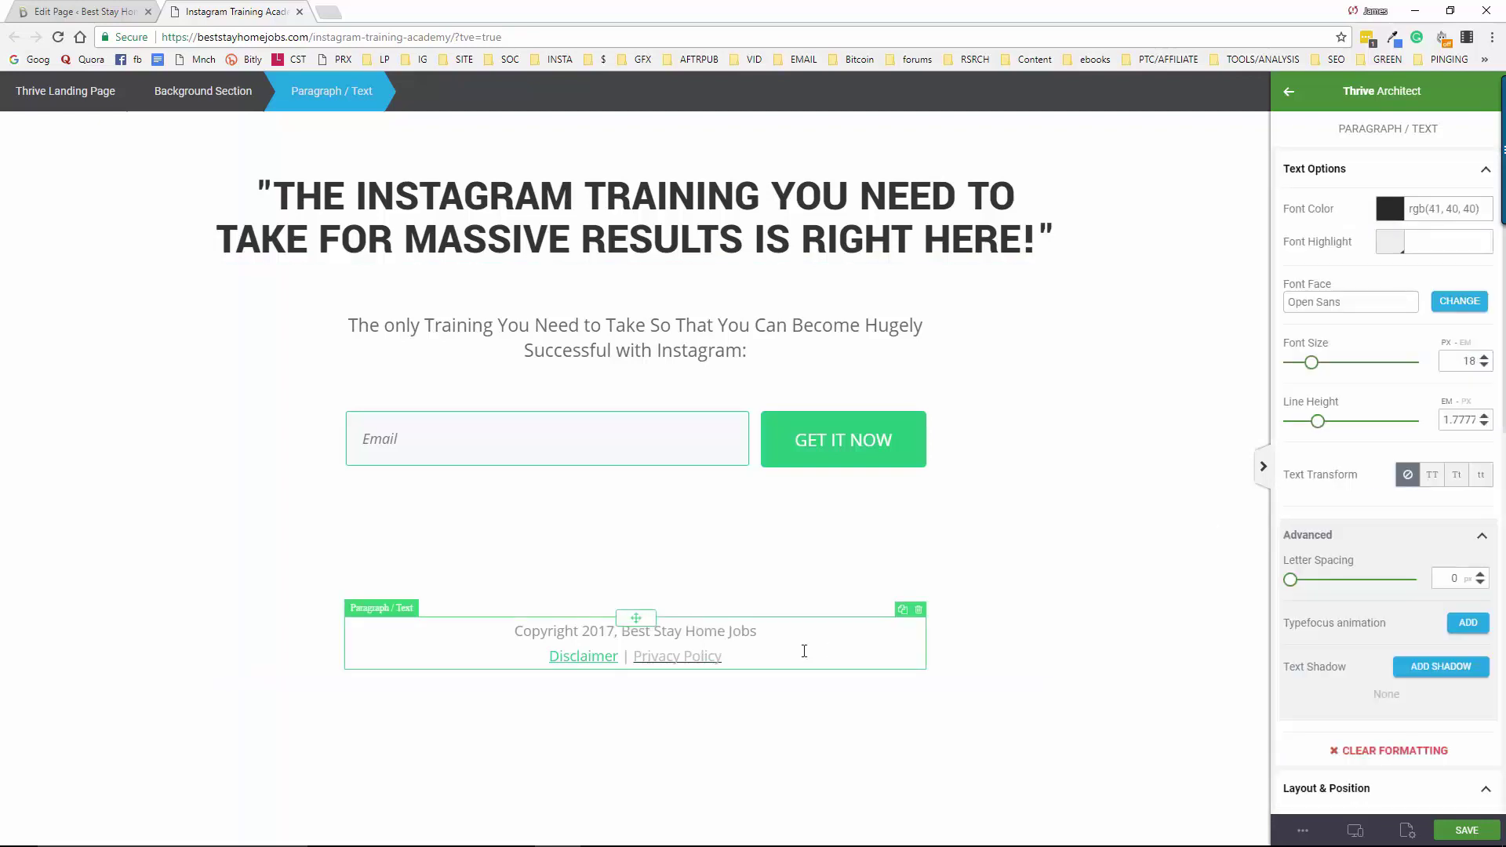
Recolour the Disclaimer link to #343736 and copy that hex code
click(606, 658)
click(1390, 210)
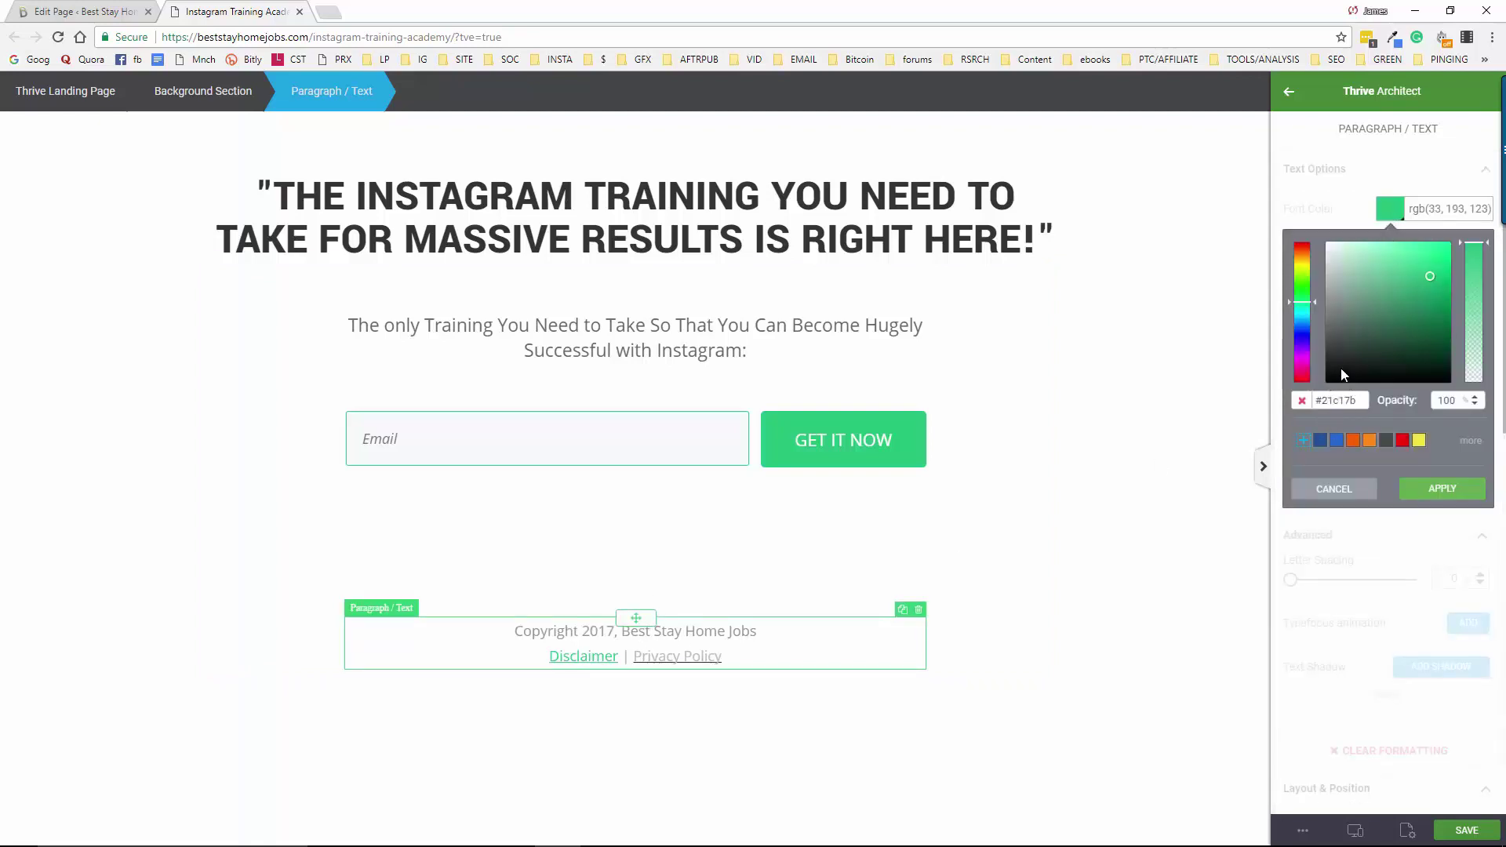
click(1333, 354)
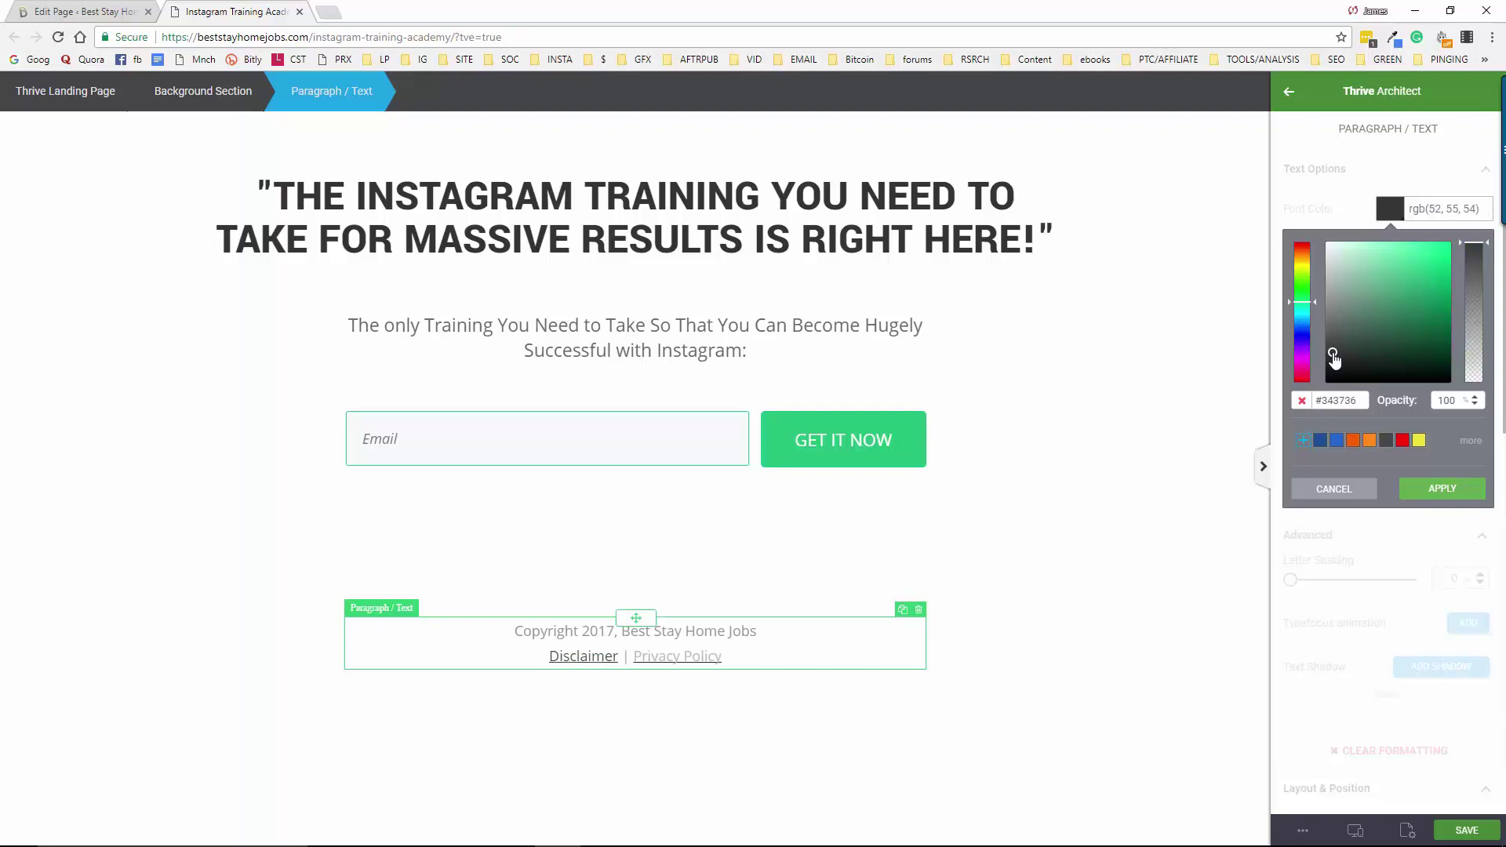
drag(1362, 401, 1314, 401)
right_click(1344, 410)
click(1335, 434)
click(1446, 490)
Replace the Privacy Policy link's #bababa colour with the pasted #343736
click(685, 657)
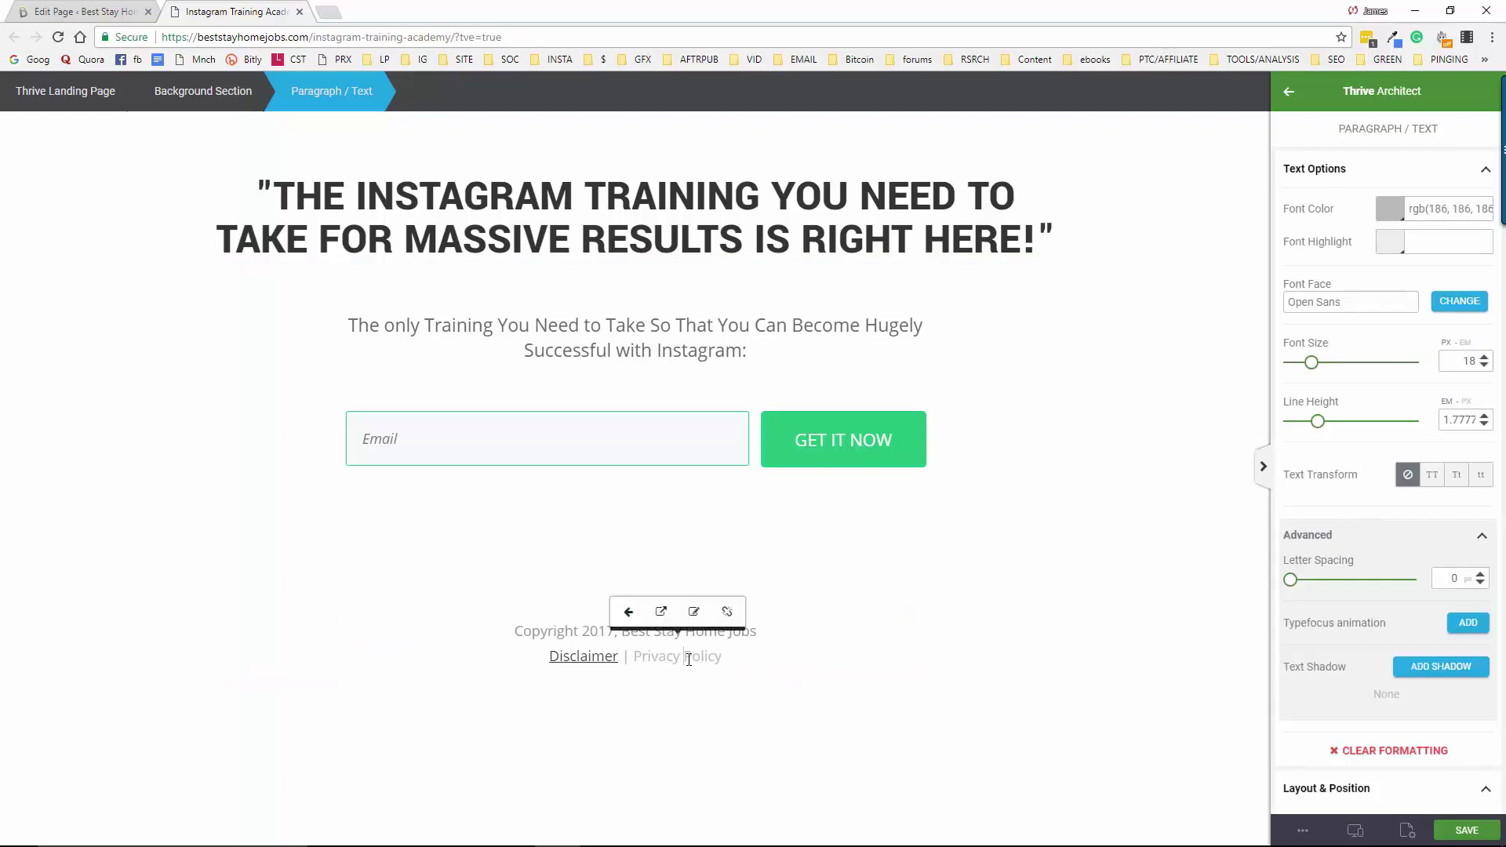
drag(720, 656, 633, 658)
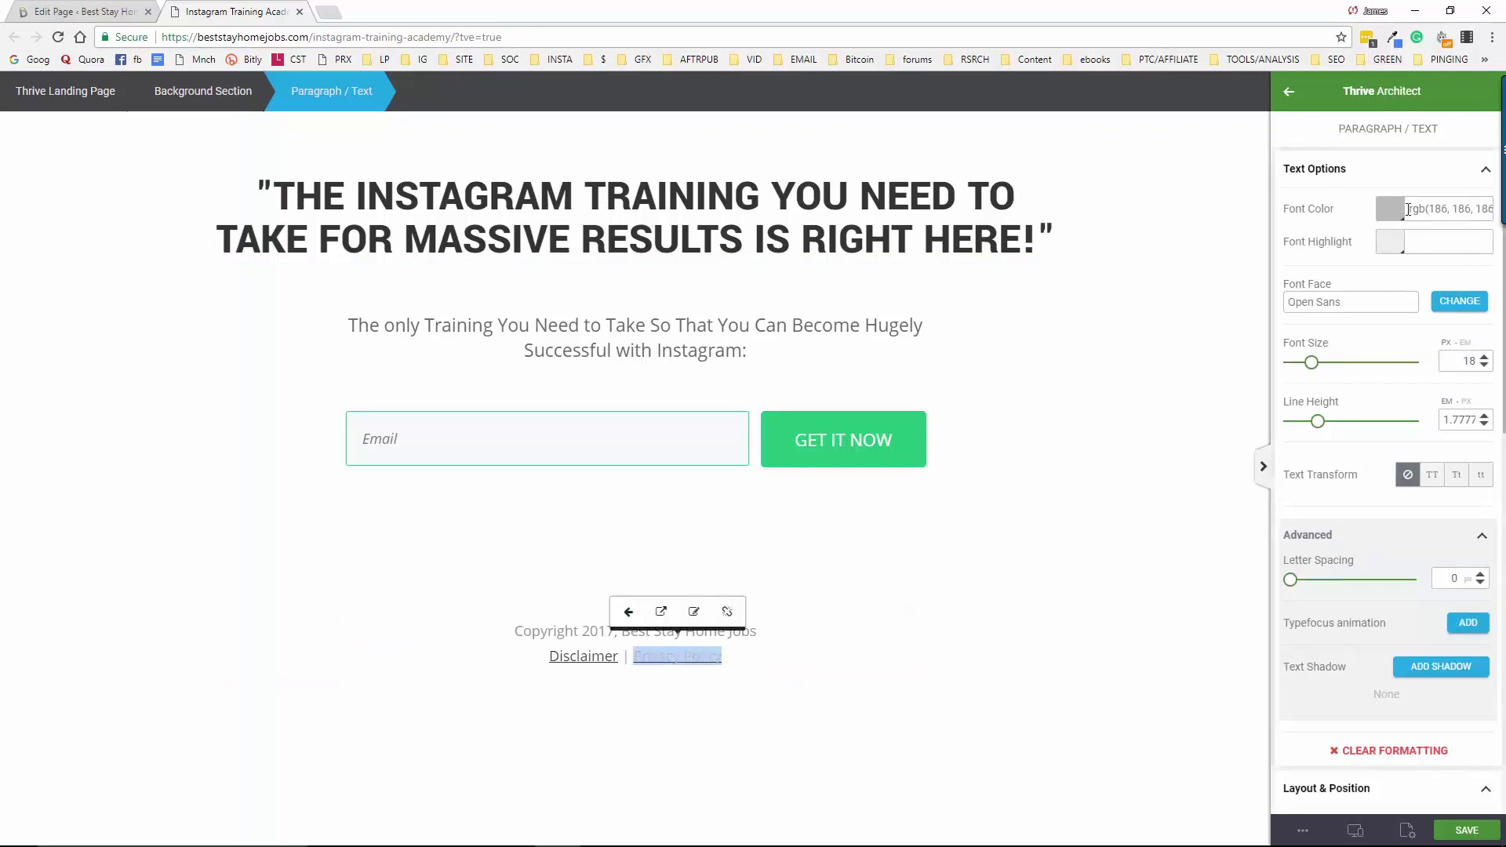
click(1389, 209)
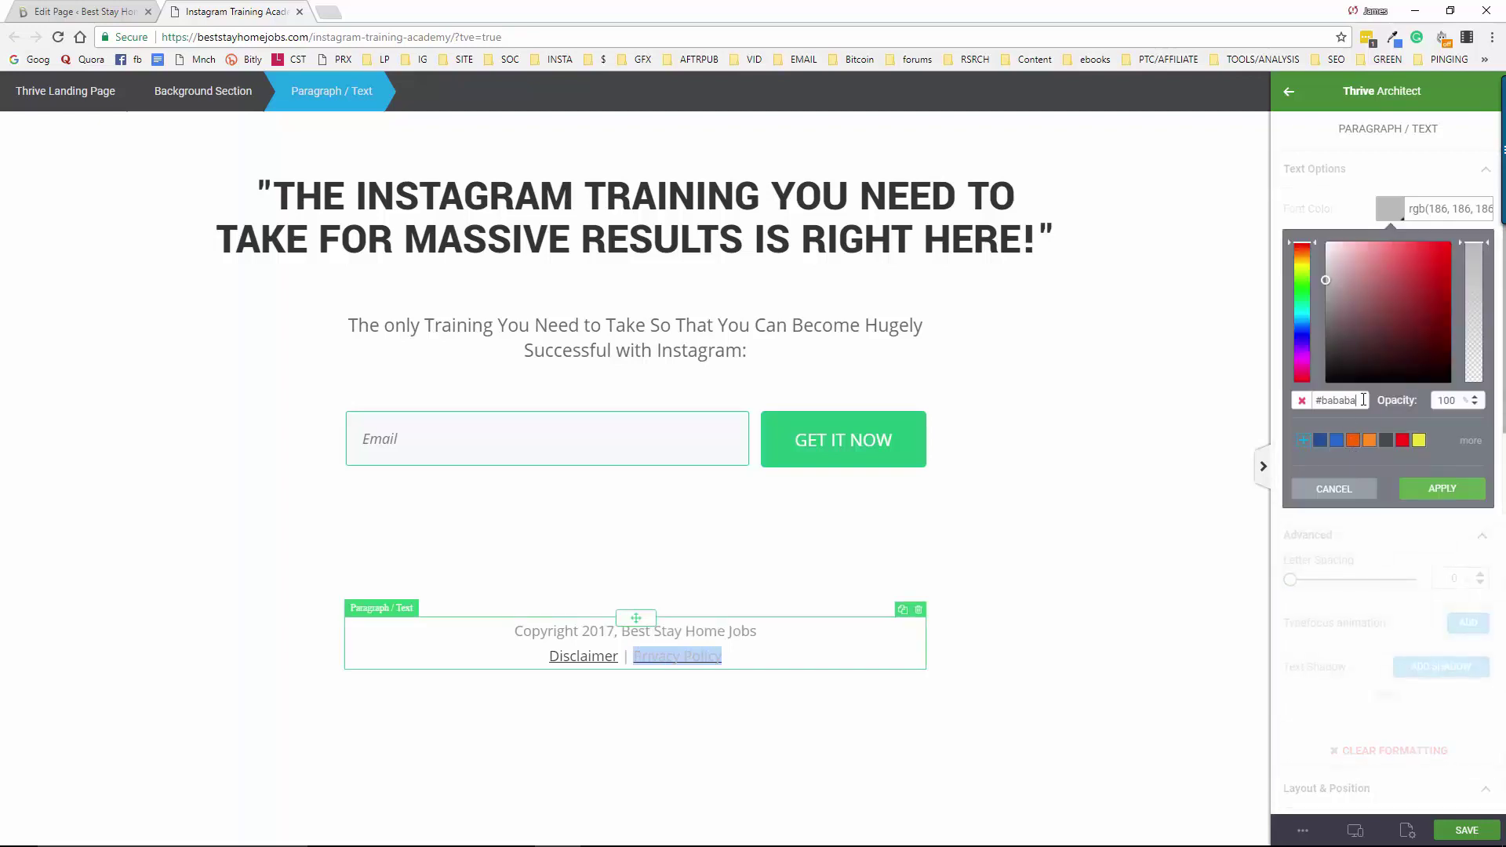
drag(1364, 400, 1312, 401)
right_click(1334, 401)
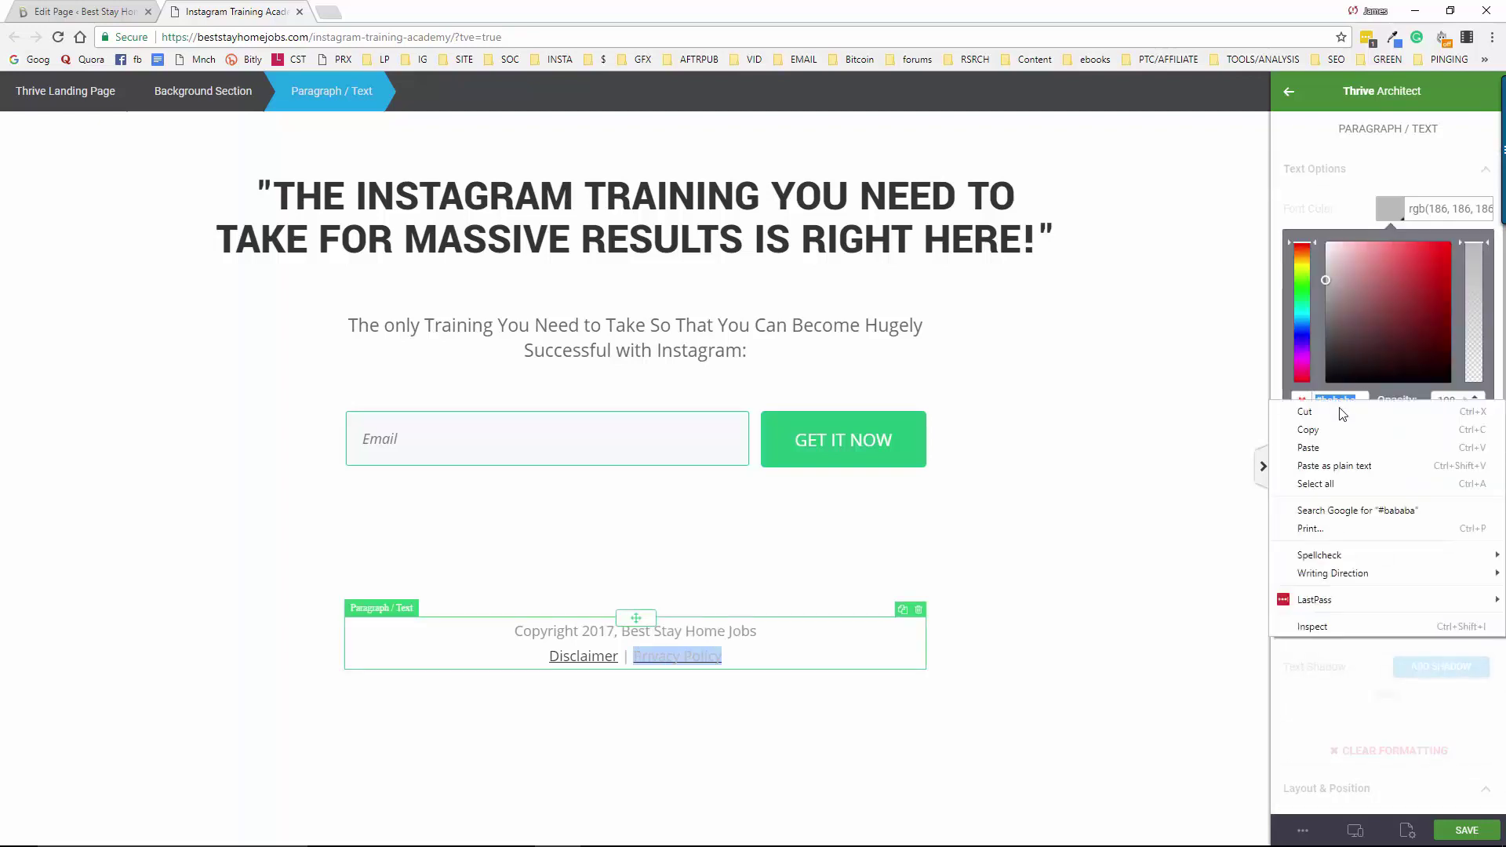
click(1342, 450)
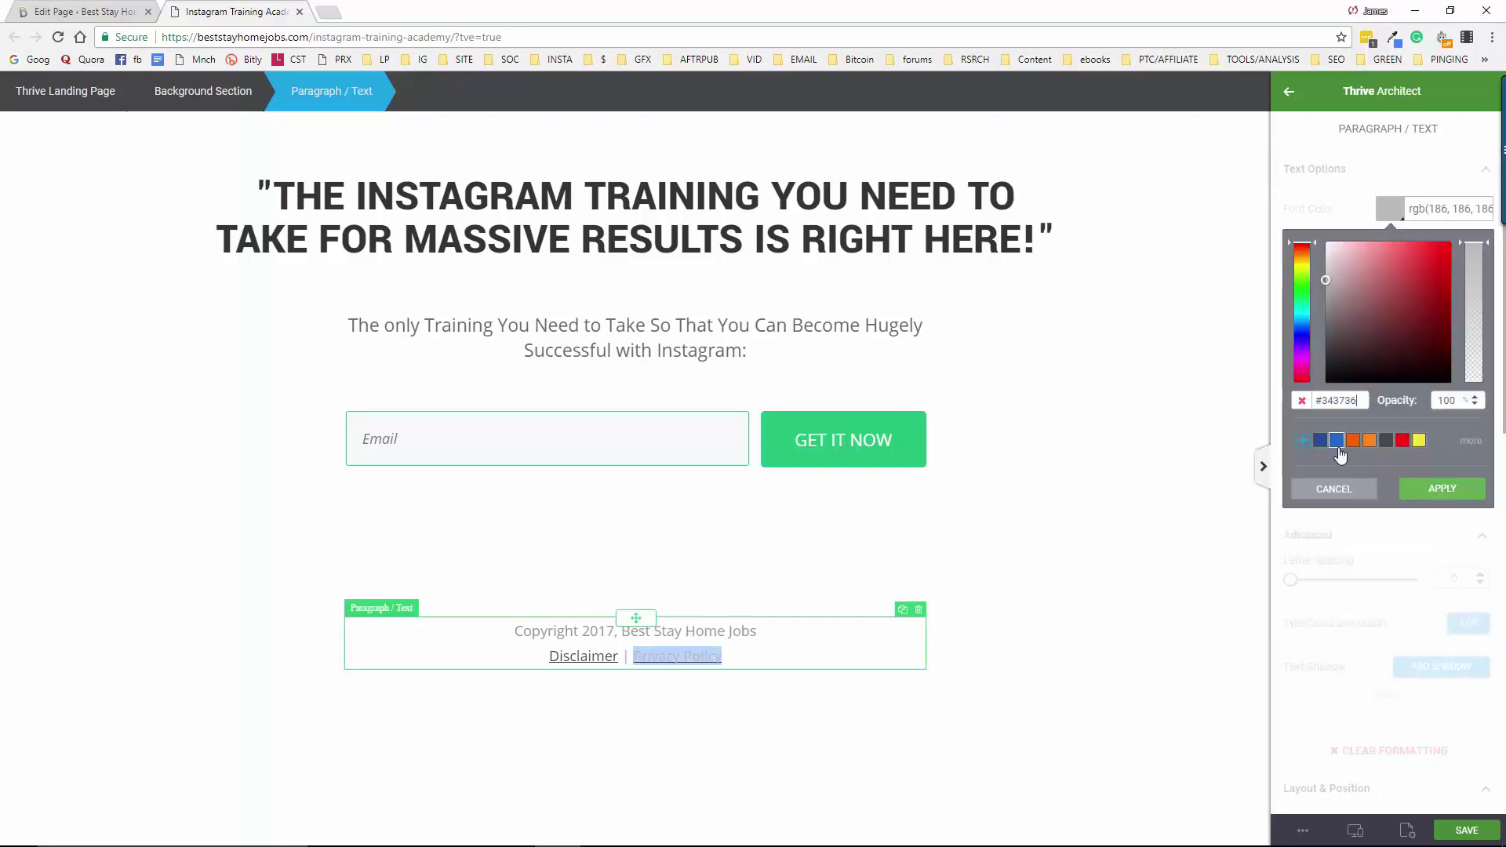
click(1437, 491)
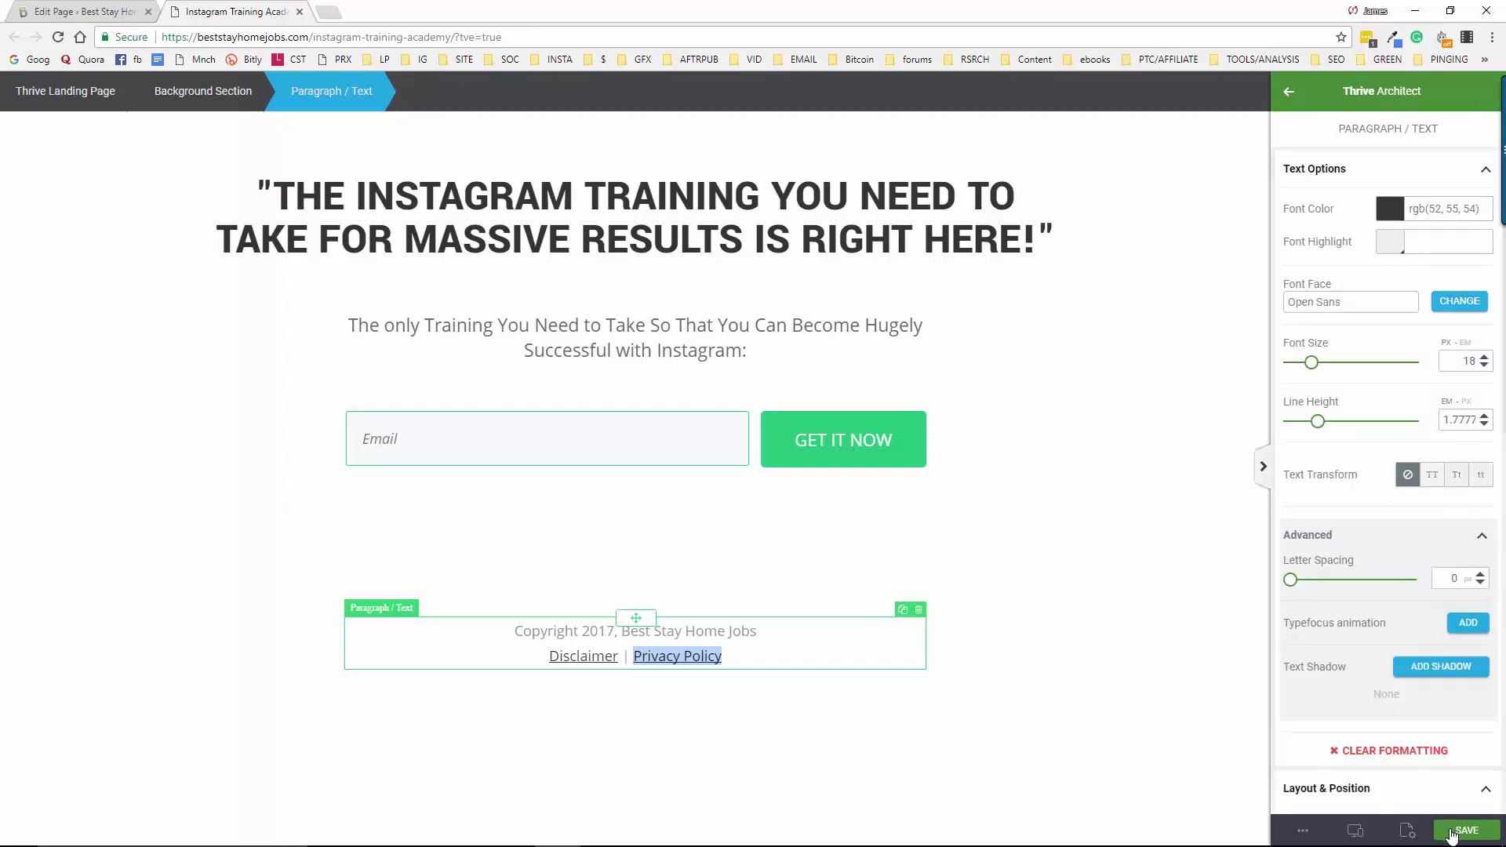
Save the landing page and open its preview in a new tab
click(1452, 834)
click(1096, 639)
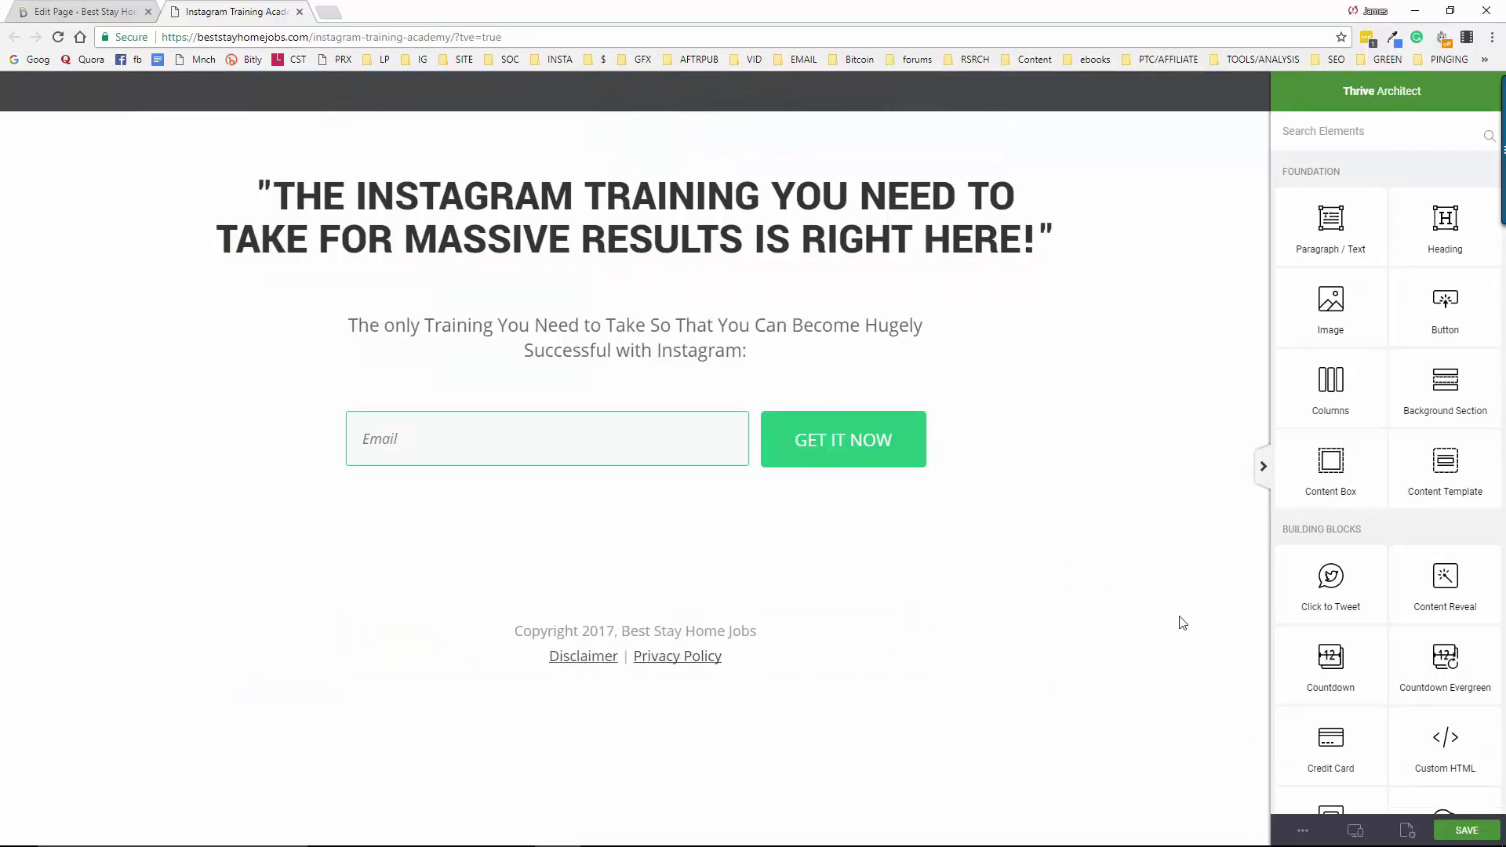
click(1304, 831)
click(1334, 675)
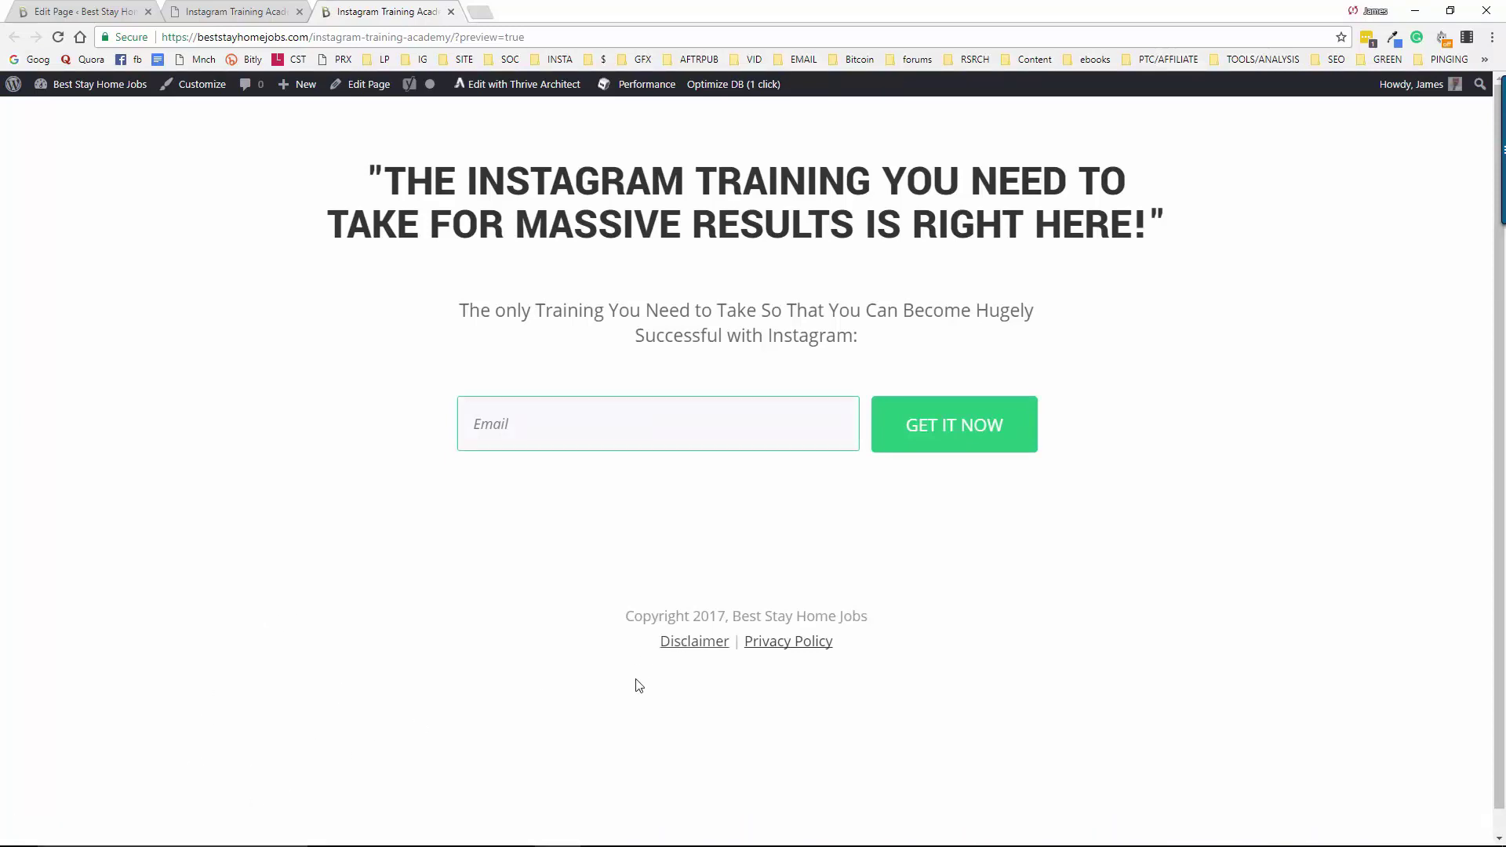
Test that the Disclaimer and Privacy Policy links open their pages, then close them
right_click(688, 648)
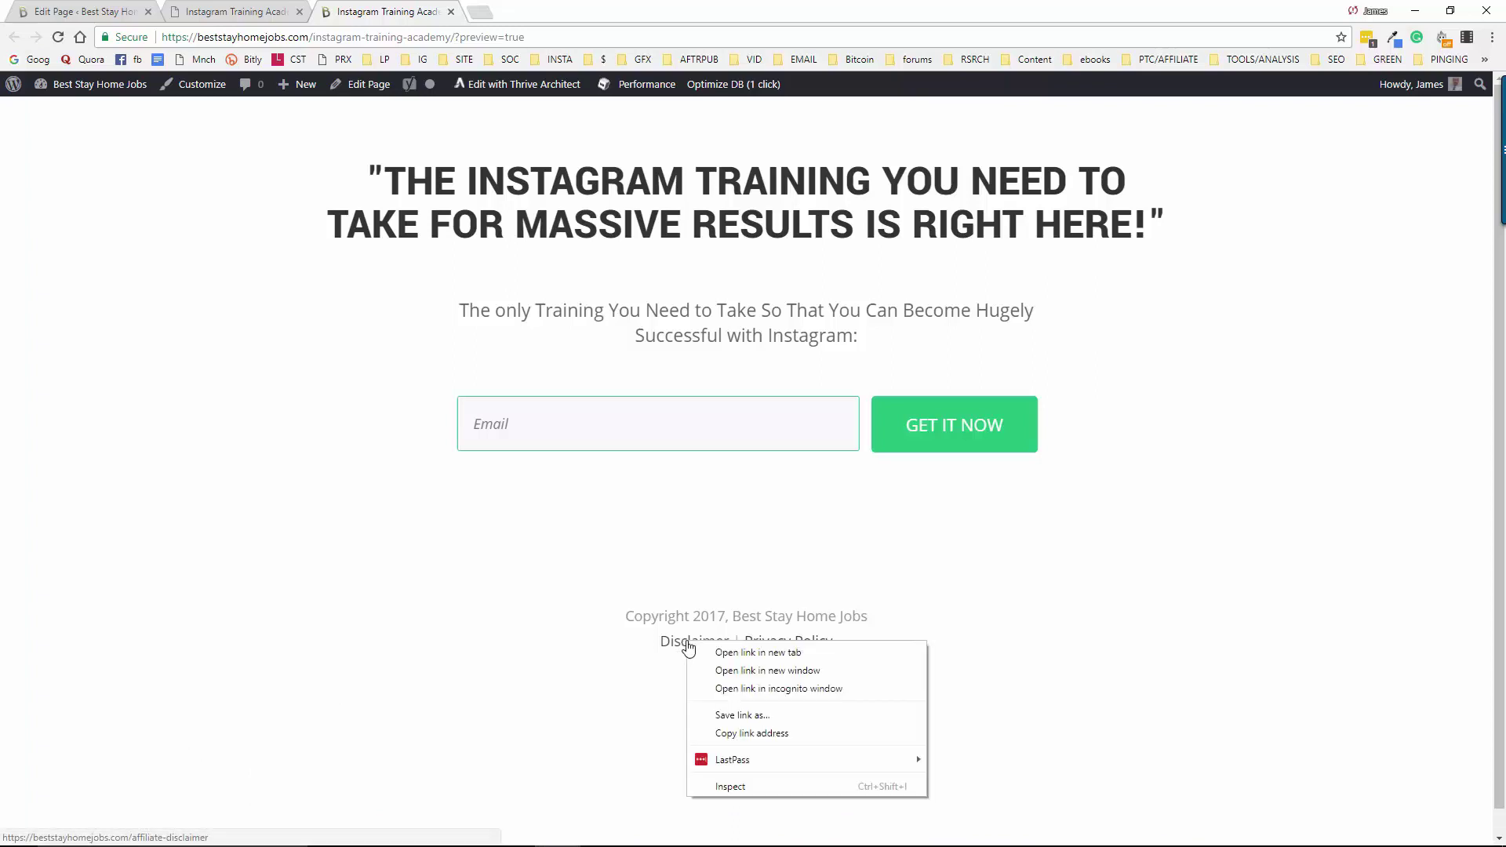
click(757, 656)
click(553, 9)
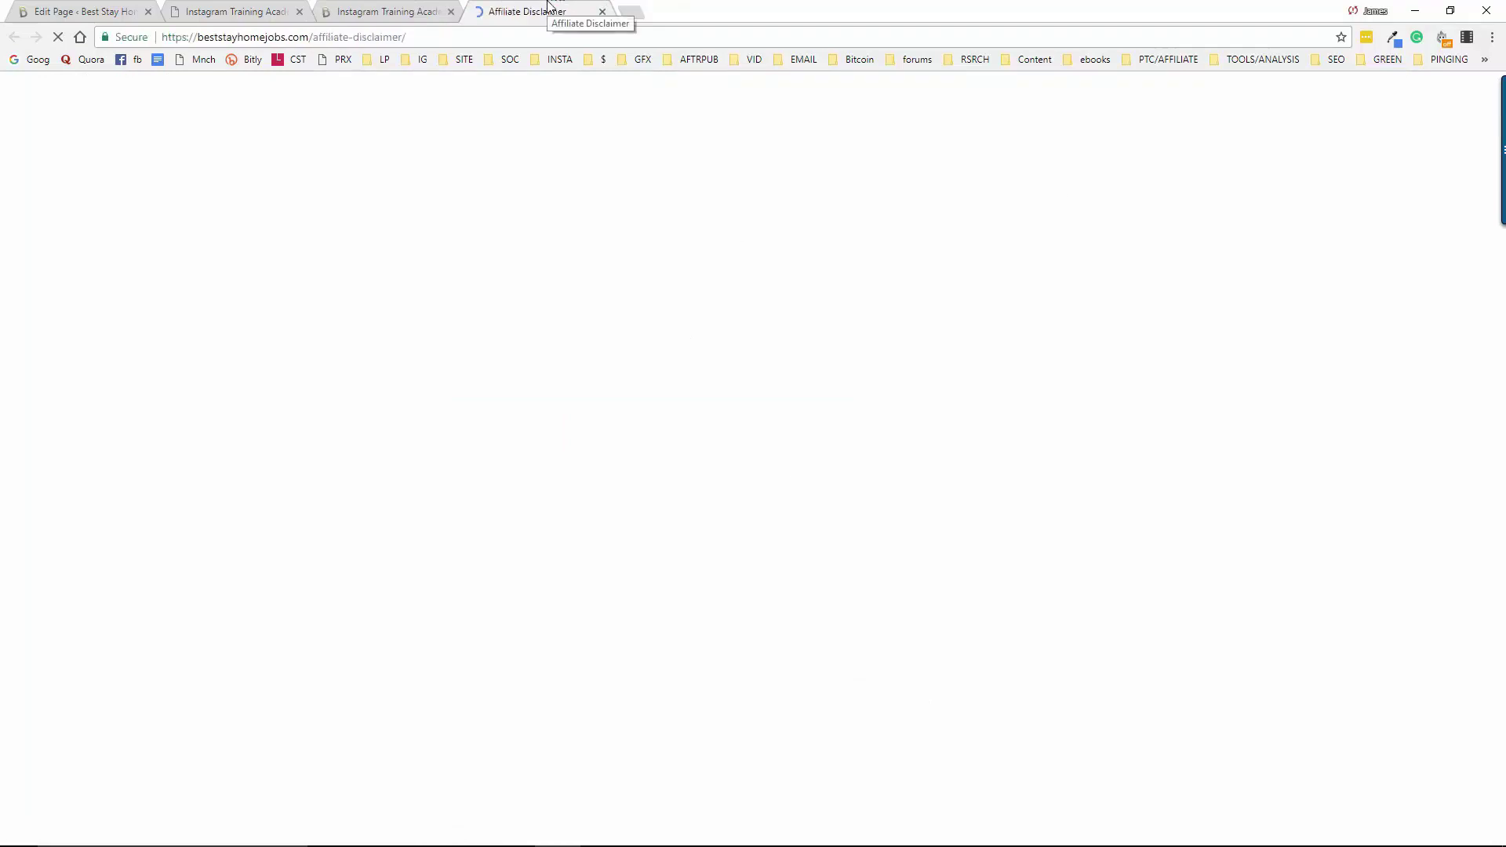
click(603, 12)
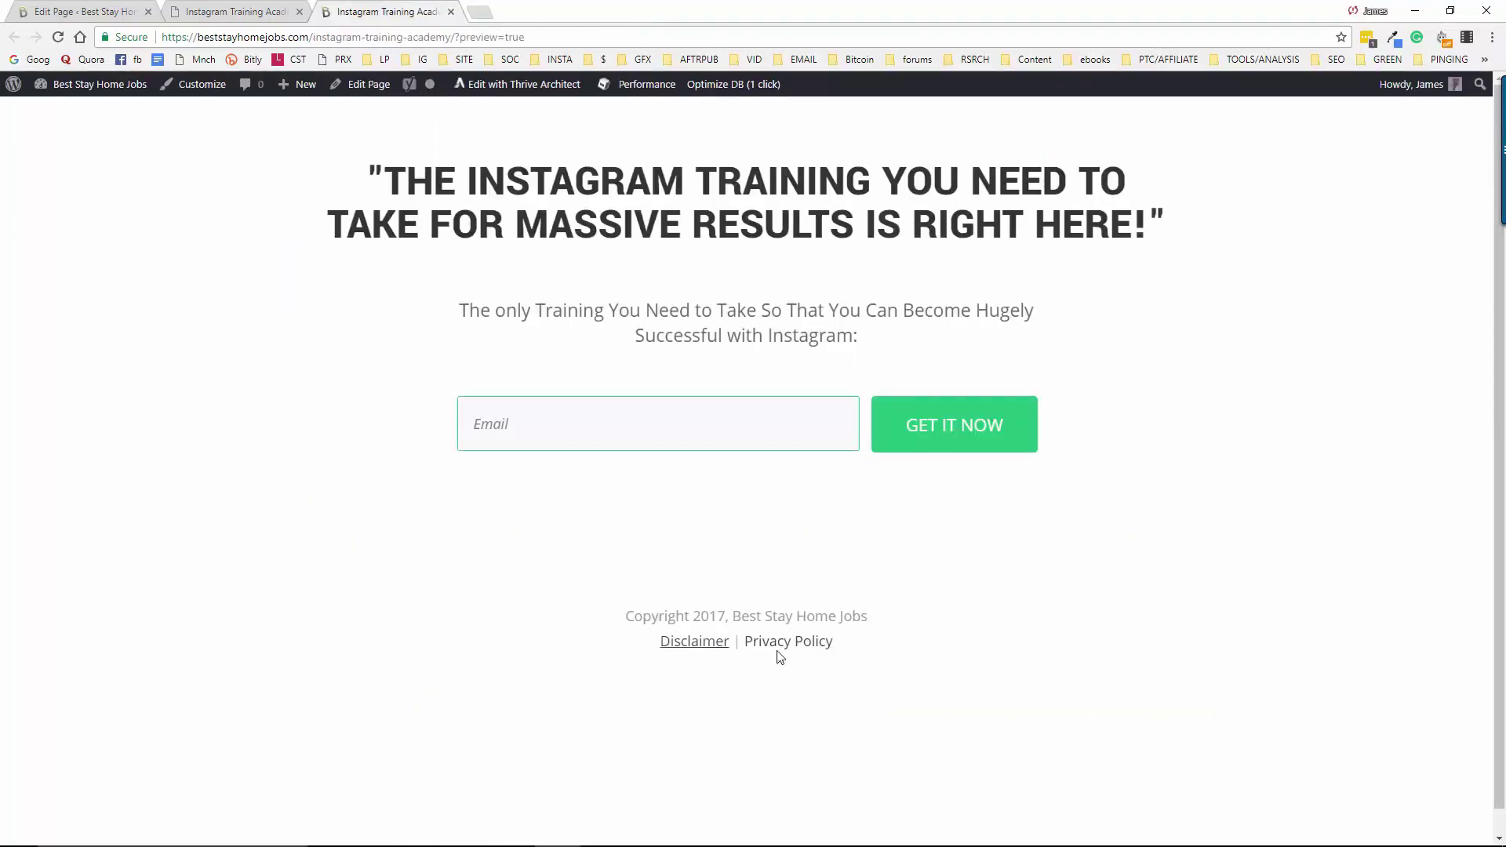
click(784, 650)
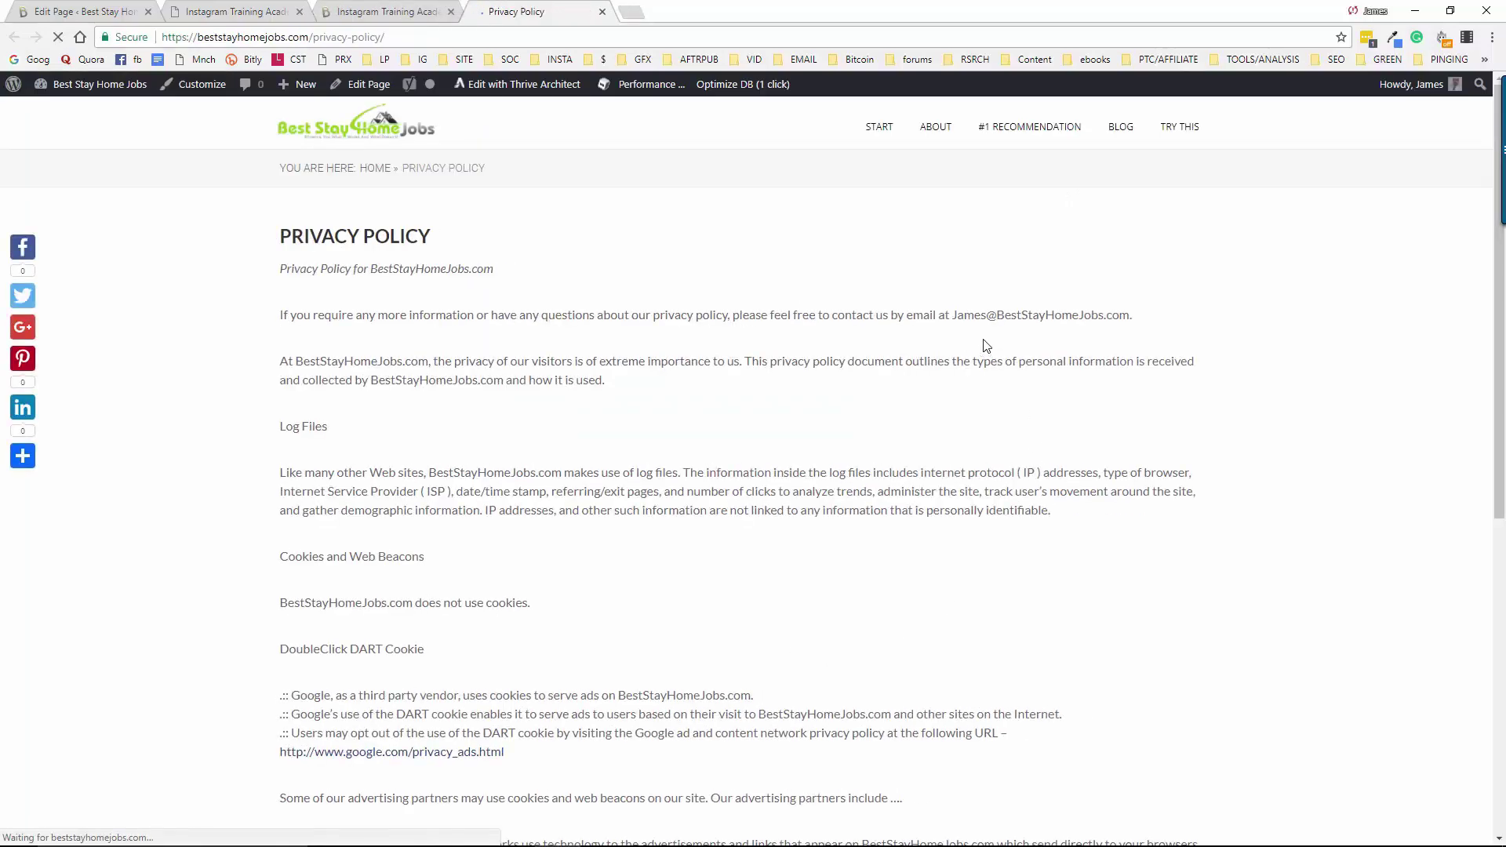
click(602, 12)
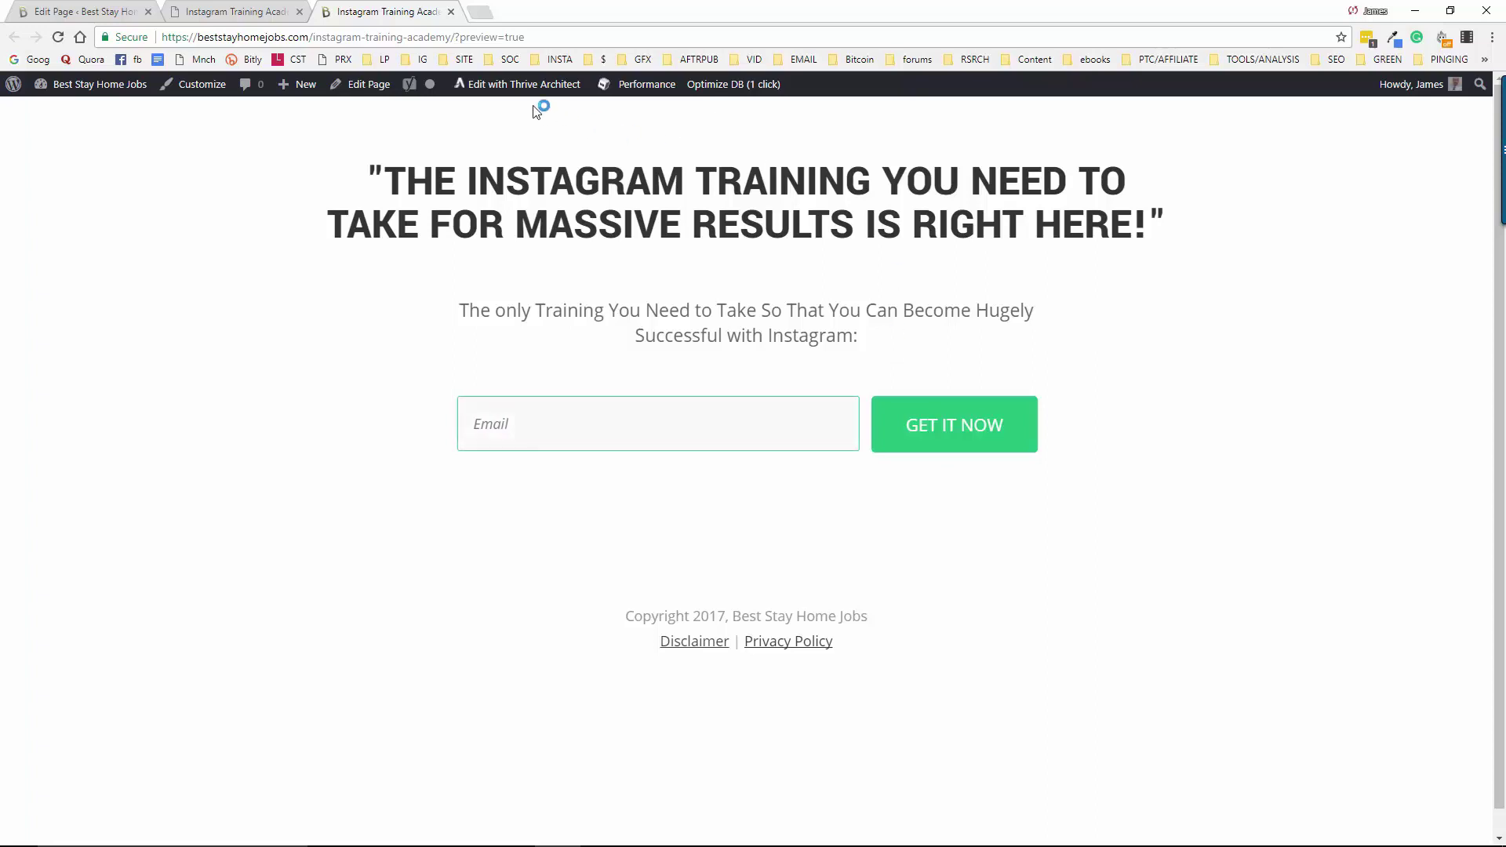
Reopen the page with Edit with Thrive Architect and close the old duplicate editor tab
click(492, 86)
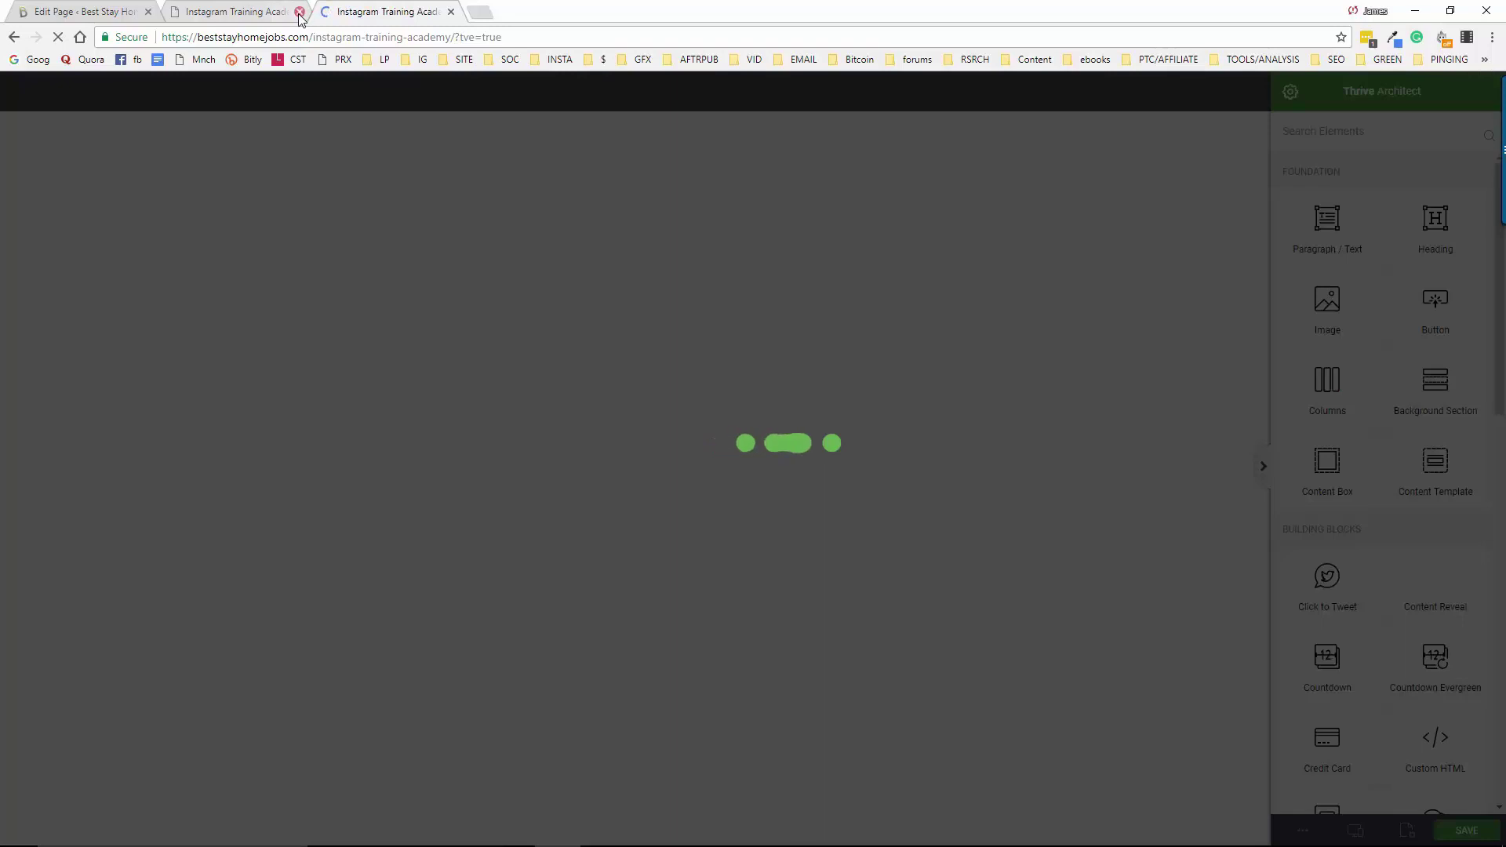
click(299, 12)
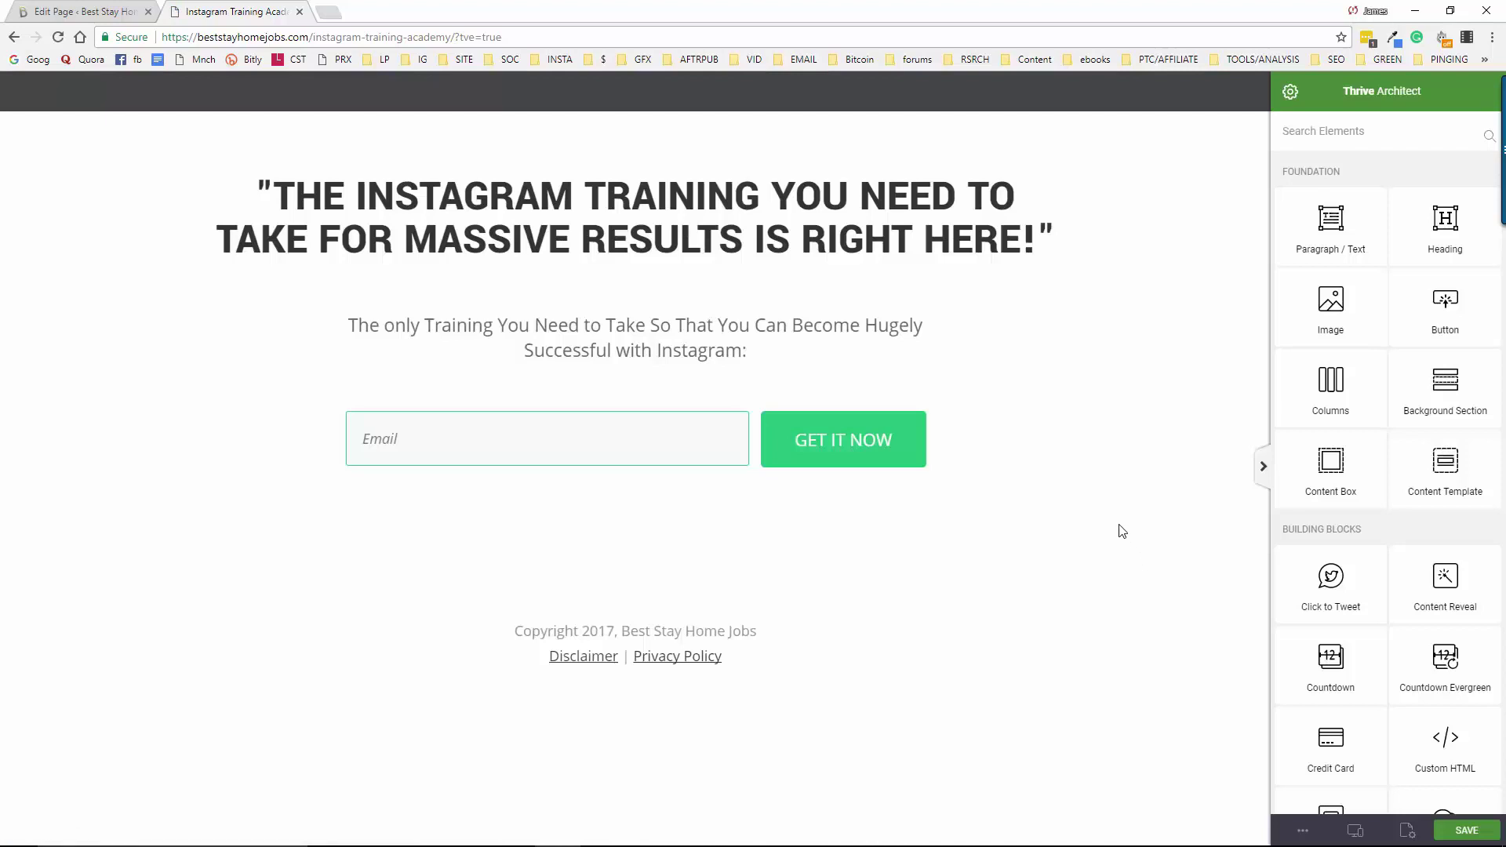
Glance at the Notepad opt-in code notes, then open a blank Chrome tab
mouse_move(1107, 838)
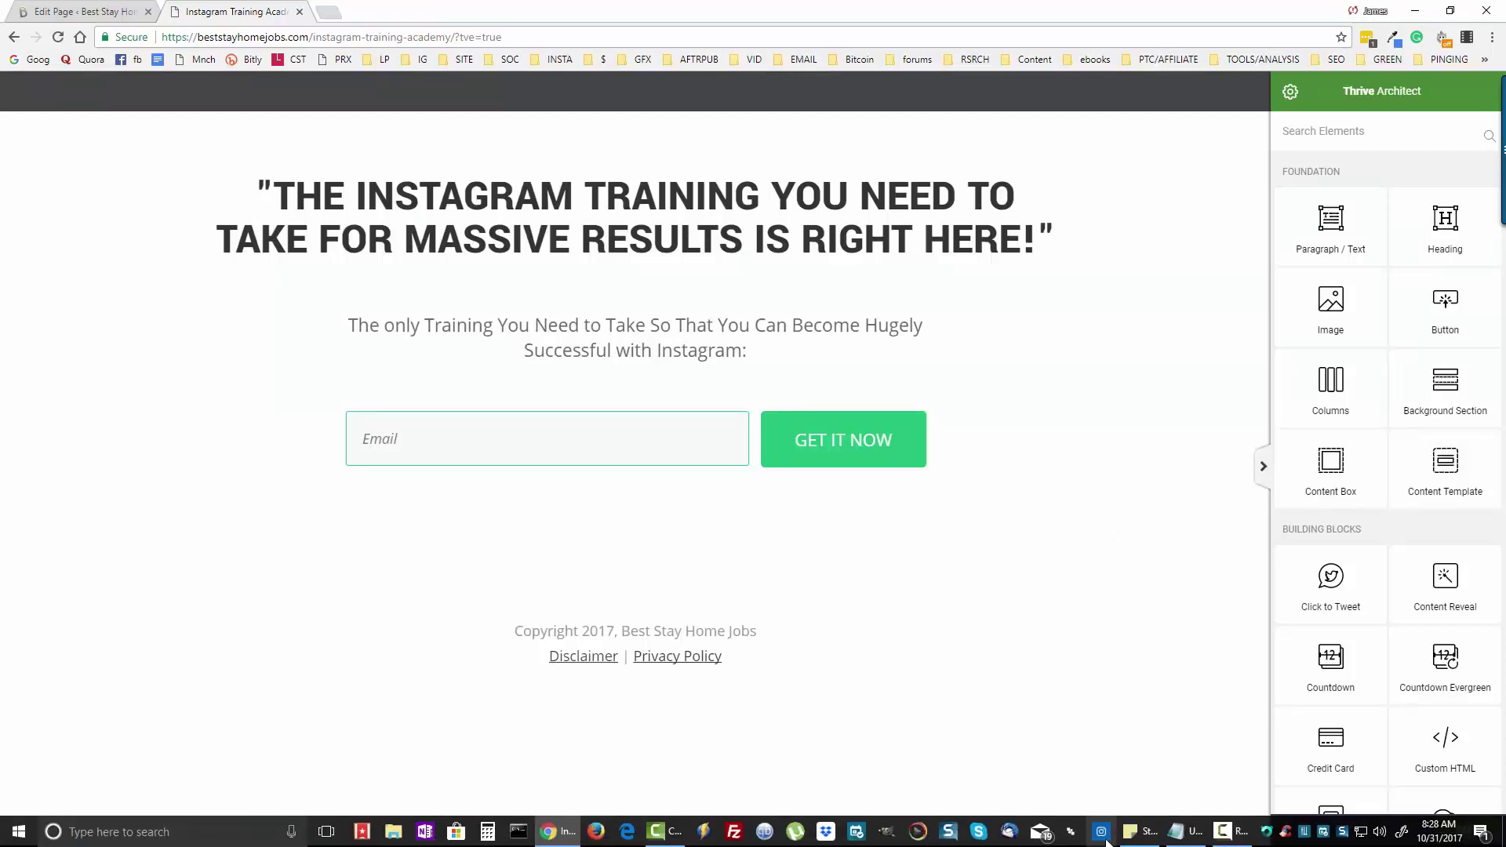
click(1182, 836)
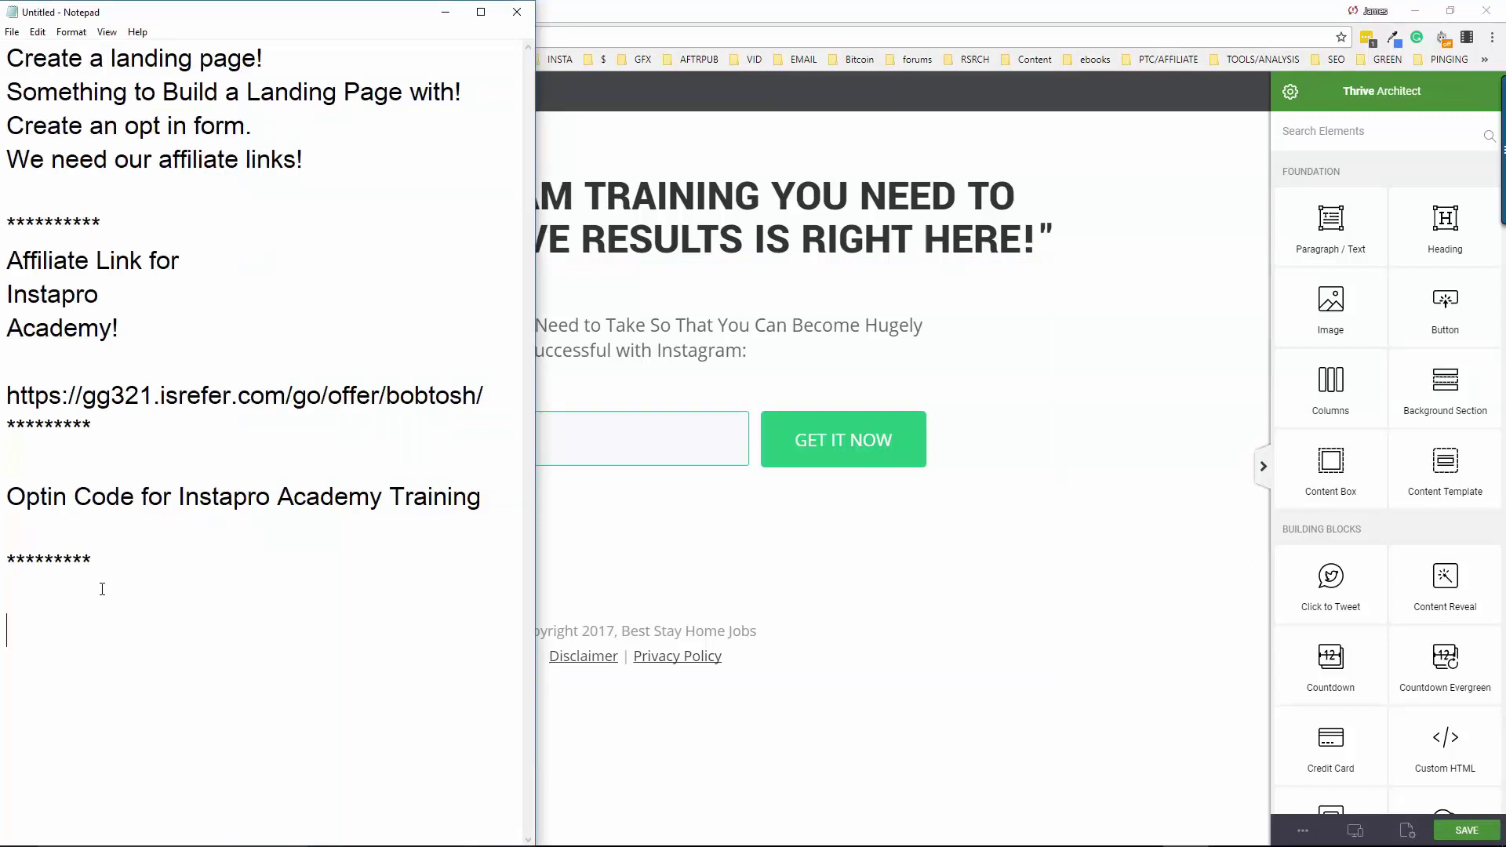
click(770, 15)
click(337, 16)
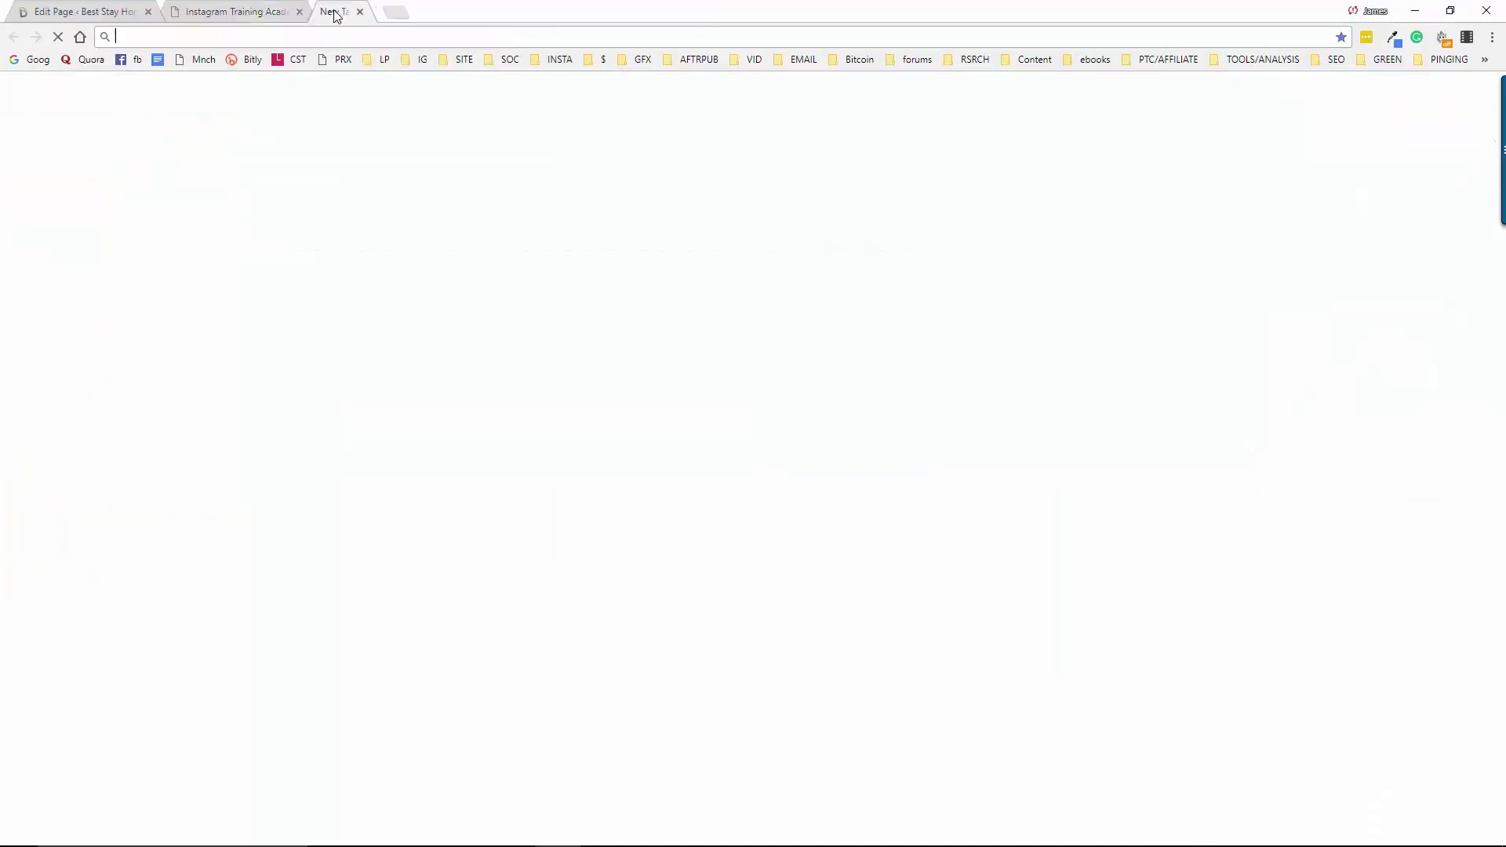
Open AWeber from the bookmarks and scroll Sign Up Forms to Instapro Training Offer
click(601, 59)
click(620, 82)
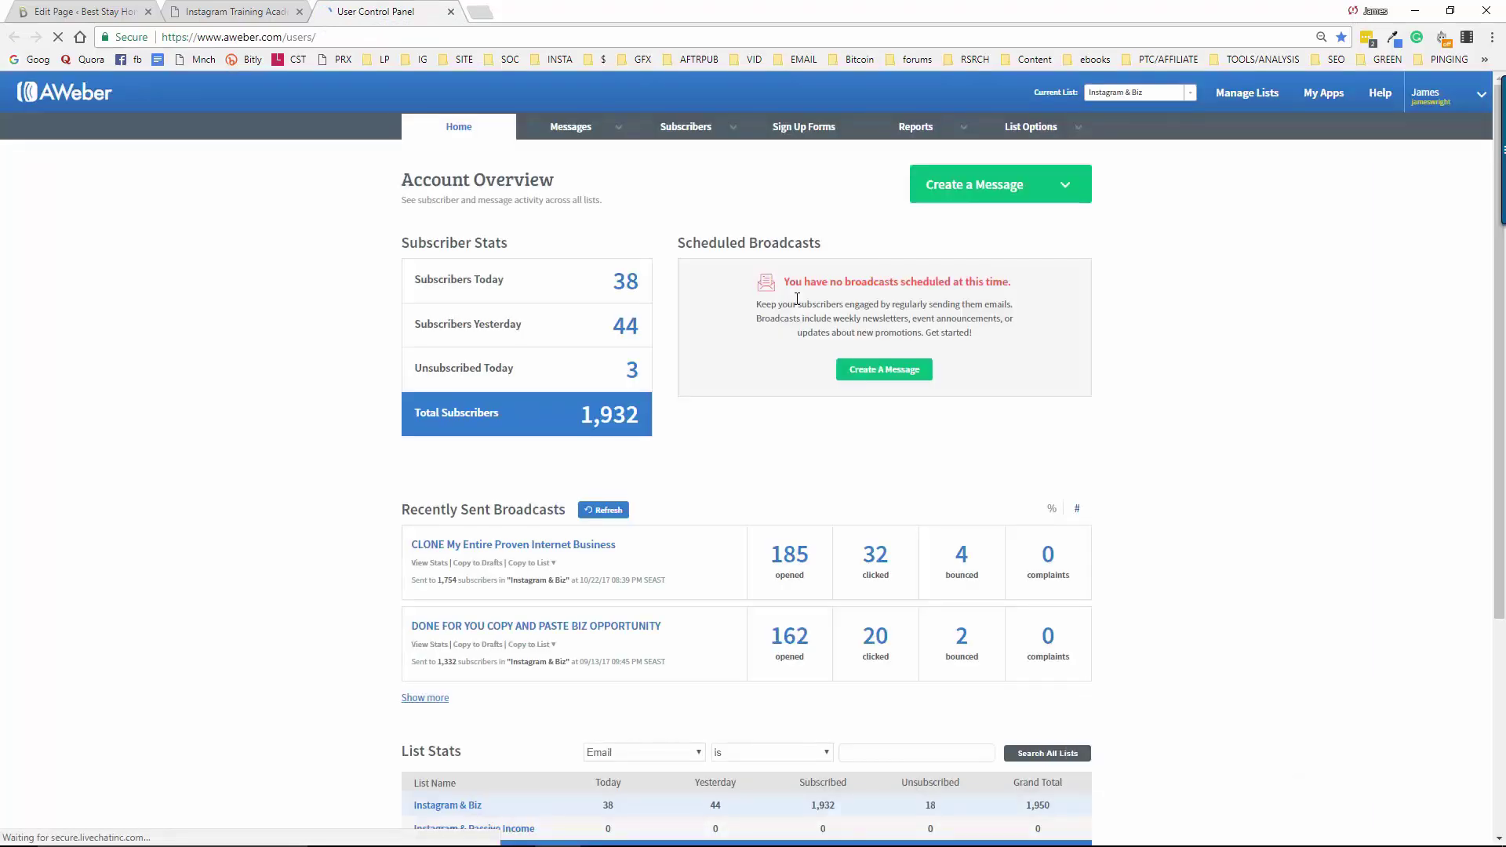
click(800, 130)
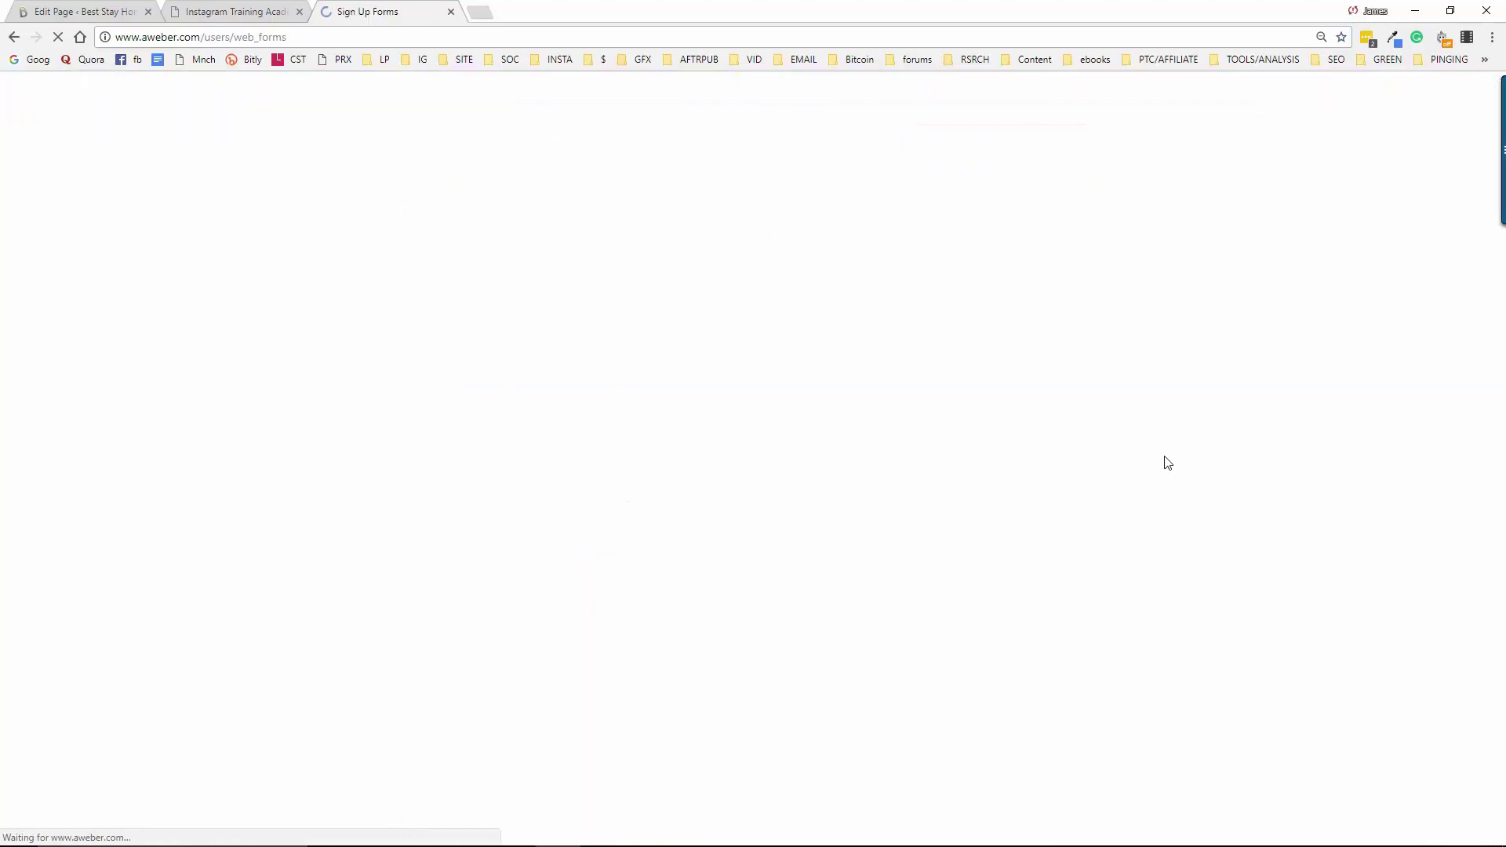
scroll(612, 463, down, 20)
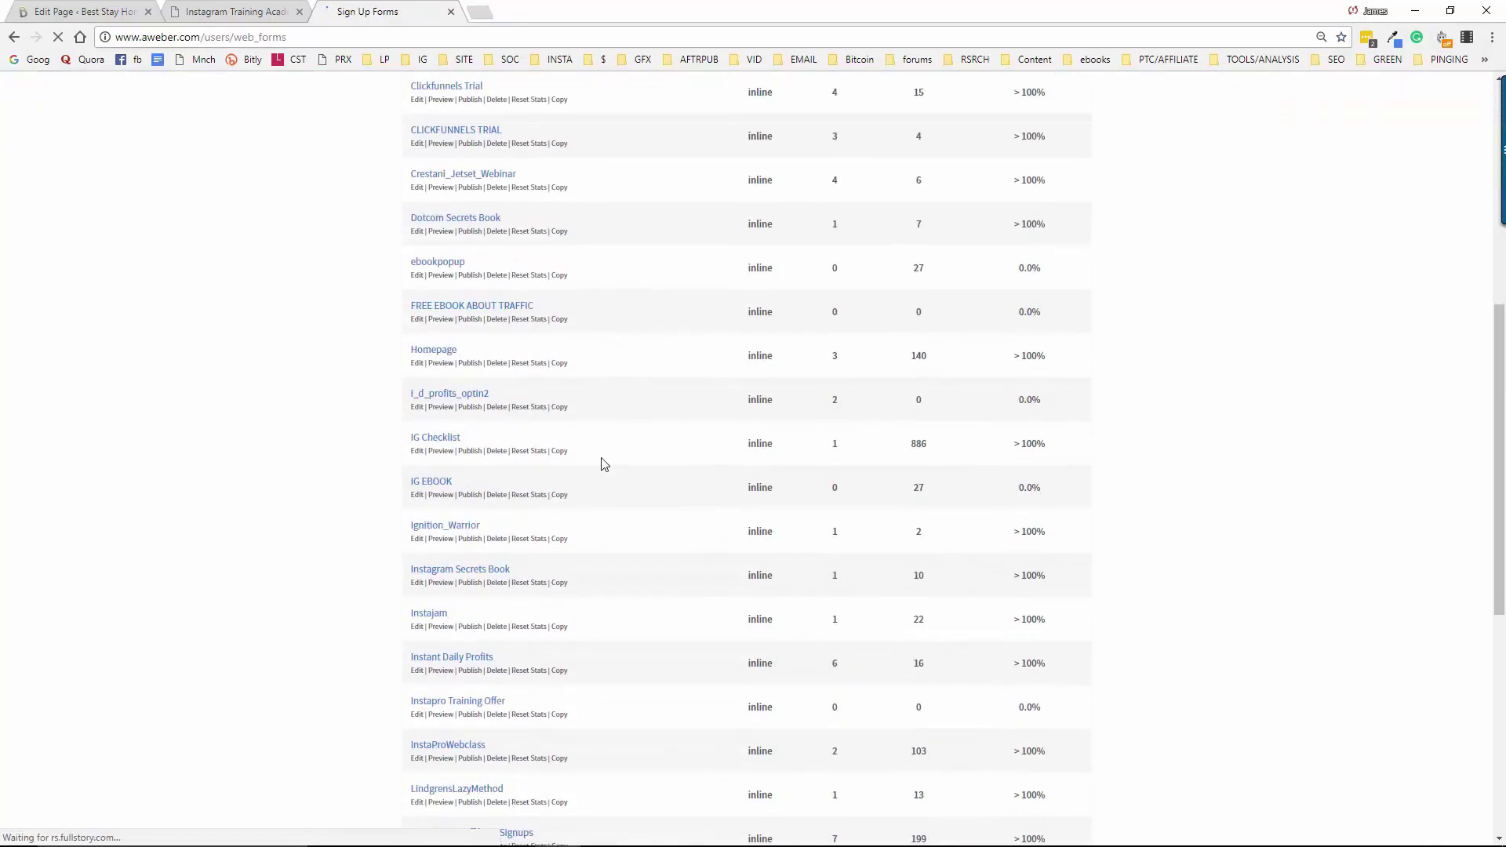
scroll(328, 514, up, 20)
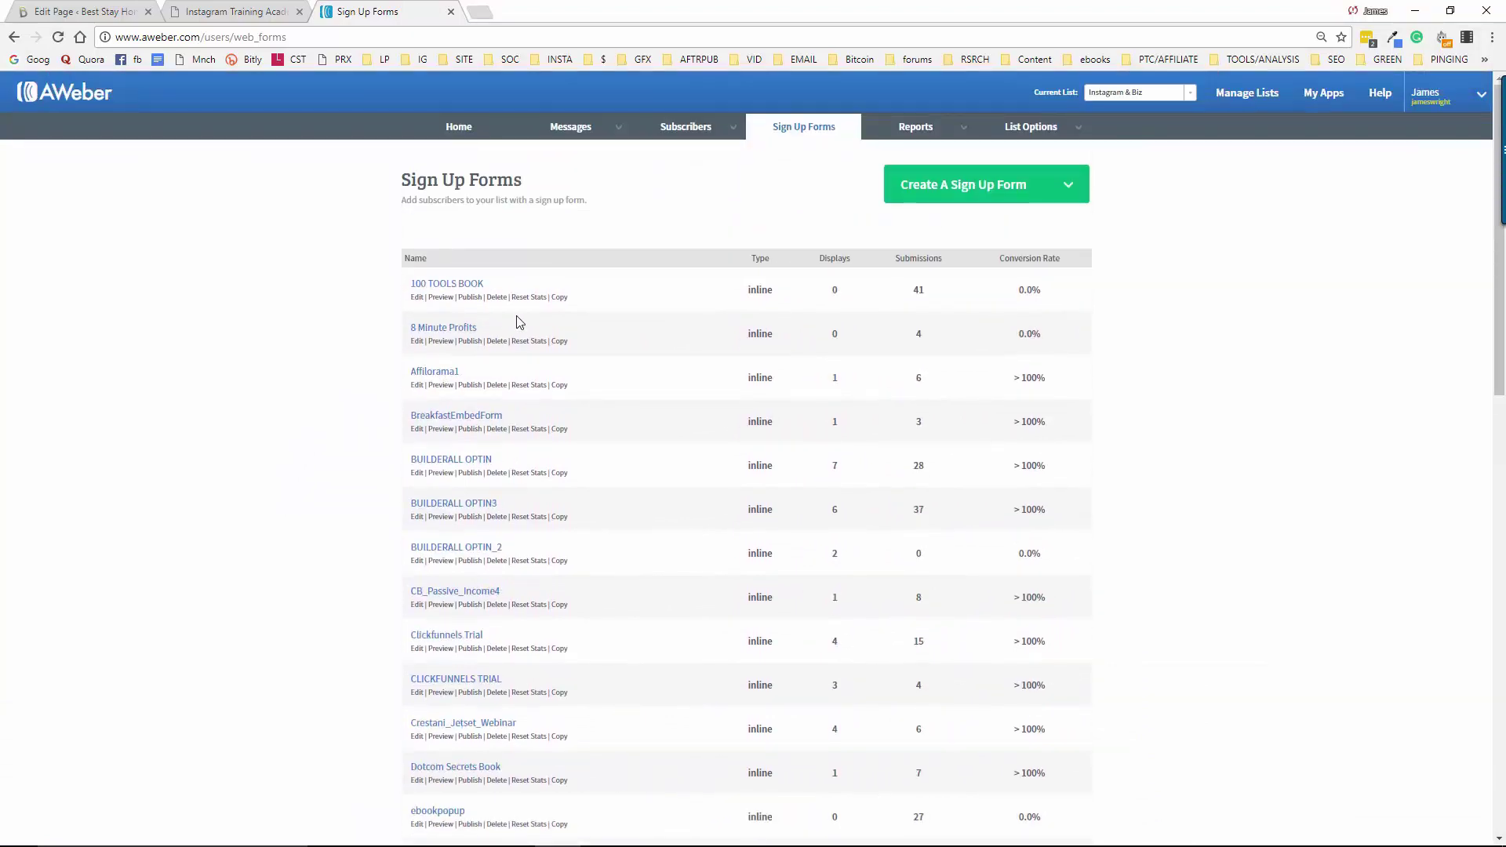
scroll(342, 441, down, 2)
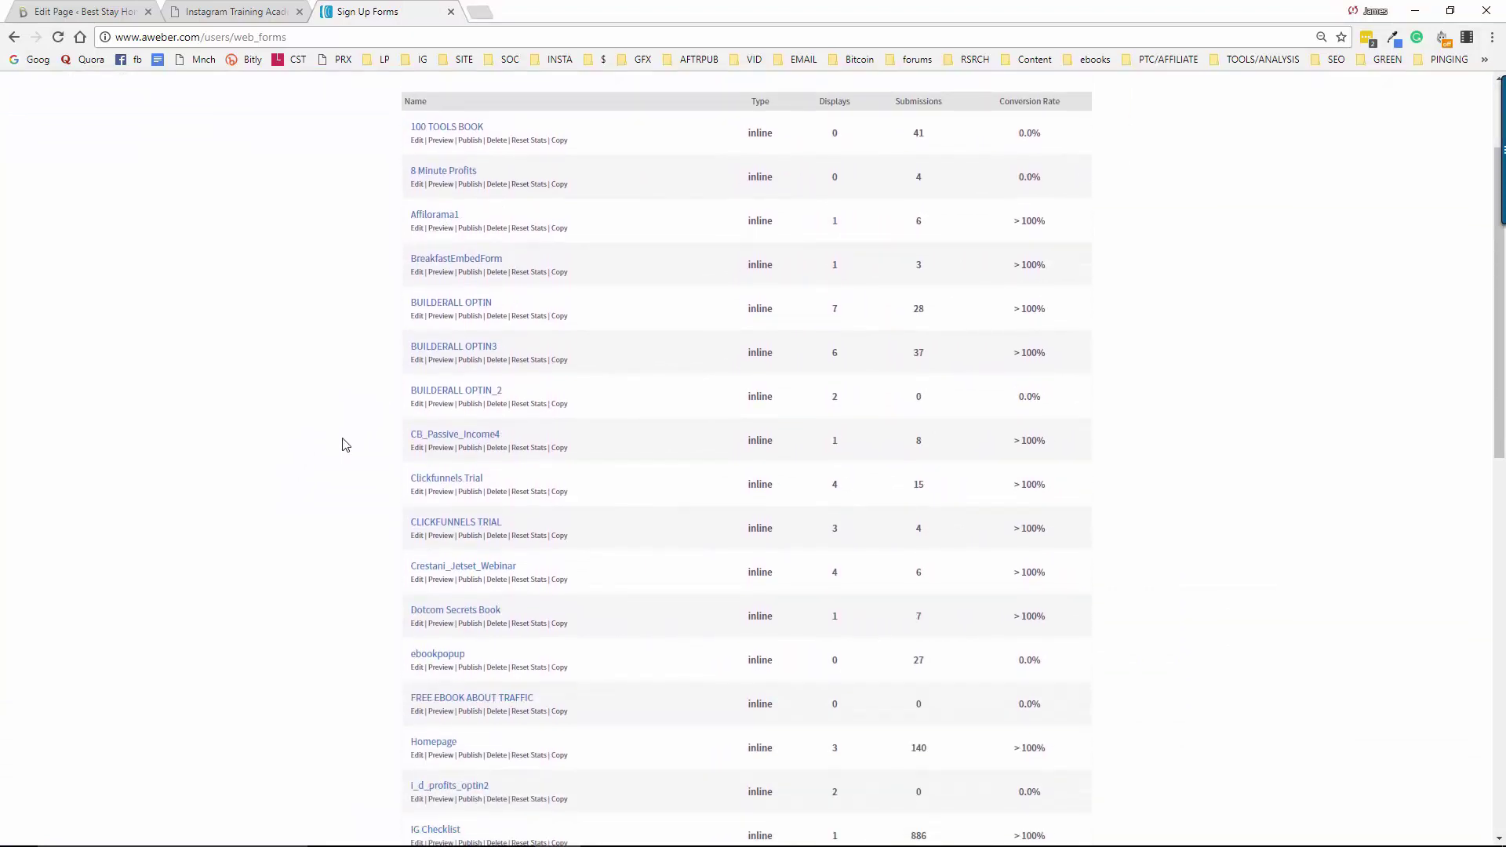
scroll(345, 445, down, 4)
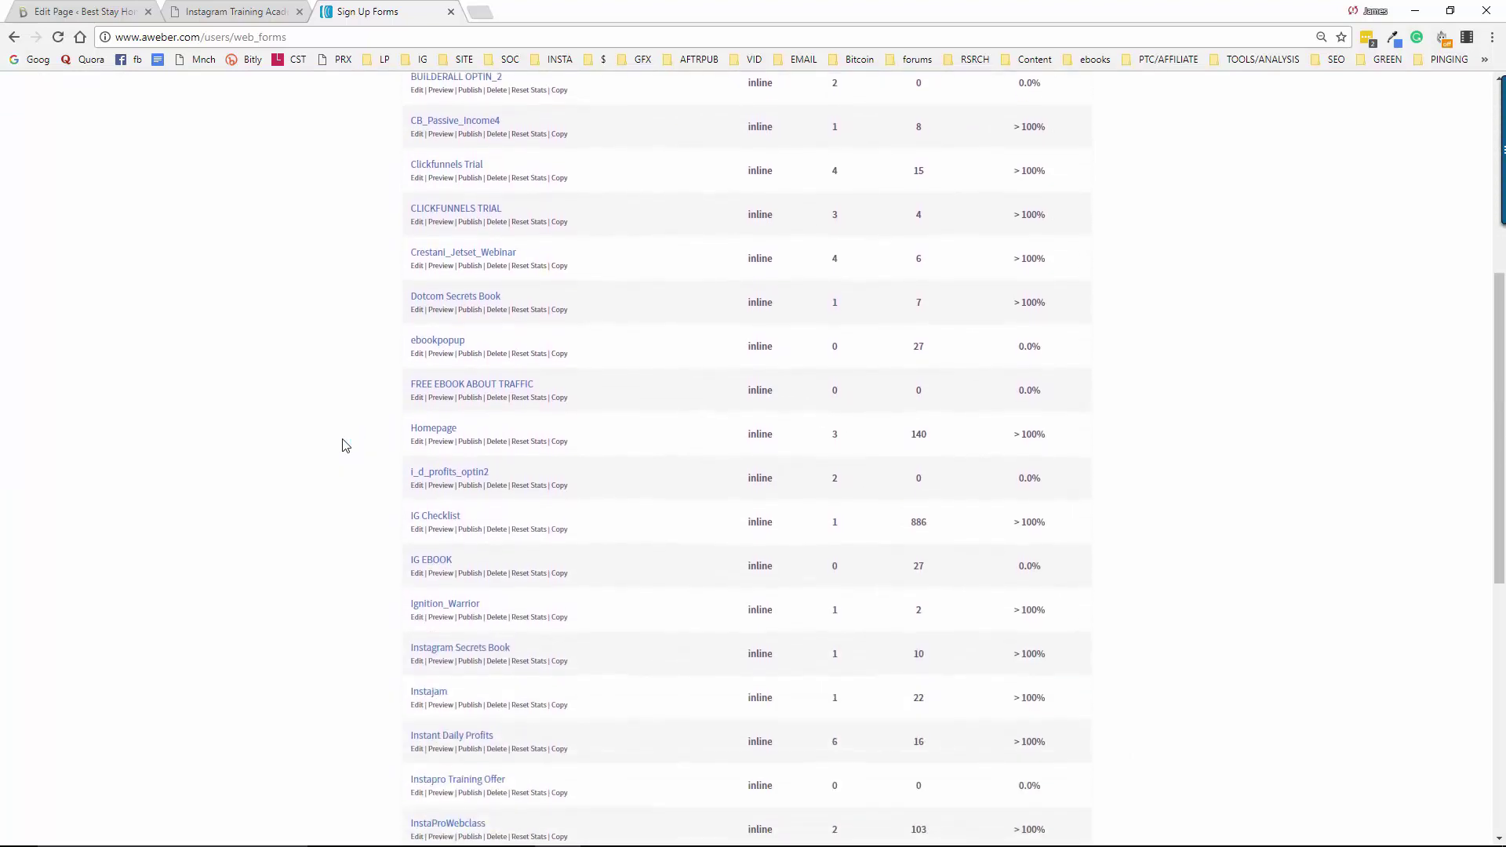
scroll(345, 446, down, 1)
scroll(1271, 538, down, 1)
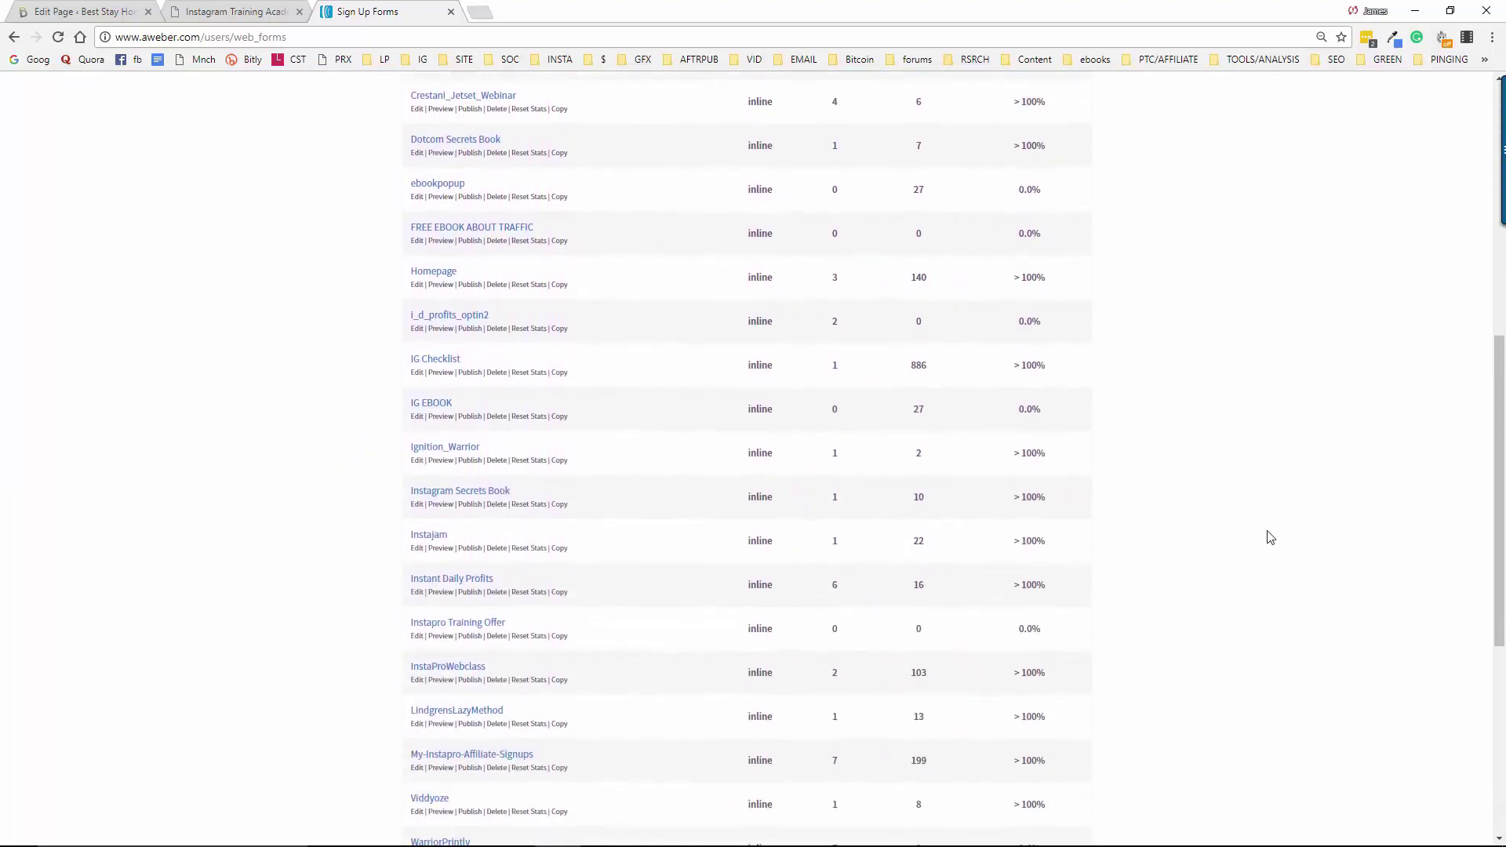
scroll(1263, 538, down, 1)
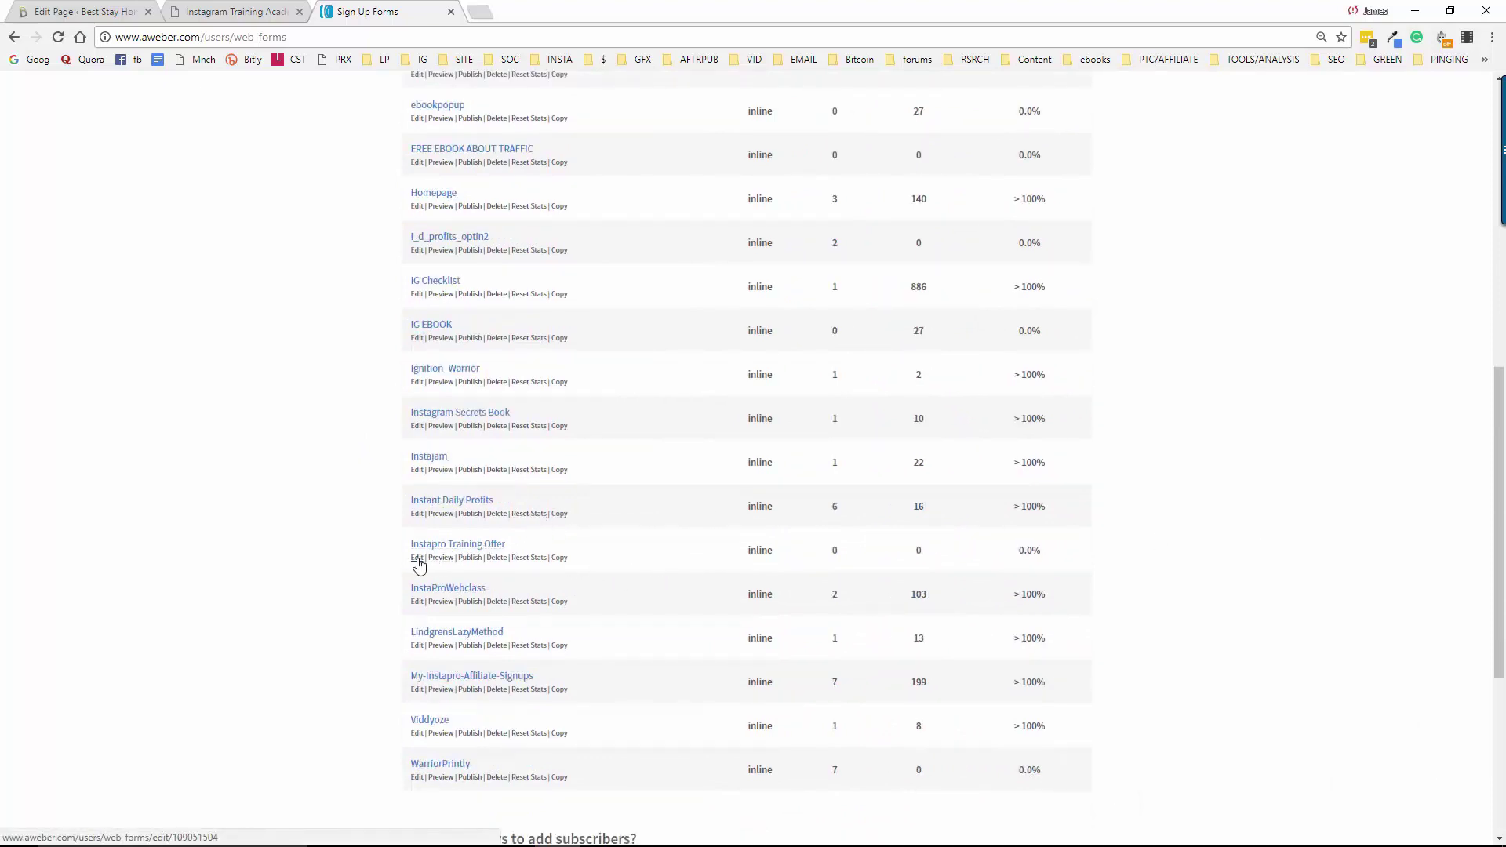
Save the Instapro Training Offer form's design and settings and continue to publishing
click(419, 559)
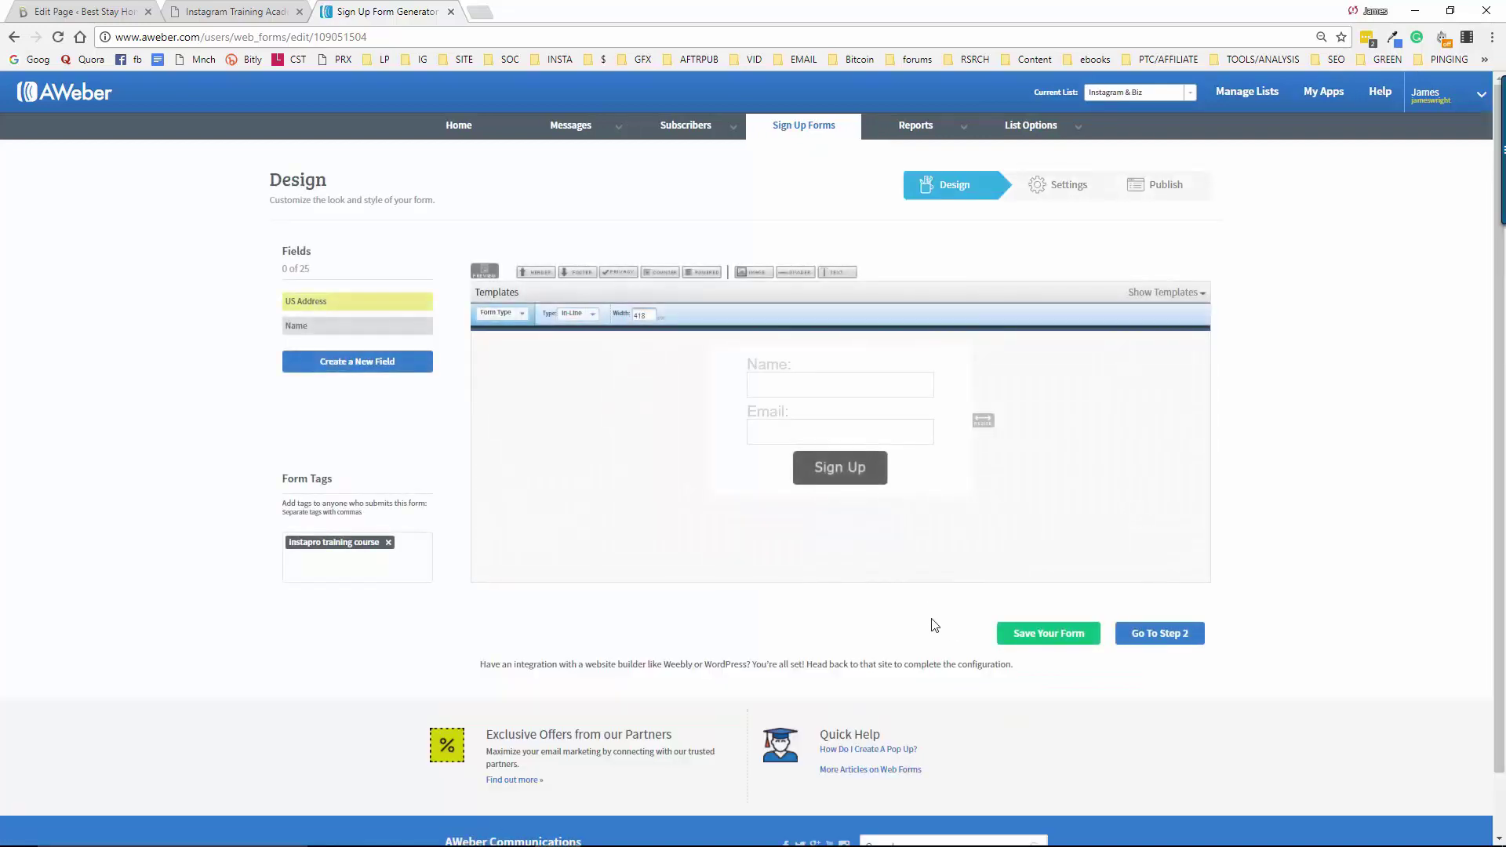
click(1053, 634)
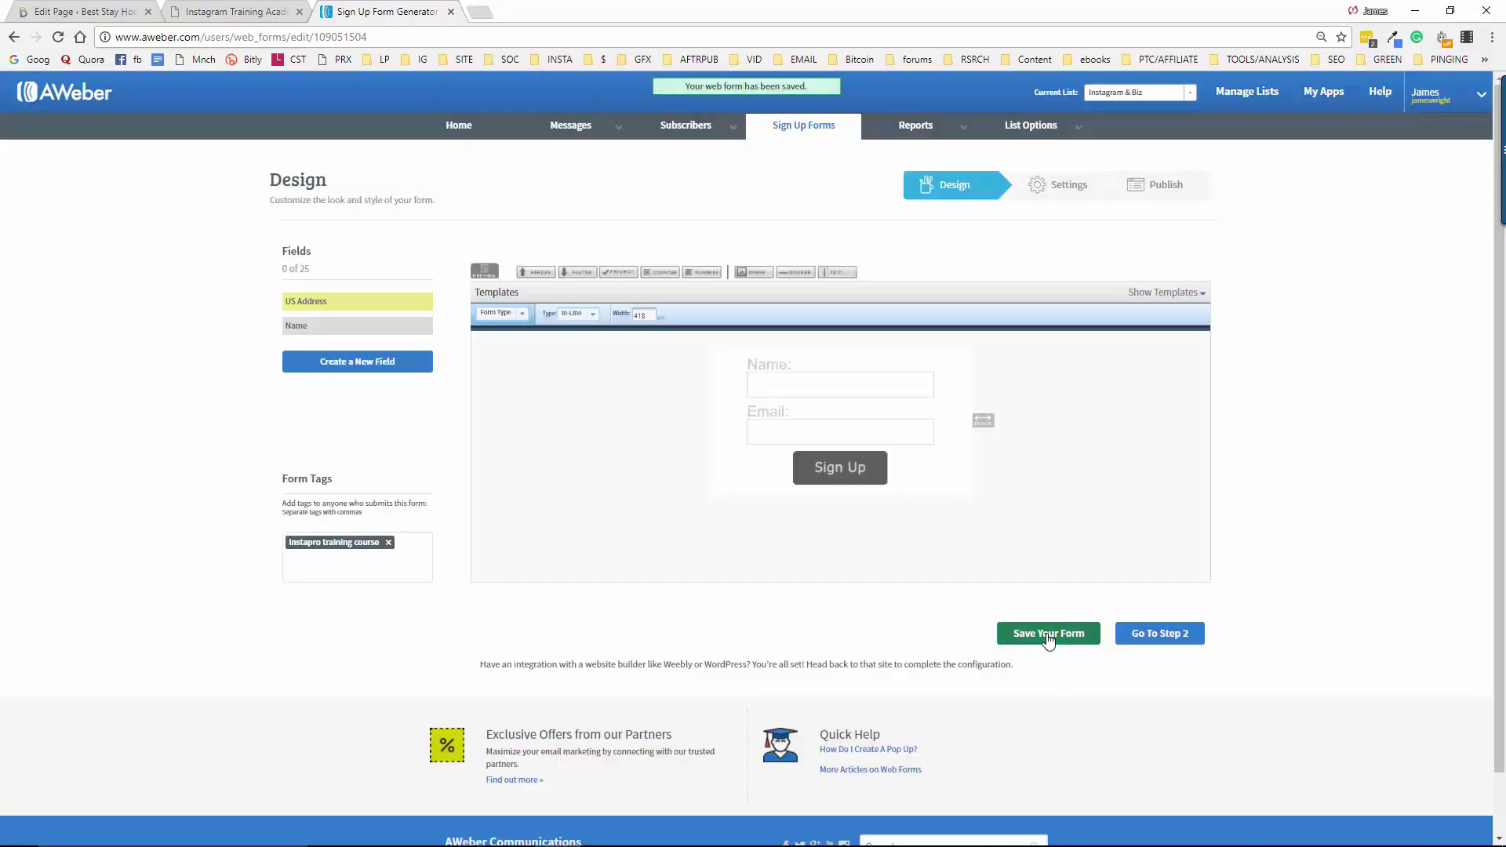
click(1141, 635)
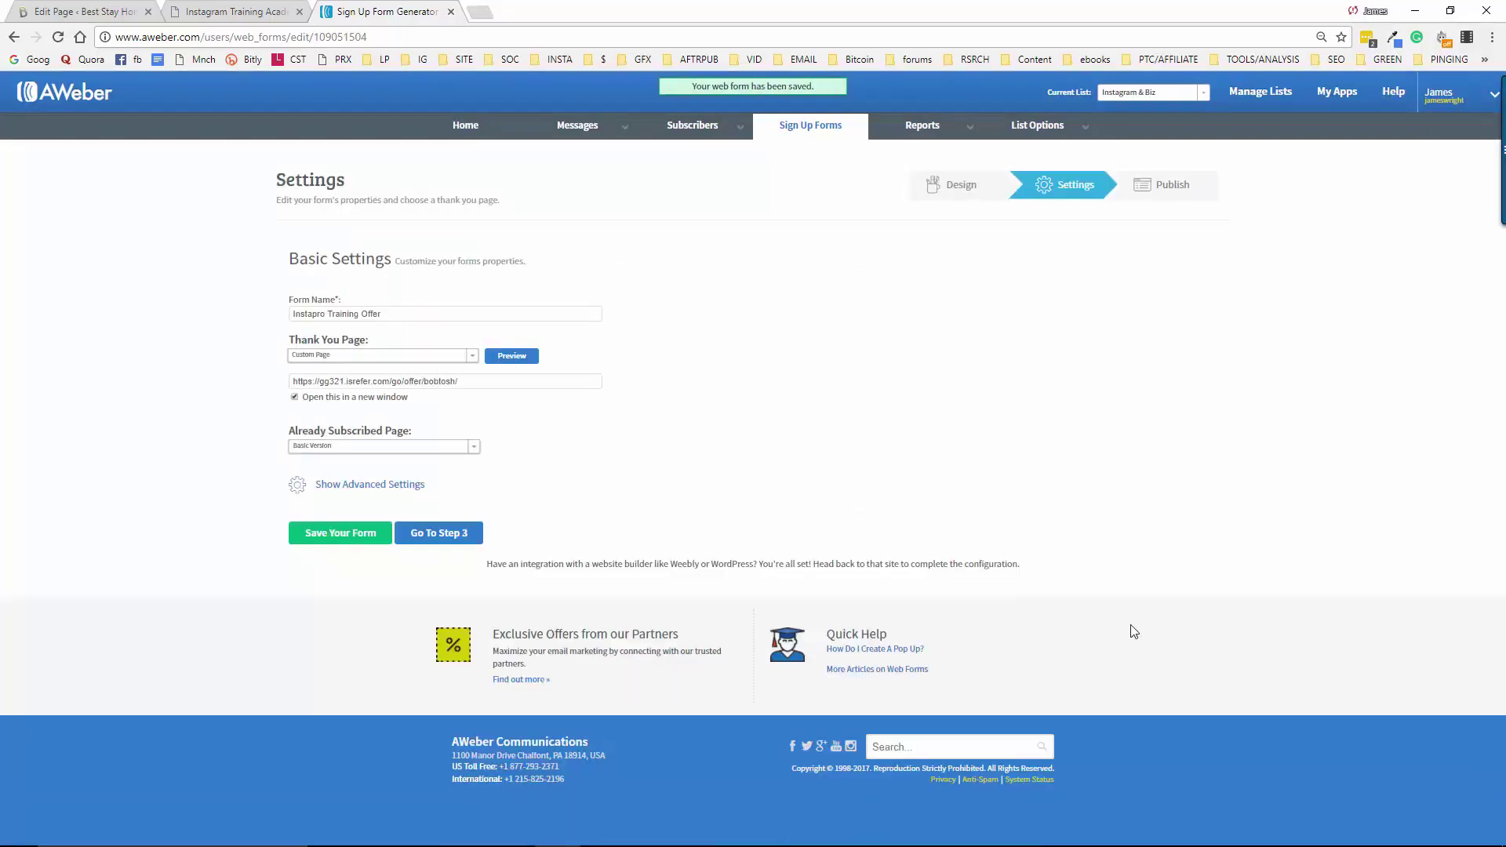
click(318, 486)
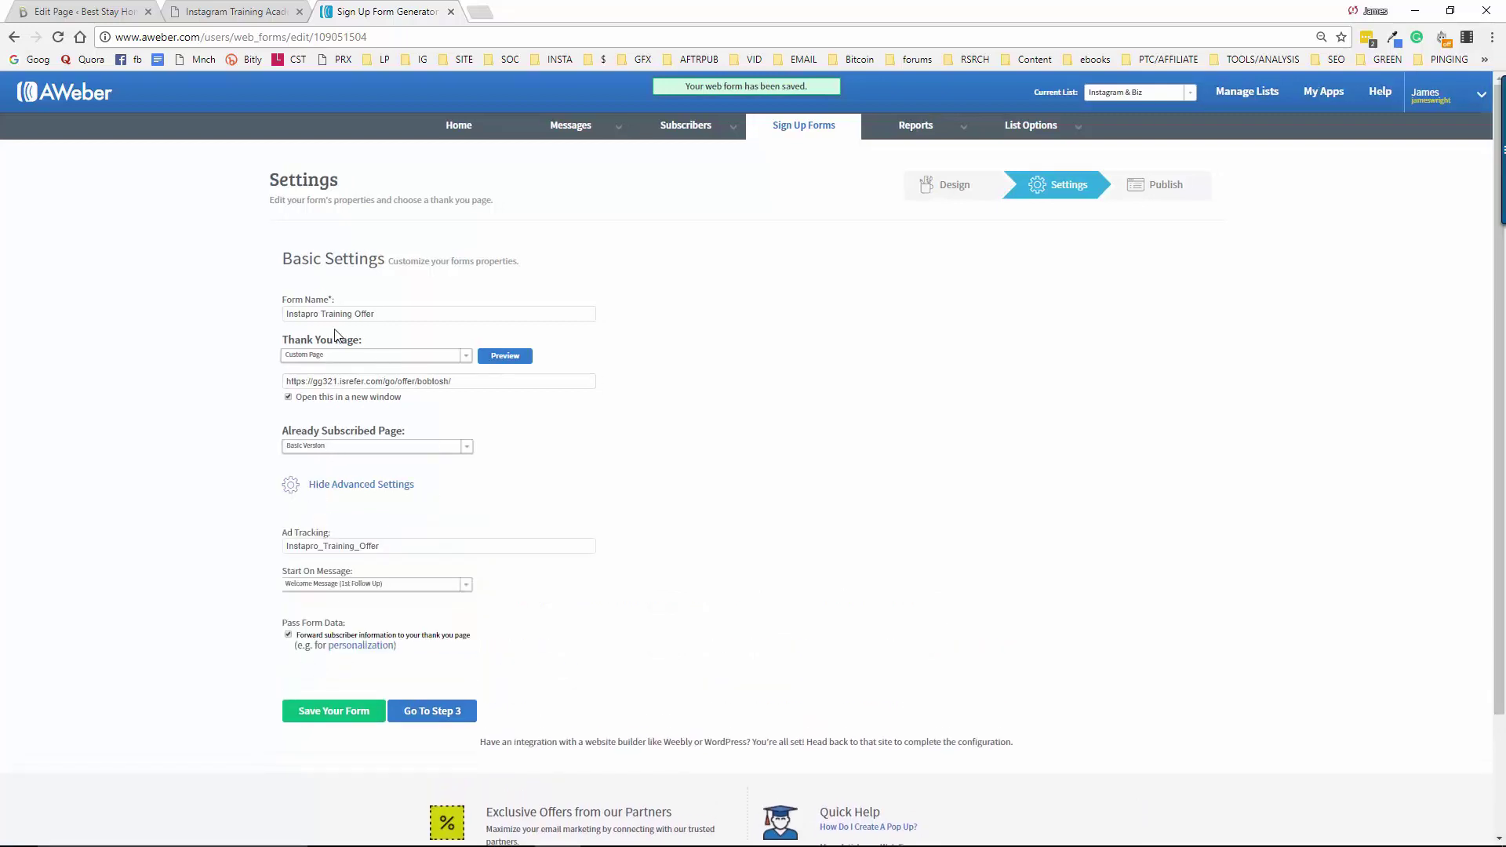
click(462, 389)
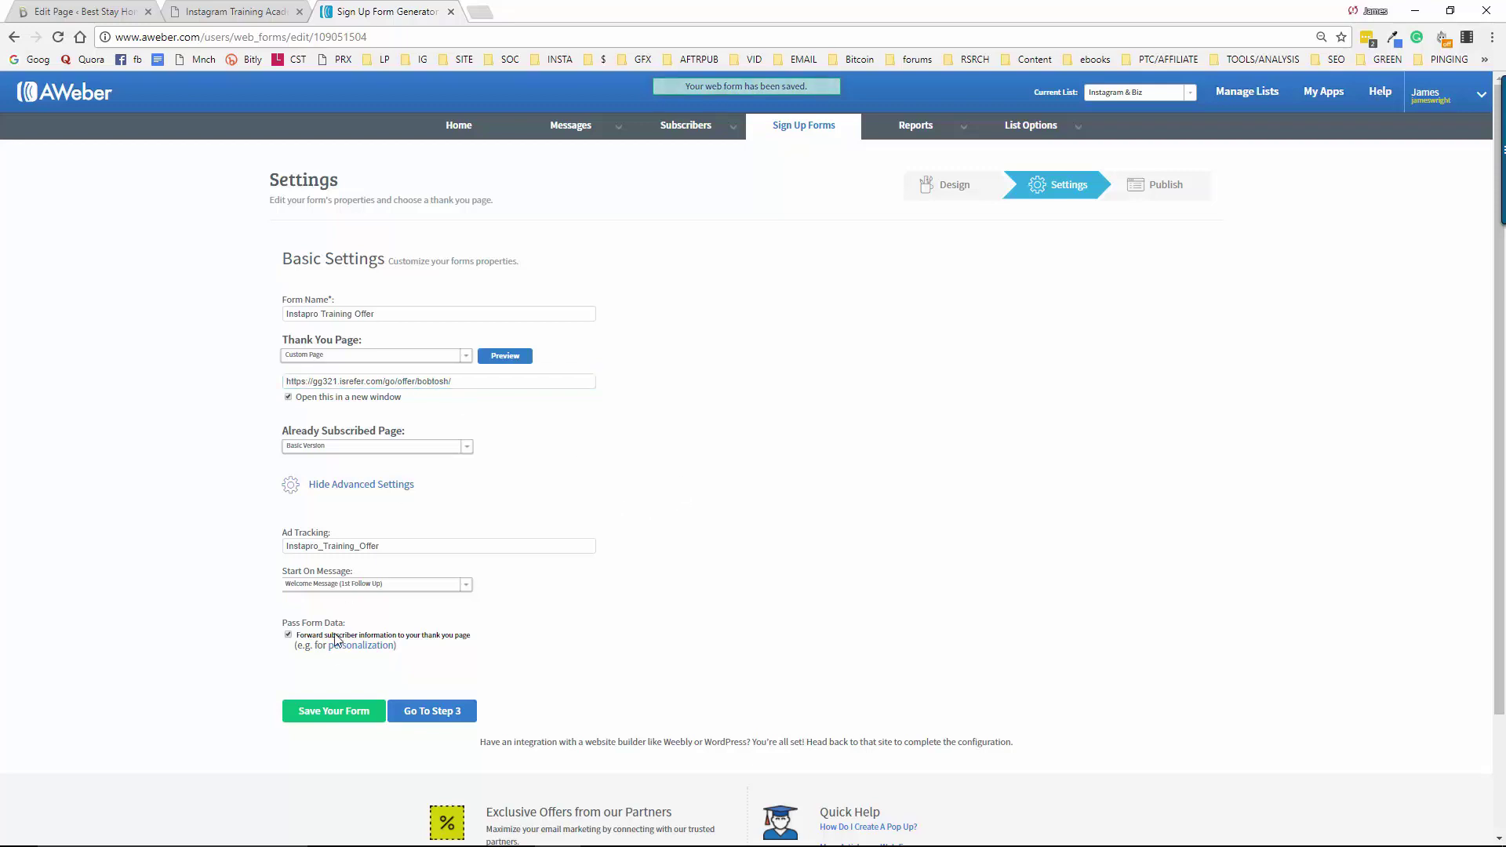
click(322, 714)
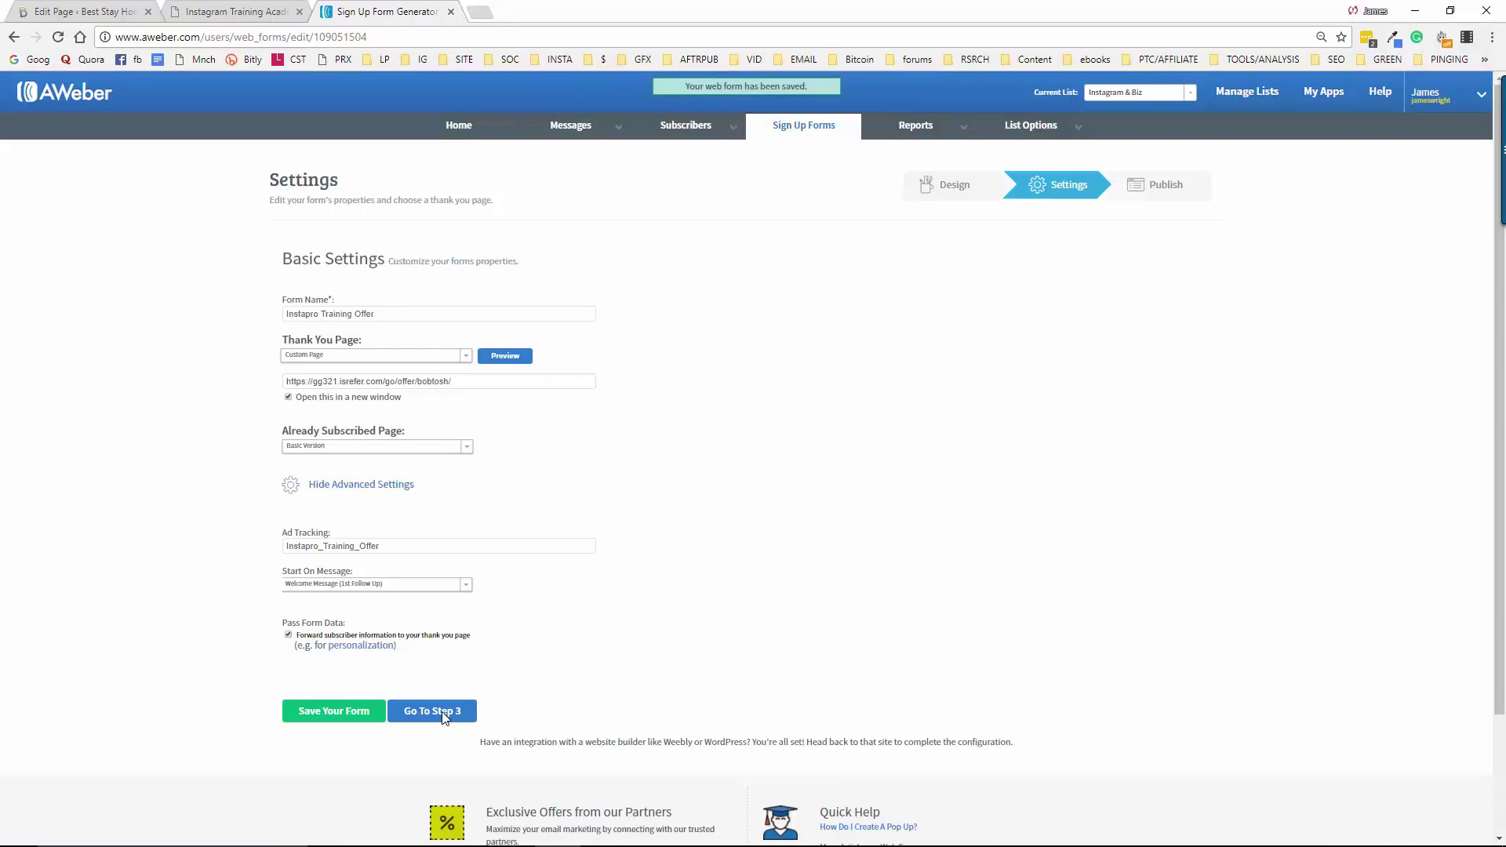
click(441, 712)
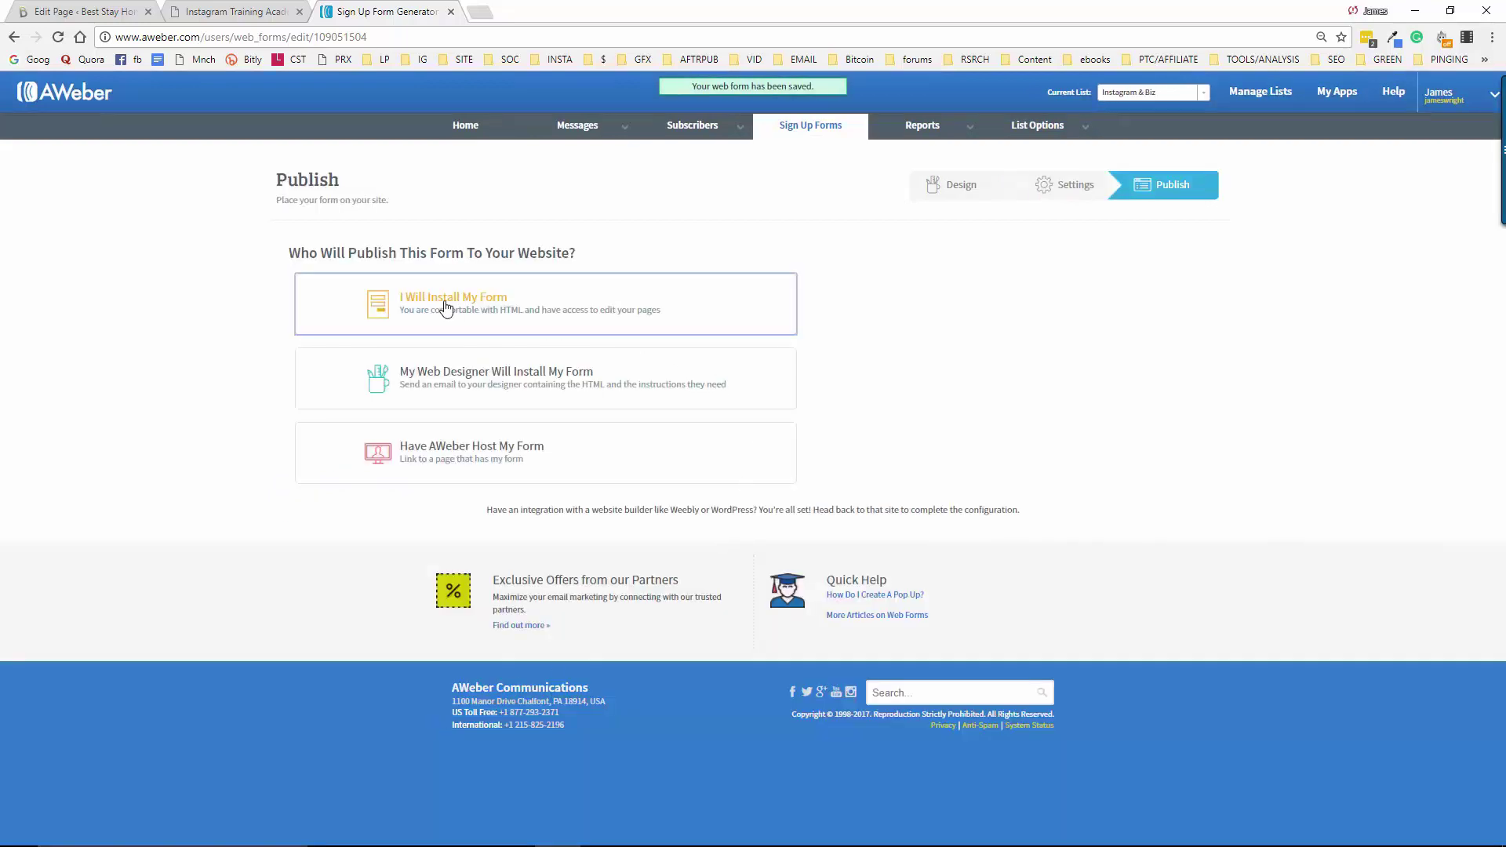
Choose I Will Install My Form as Raw HTML with form styling turned off
click(445, 306)
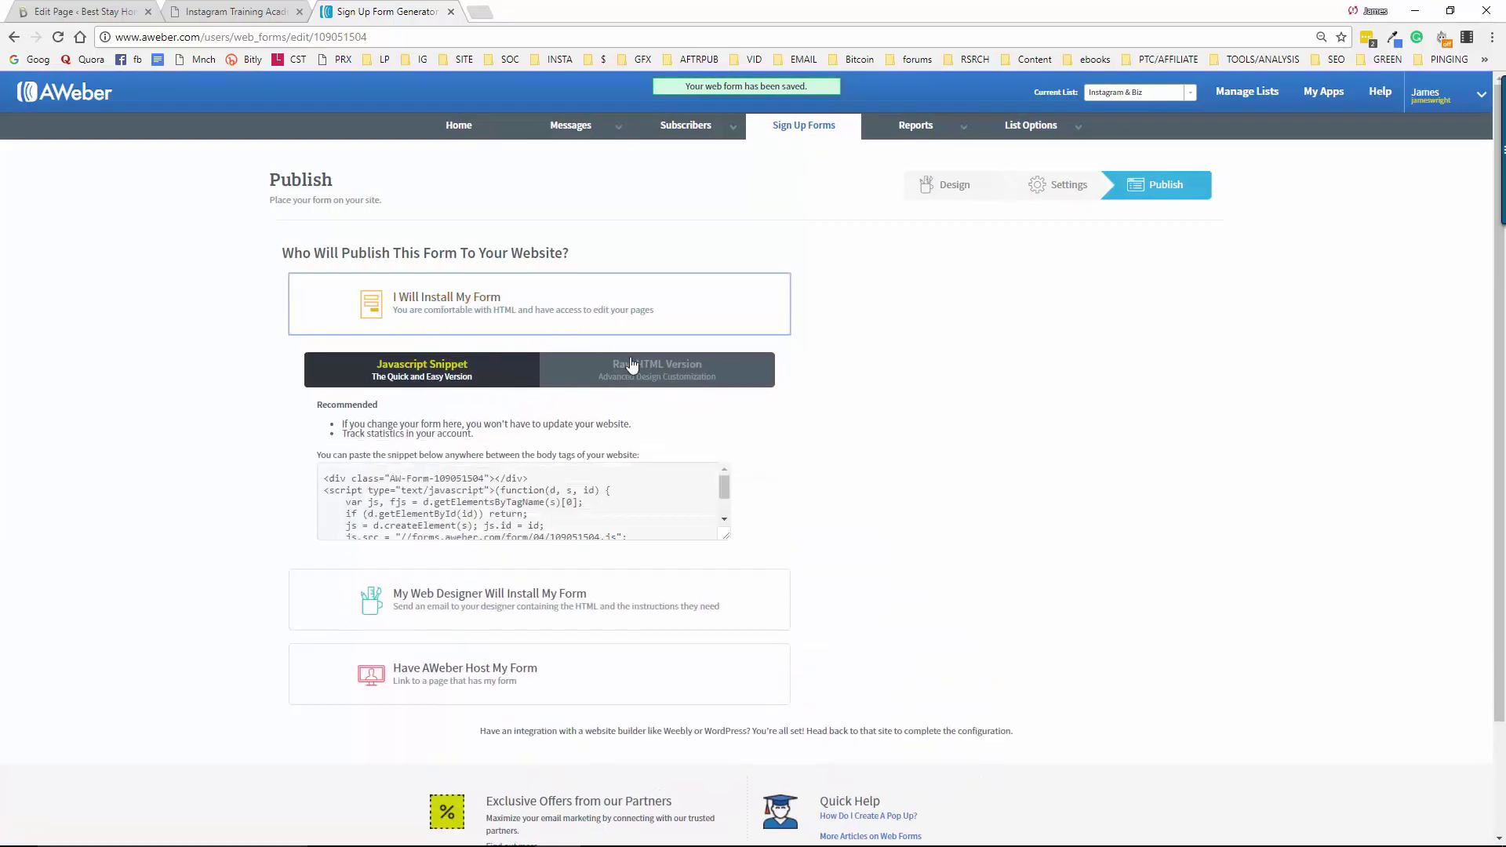
click(638, 378)
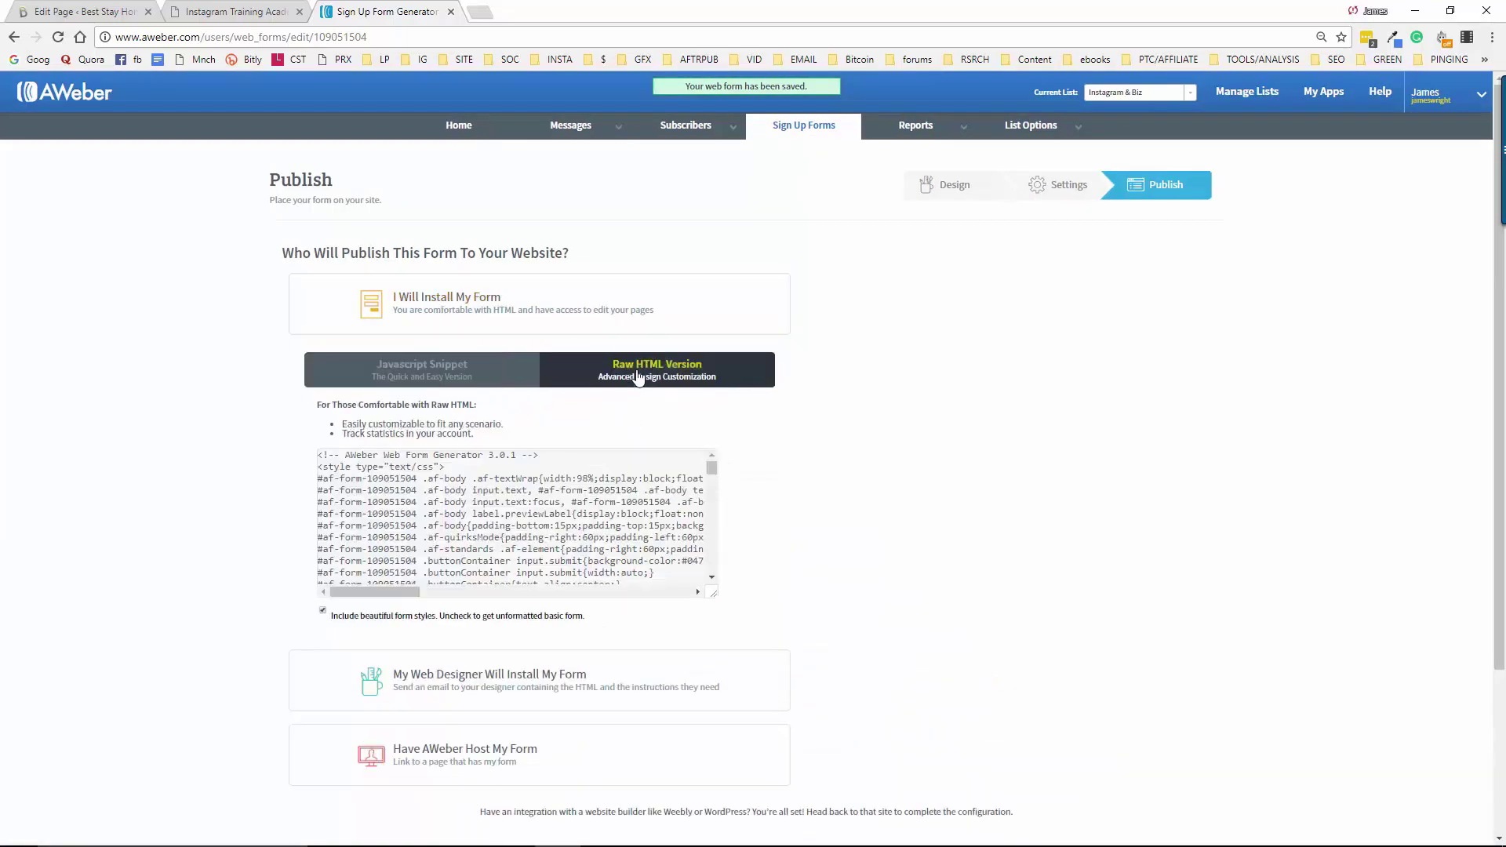
click(325, 611)
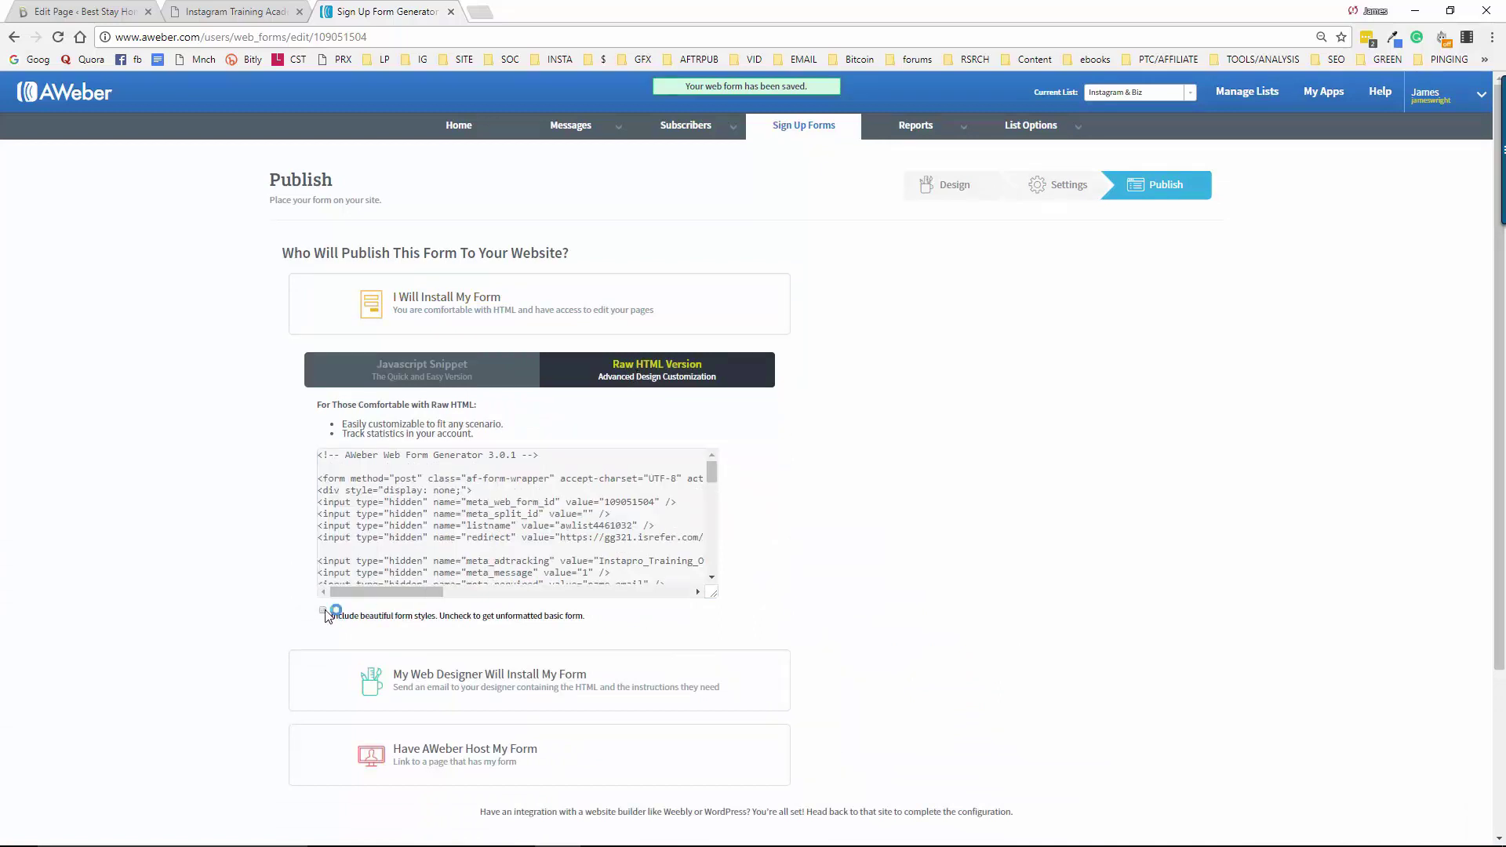
click(600, 533)
scroll(582, 541, down, 7)
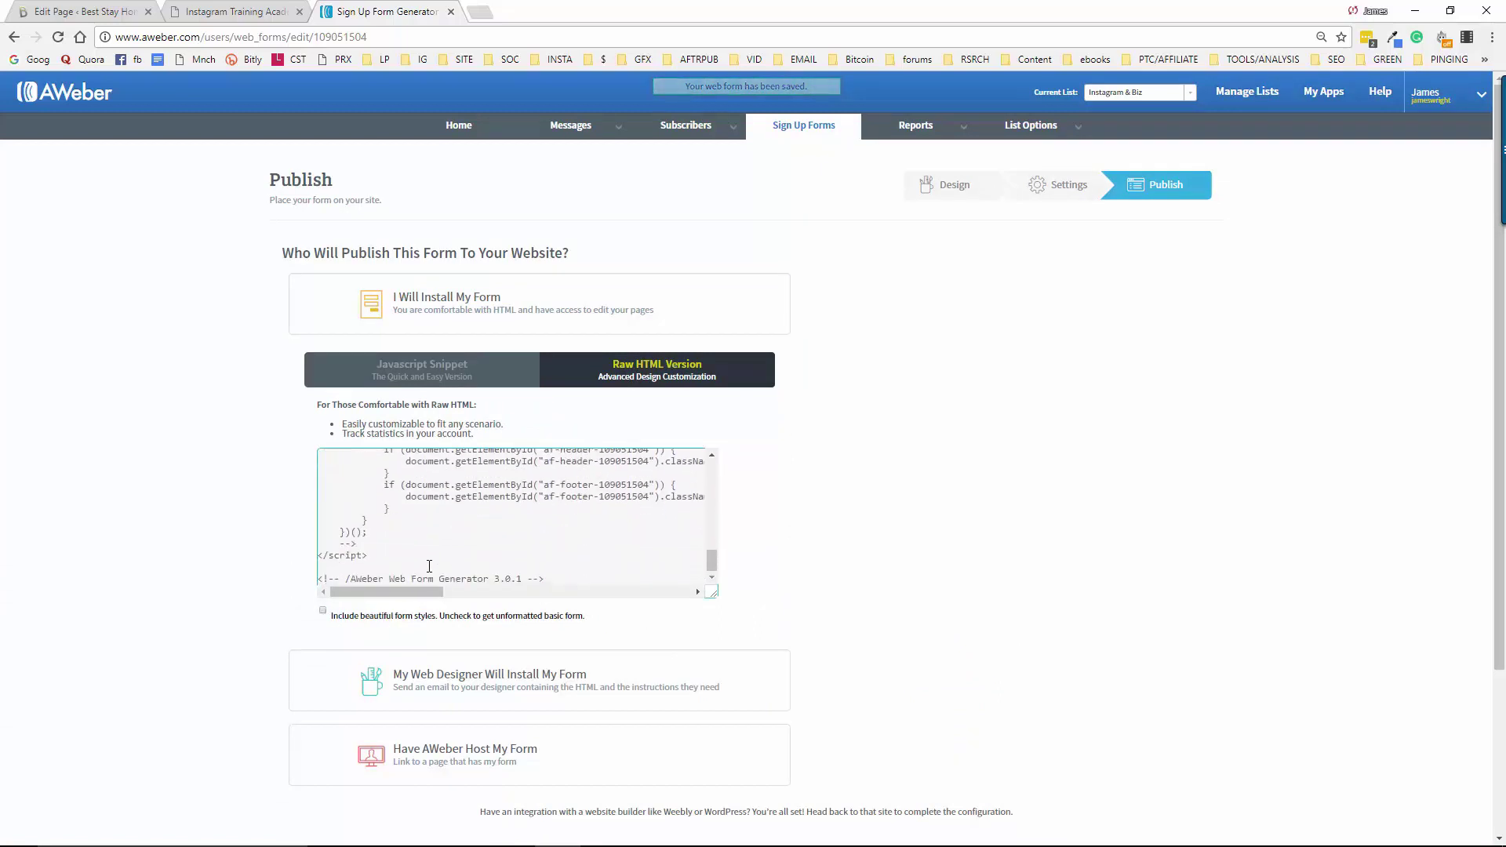
scroll(555, 552, down, 3)
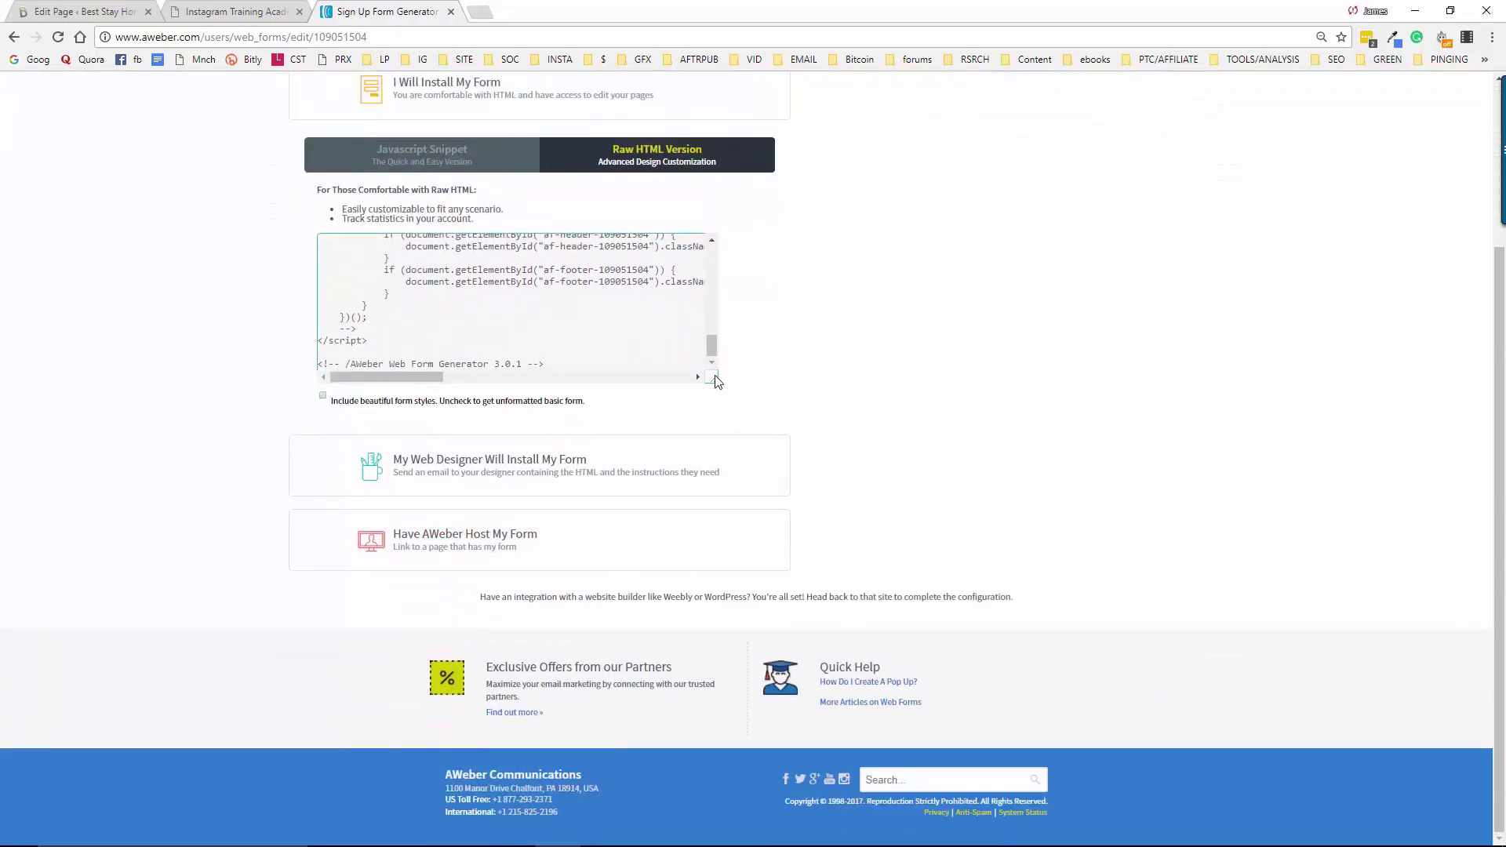
drag(712, 377, 1176, 663)
Select the entire raw HTML form code and copy it
scroll(622, 588, down, 1)
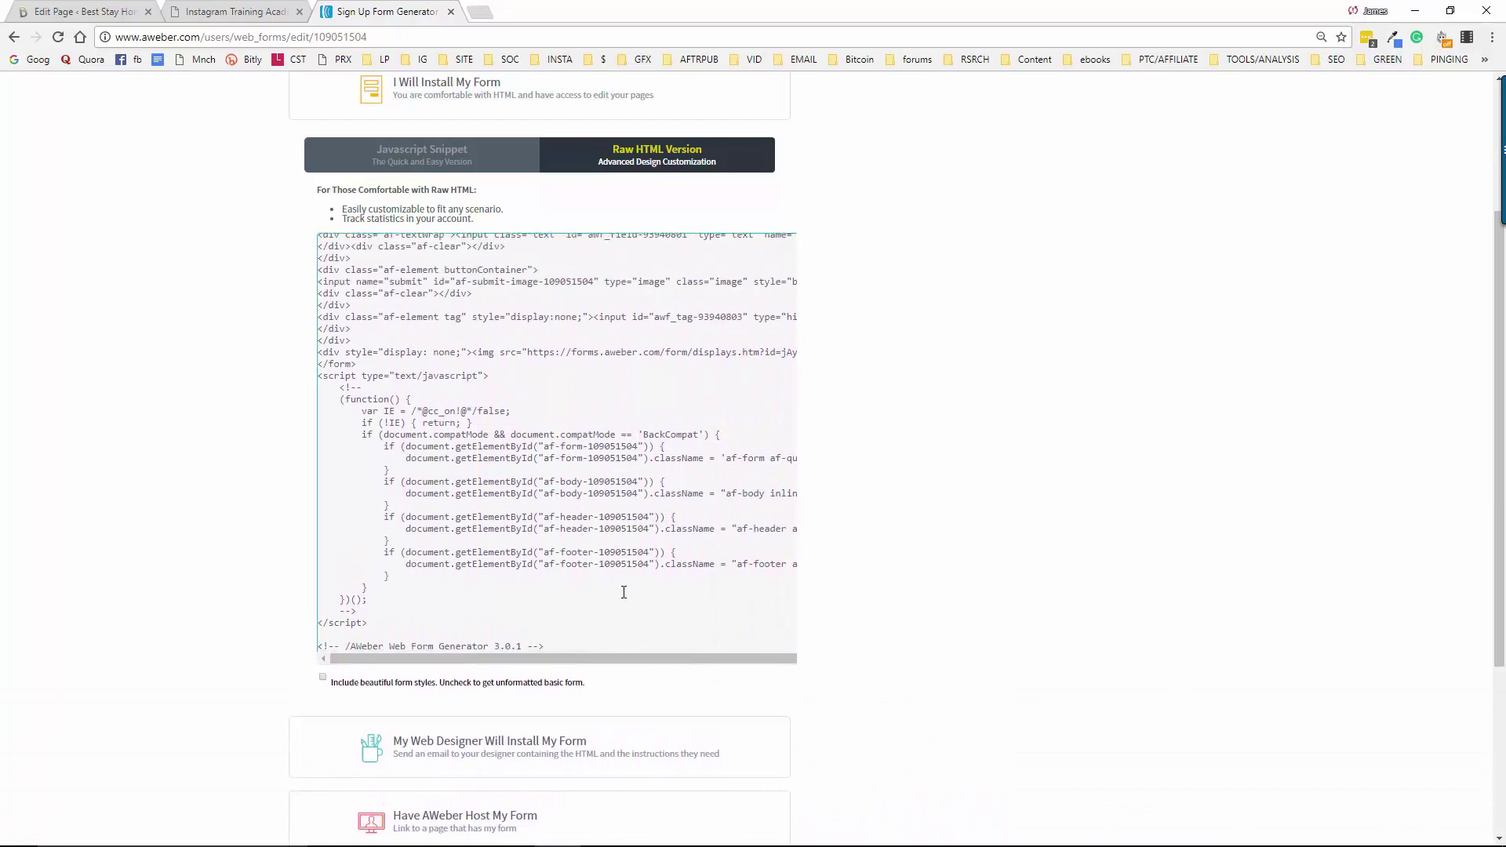
click(570, 645)
key(ctrl+a)
click(561, 644)
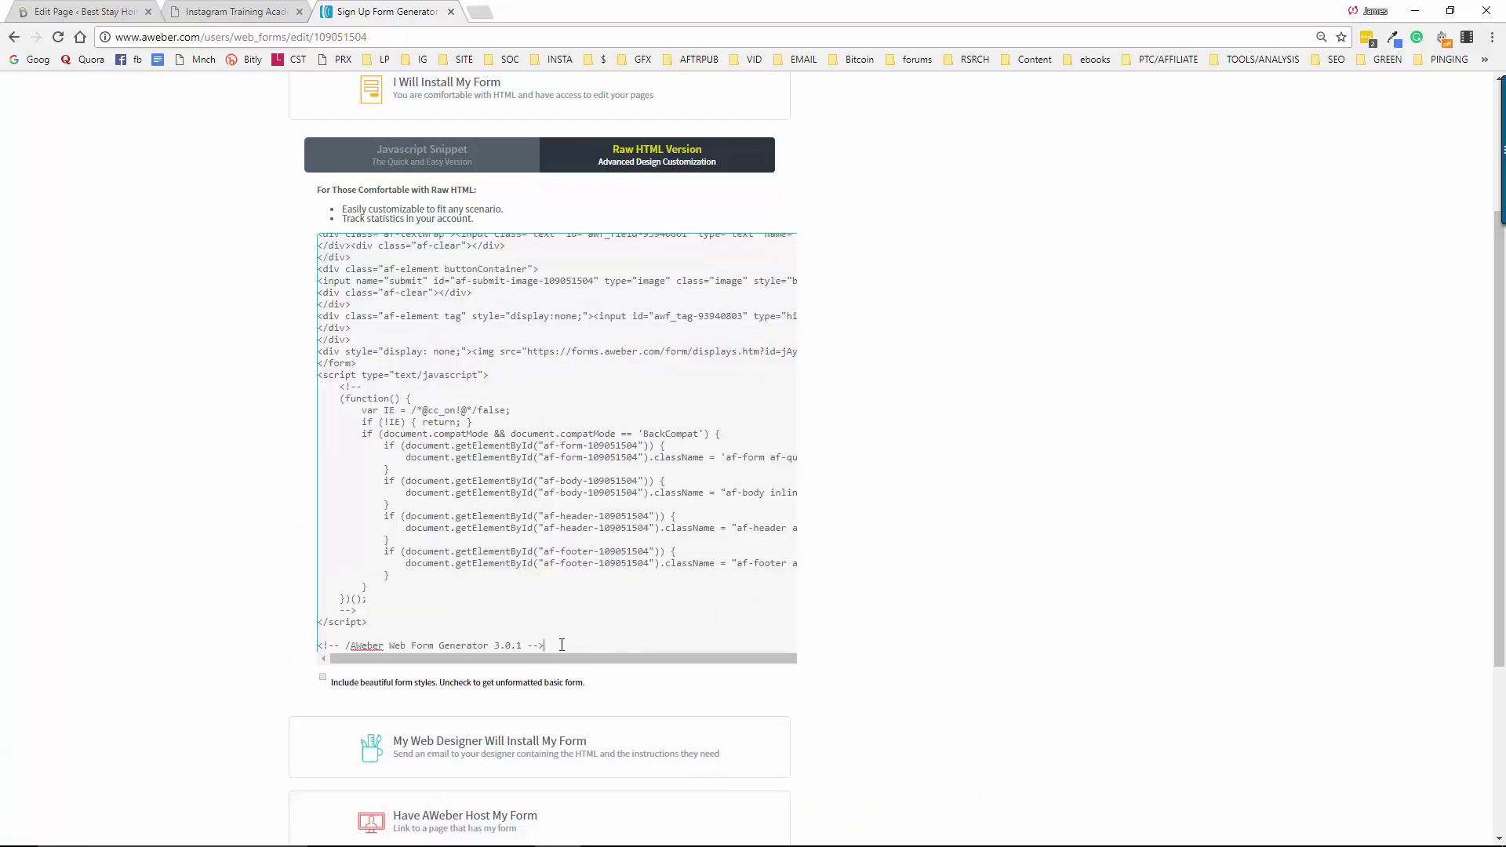
drag(533, 633, 306, 217)
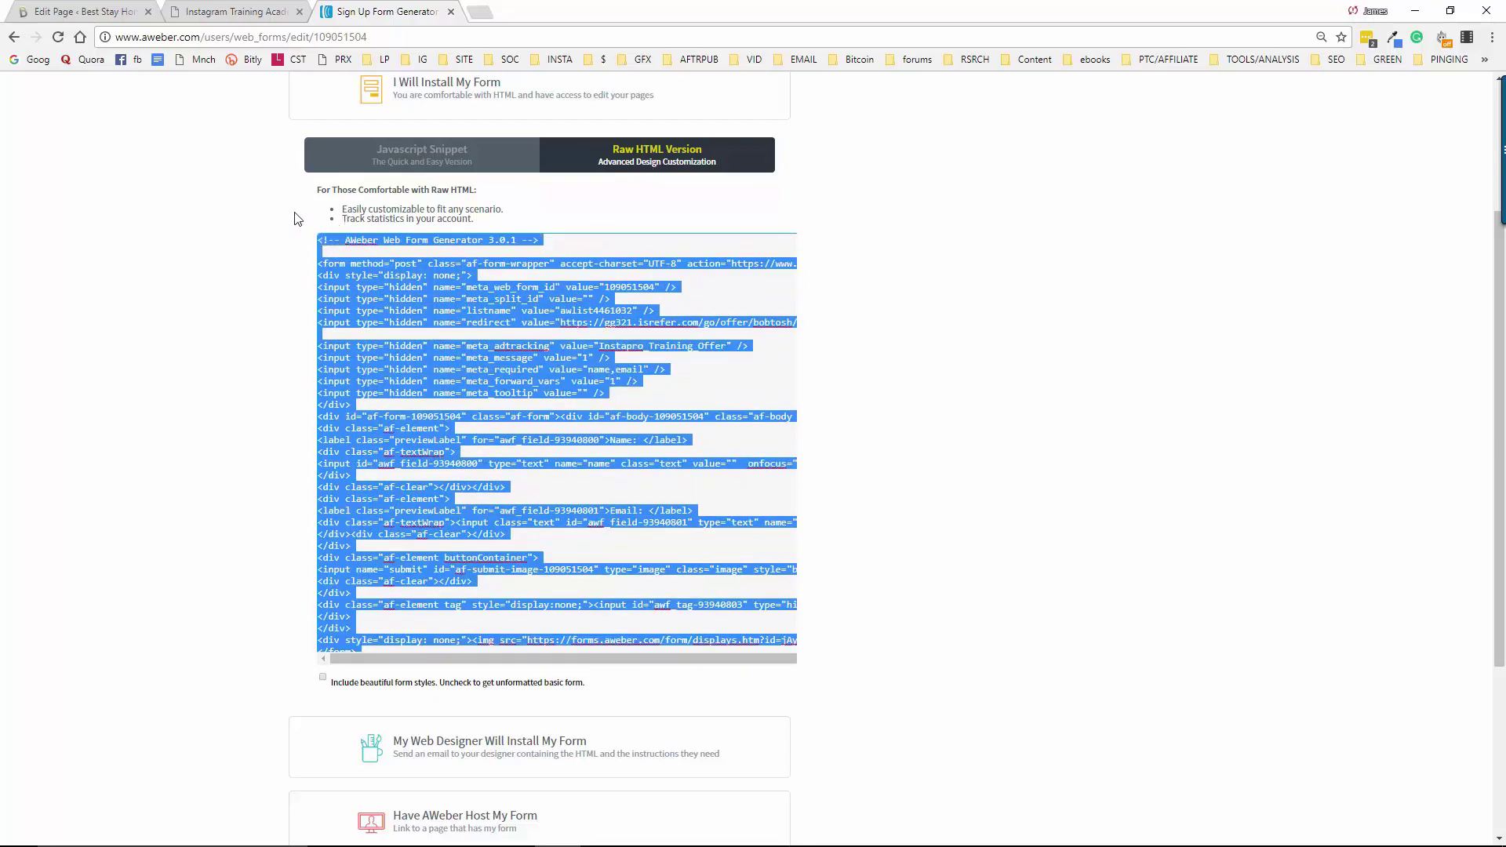
scroll(475, 419, down, 10)
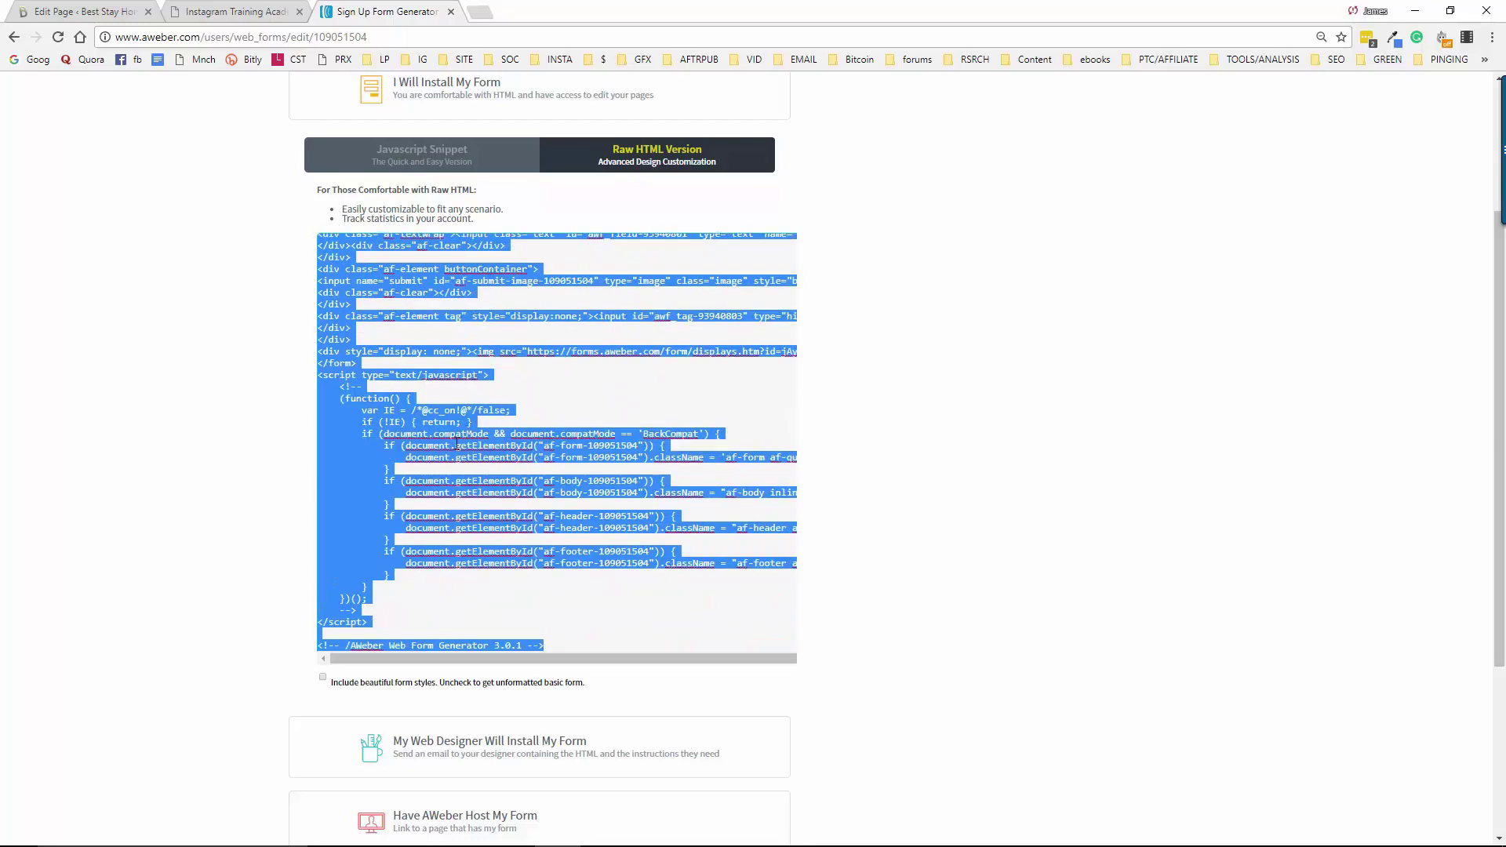
scroll(471, 314, up, 3)
scroll(412, 286, up, 7)
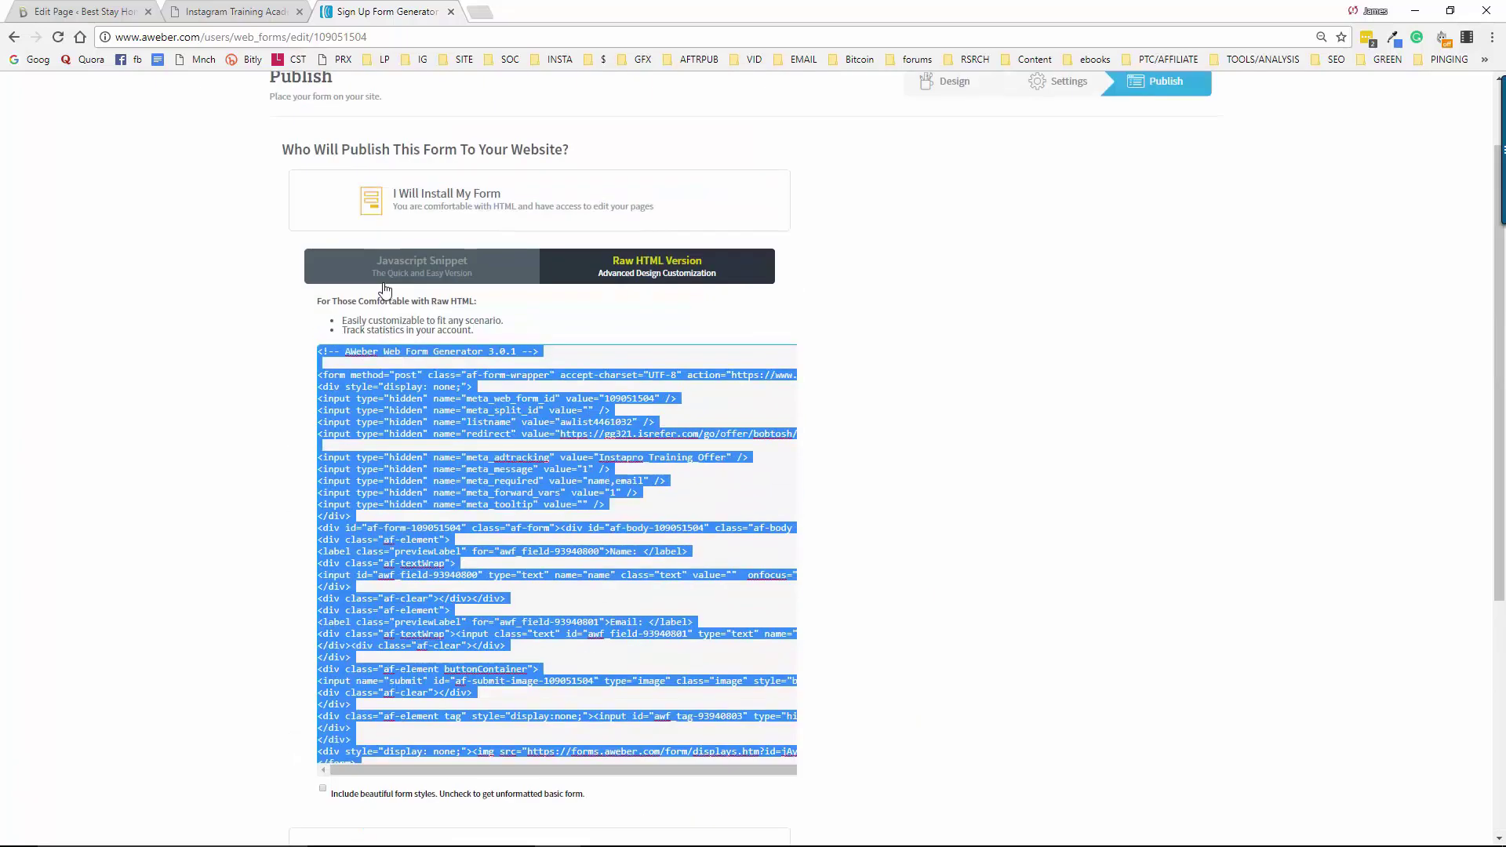
right_click(379, 512)
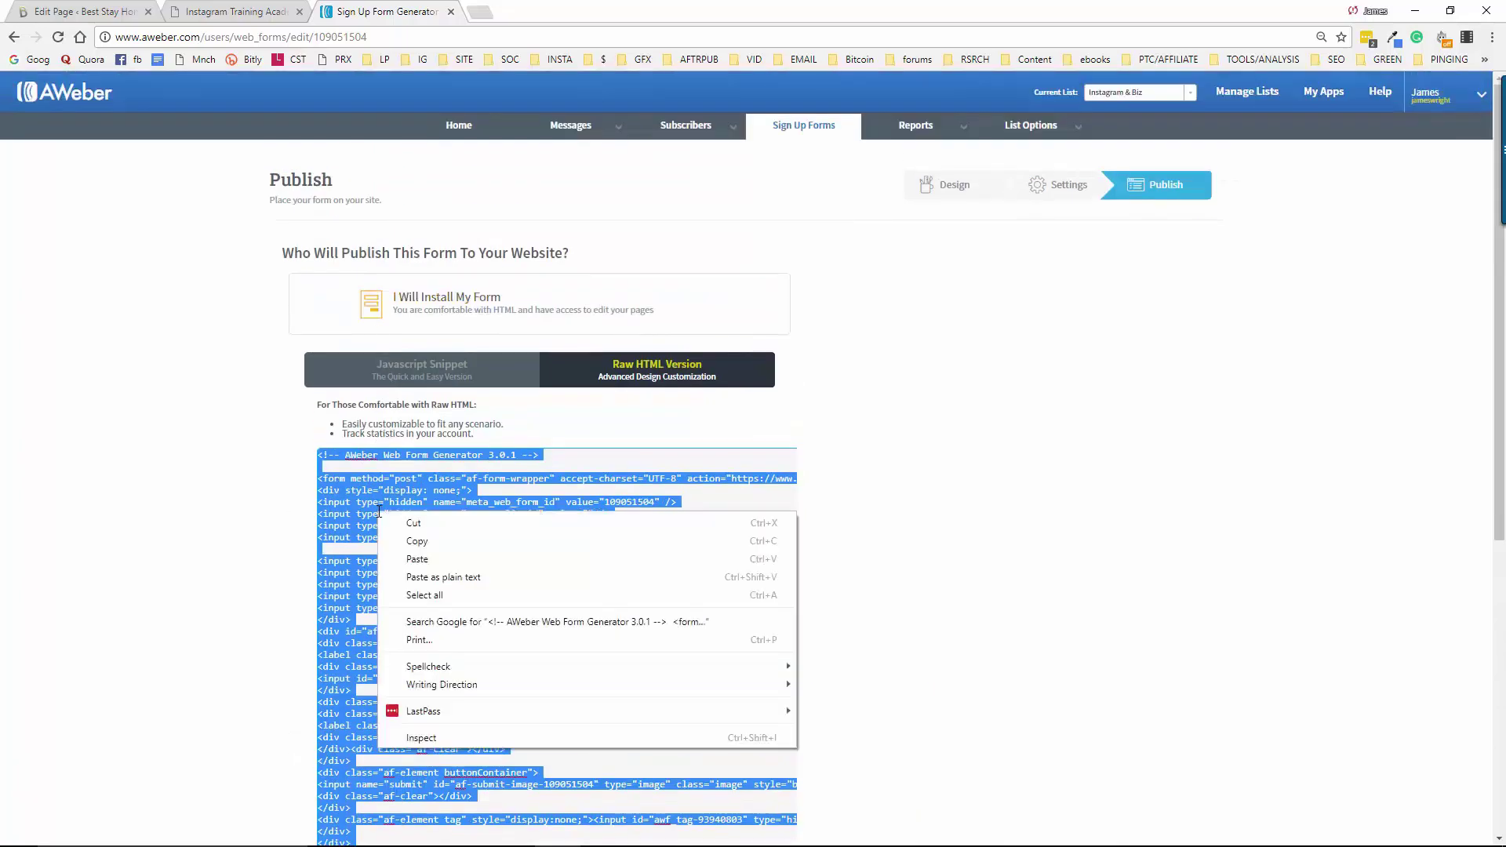
click(484, 543)
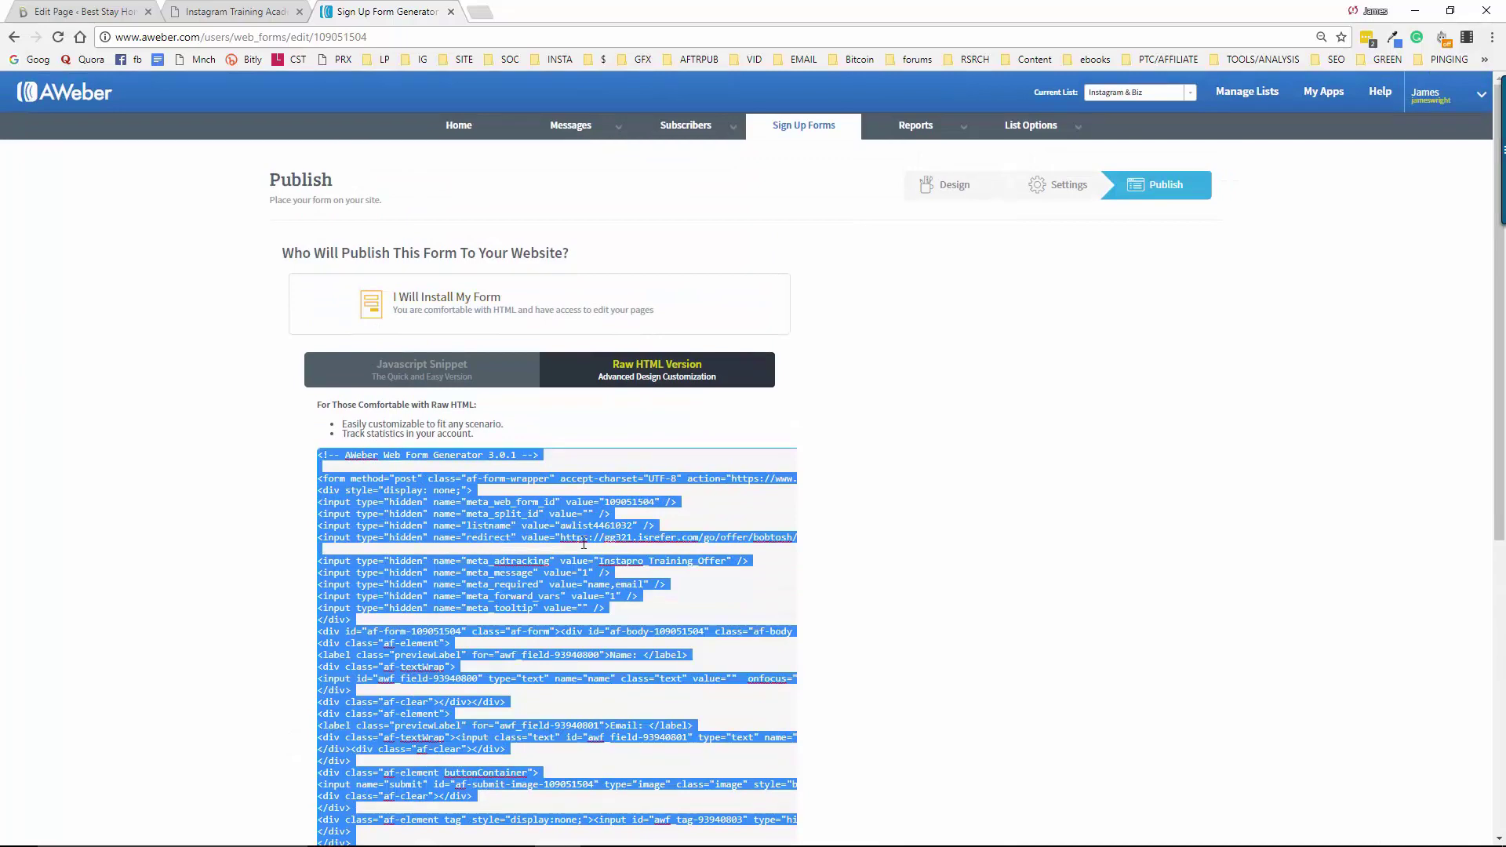
Close AWeber, then connect the Lead Generation form by pasting the AWeber code via HTML Integration
click(452, 11)
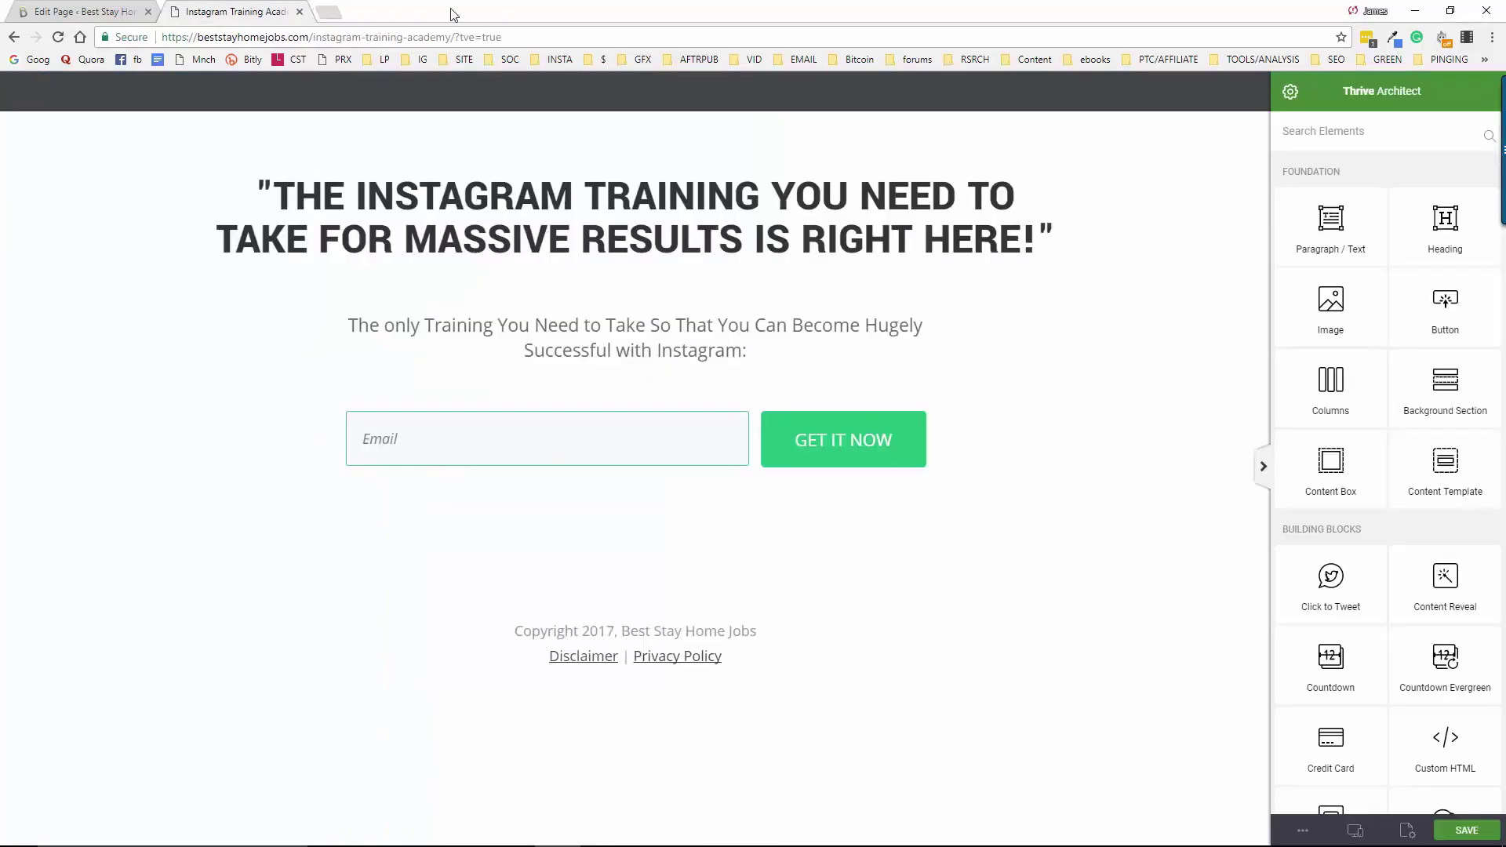
click(99, 6)
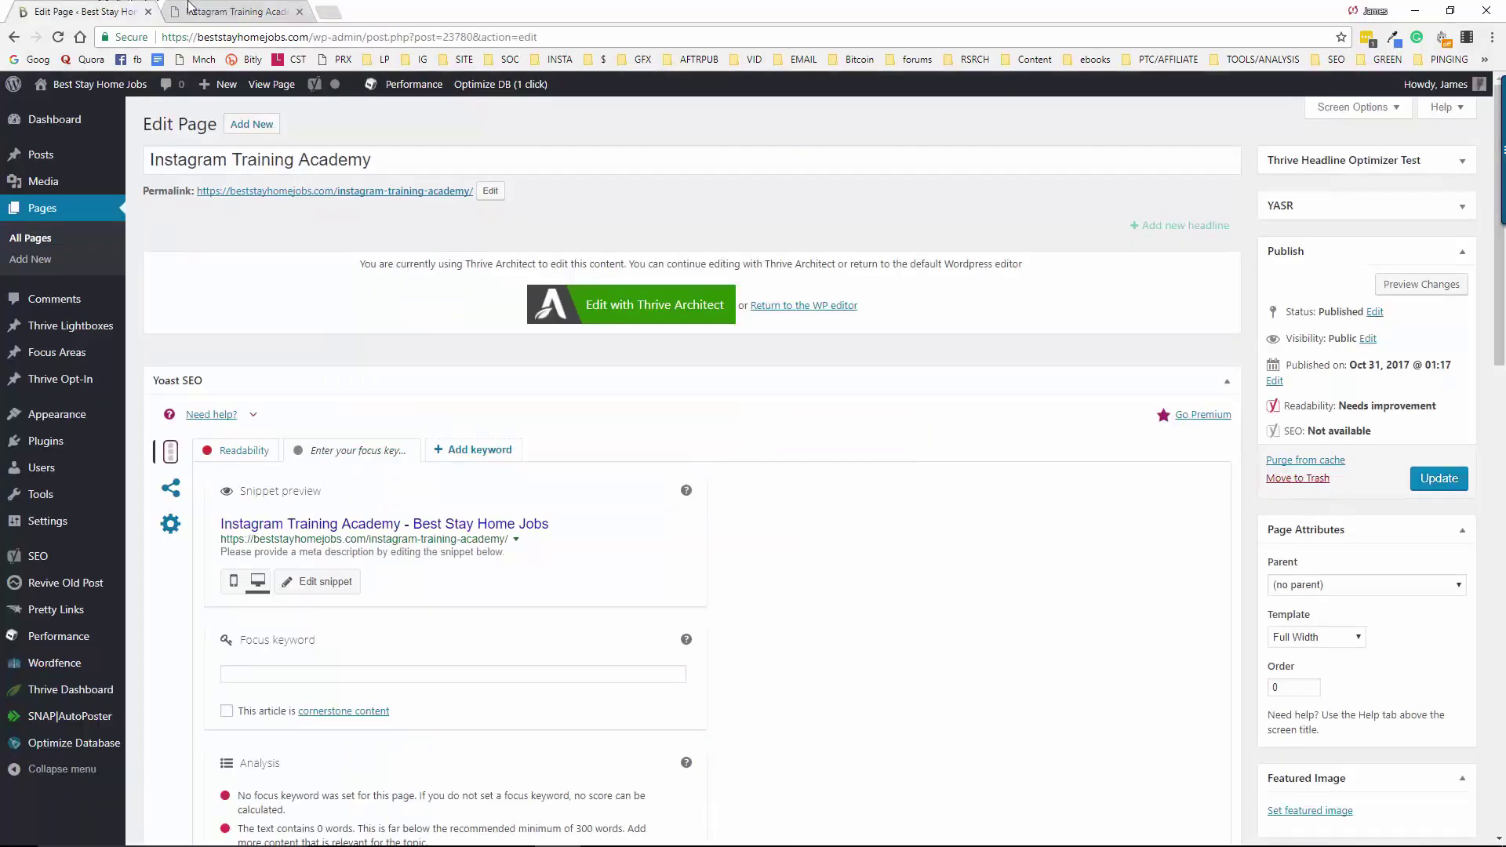
click(213, 9)
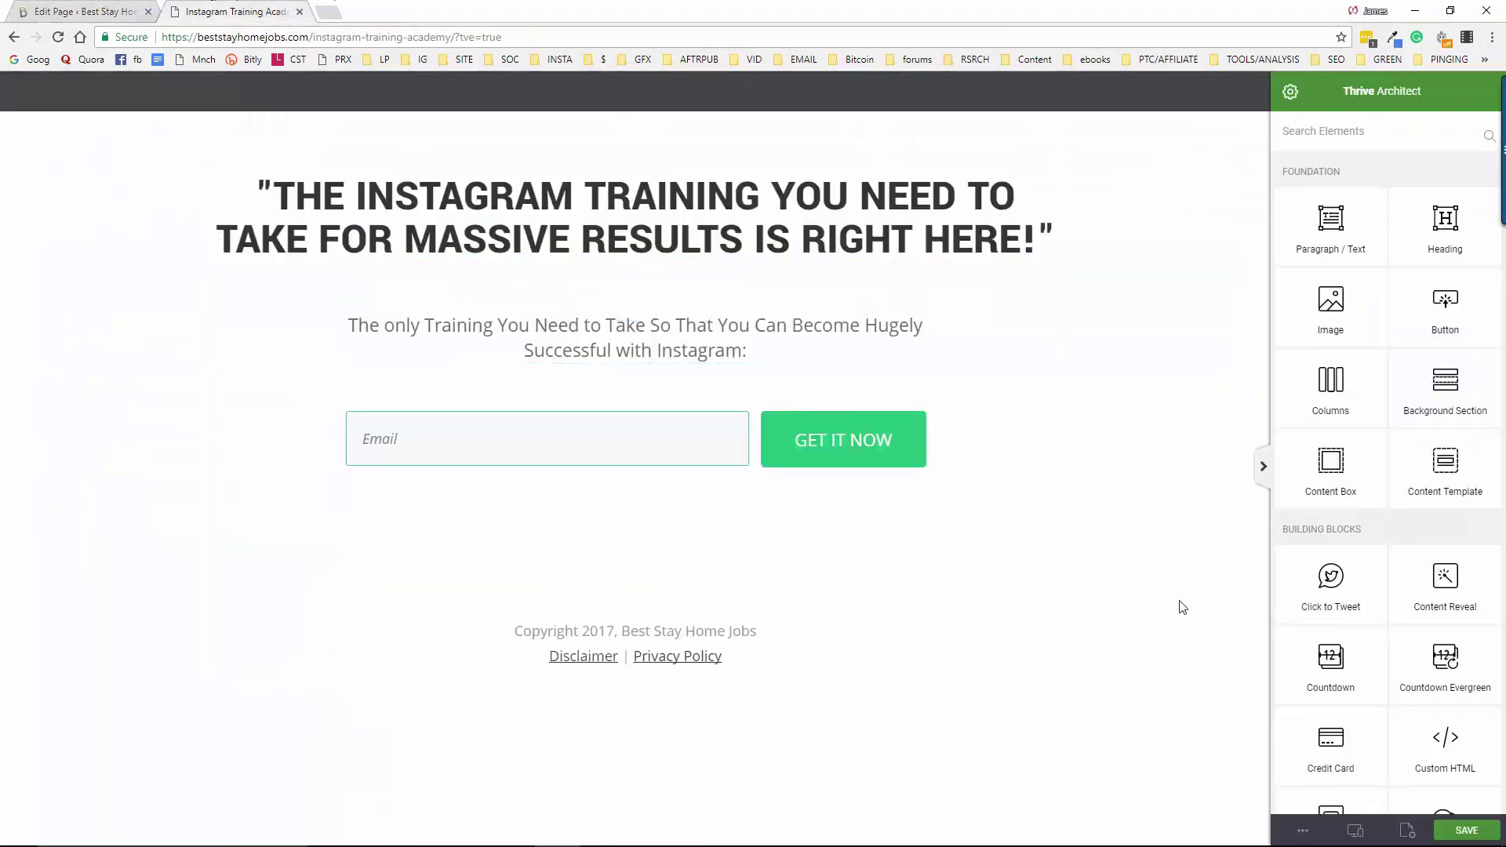
click(558, 450)
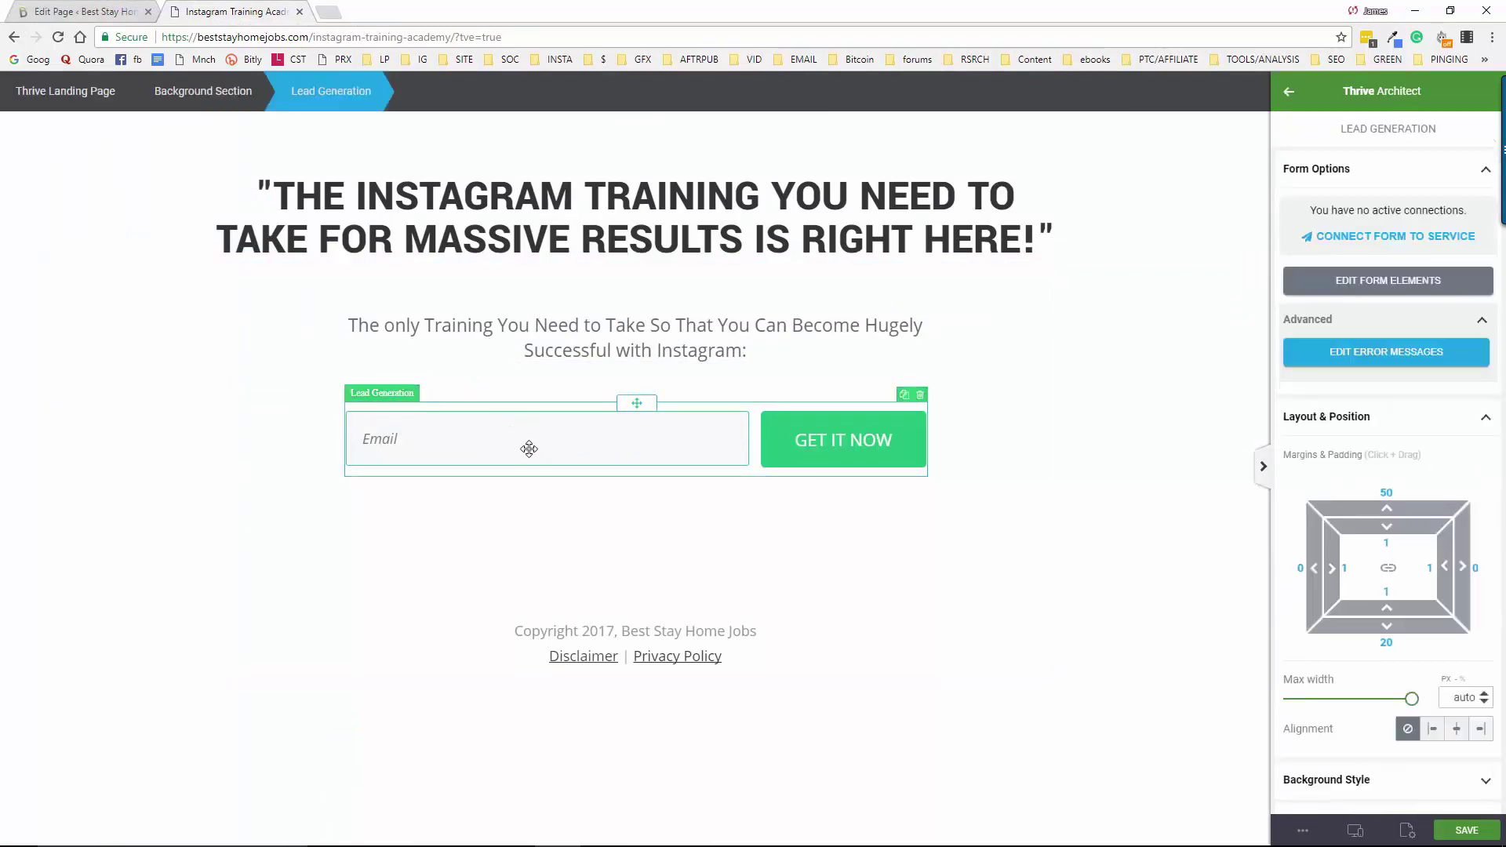
click(1382, 239)
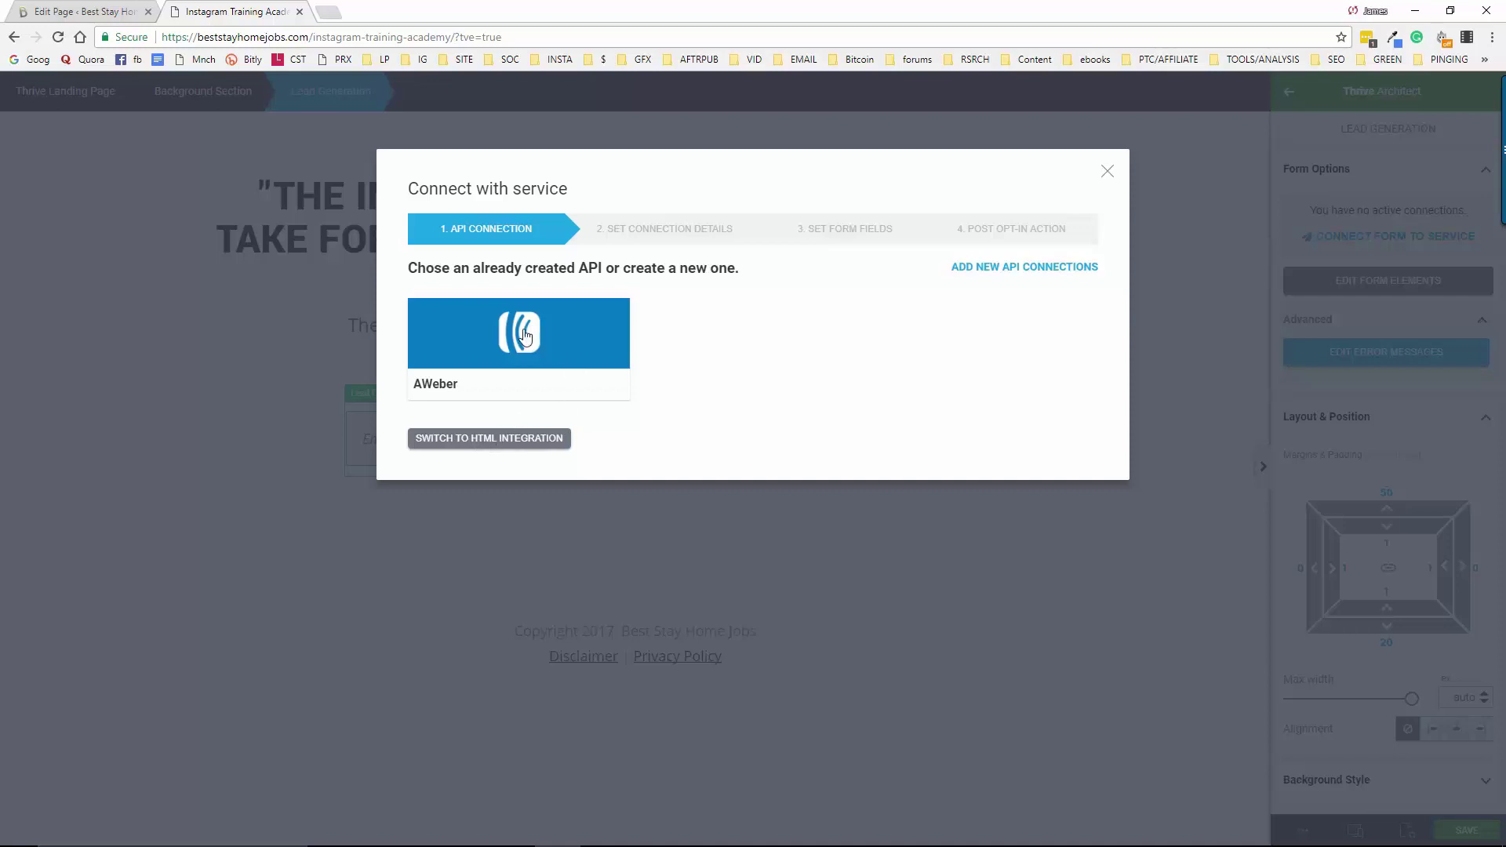
click(485, 442)
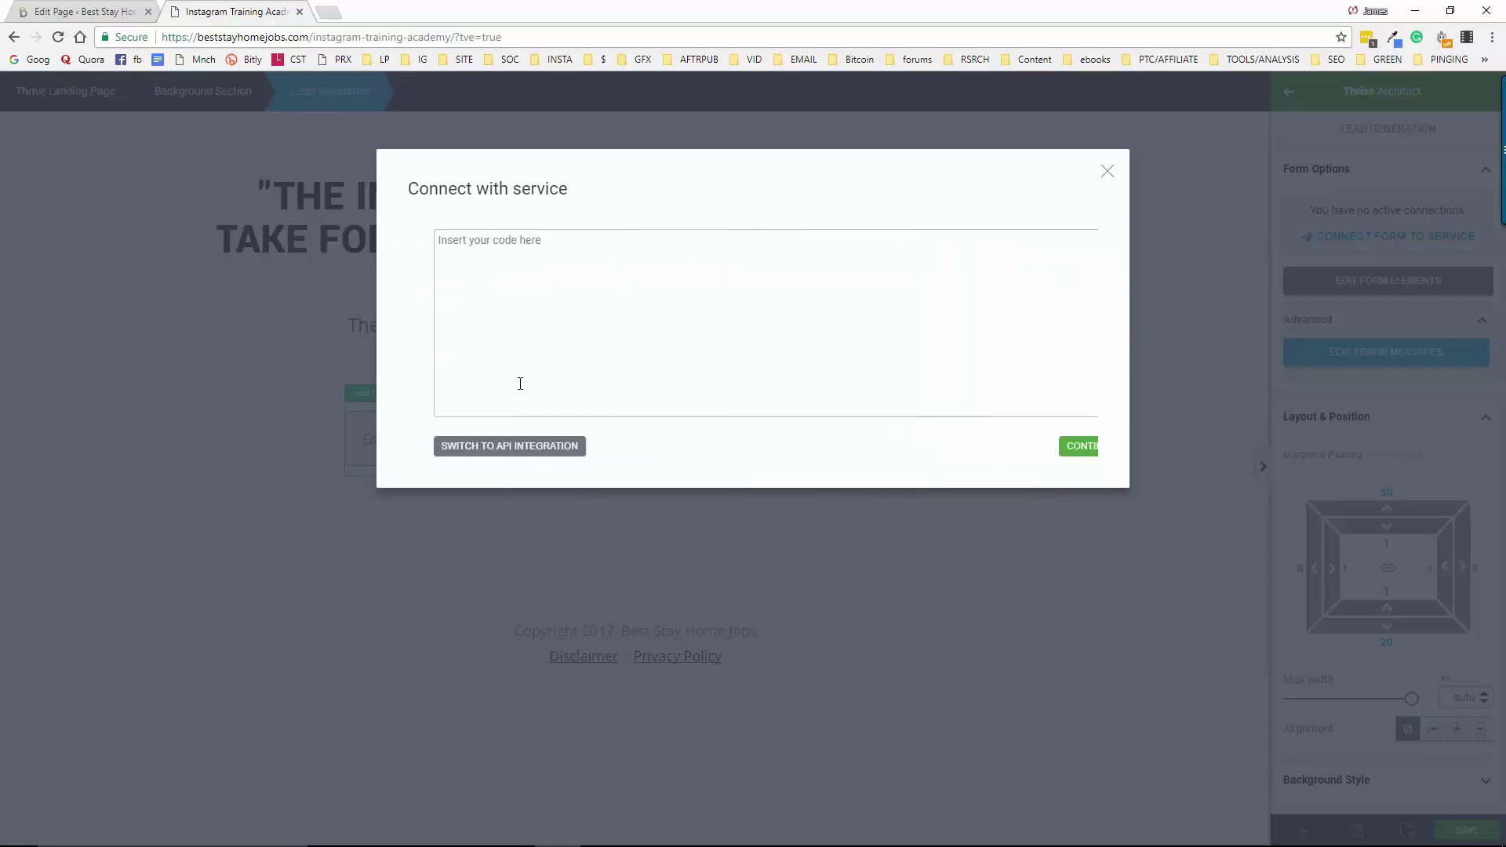
click(452, 245)
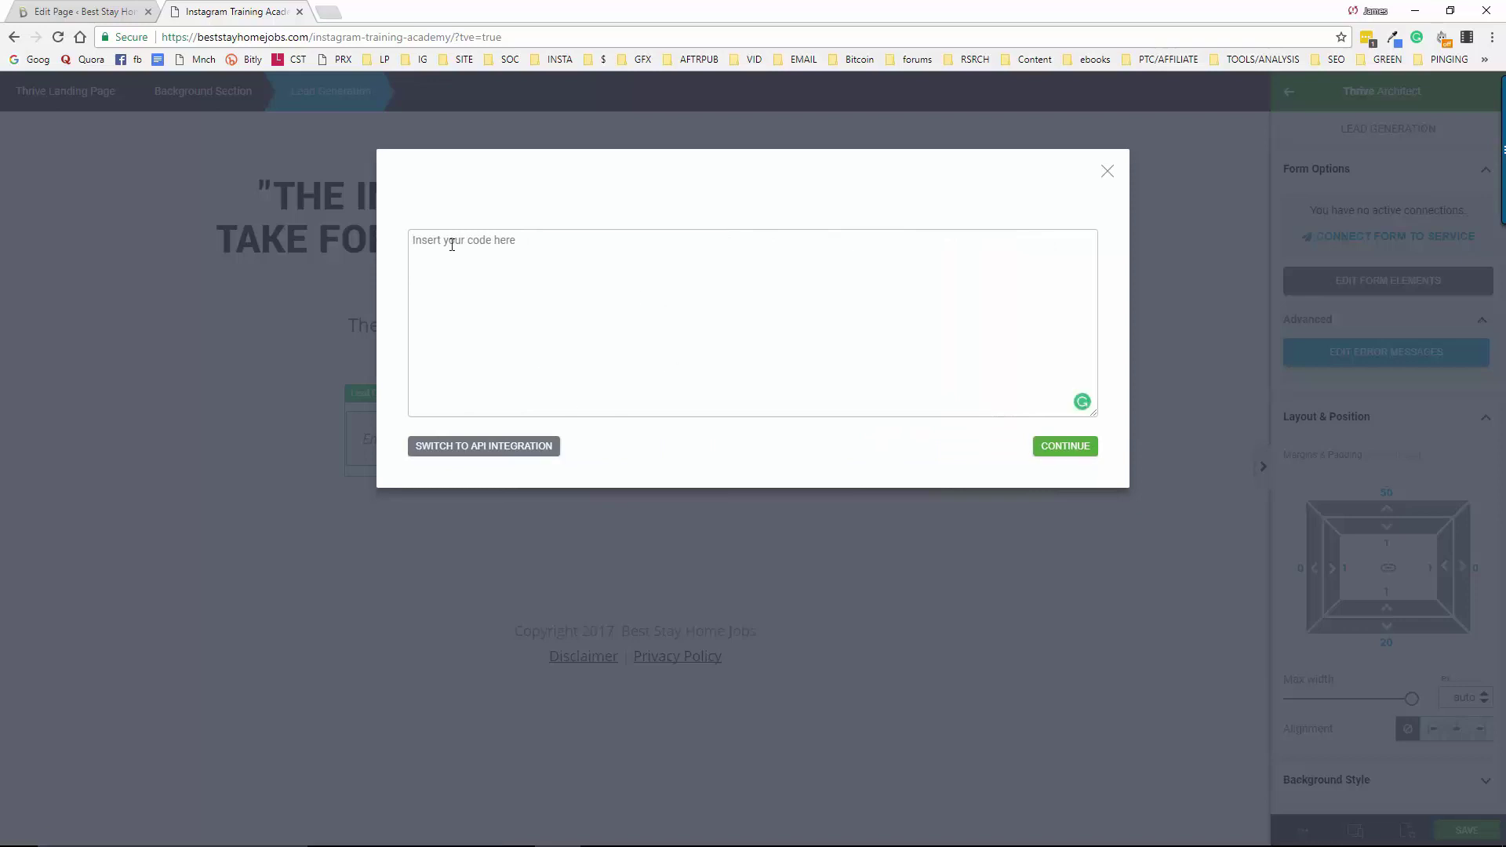
key(ctrl+v)
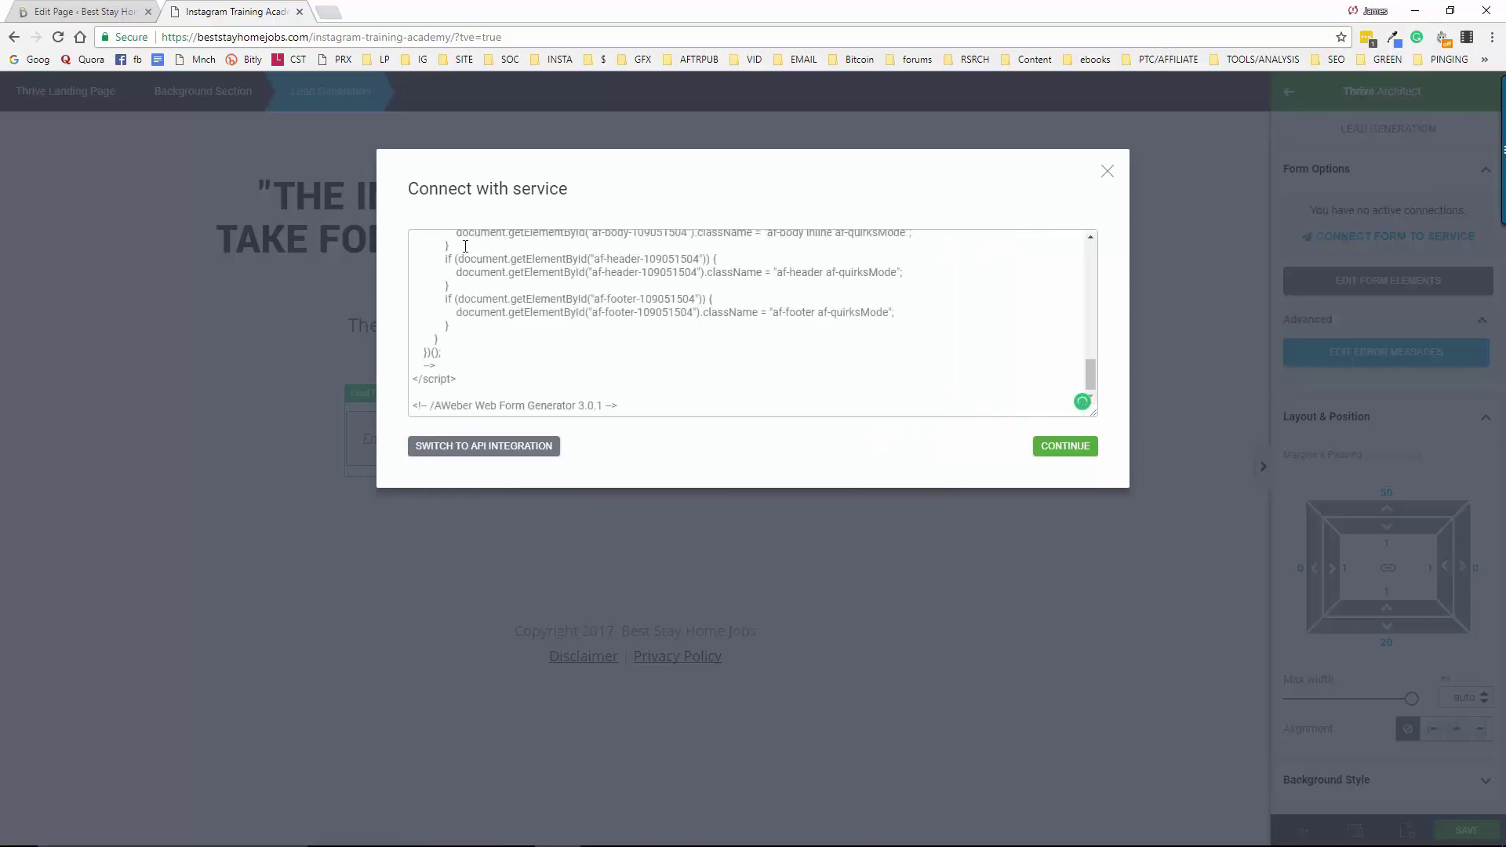
click(1058, 454)
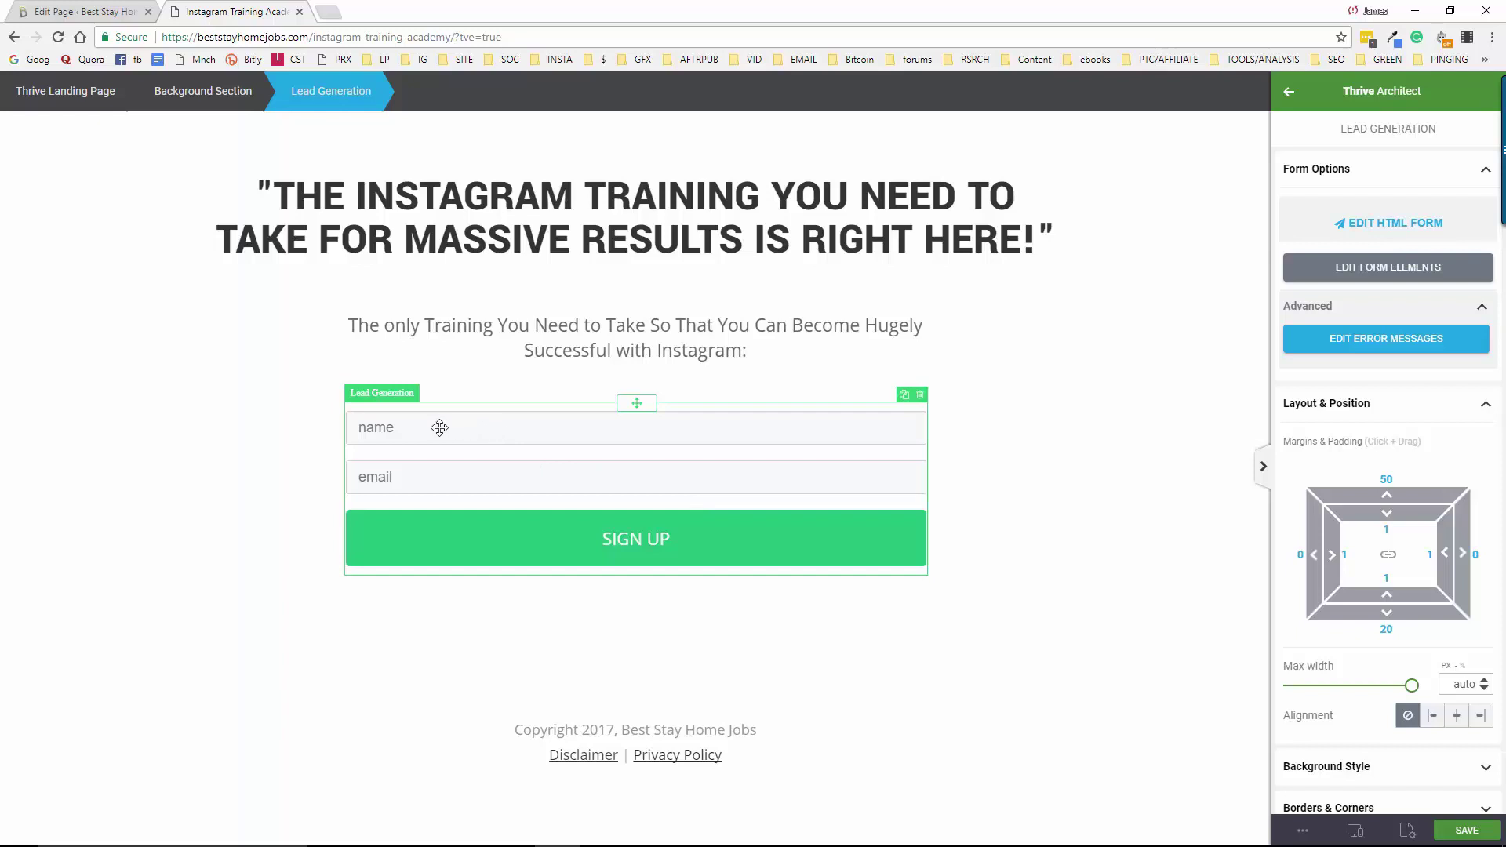
Change the field placeholders to 'First Name' and 'Best Email' and tick Required for email
click(1383, 269)
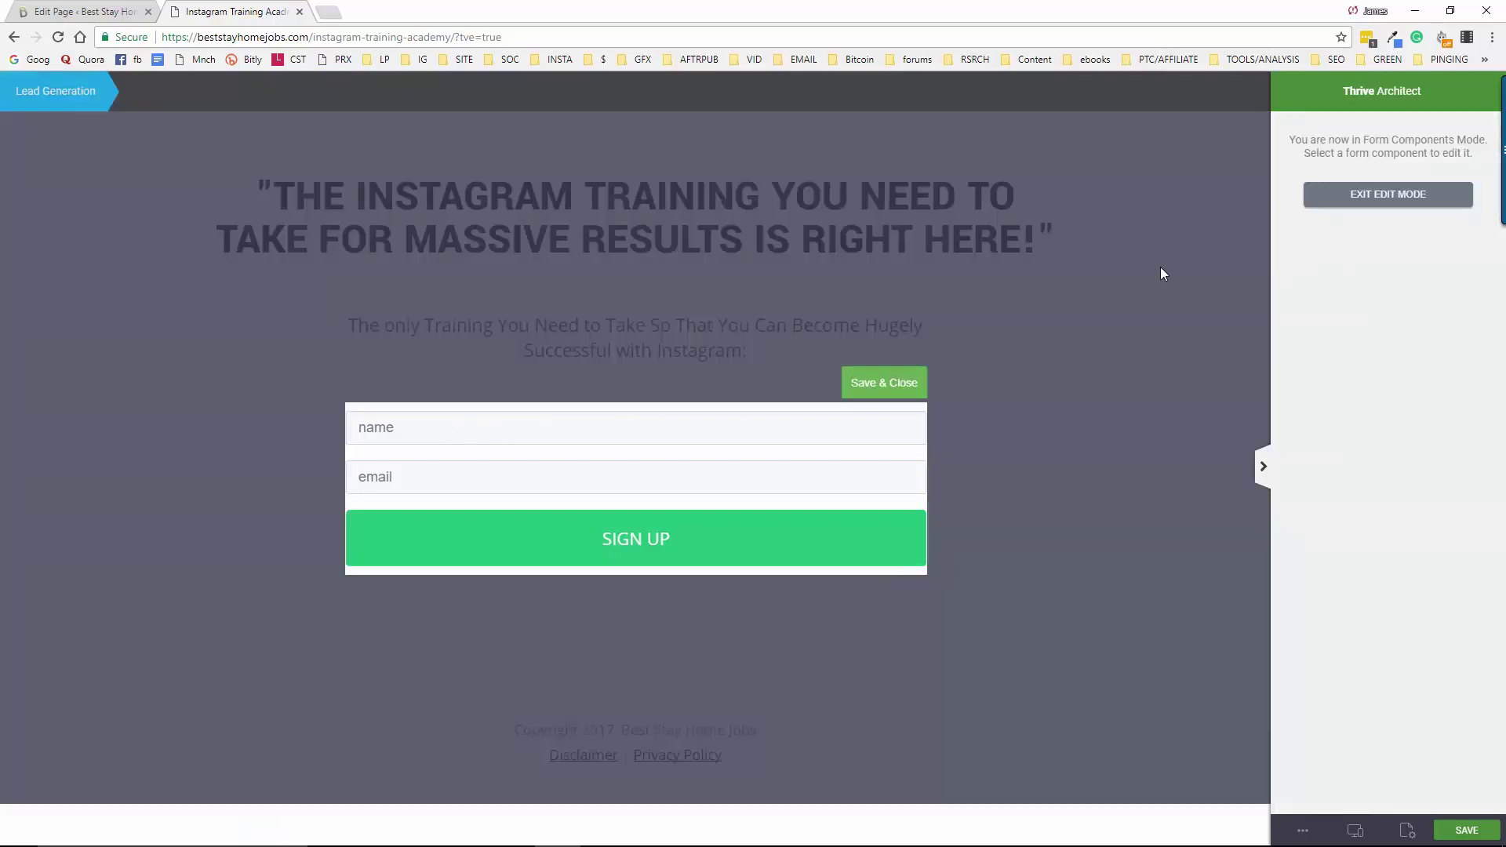
click(407, 433)
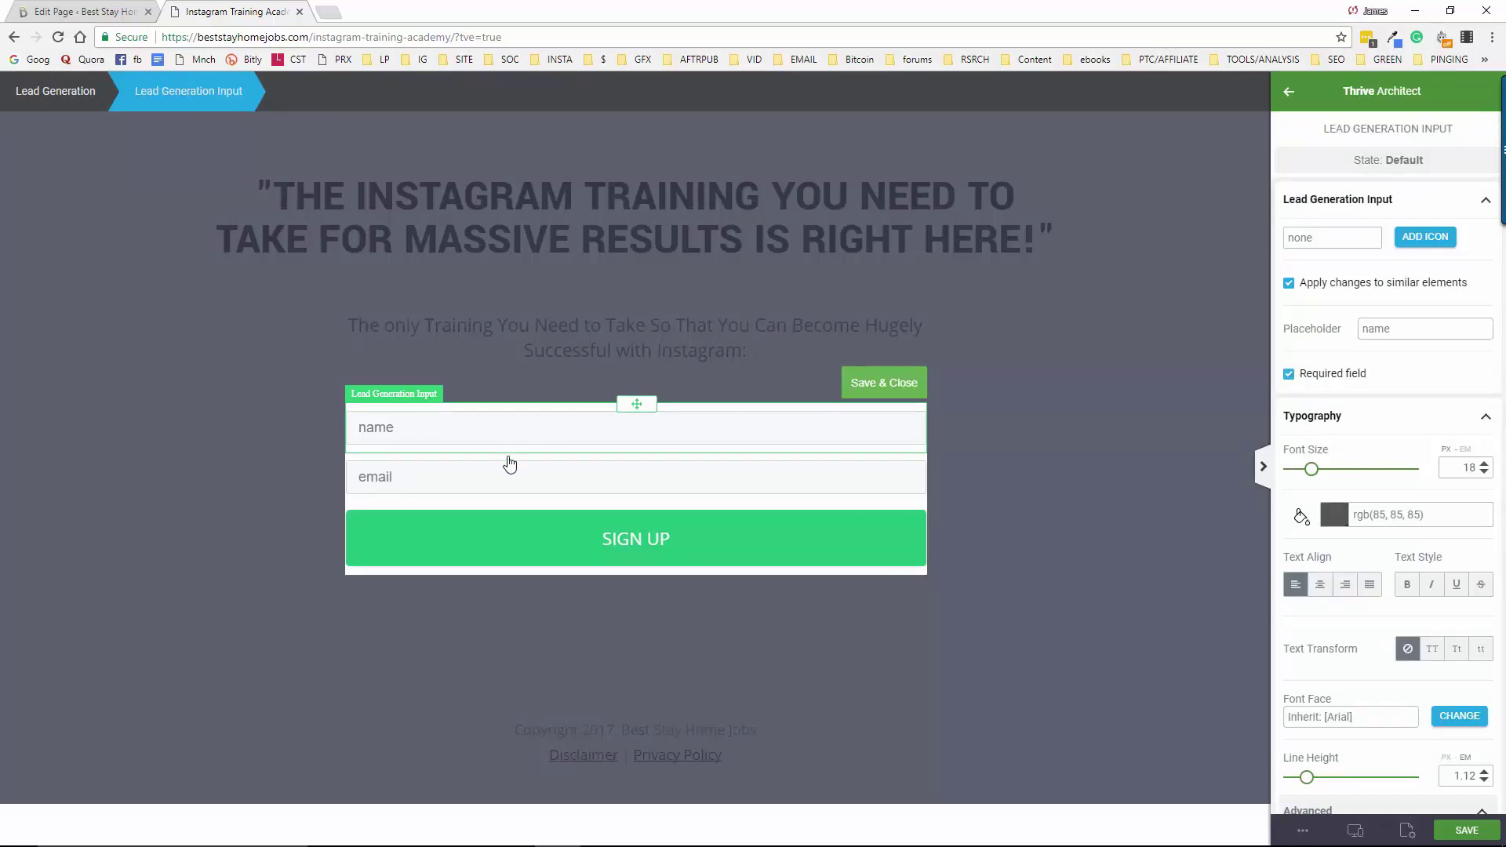
drag(1393, 330, 1358, 334)
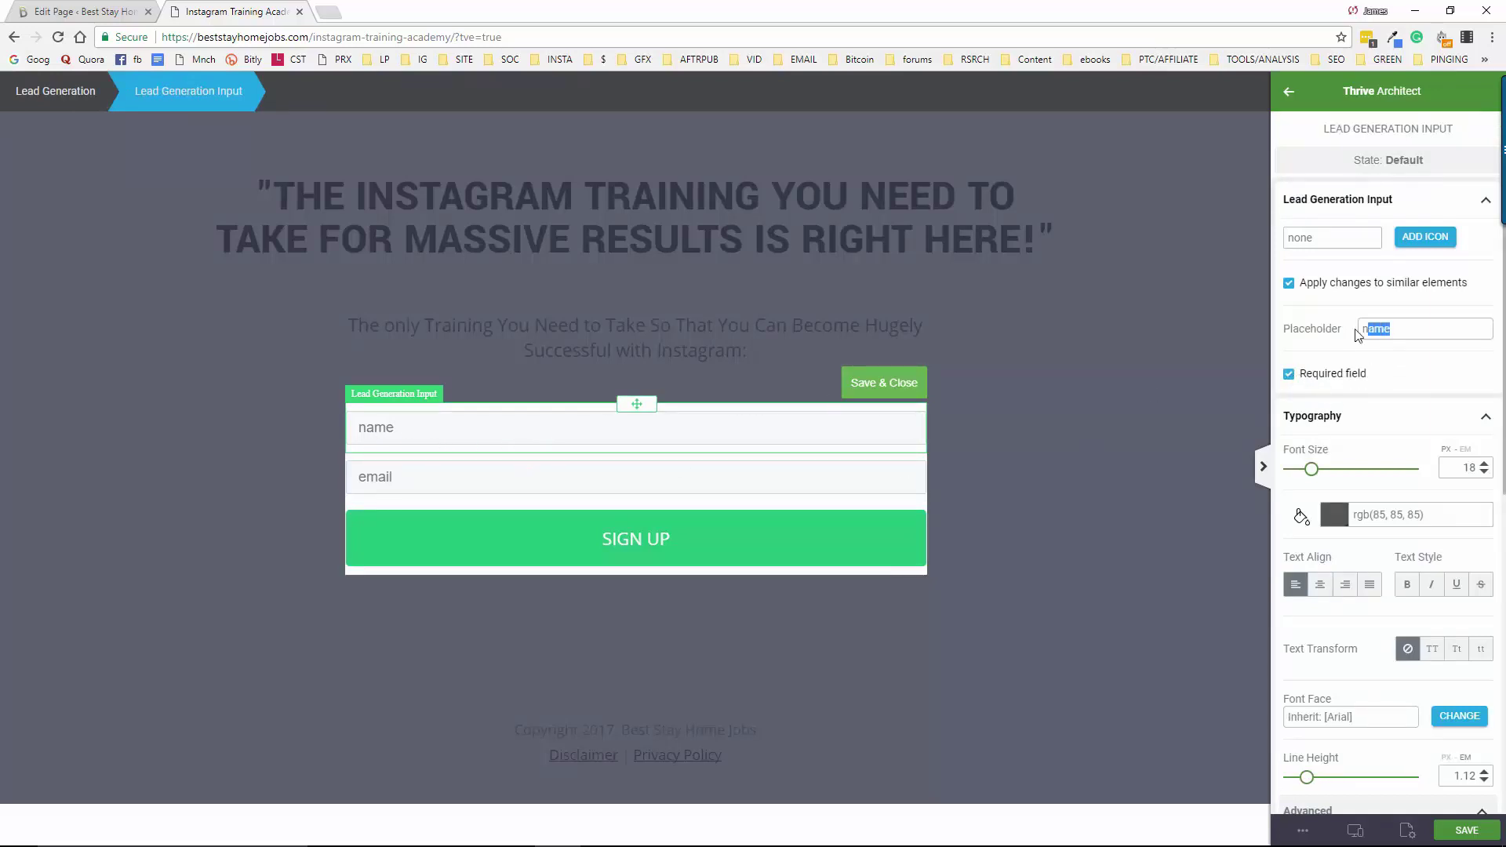
text(First N)
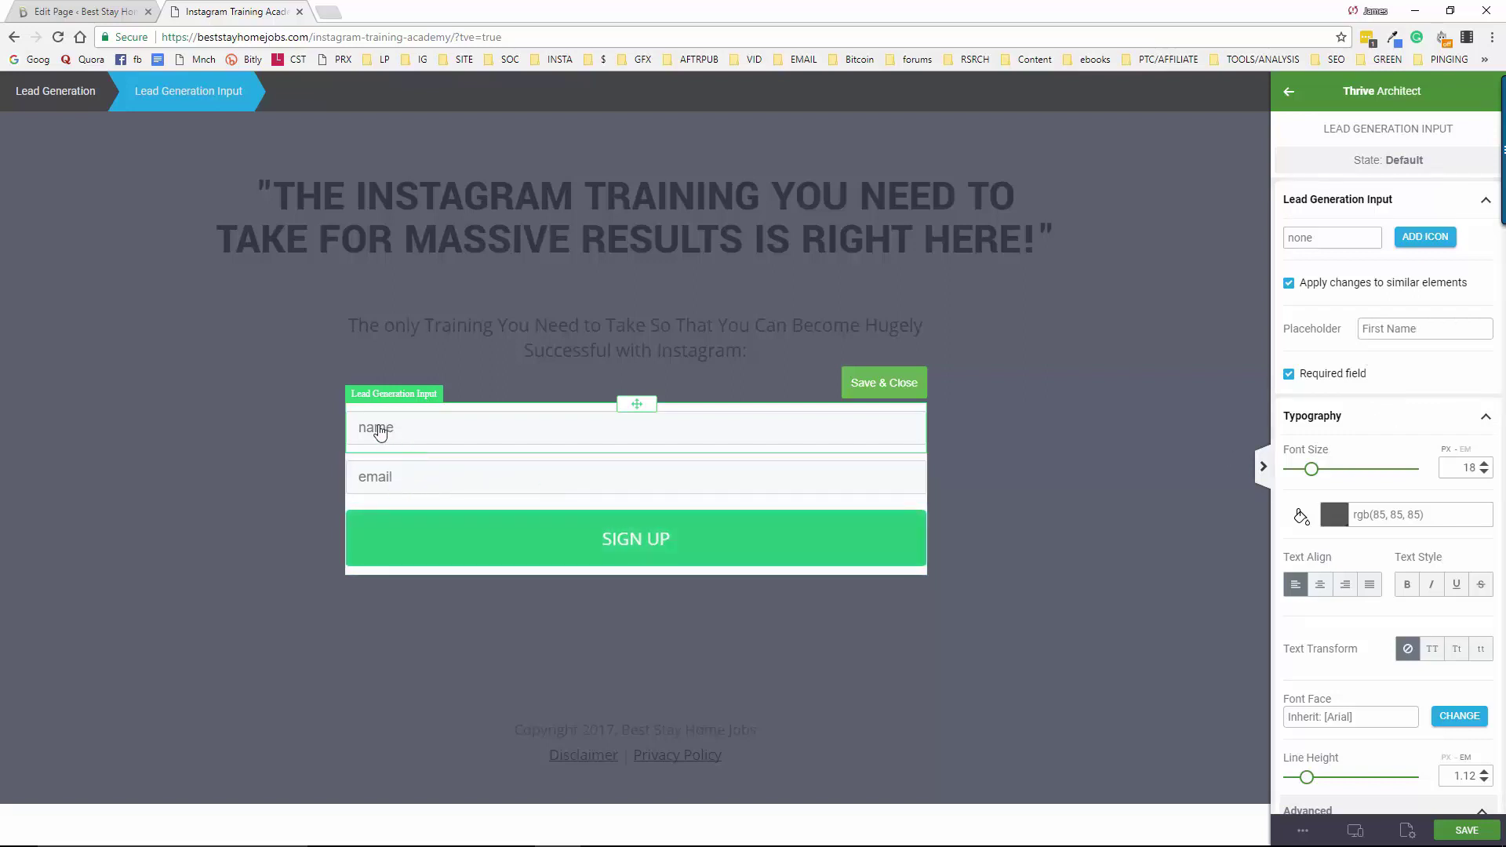
click(383, 482)
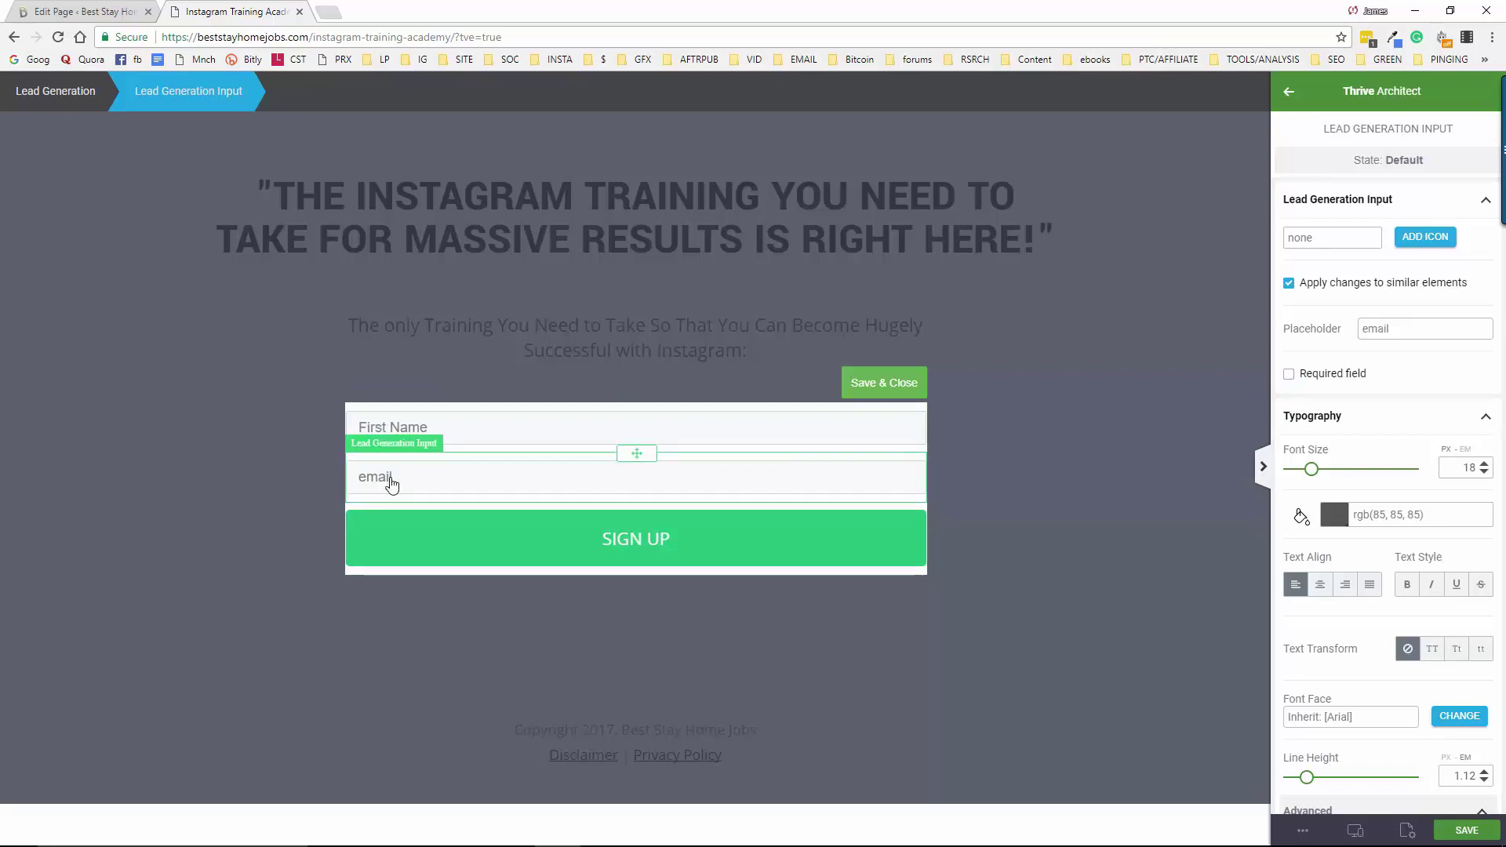
click(1289, 376)
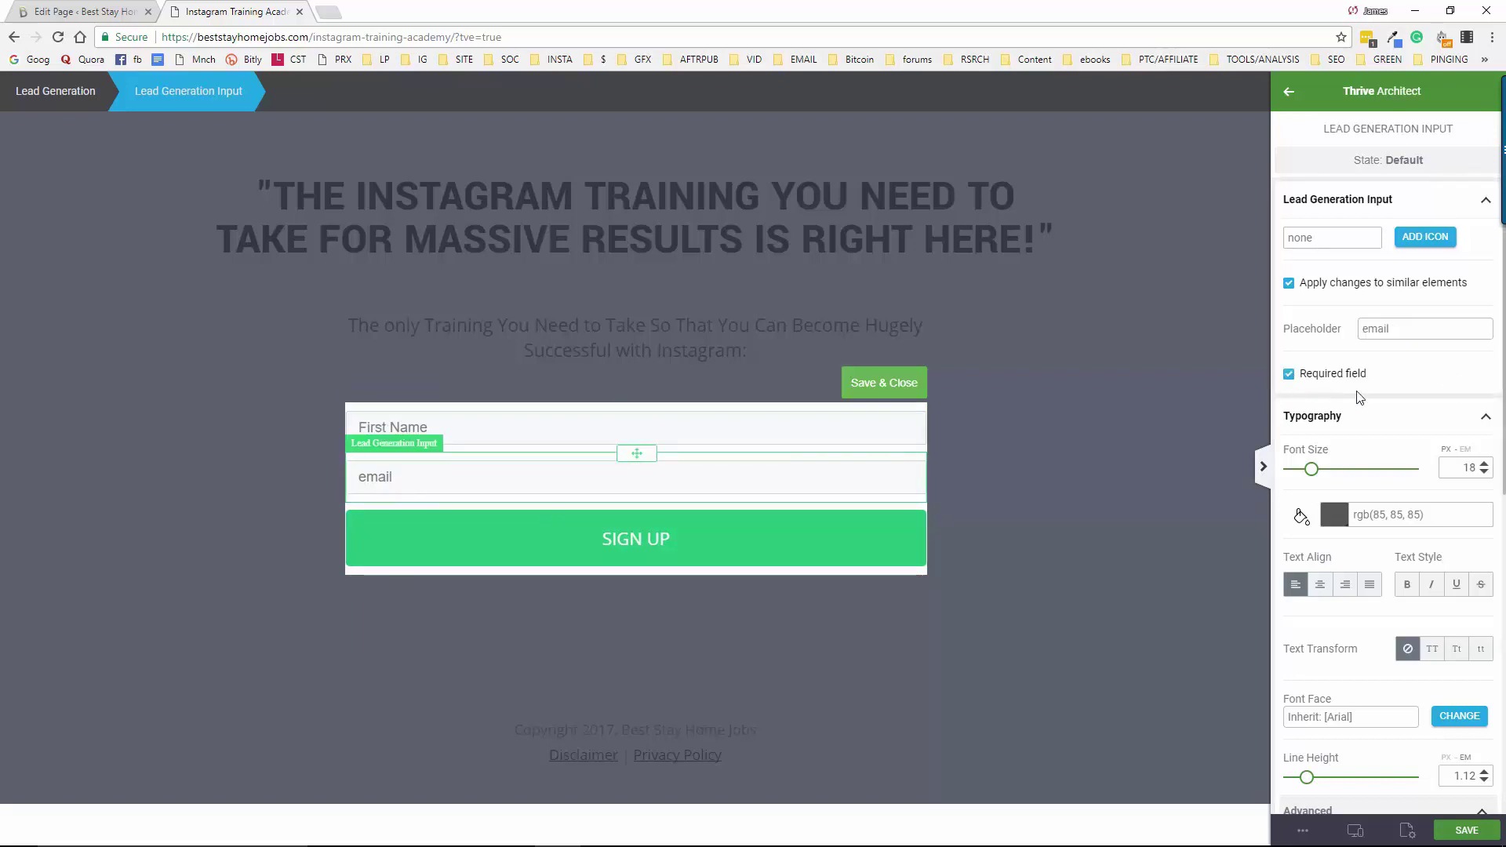
click(1366, 332)
text(Best E)
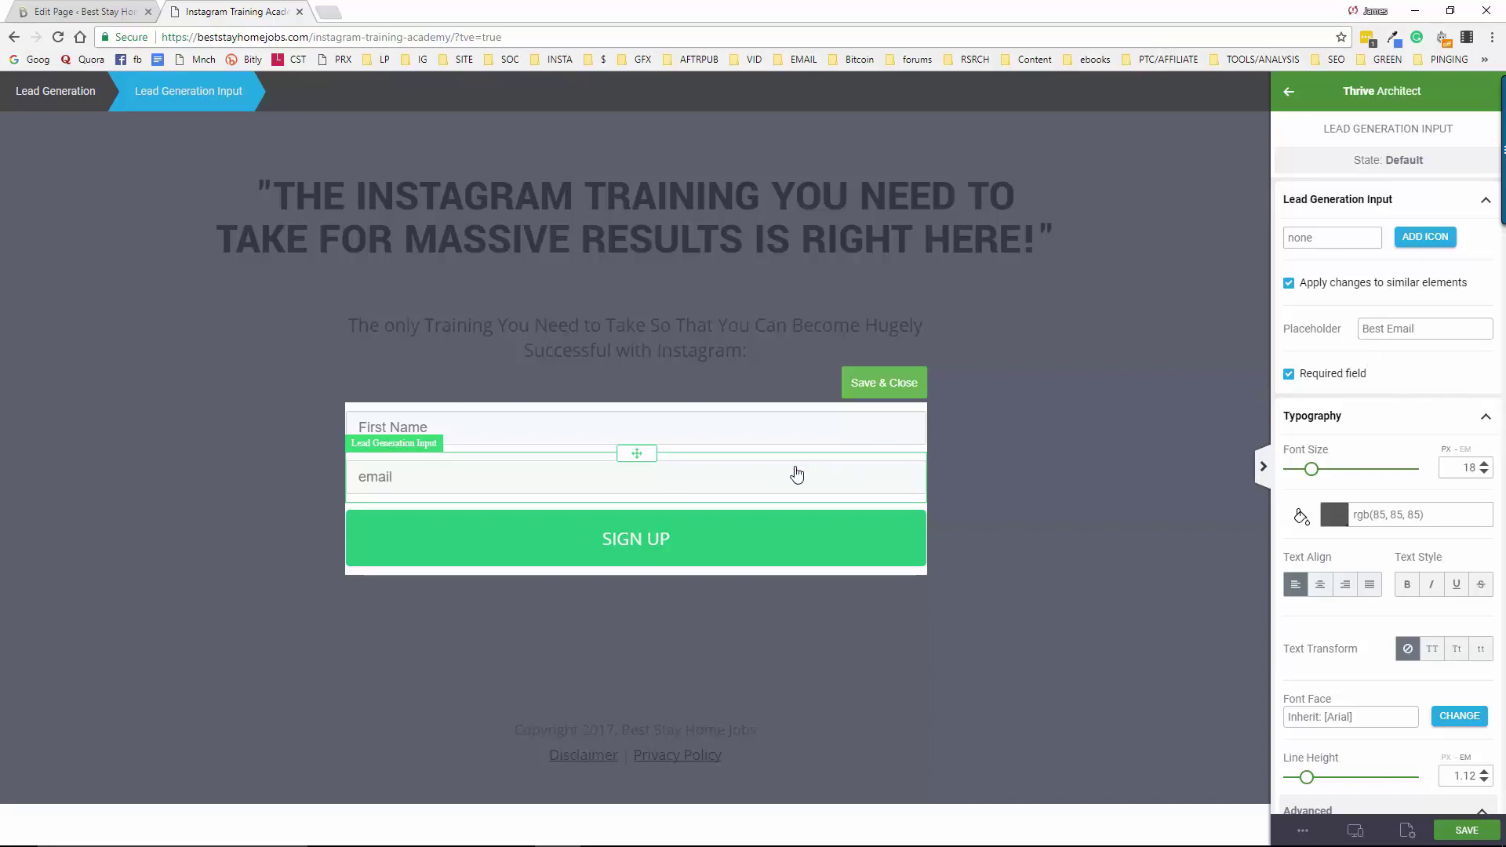
click(776, 489)
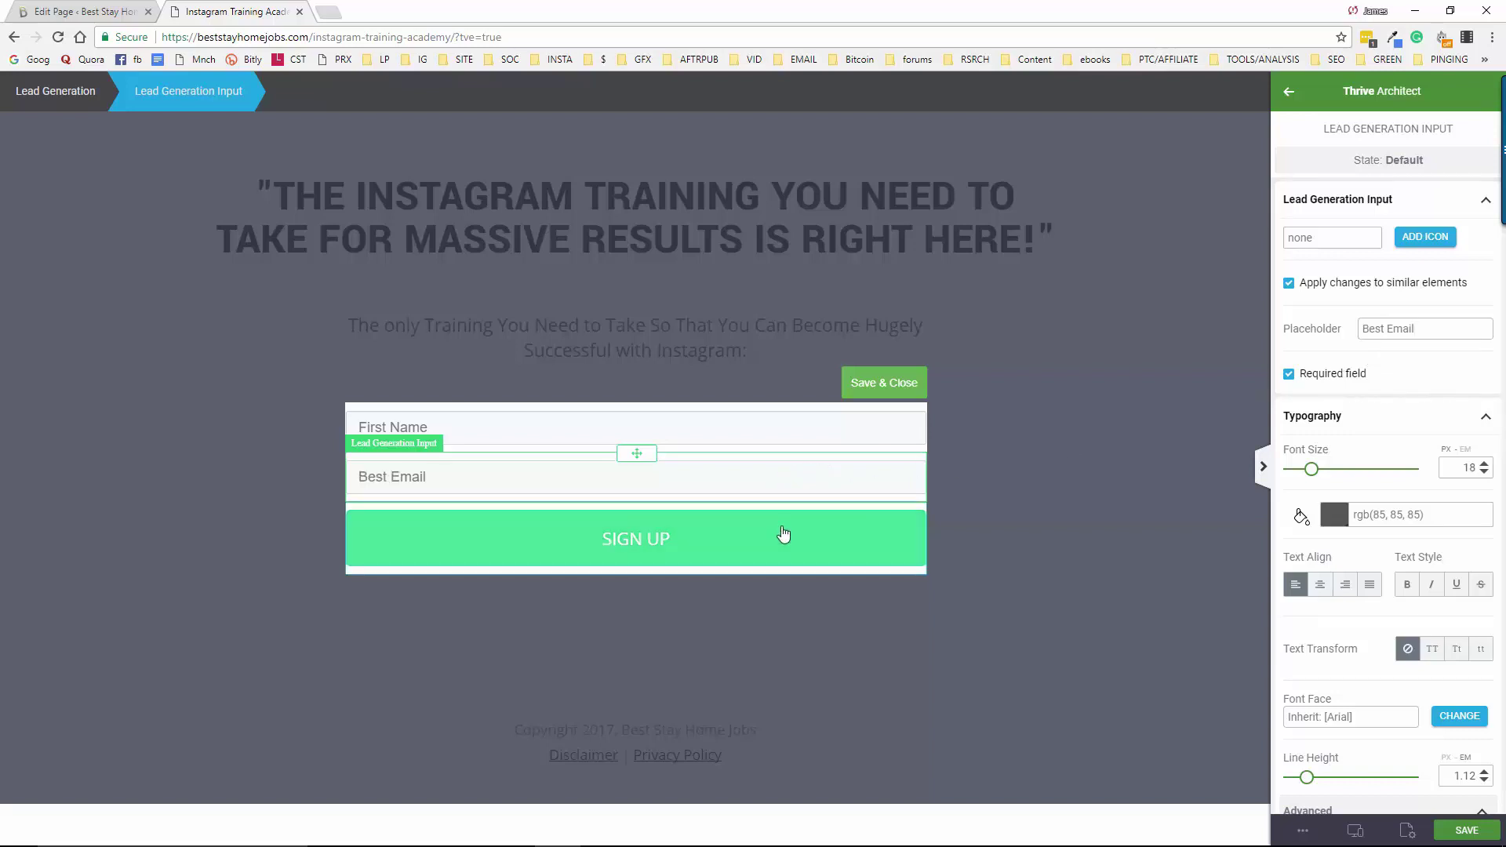
Change the submit button's label from Sign Up to CONTINUE
click(864, 562)
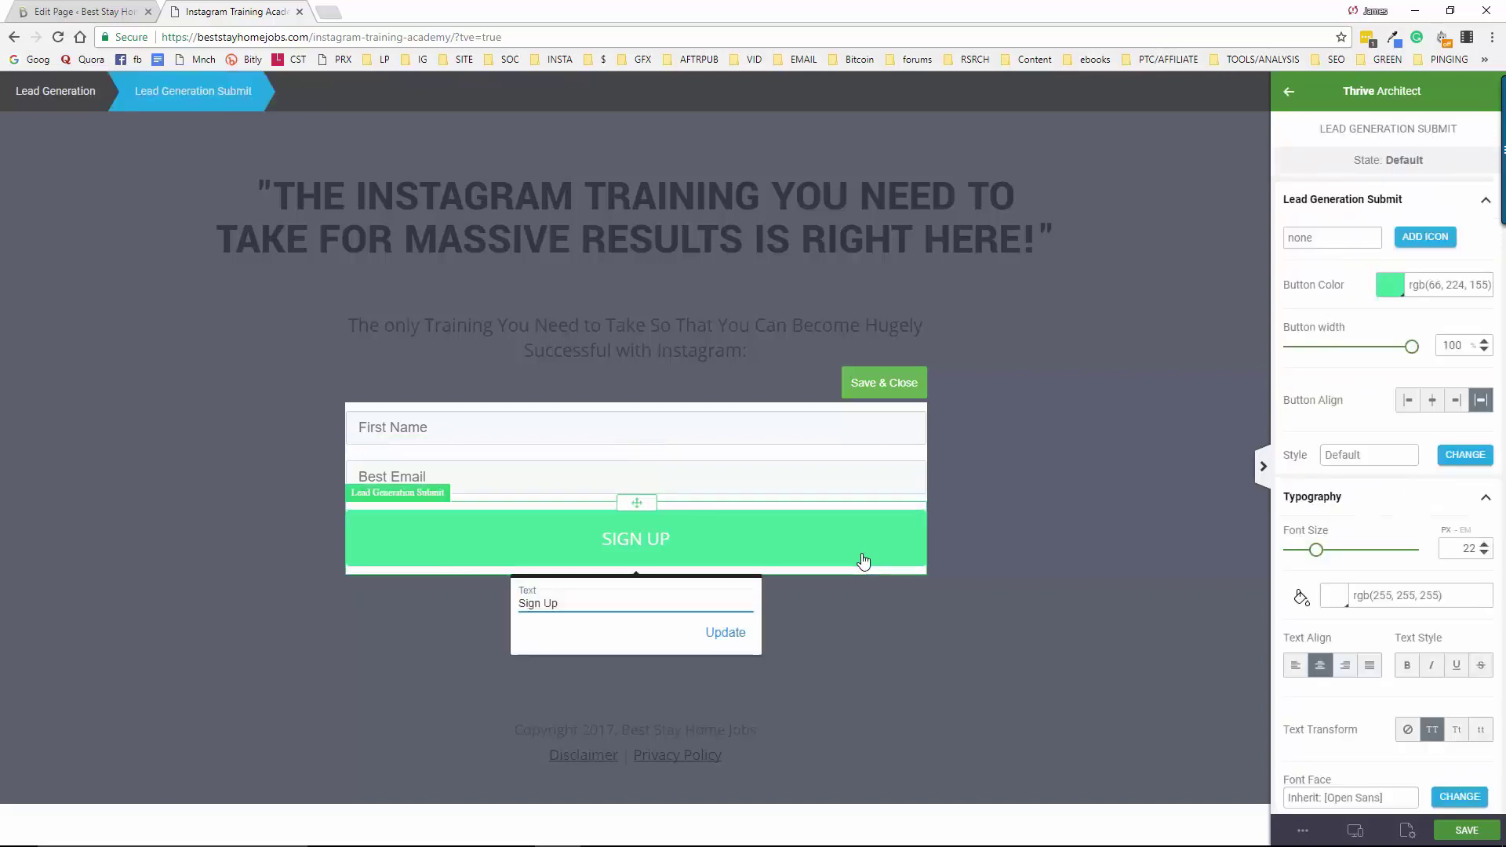
click(601, 600)
drag(574, 602, 518, 611)
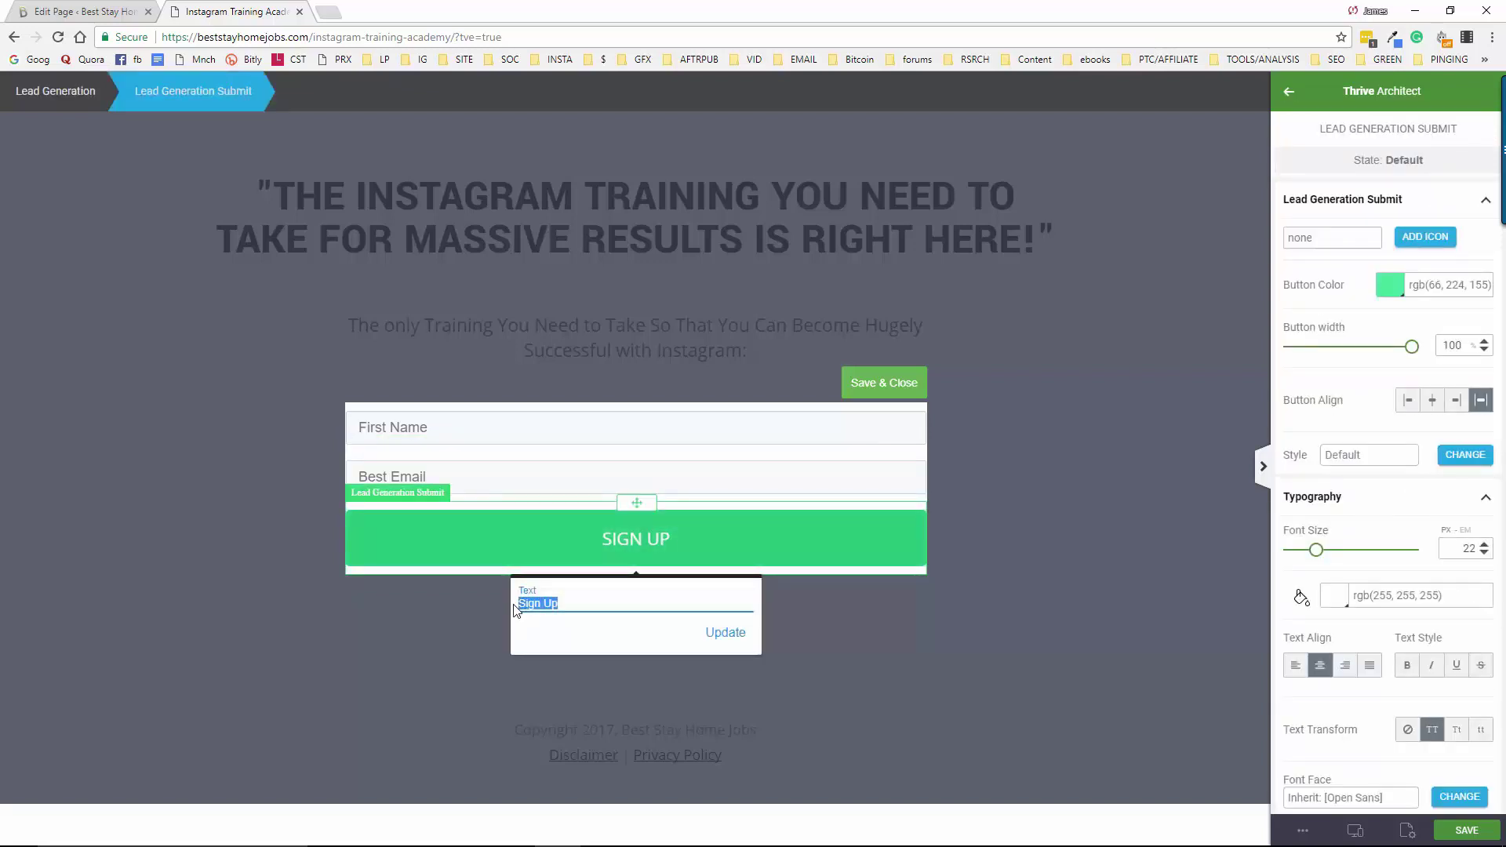
text(CONTINUE)
click(740, 633)
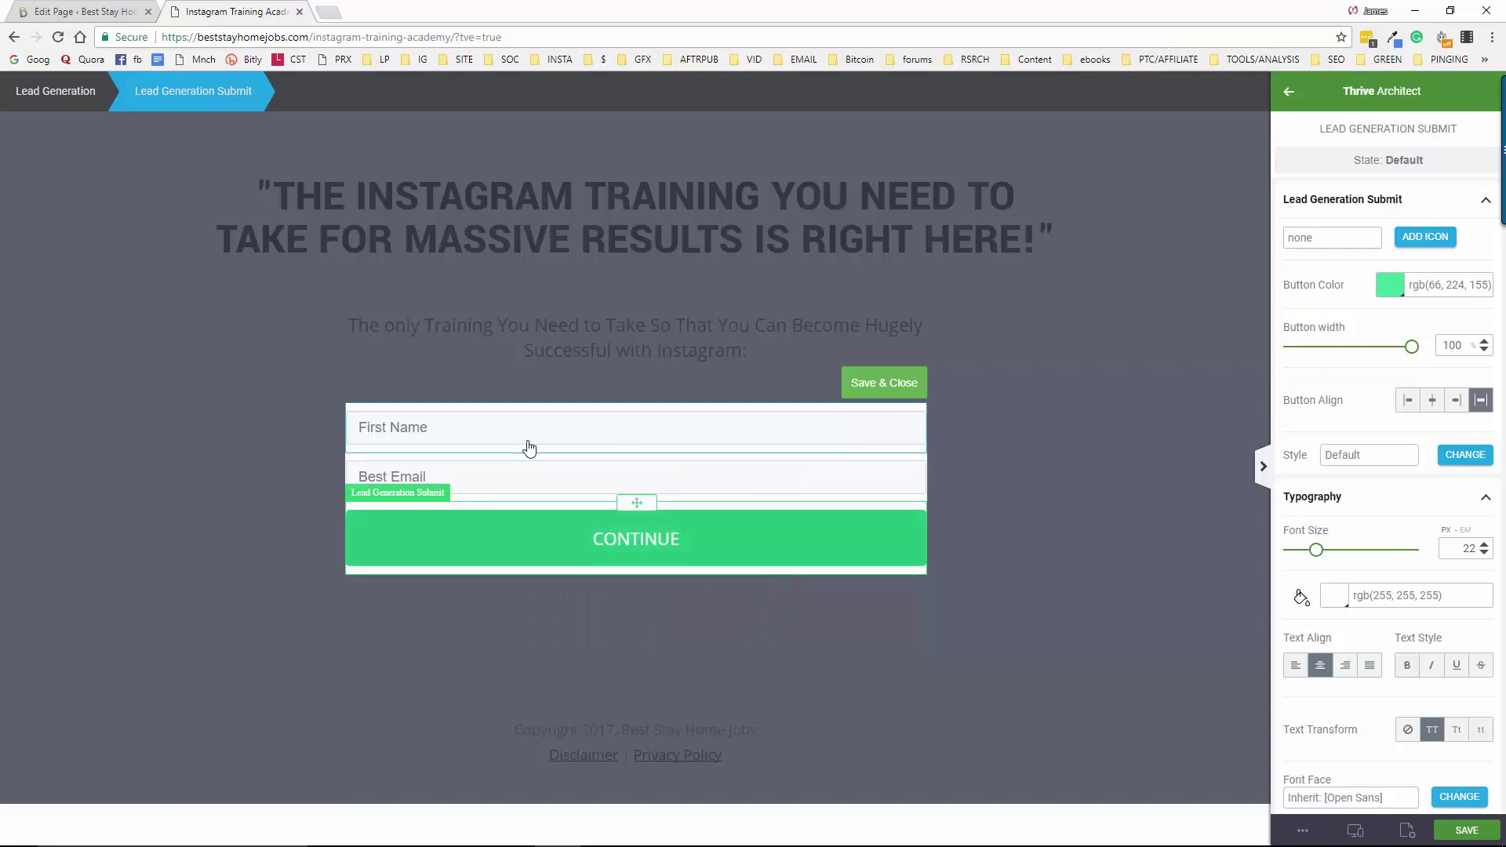
click(886, 384)
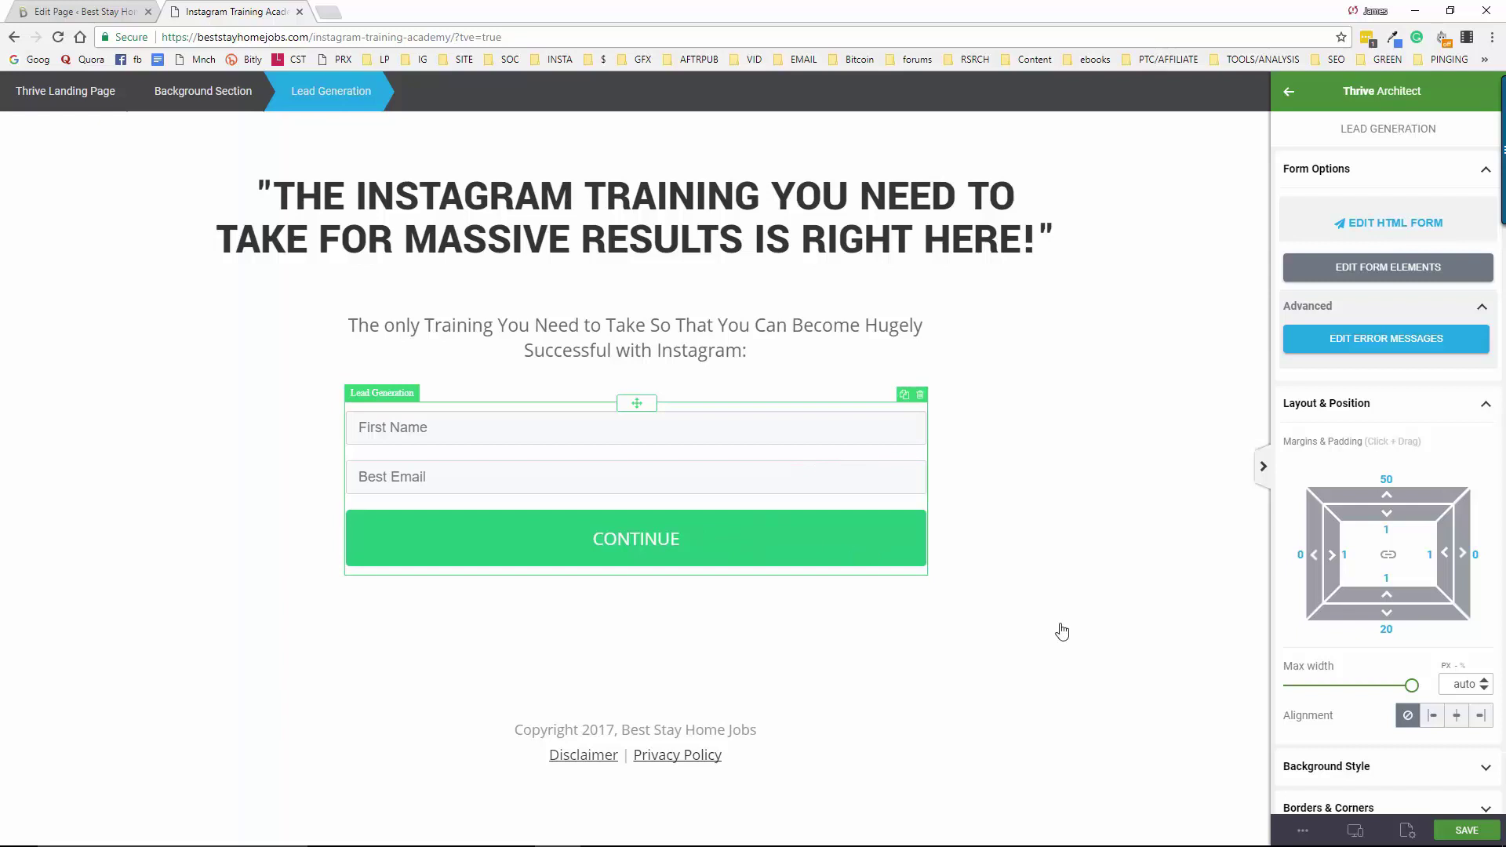
Set the CONTINUE button colour to light blue #1ab2ff
click(1376, 271)
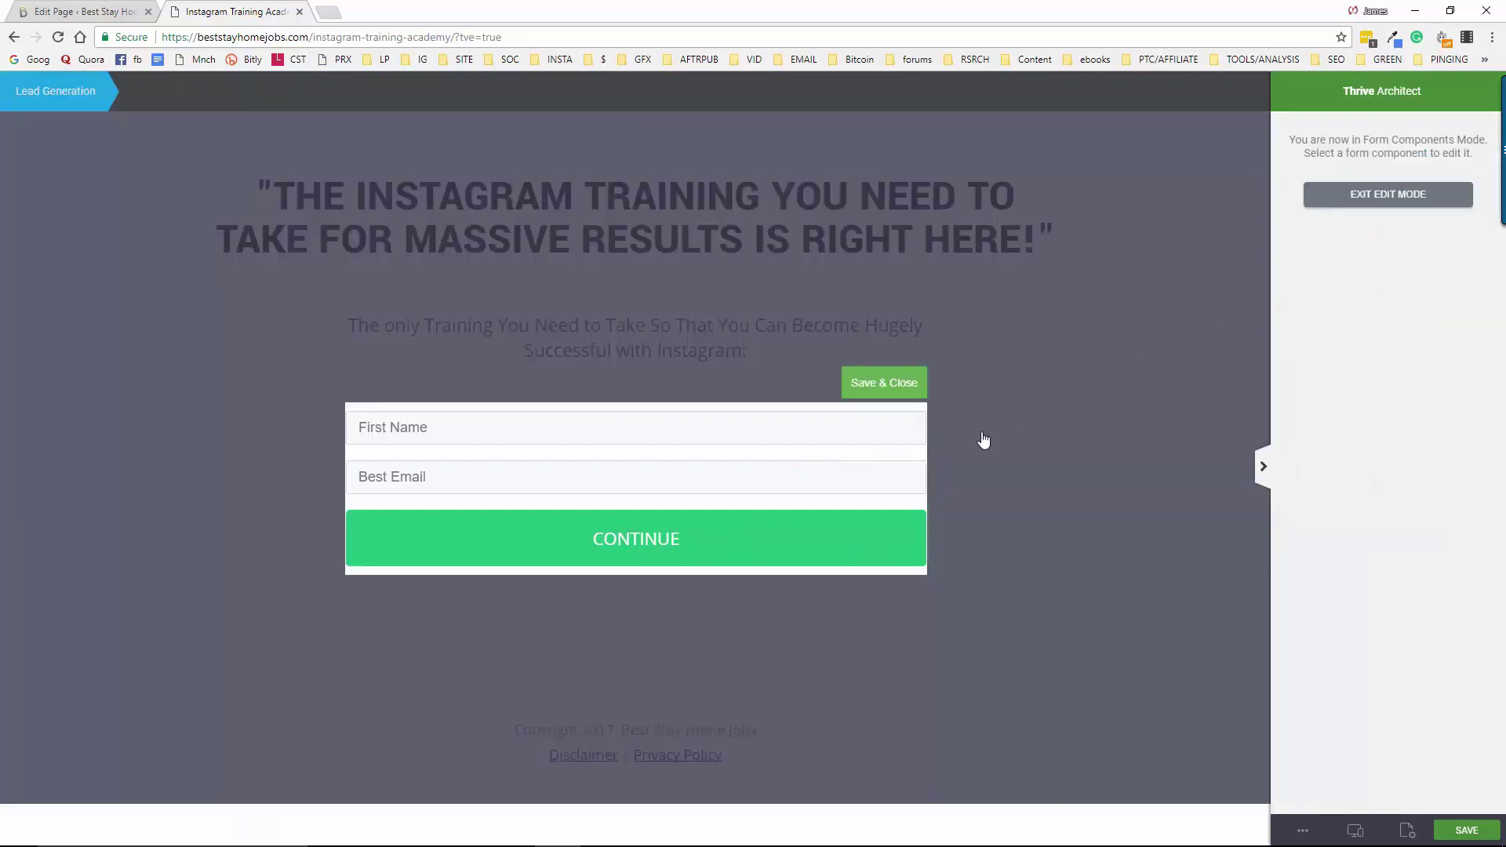
click(847, 560)
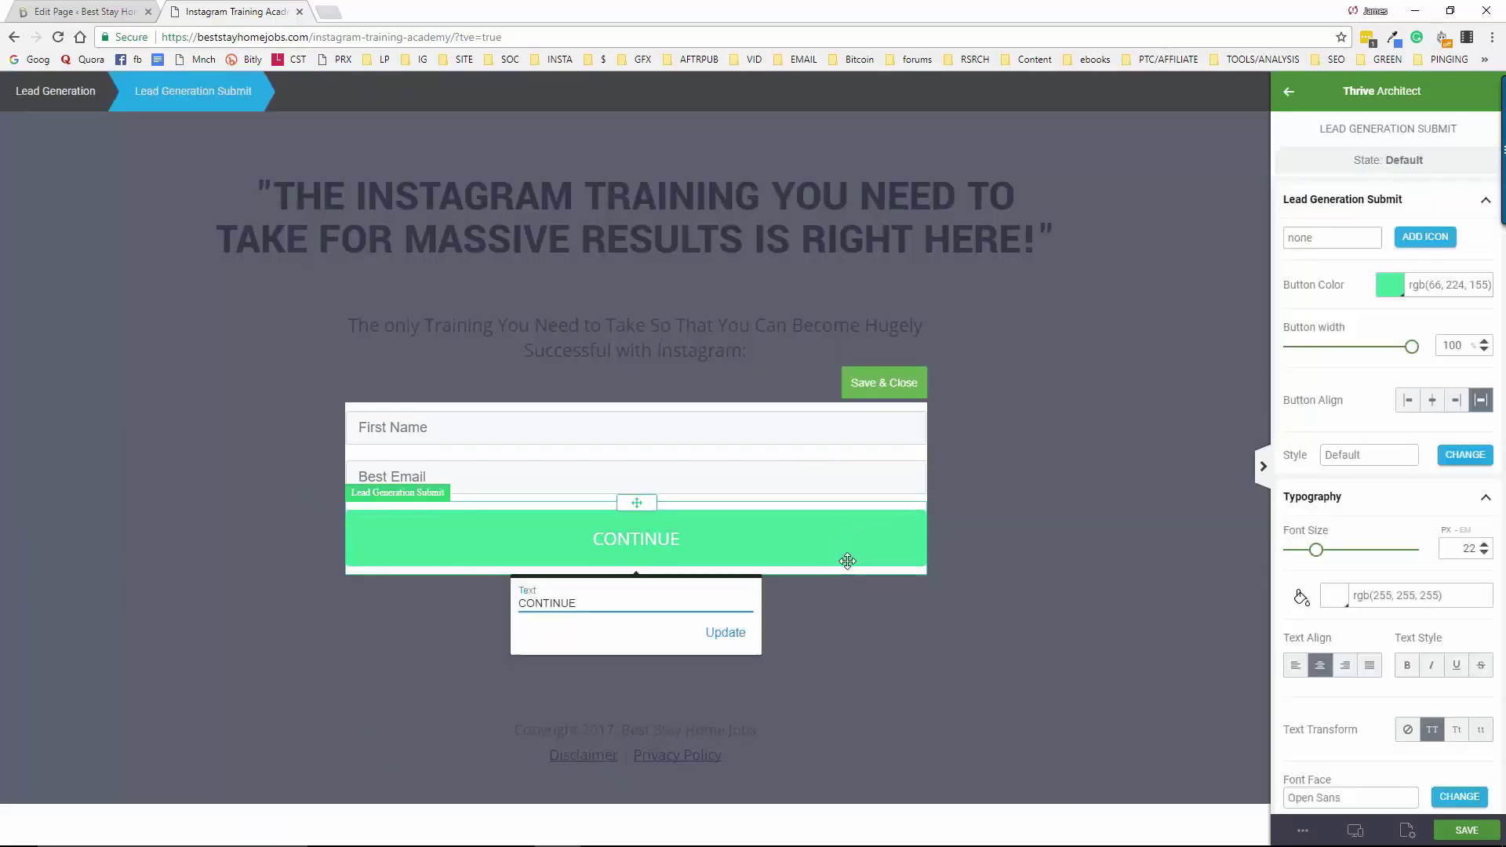
click(1400, 296)
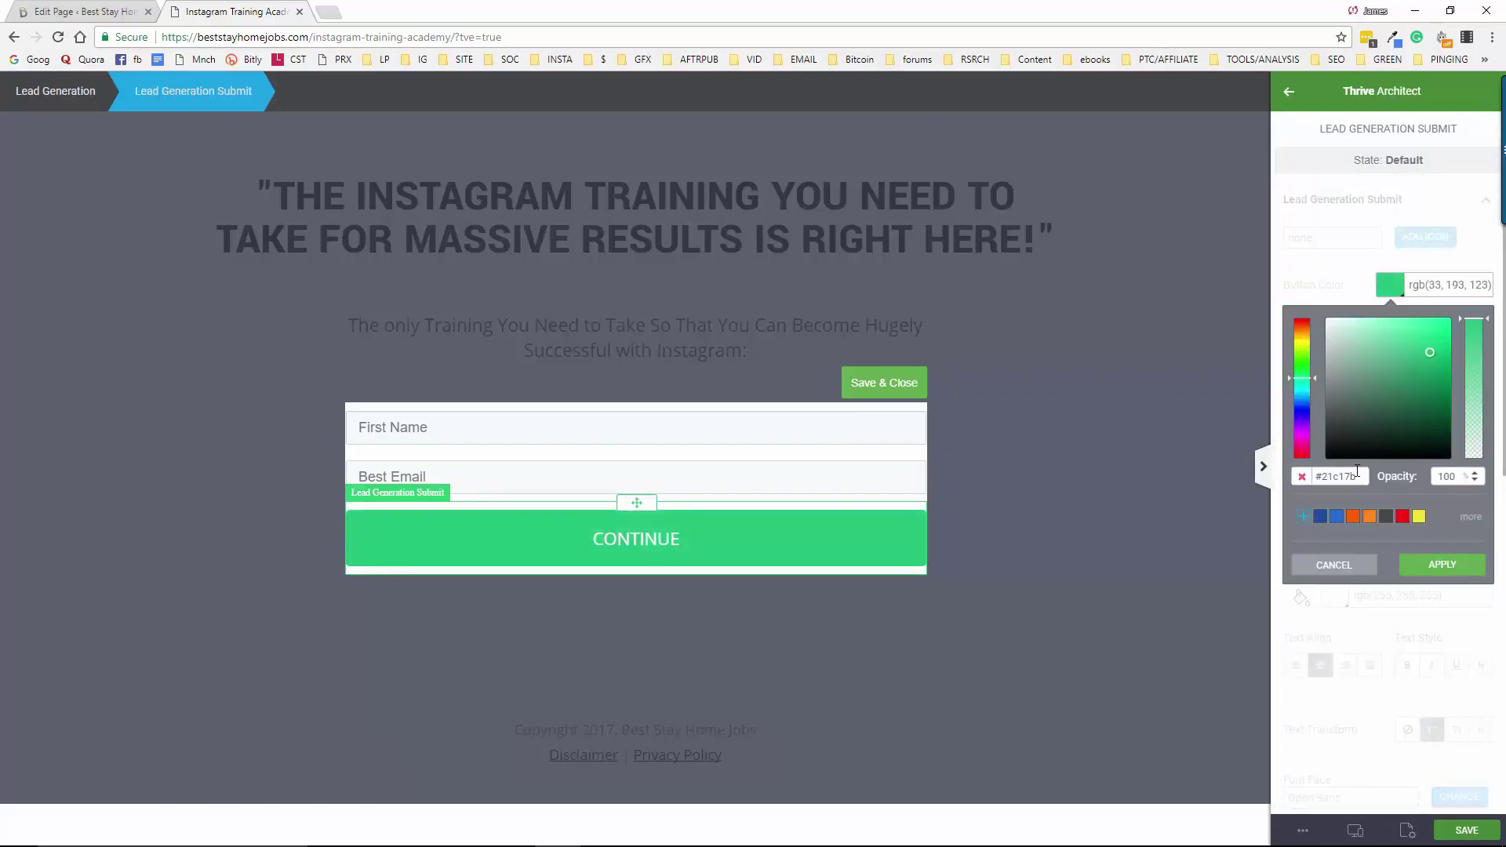
click(1354, 517)
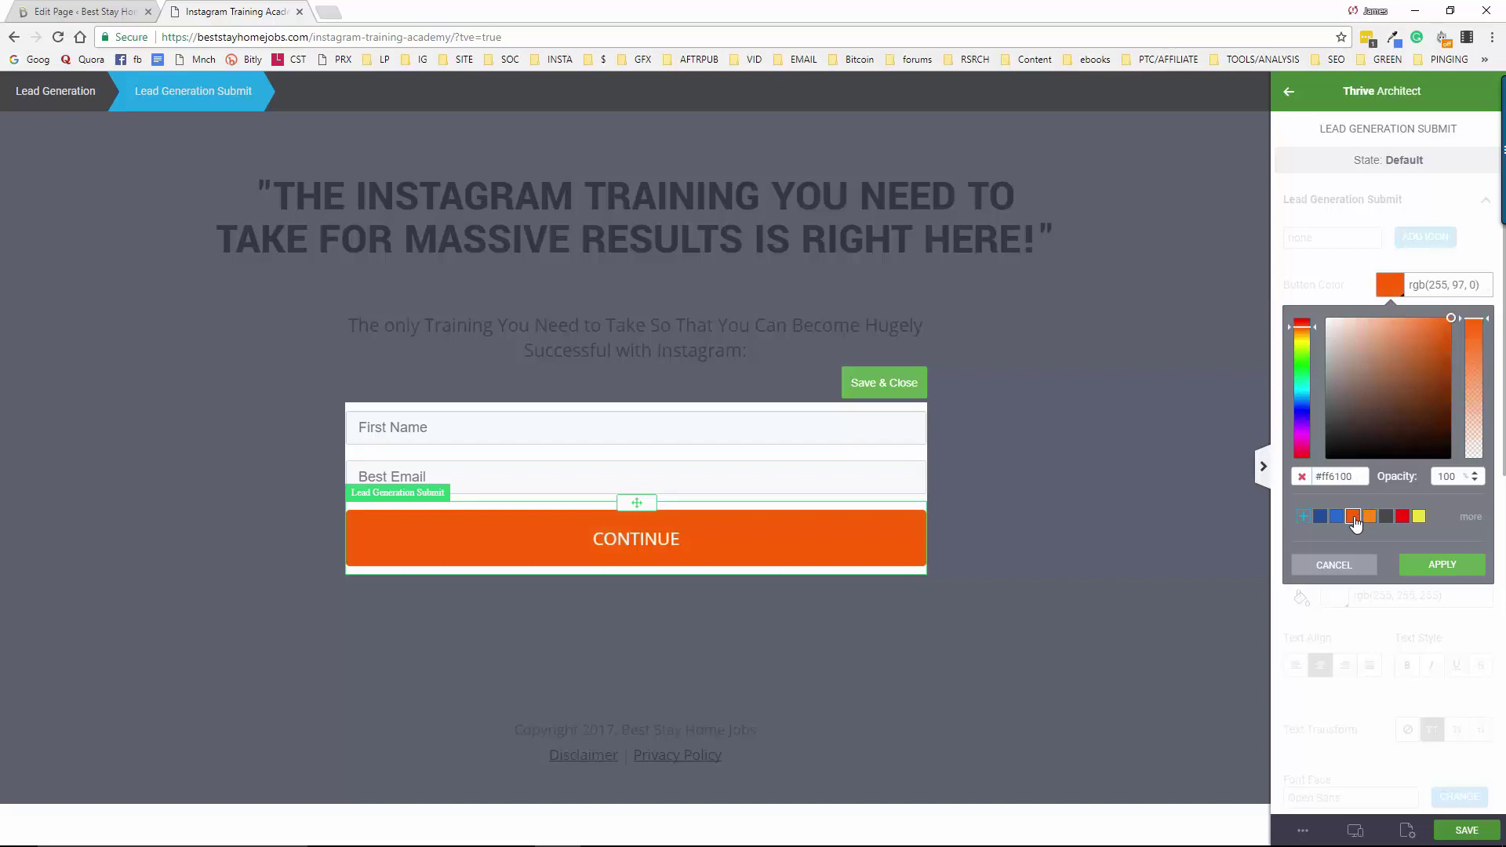
click(1370, 518)
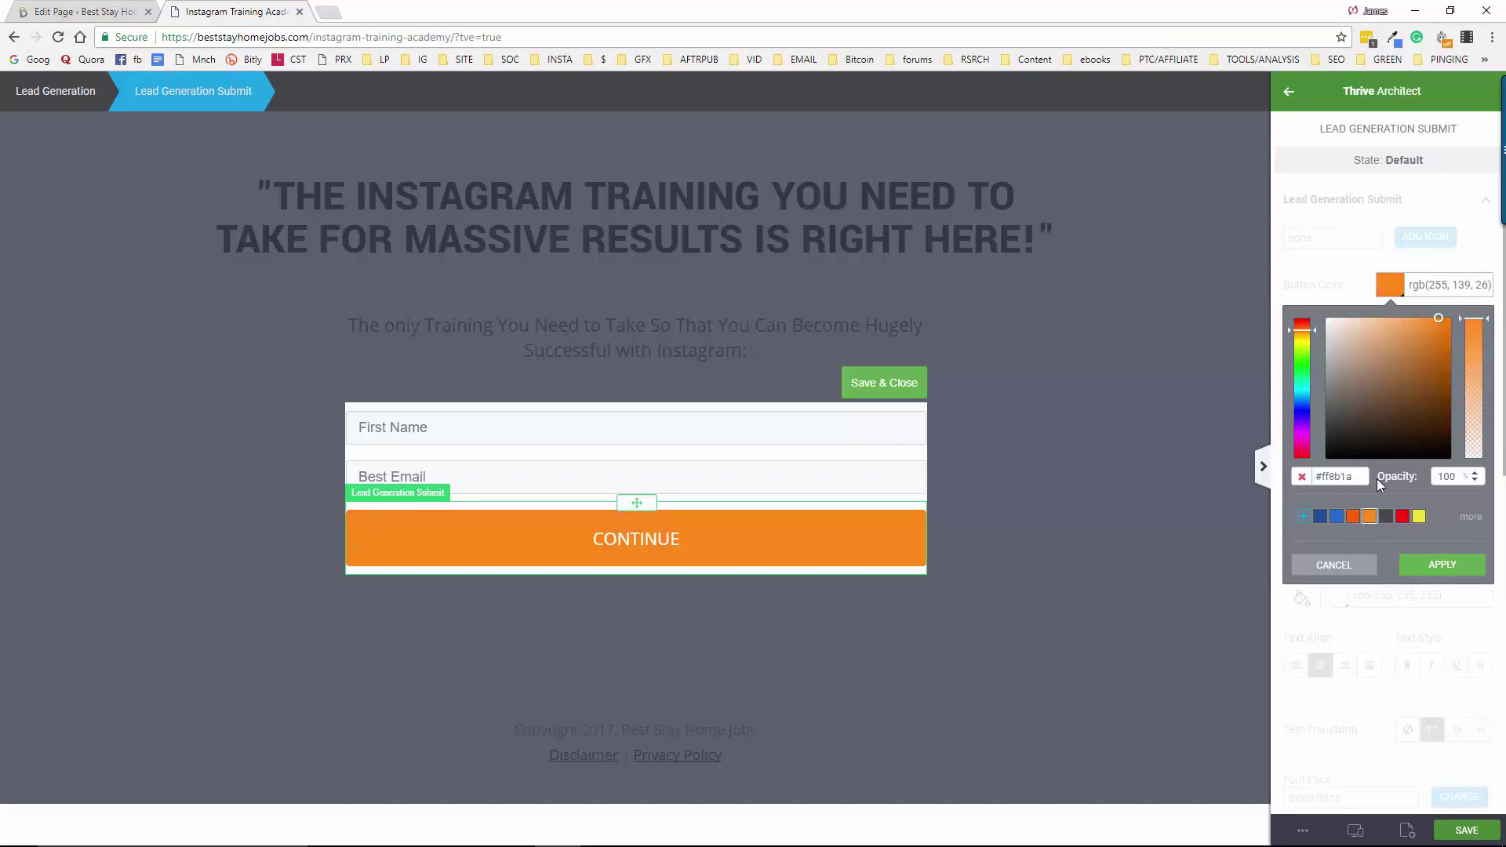
click(1302, 405)
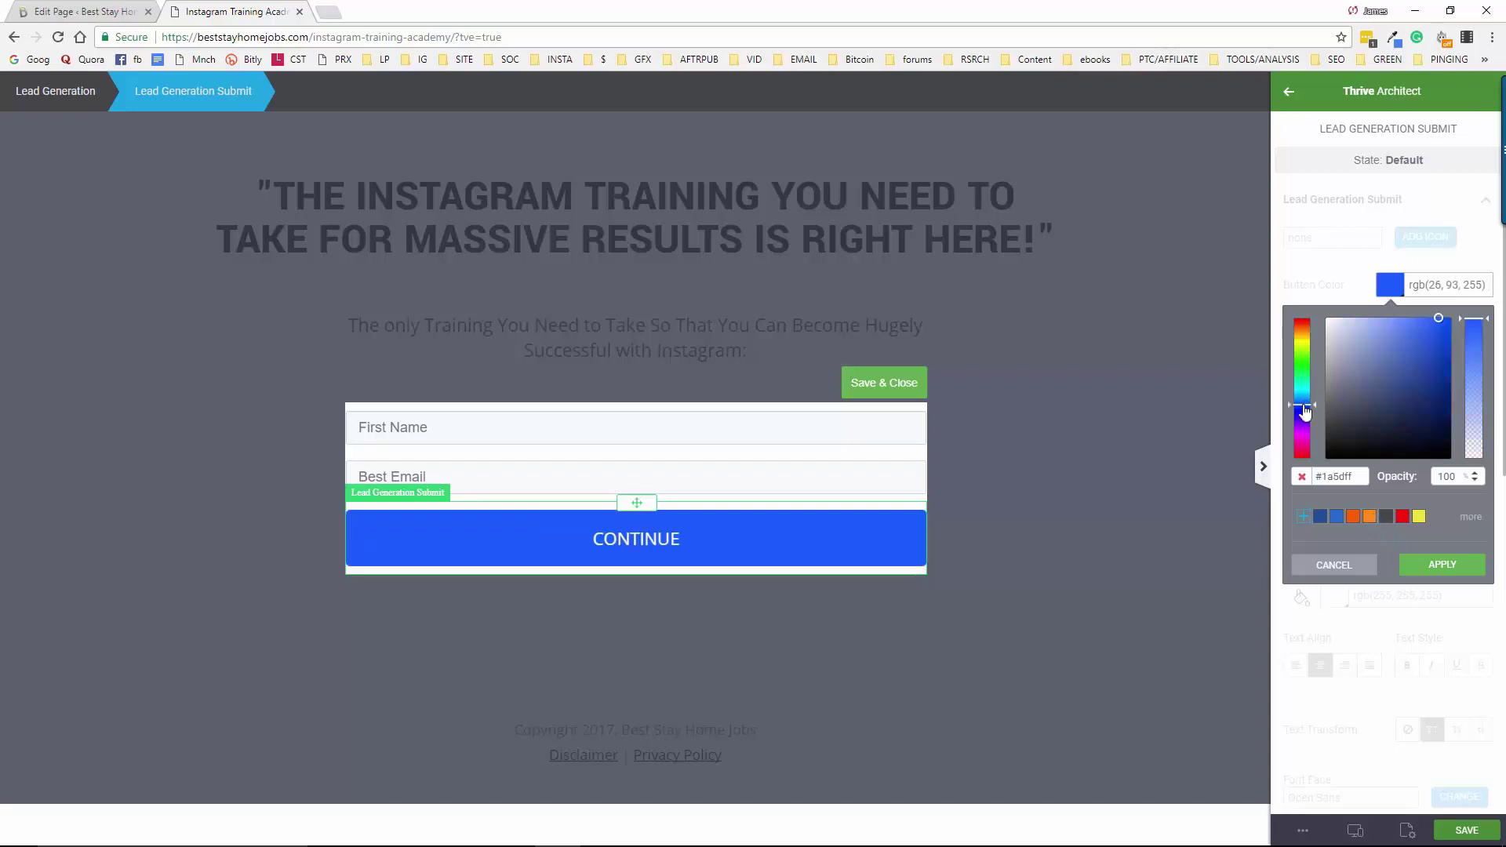
click(1303, 397)
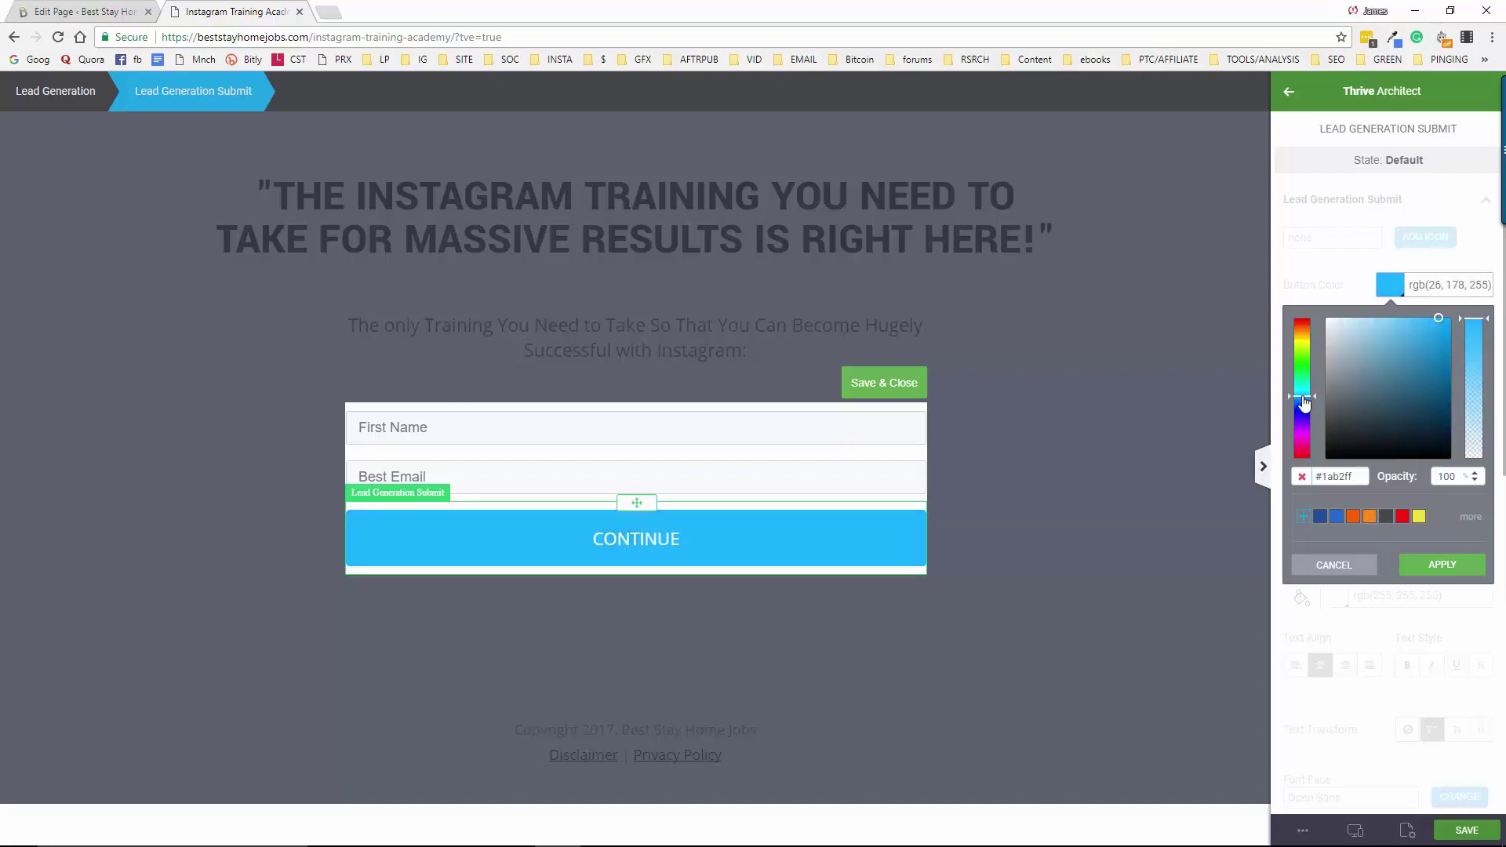
click(1447, 567)
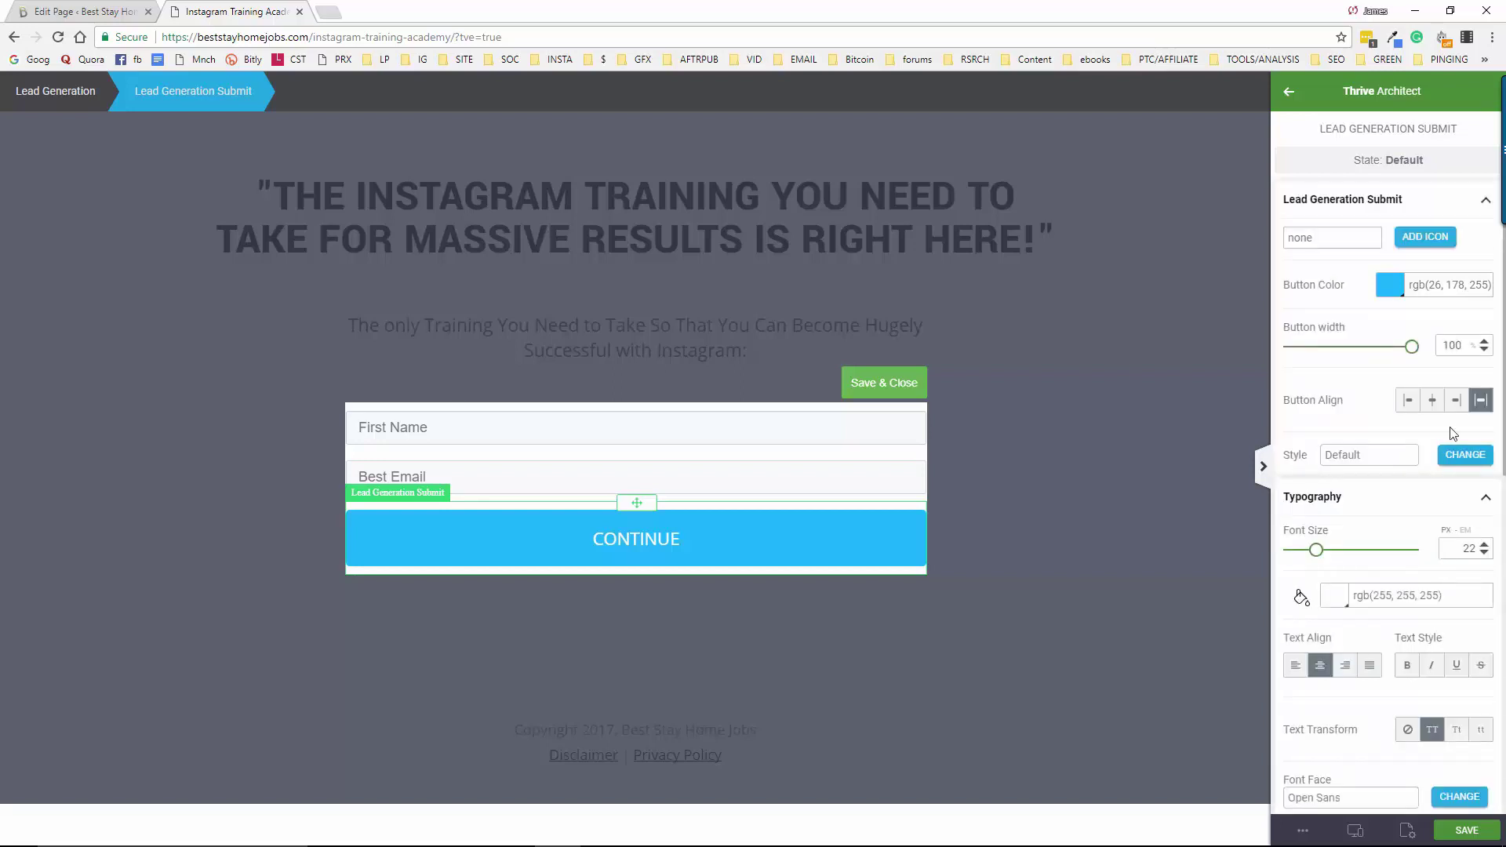
Centre the button and set its font size to 28 px, then close form editing
click(1433, 400)
drag(1317, 550, 1329, 553)
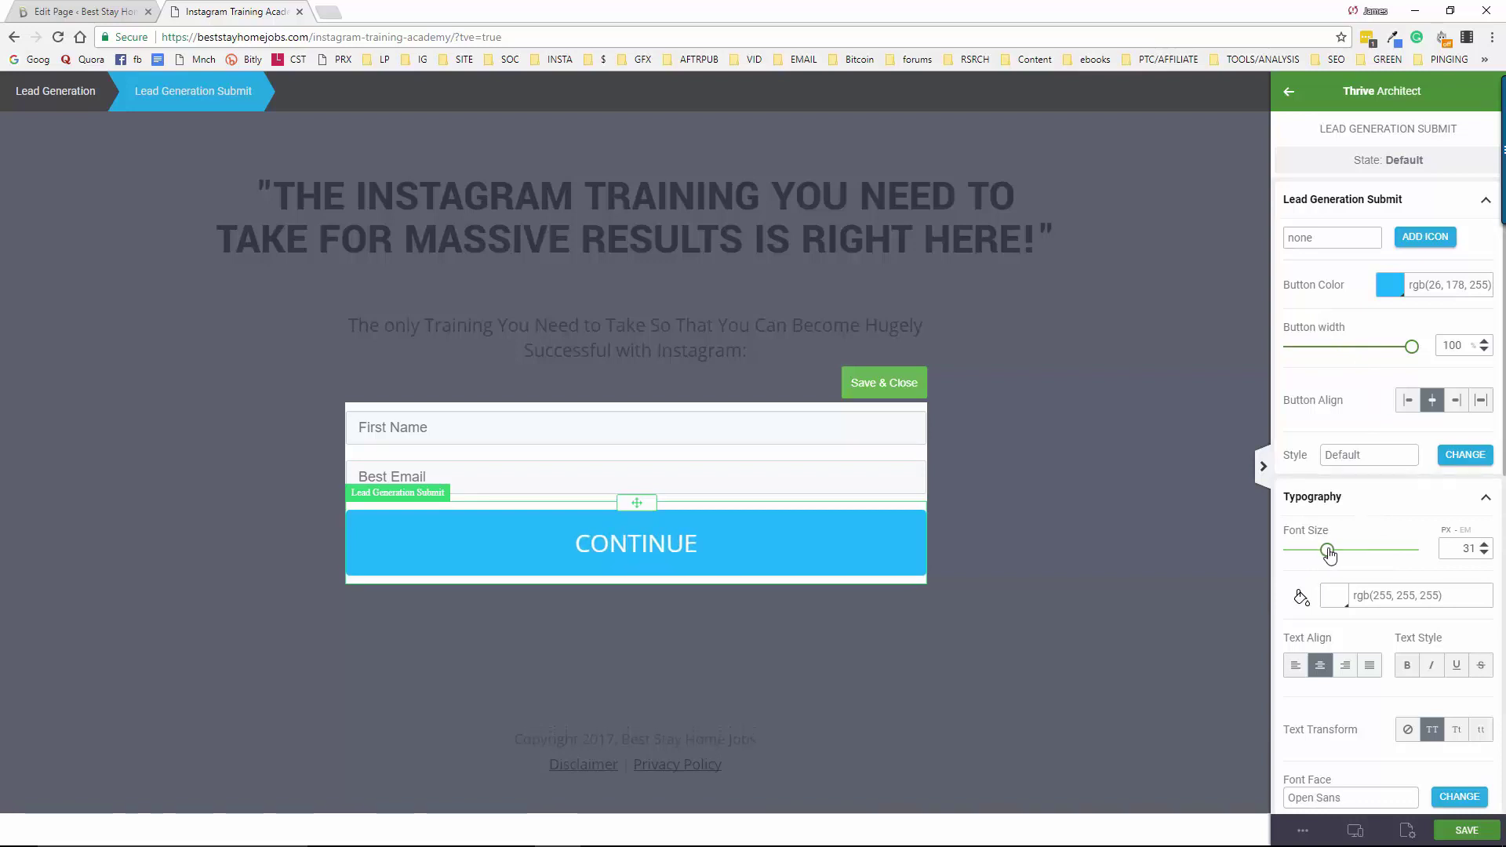
click(1484, 555)
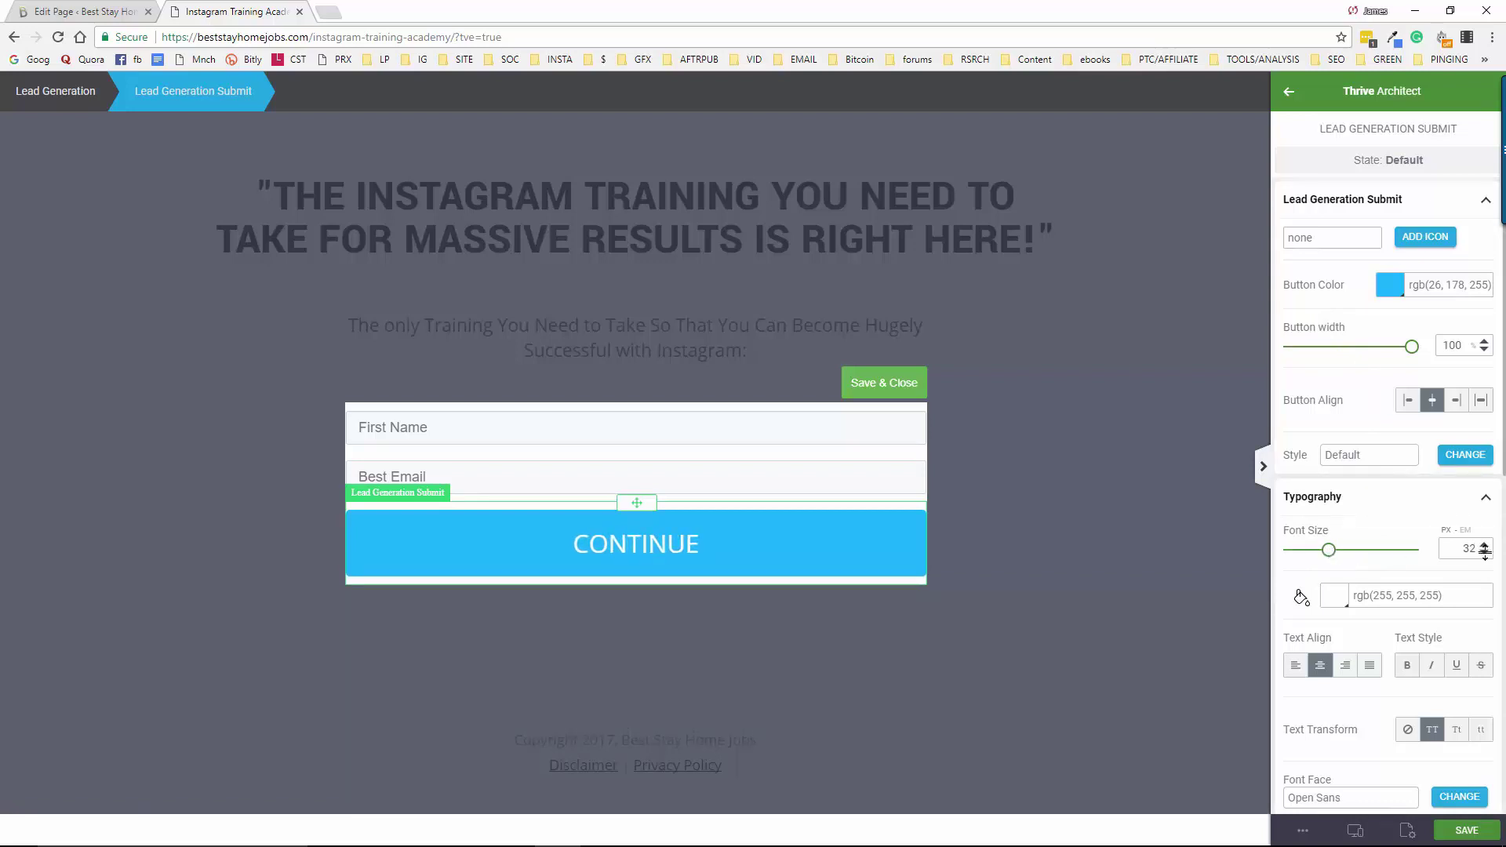
click(1483, 555)
click(1484, 555)
click(1484, 555)
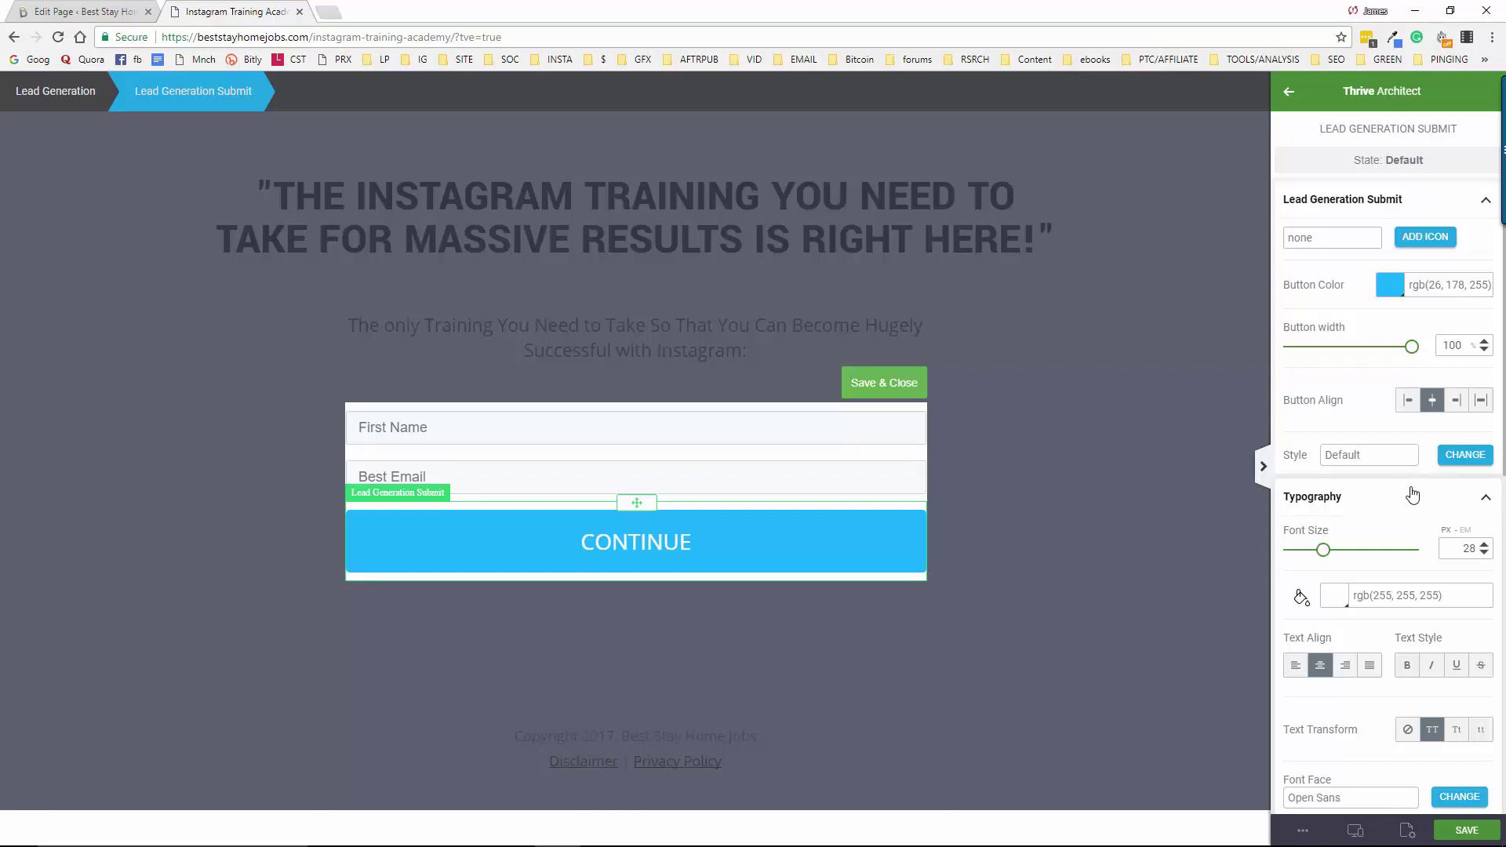
click(884, 383)
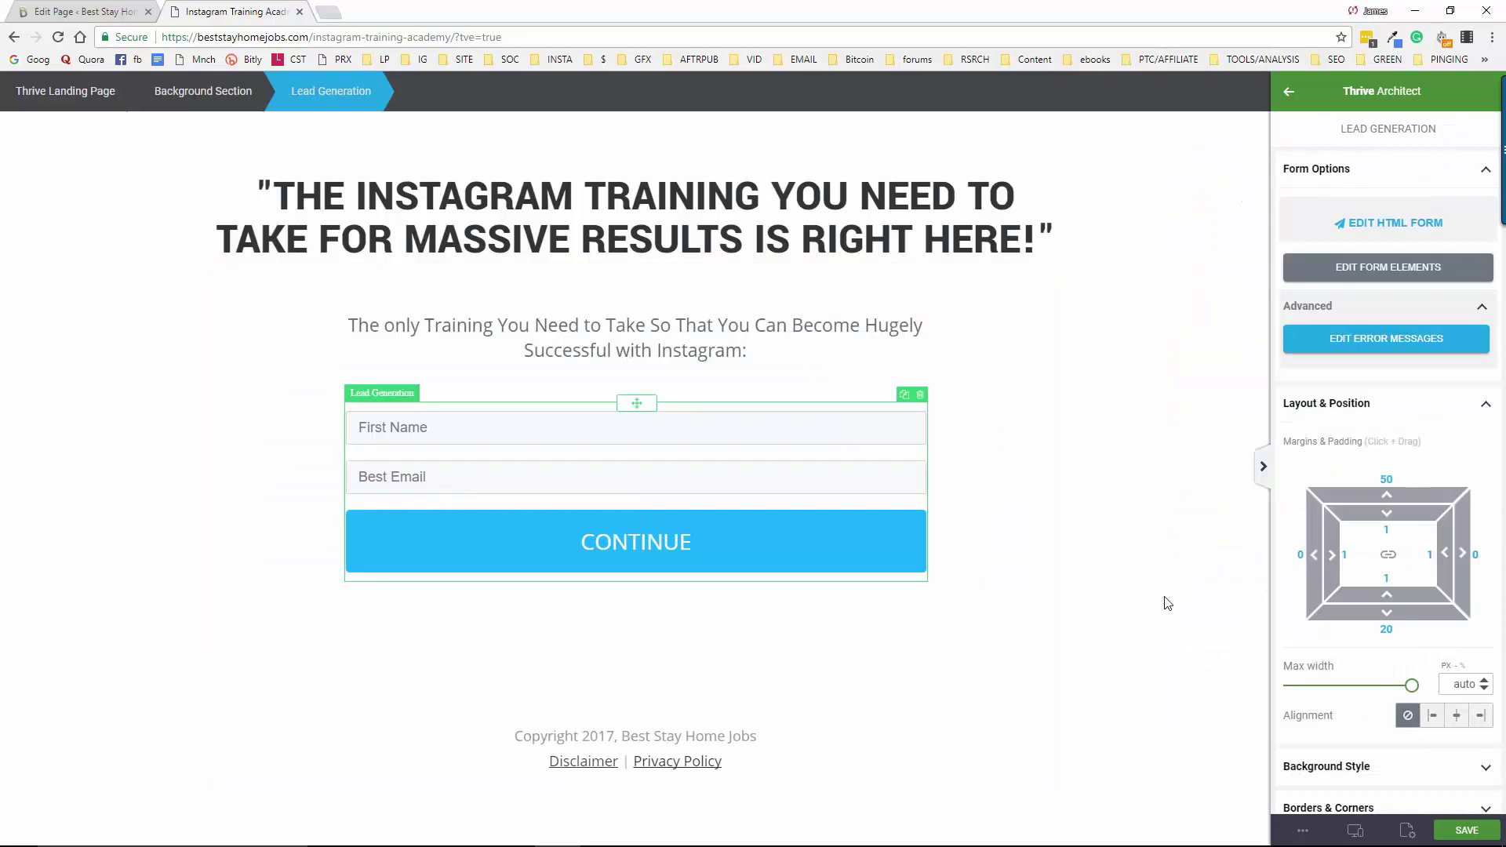
Save the page and shrink the footer text size
click(1464, 833)
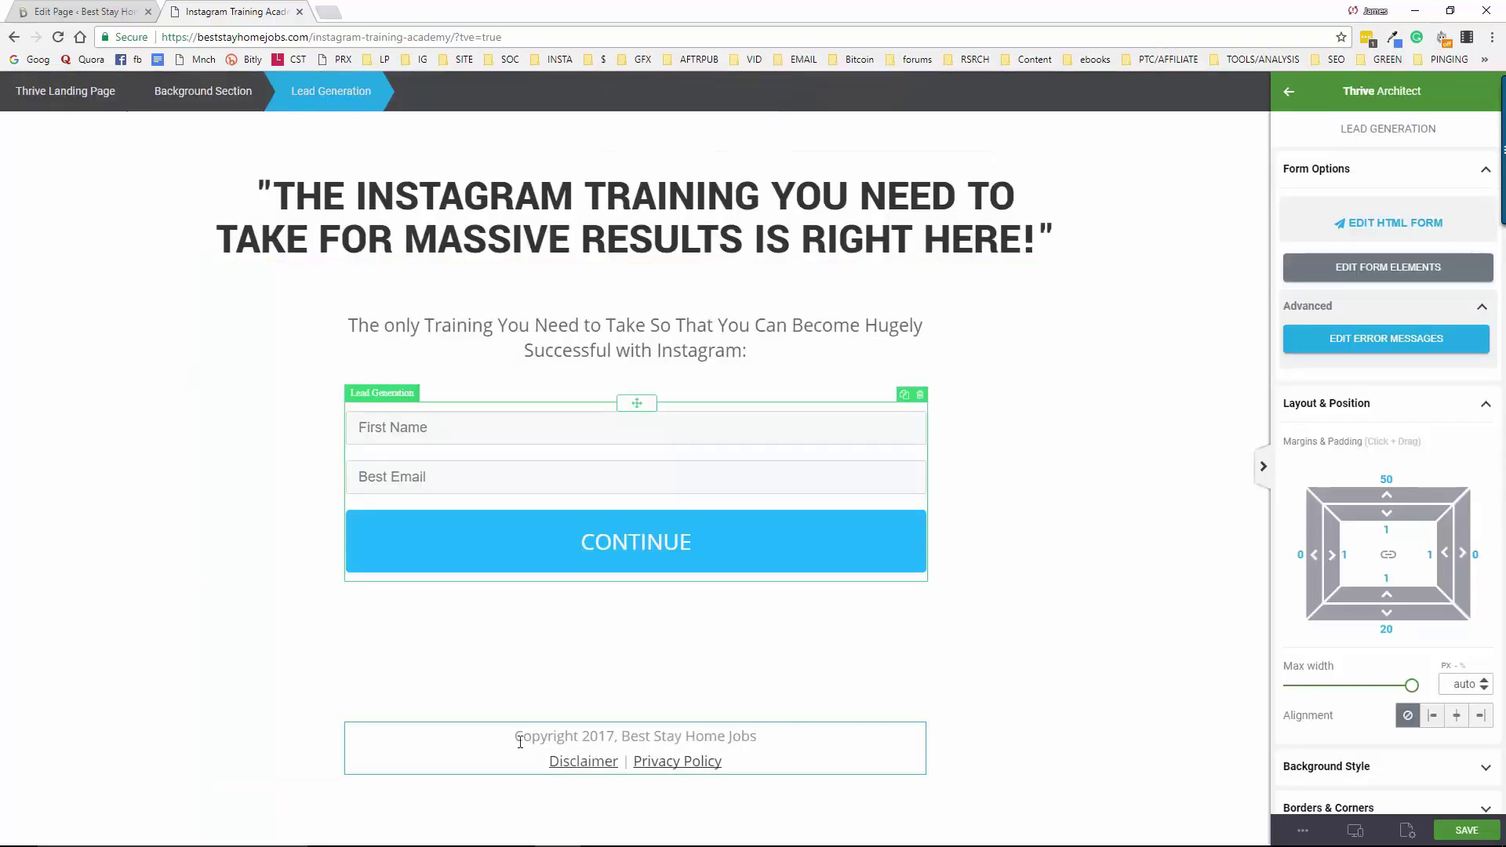
drag(514, 738, 733, 761)
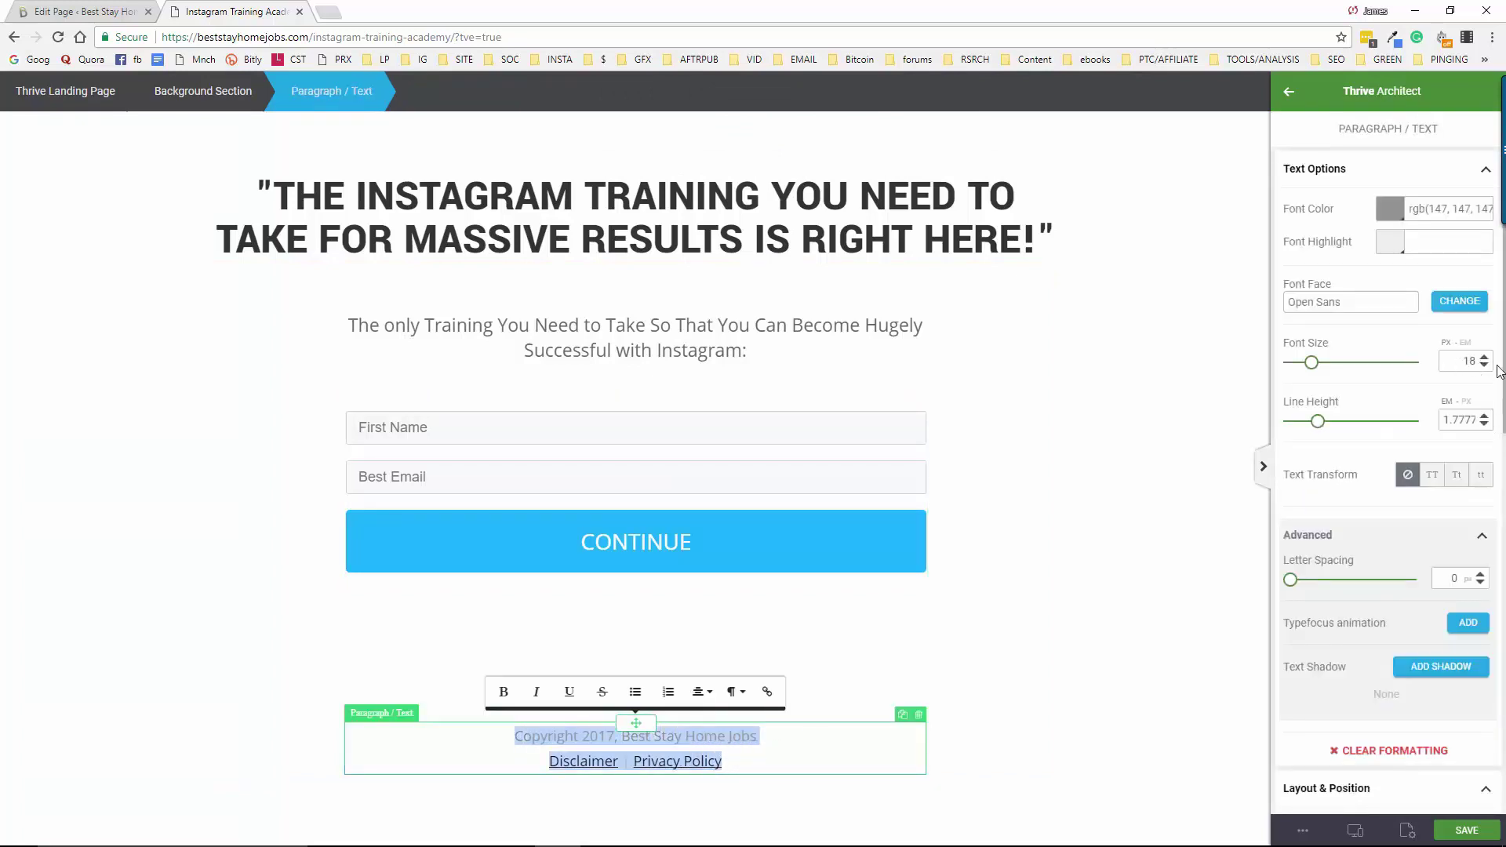
drag(1311, 364, 1304, 369)
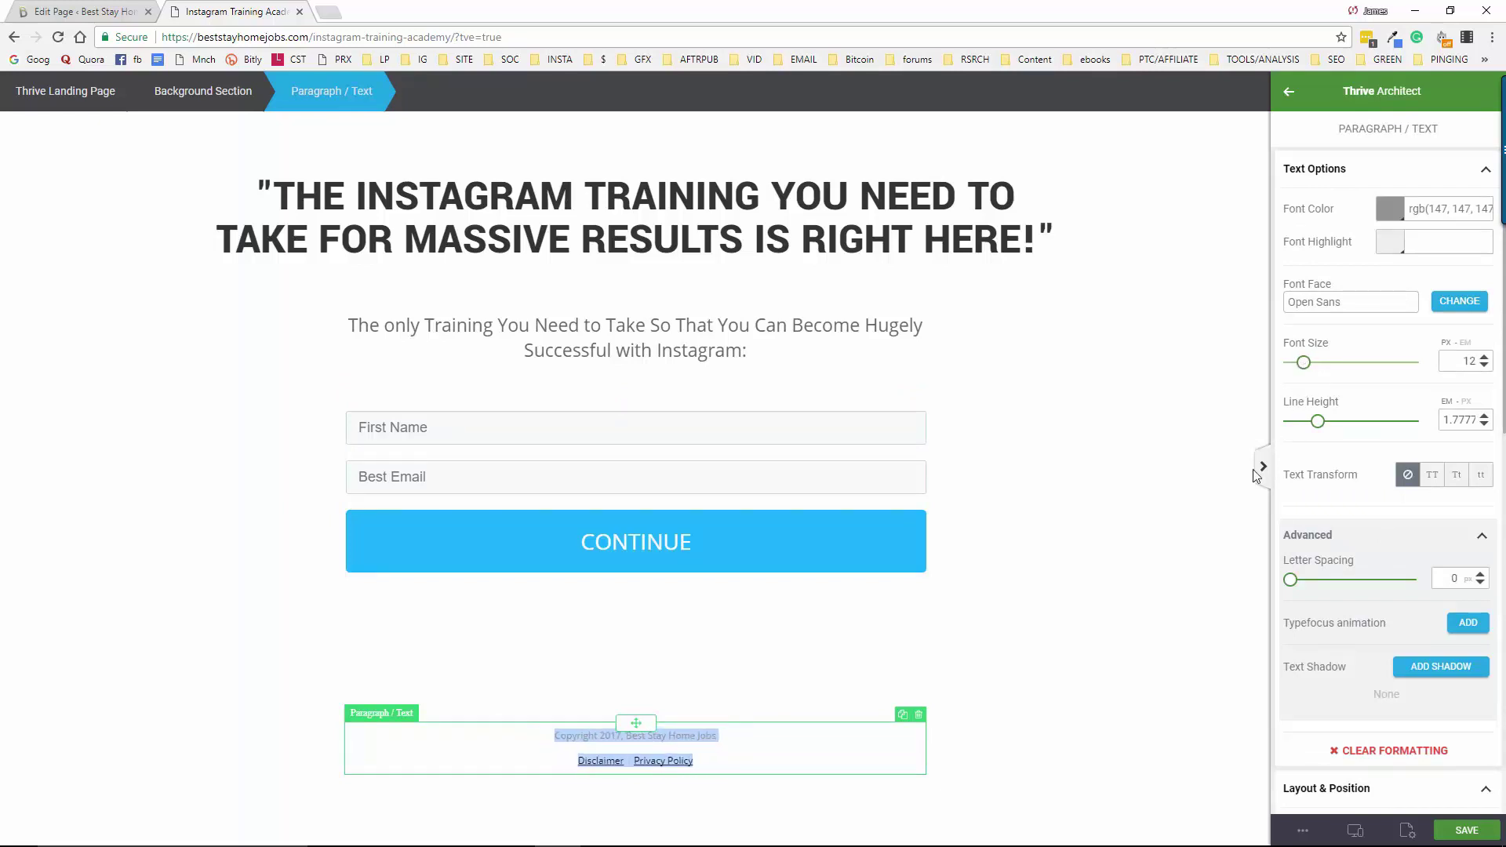
Darken the footer's copyright line to near black
click(556, 736)
drag(555, 736, 726, 738)
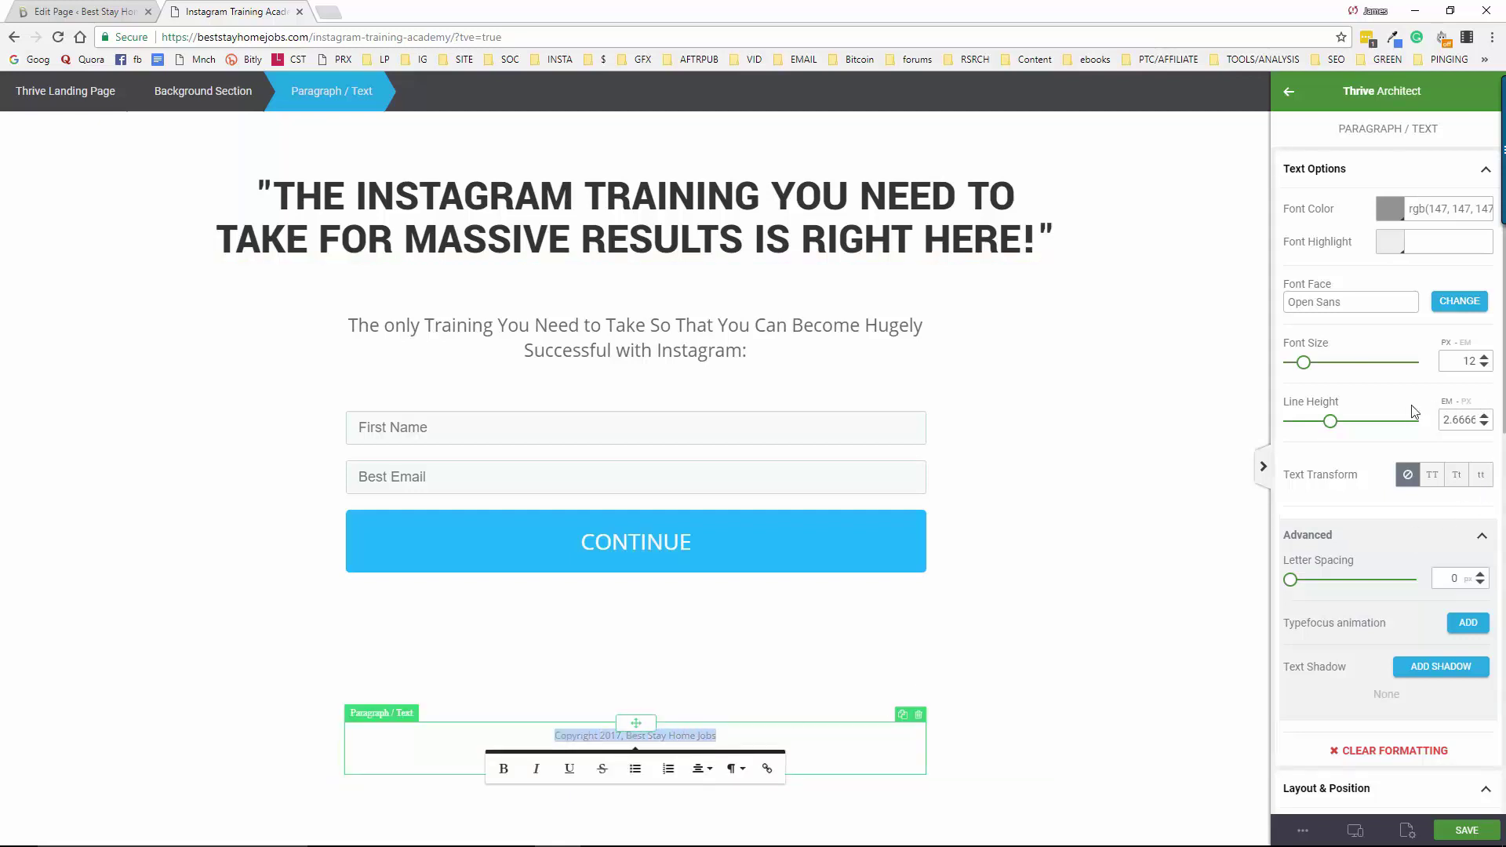
click(1390, 210)
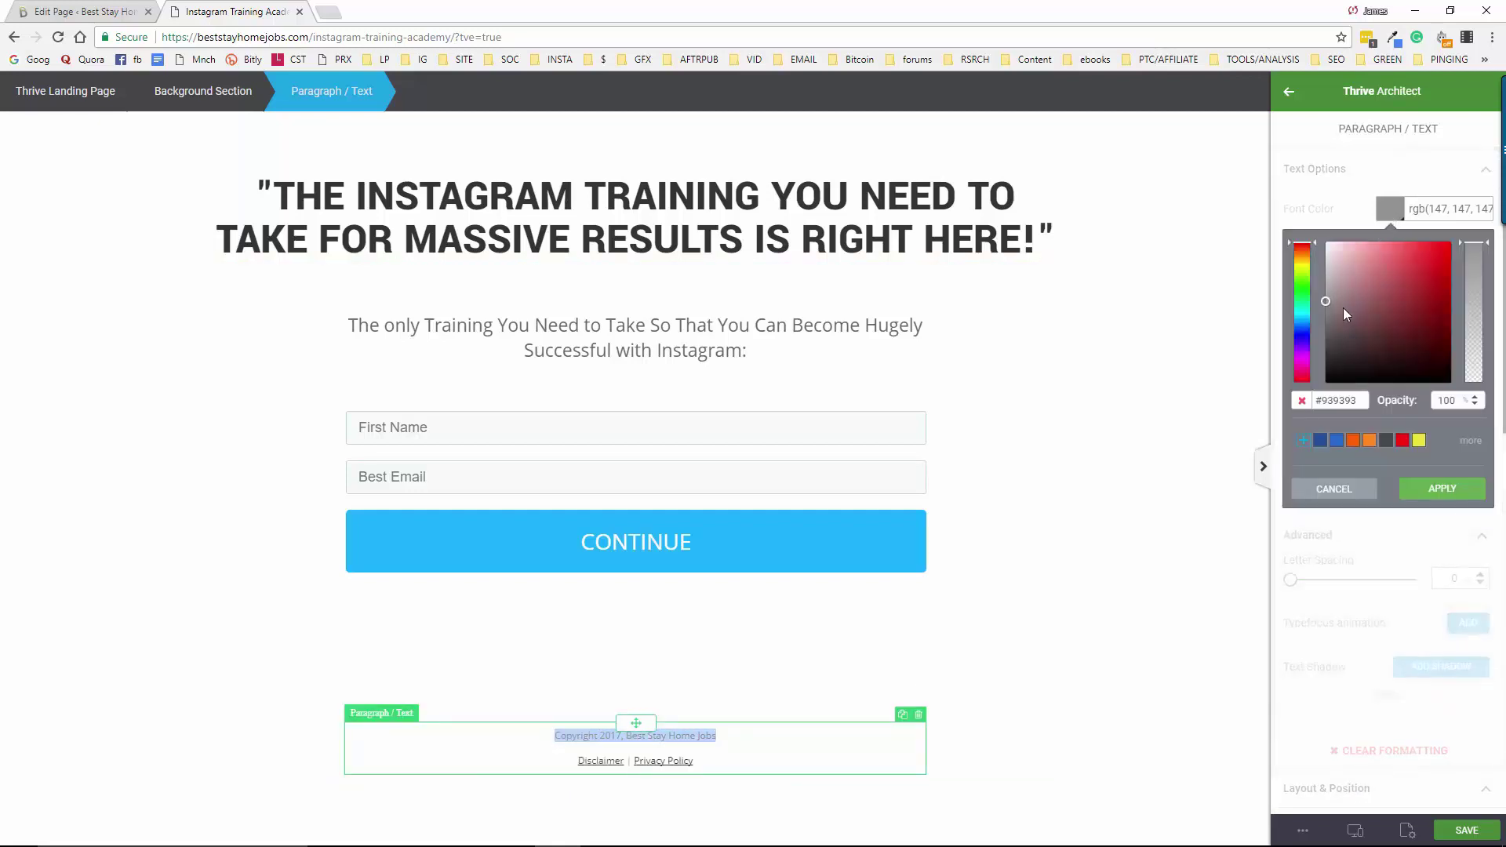
click(1329, 356)
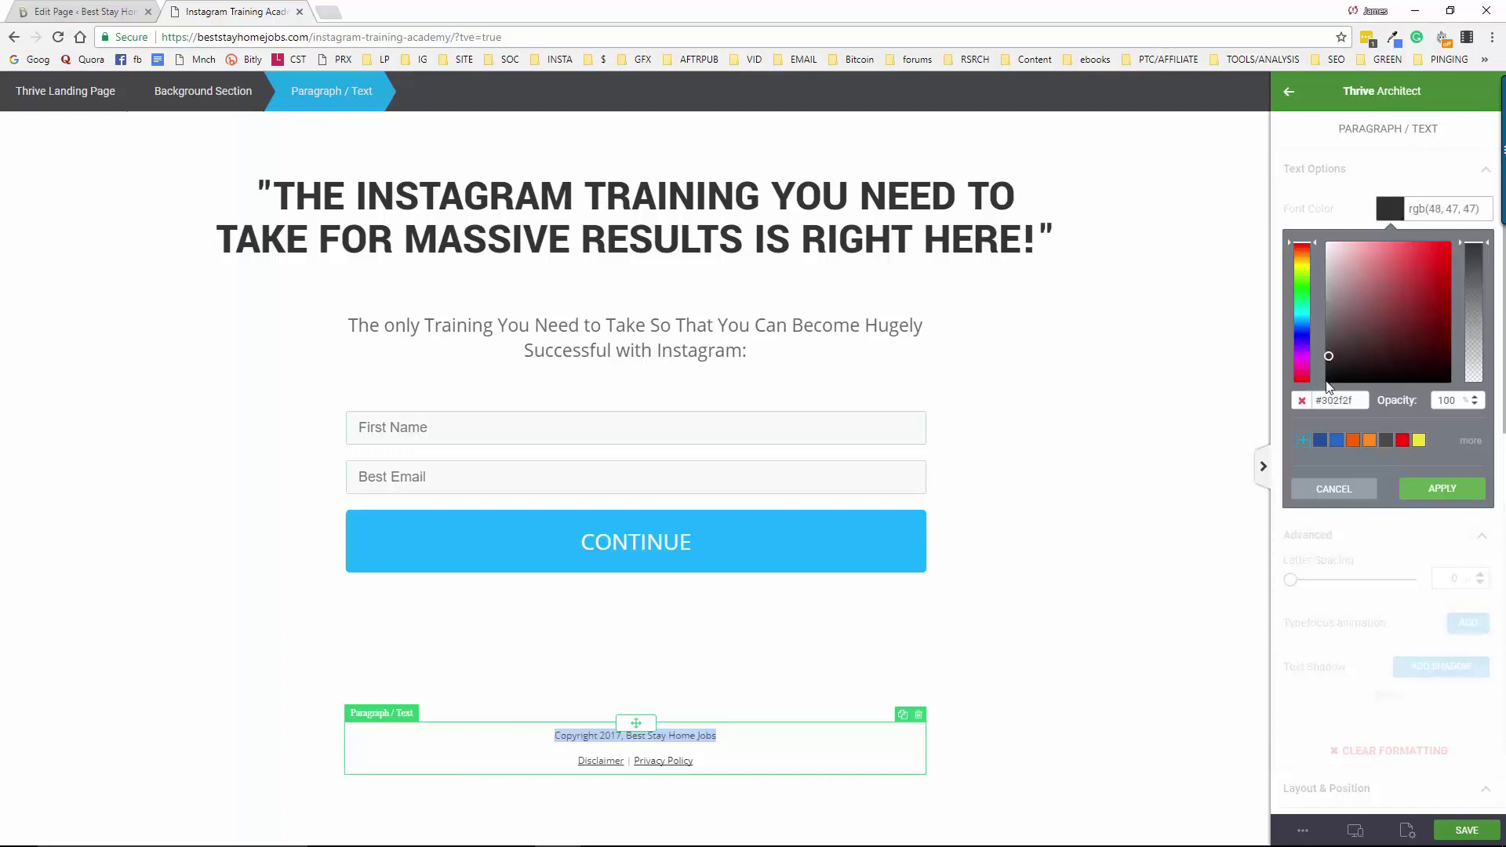
Put the Disclaimer | Privacy Policy links on their own line below the copyright
click(563, 738)
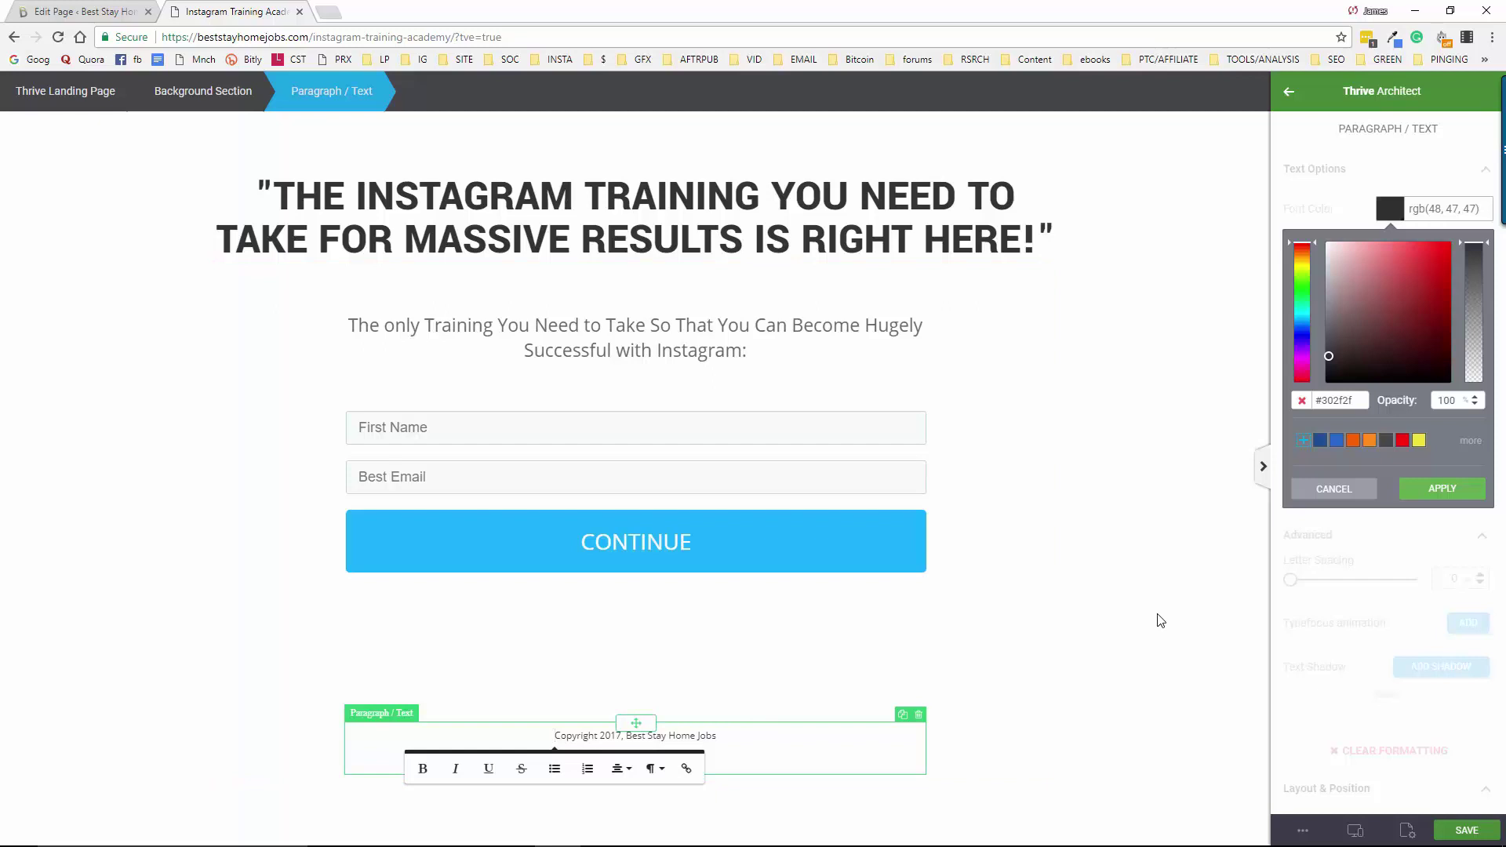
key(Return)
key(Return)
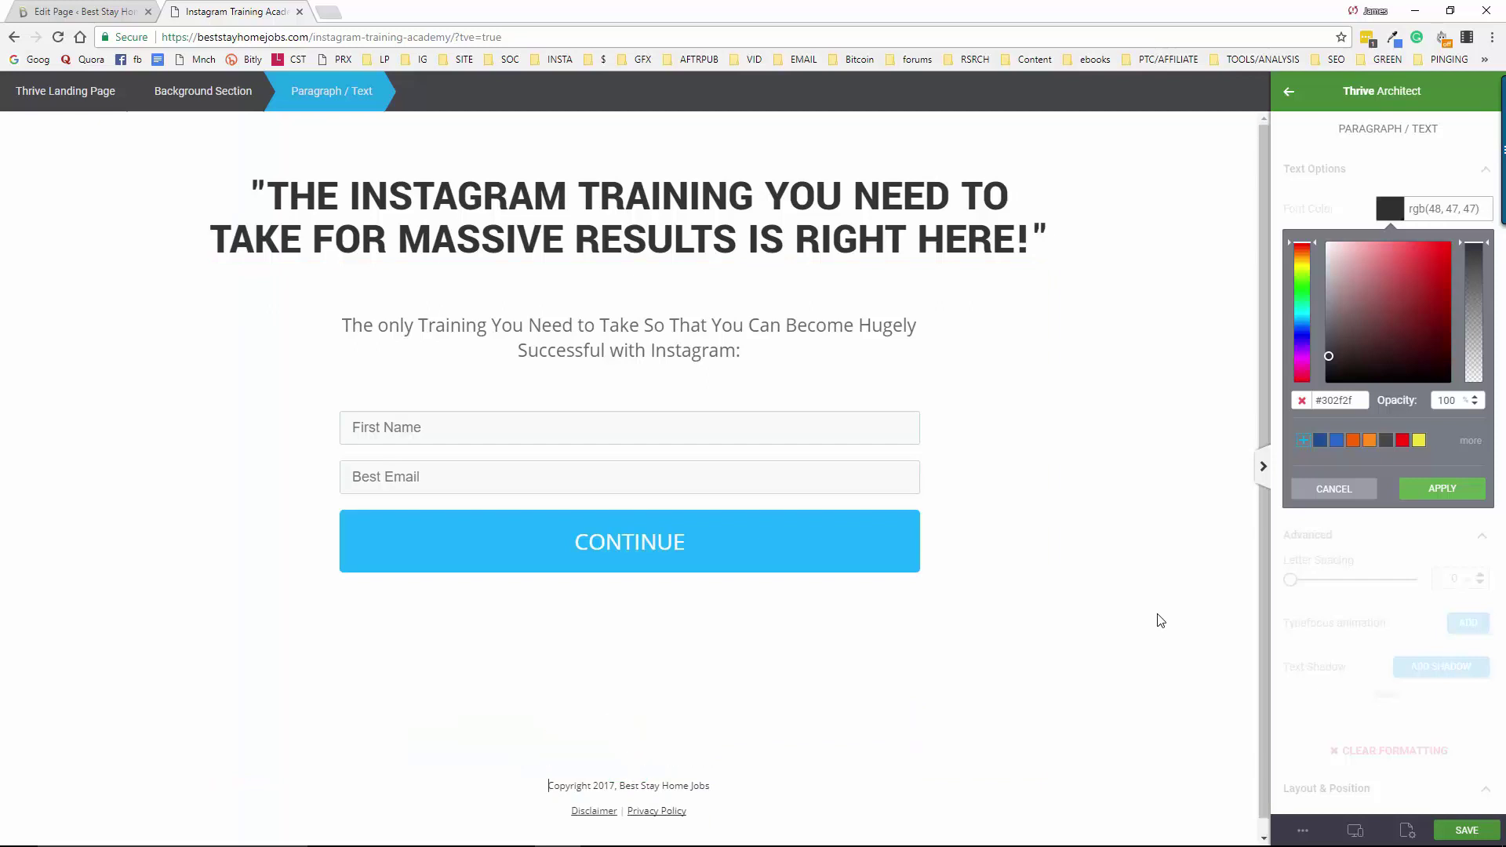
key(Return)
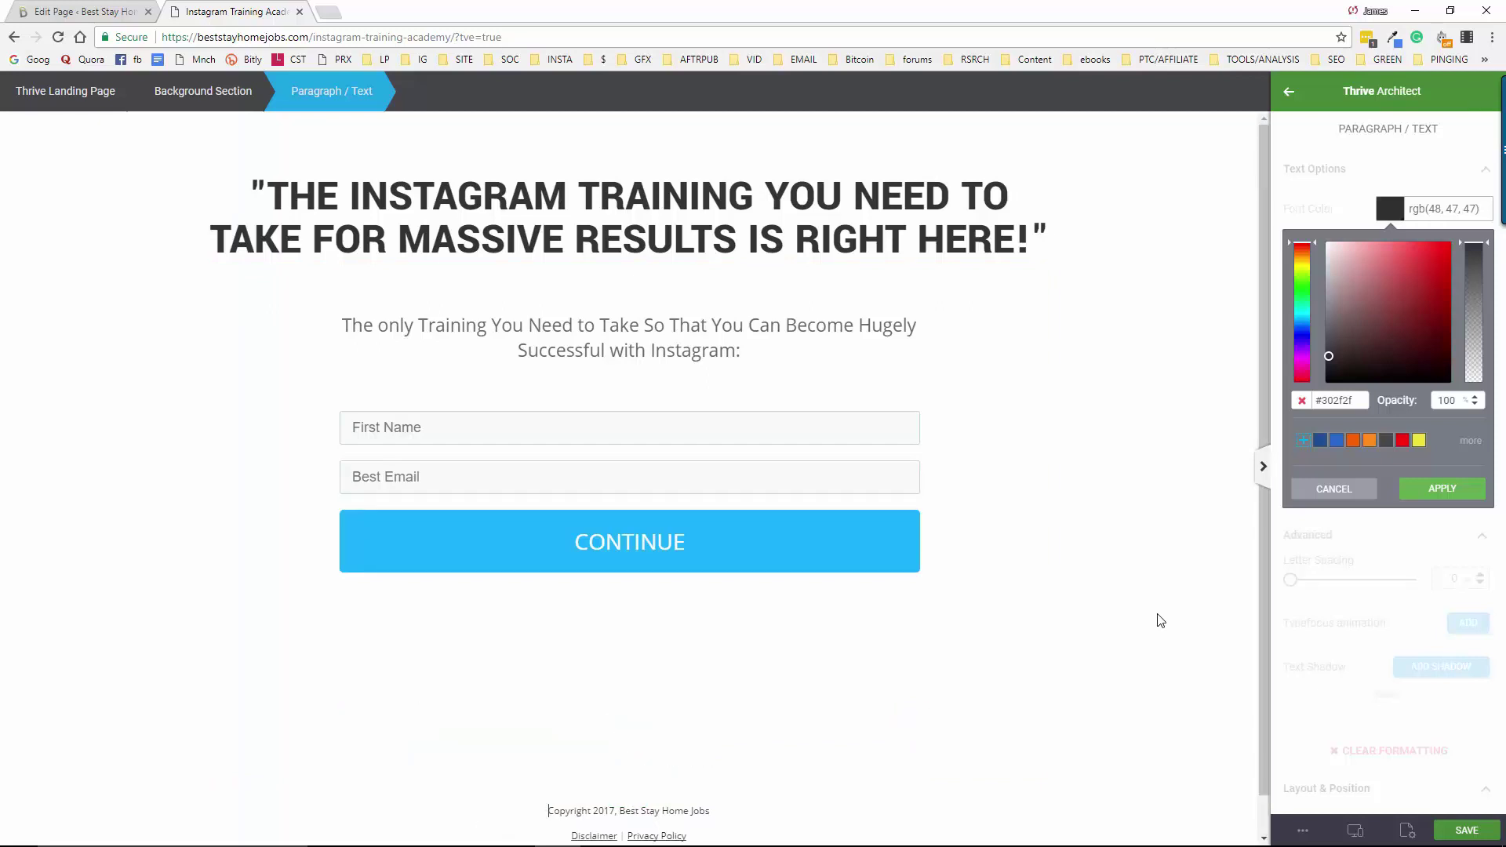
key(End)
key(Delete)
key(Return)
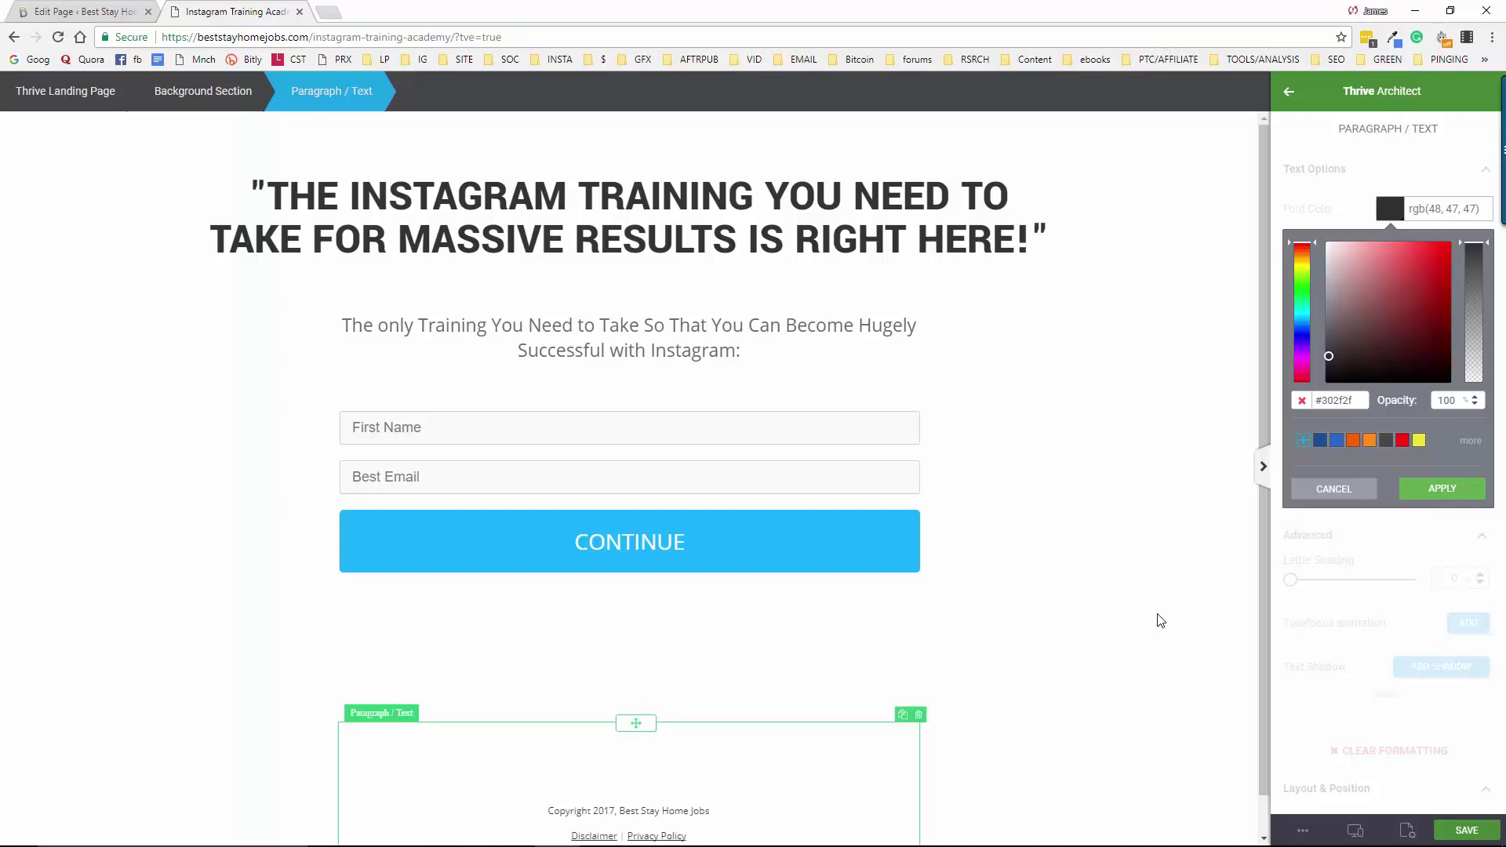
key(Delete)
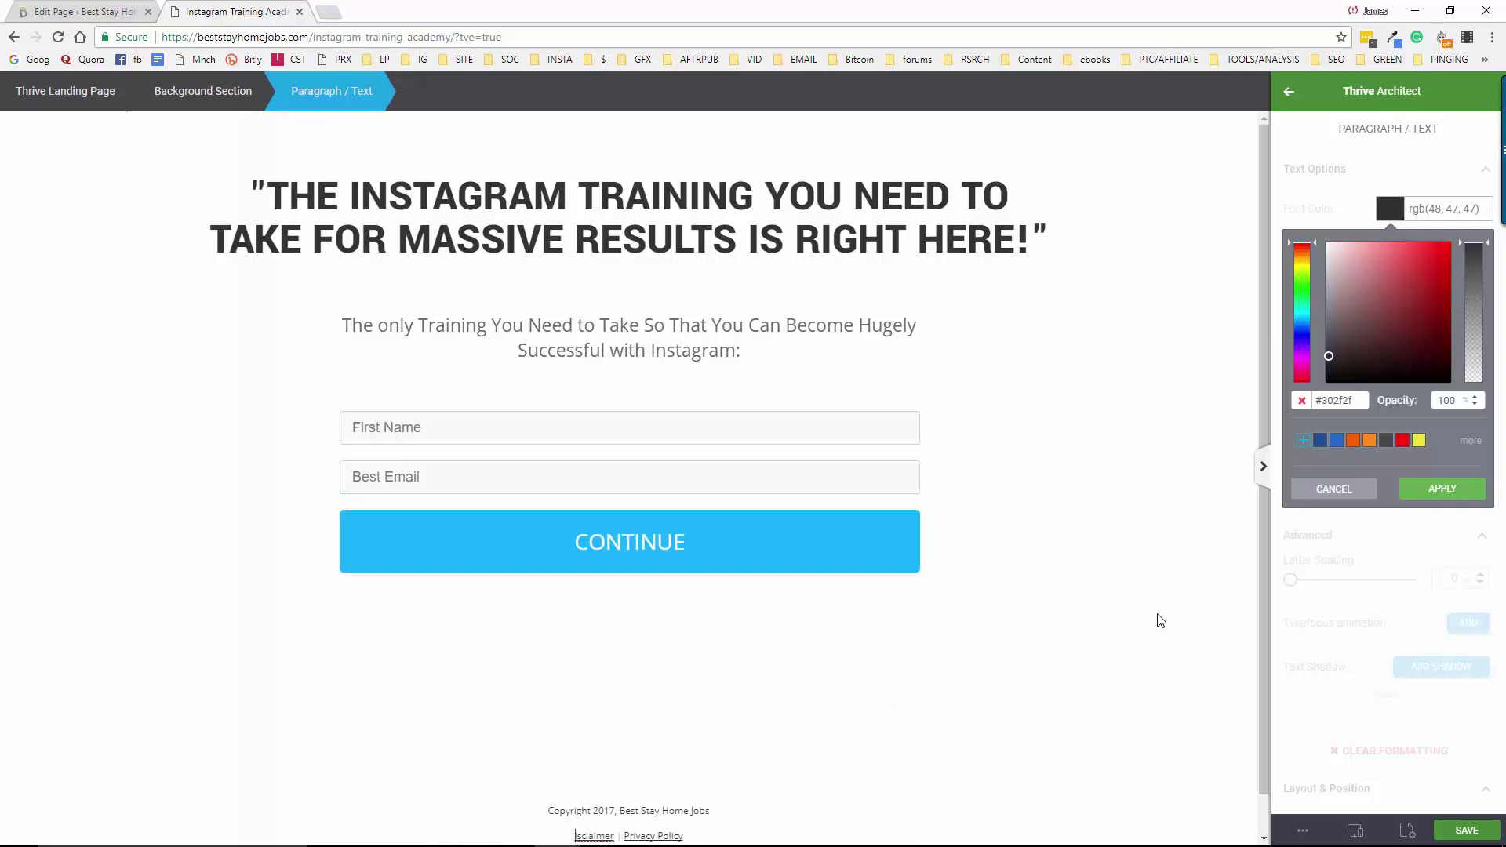
text(D)
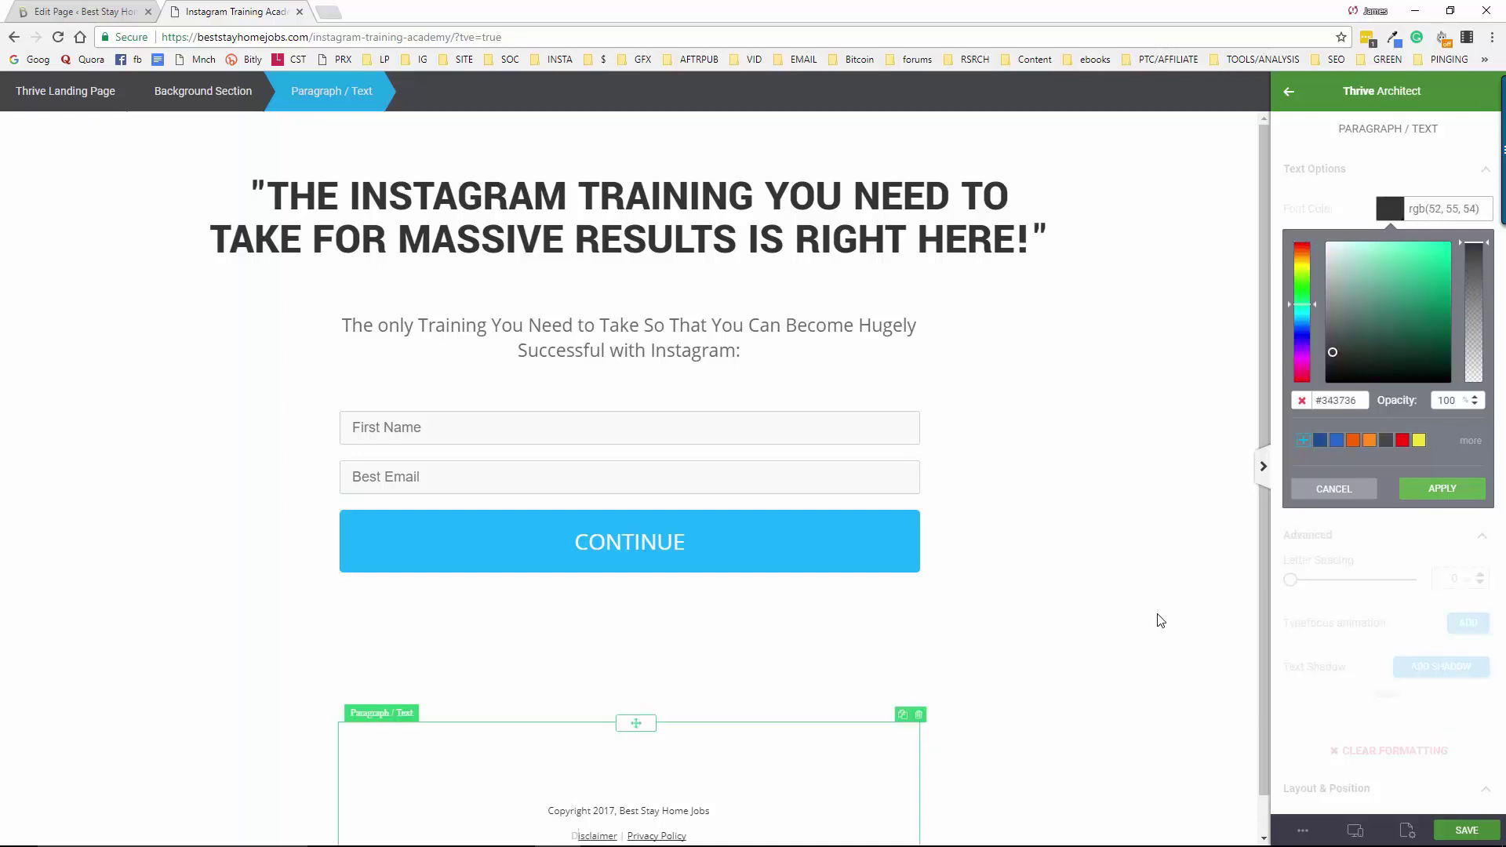
key(Delete)
text(D)
key(ctrl+z)
key(ctrl+z)
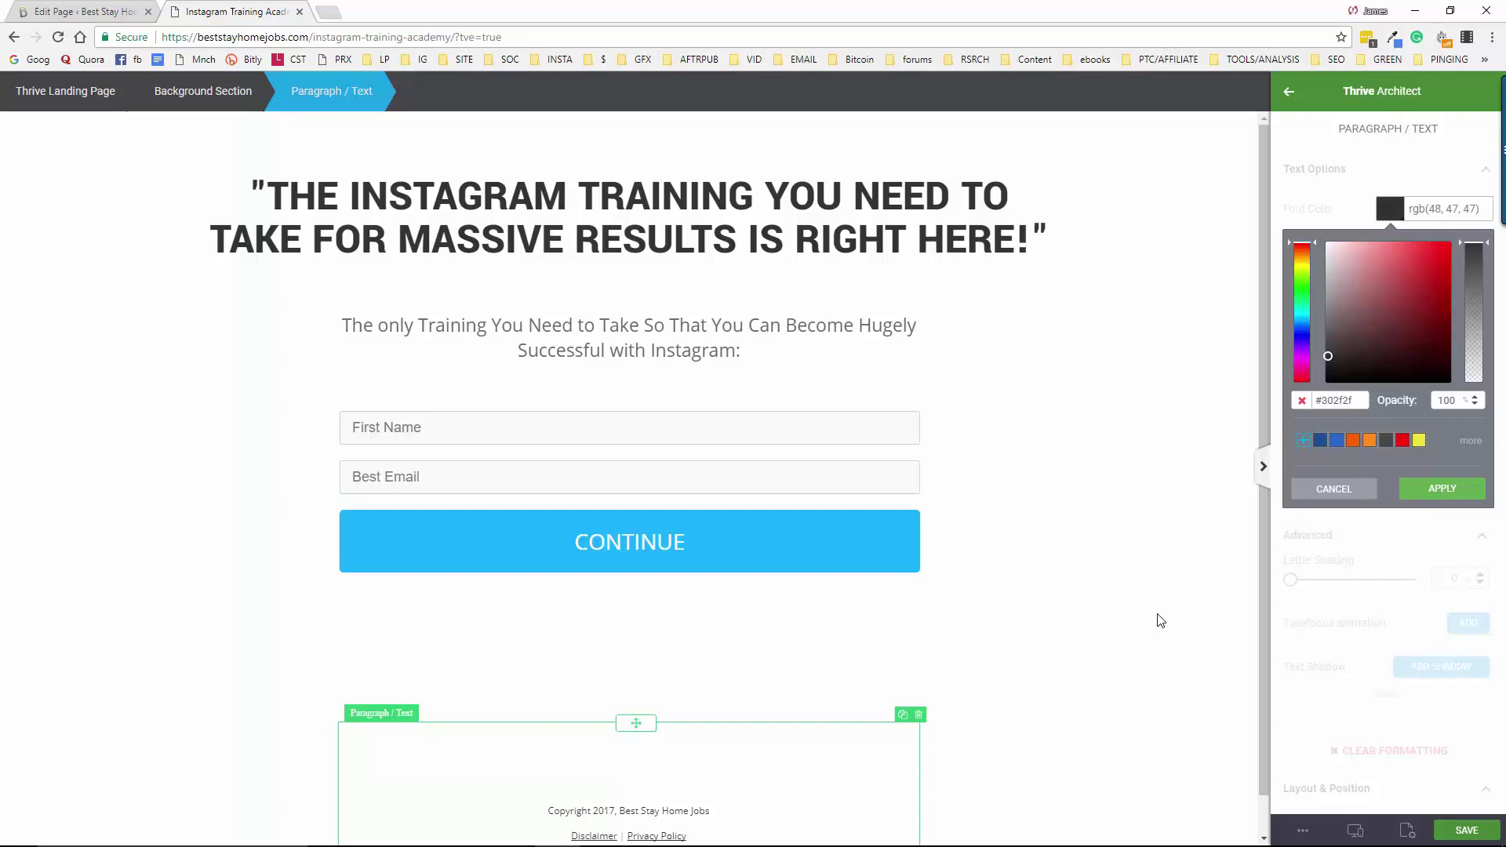
key(BackSpace)
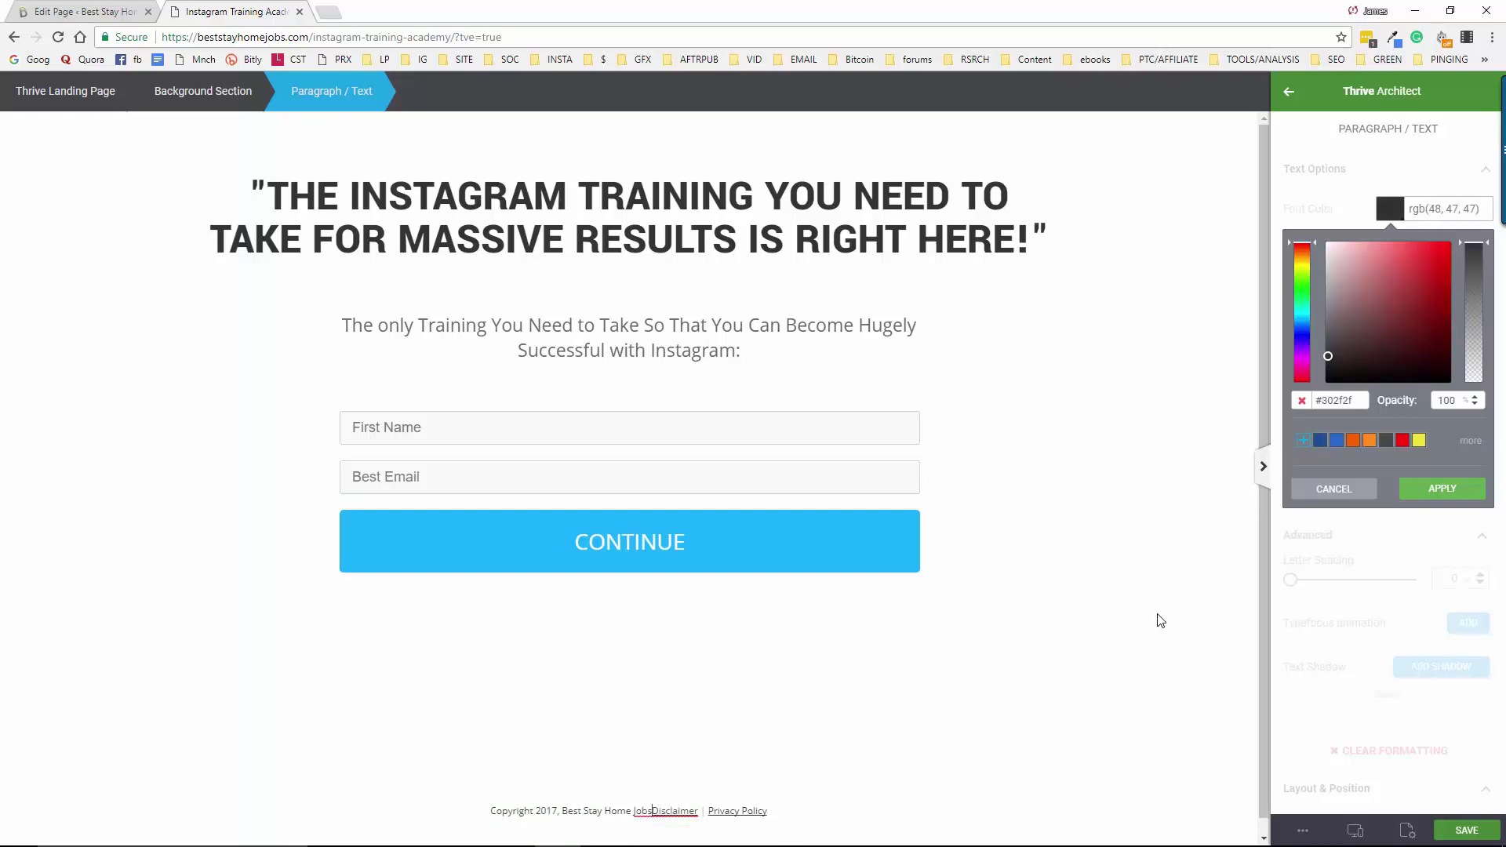
key(Return)
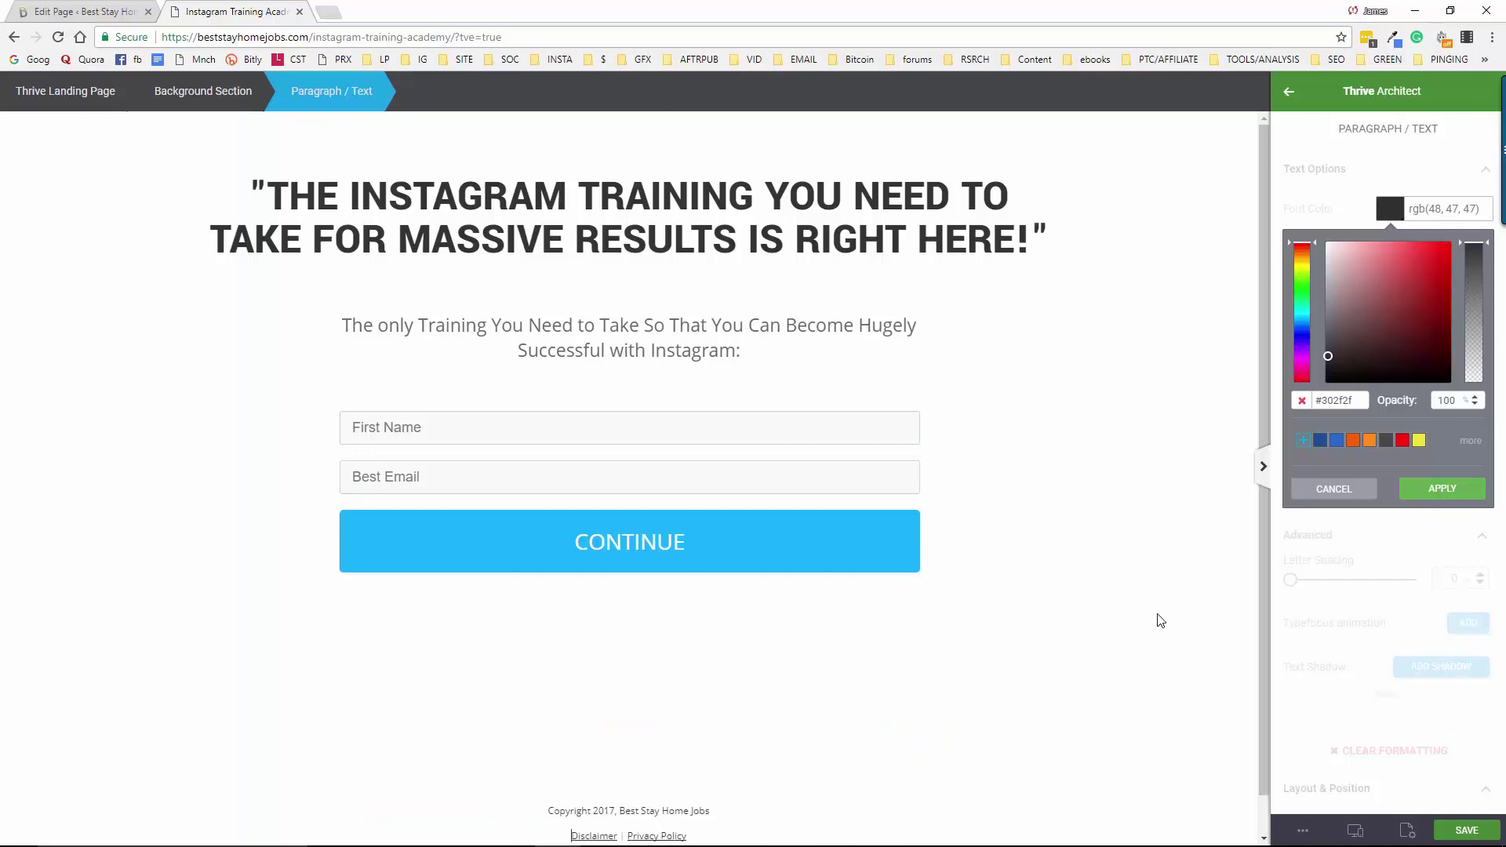
Save the page and apply the font colour
click(1448, 825)
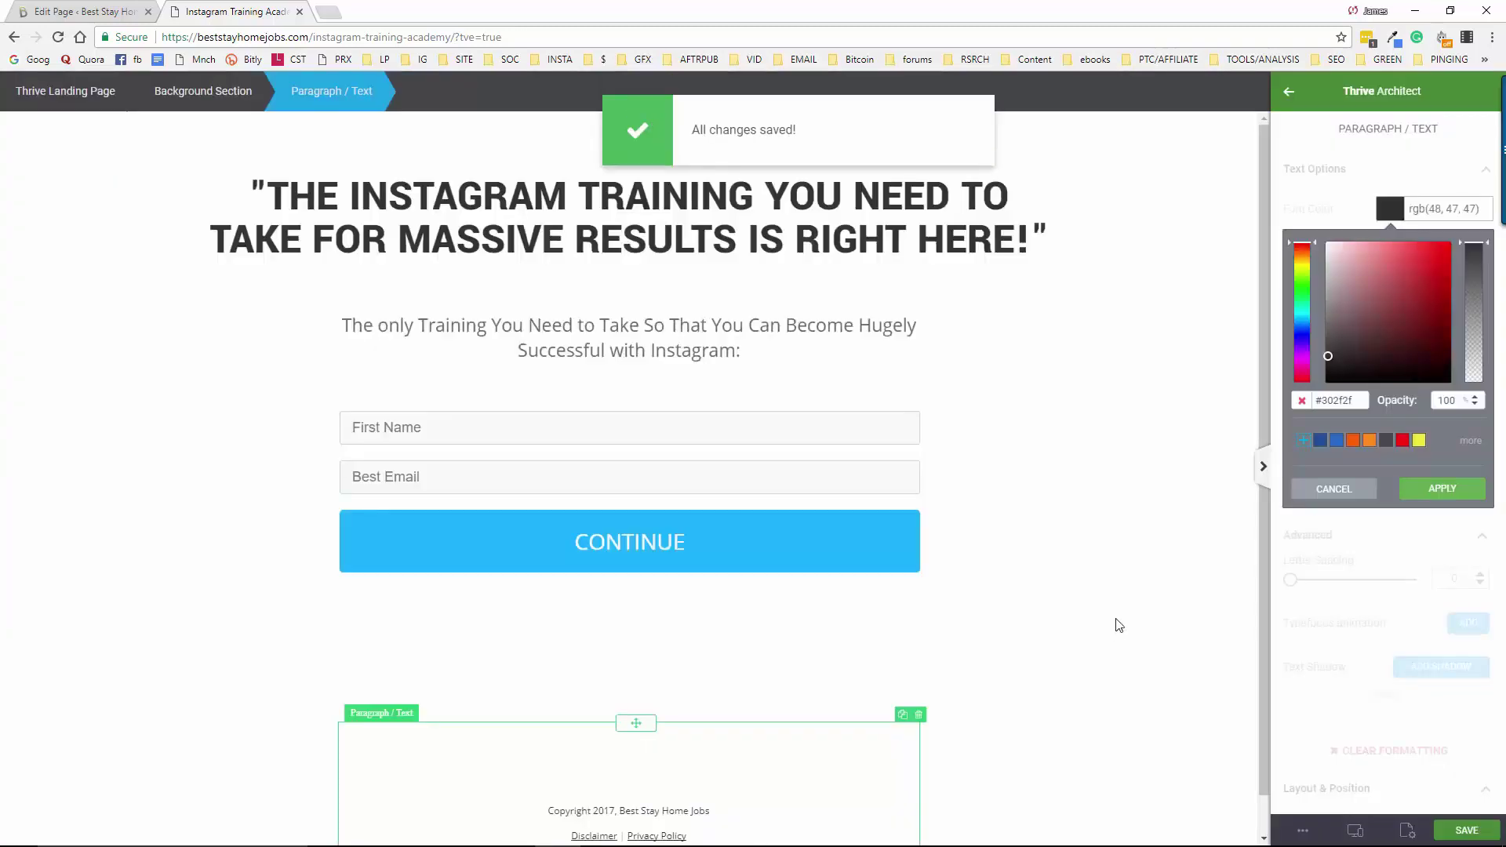
click(1458, 494)
scroll(922, 722, down, 1)
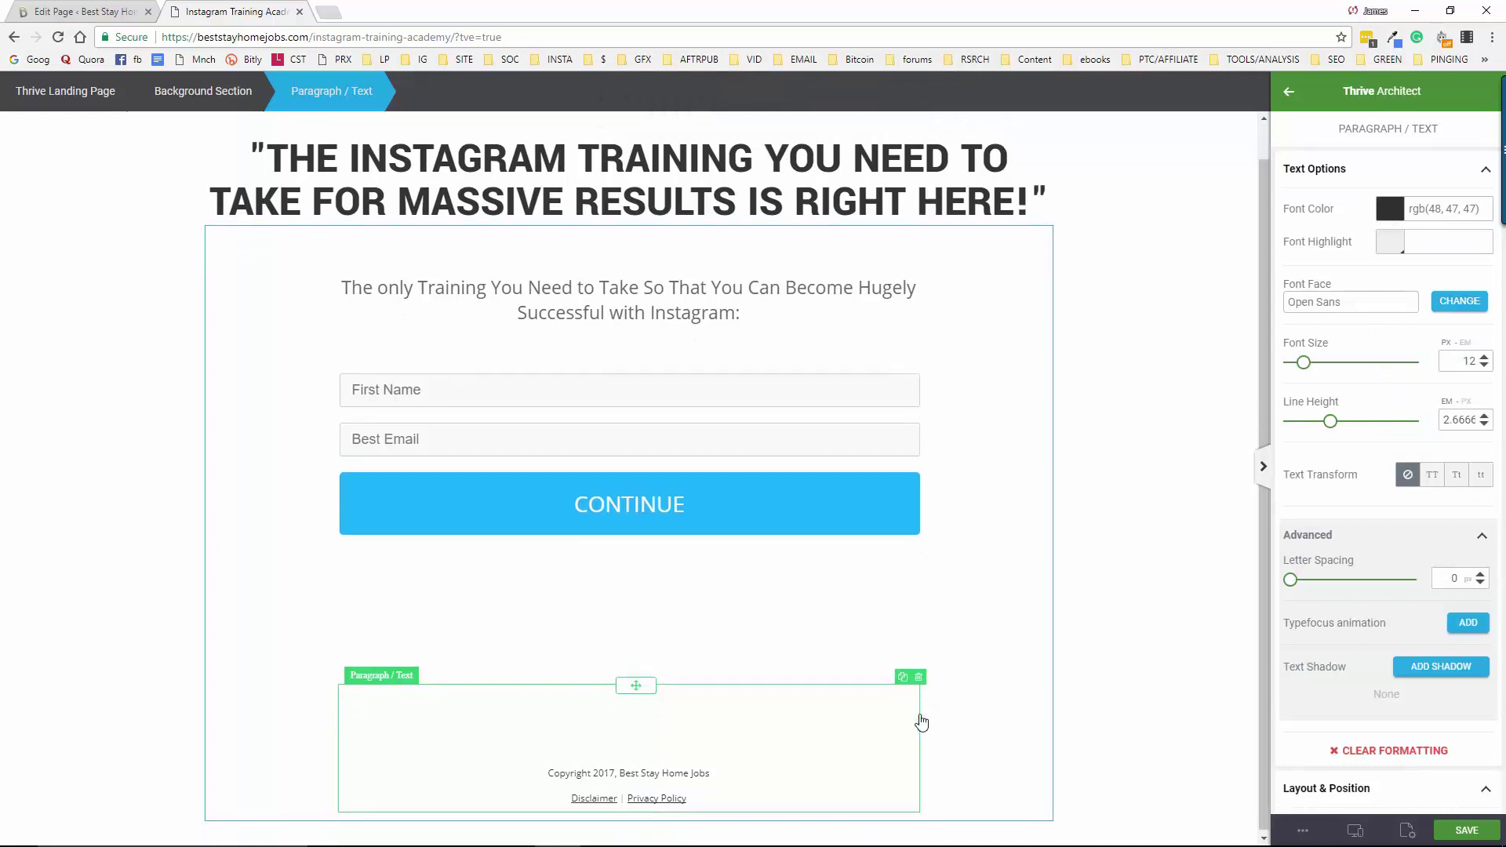
scroll(926, 722, up, 1)
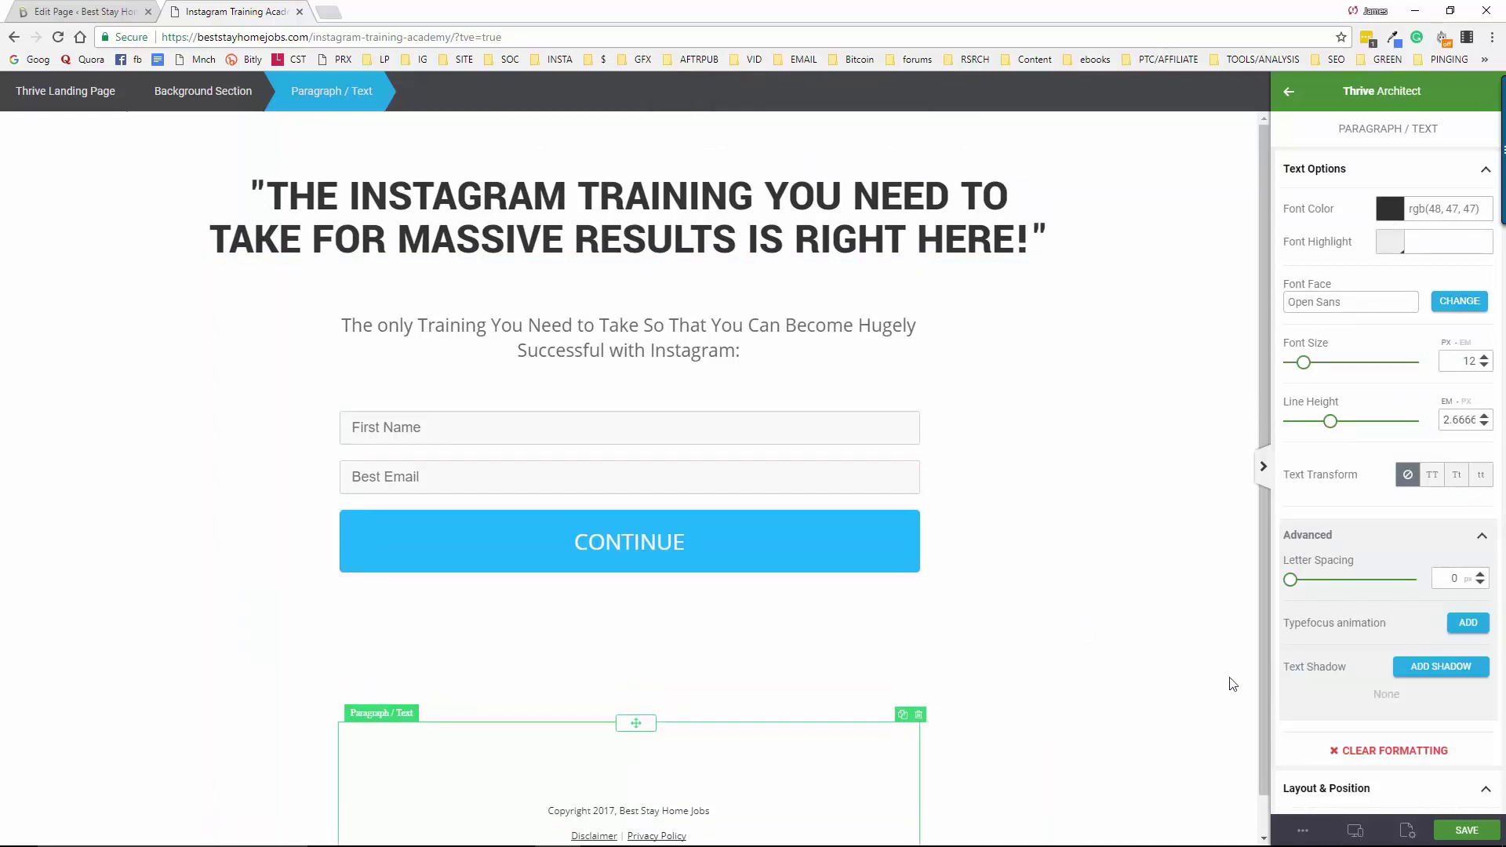
From a page preview, submit name TESTING with a test Gmail address, then close AWeber's error tab
click(1304, 833)
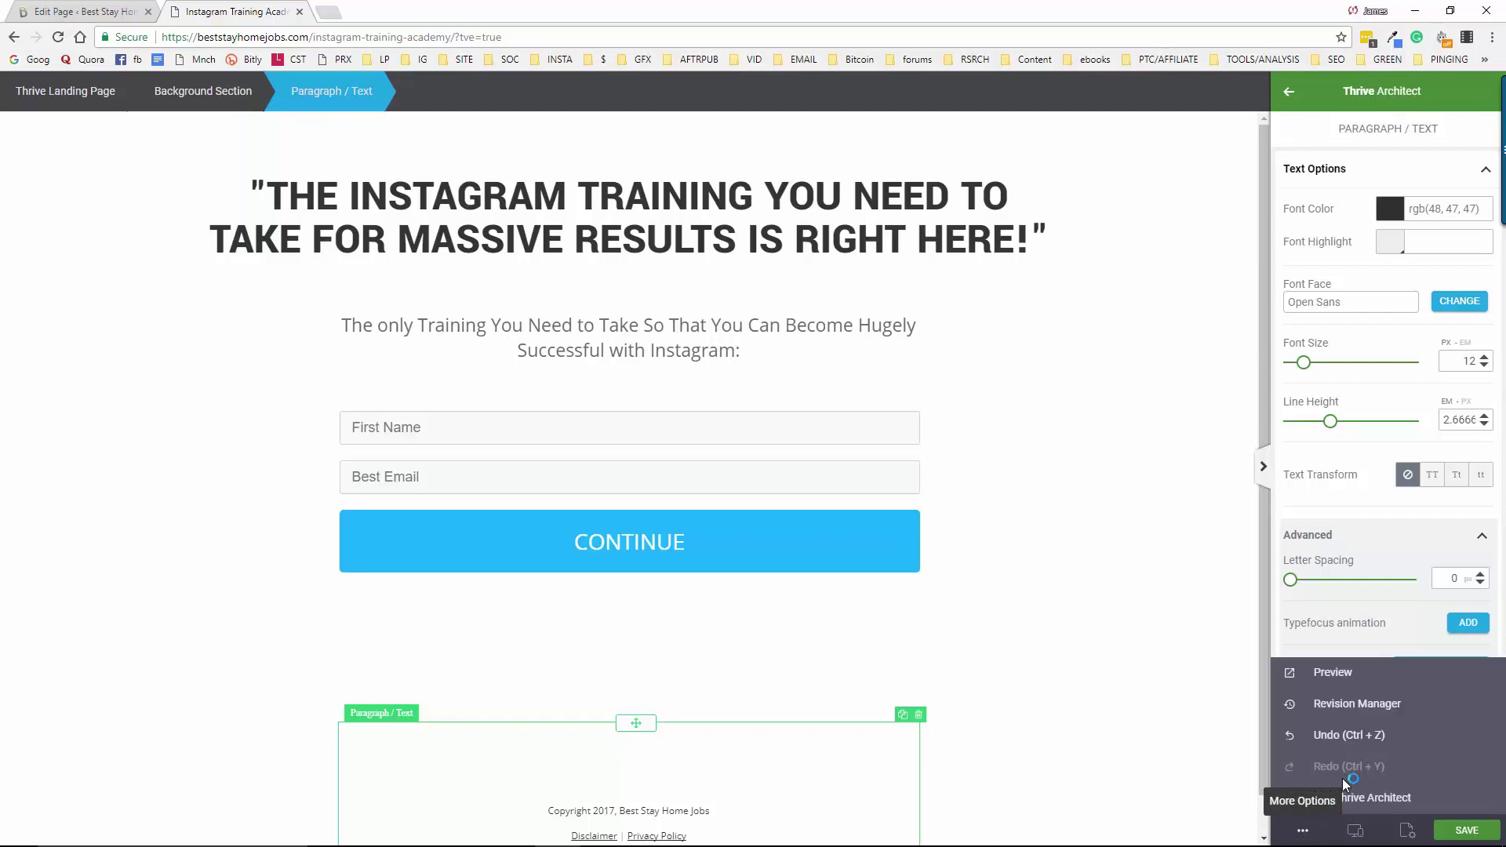
click(1326, 673)
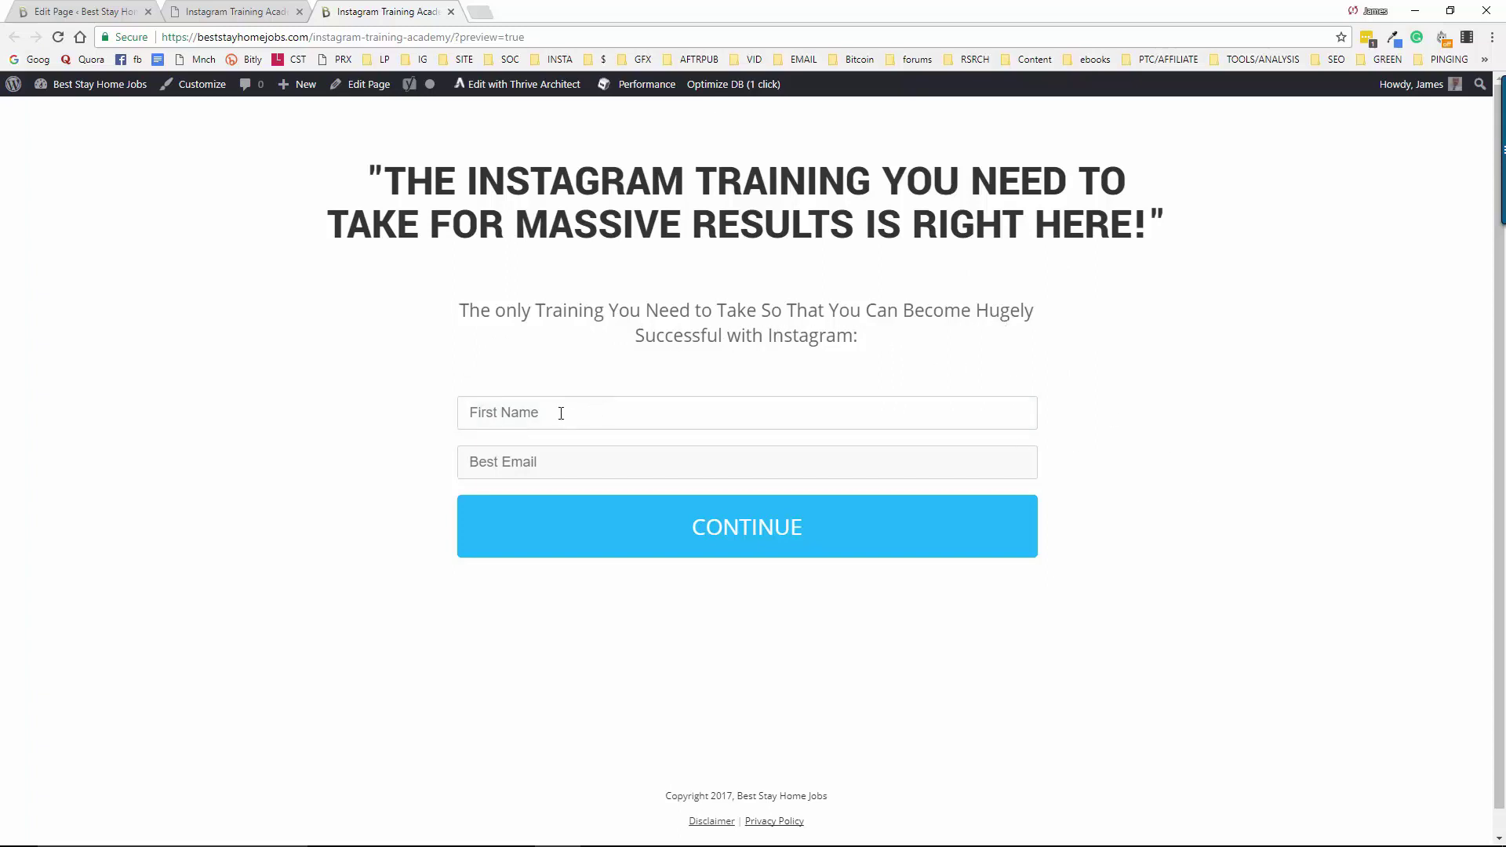
text(TESTING)
key(Tab)
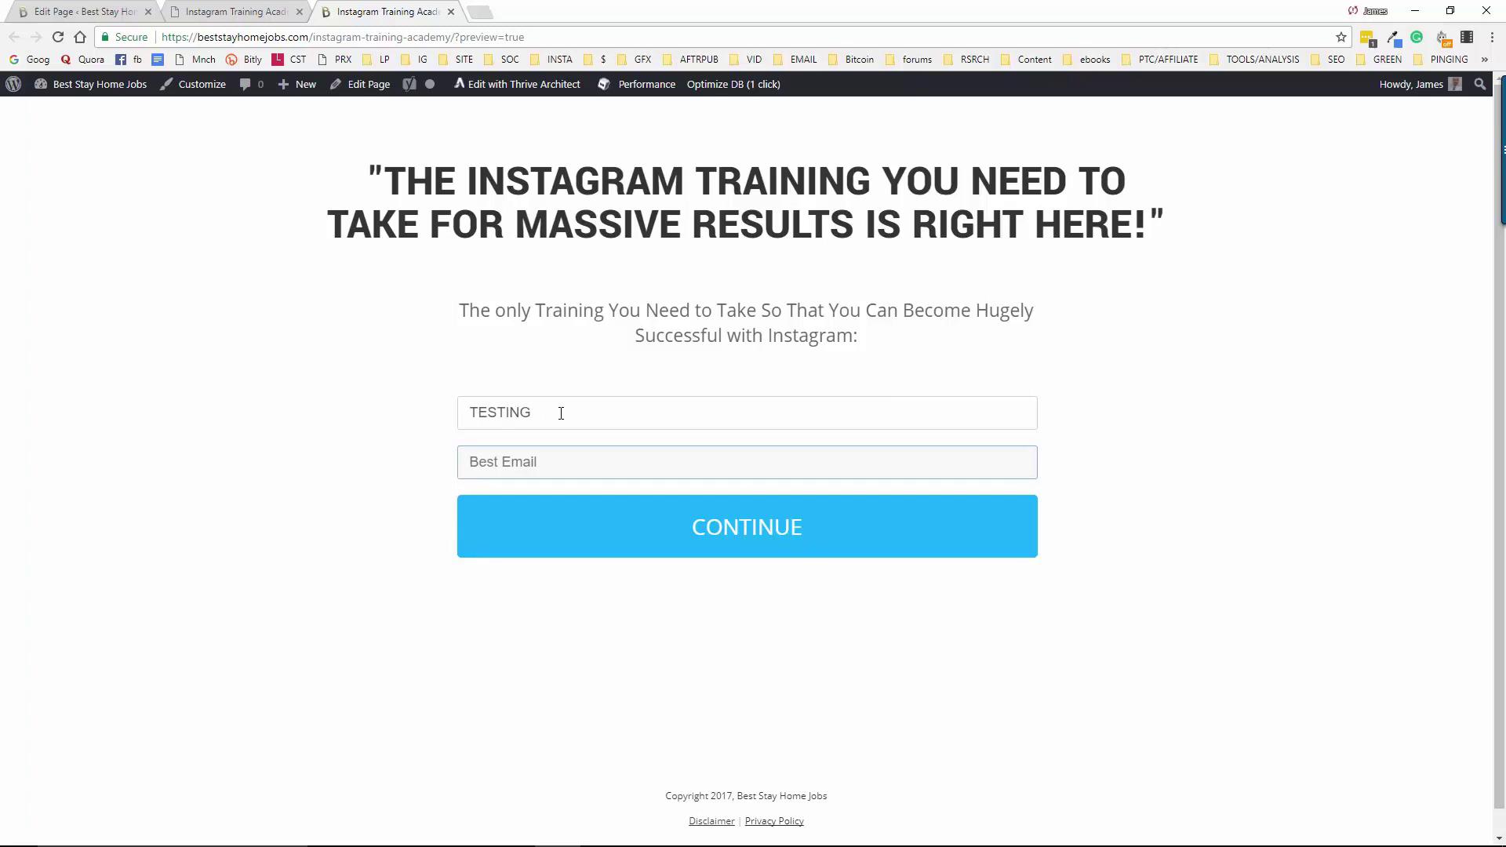
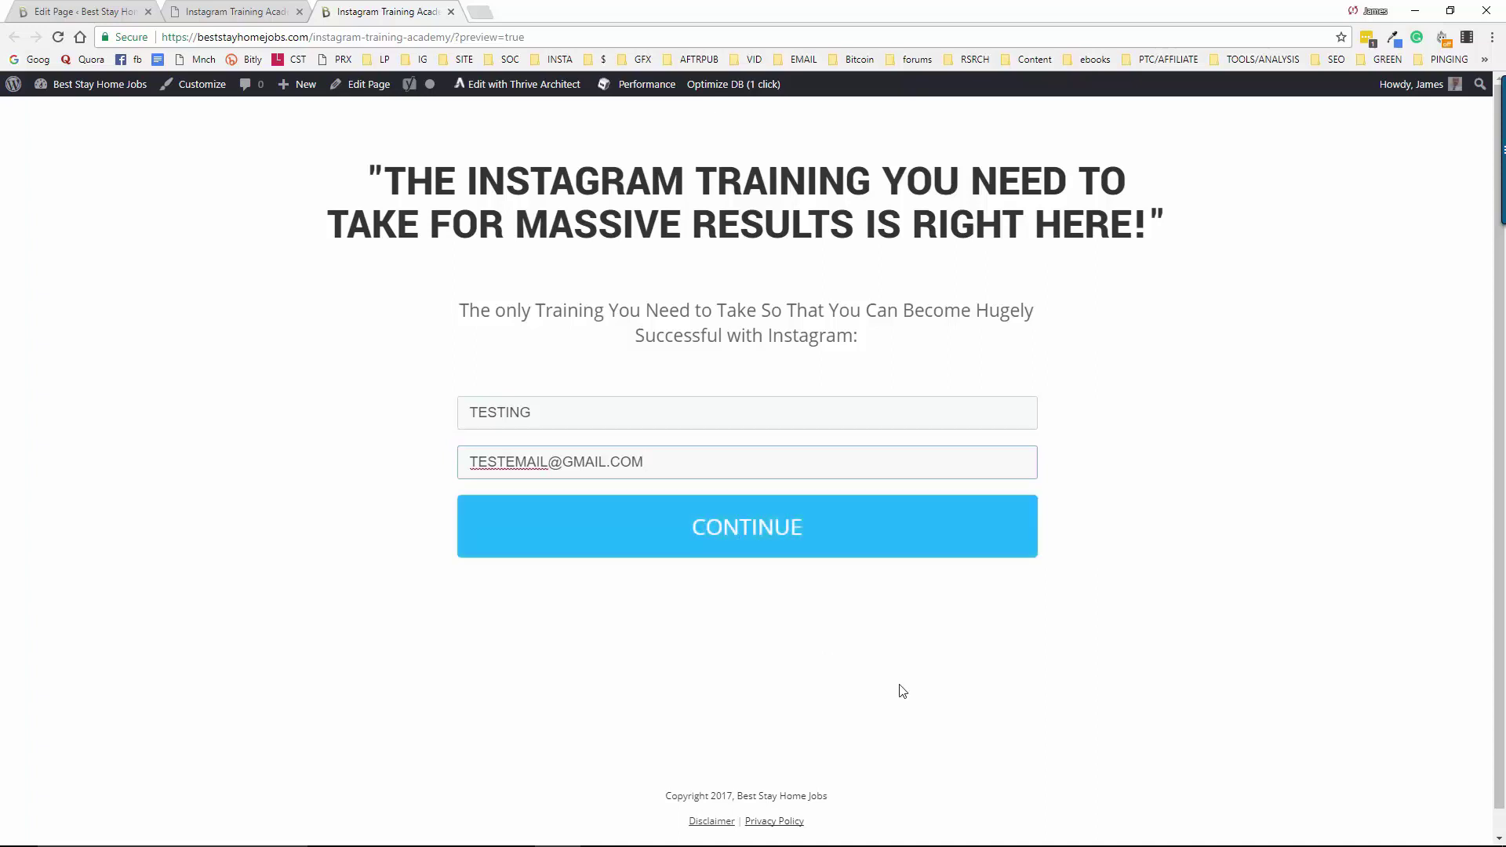
click(761, 531)
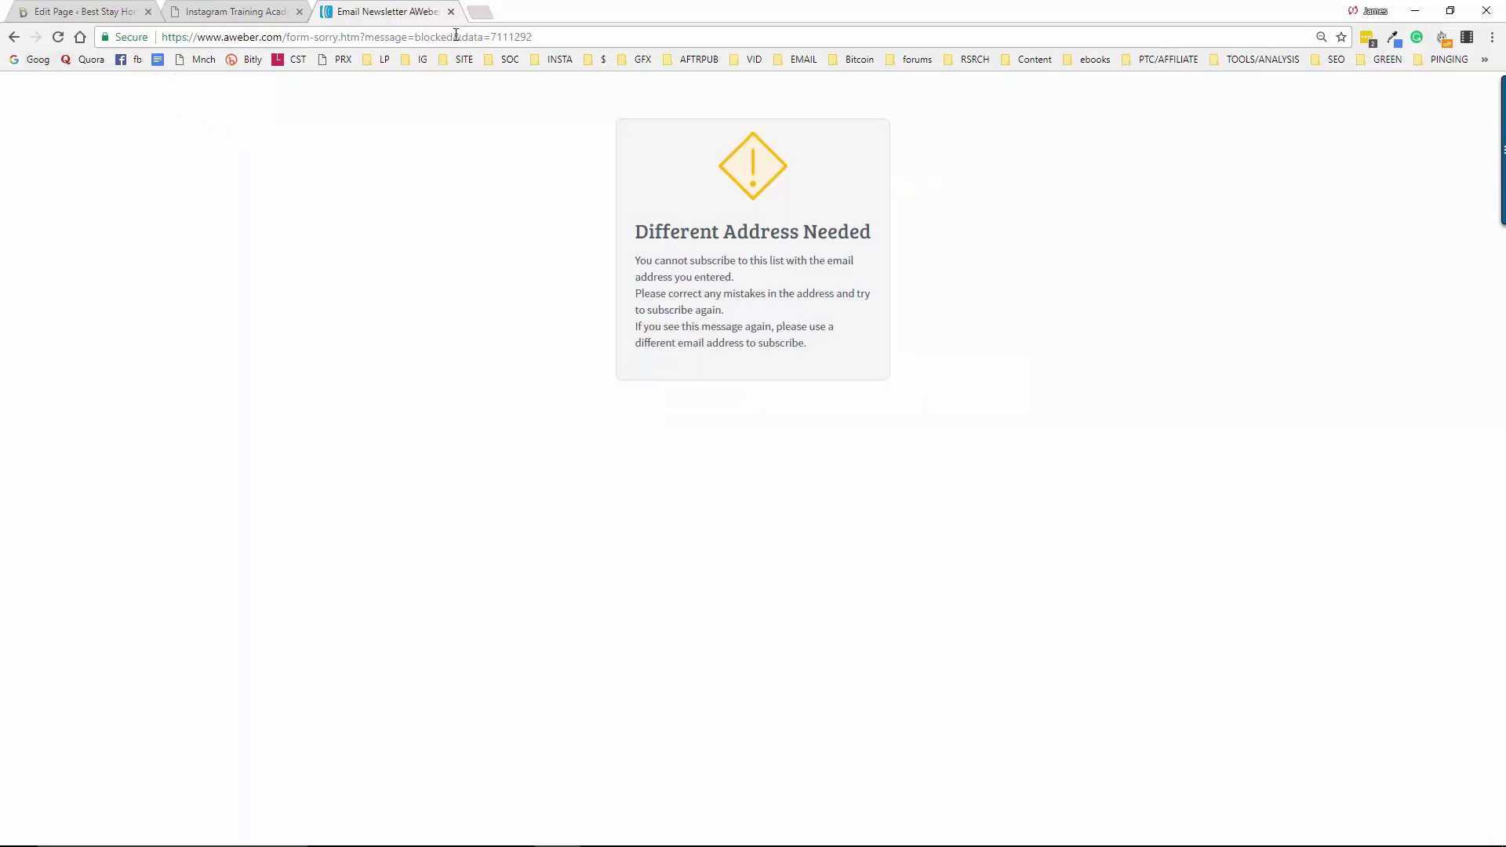
click(451, 12)
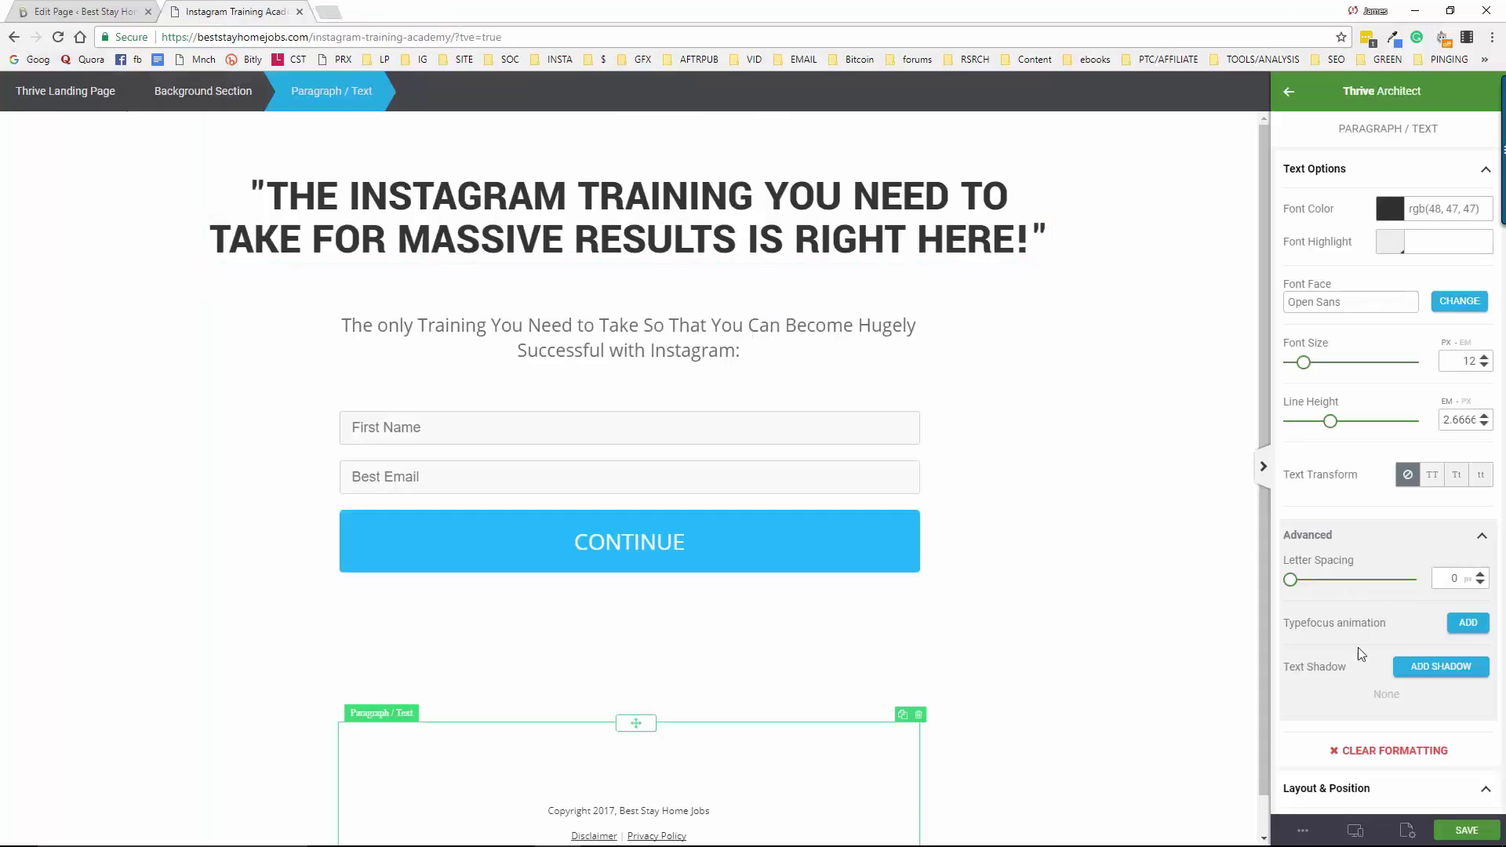
From a fresh preview, submit name 'testingemail' with a different test Gmail address
click(1314, 838)
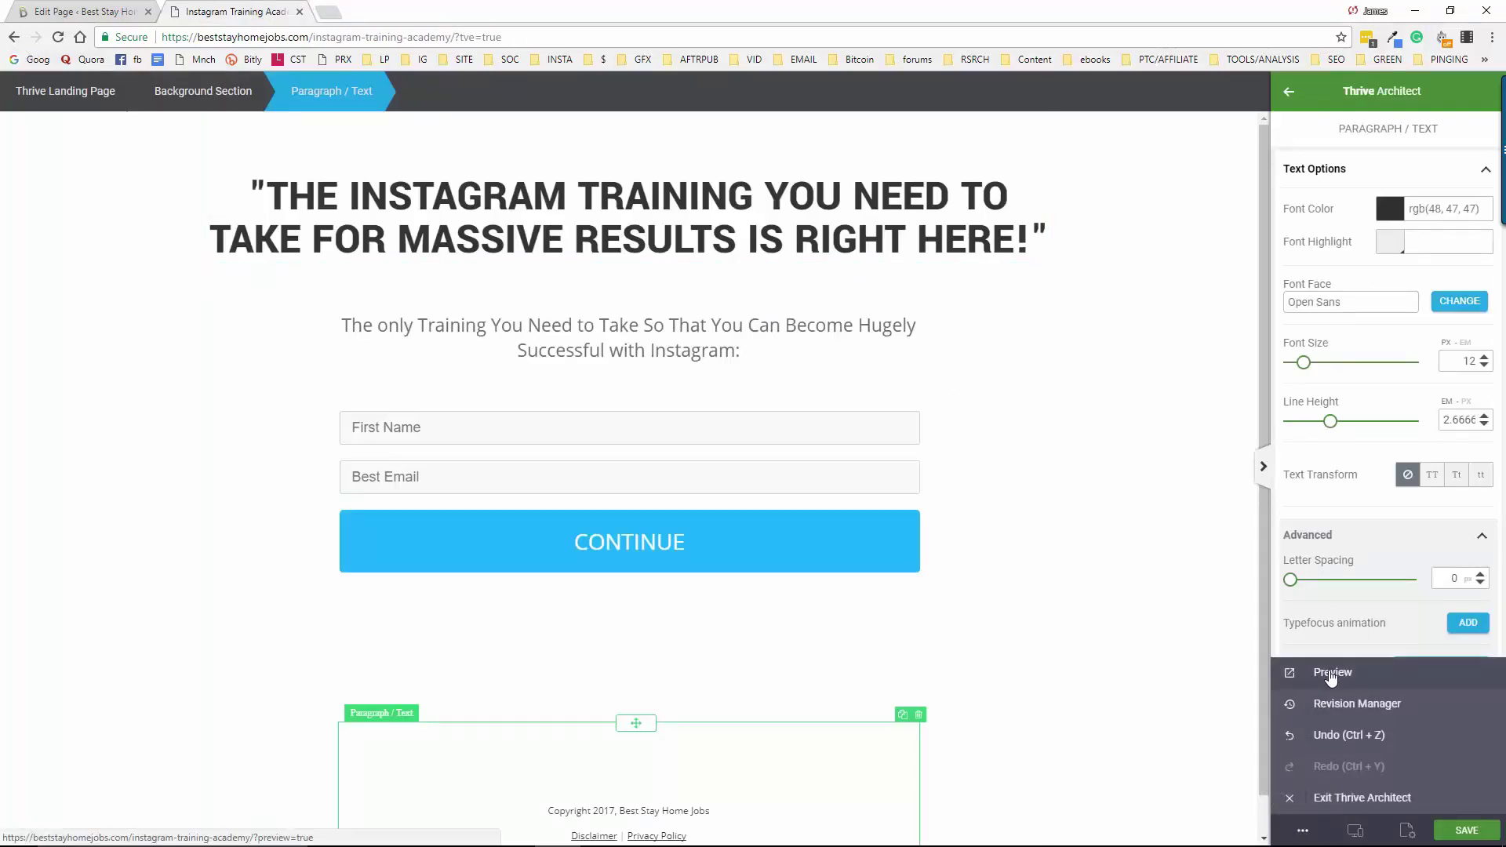
click(1332, 677)
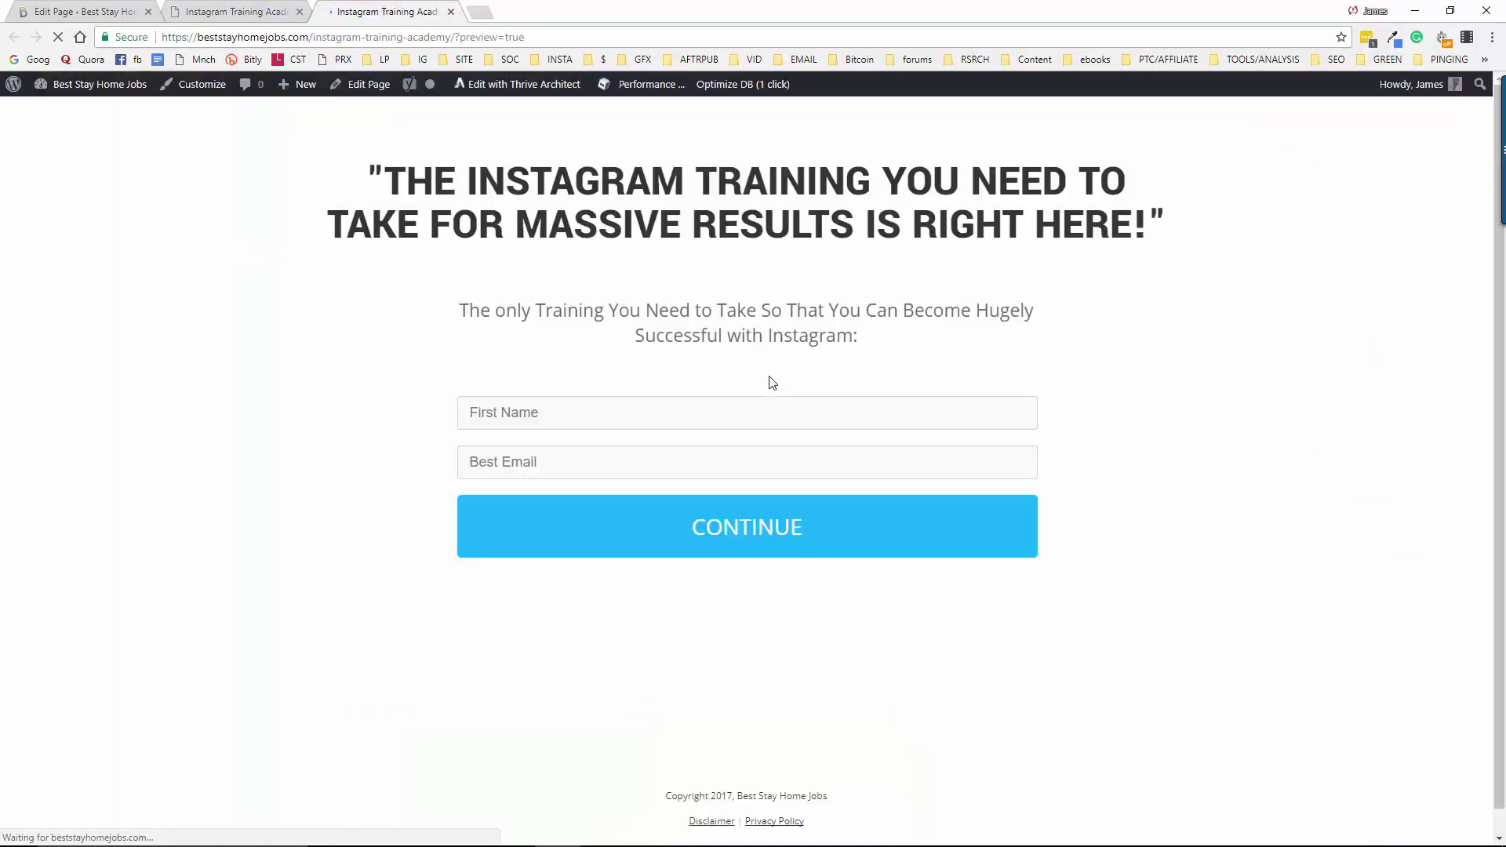
text(te)
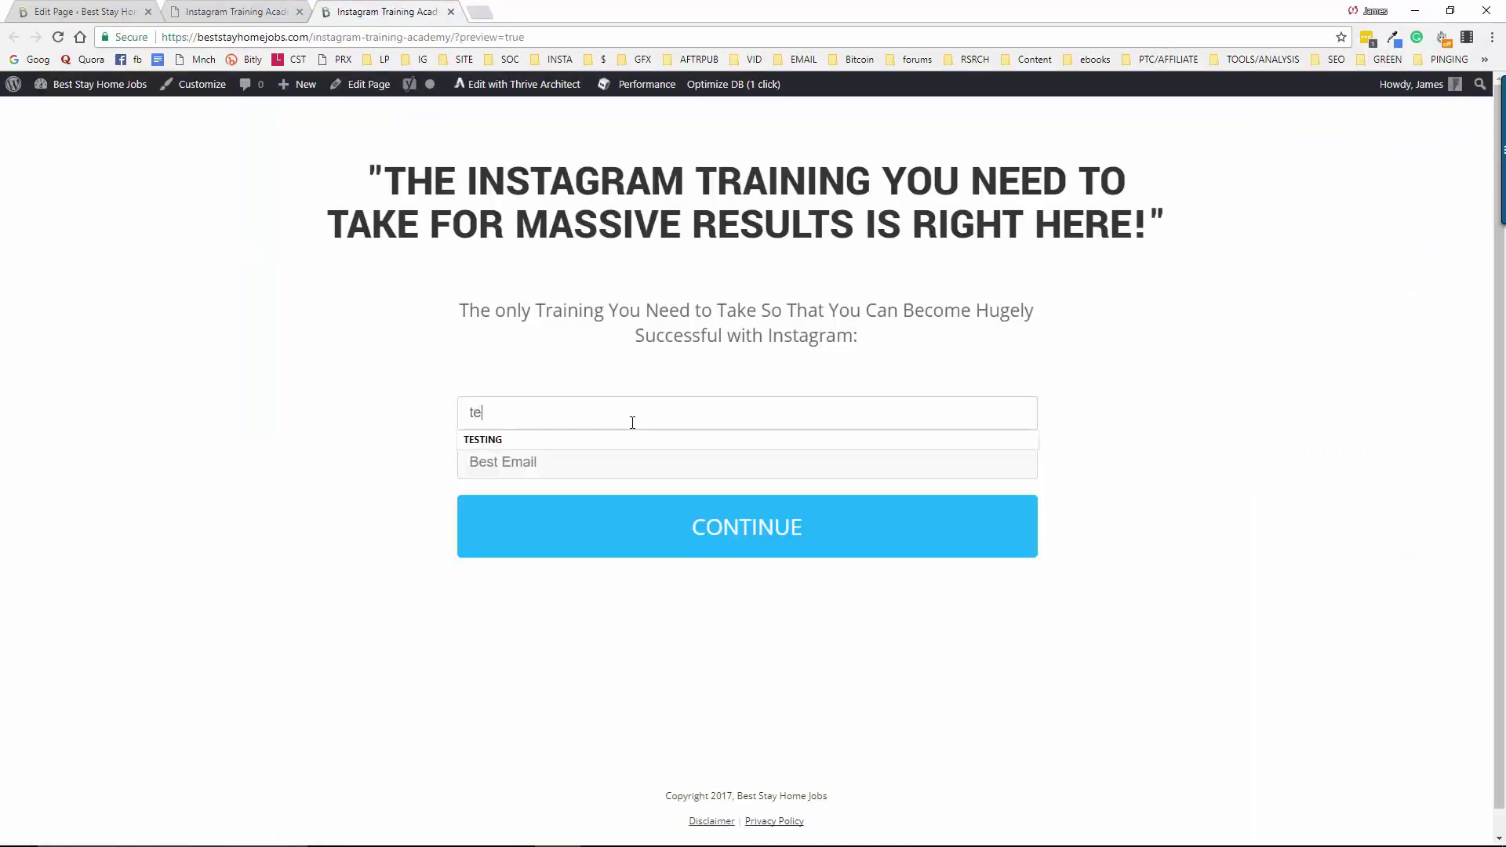
text(stingemail)
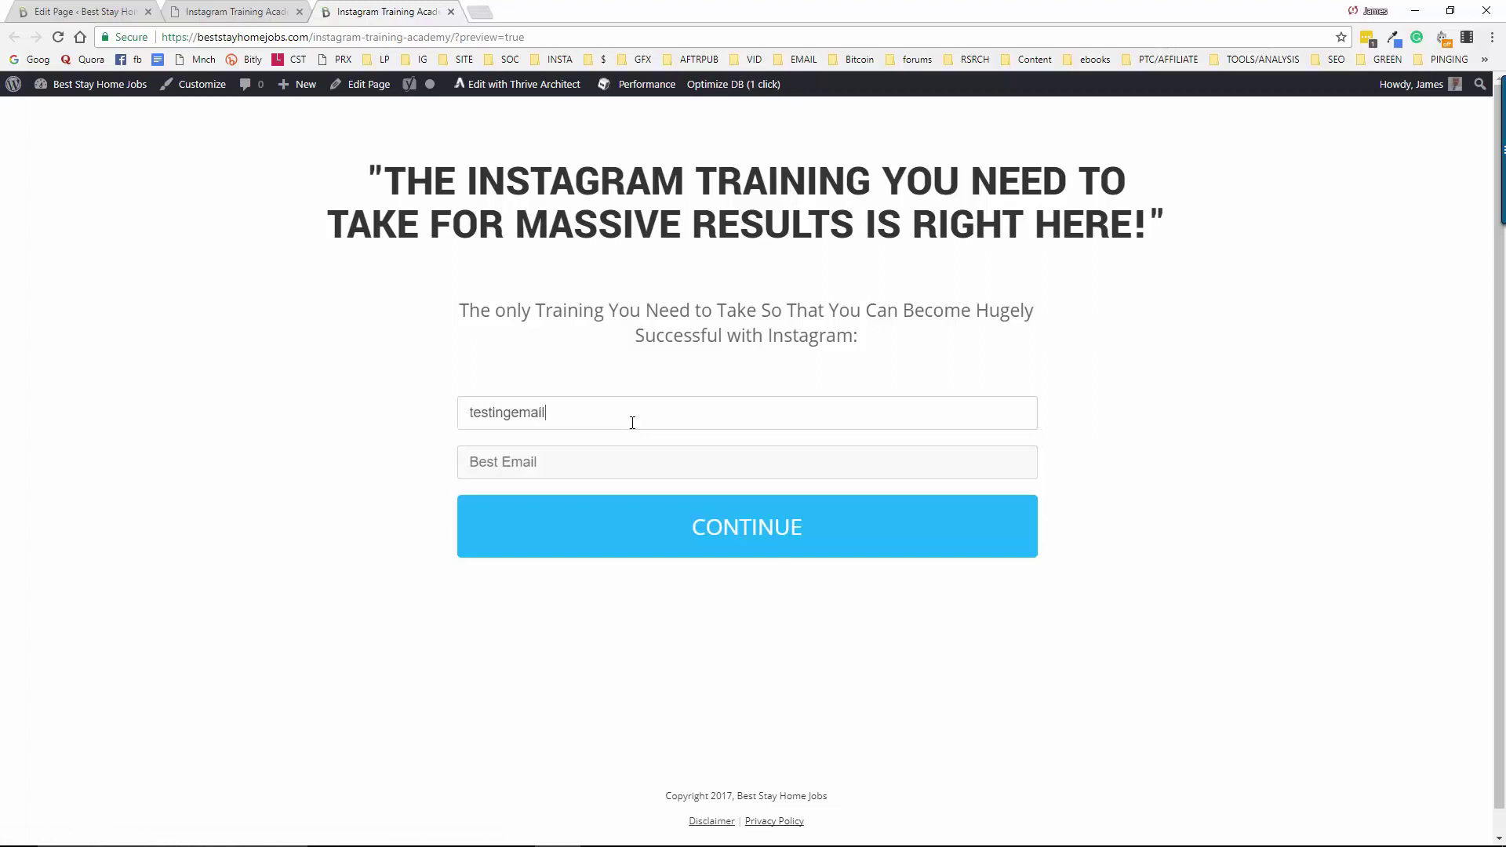
key(Tab)
text(te)
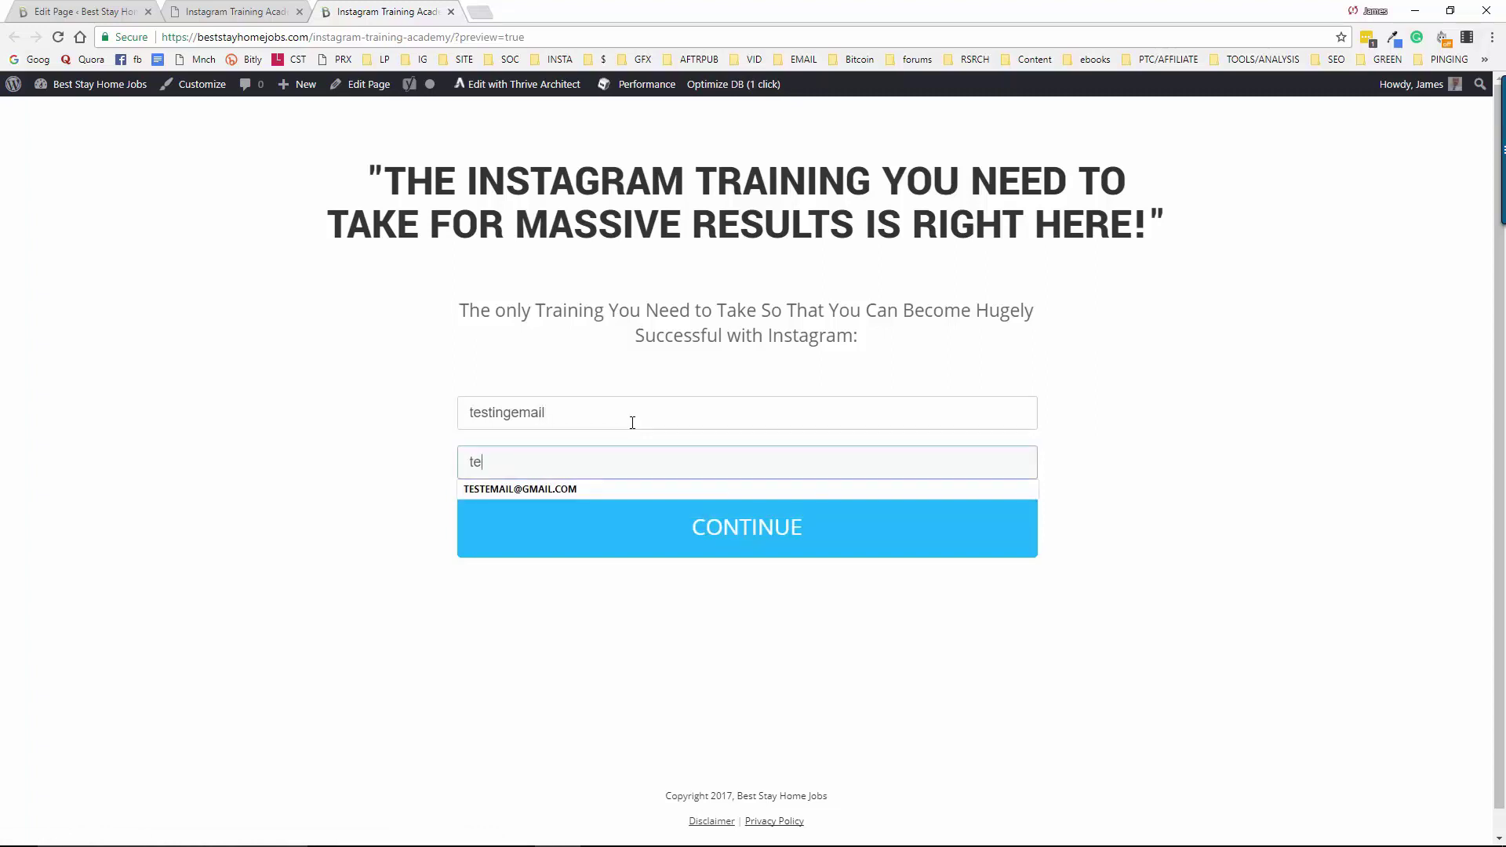
text(stin)
key(BackSpace)
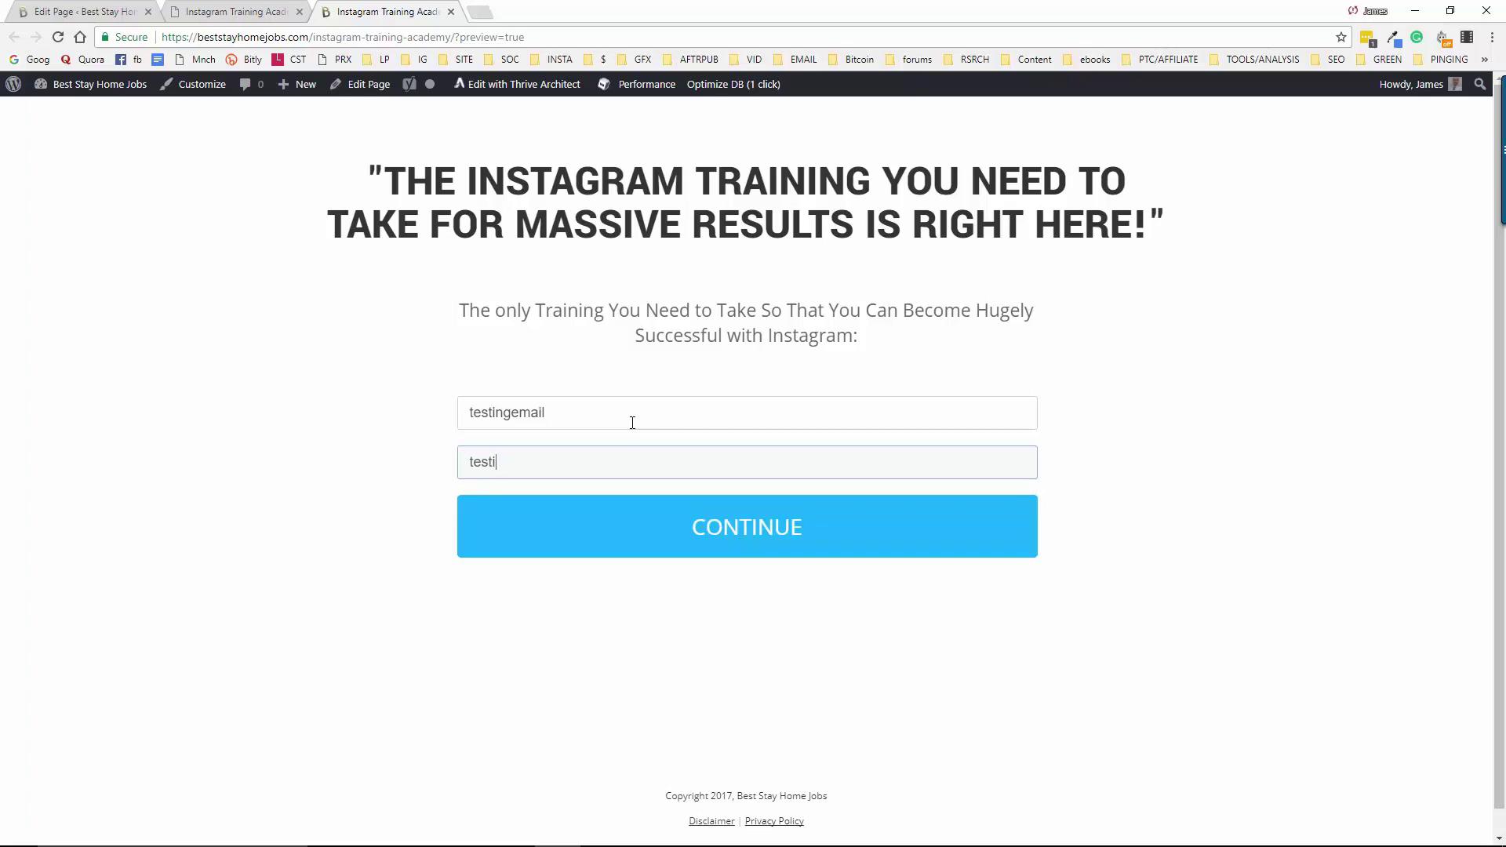
key(BackSpace)
key(BackSpace)
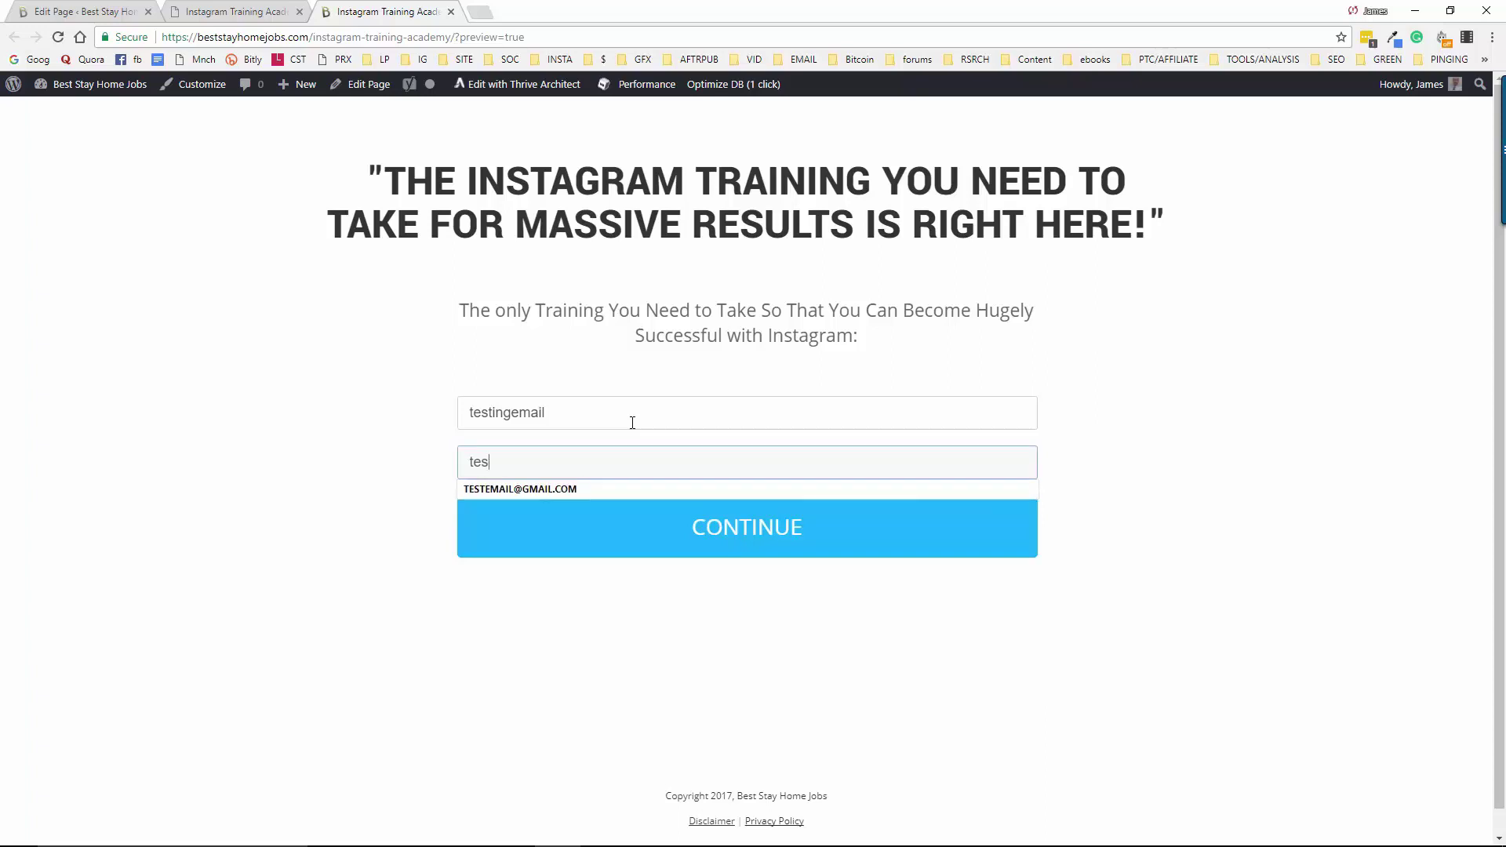
text(t@)
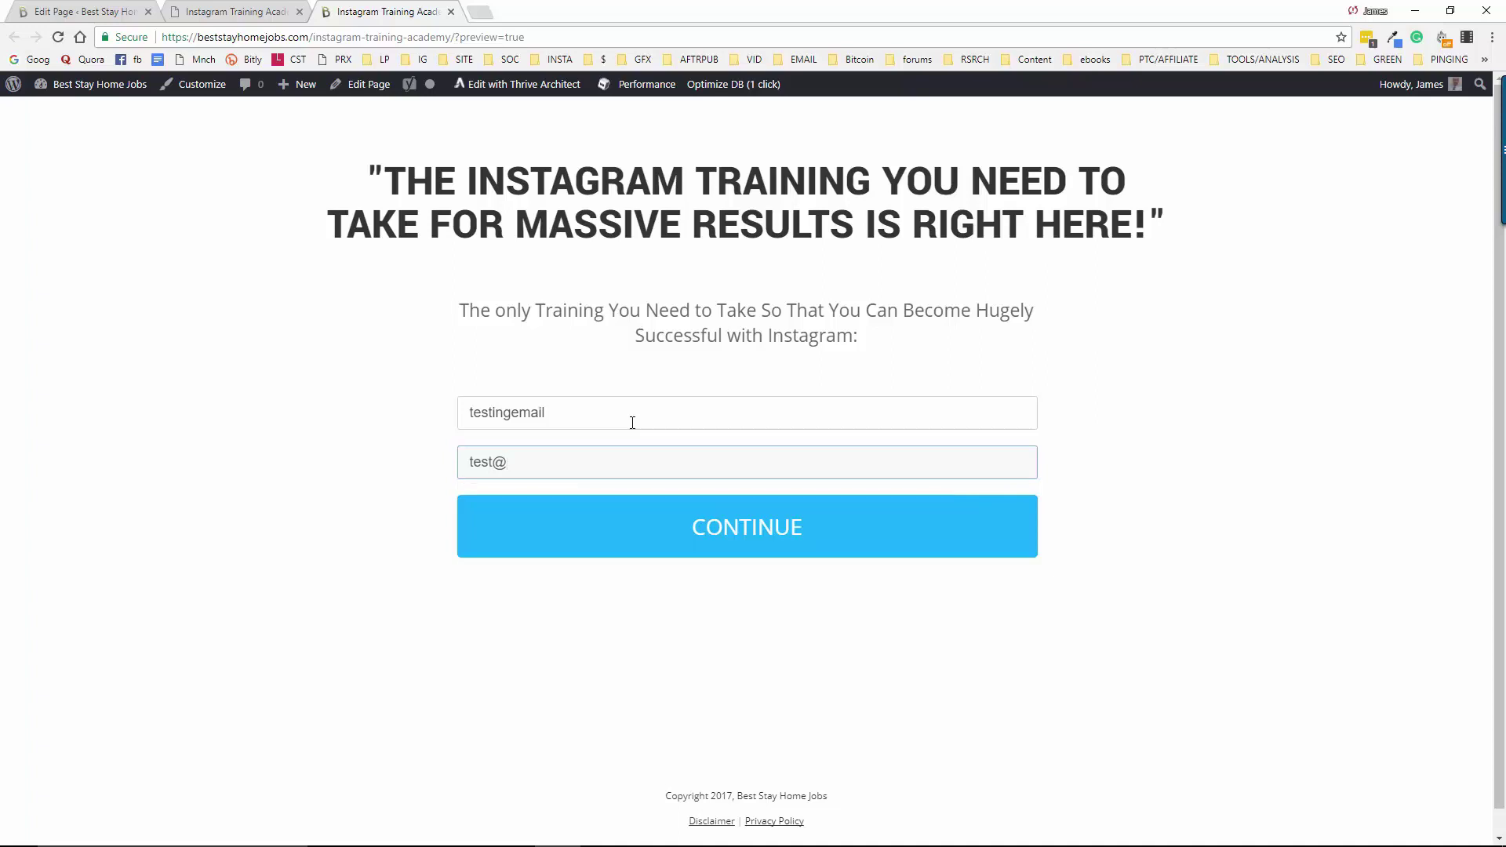
text(jimbo)
key(End)
text(gmail.com)
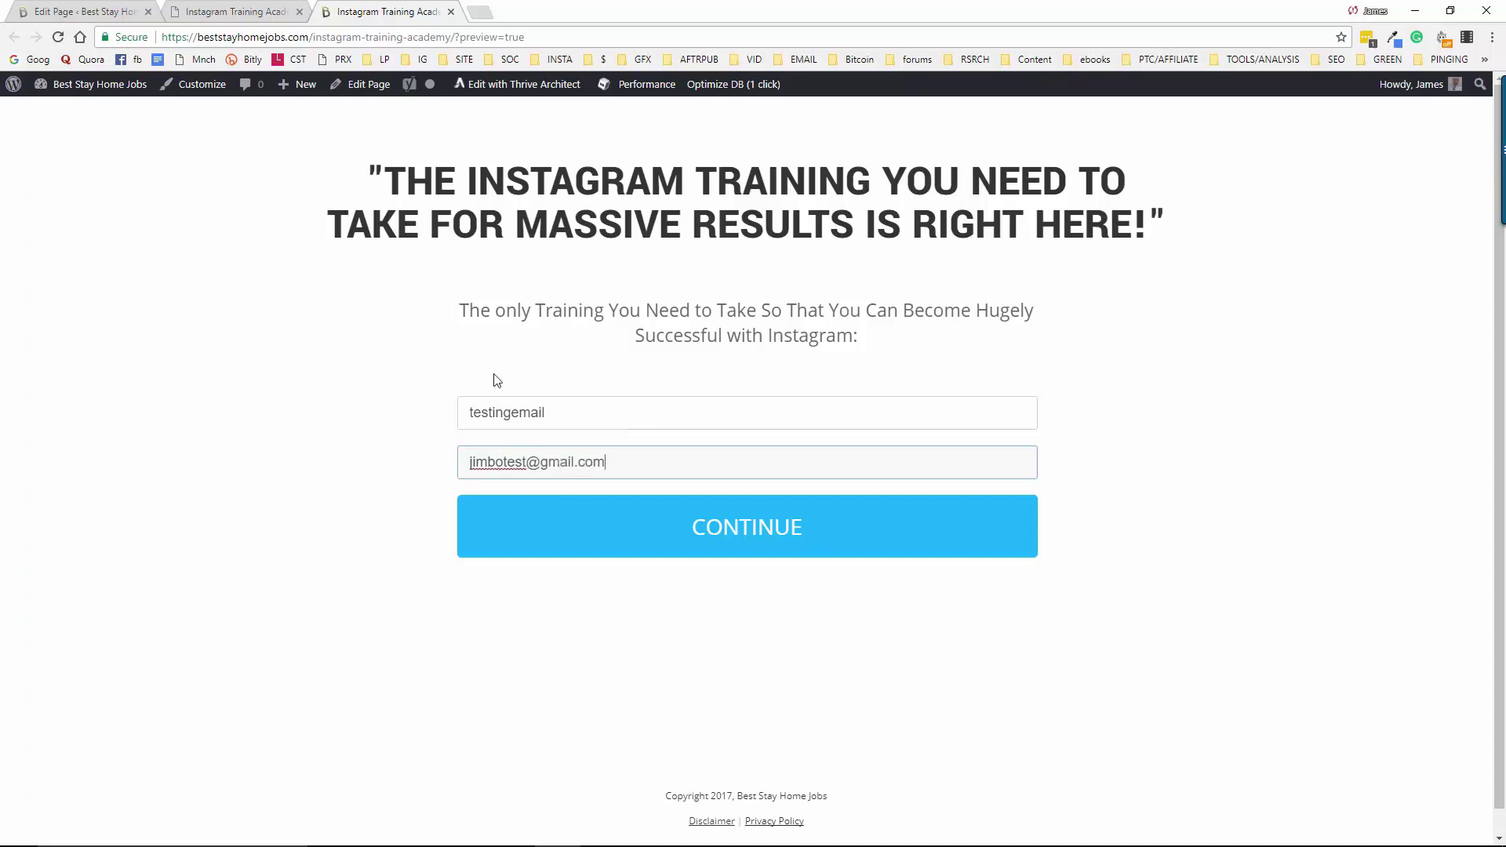
click(740, 538)
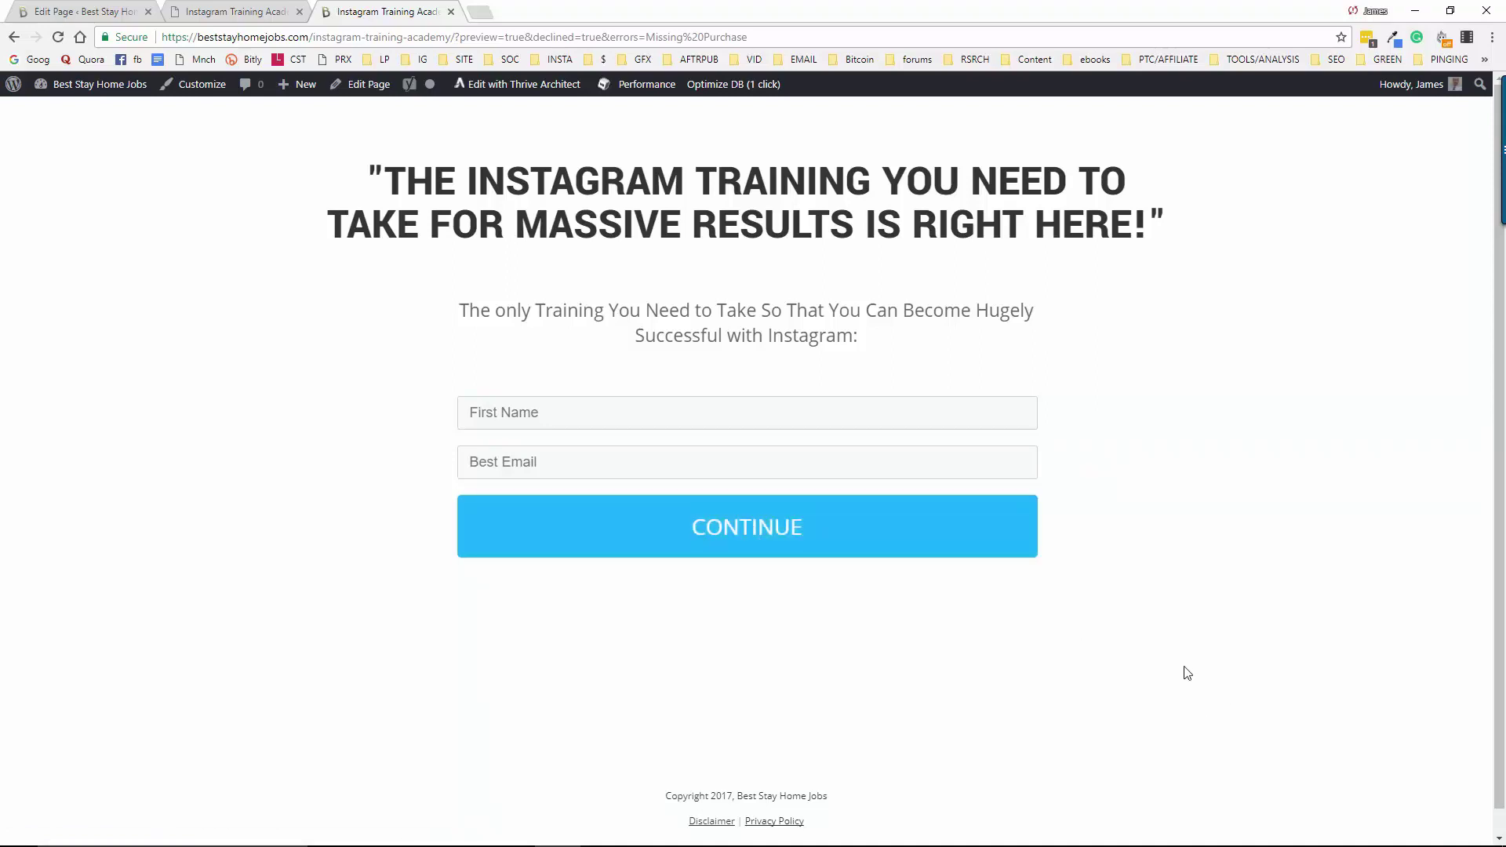
Close the preview tab and submit a test name and a tester Gmail address via the opt-in form
key(ctrl+w)
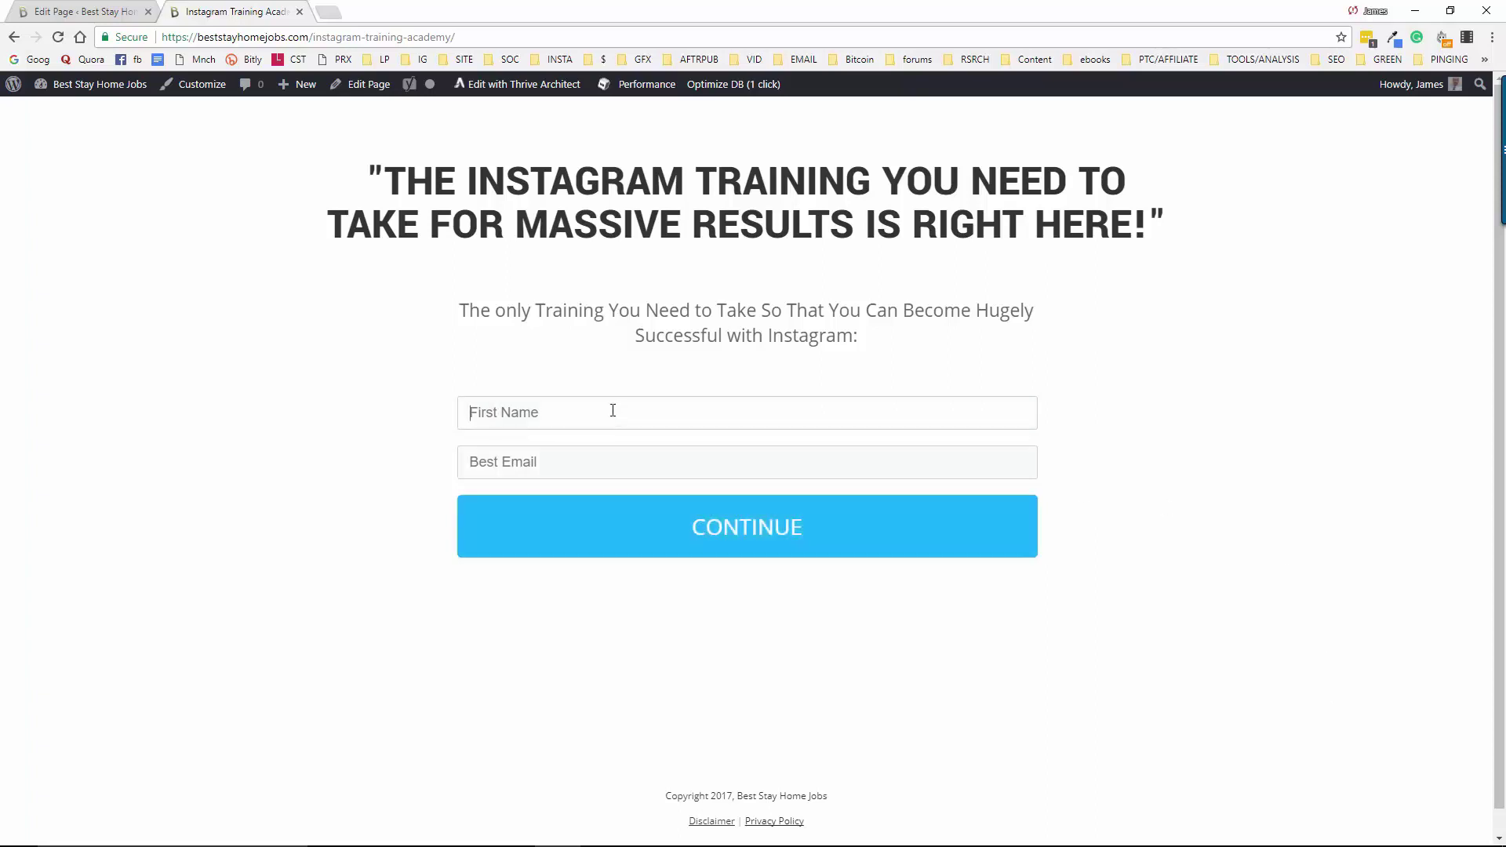
click(612, 409)
text(jimmy)
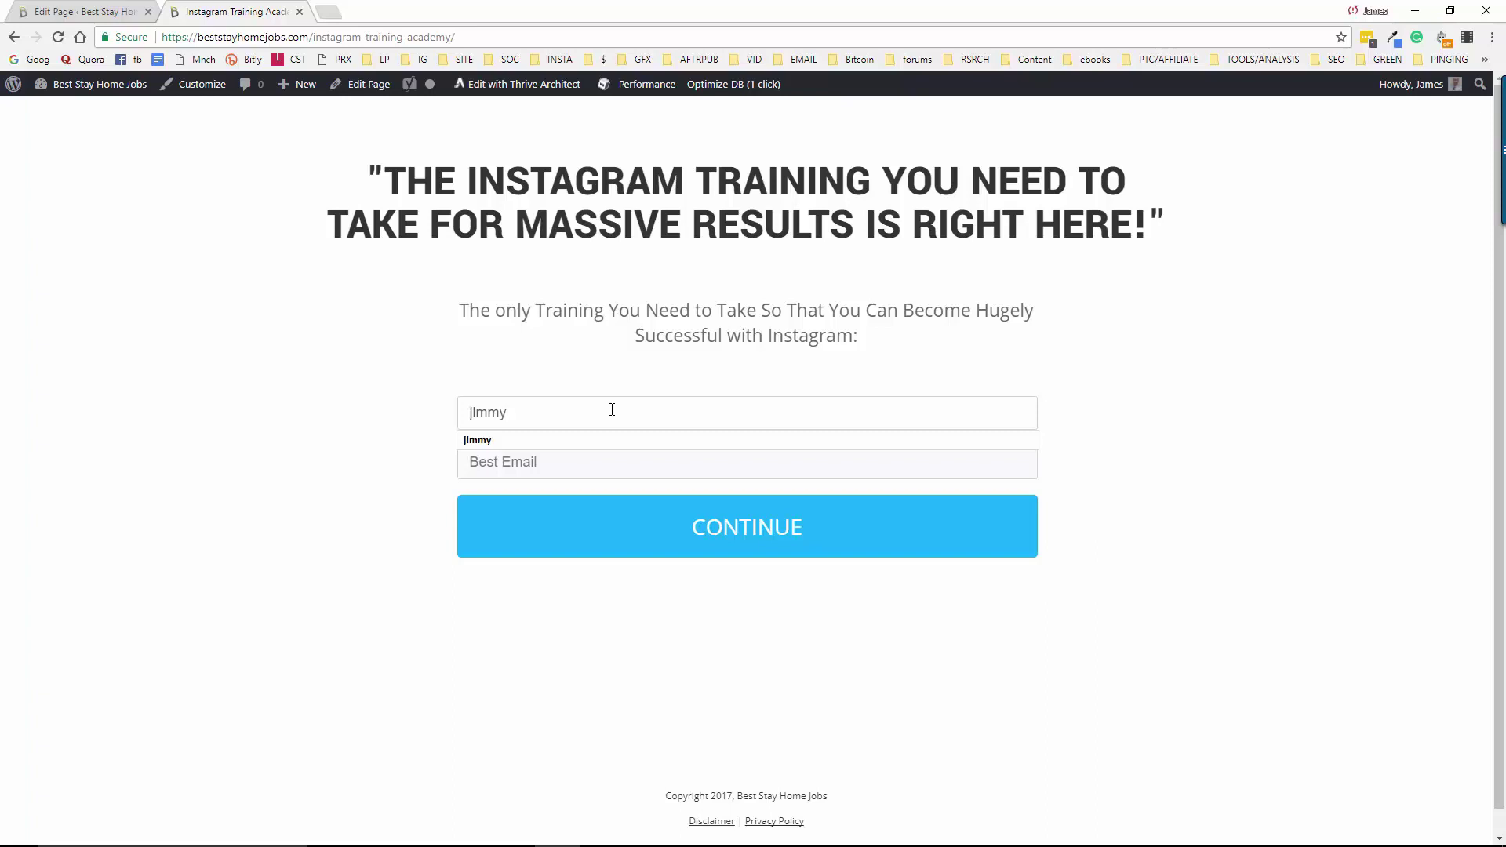
text(test)
key(Tab)
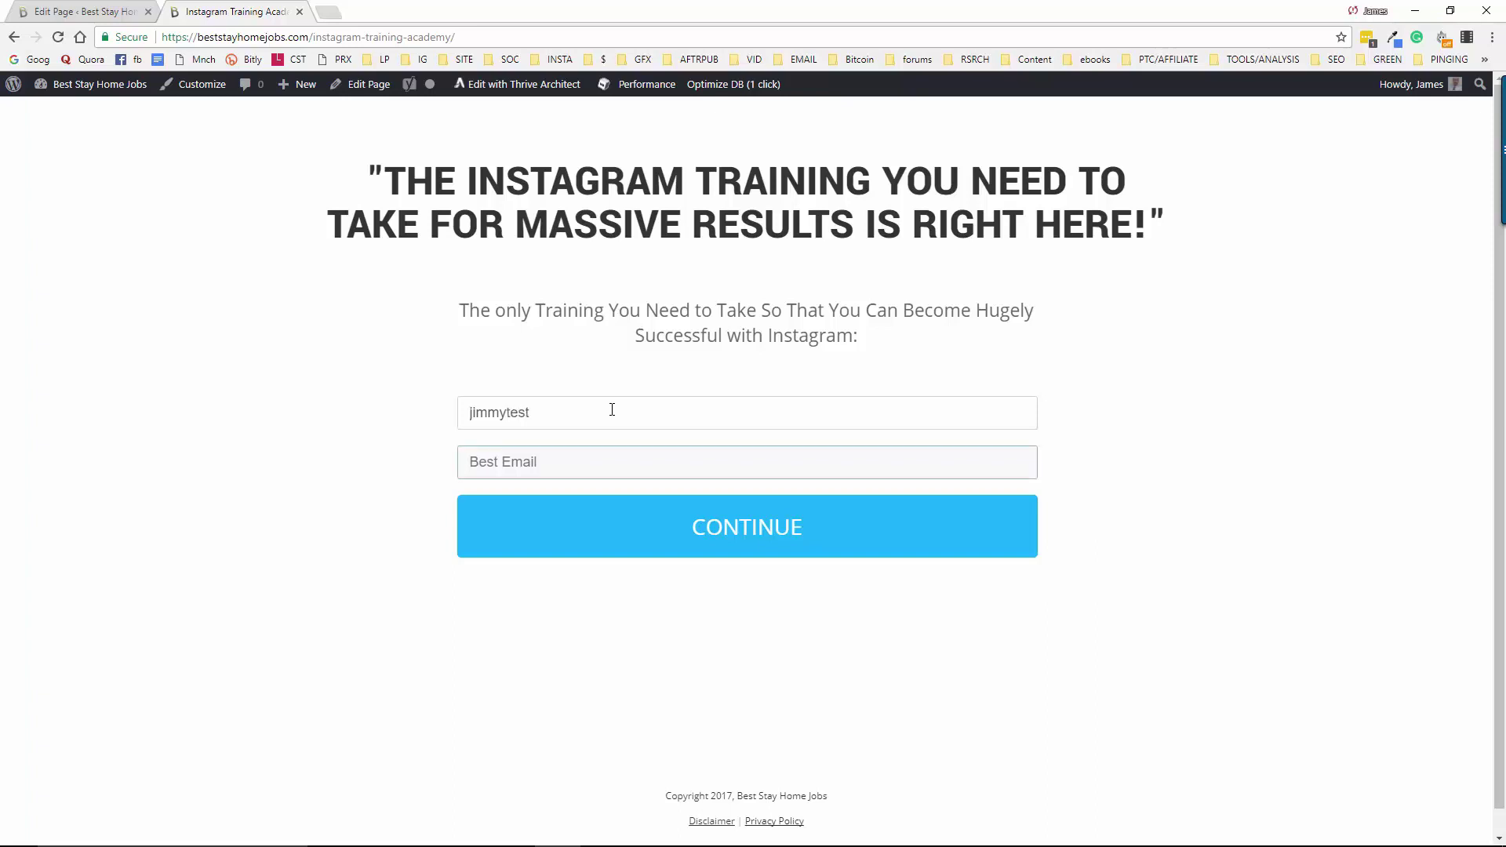
text(jimm)
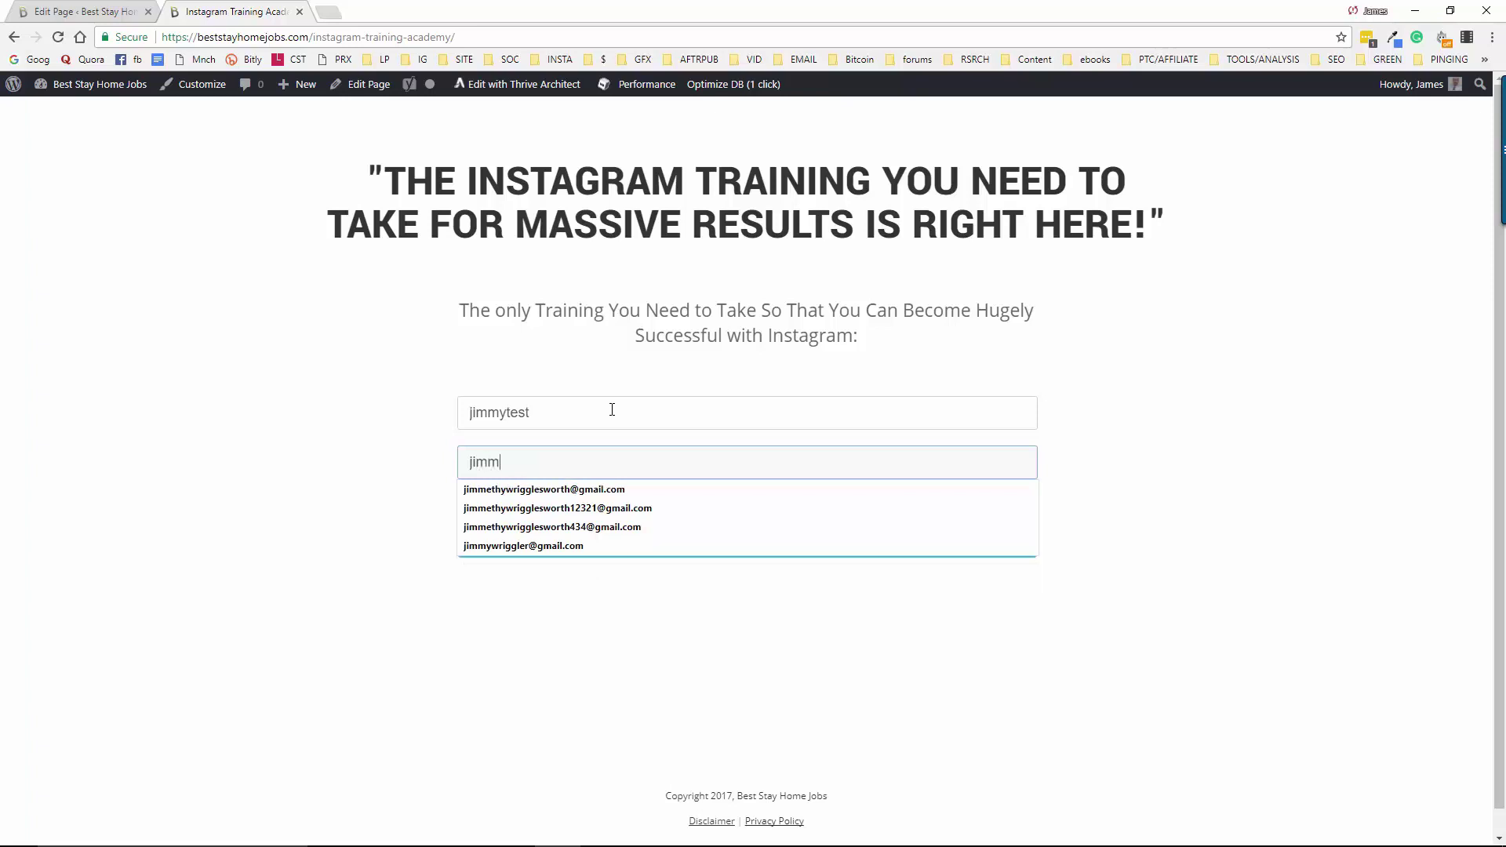
text(y)
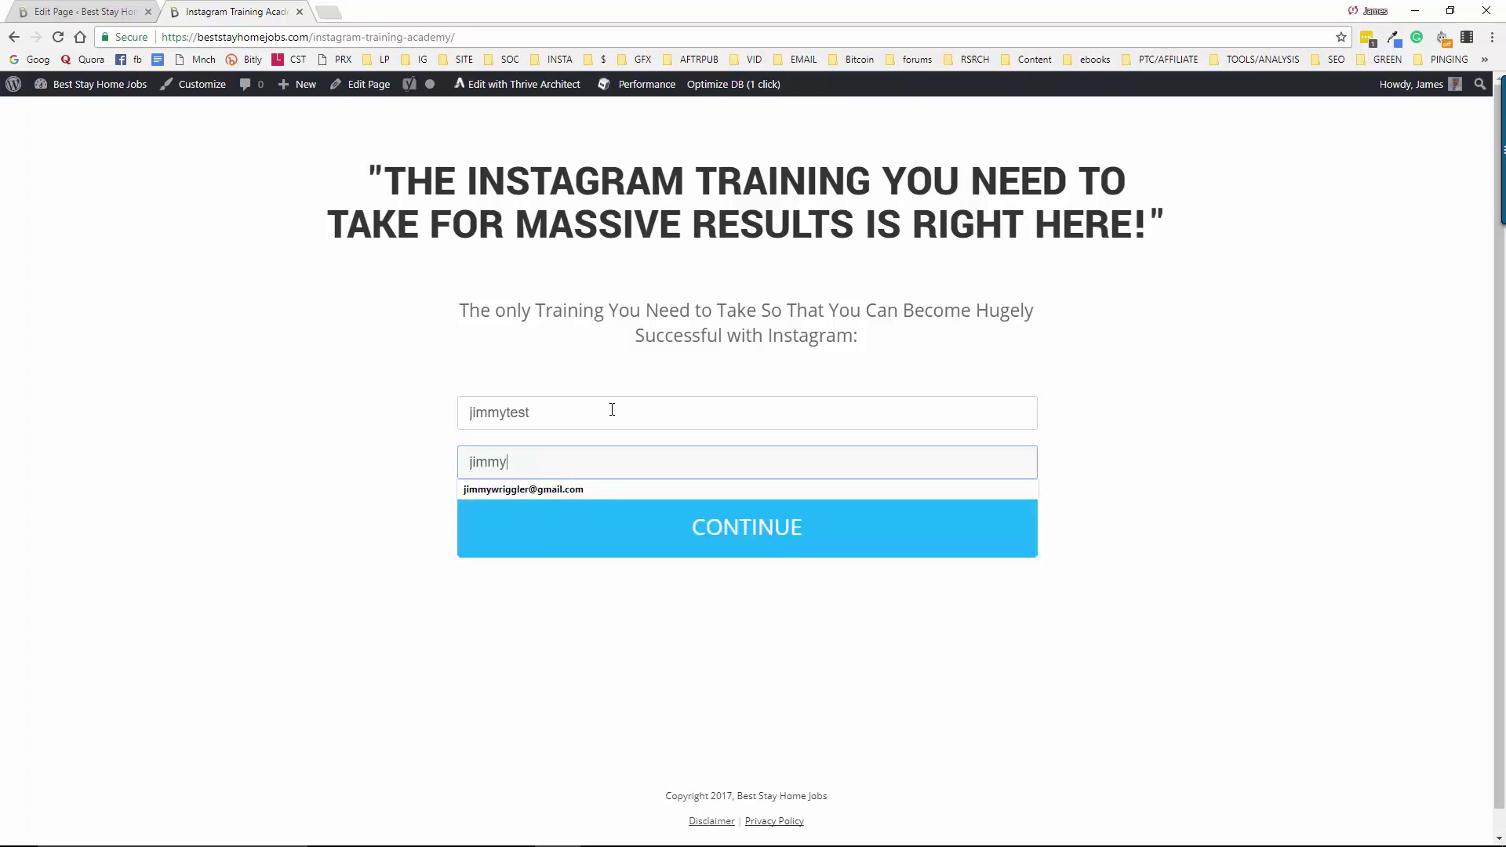
key(Escape)
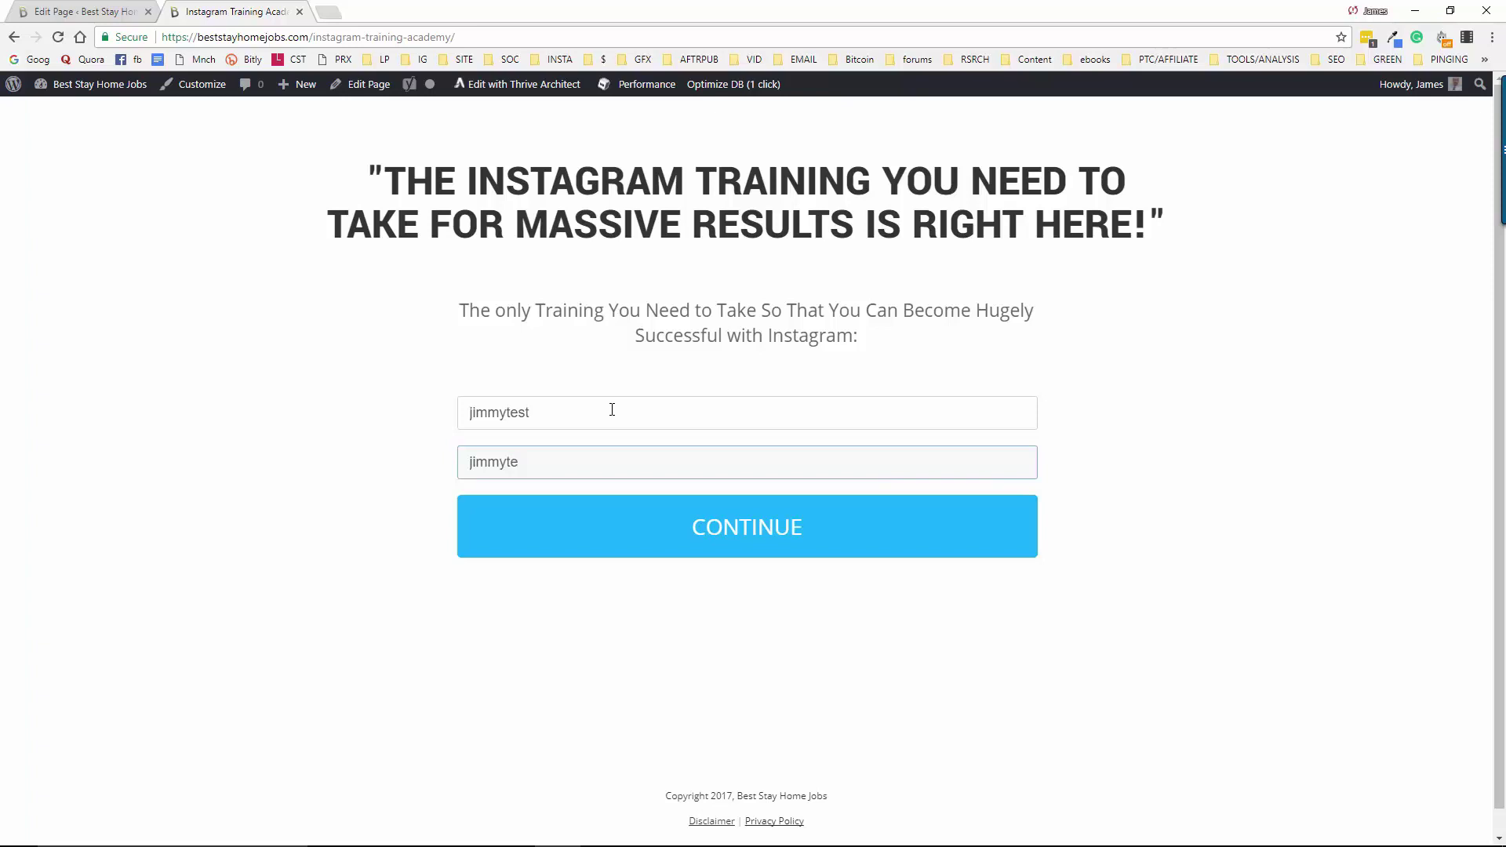
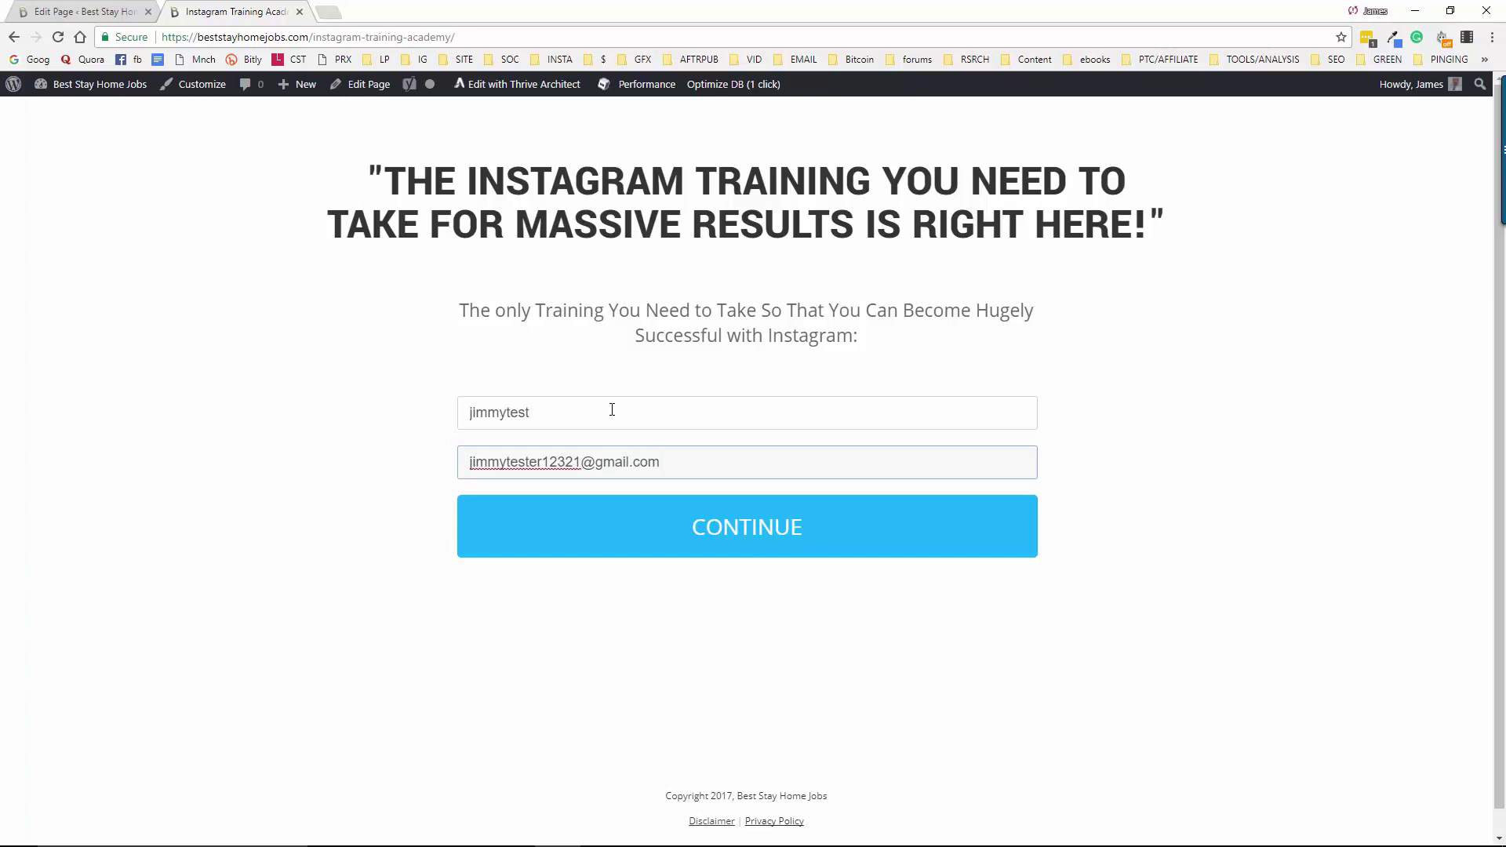
click(758, 528)
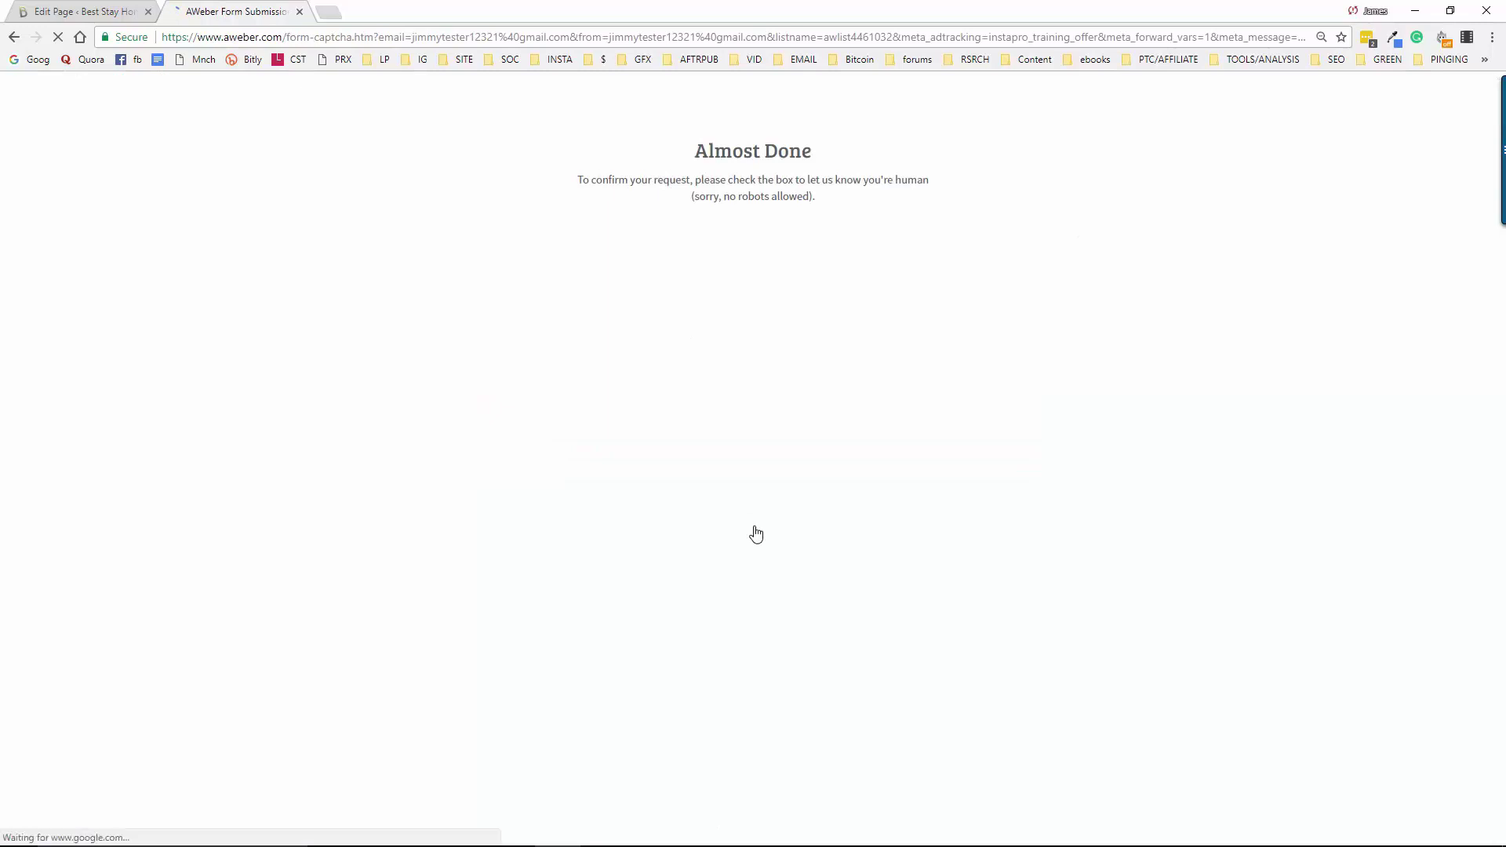
Tick AWeber's 'I'm not a robot' checkbox, retrying once after the page reloads
click(675, 242)
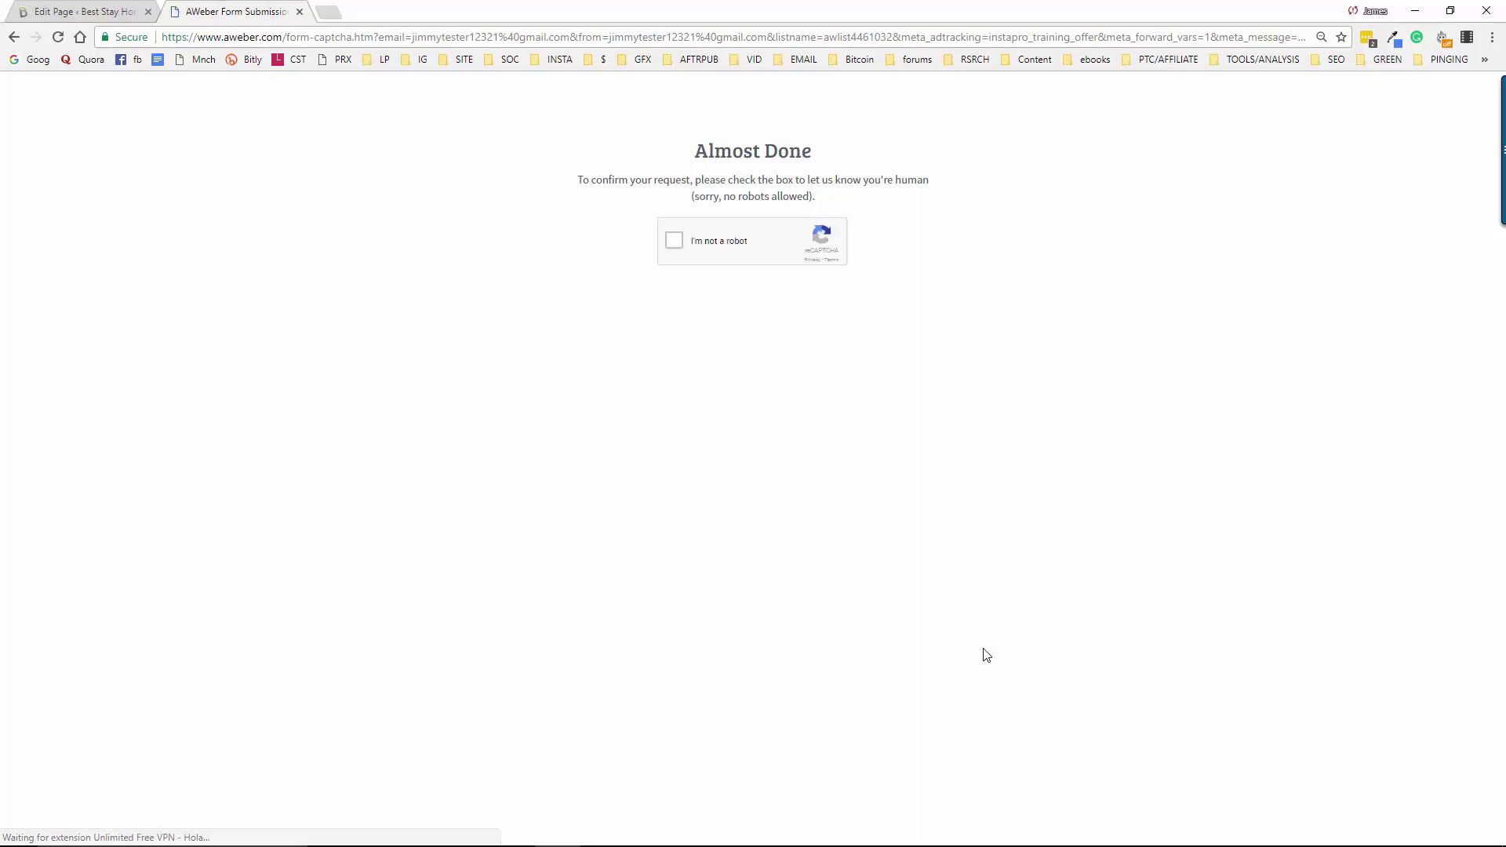
click(674, 241)
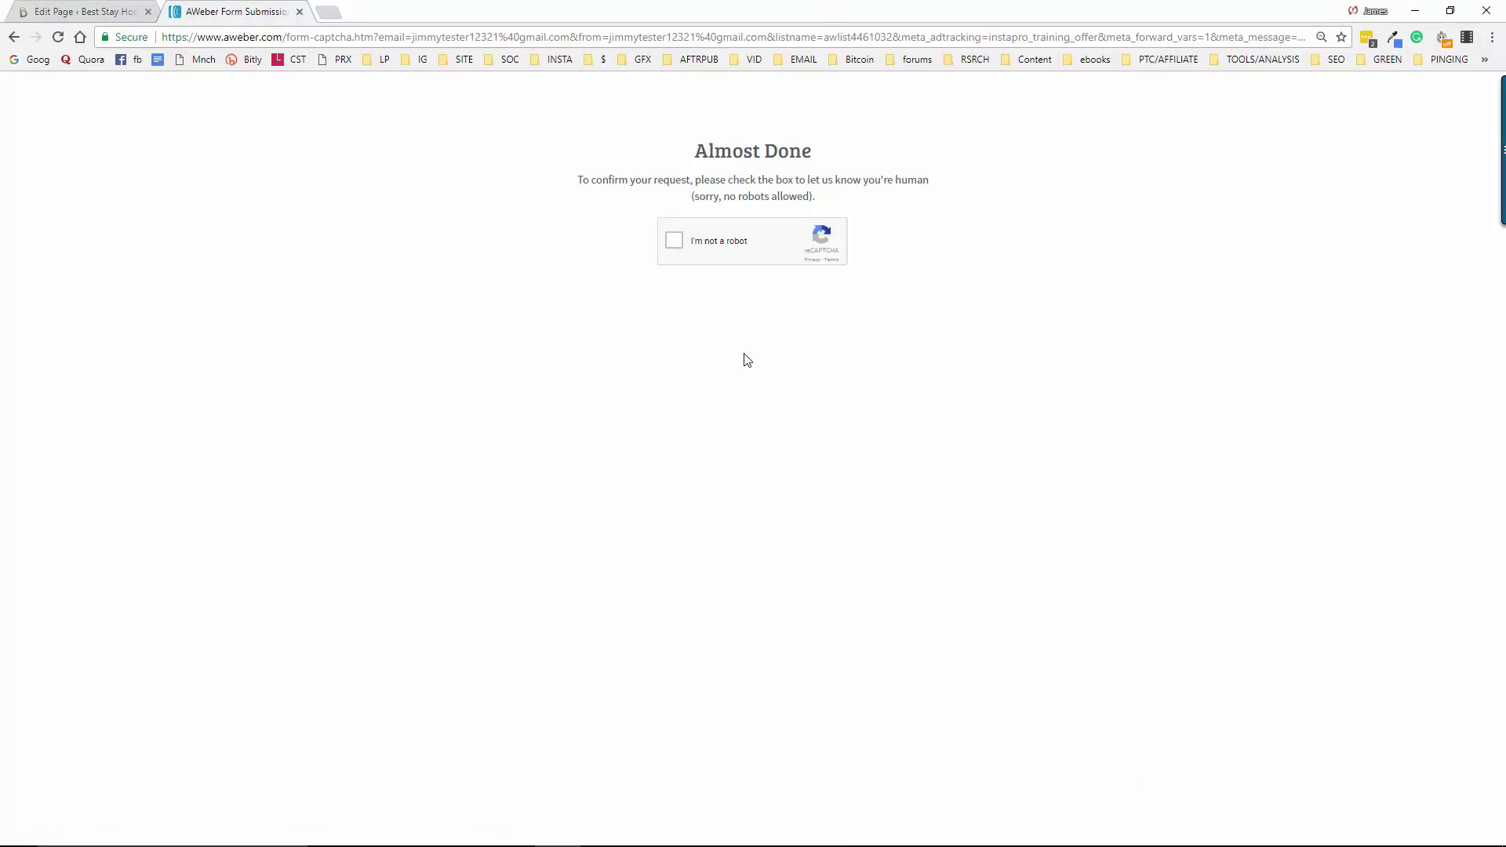
Go to the AWeber dashboard from bookmarks and start a new standard sign-up form
click(330, 12)
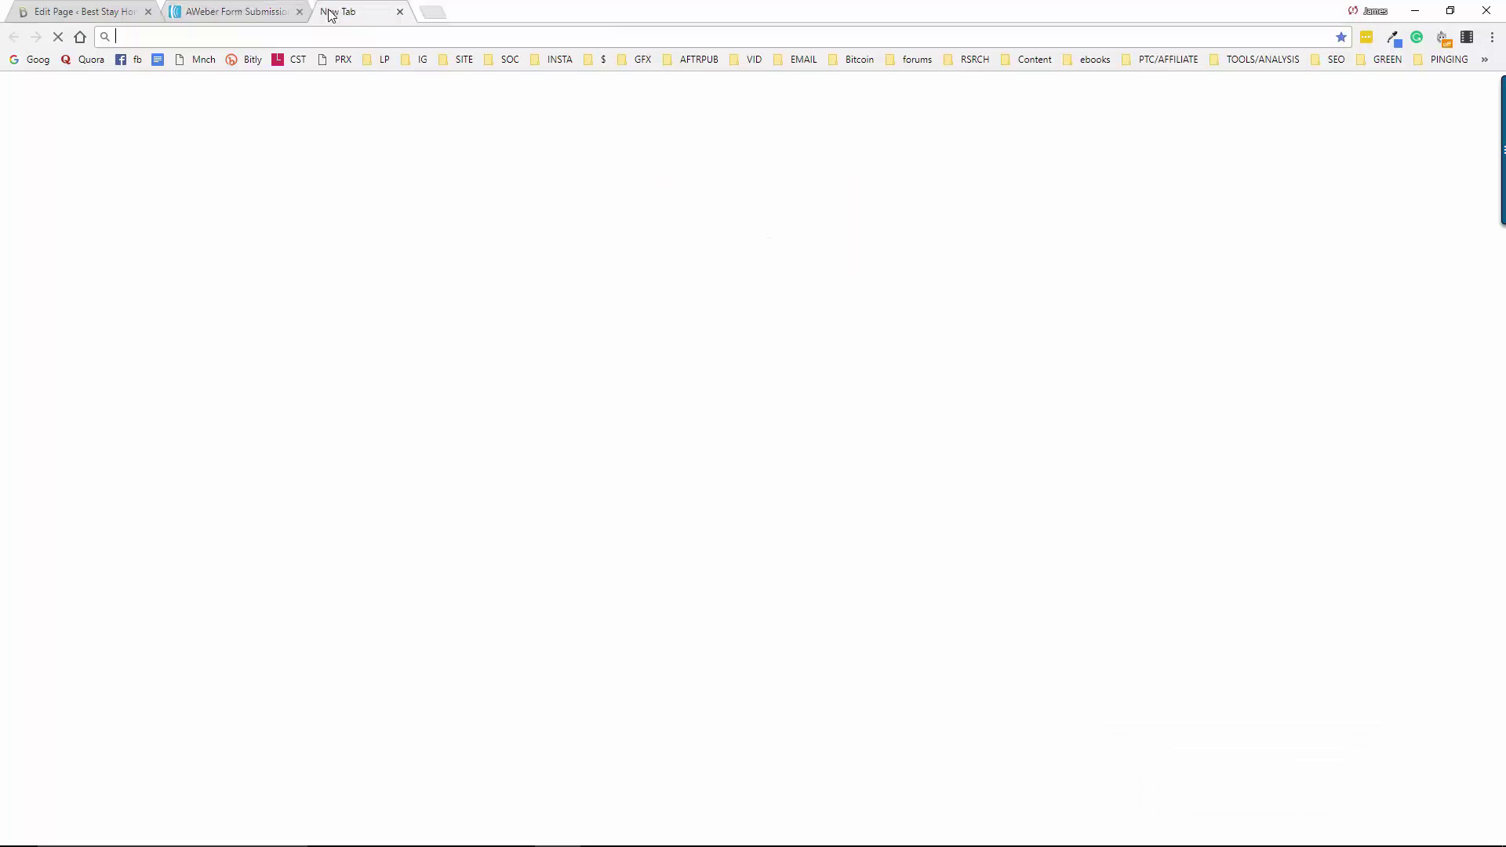
click(594, 62)
click(633, 85)
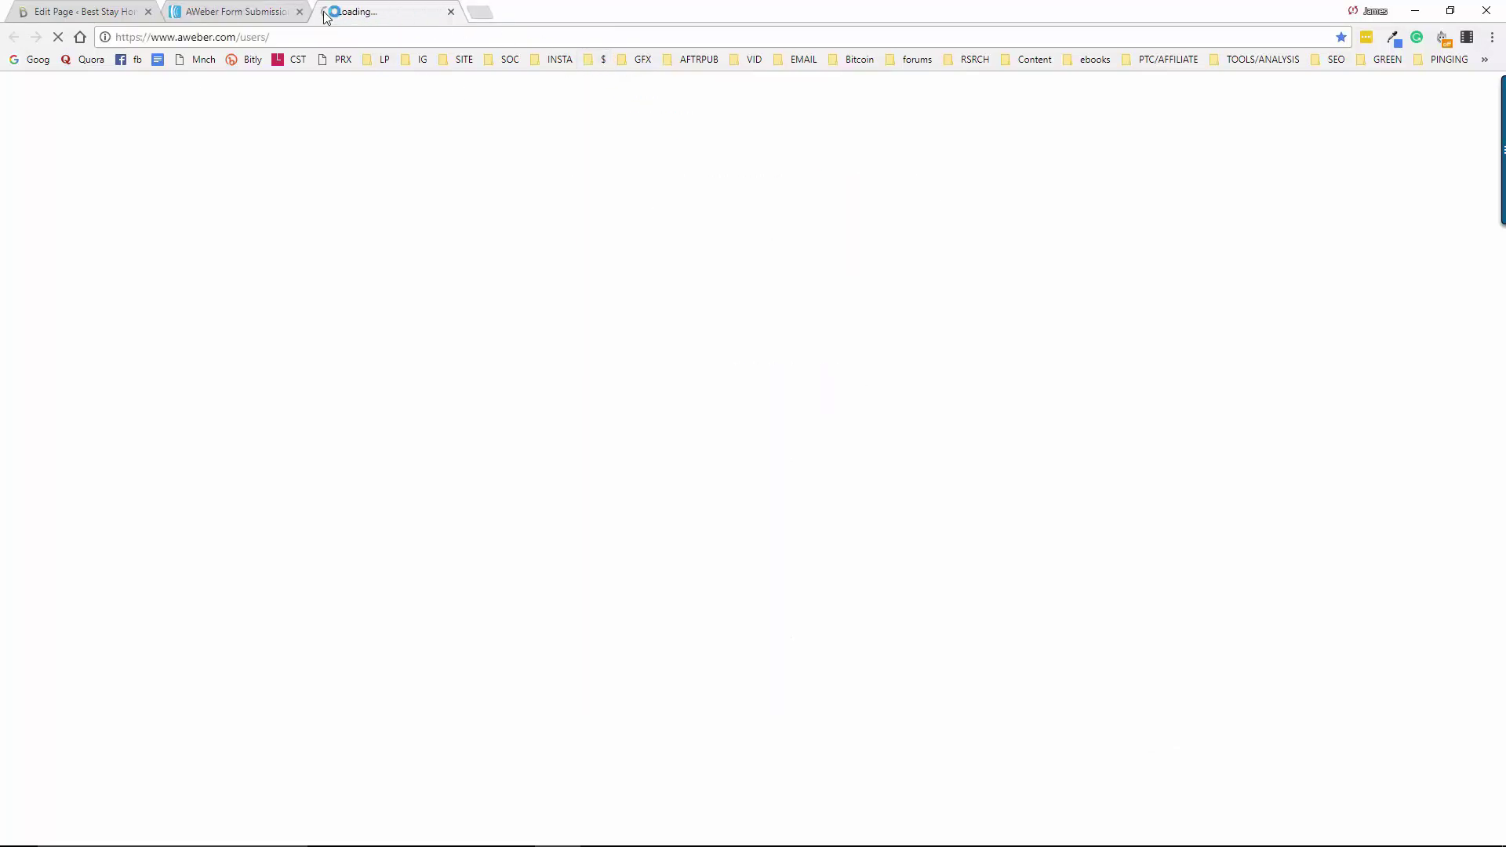
click(300, 12)
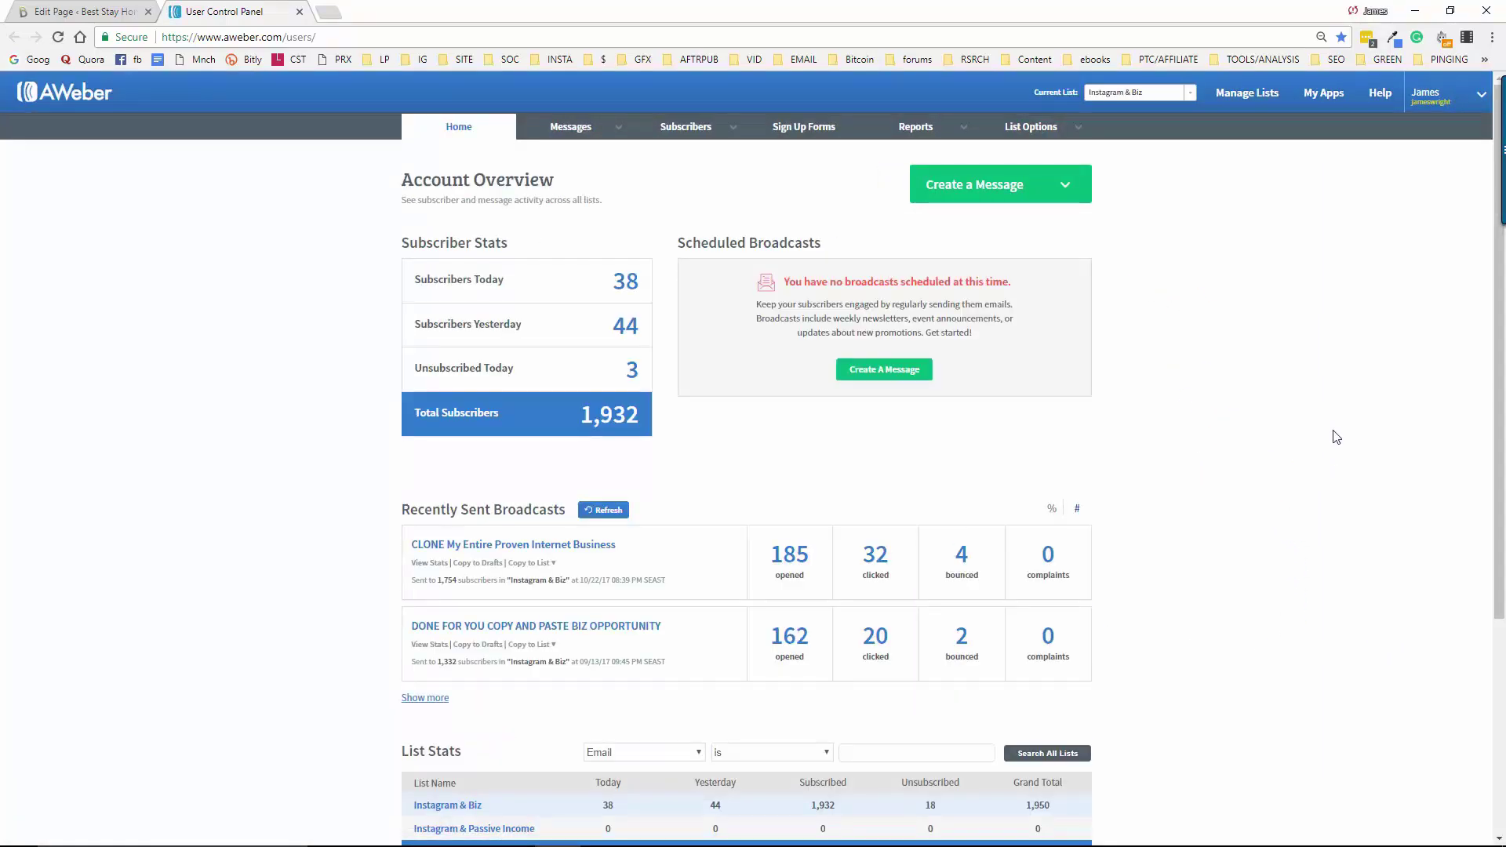
click(801, 129)
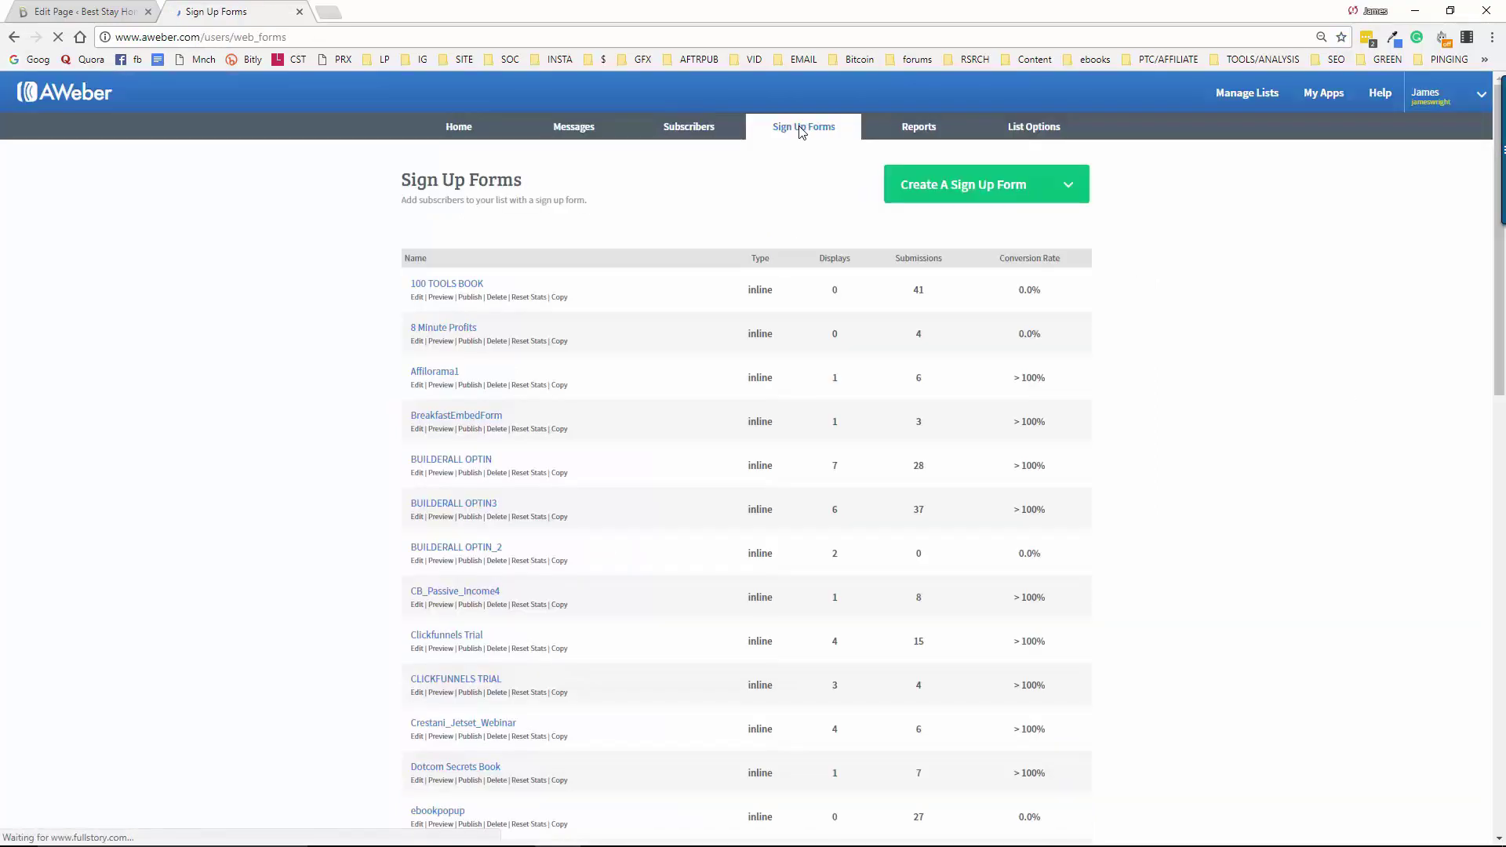
click(992, 190)
click(959, 220)
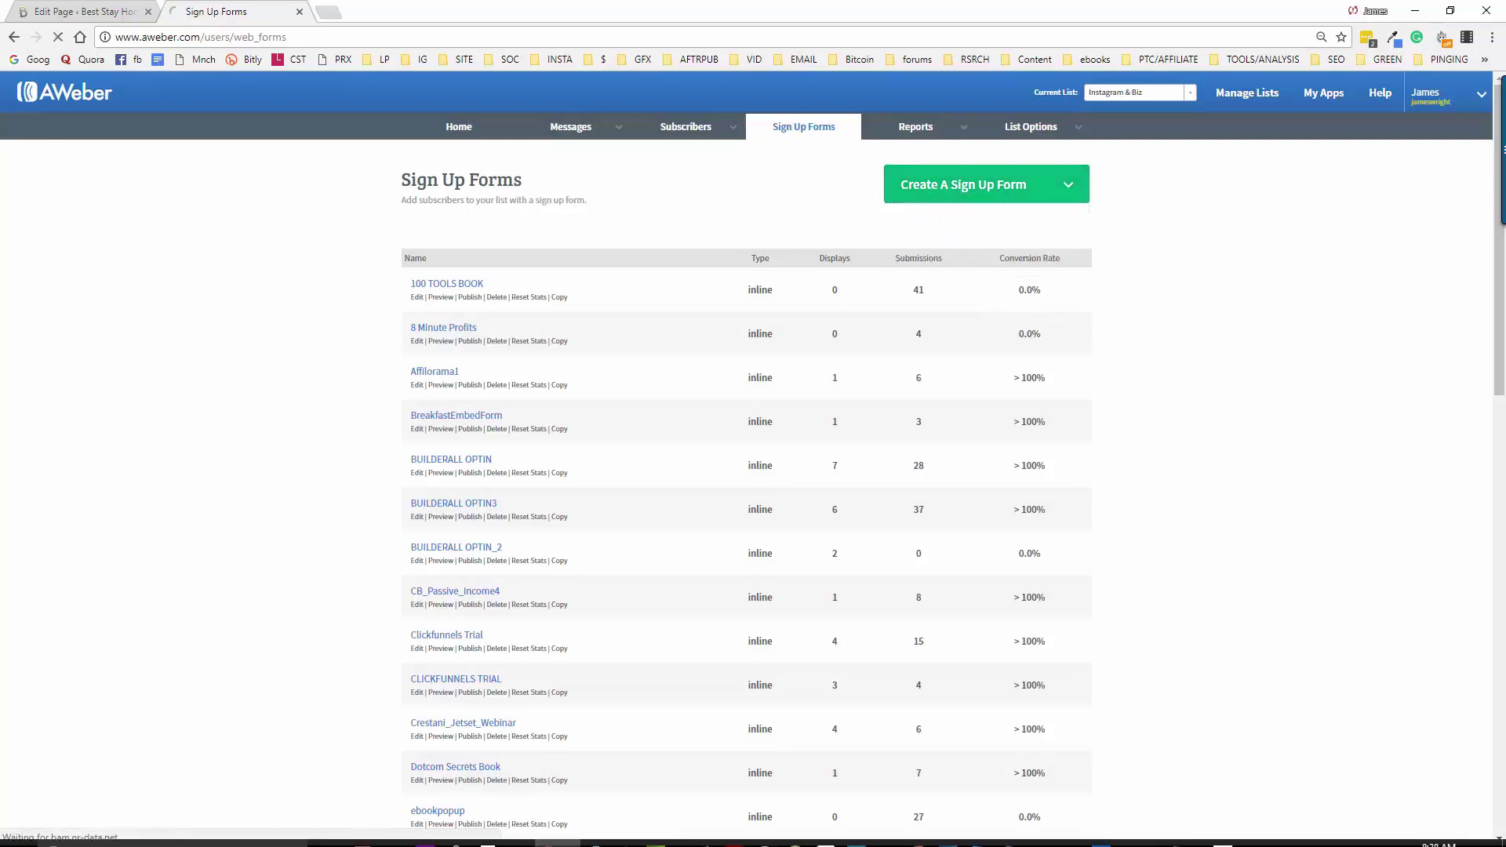
Copy the Instapro affiliate link from the Notepad notes
click(1183, 830)
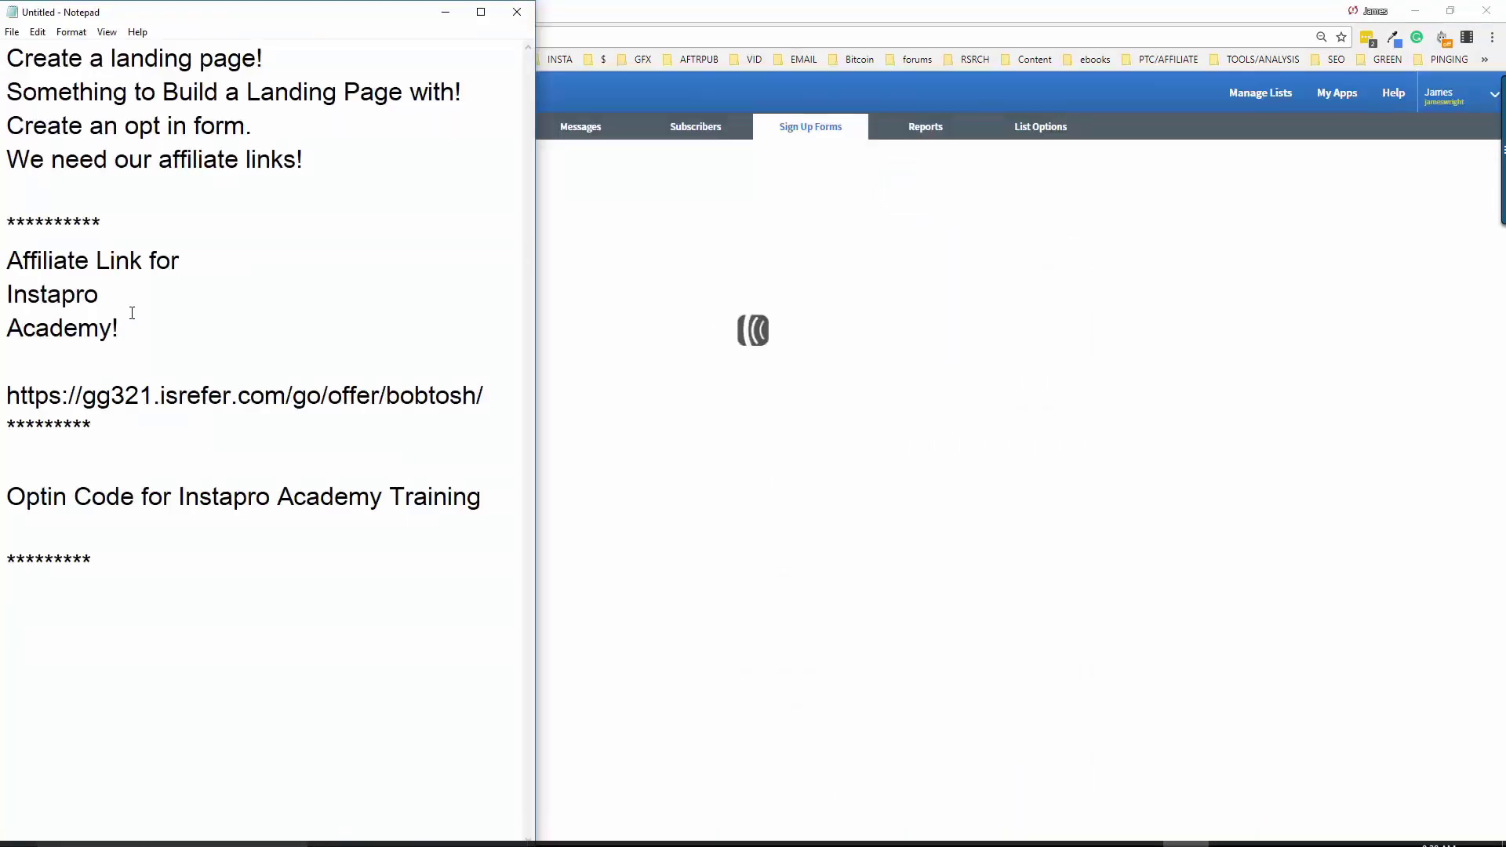
drag(494, 397, 6, 398)
right_click(62, 399)
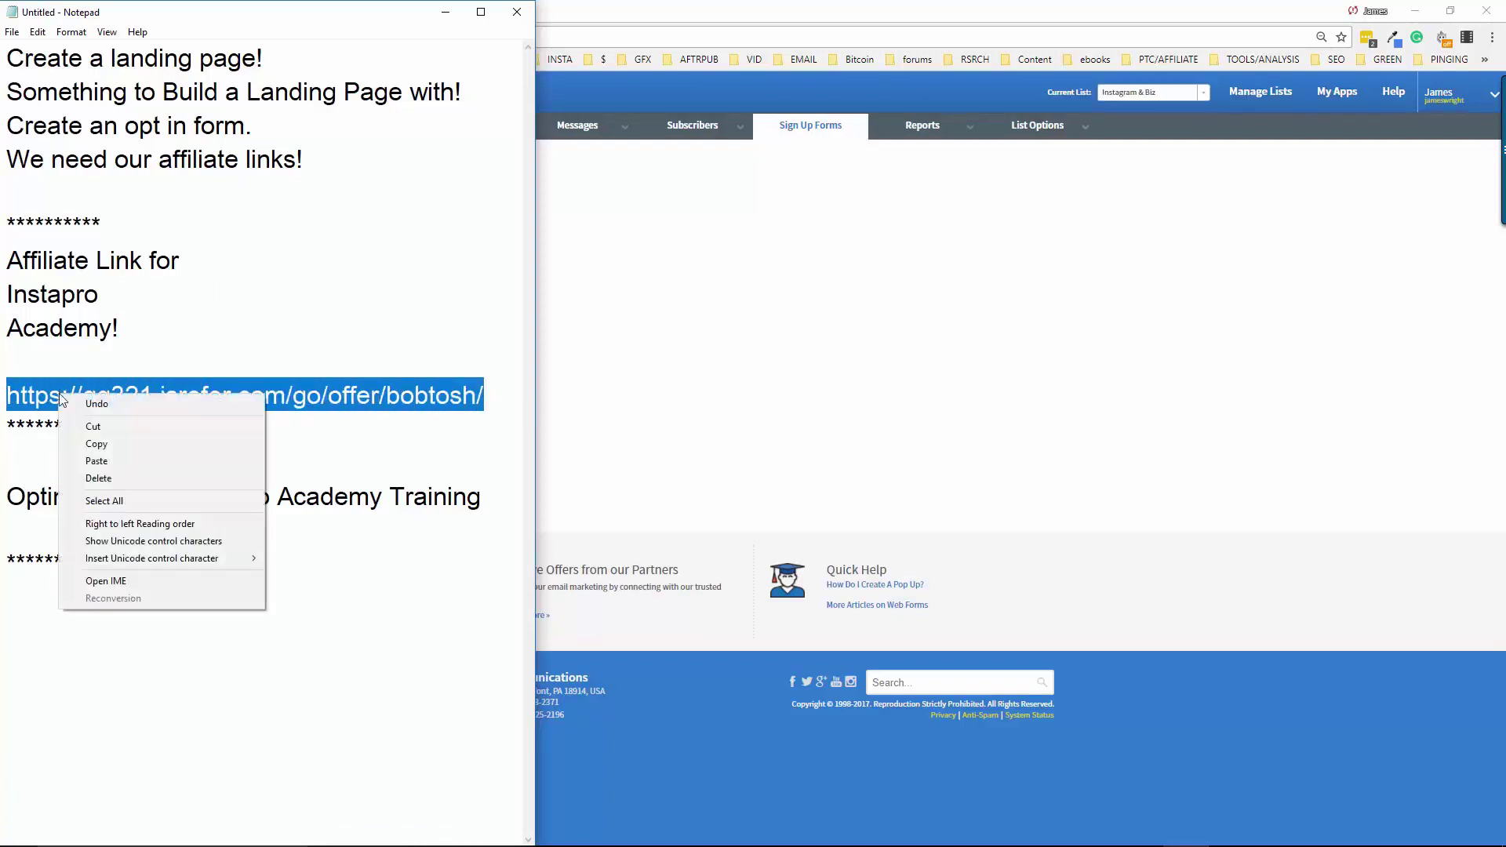
click(109, 443)
click(915, 23)
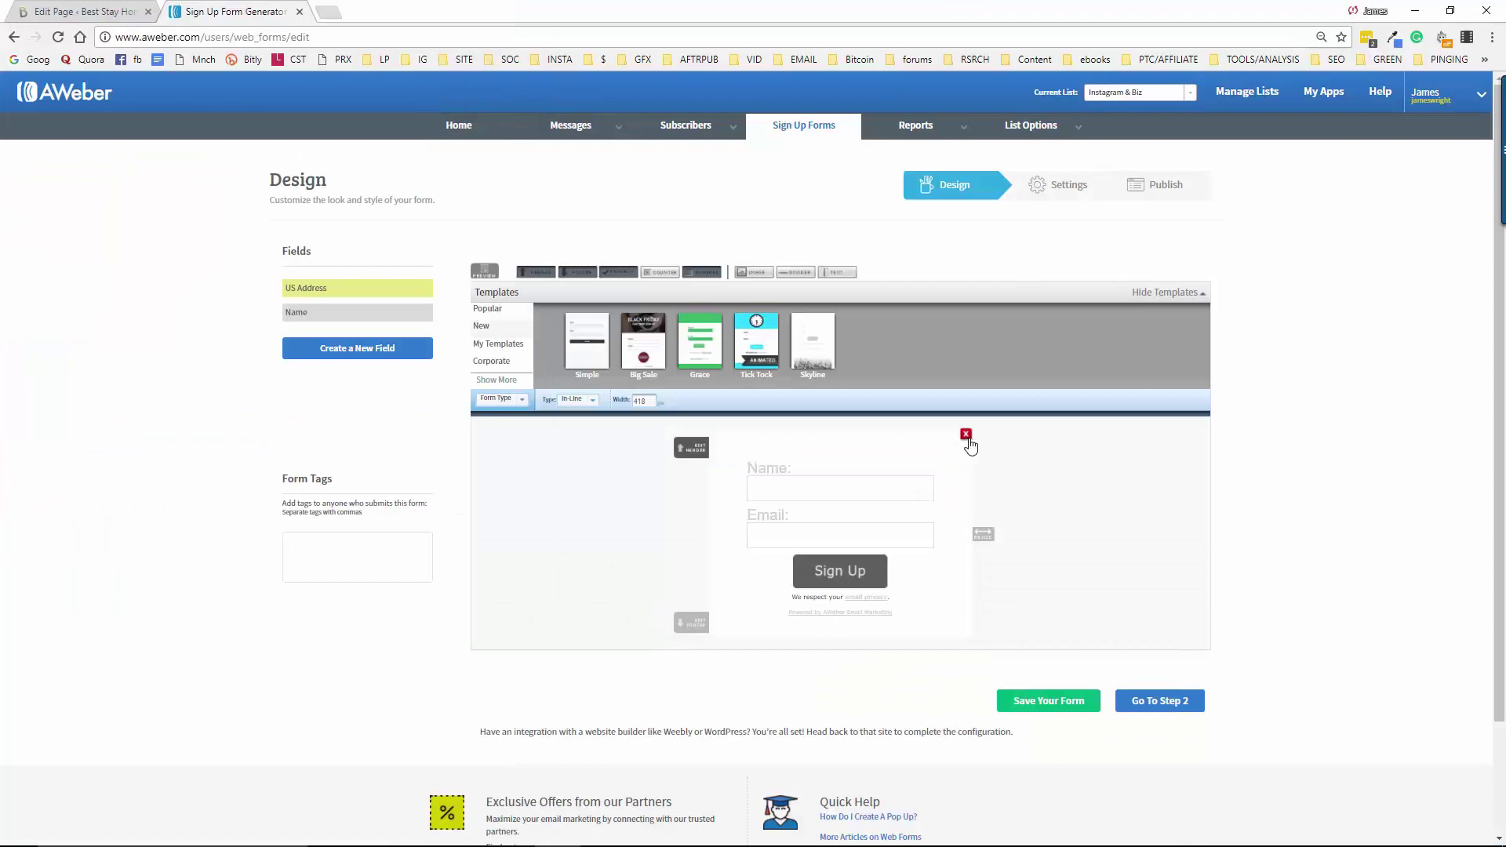
Remove the header and footer elements from the new form
click(966, 435)
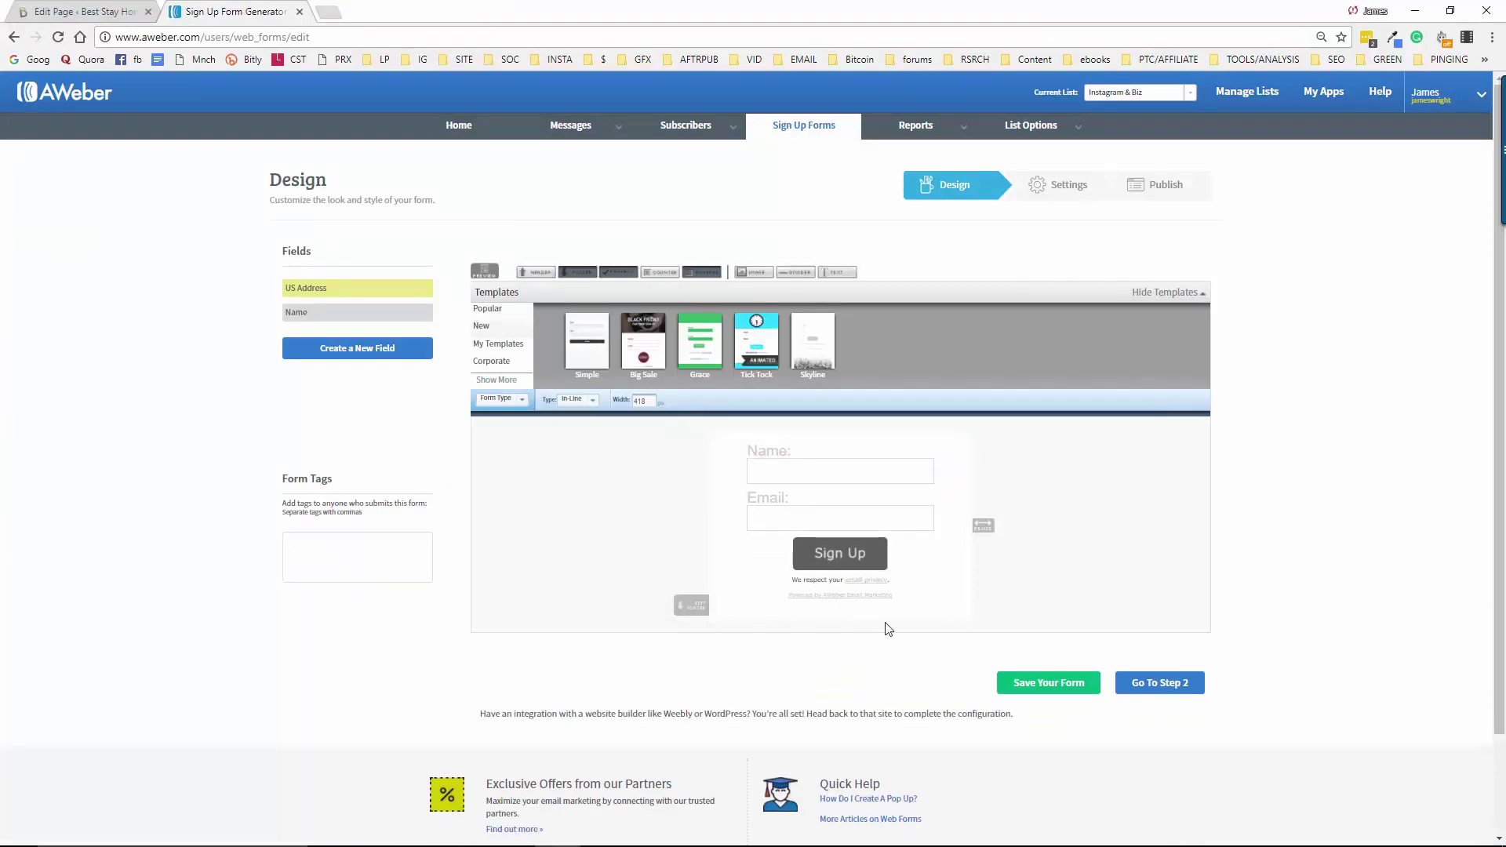
click(967, 617)
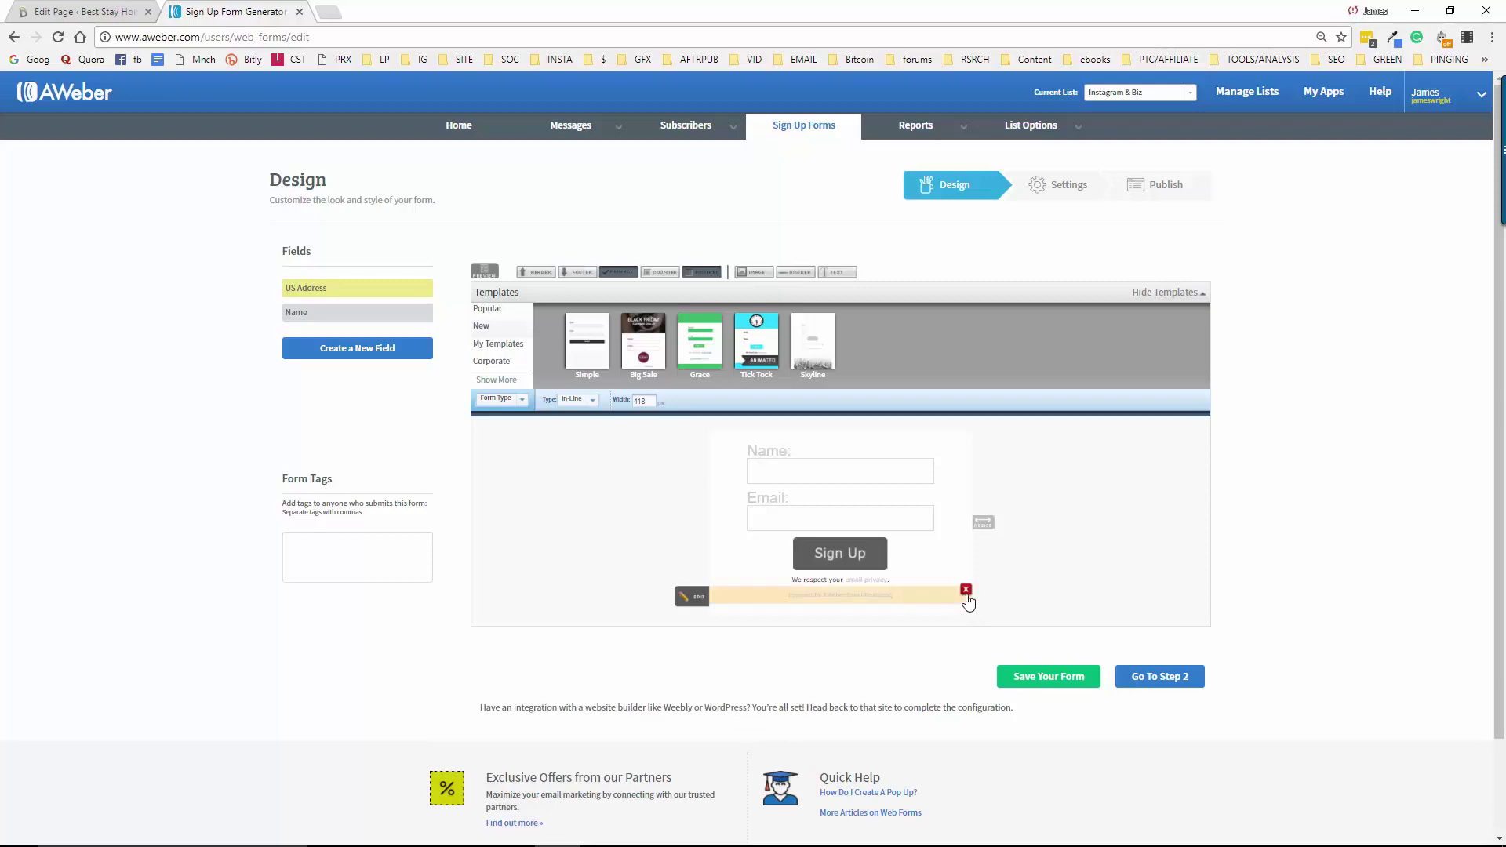
click(966, 590)
click(968, 580)
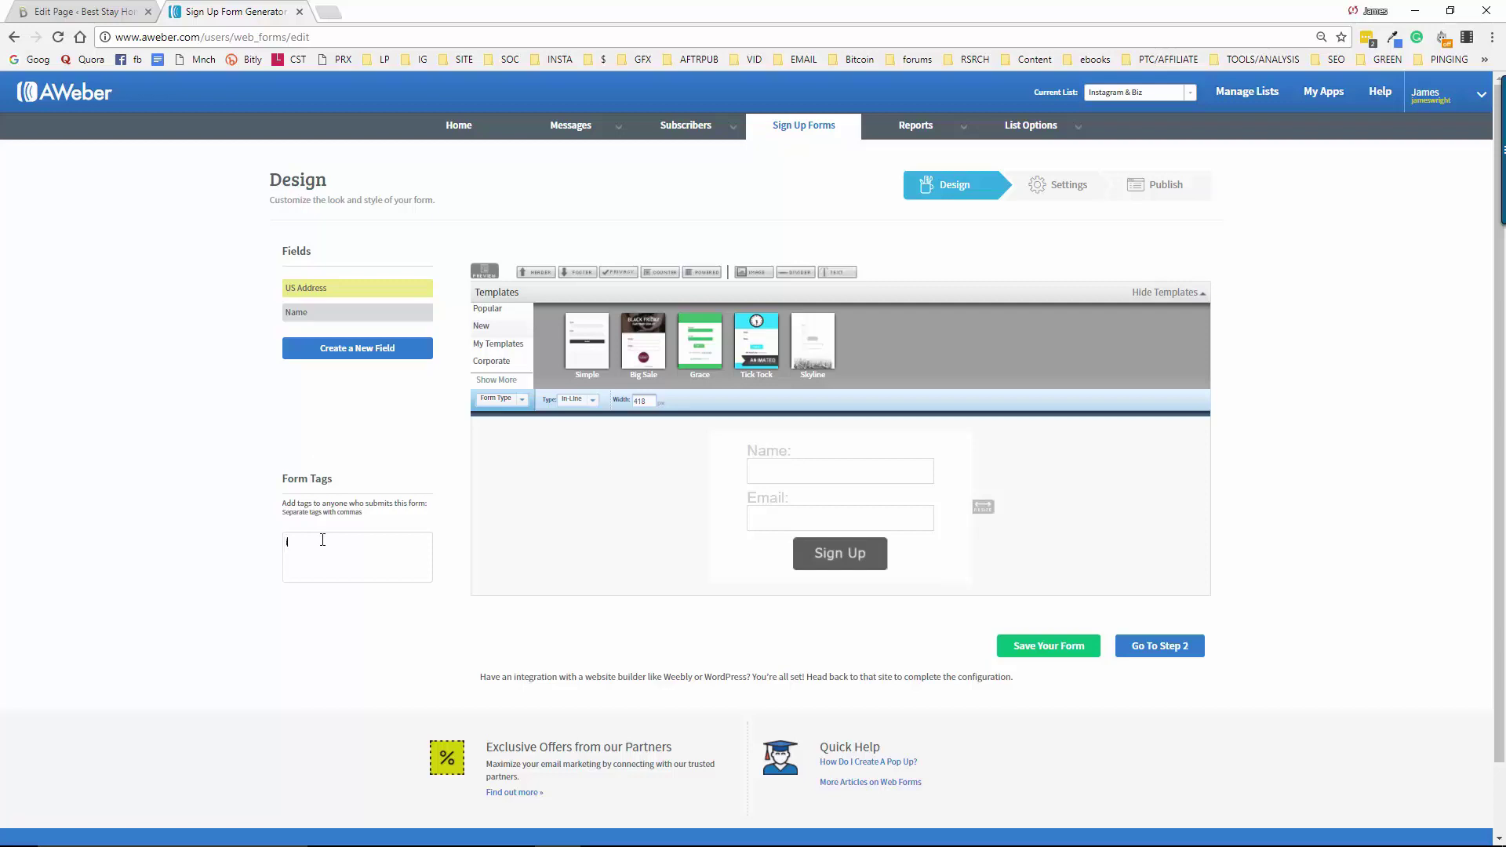
Tag the form instaproacademytraining, save it, and clear the default name on the Settings step
click(322, 539)
text(inst)
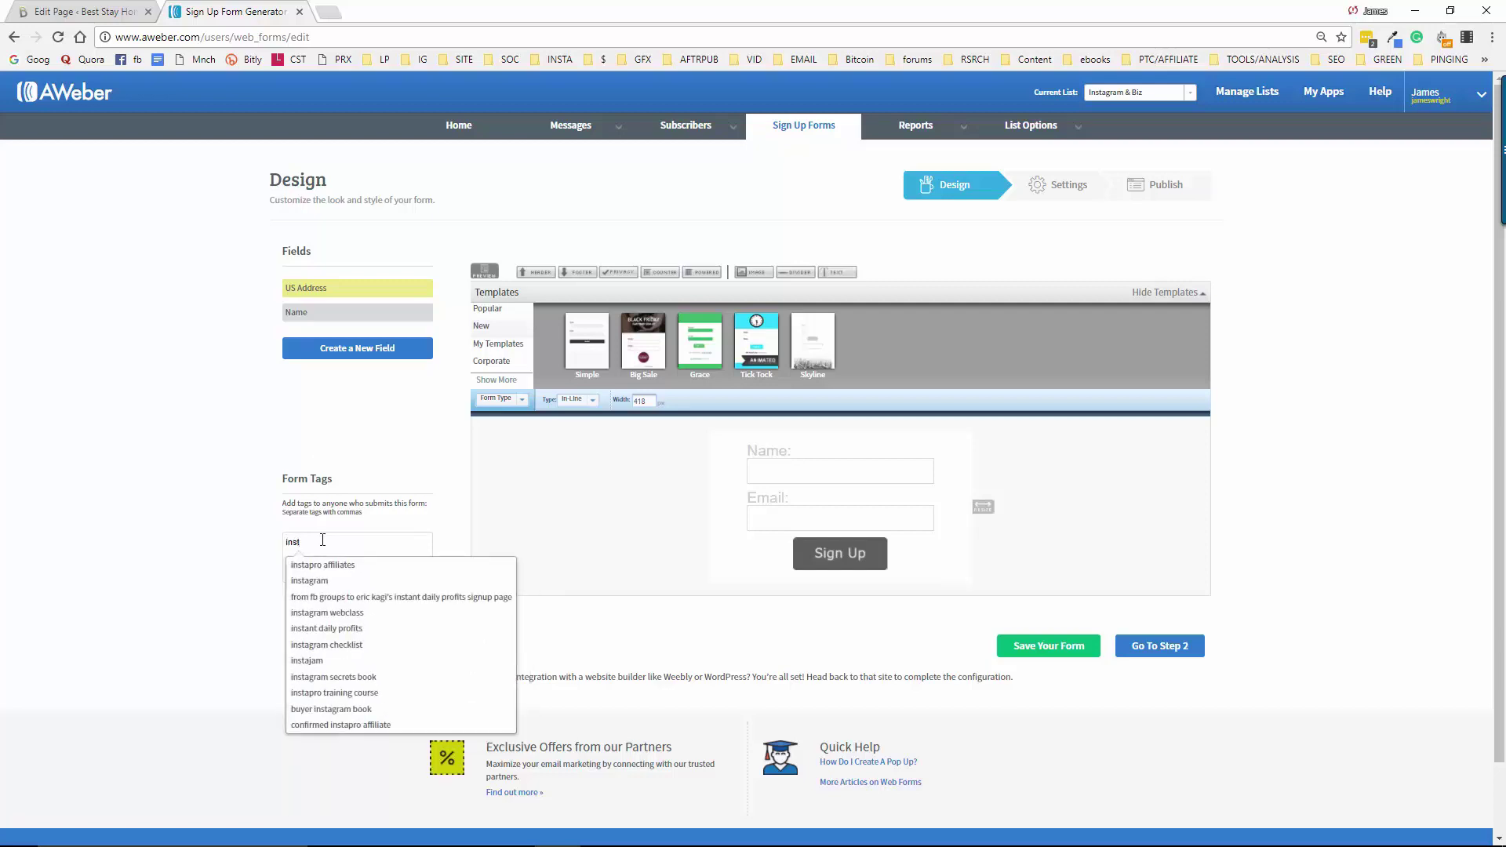
text(apro)
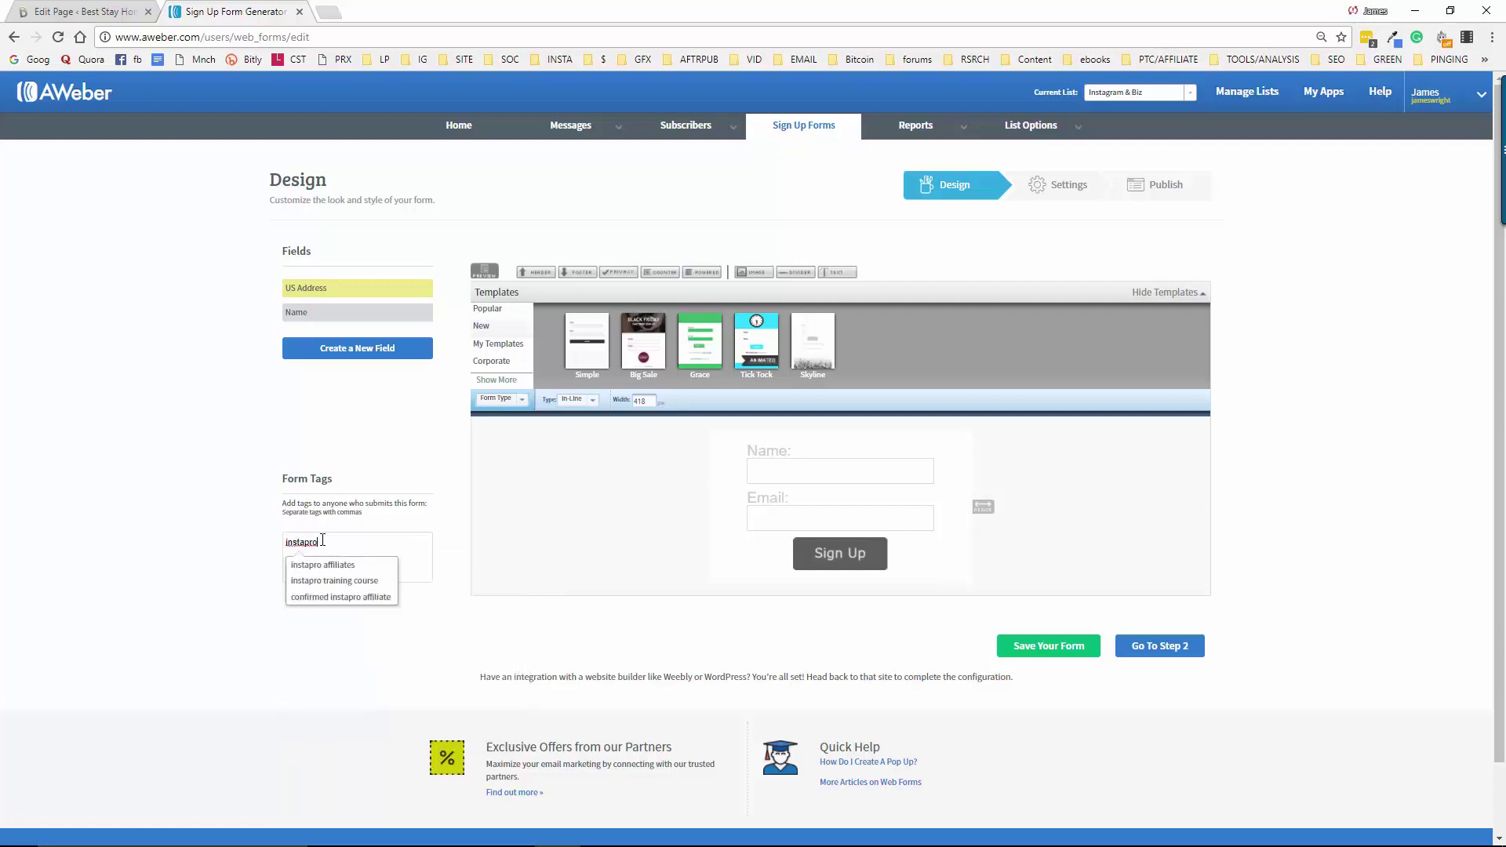
text(aca)
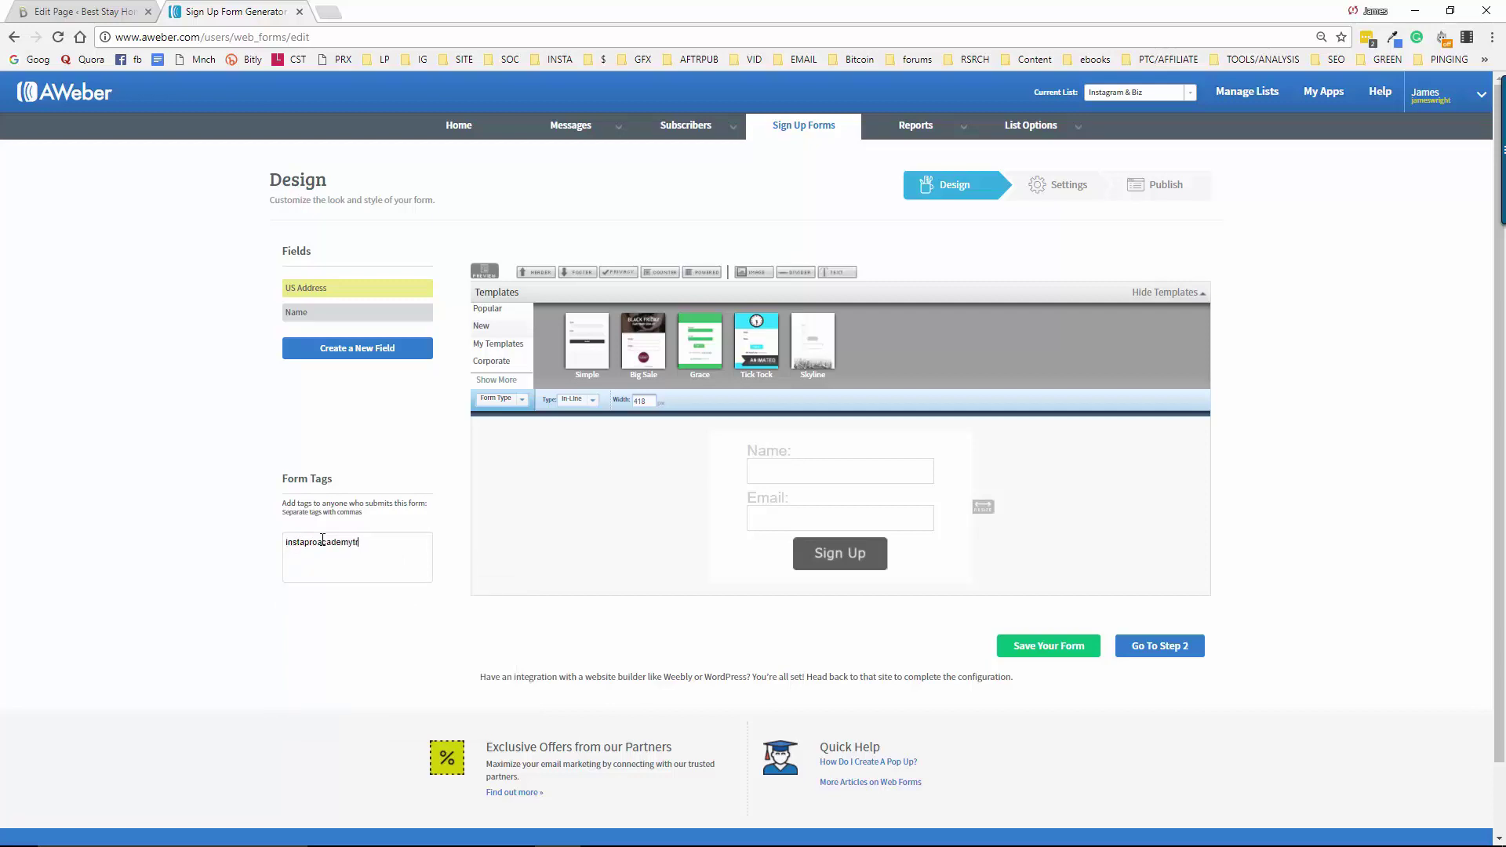
text(demytraining)
click(1035, 656)
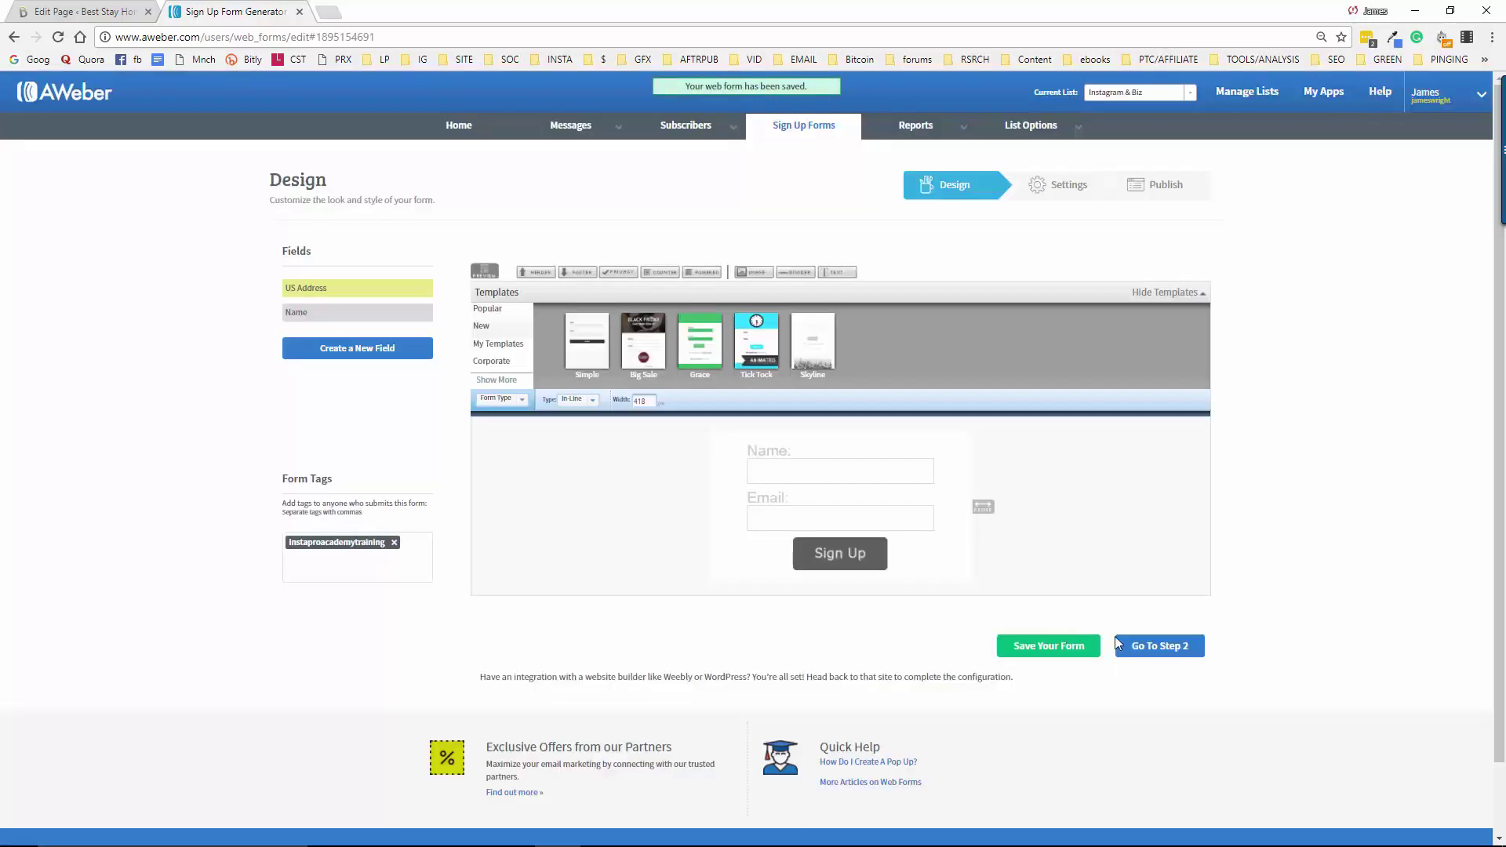
click(1169, 650)
drag(361, 314, 287, 321)
key(BackSpace)
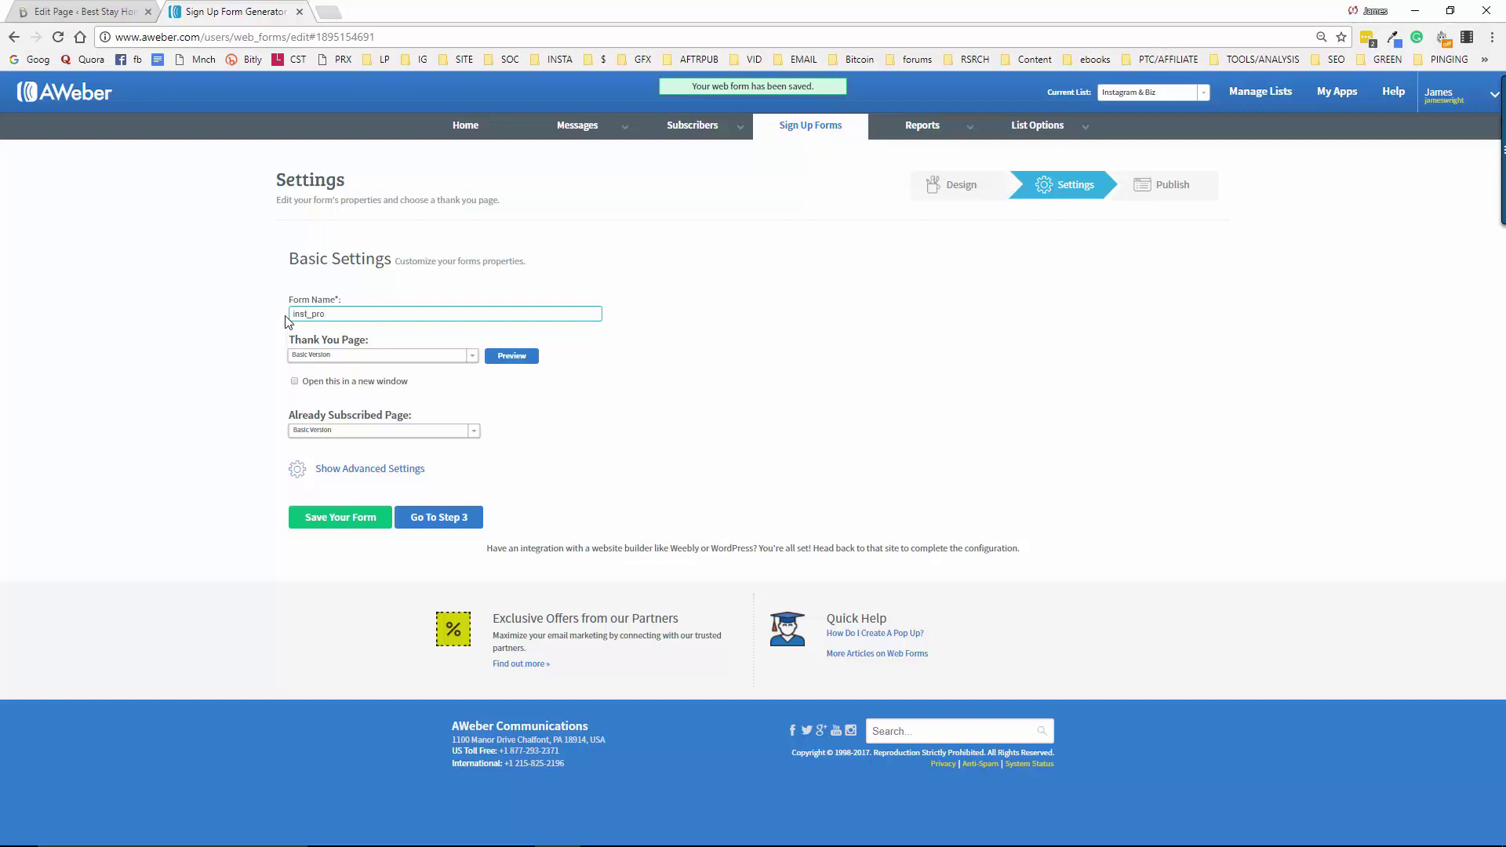
Name the form inst_pro-training and send subscribers to the pasted affiliate link in a new window
text(inst_pro-tr)
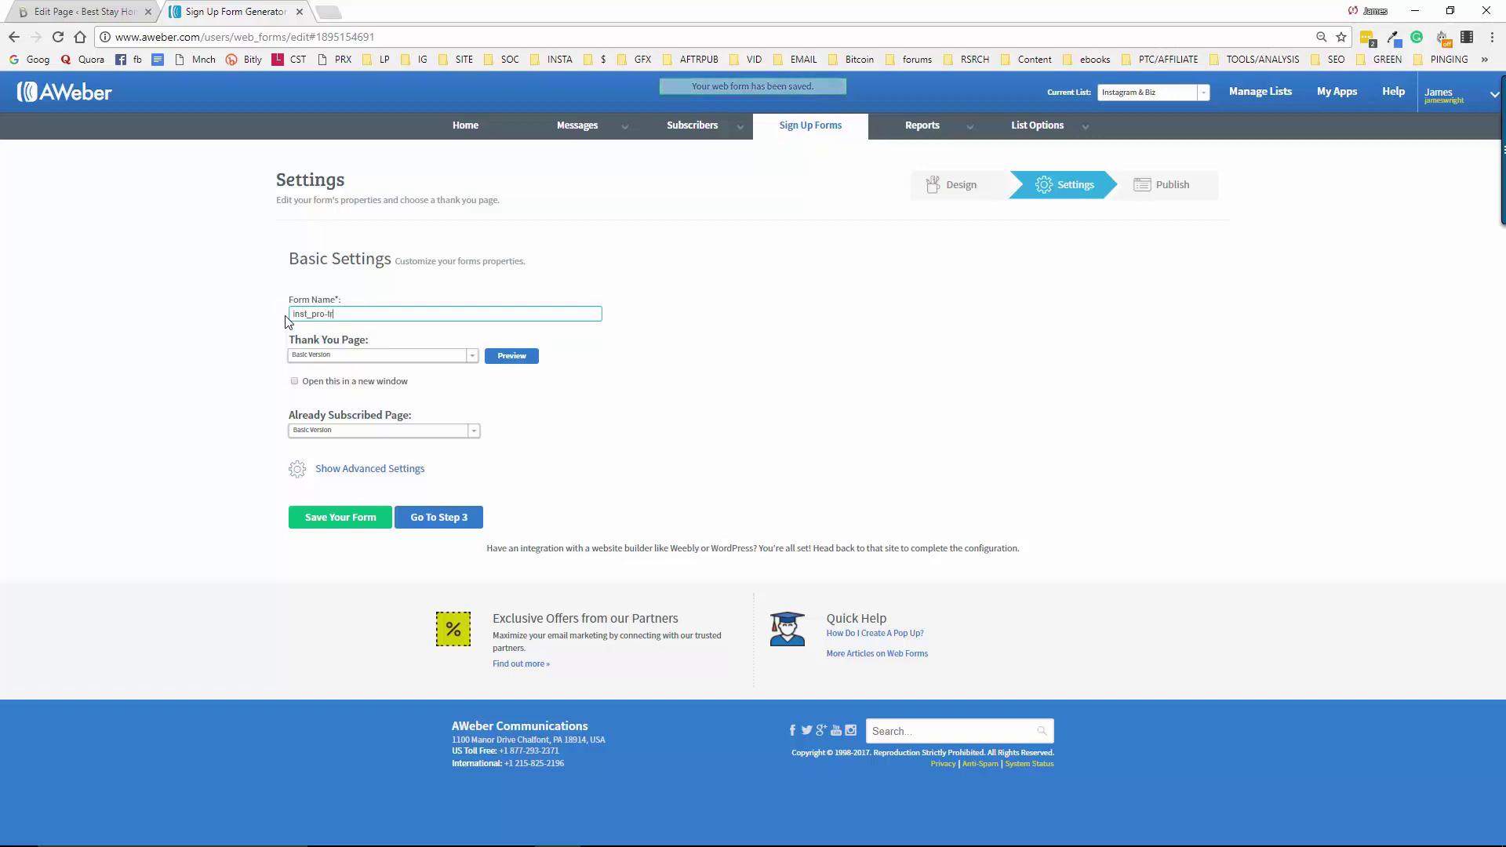
text(aining)
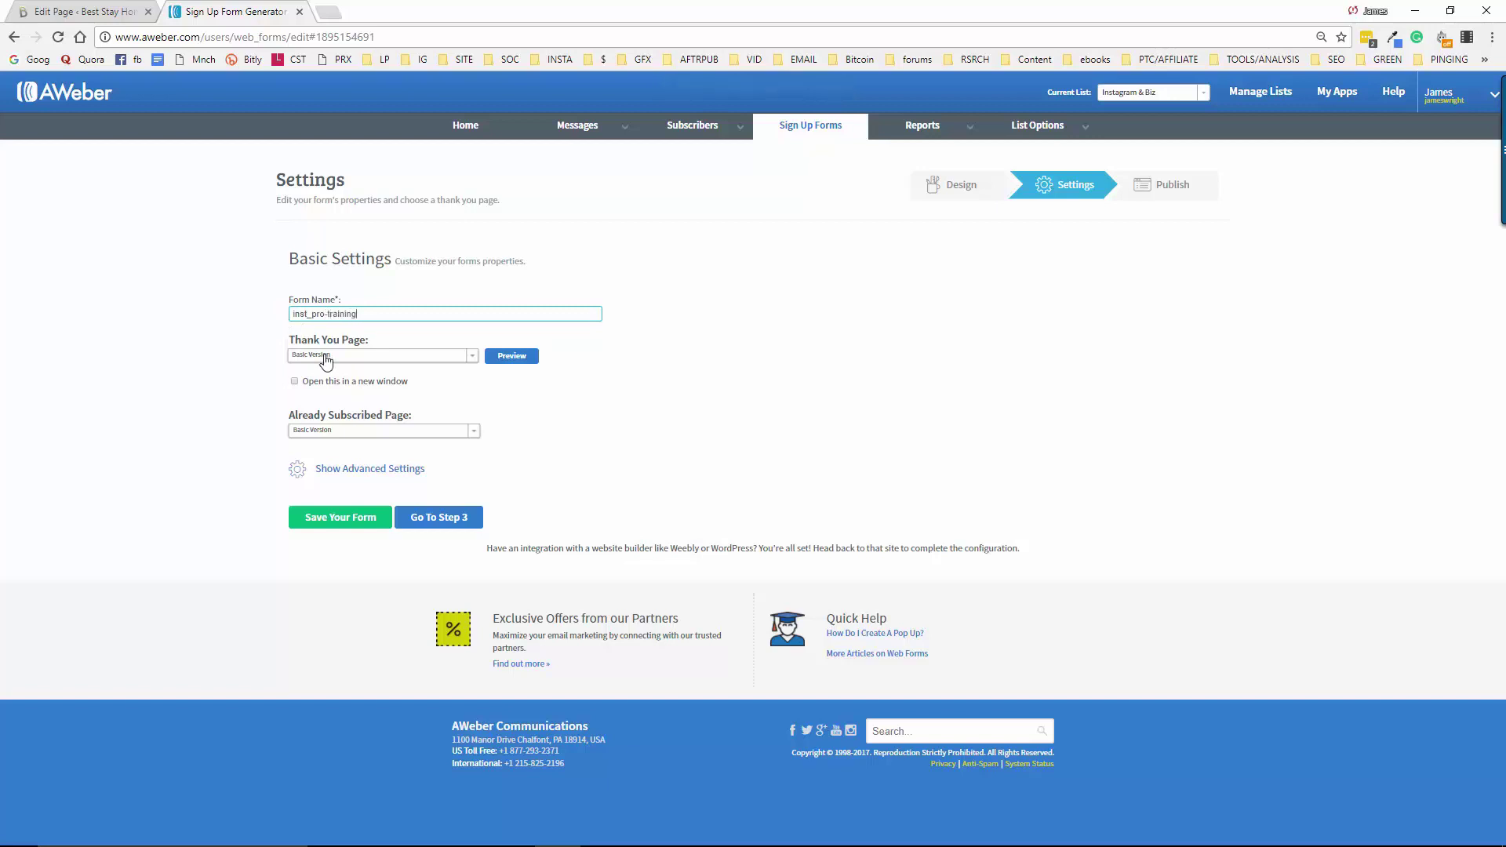
click(295, 384)
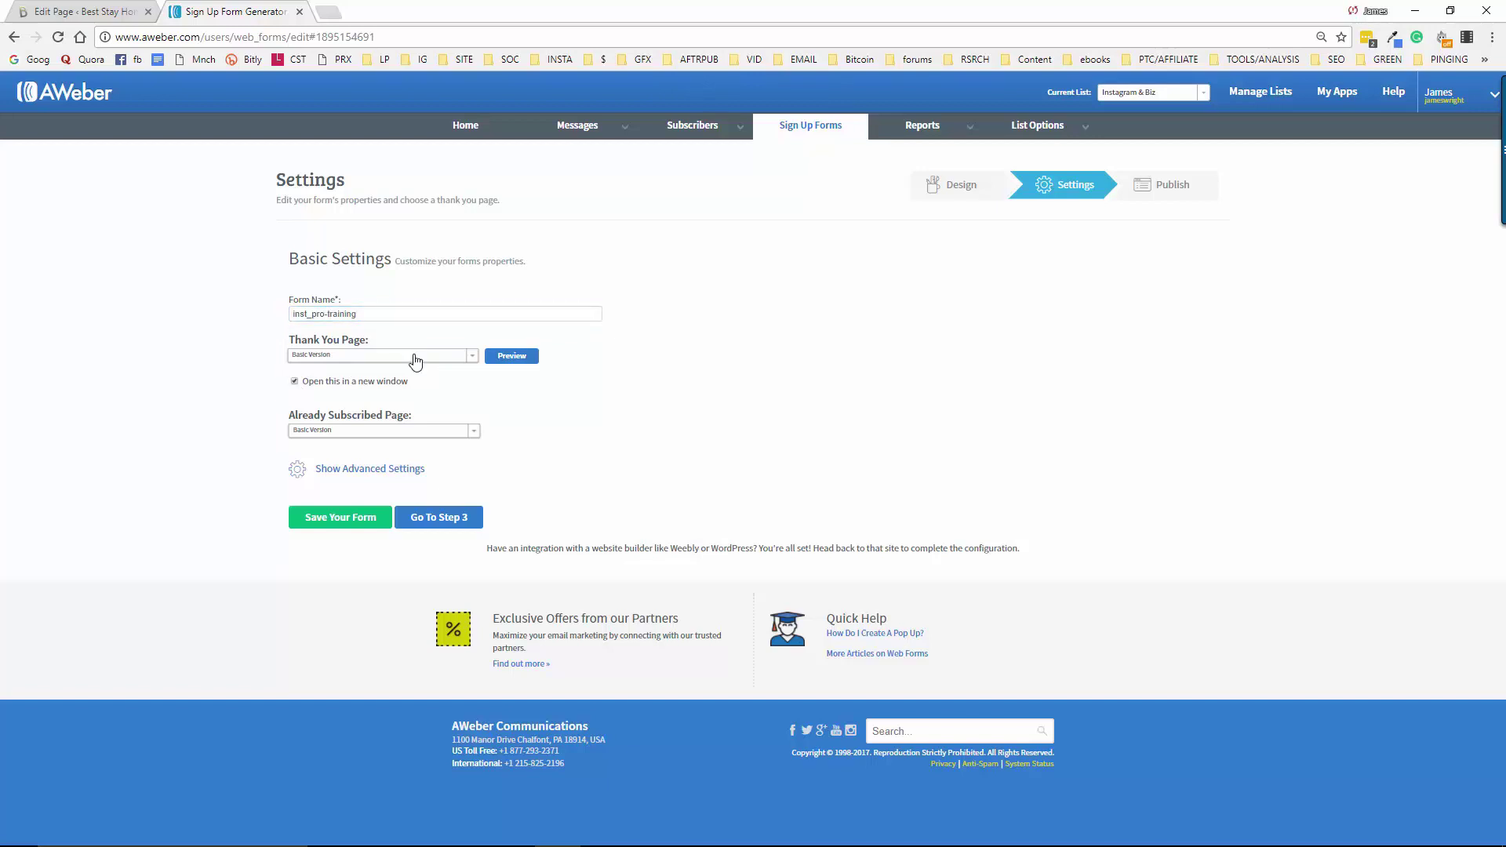
click(414, 356)
click(404, 382)
click(392, 383)
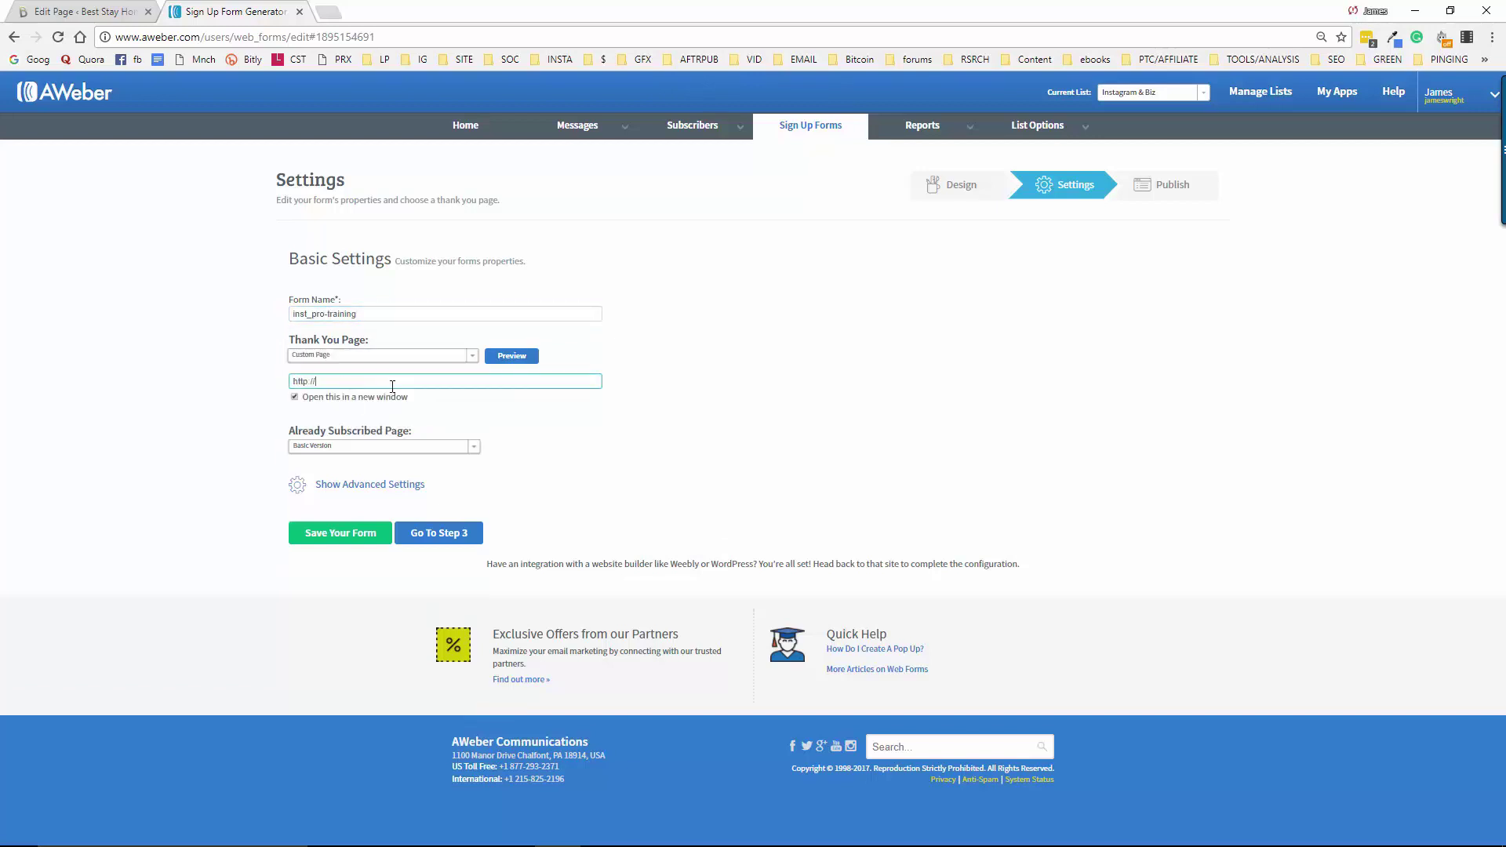
key(ctrl+a)
key(BackSpace)
text(https://gg321.isrefer.com/go/offer/bobtosh/)
Show advanced settings, save the form and continue to the publish step
click(355, 487)
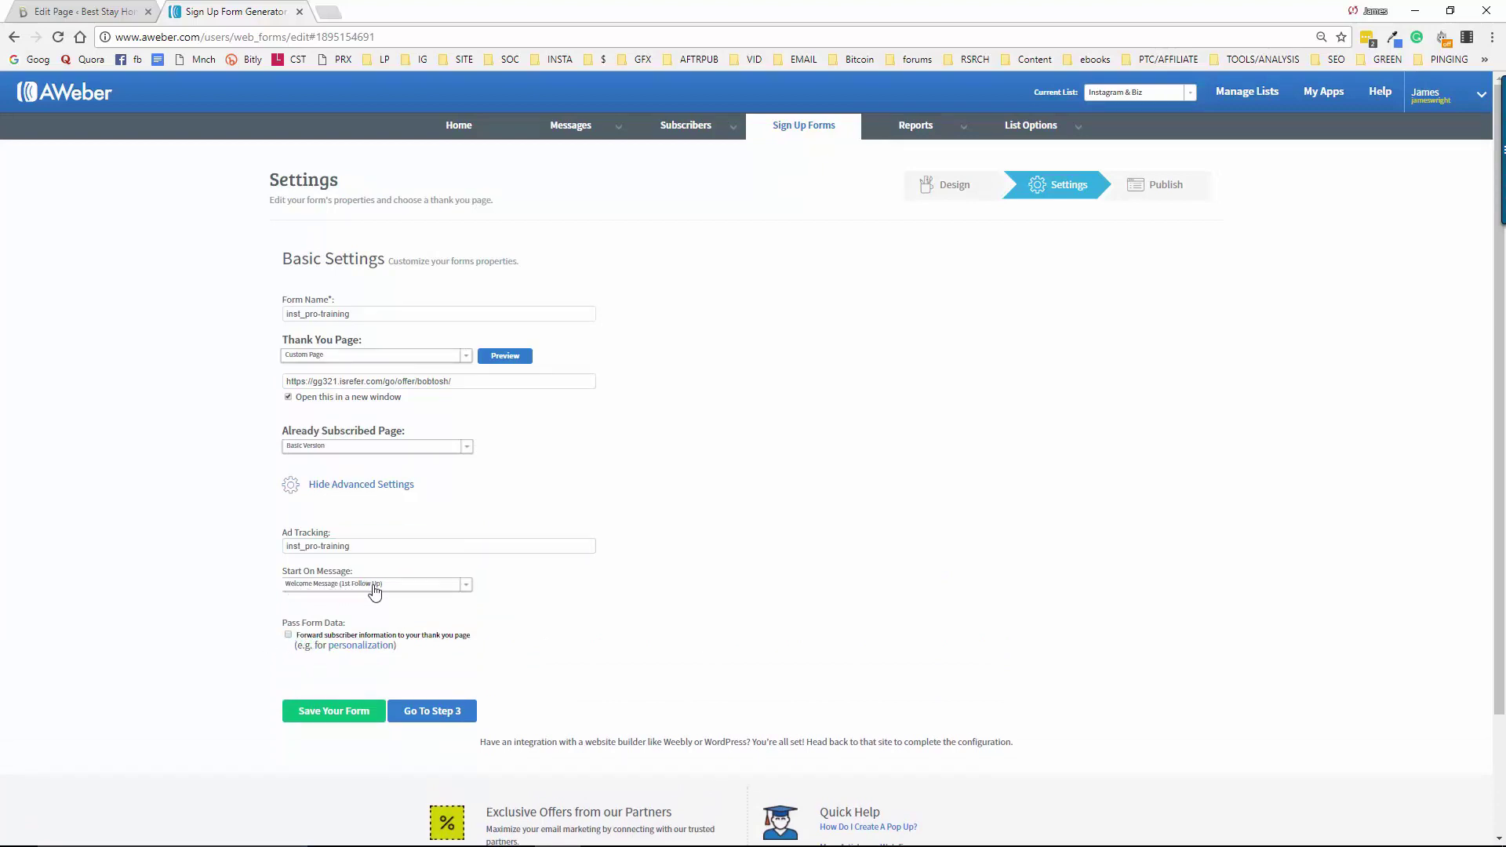
click(331, 712)
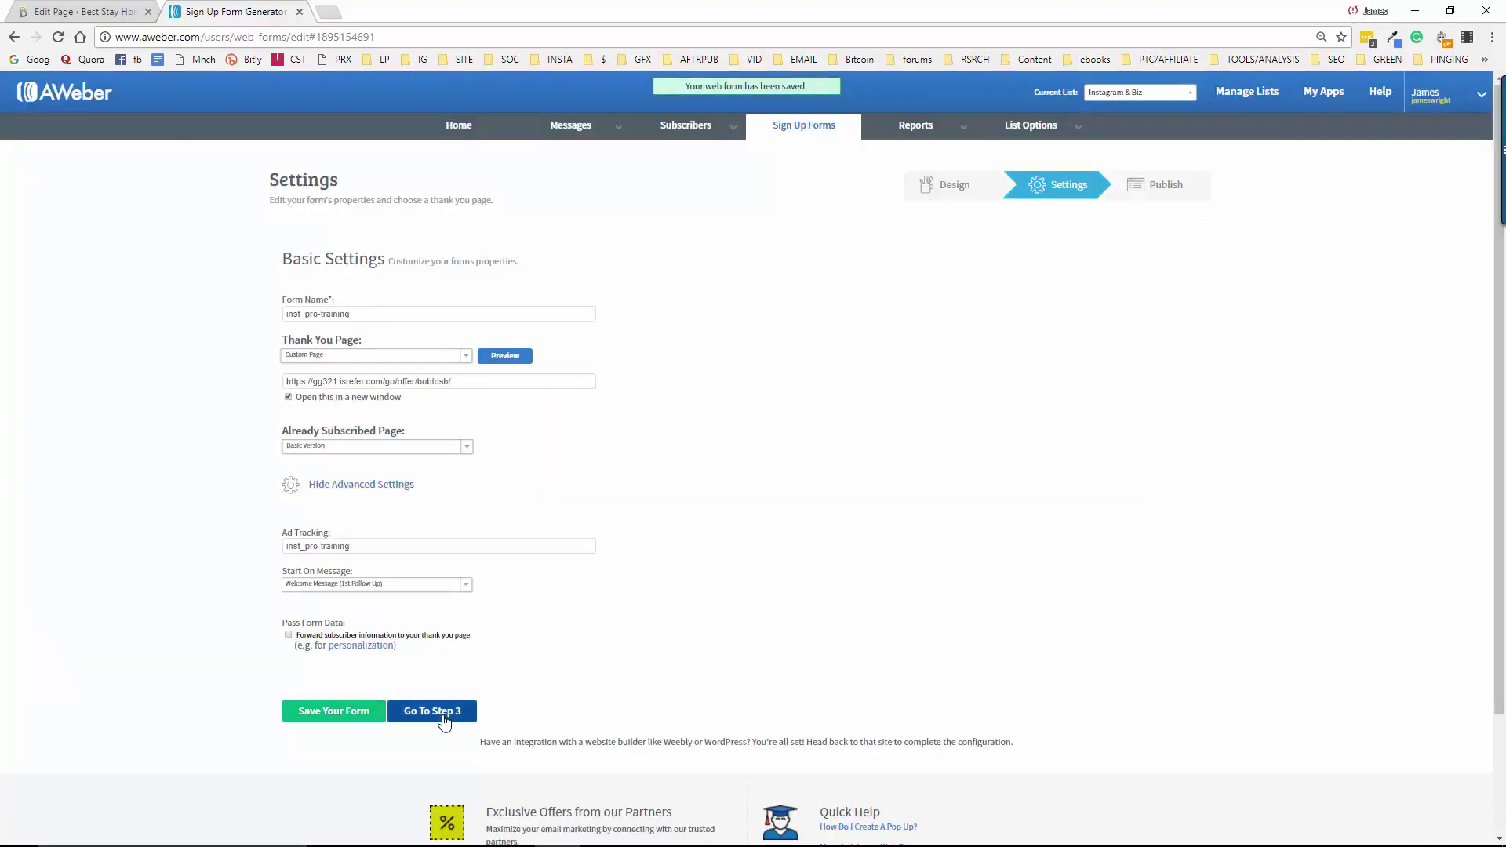
click(444, 721)
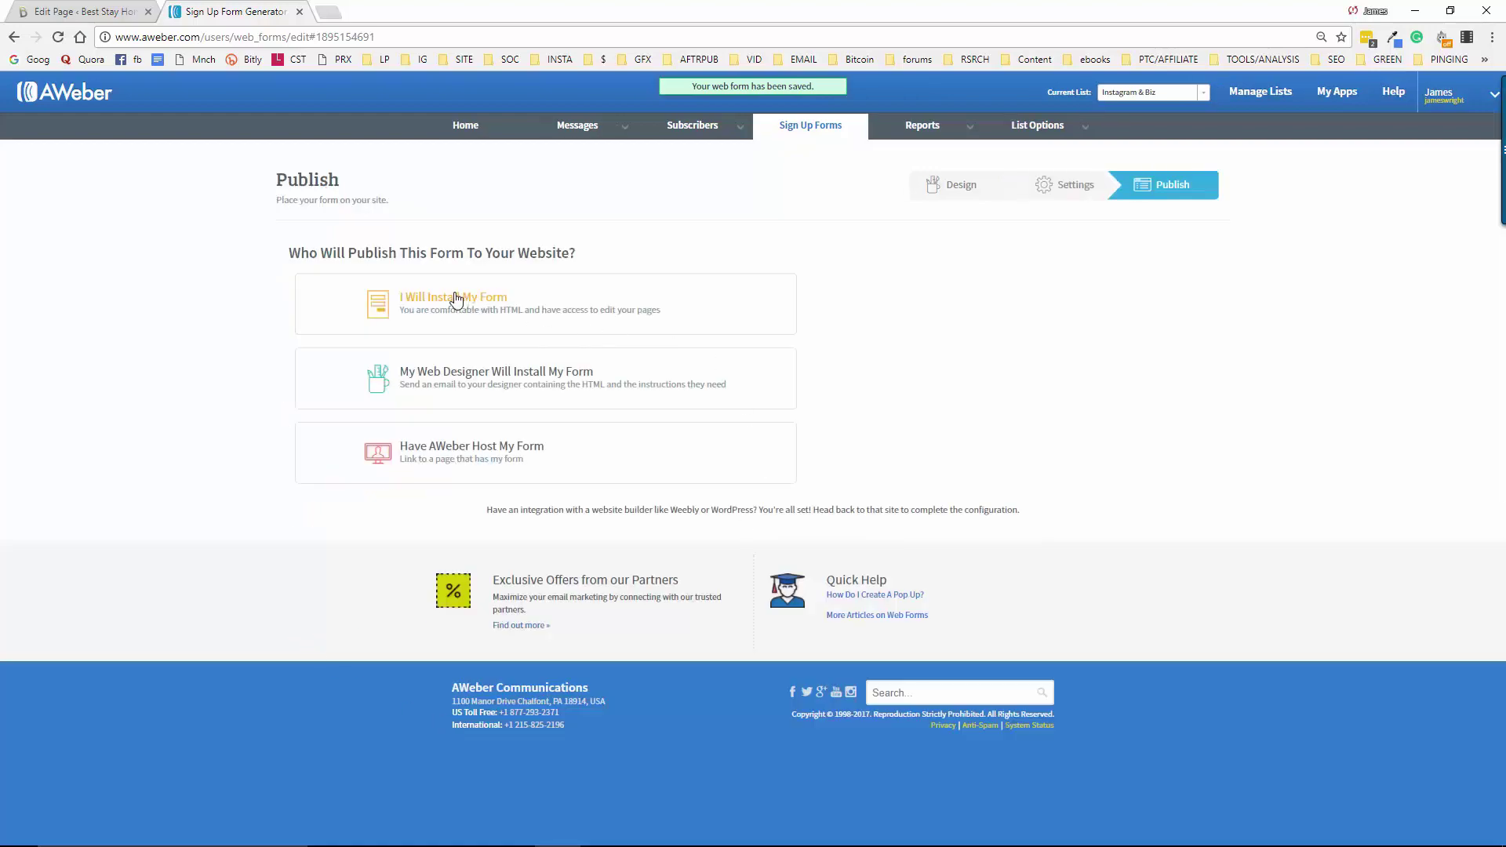
Copy the form's raw HTML code without built-in styles and return to the WordPress editor
click(433, 304)
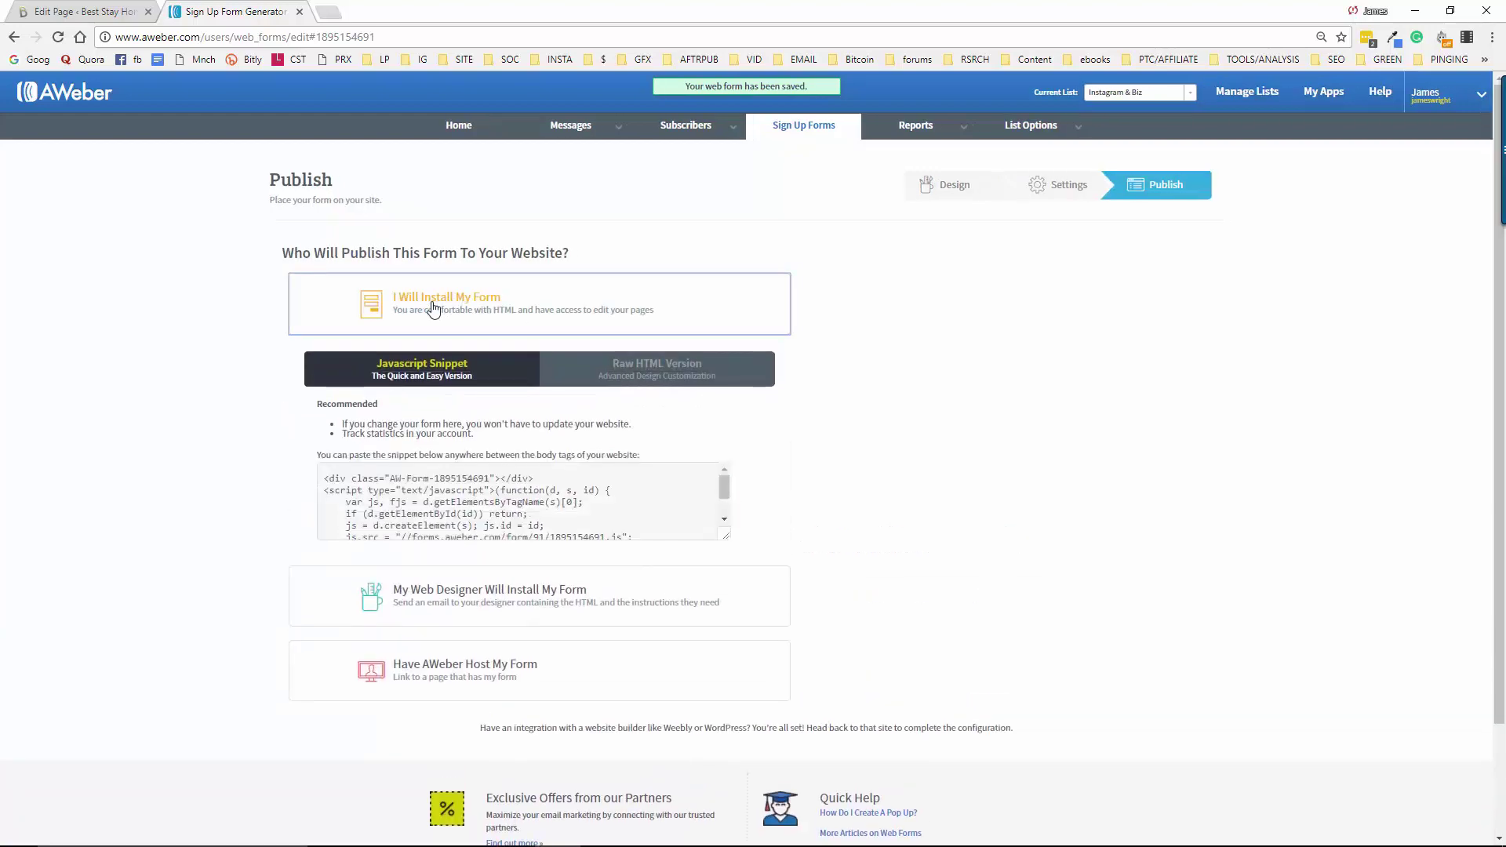
click(627, 375)
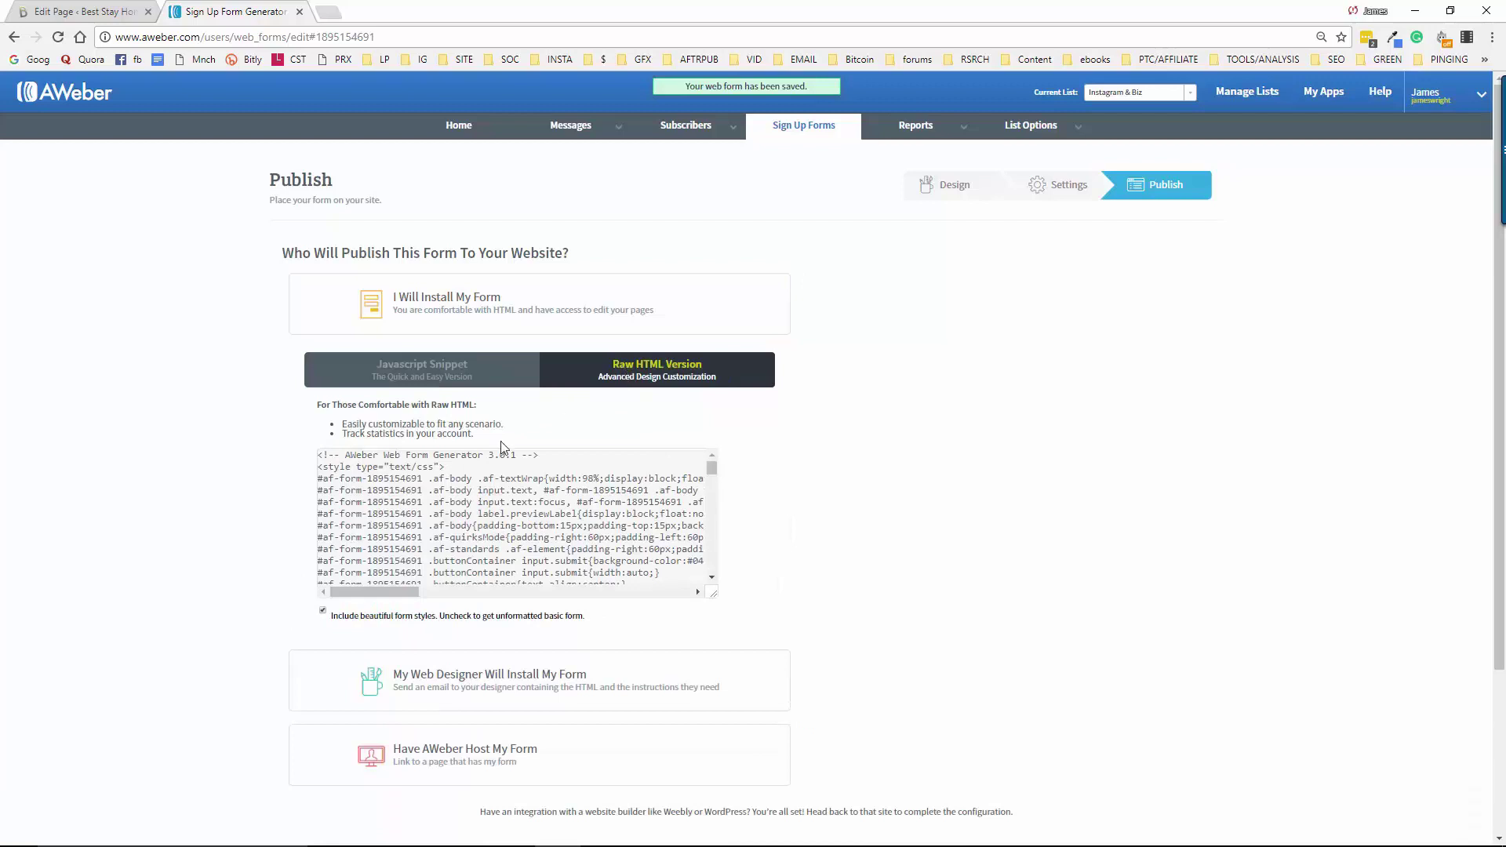
click(323, 612)
scroll(514, 518, down, 10)
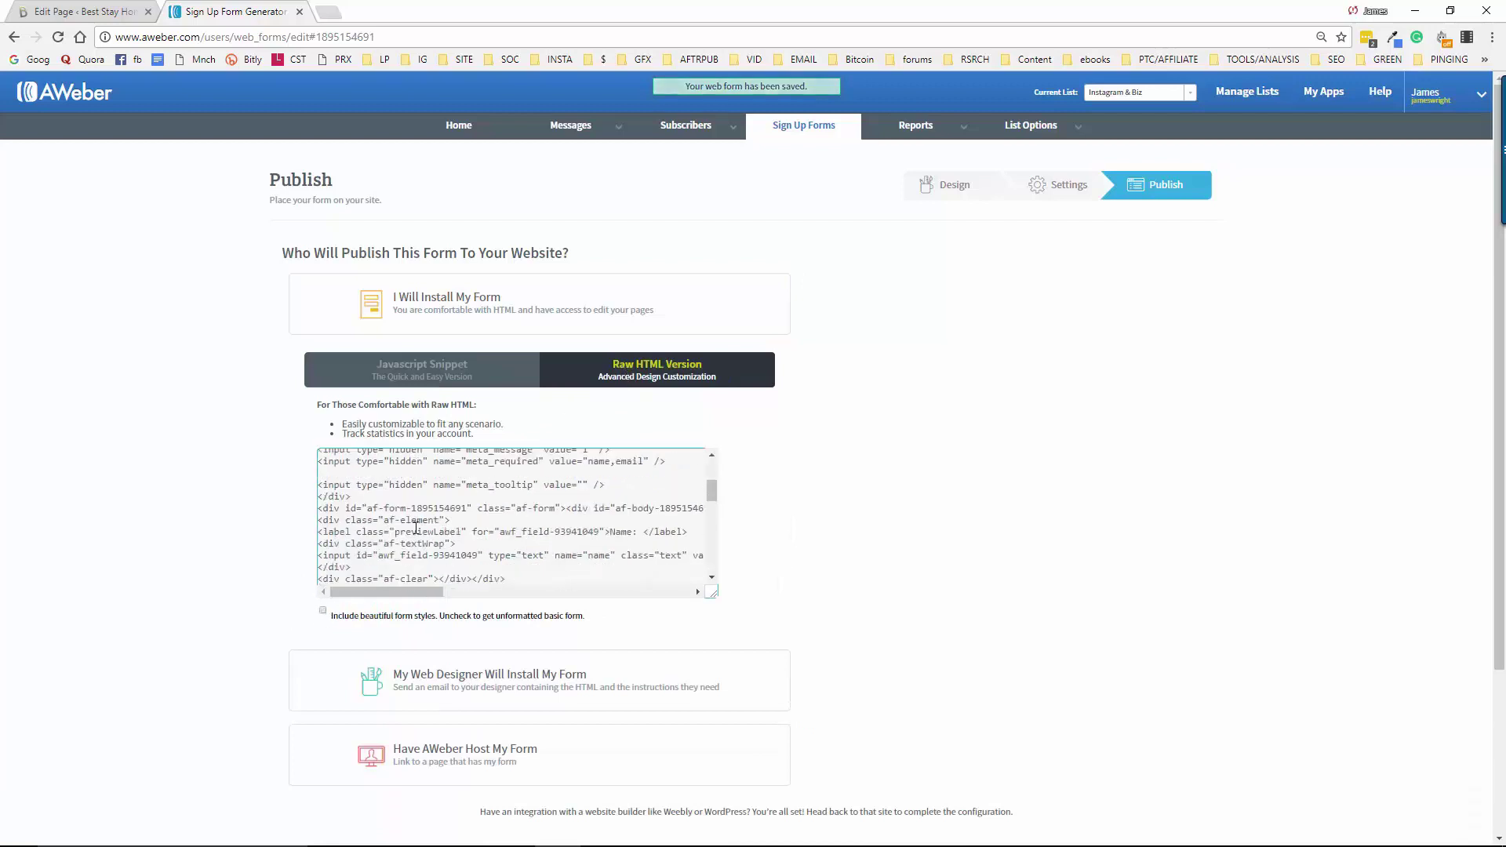
click(546, 585)
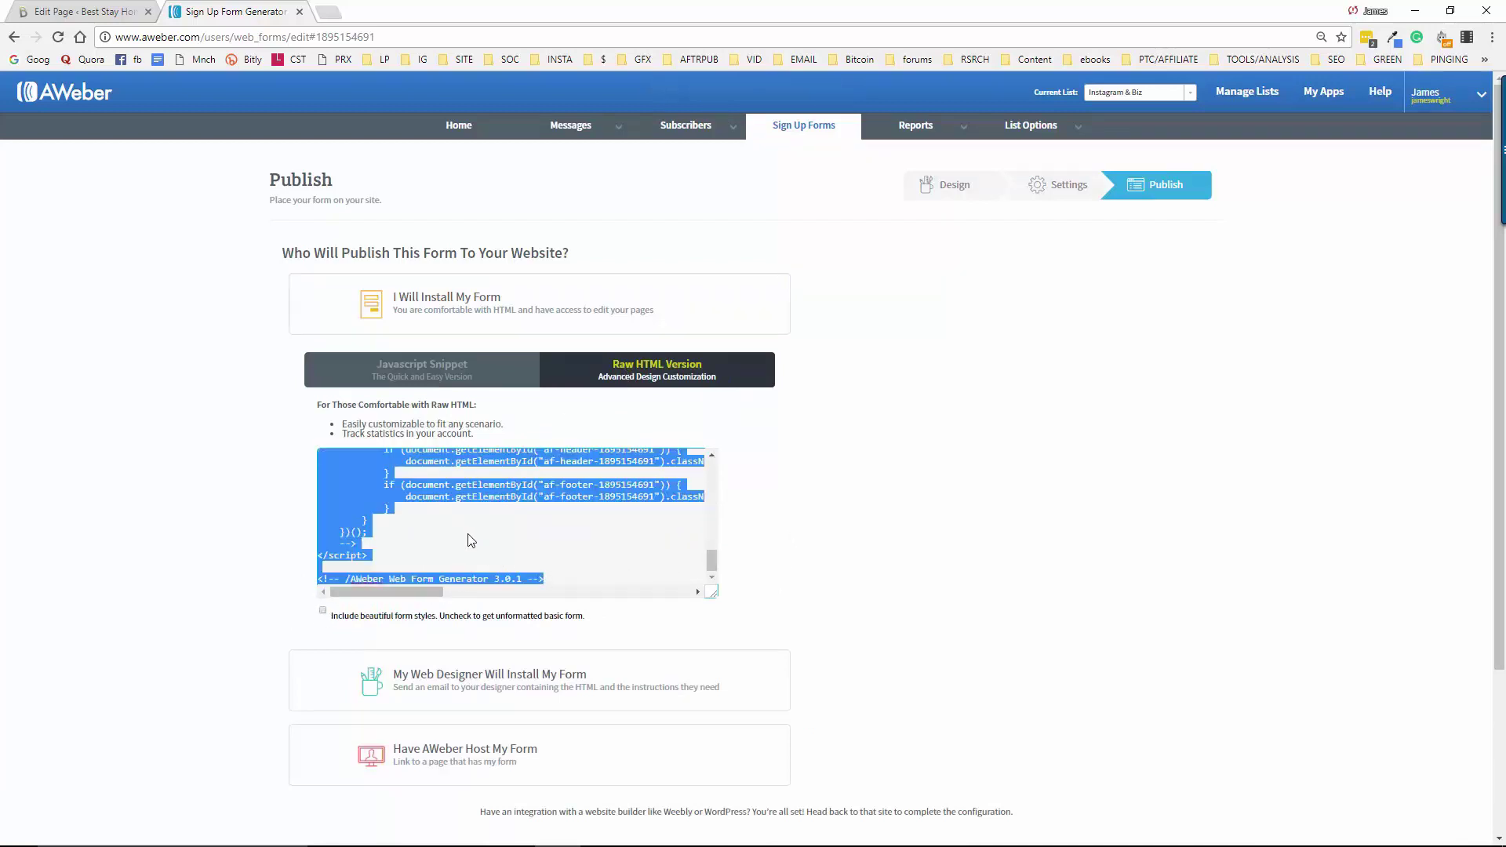
right_click(374, 489)
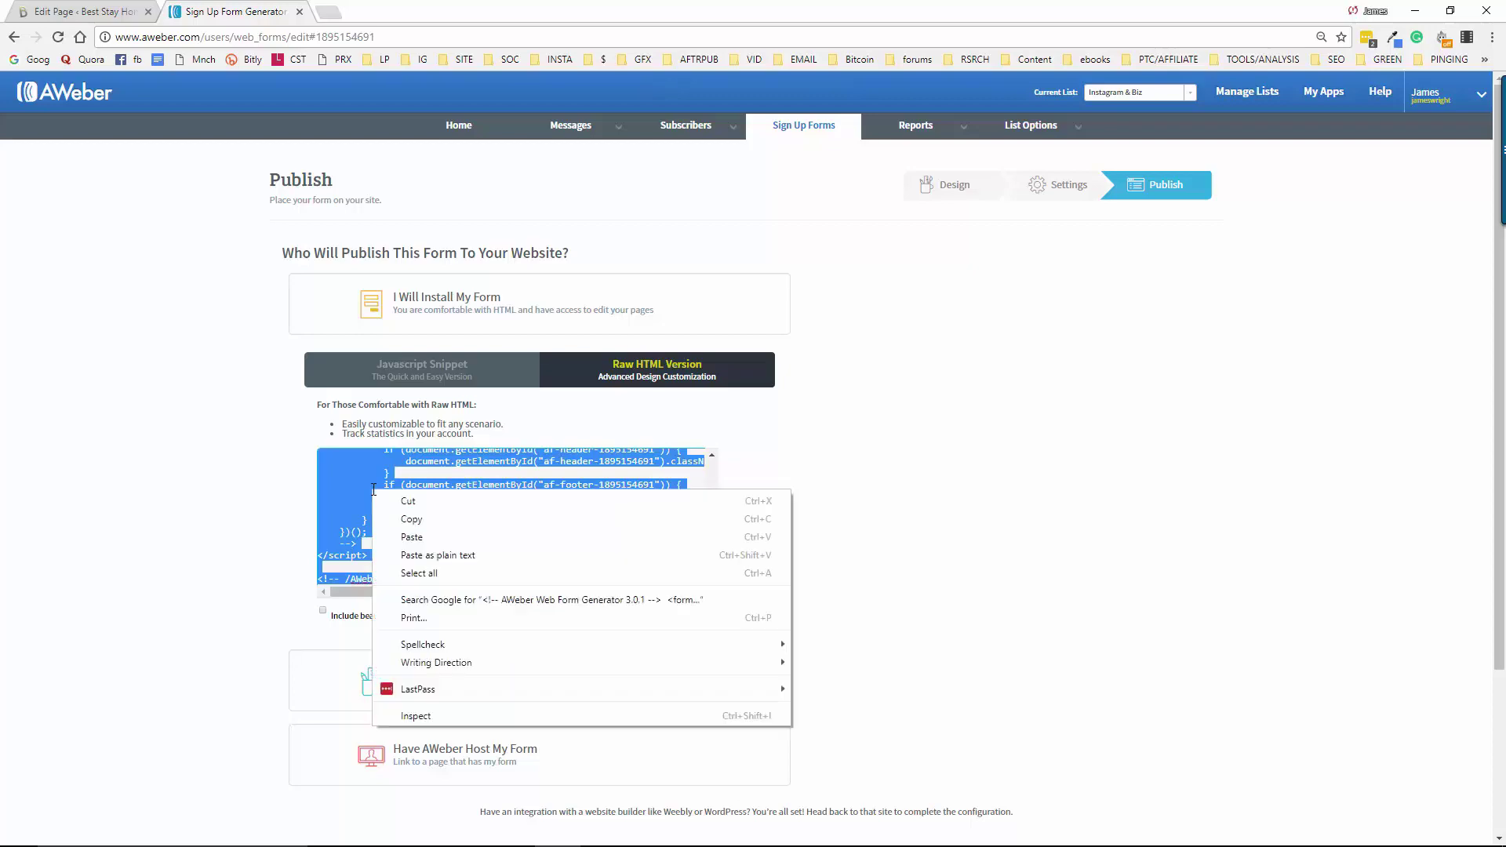
click(431, 521)
scroll(420, 504, up, 10)
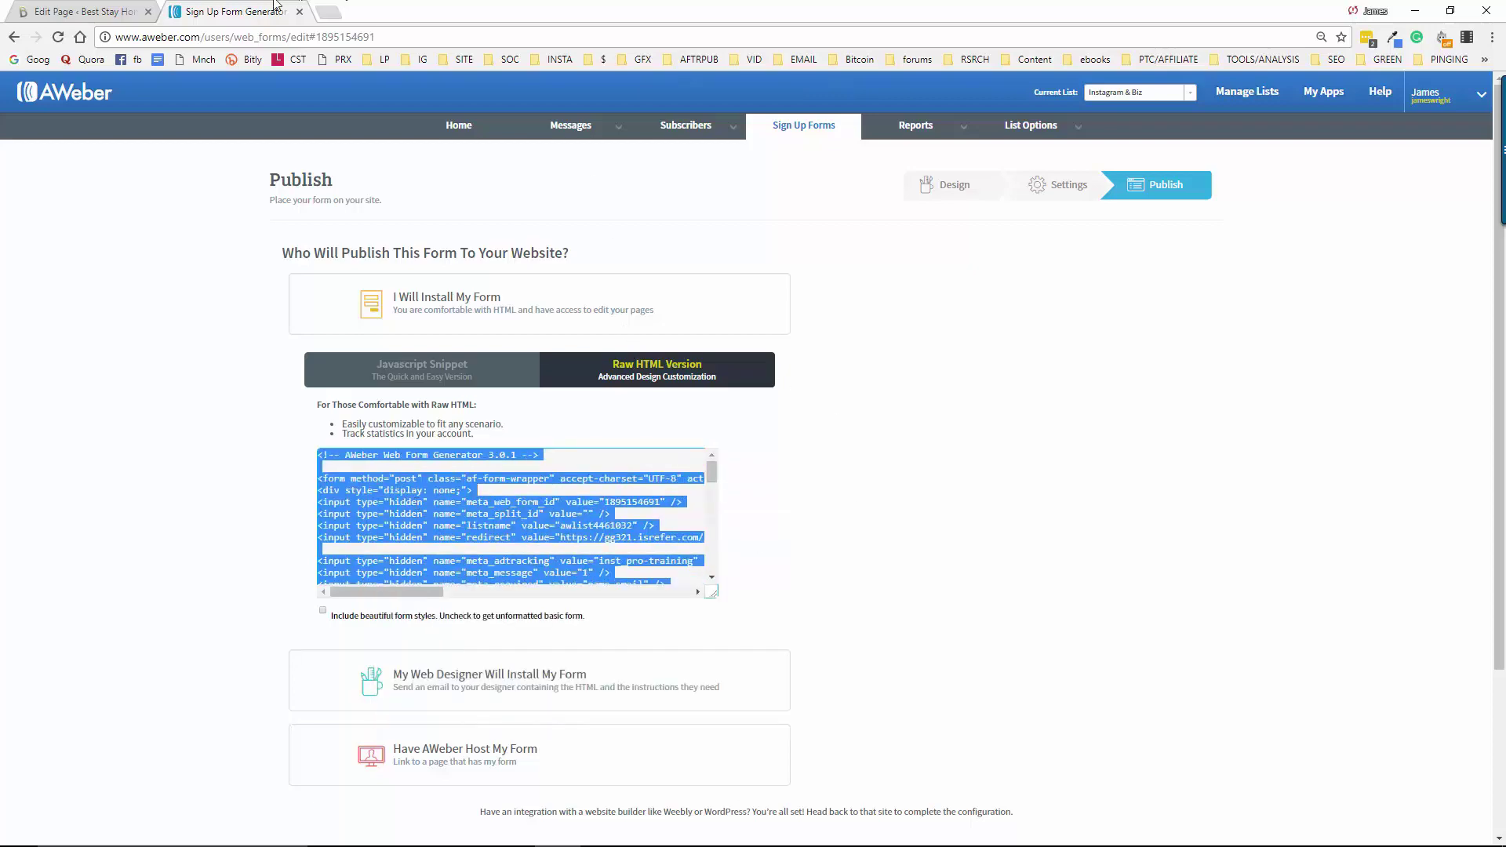
click(83, 12)
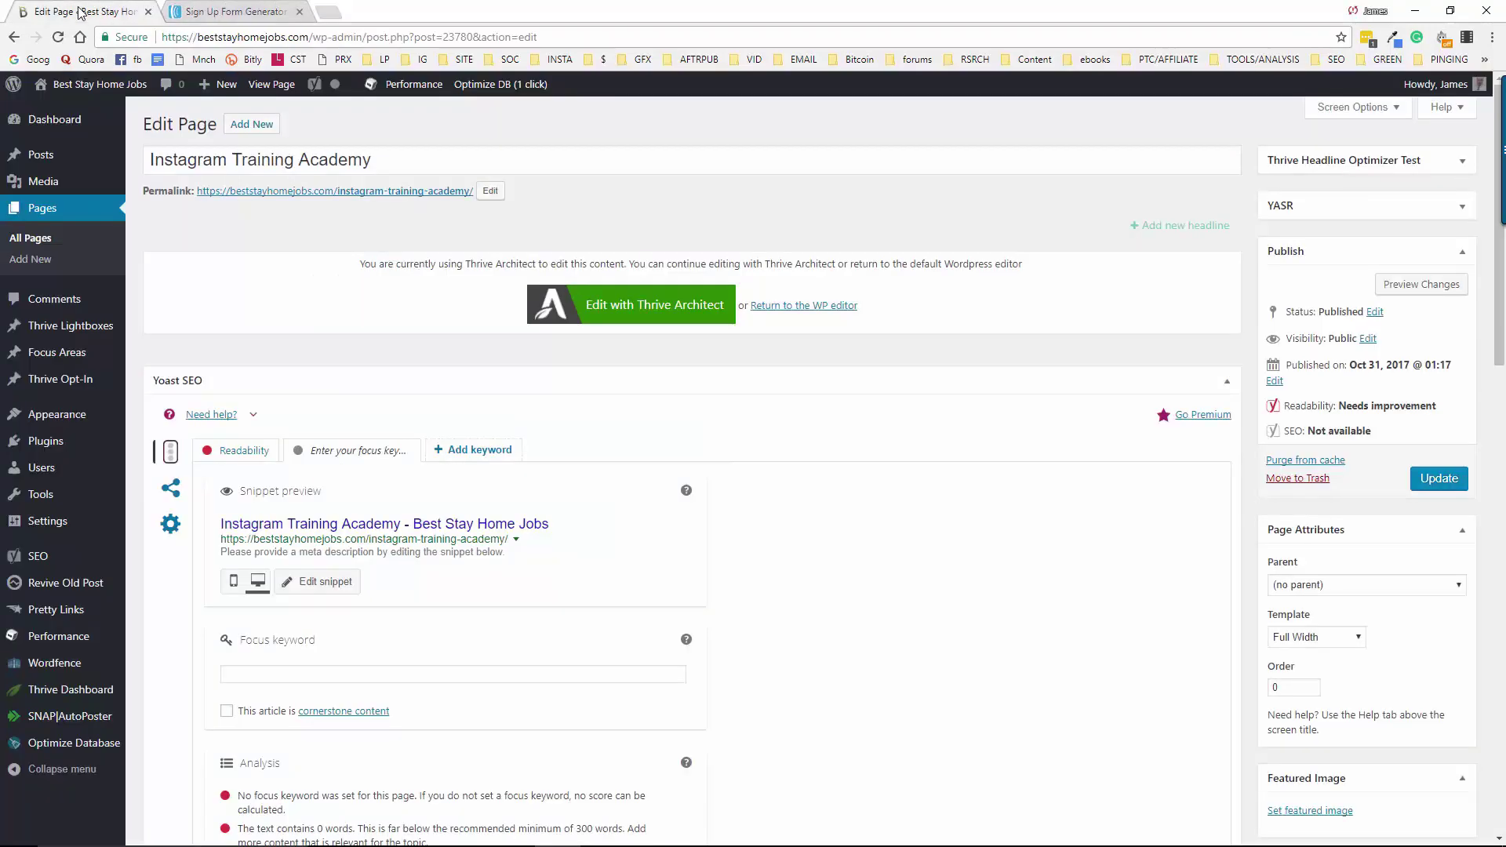
Open the page in Thrive Architect and replace the Lead Generation form's HTML with the AWeber code
click(625, 315)
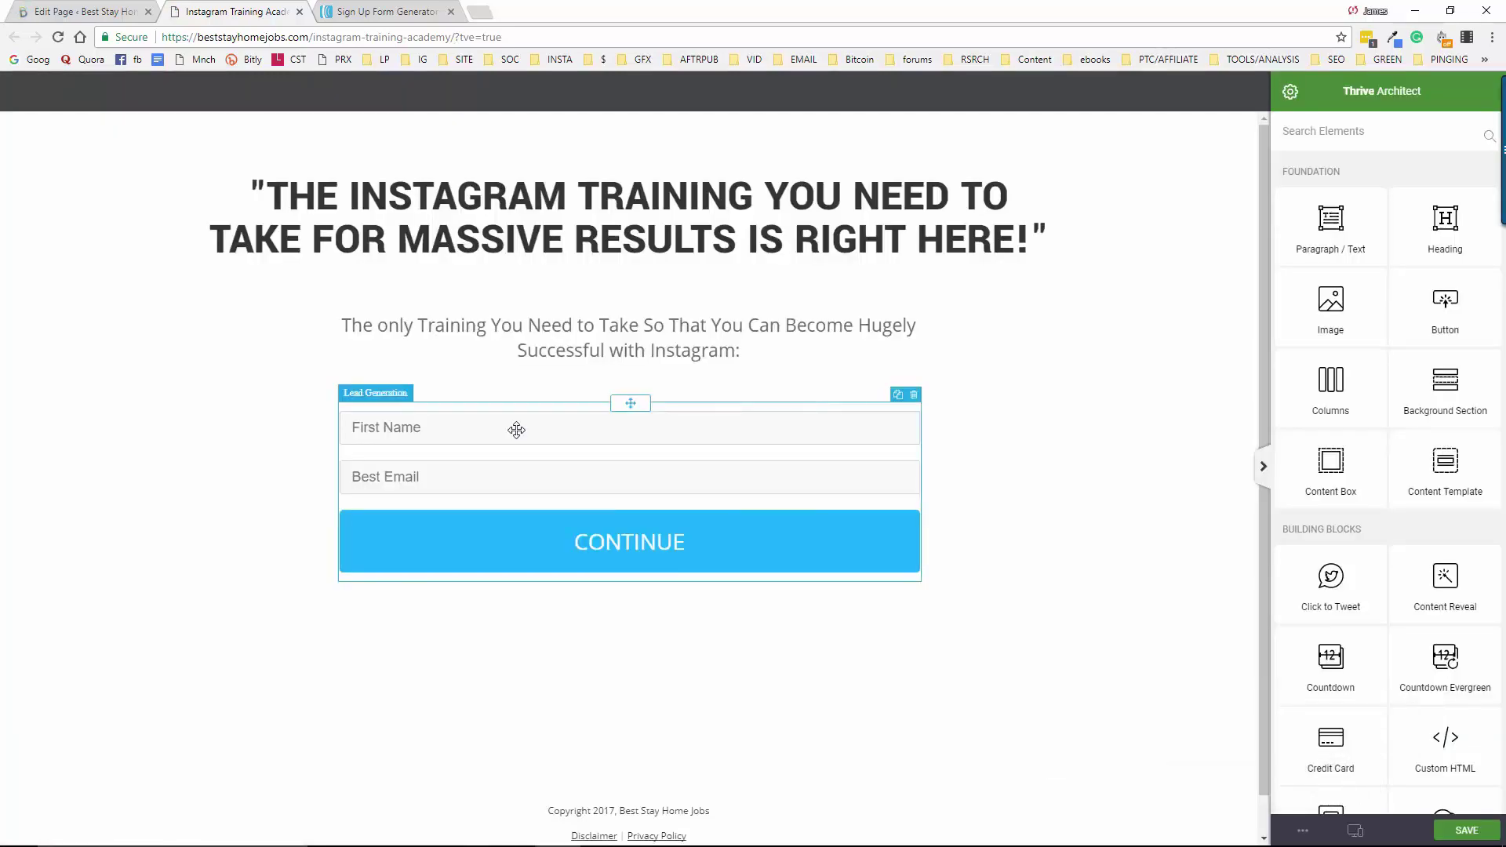
click(516, 430)
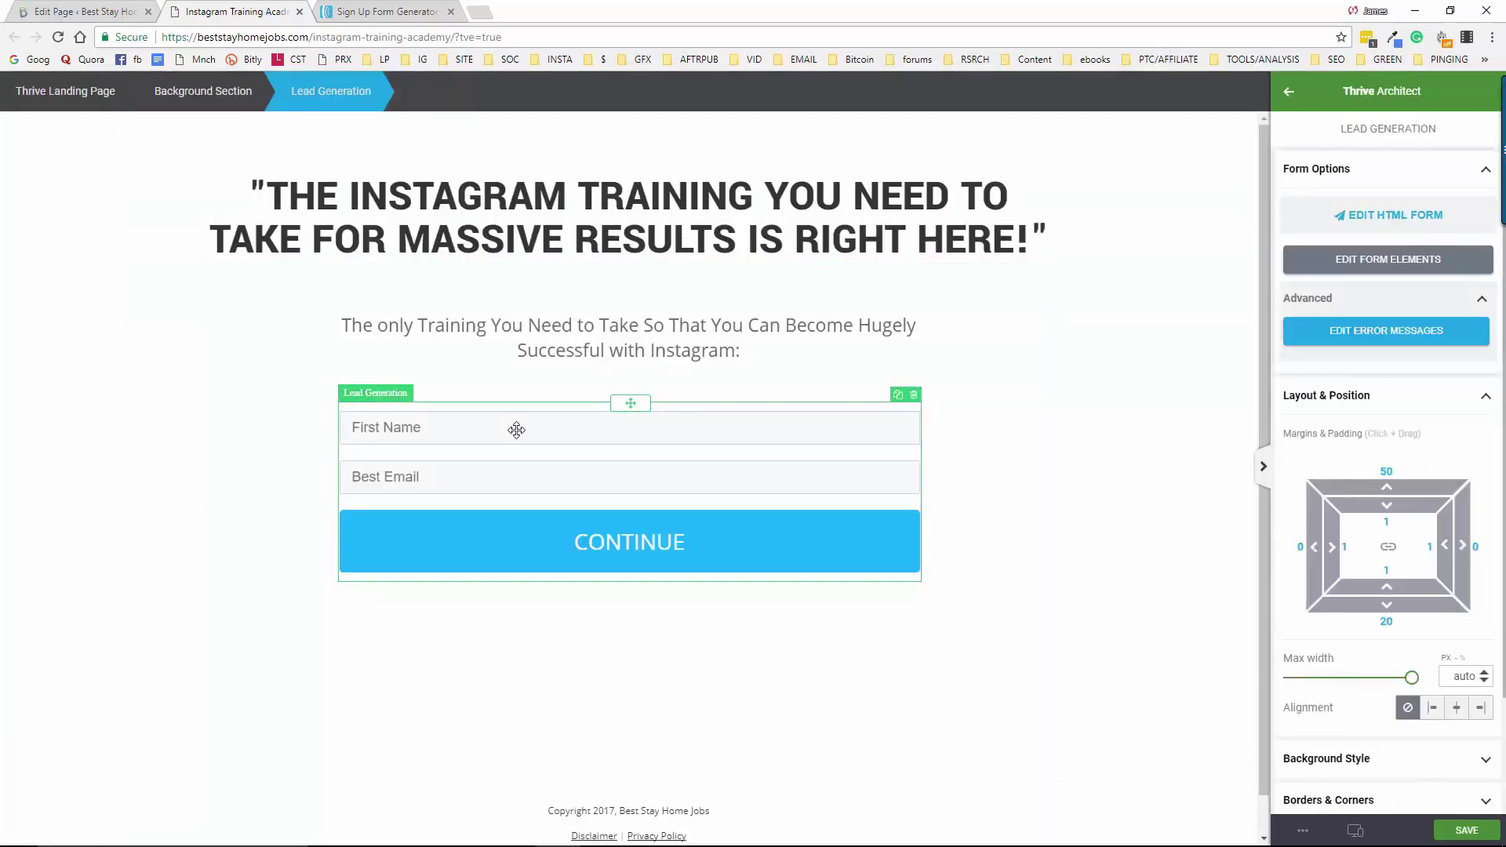
double_click(516, 430)
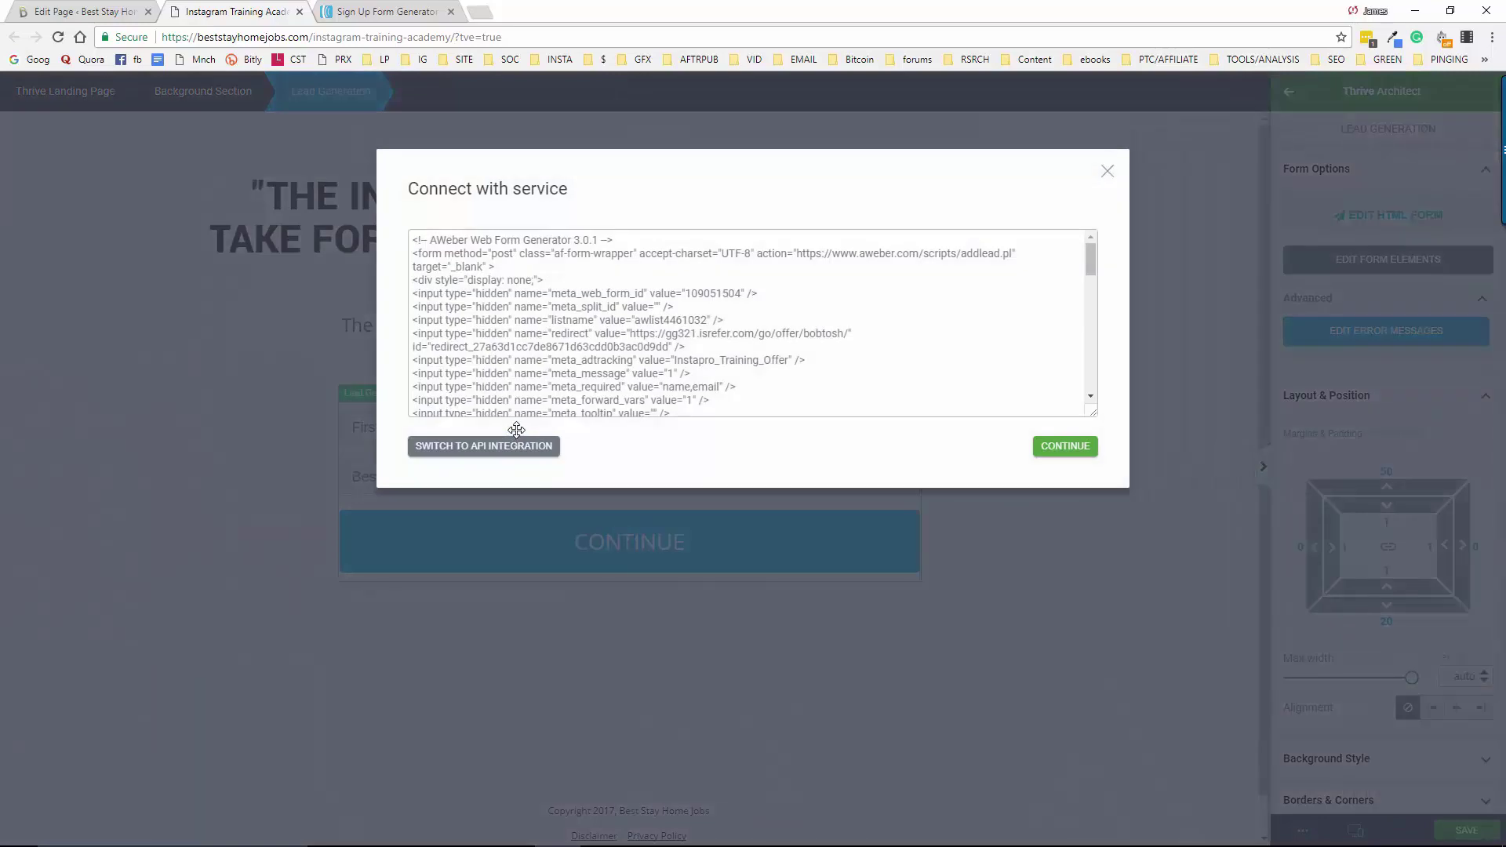
scroll(516, 430, down, 9)
drag(619, 406, 410, 189)
key(BackSpace)
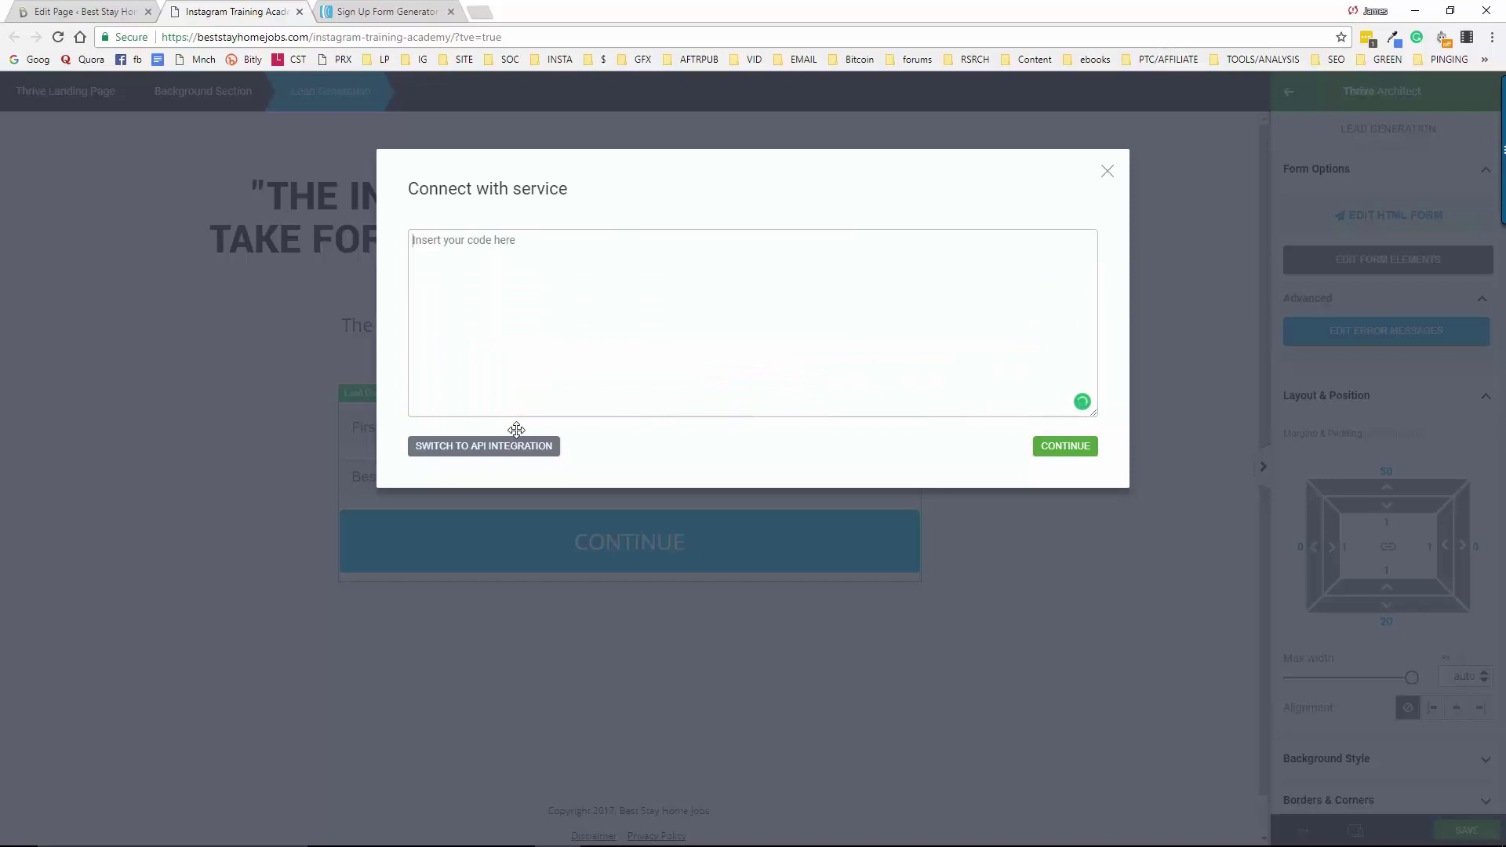
key(ctrl+v)
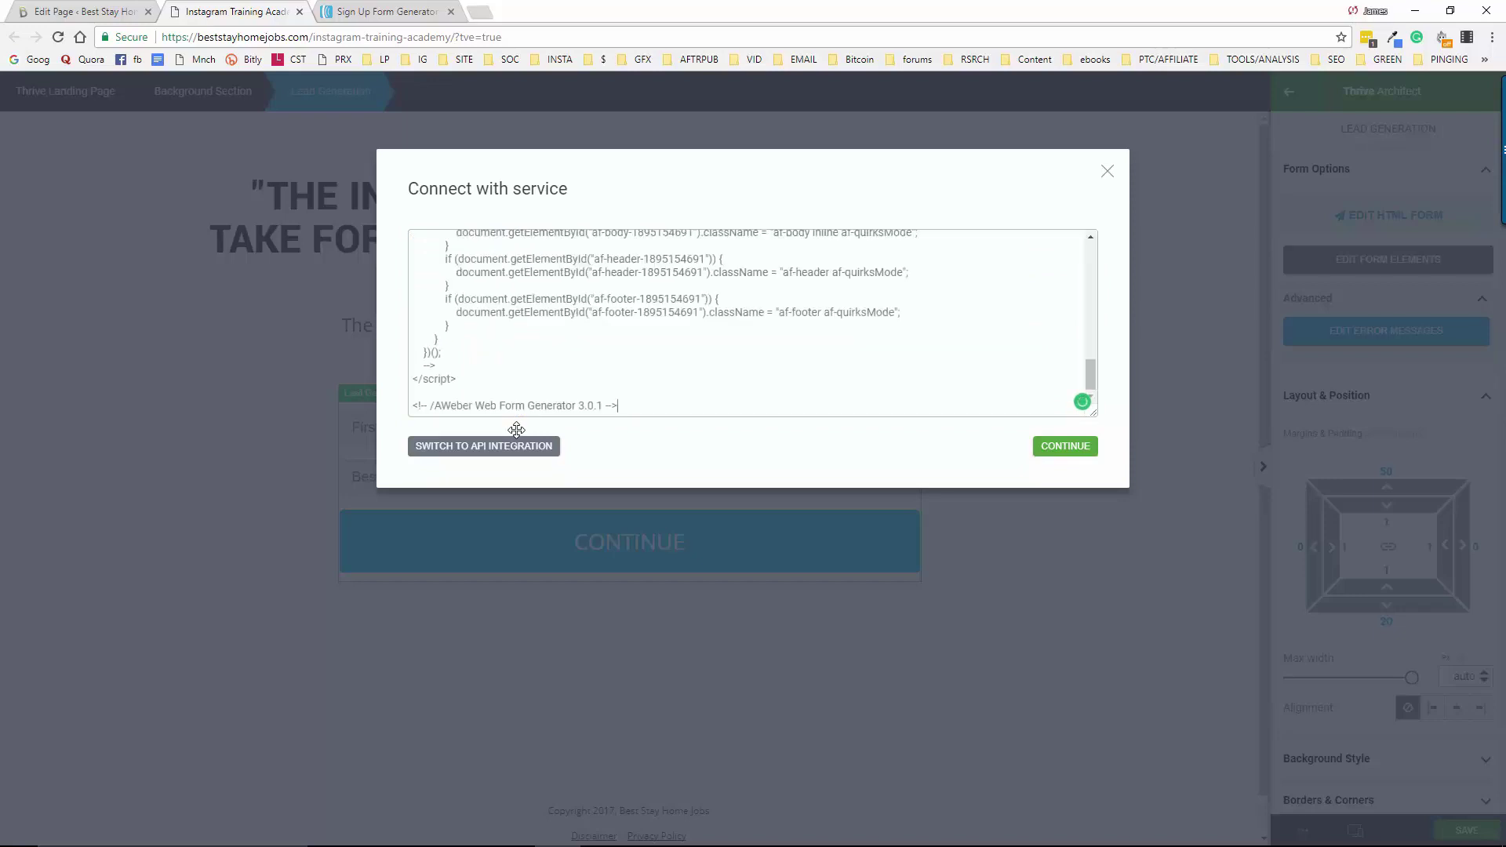
key(Return)
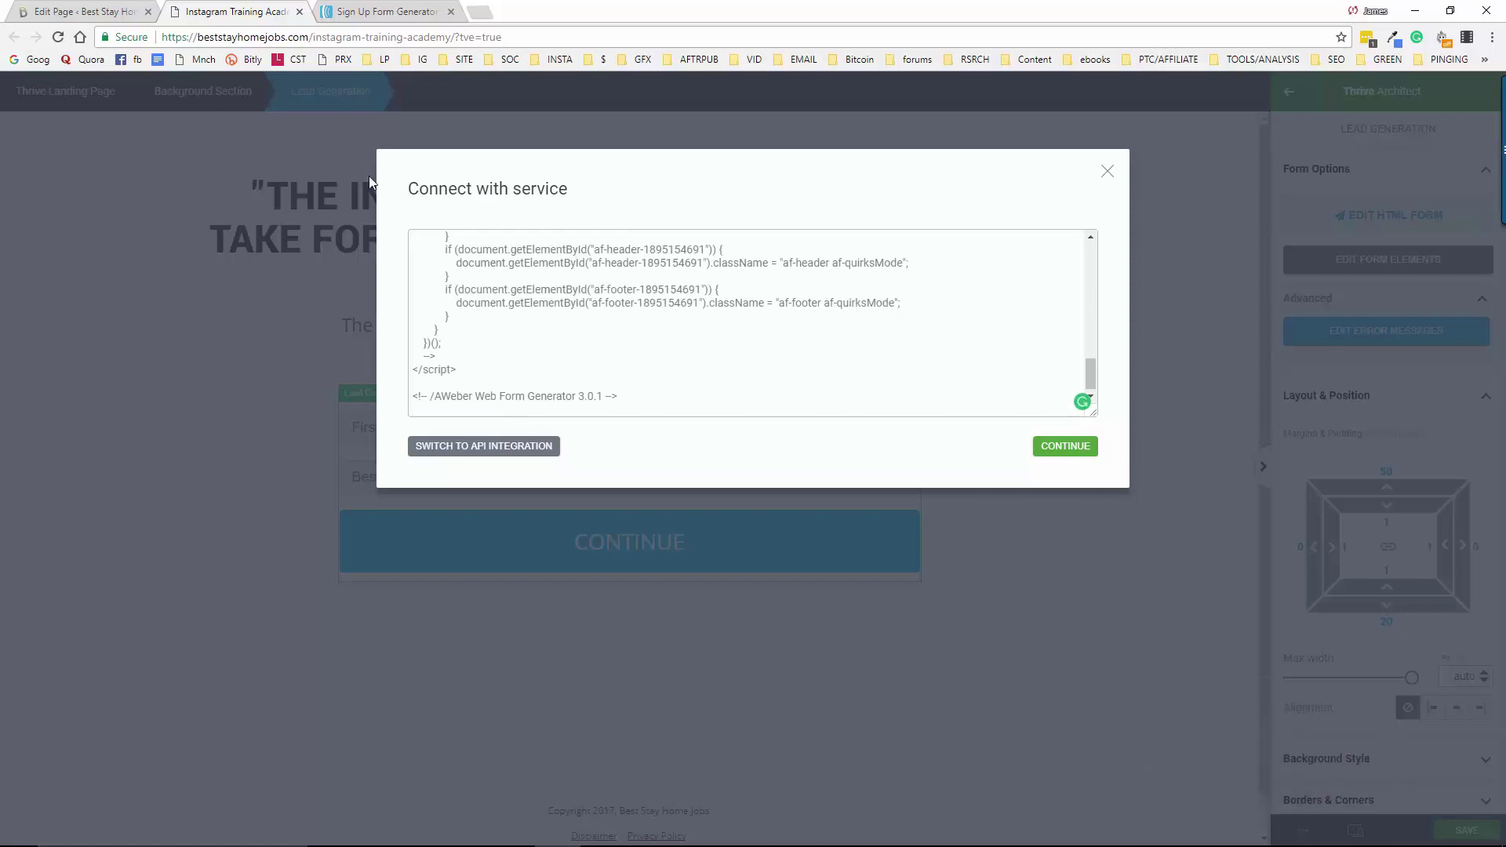
click(1064, 447)
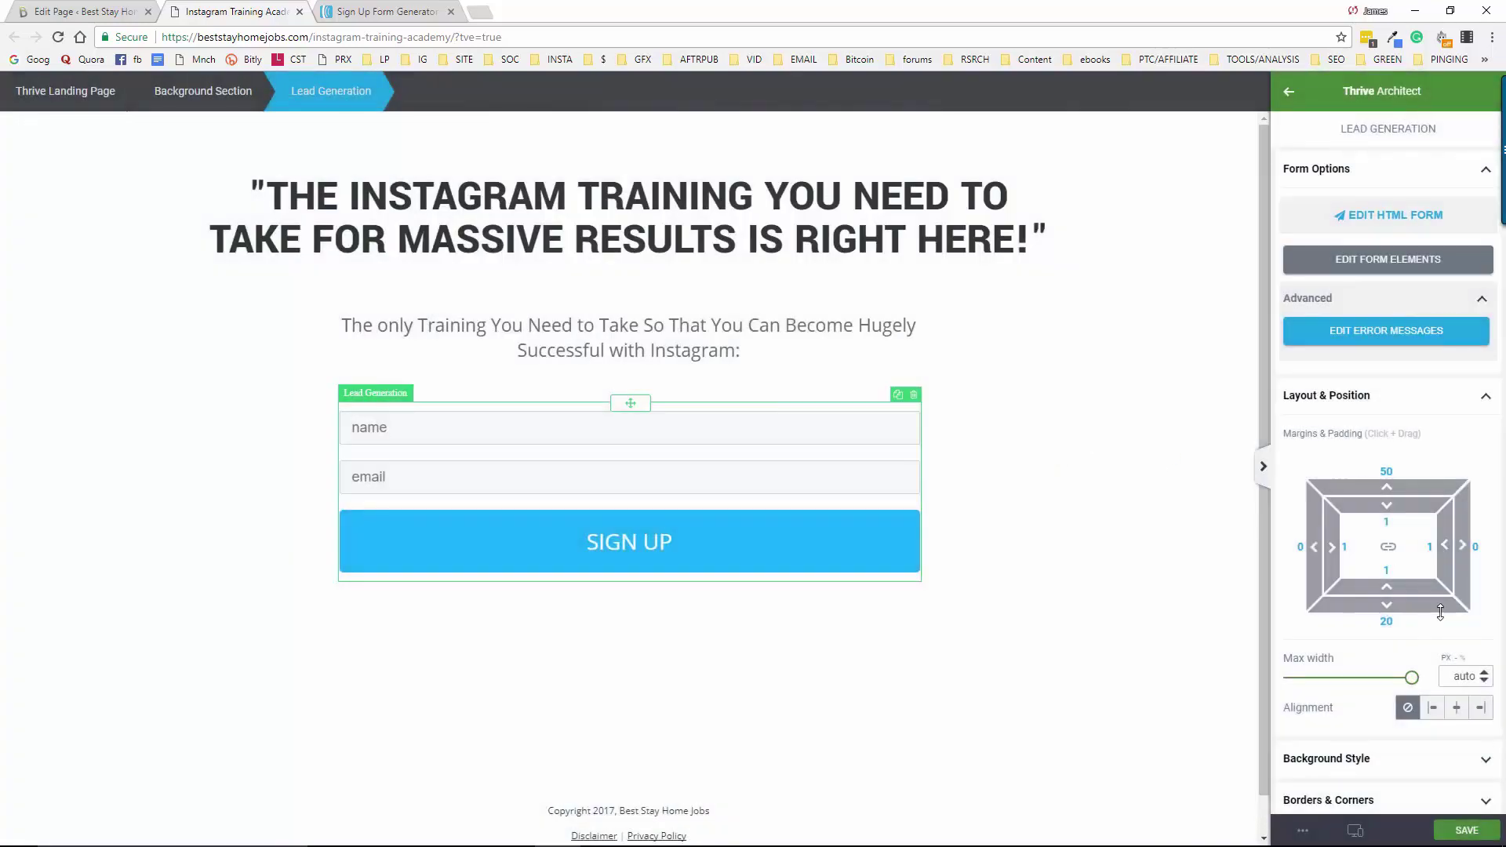
Centre the AWeber sign-up form, save the page, exit Thrive Architect and close the AWeber generator tab
click(1457, 707)
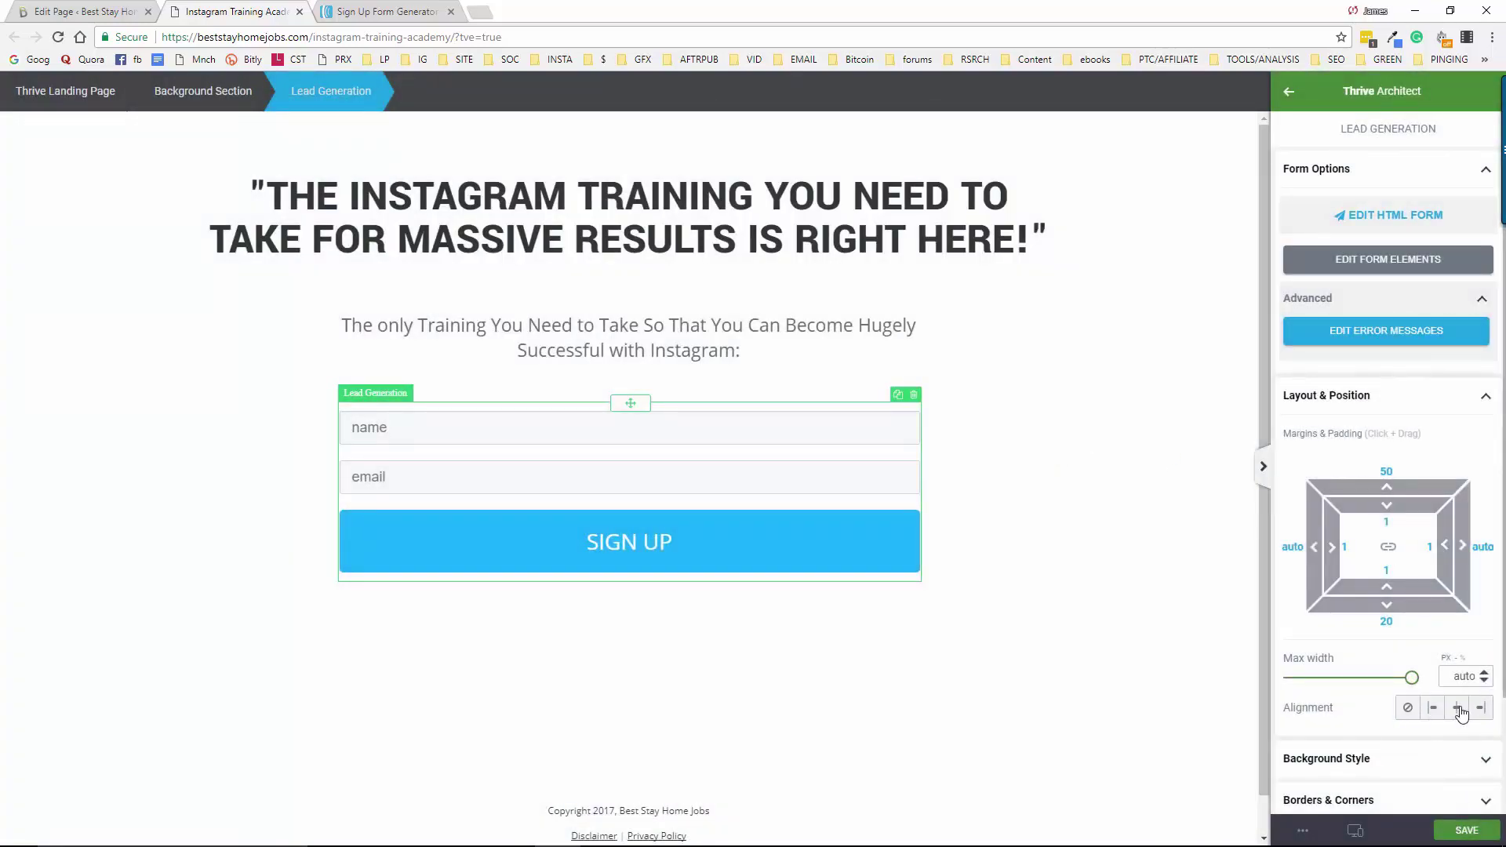
click(1448, 831)
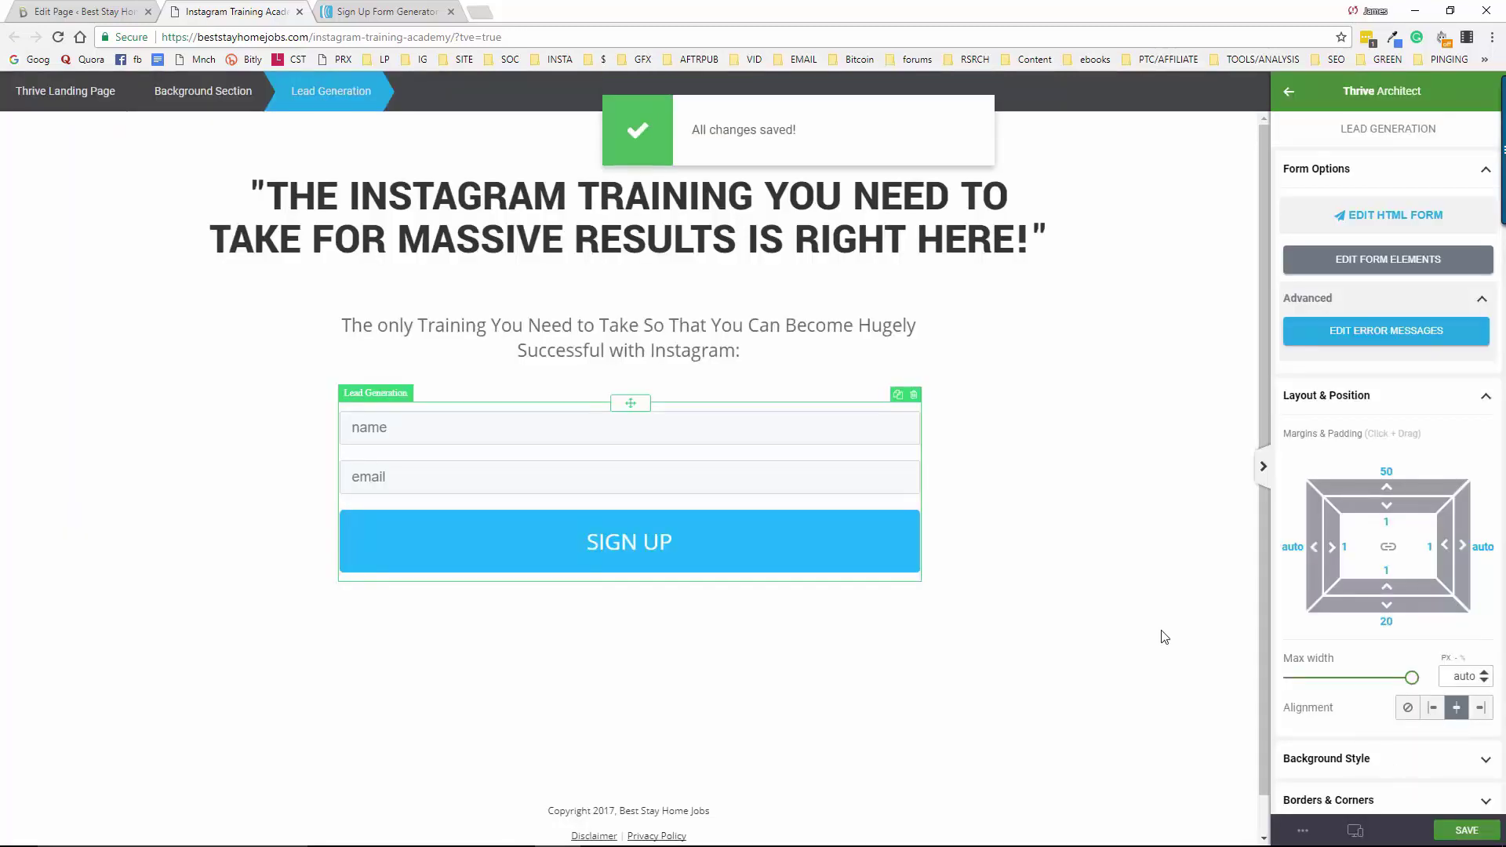
click(1304, 834)
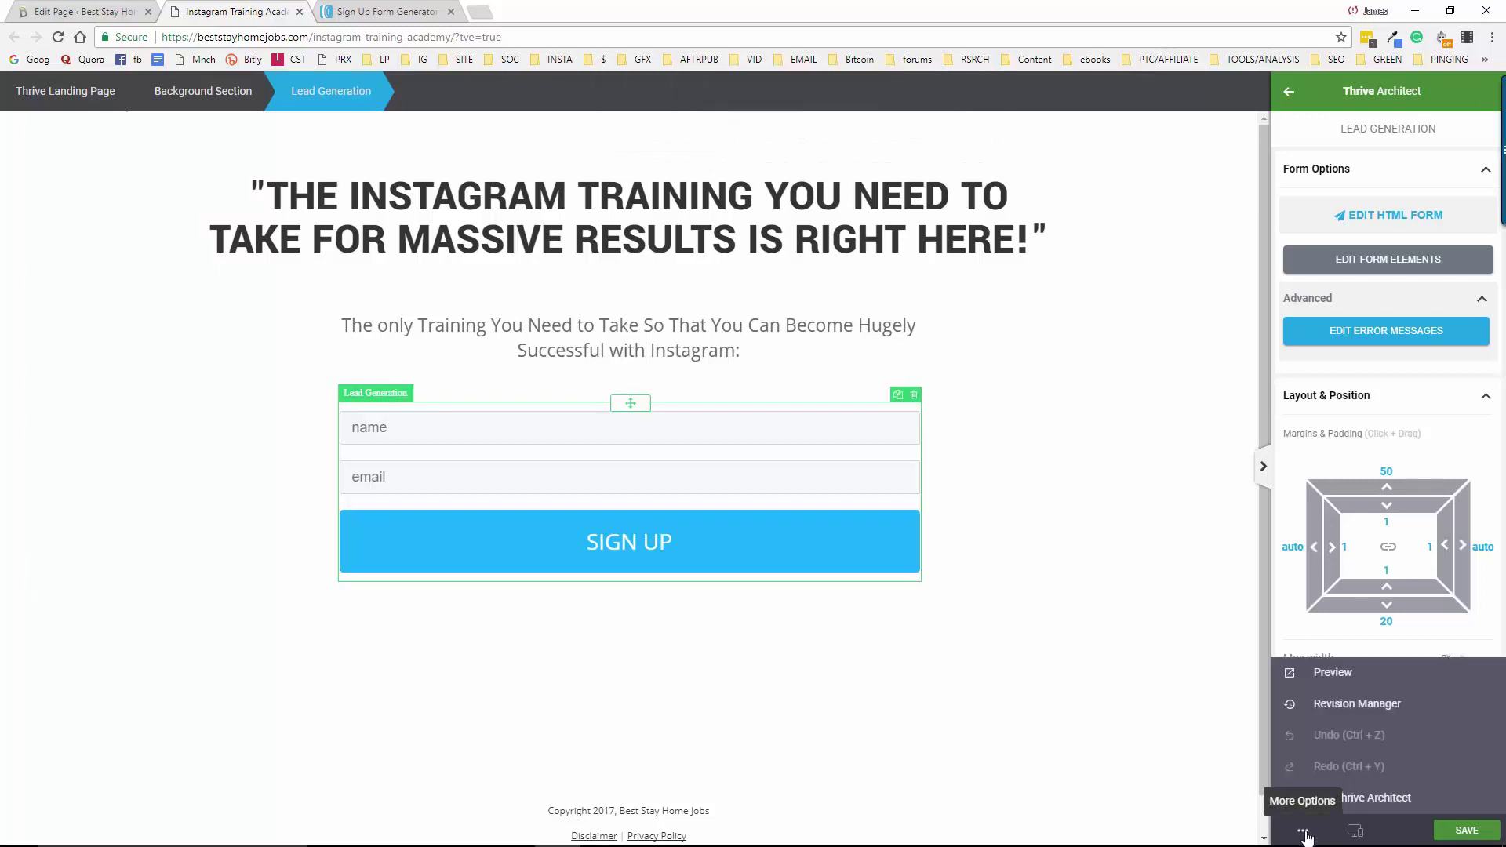
click(1337, 799)
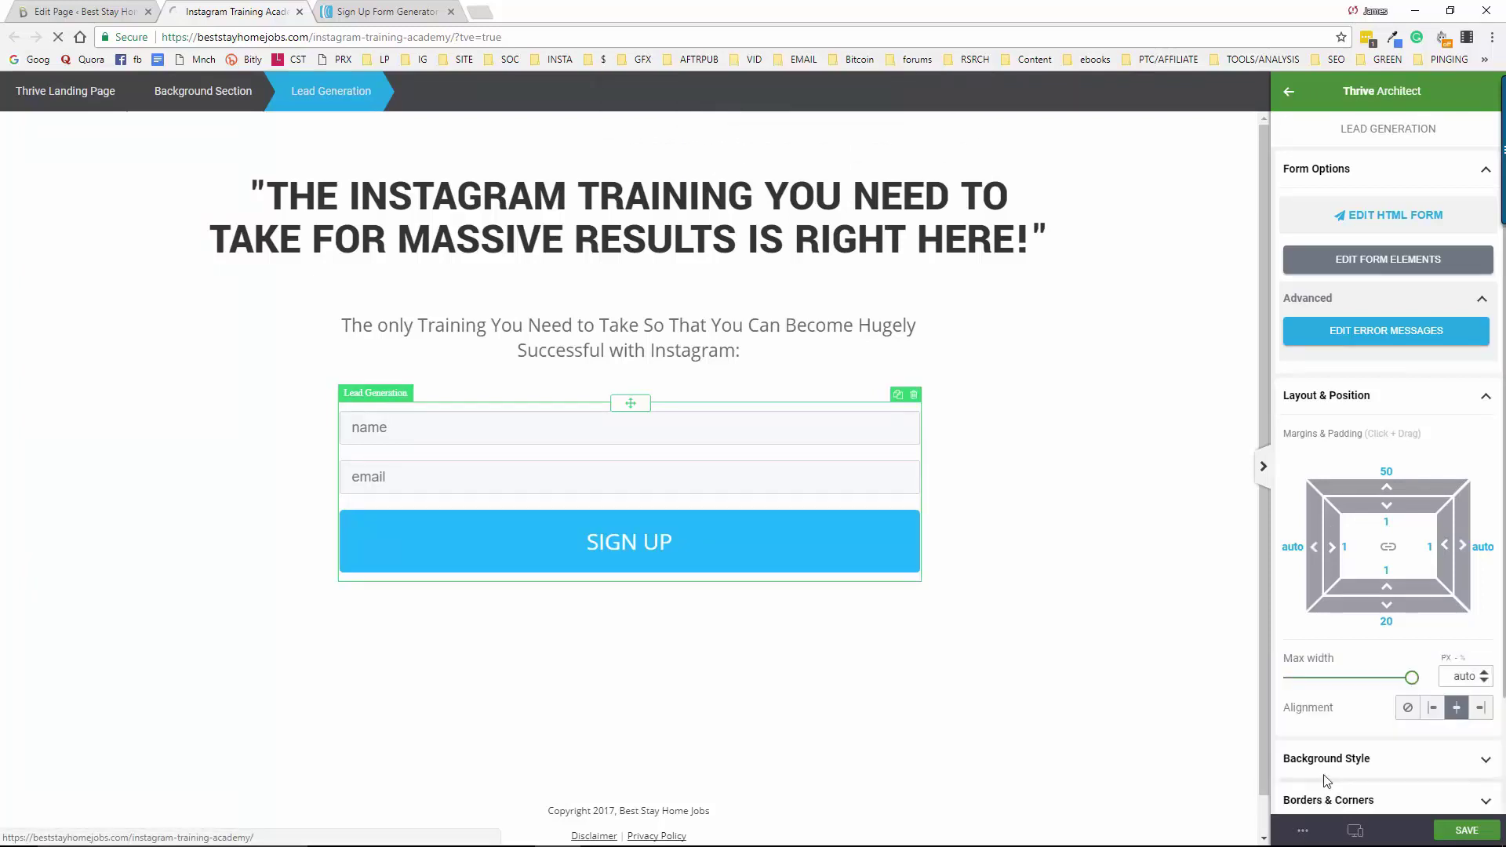
click(451, 12)
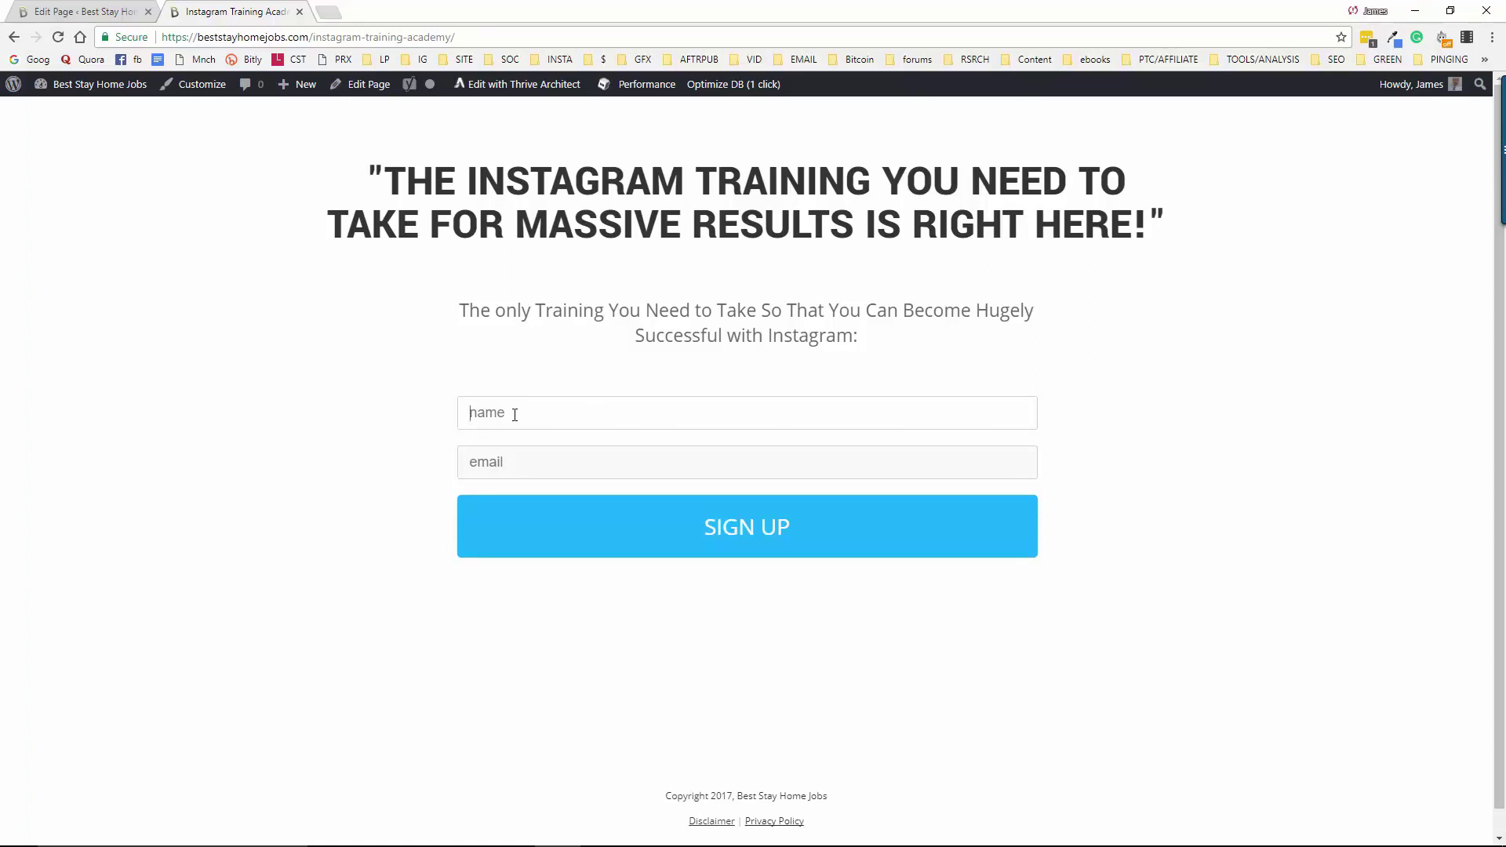
Submit a test sign-up with a test name and email address through the live opt-in form
click(515, 415)
text(jimtest)
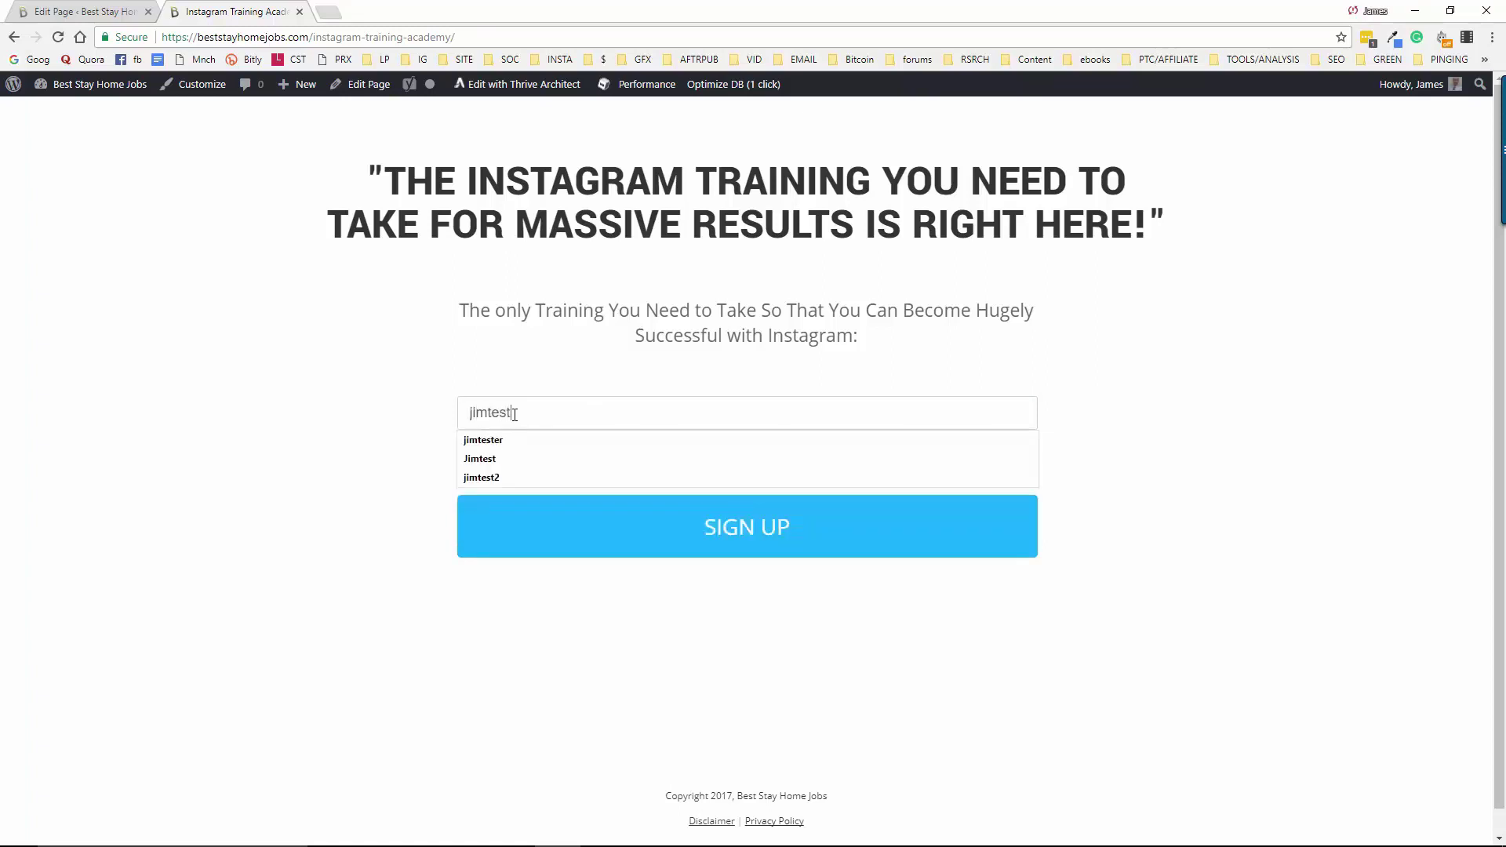
key(Tab)
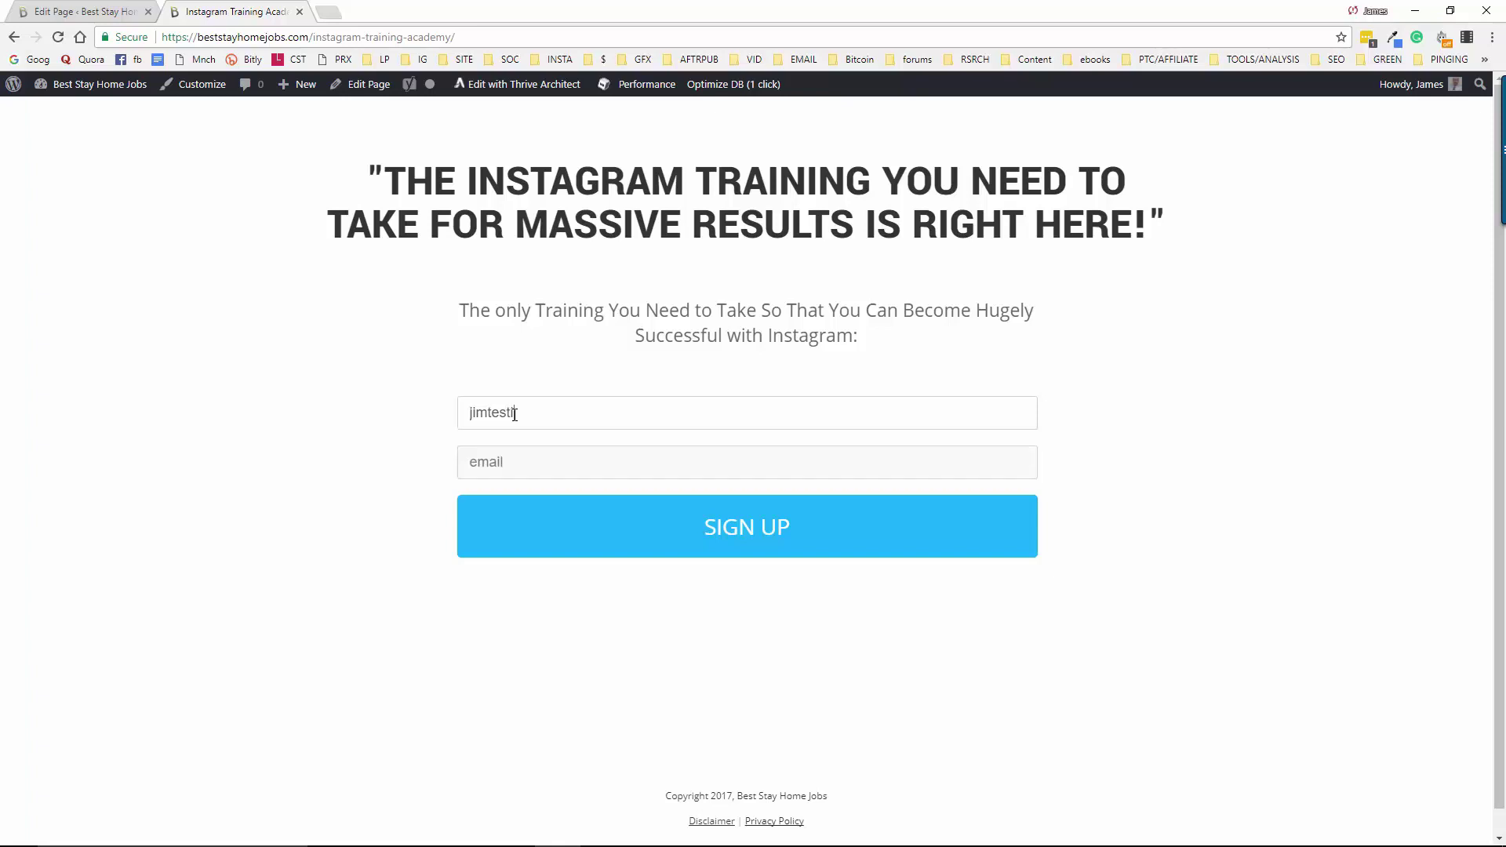
text(ing)
key(Tab)
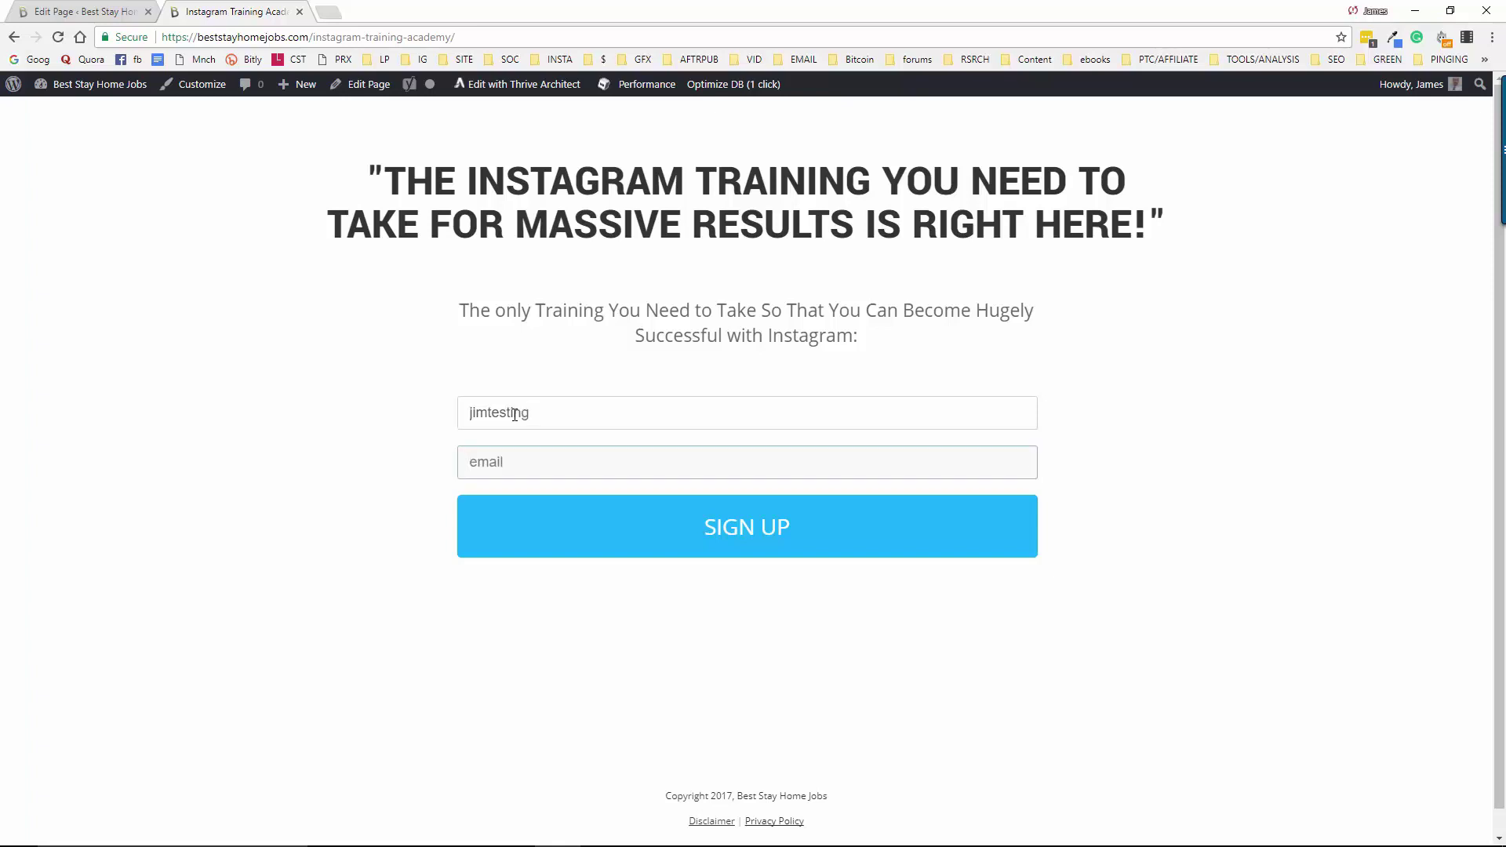
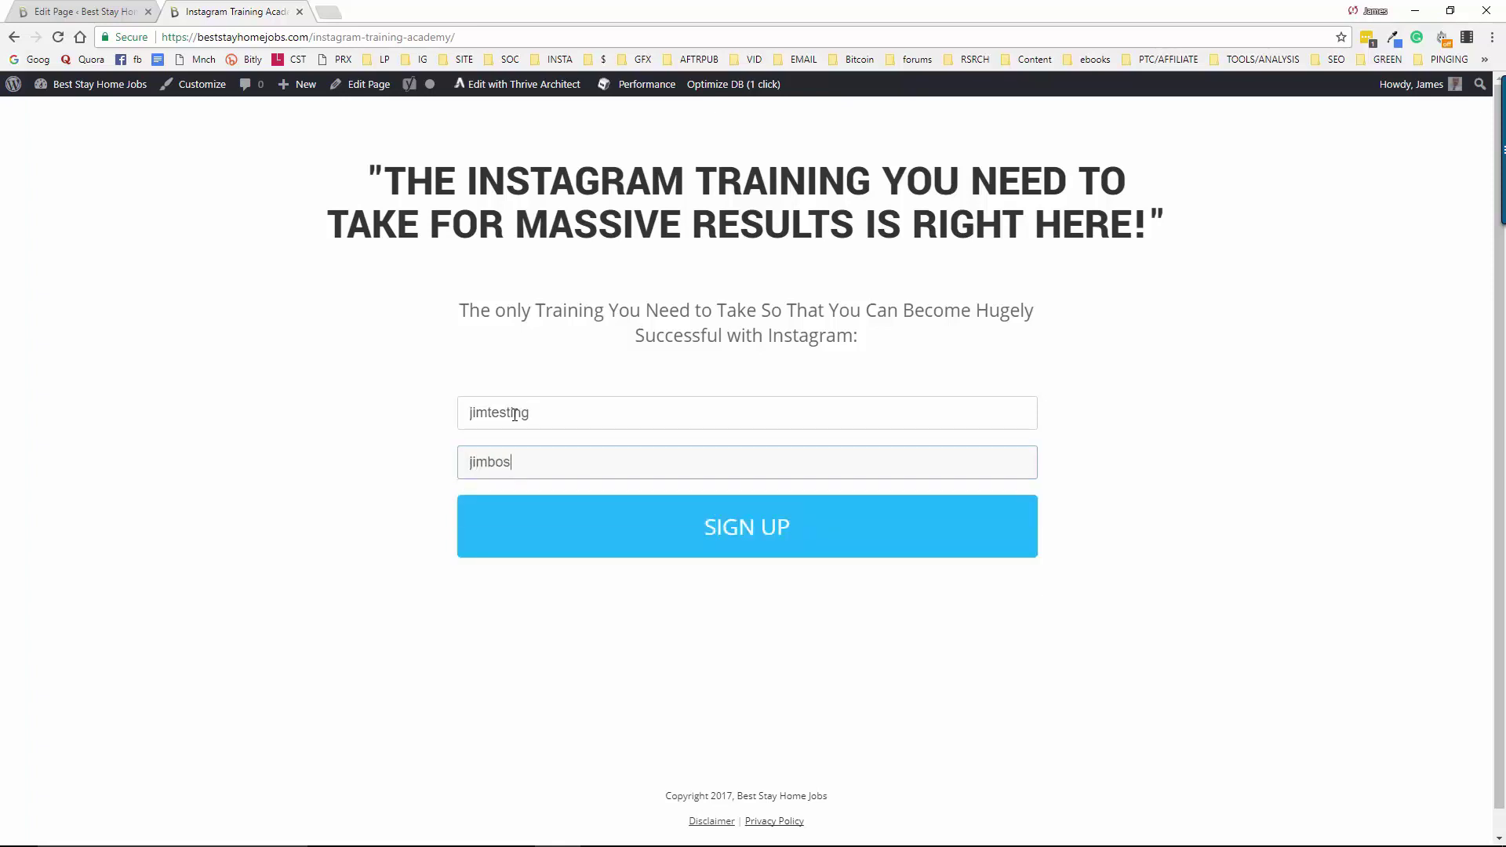
click(758, 527)
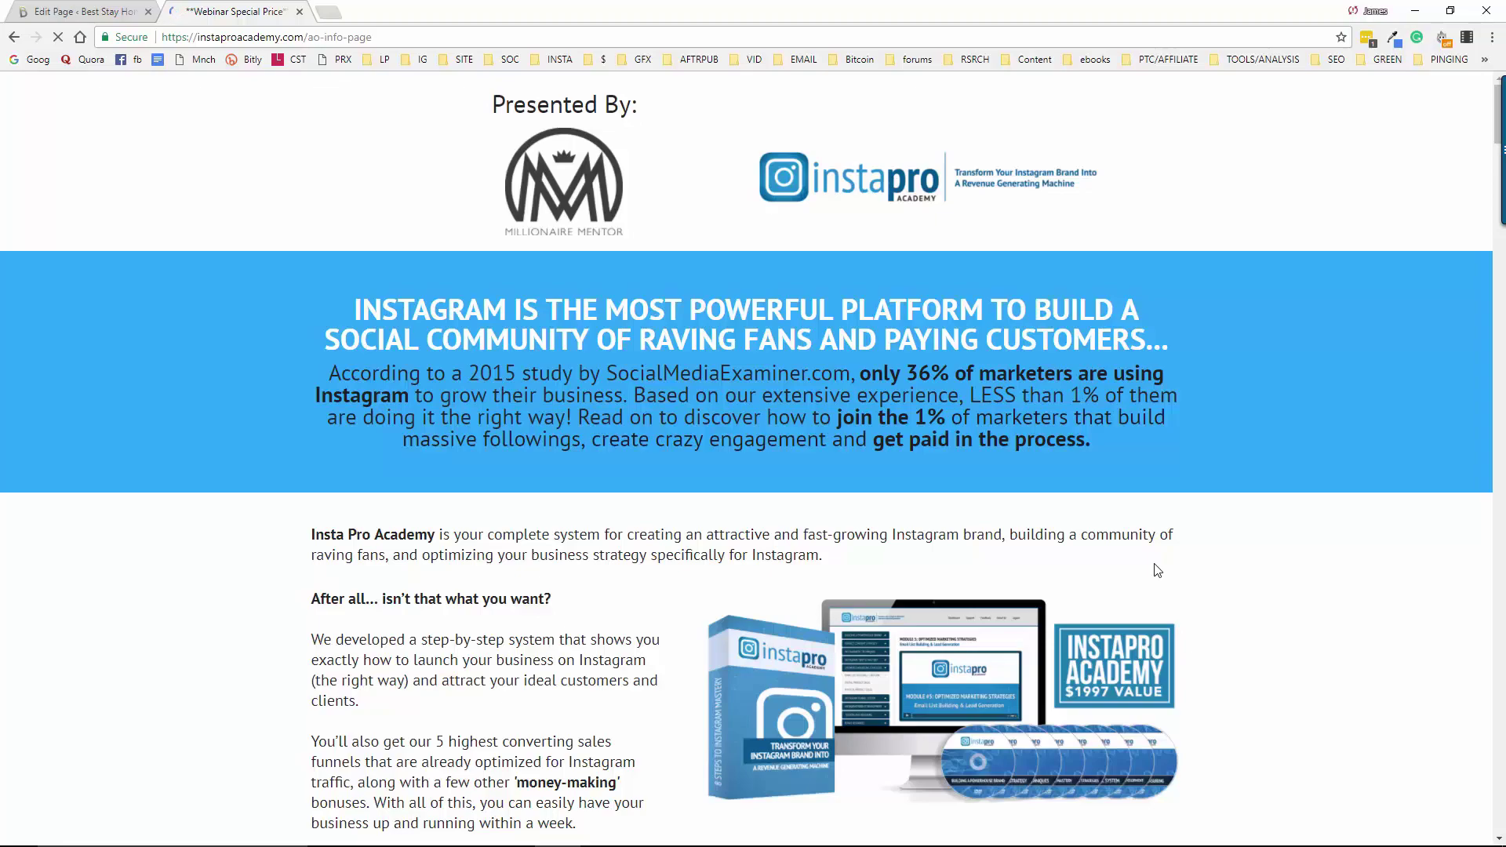
Scroll through the Insta Pro Academy offer page, then return to the WordPress Edit Page tab
scroll(1165, 565, down, 12)
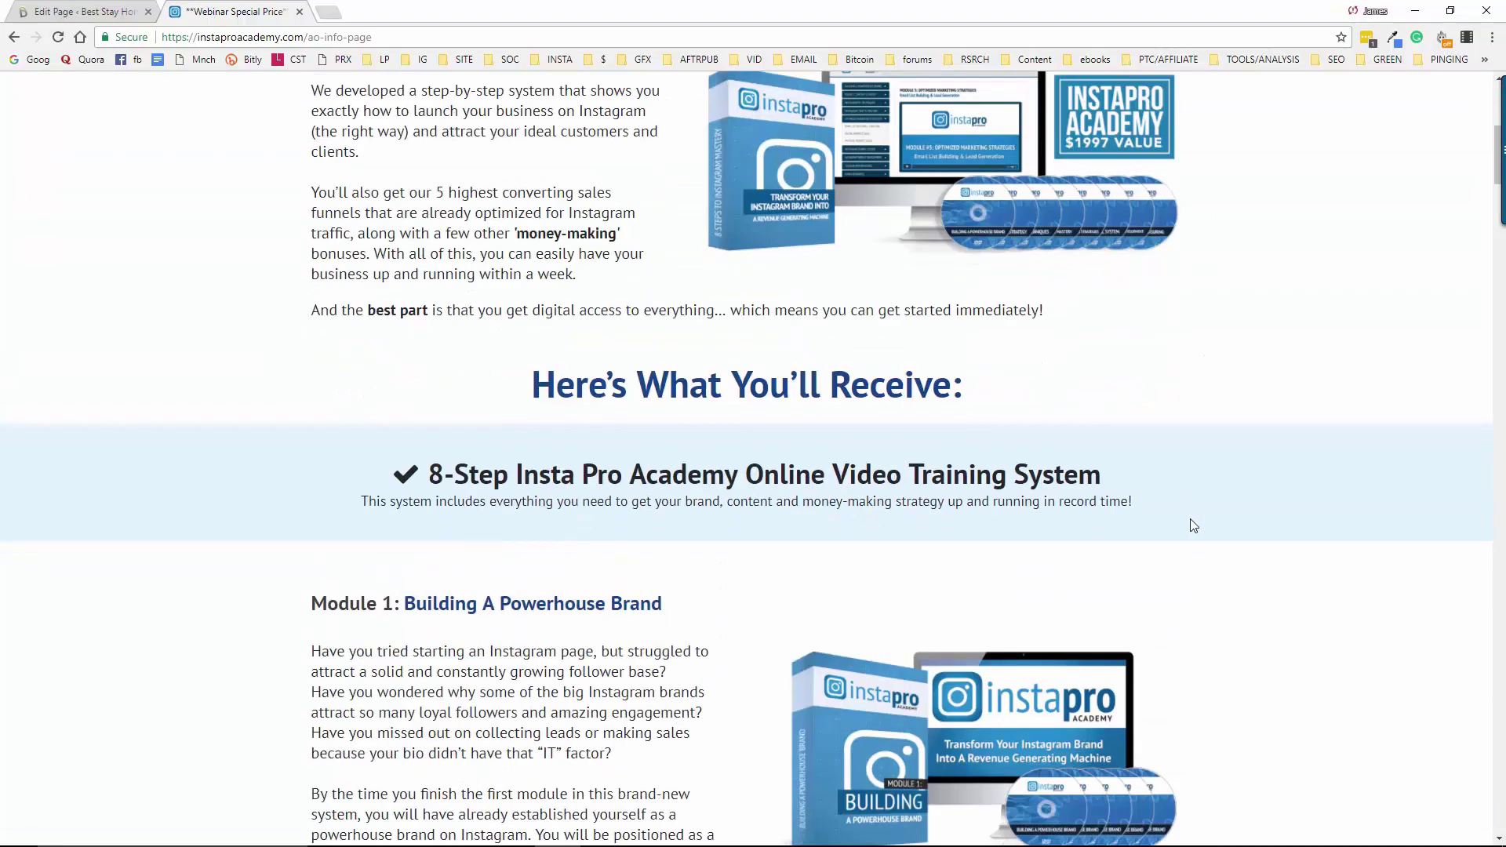
scroll(1180, 527, down, 9)
scroll(1160, 562, up, 20)
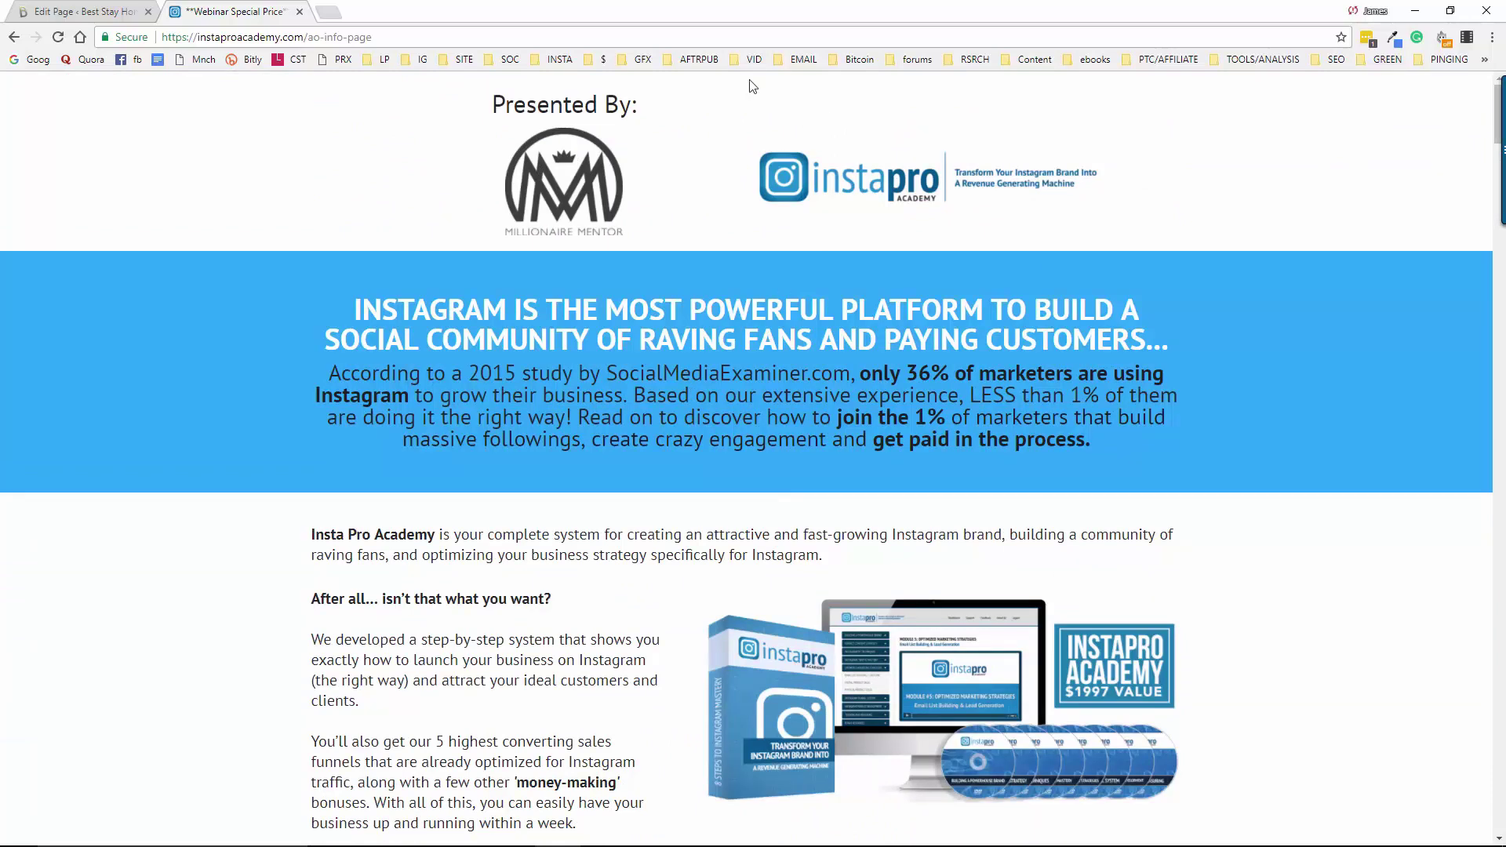
click(83, 9)
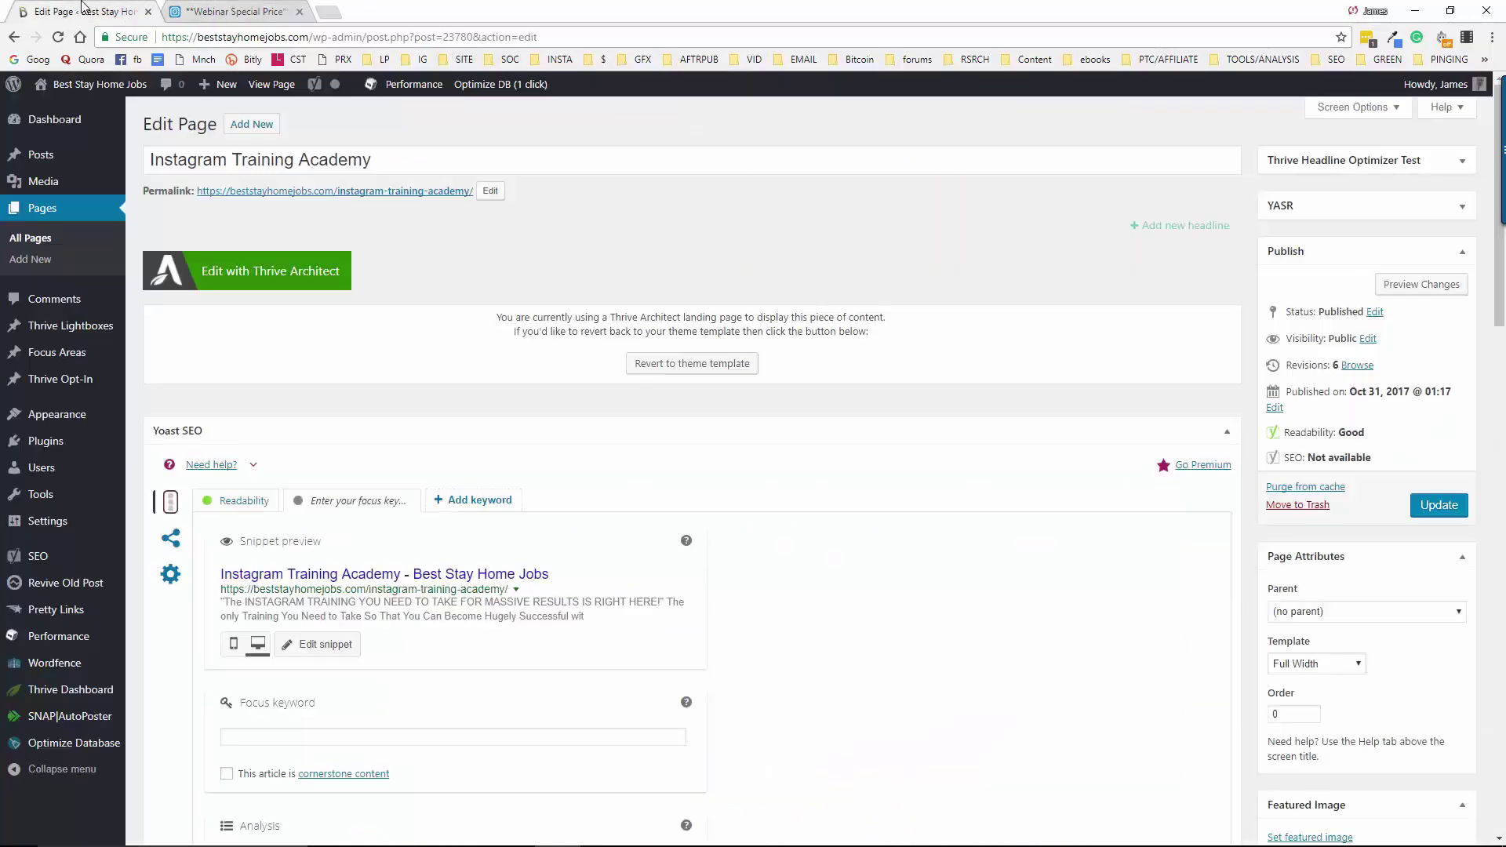
Close the Webinar Special Price offer tab and open a new tab for Wealthy Affiliate
click(299, 12)
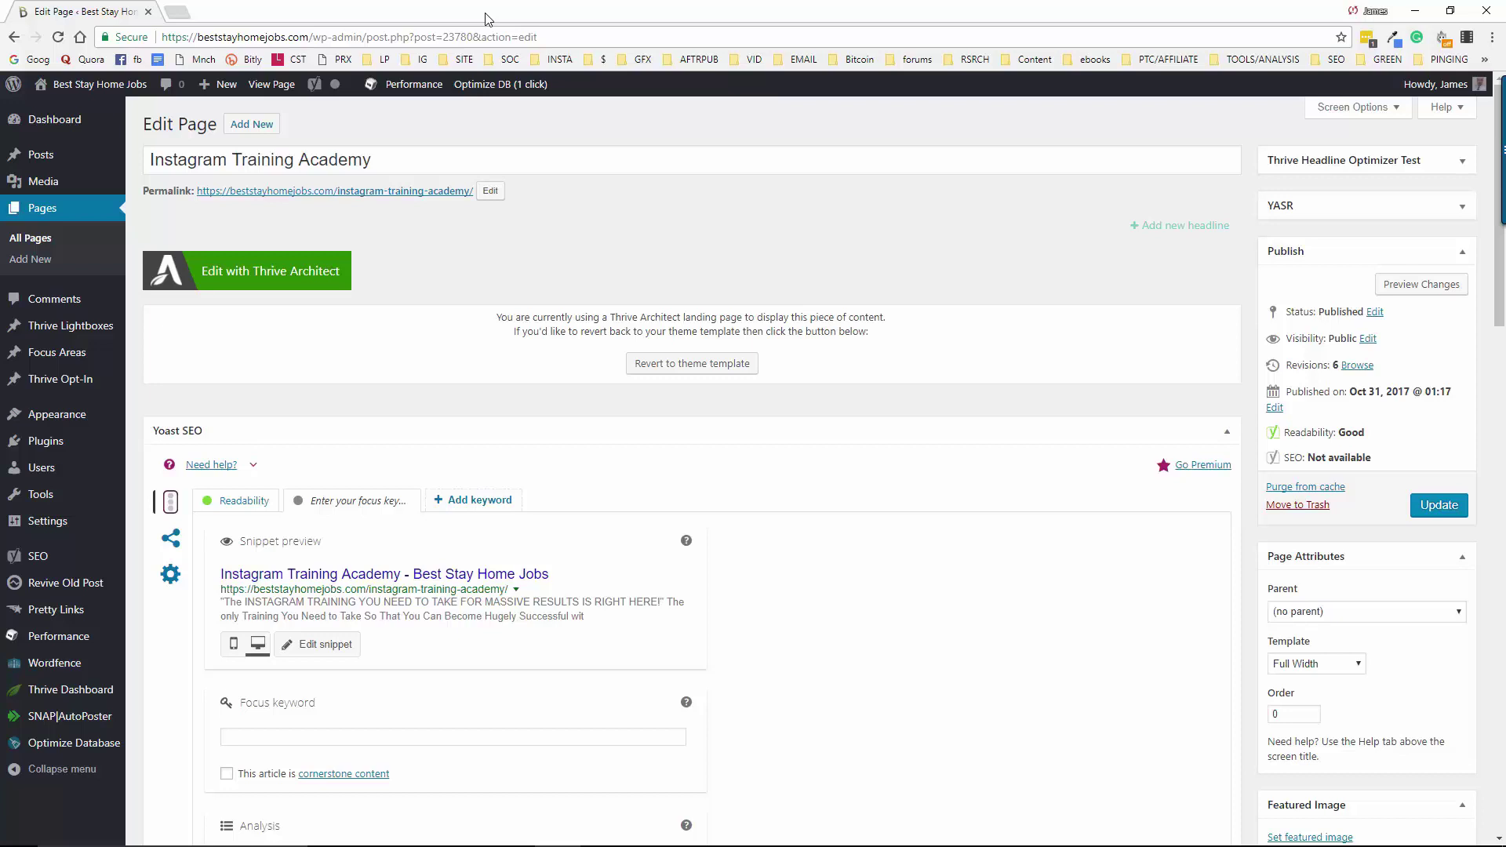
click(177, 12)
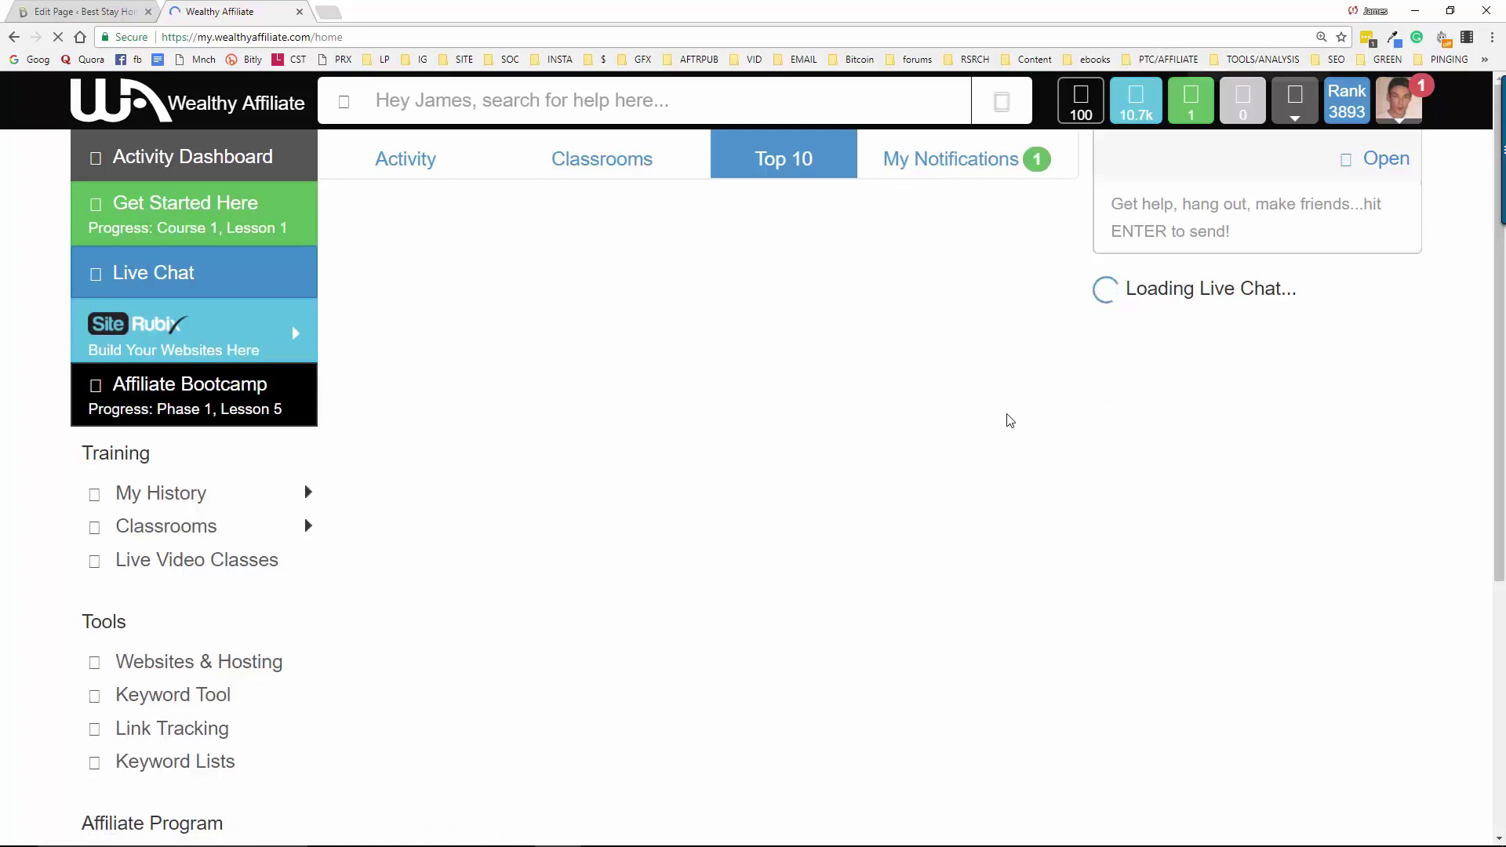
Zoom the Wealthy Affiliate dashboard out and open the first member profile from My History
key(ctrl+minus)
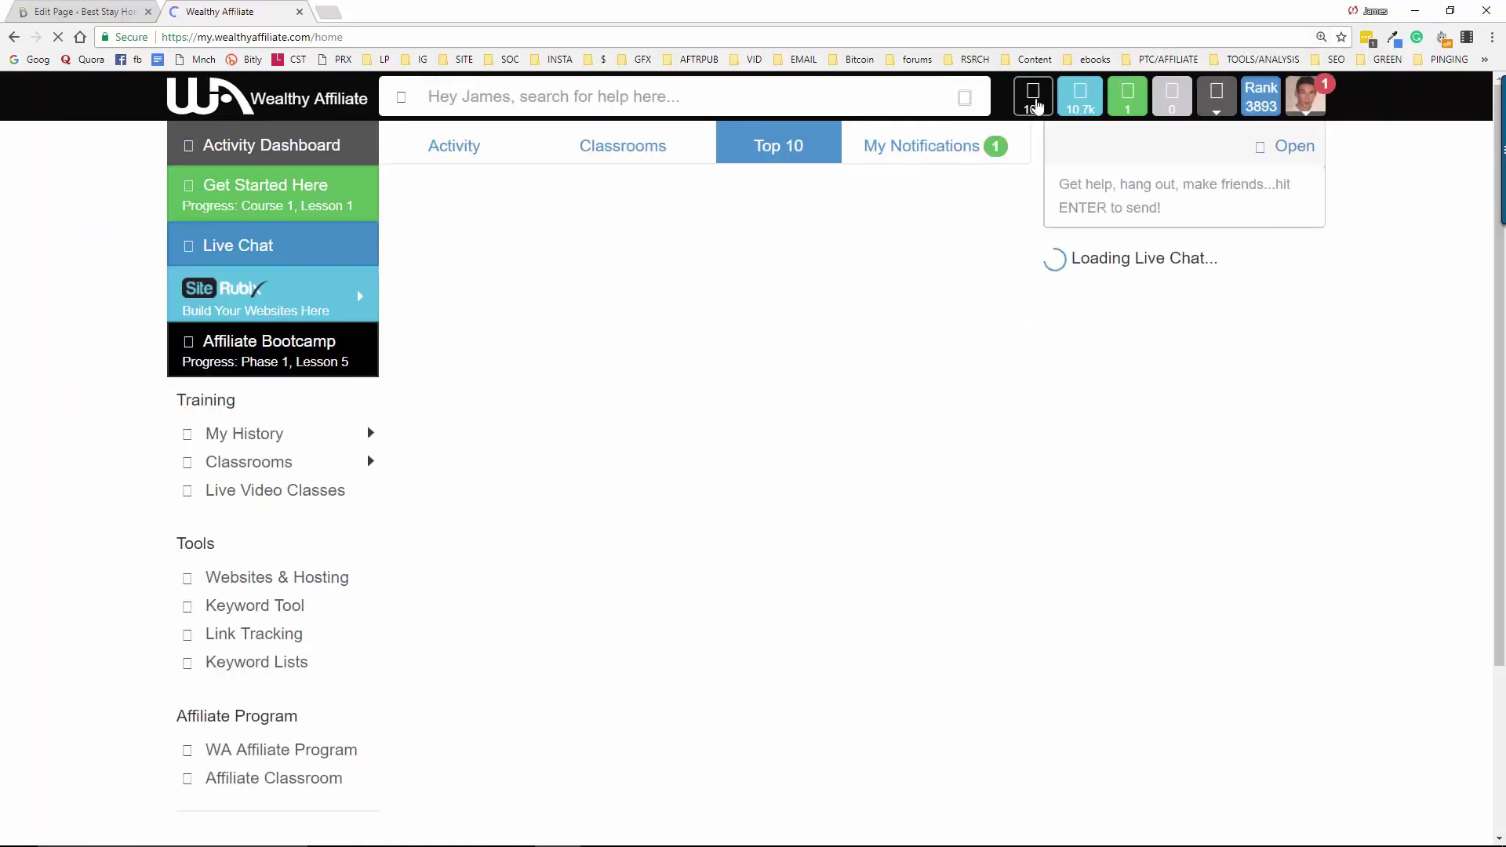
click(1034, 101)
mouse_move(318, 438)
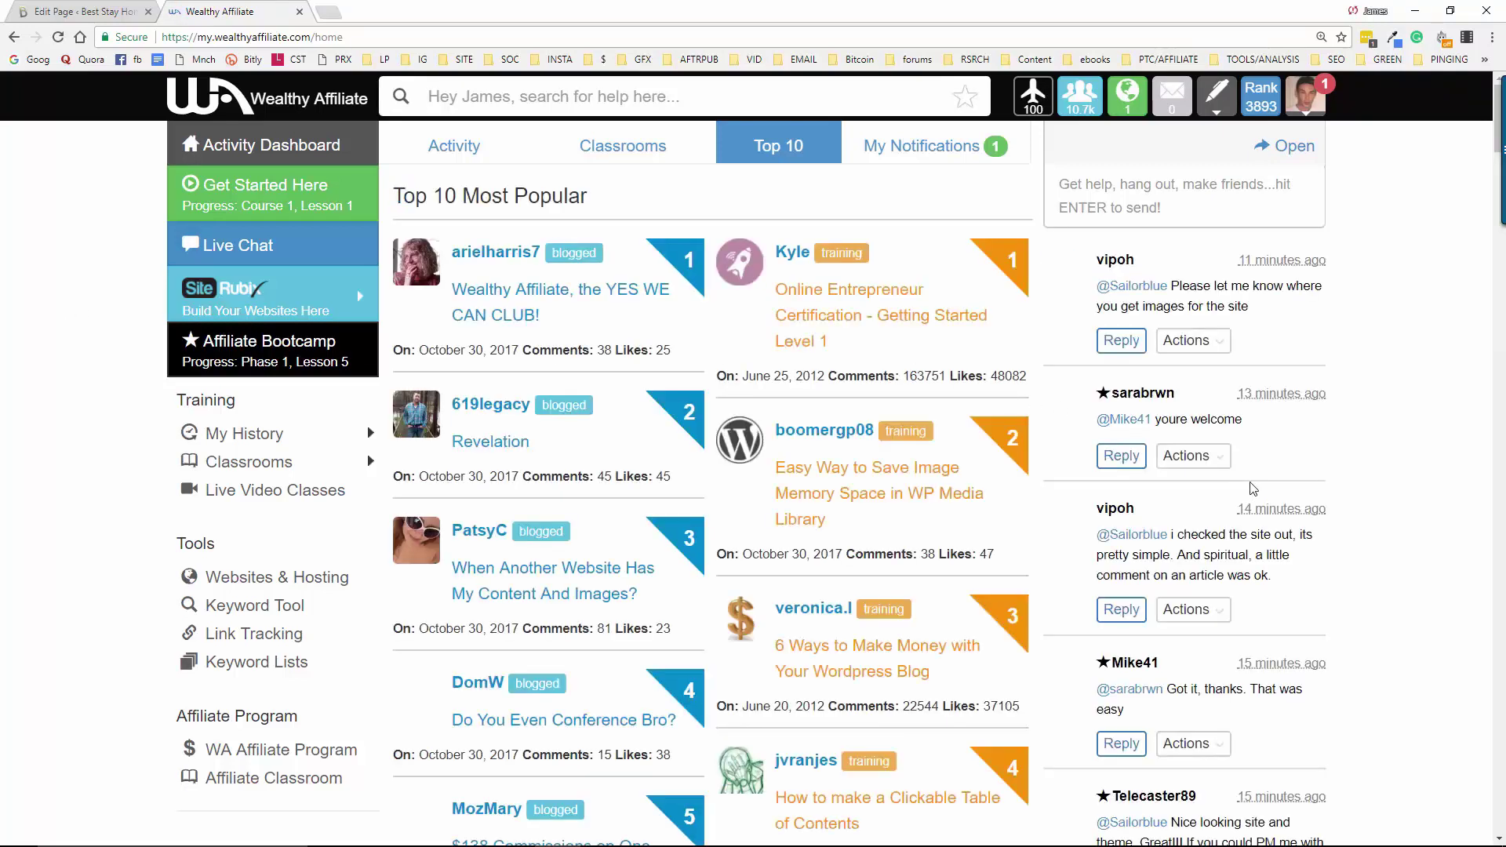
mouse_move(252, 434)
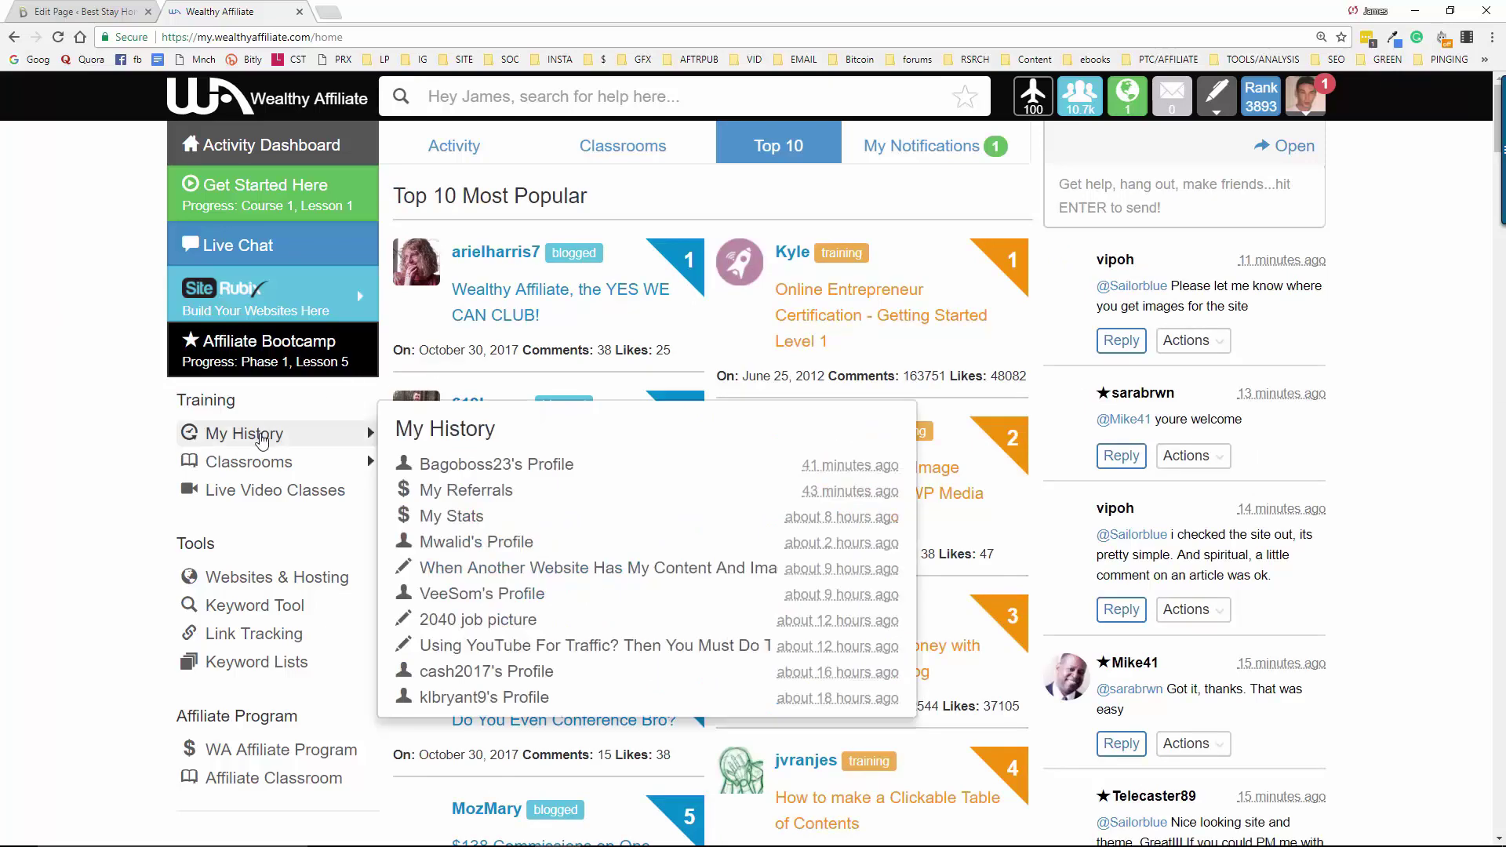
click(478, 469)
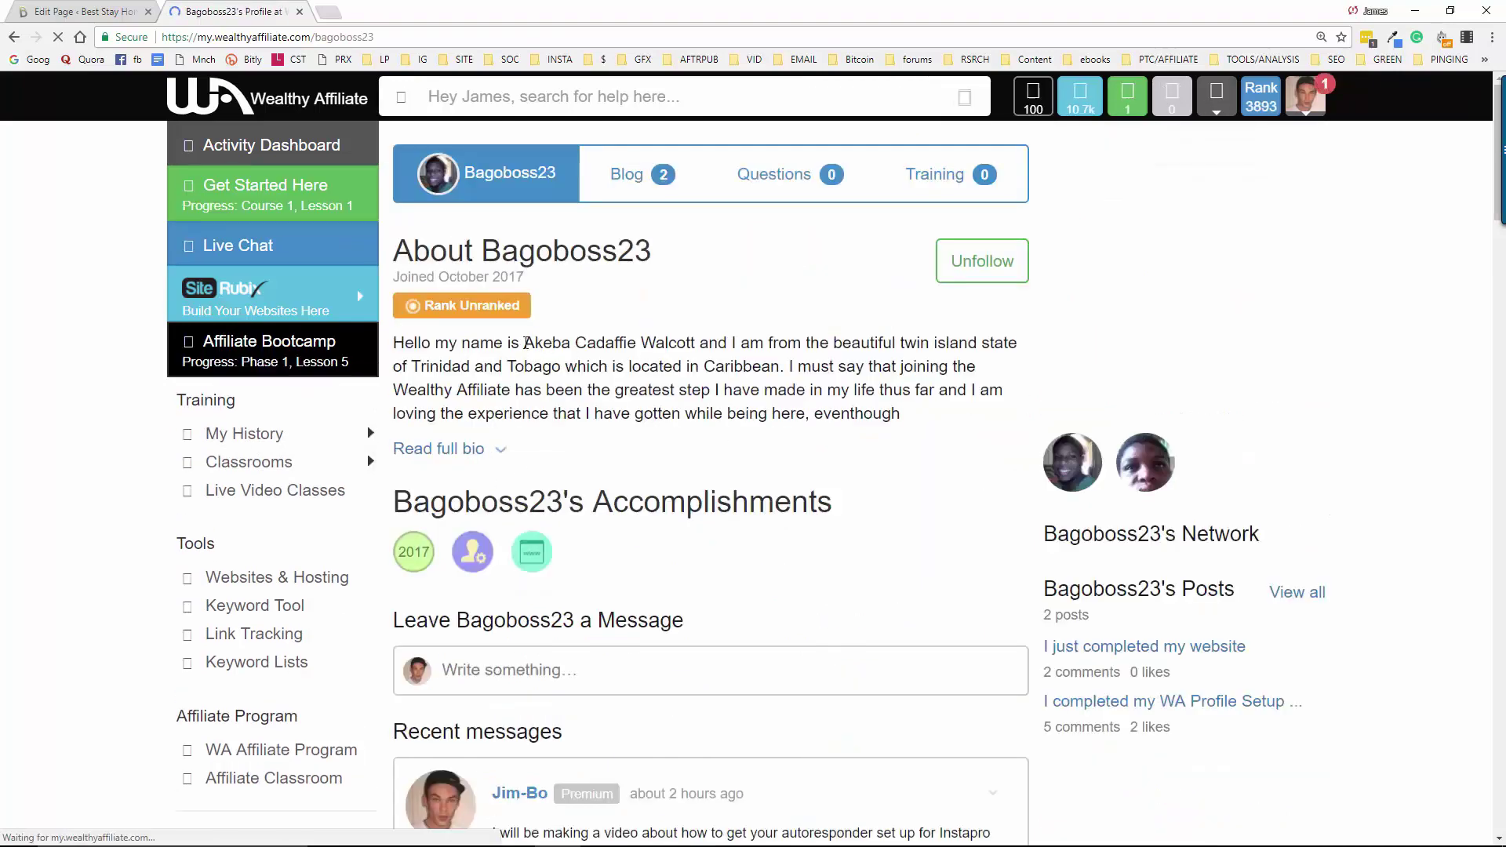
Post 'Okay Video is made, I will upload it to youtube and embed it…' on the member's profile
scroll(704, 463, down, 3)
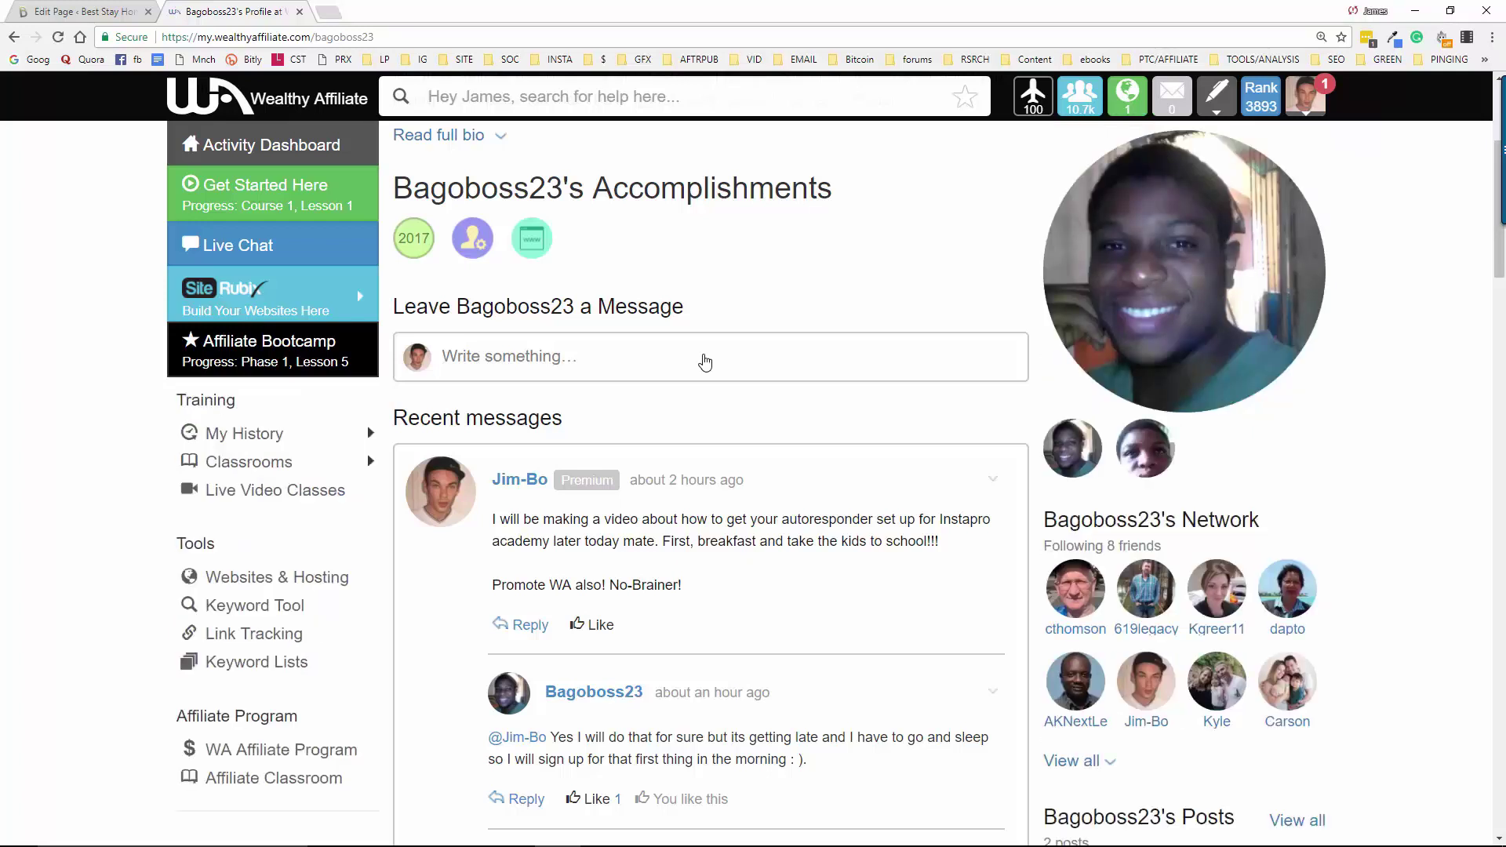
click(705, 361)
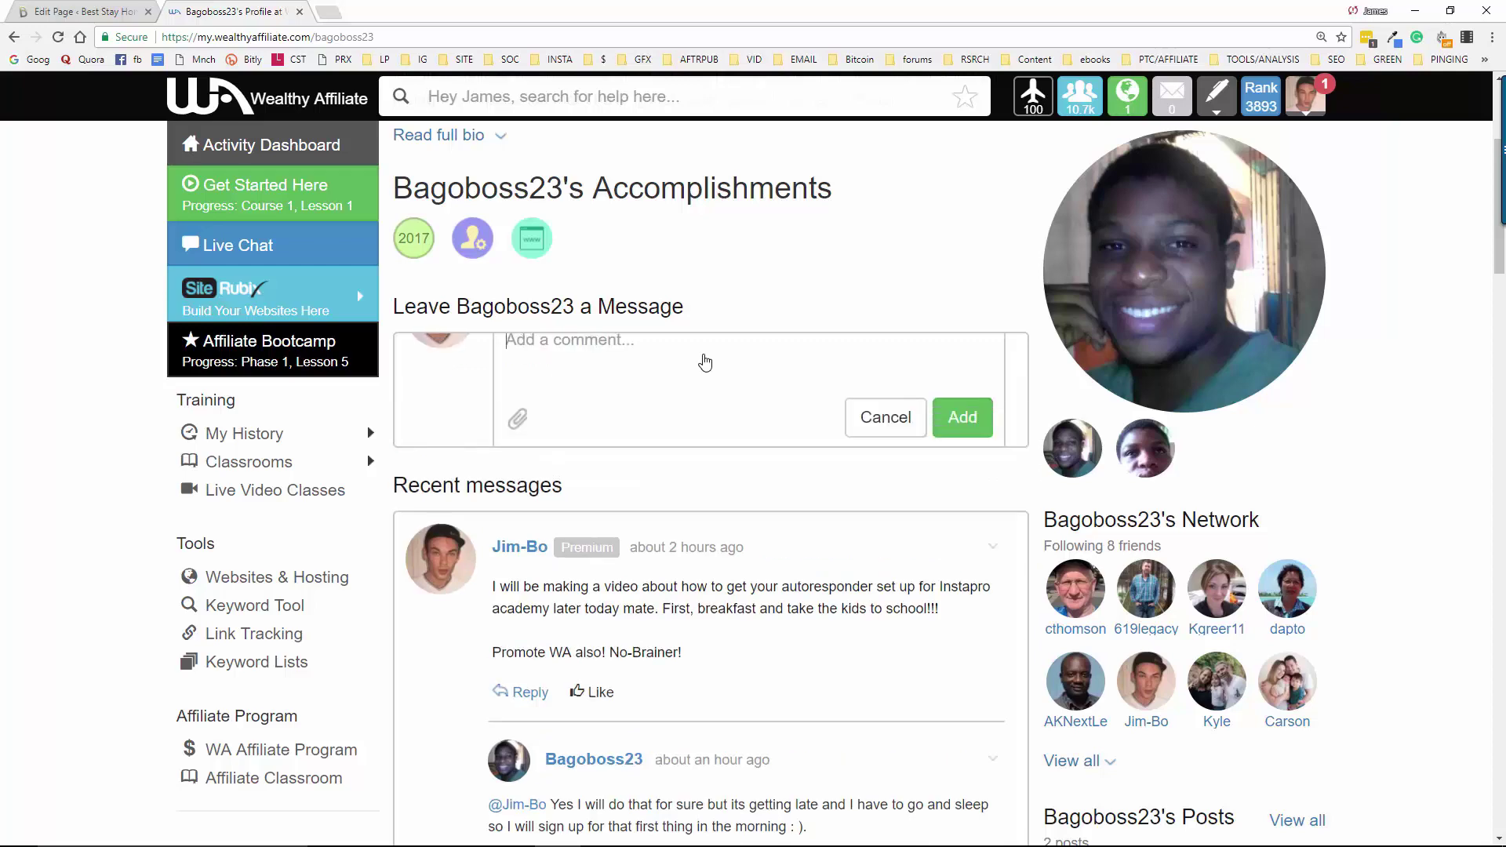
text(Oka)
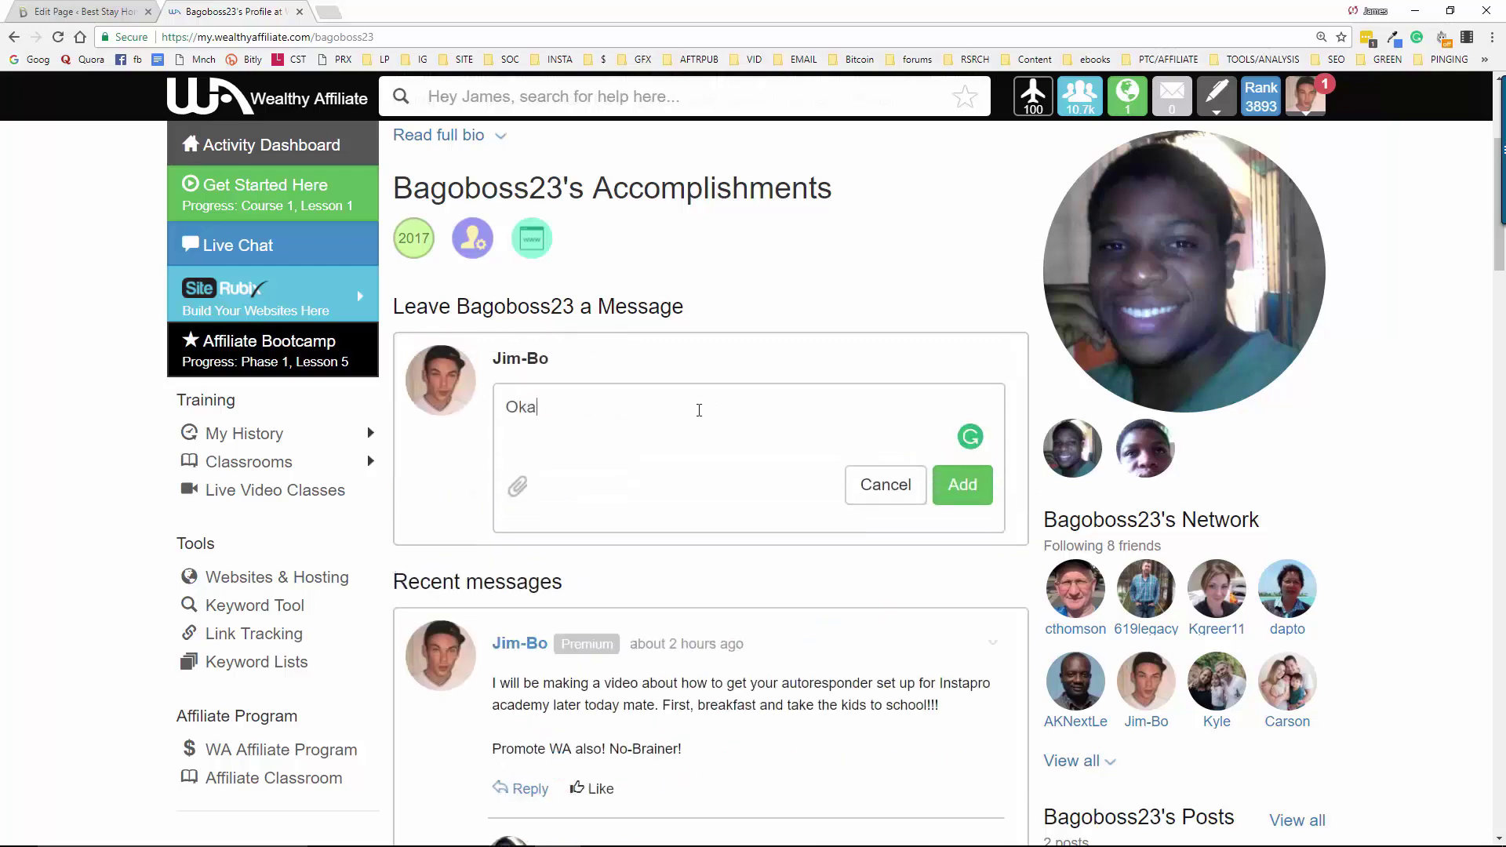
text(y Video is made, I )
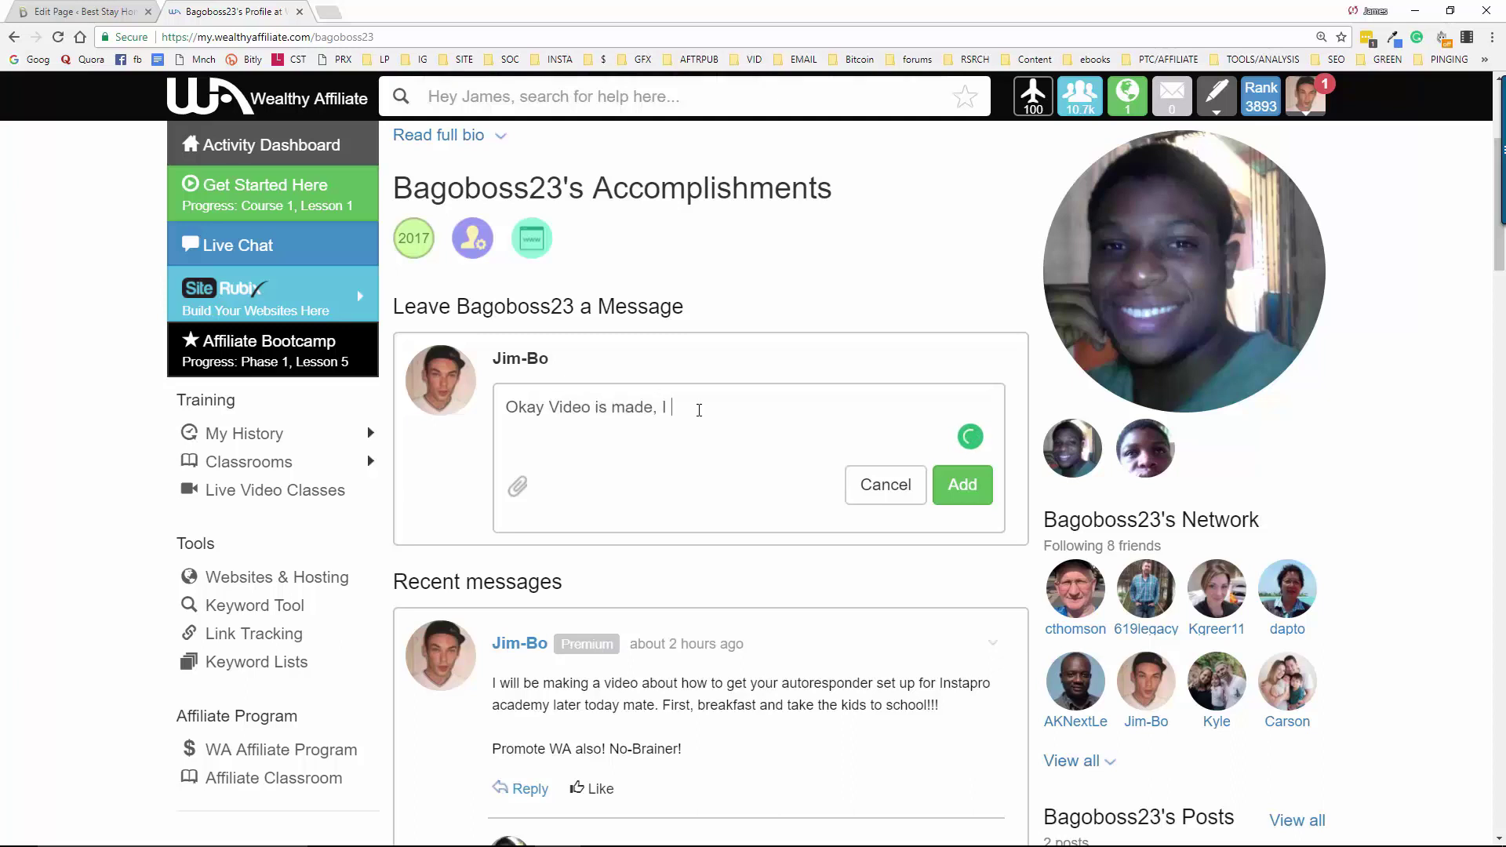
text(will upload it to youtue)
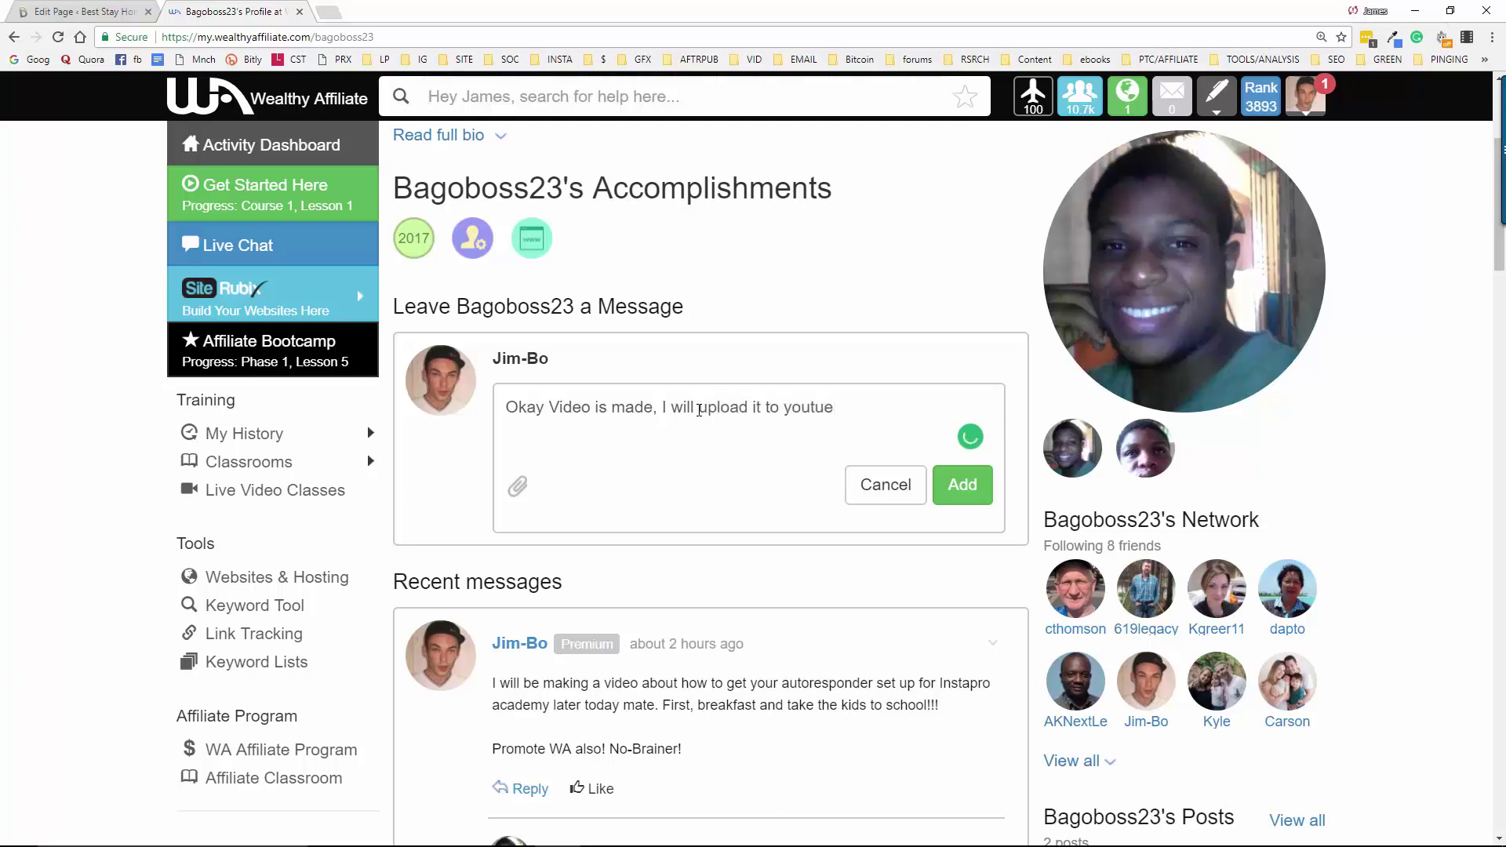
key(BackSpace)
text(be and embed the video )
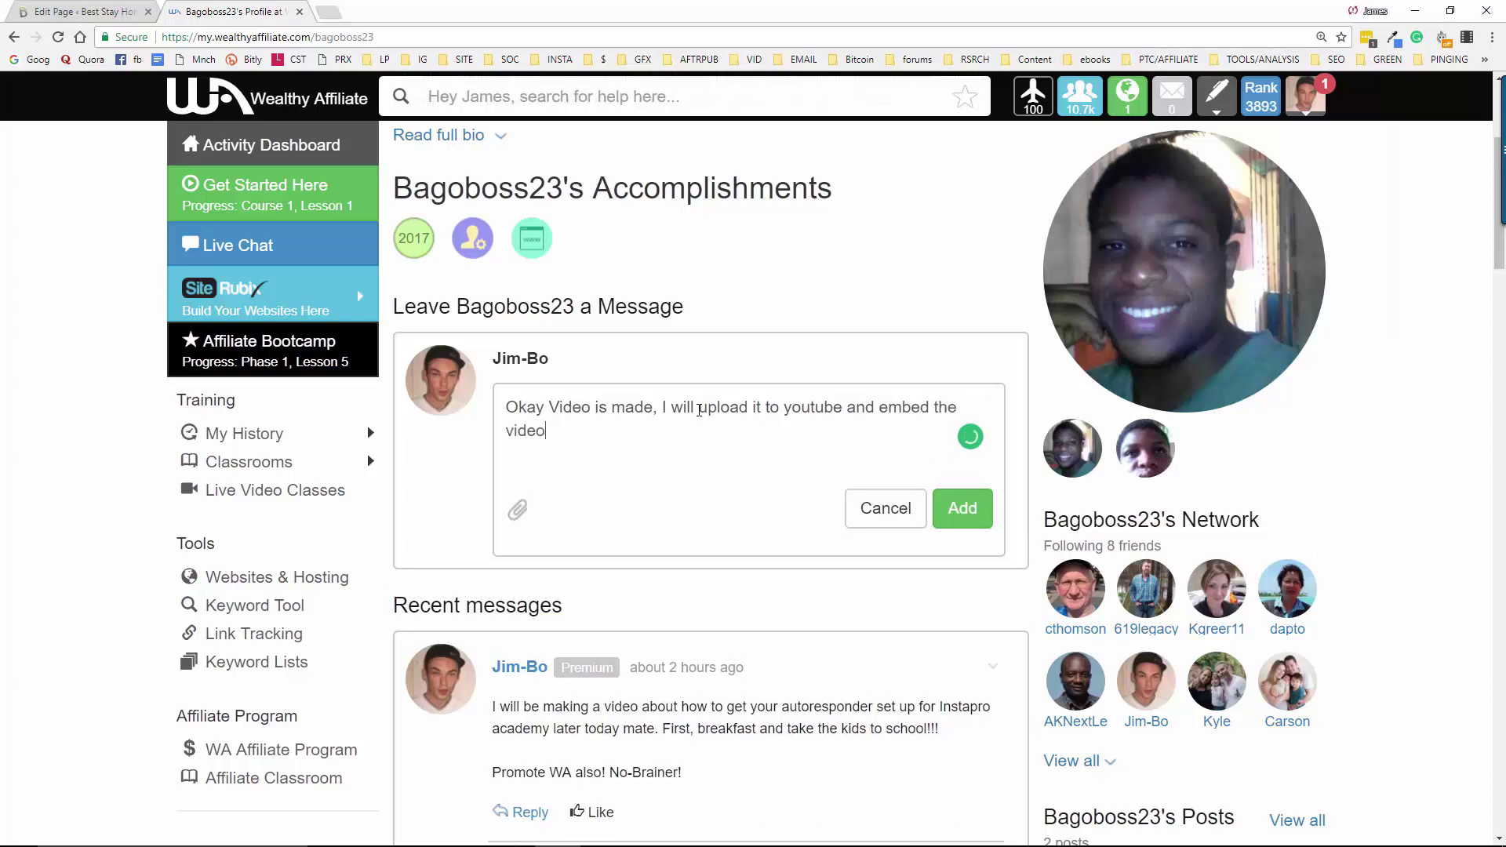
text(on my sit)
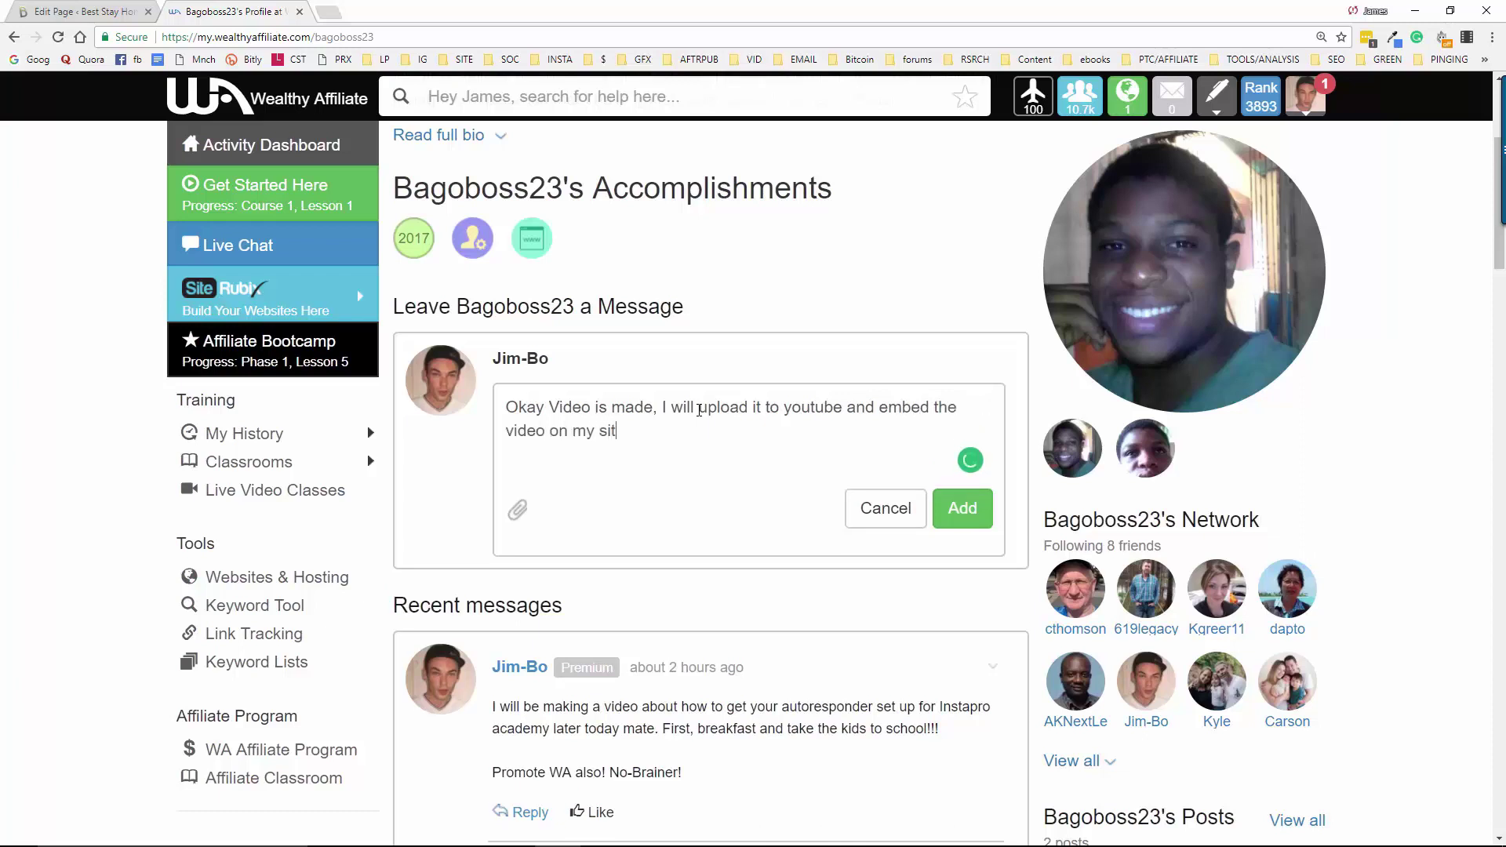
text(e so you)
text( ))
text( (and)
text( all my othe)
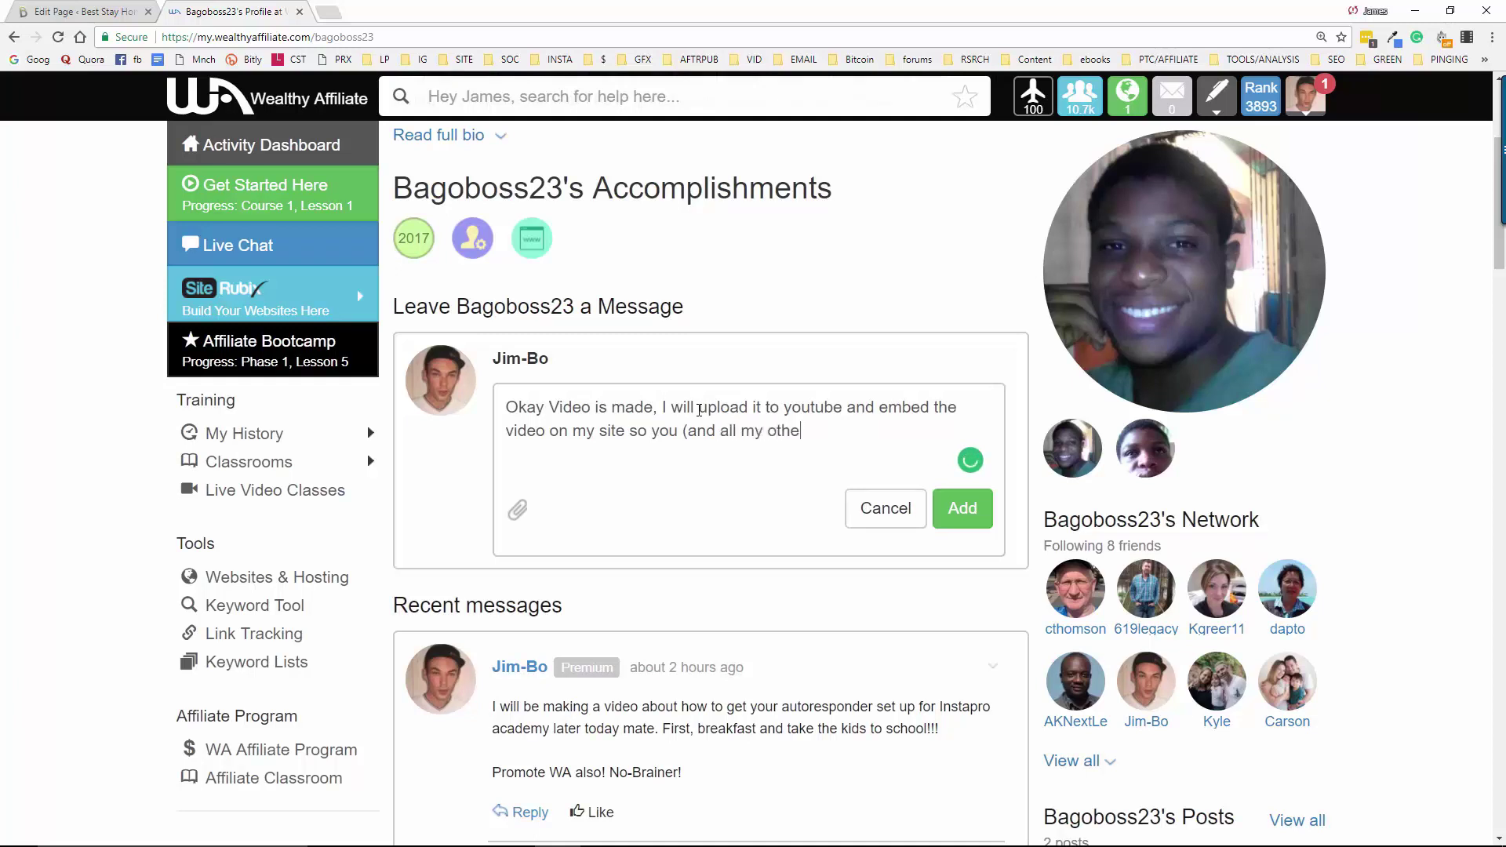
text(r signups) can watch it.)
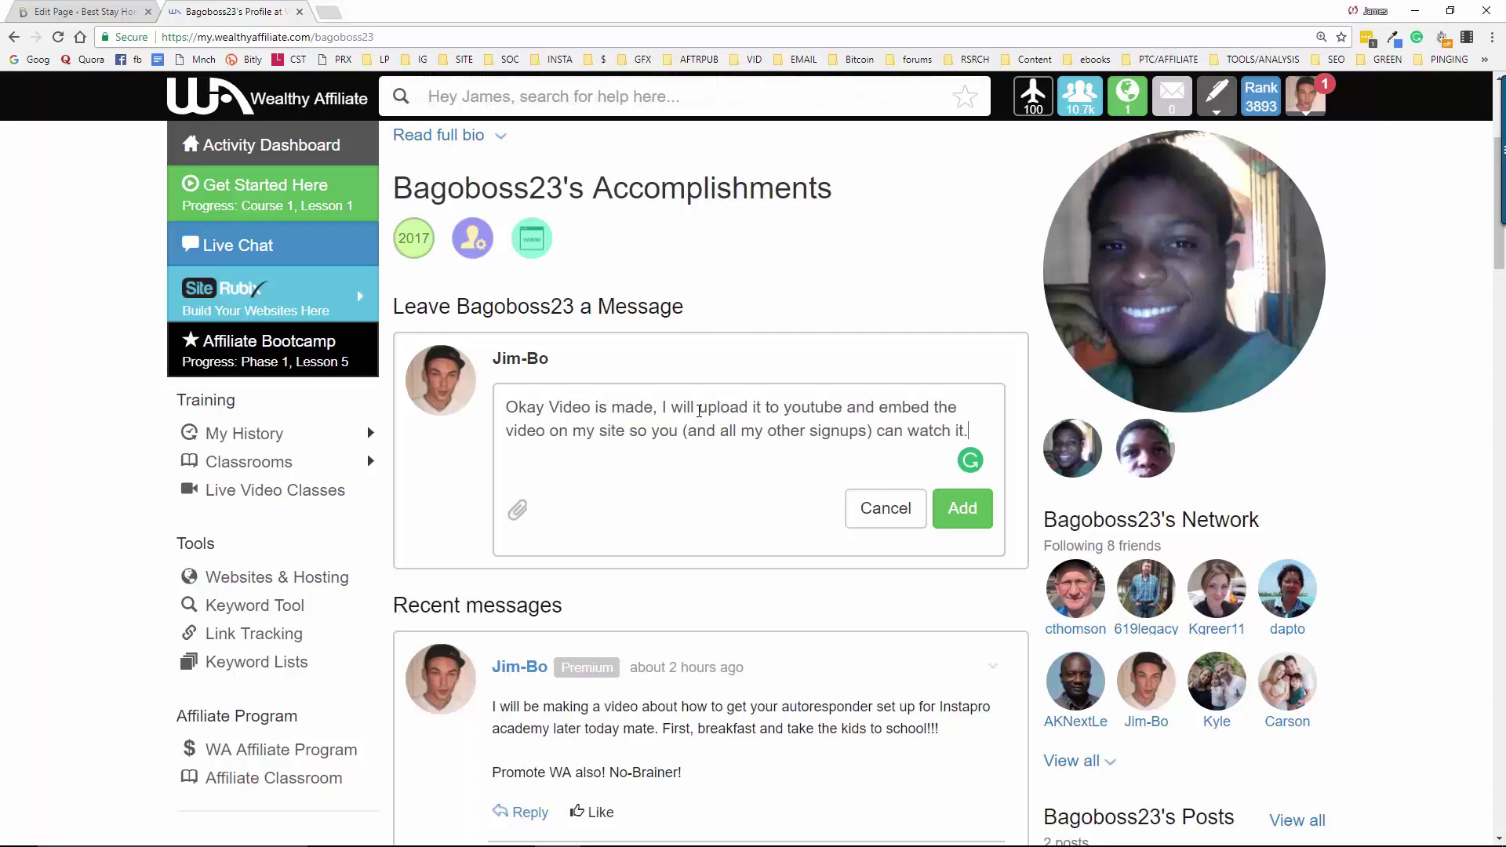
key(Return)
key(Return)
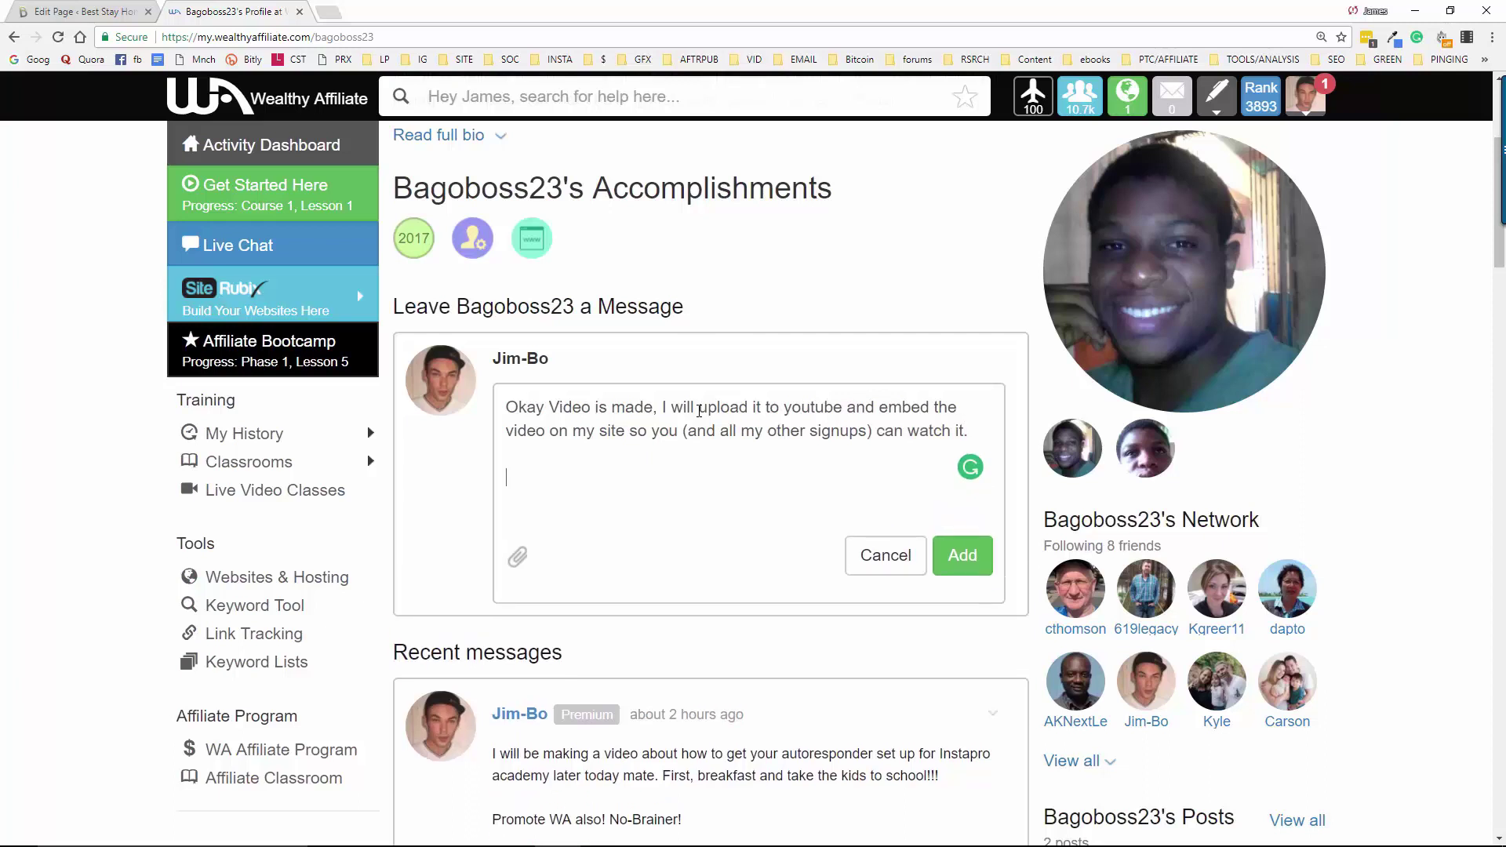
click(976, 557)
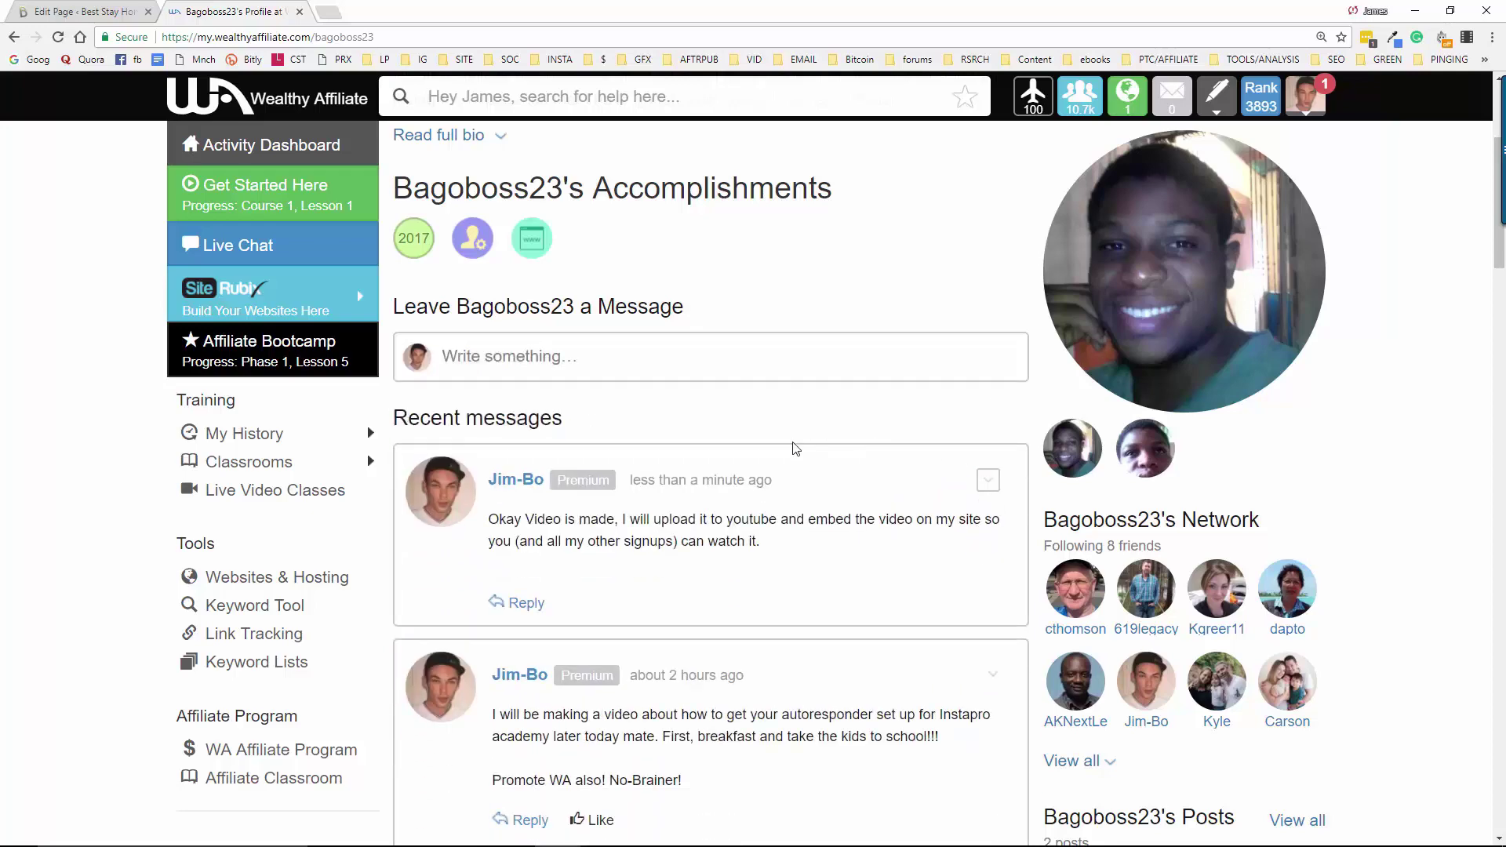
scroll(795, 449, down, 3)
scroll(794, 448, up, 7)
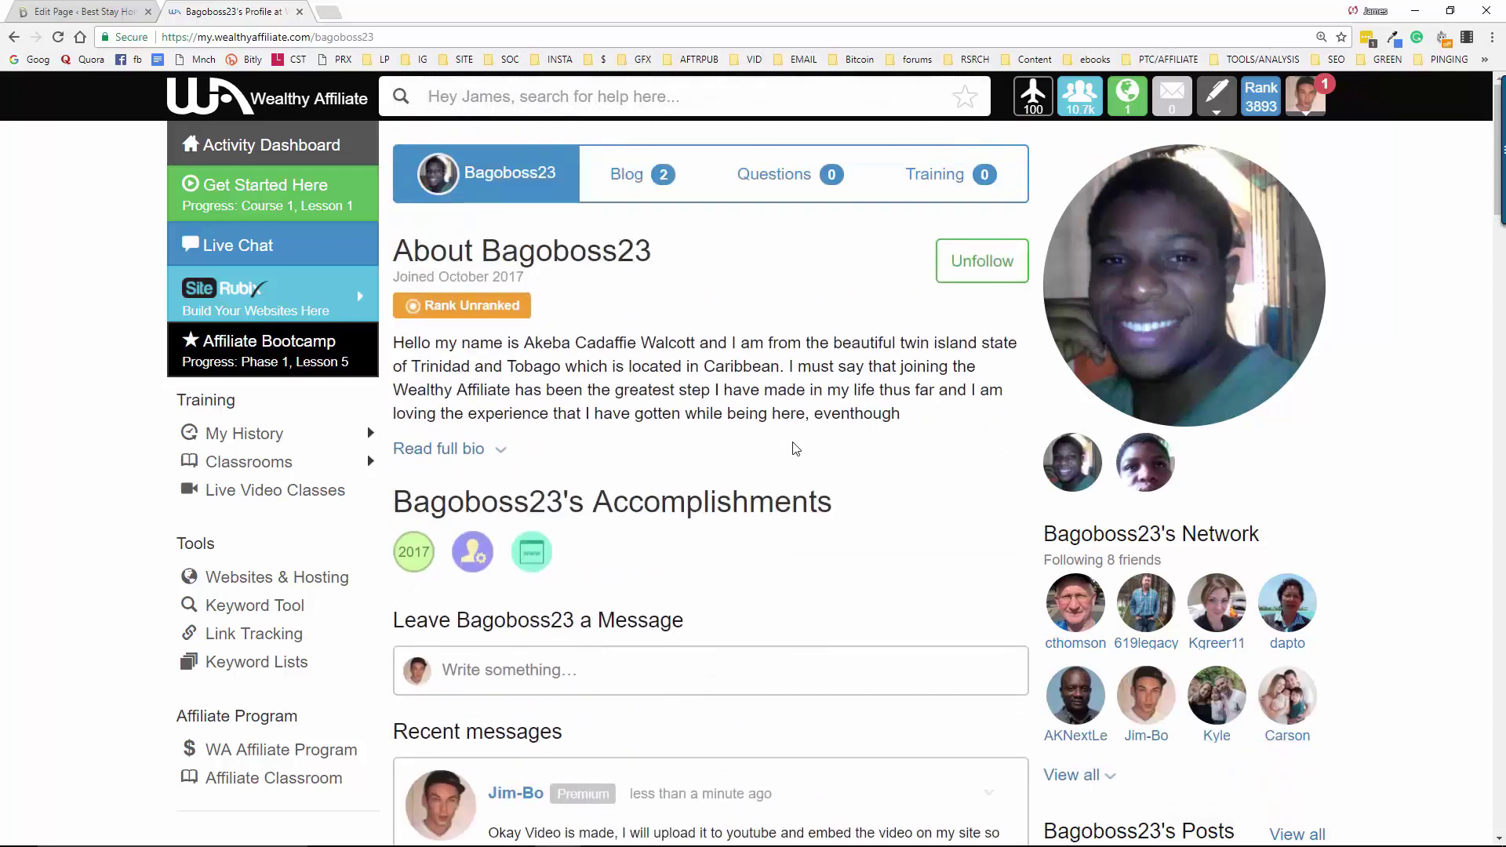
scroll(794, 449, down, 7)
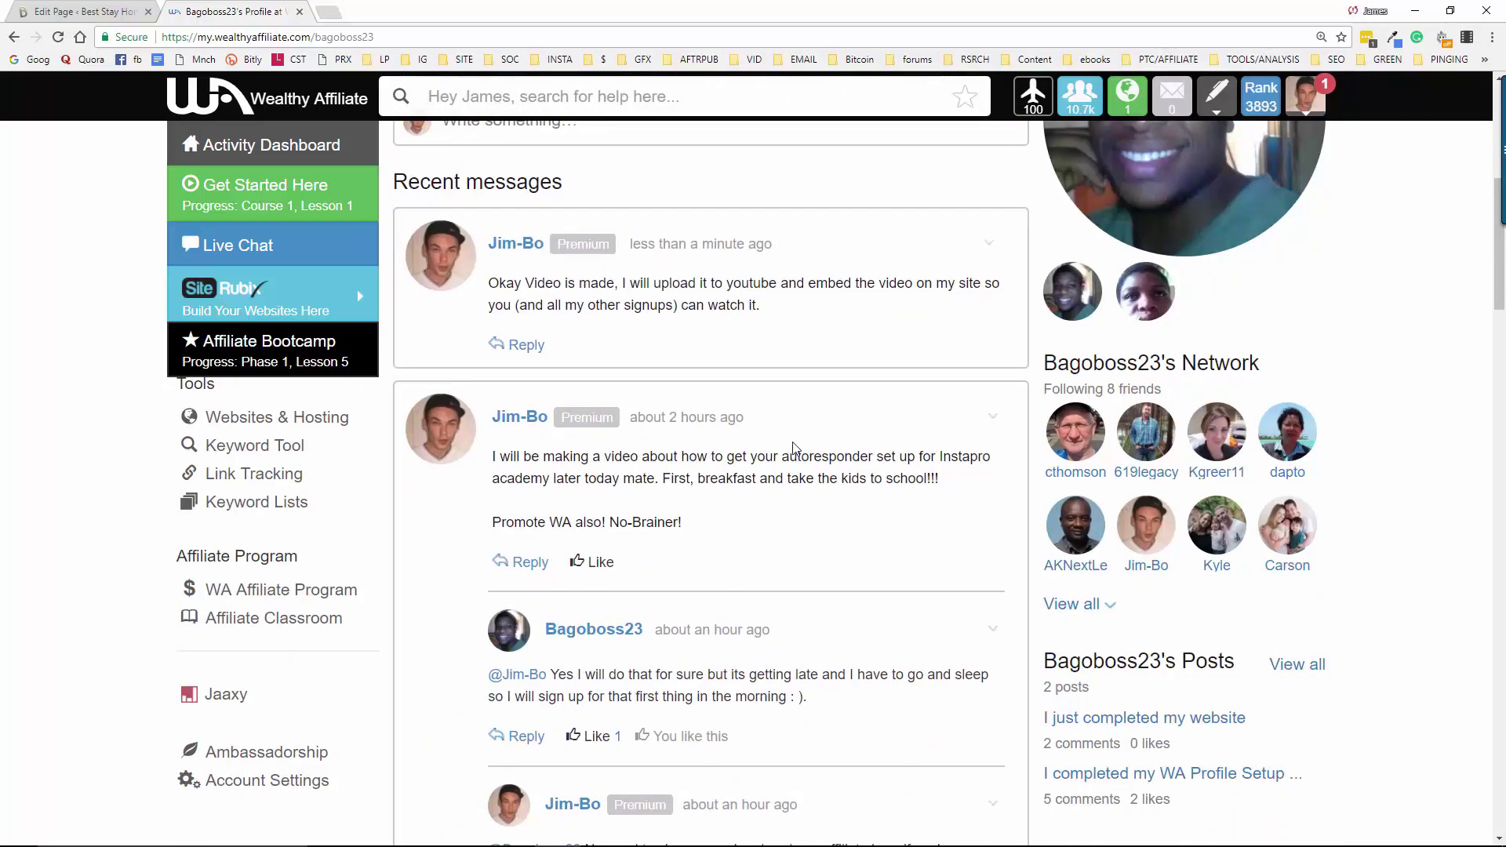
scroll(795, 449, down, 20)
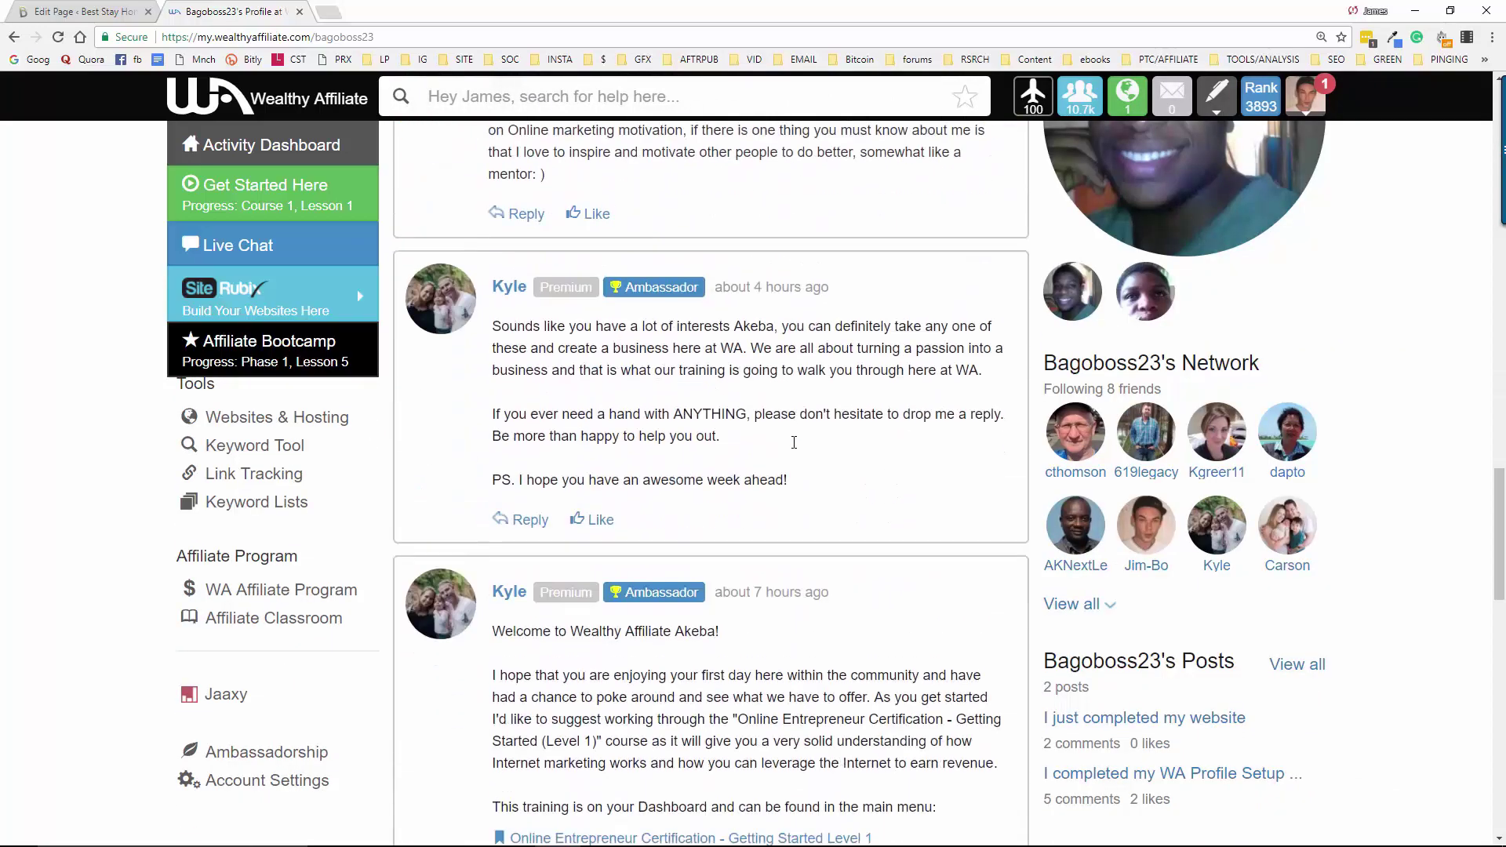
scroll(791, 439, down, 8)
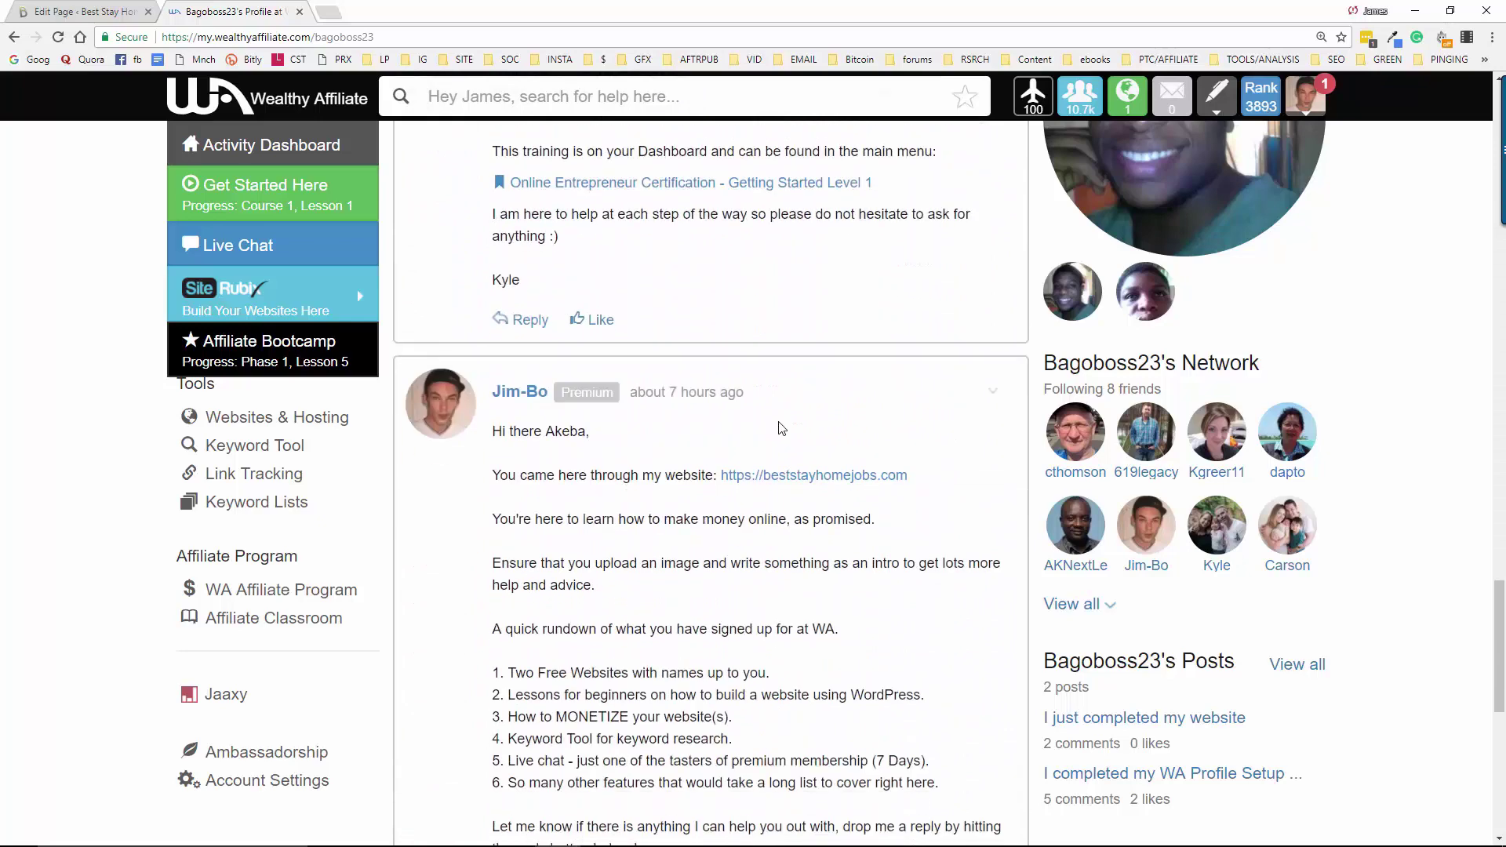
scroll(782, 428, down, 9)
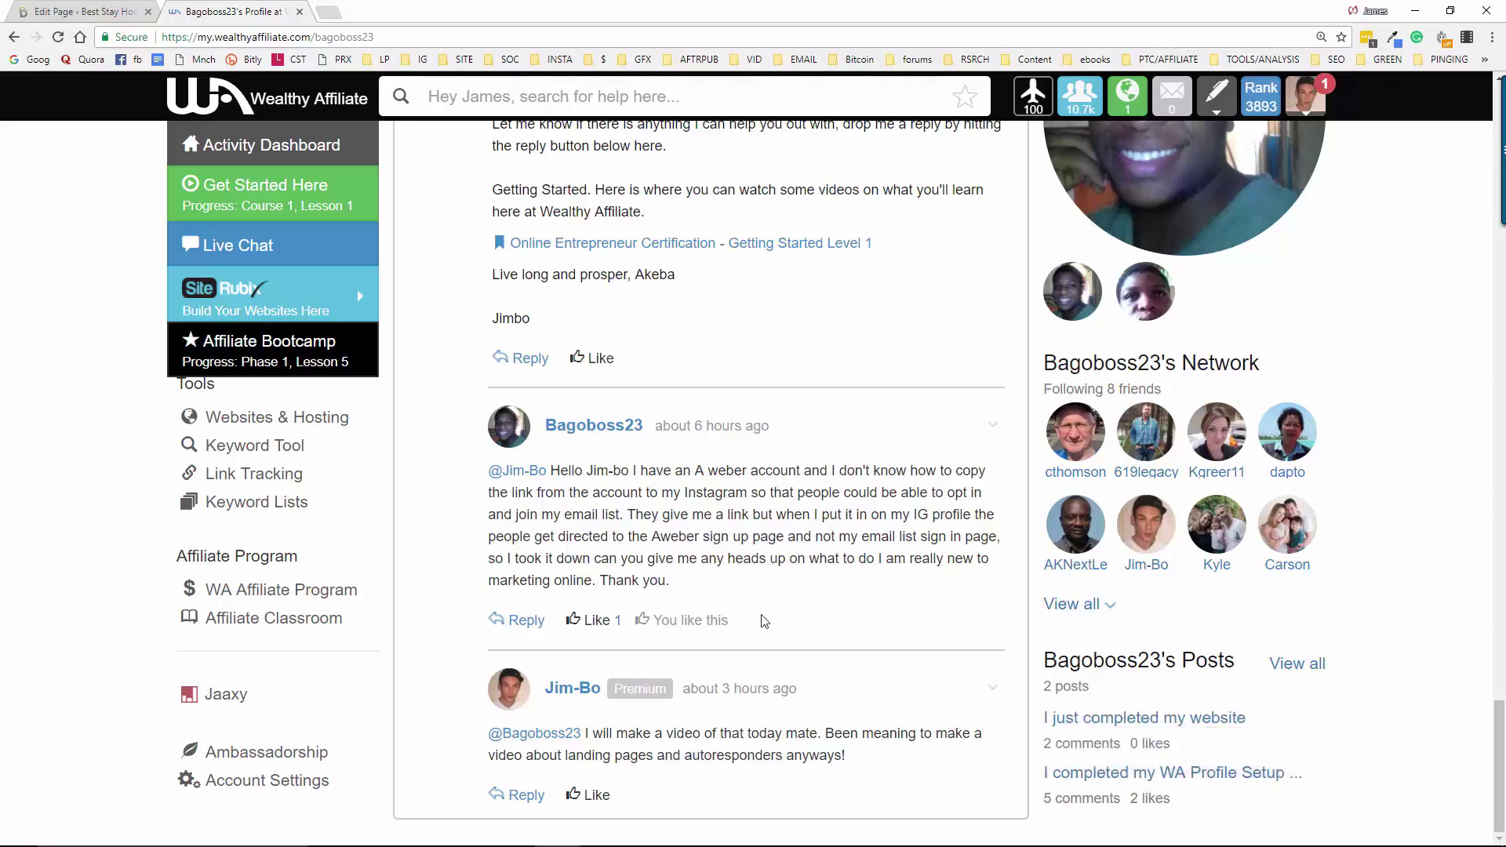
scroll(820, 642, up, 20)
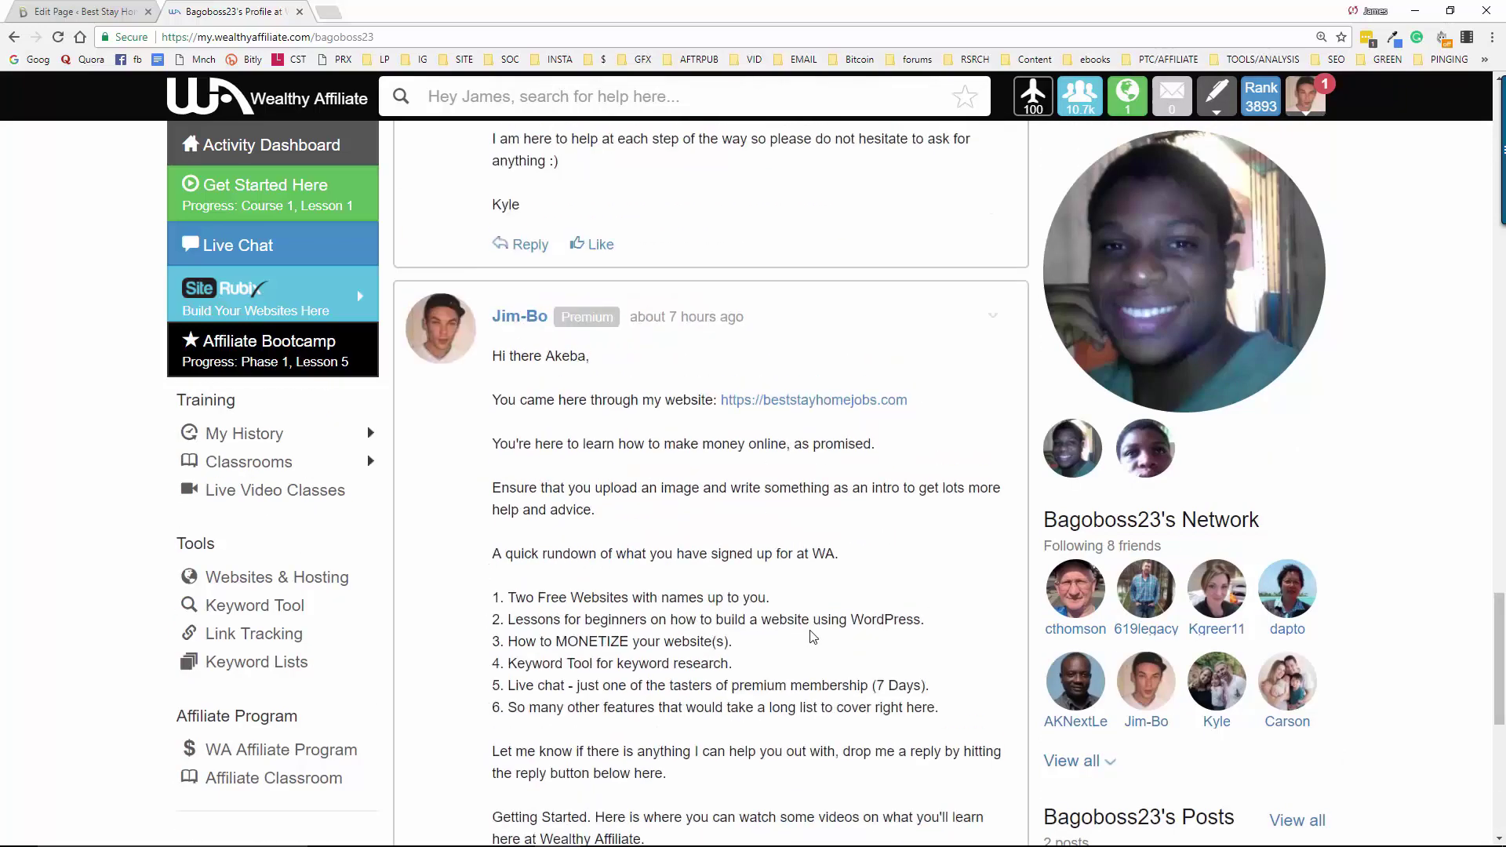
scroll(790, 580, up, 2)
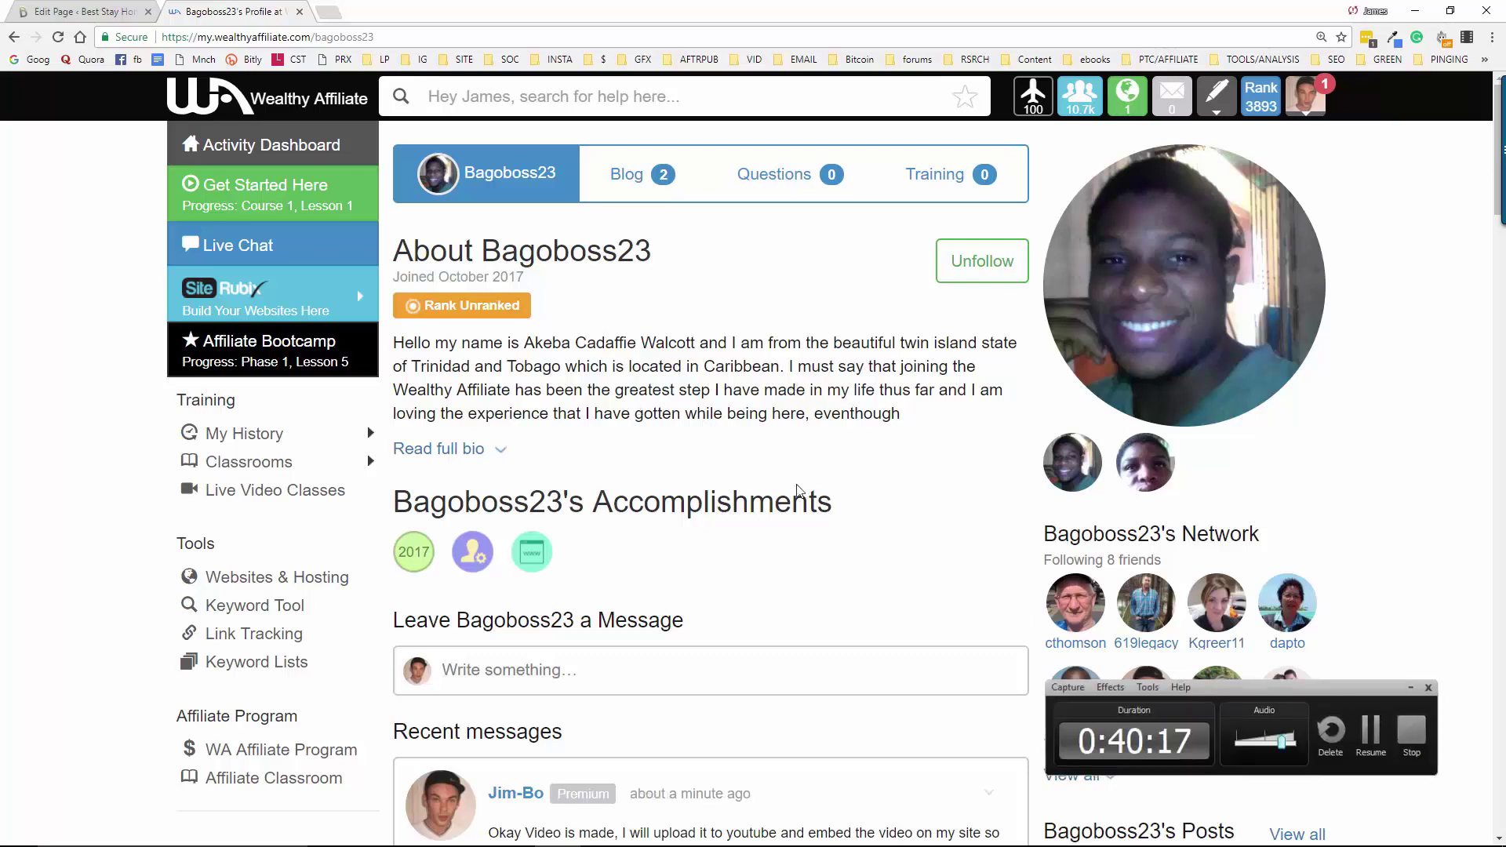
Update the Instagram Training Academy page twice from the Publish box, bringing it to 8 revisions
click(130, 7)
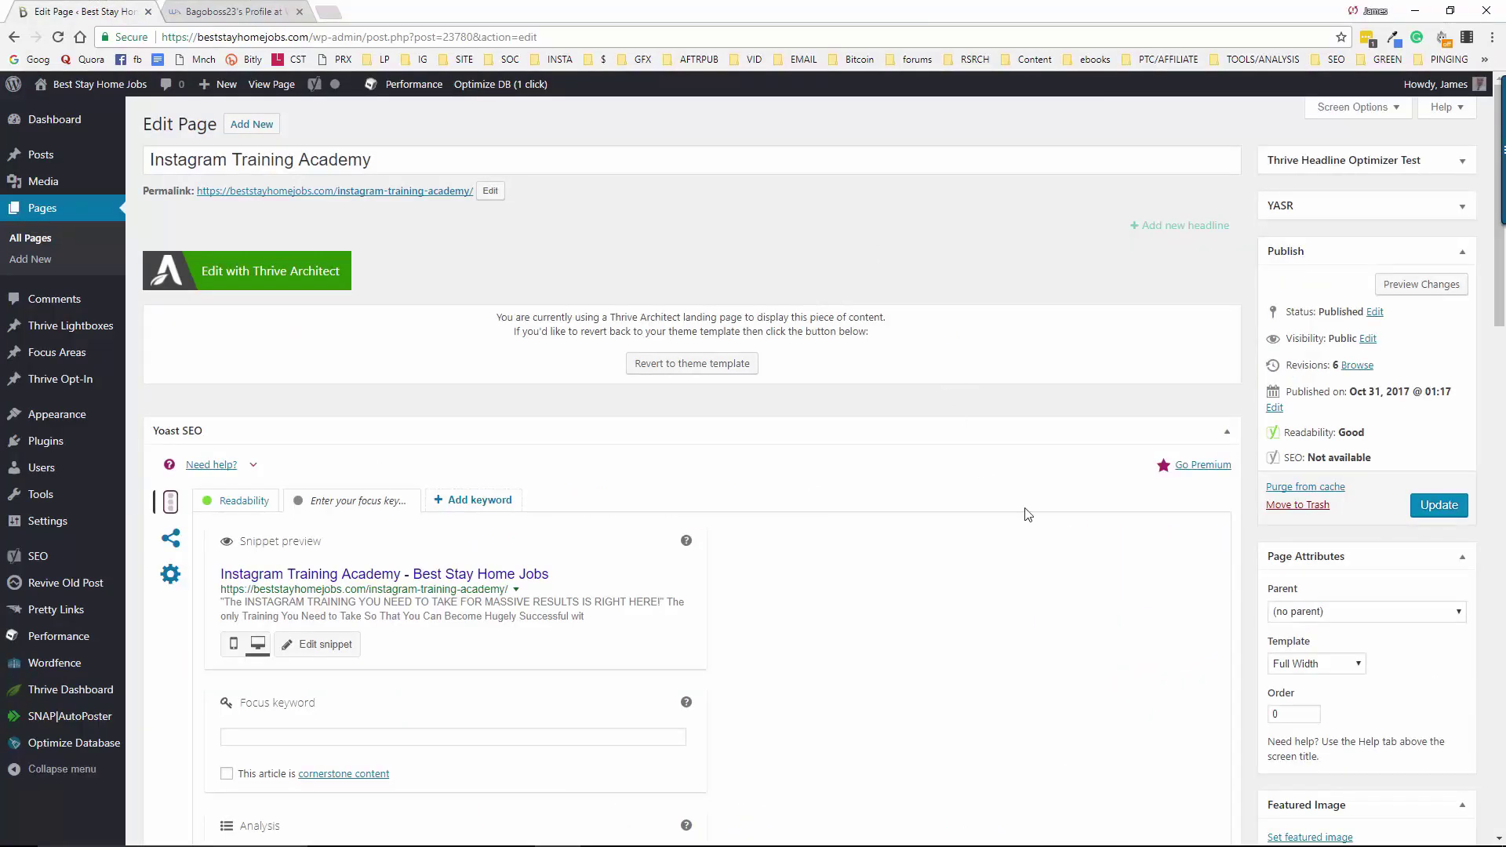
click(1442, 506)
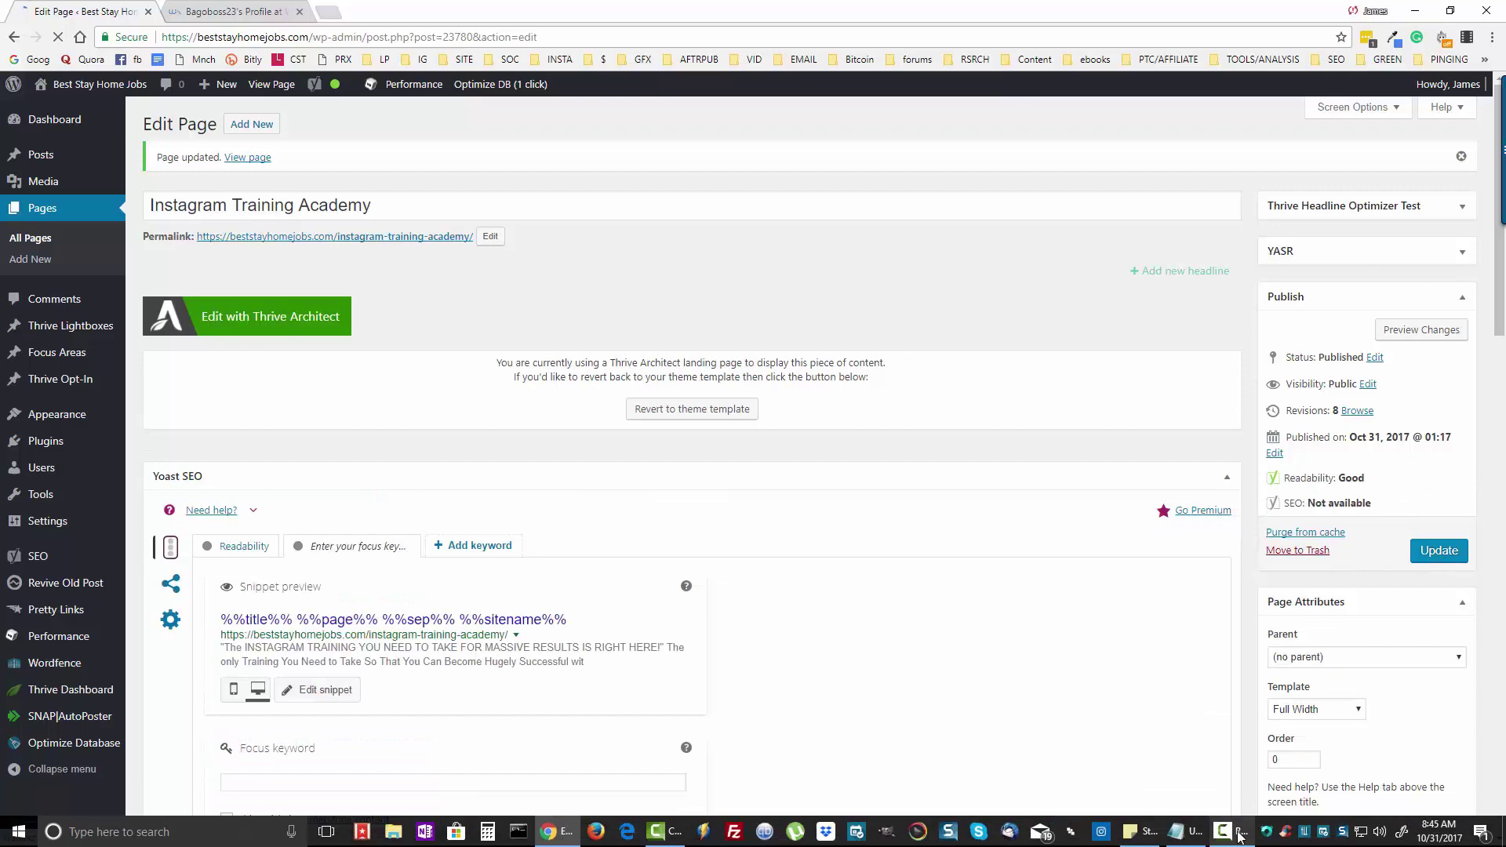
mouse_move(1239, 838)
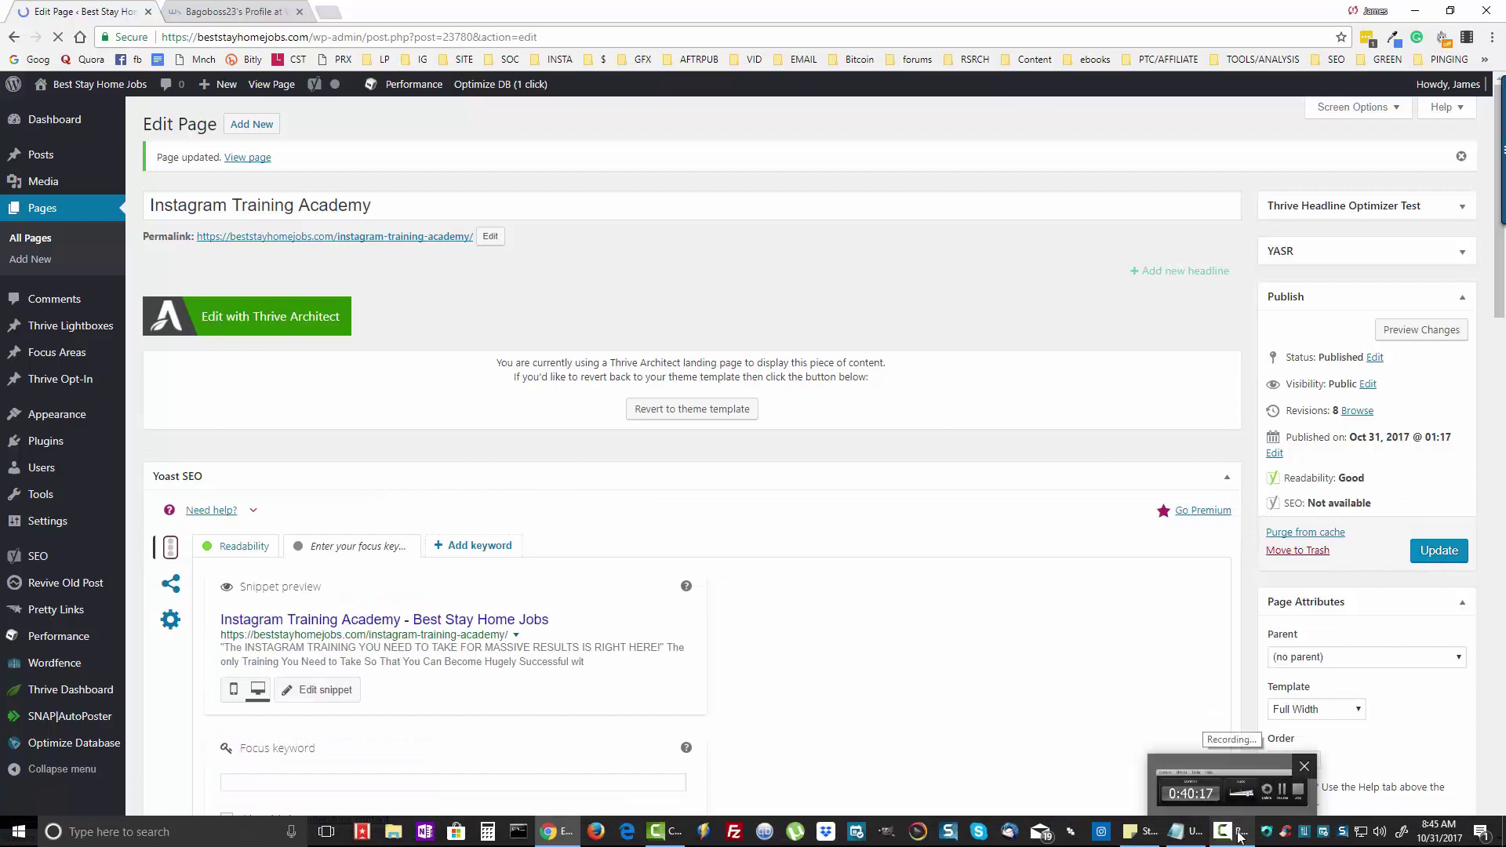
key(ctrl+Tab)
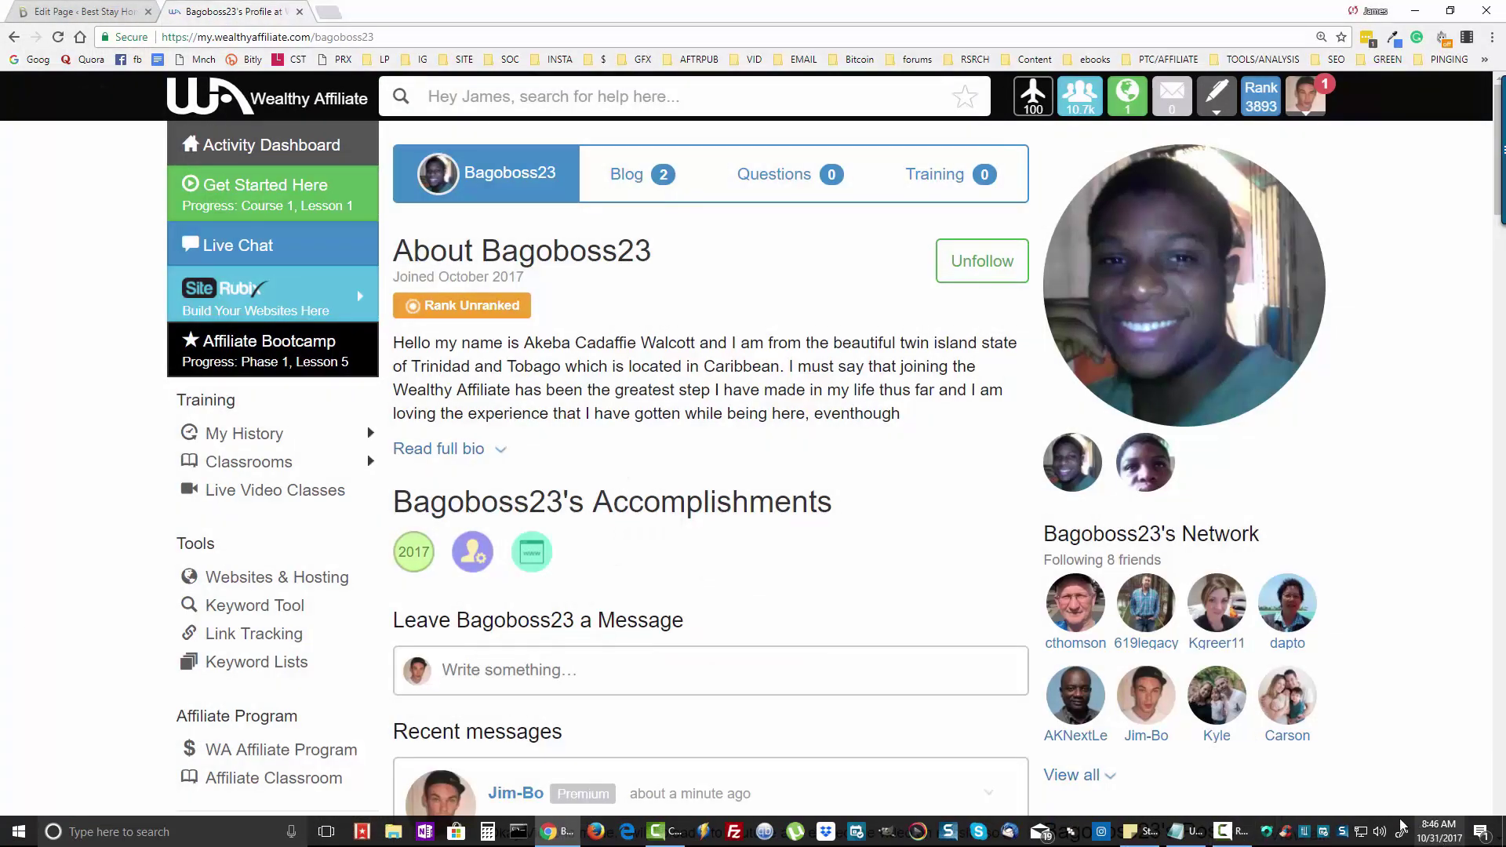
click(63, 12)
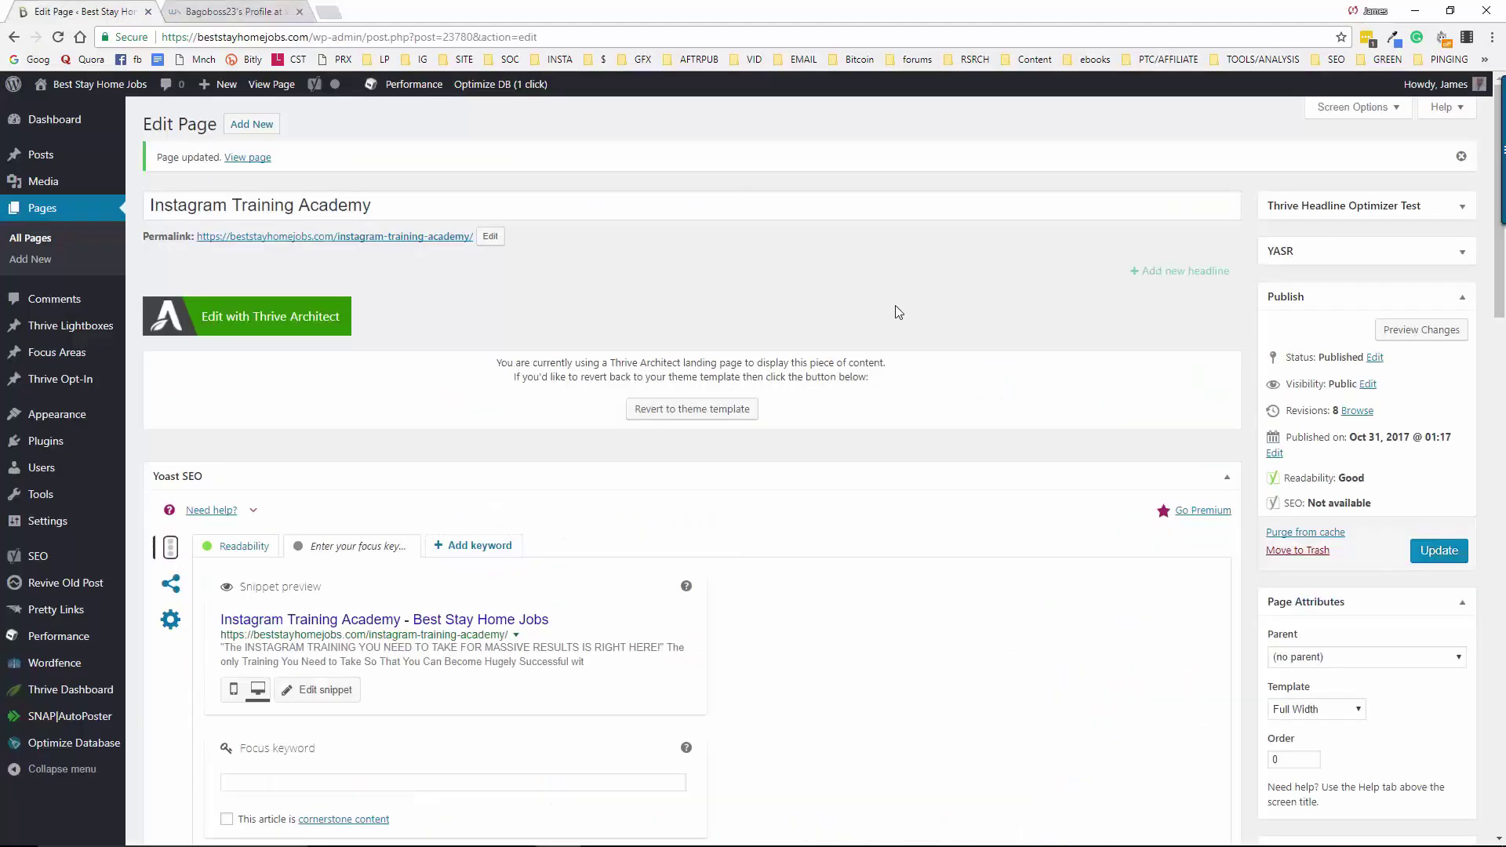
click(1433, 552)
View the live Instagram Training Academy landing page and scroll over its opt-in form
click(270, 88)
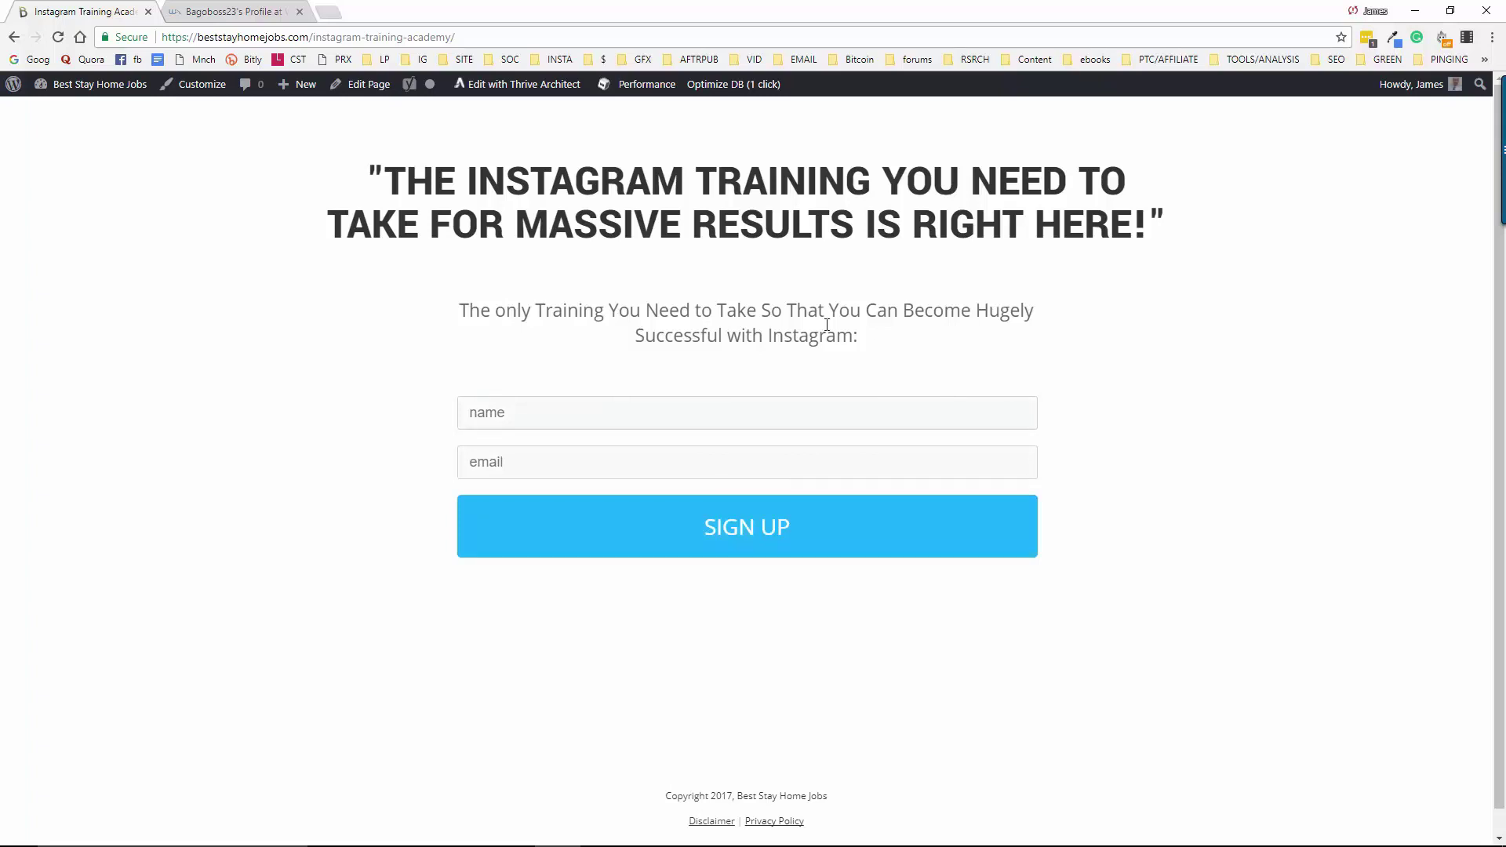
scroll(816, 657, down, 1)
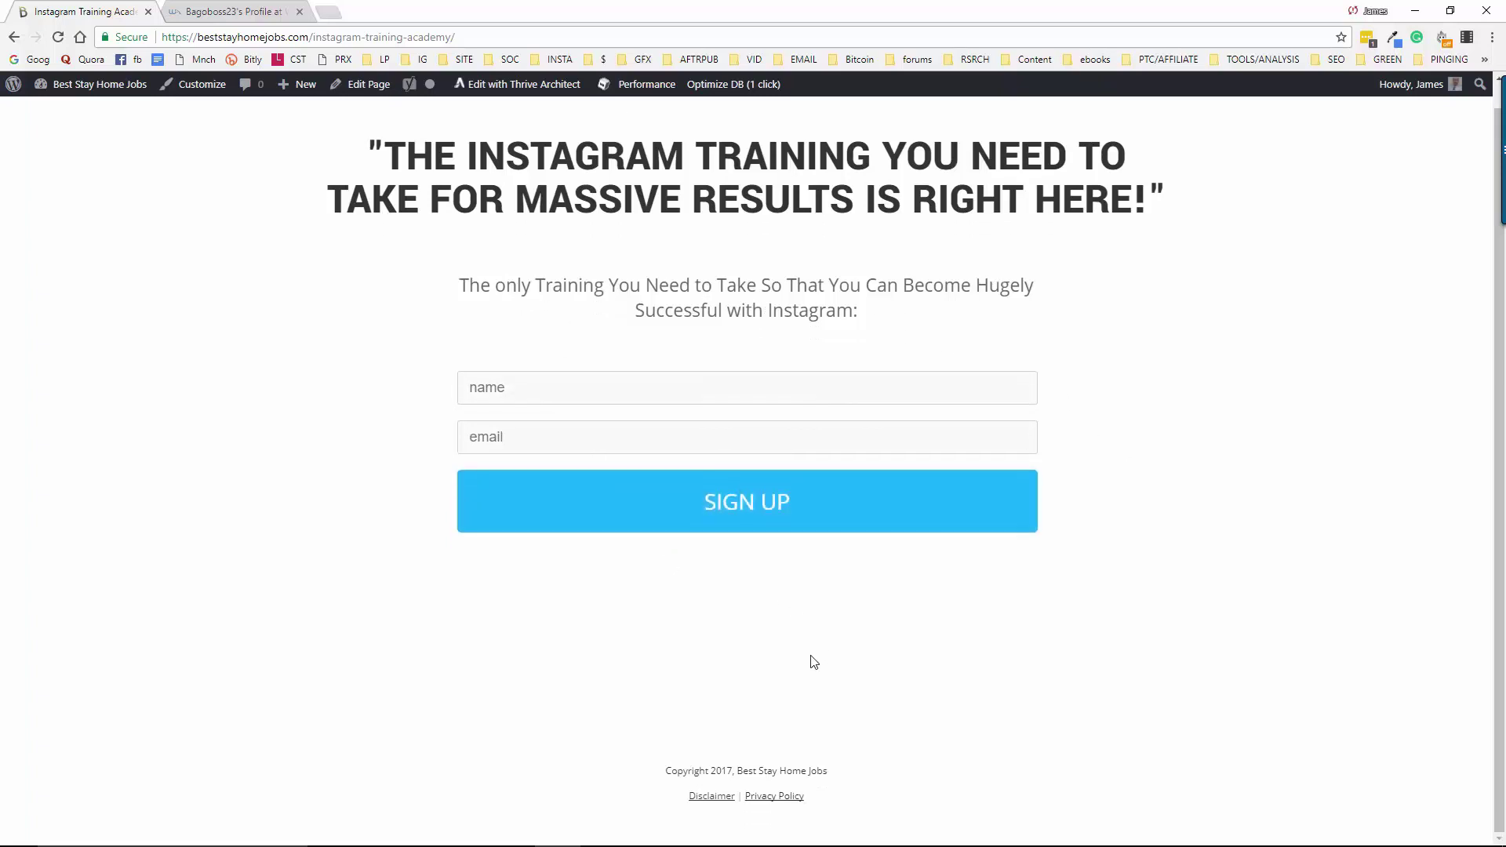
scroll(804, 635, up, 1)
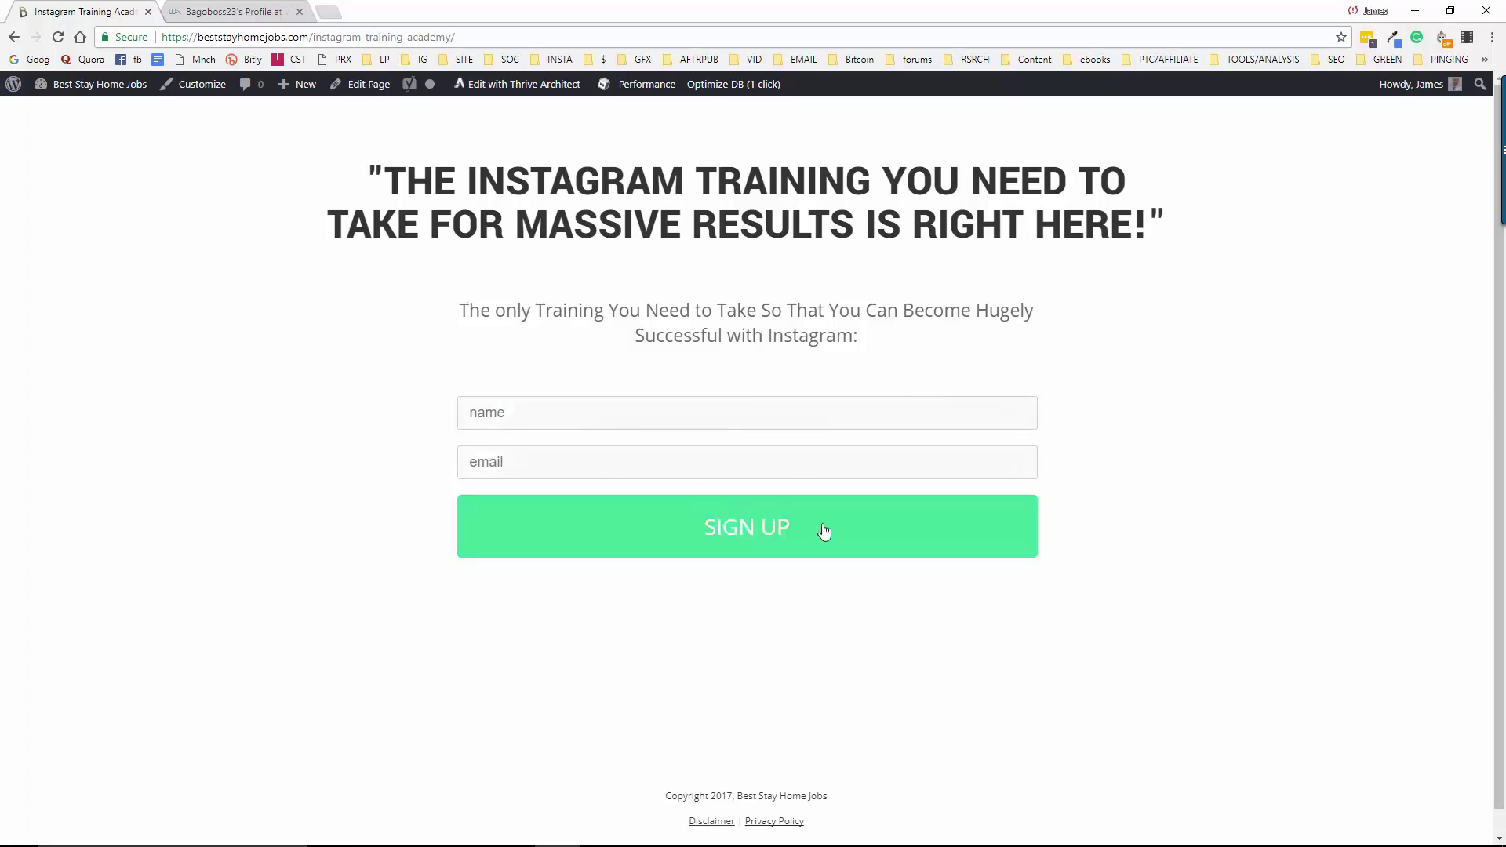
Copy the landing page URL and go to tinyurl.com in a new tab
click(368, 37)
right_click(369, 37)
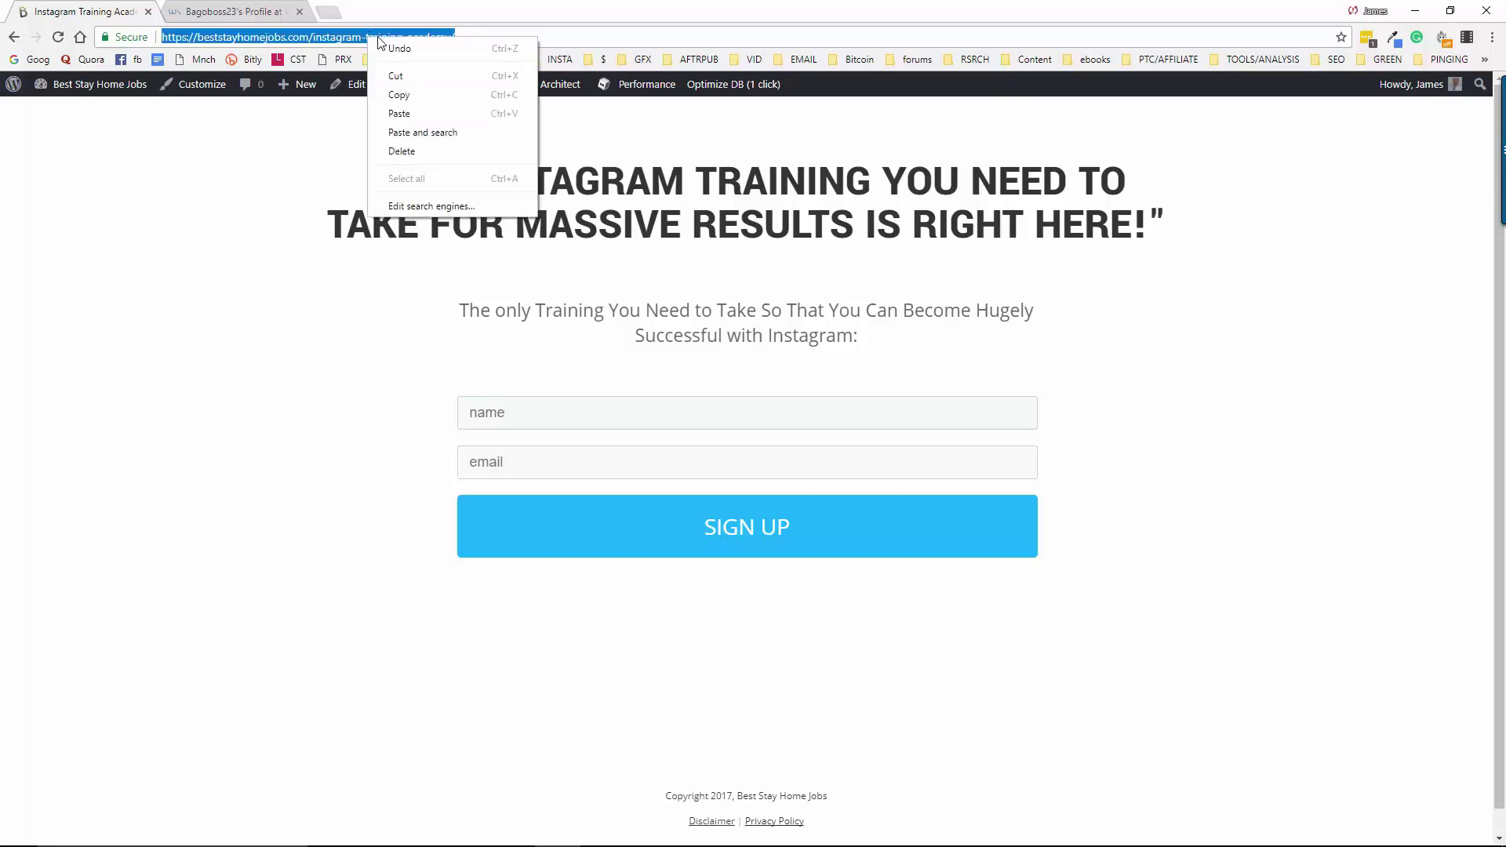
click(430, 95)
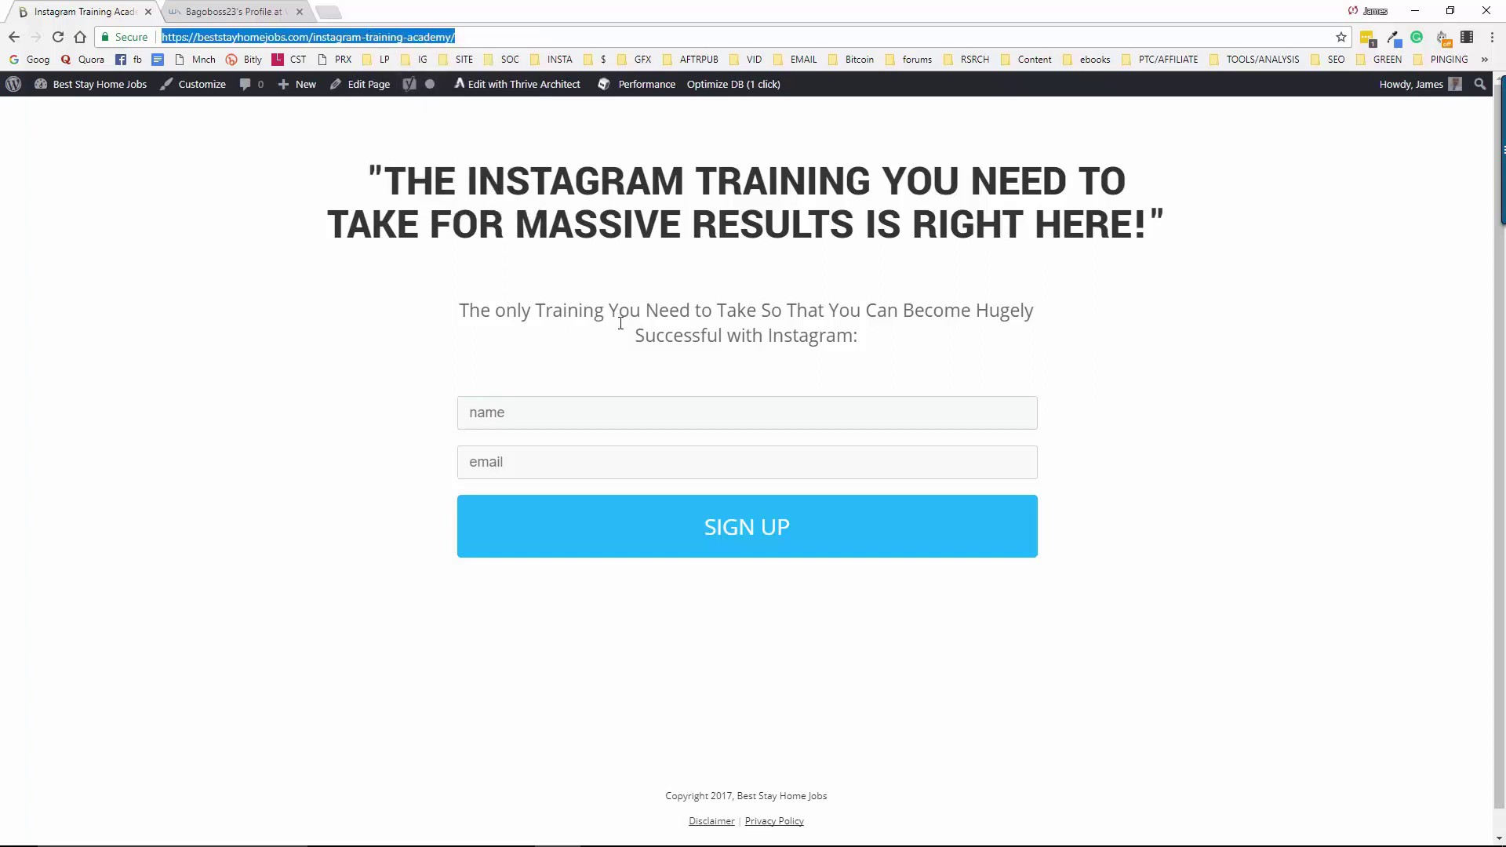
click(330, 14)
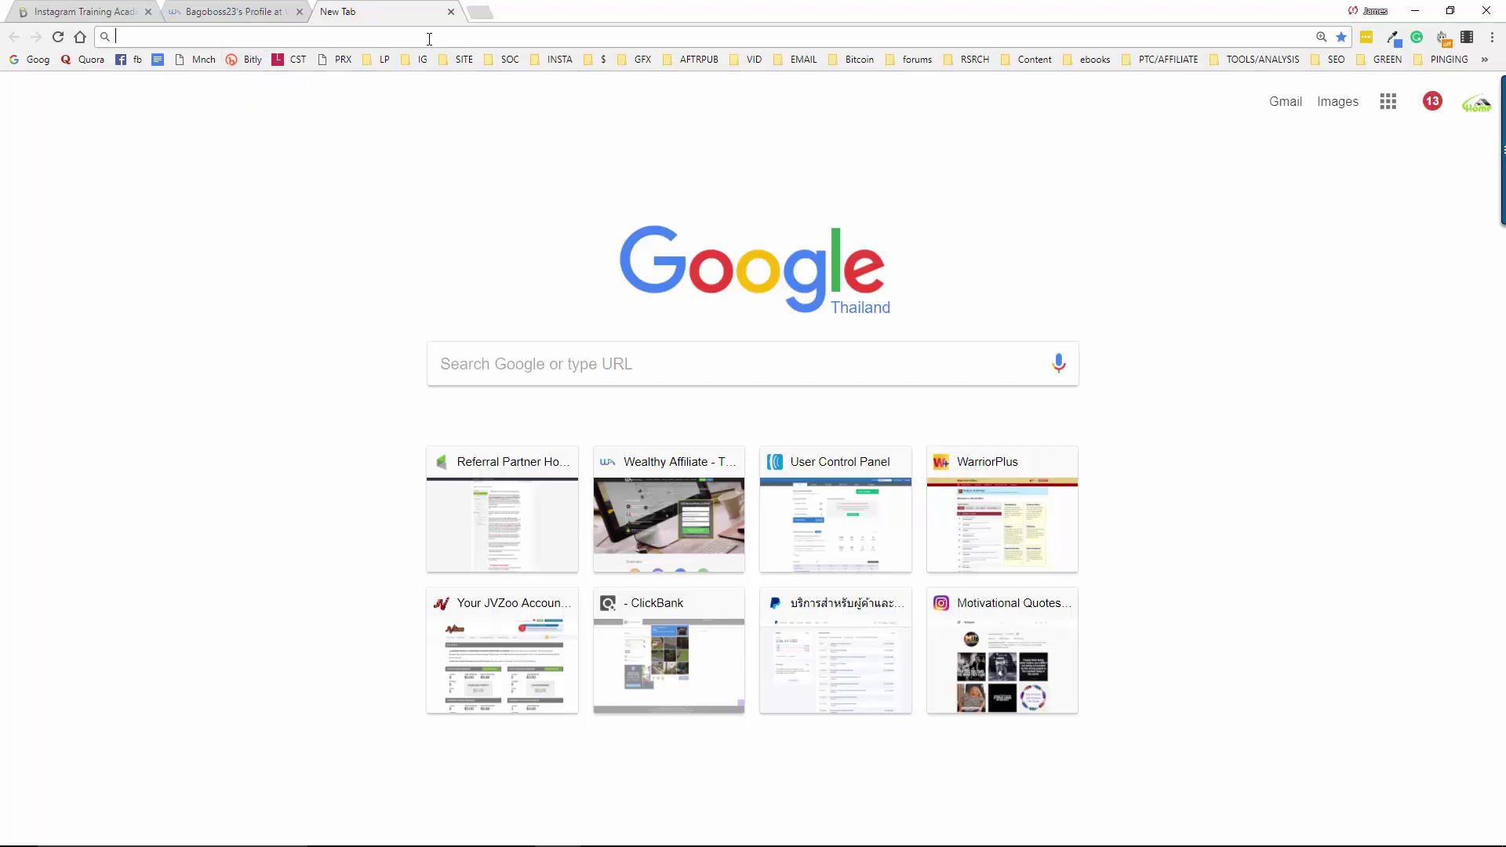
text(tinyu)
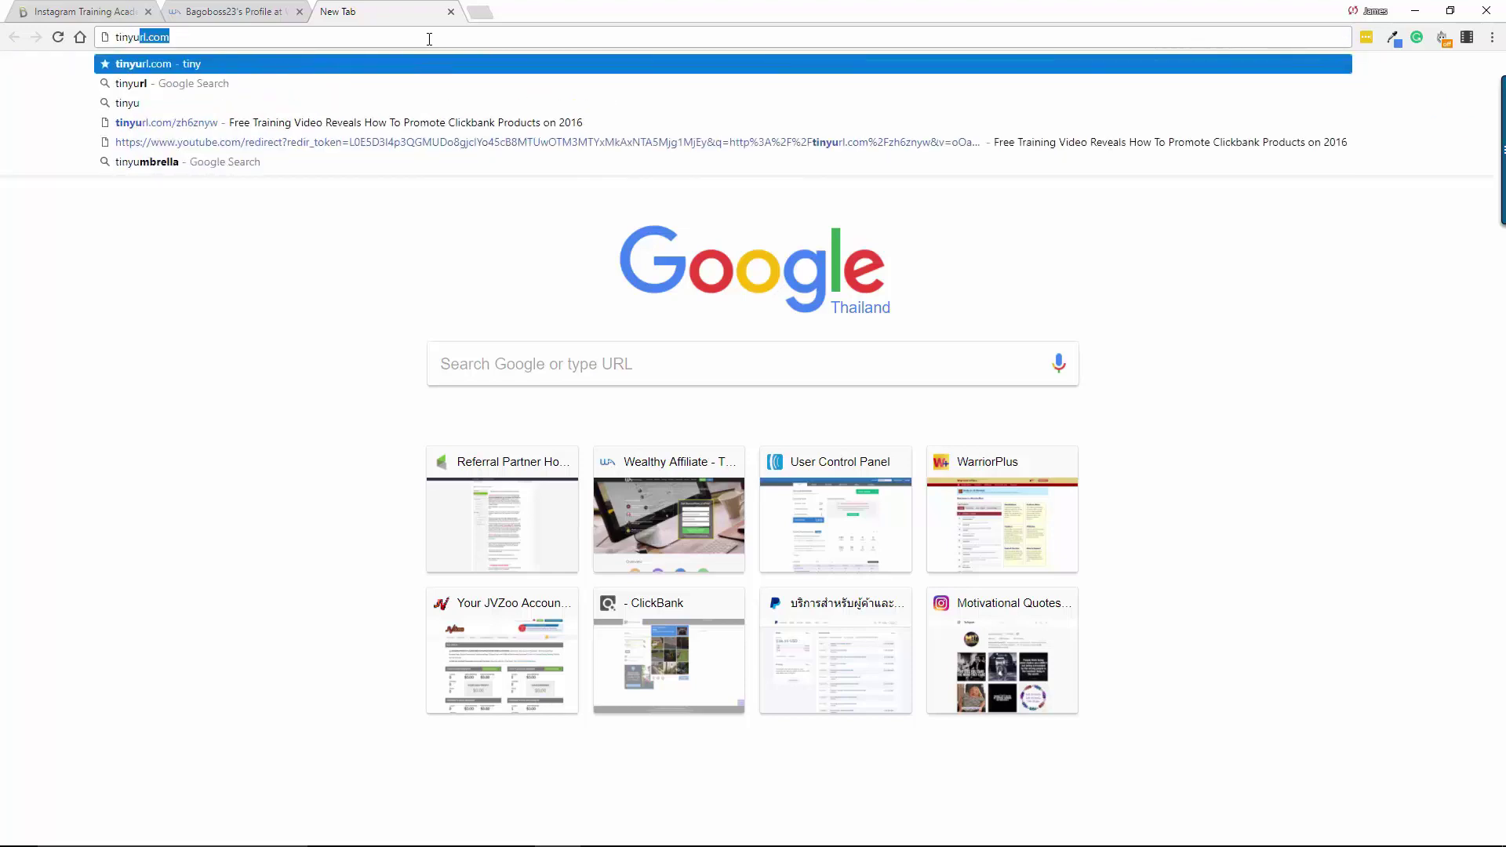
text(rl)
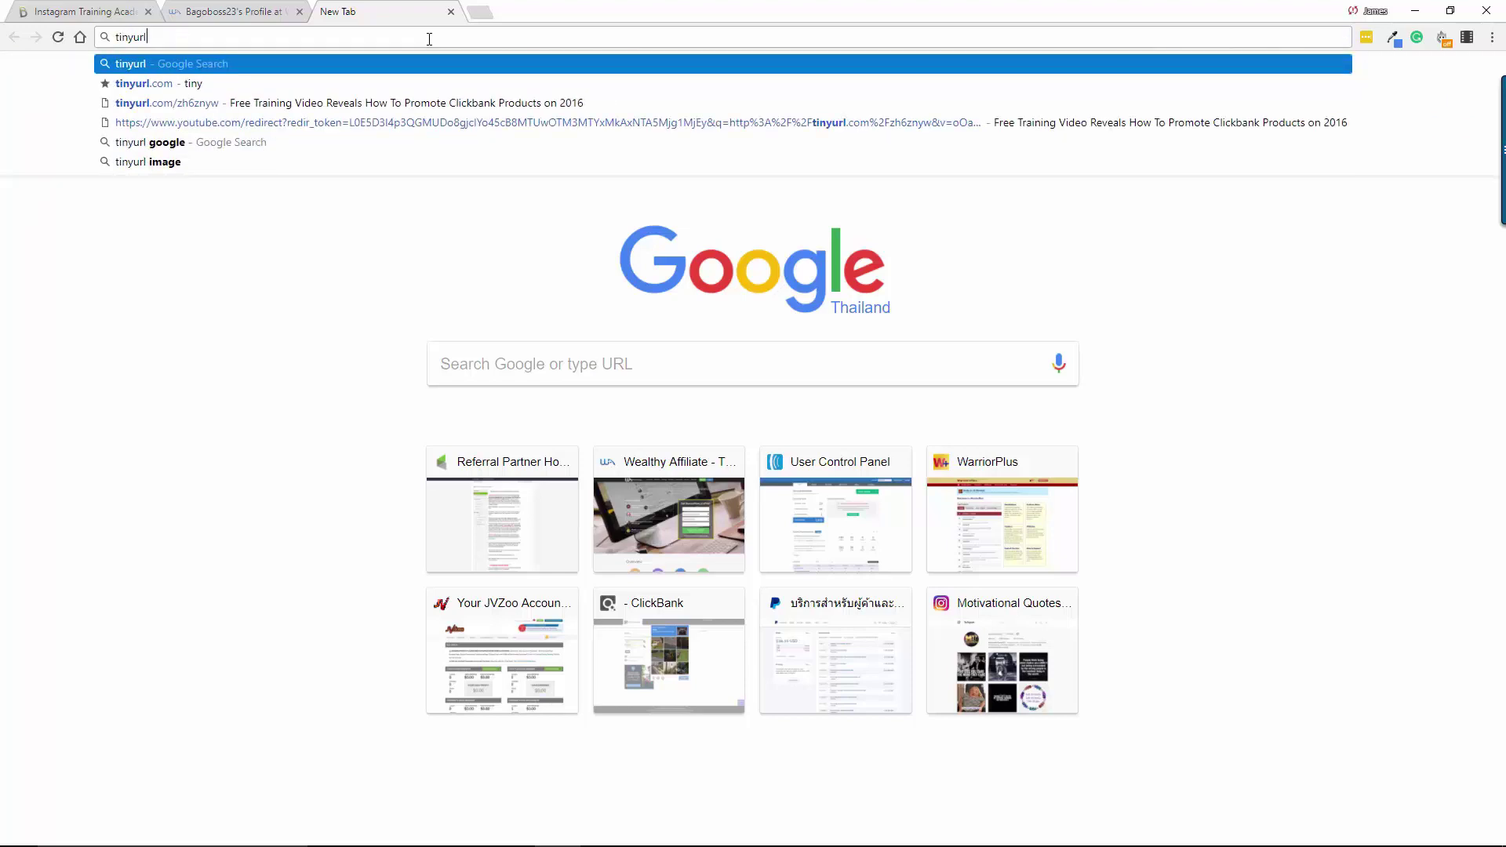
key(ctrl+Return)
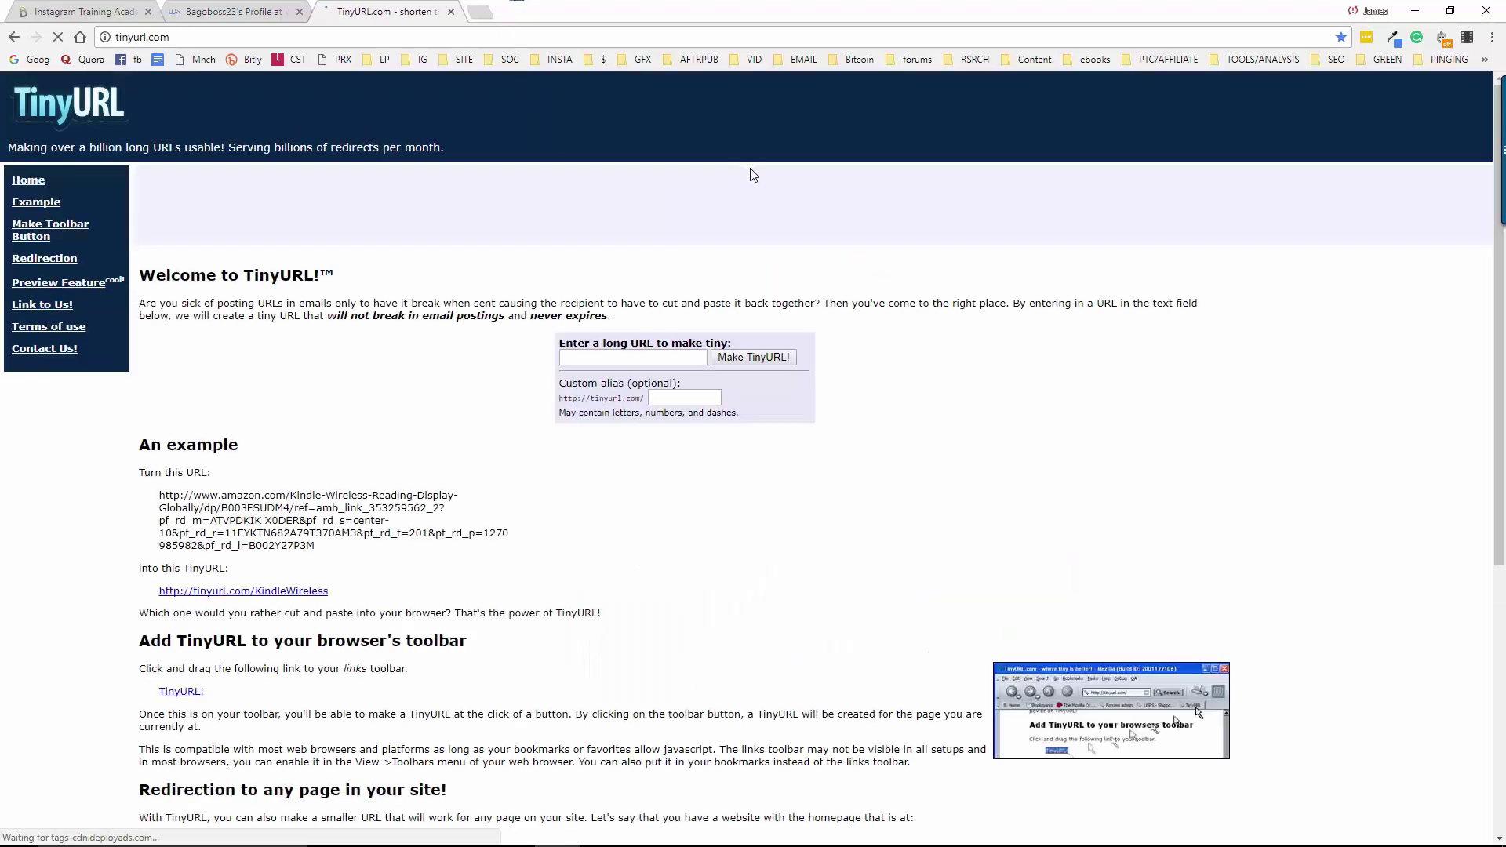
click(206, 9)
click(69, 9)
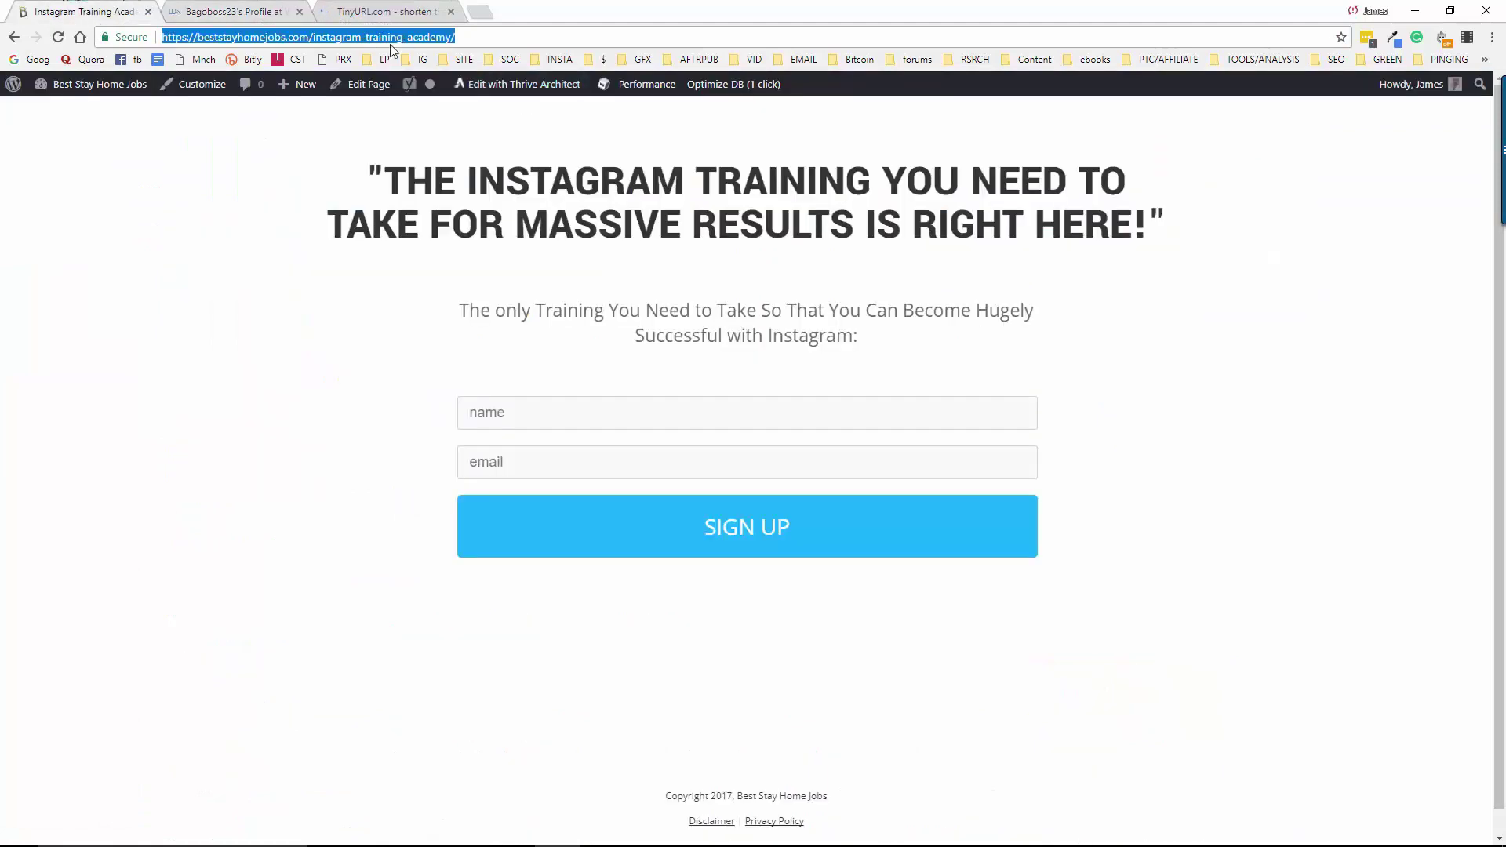
click(380, 11)
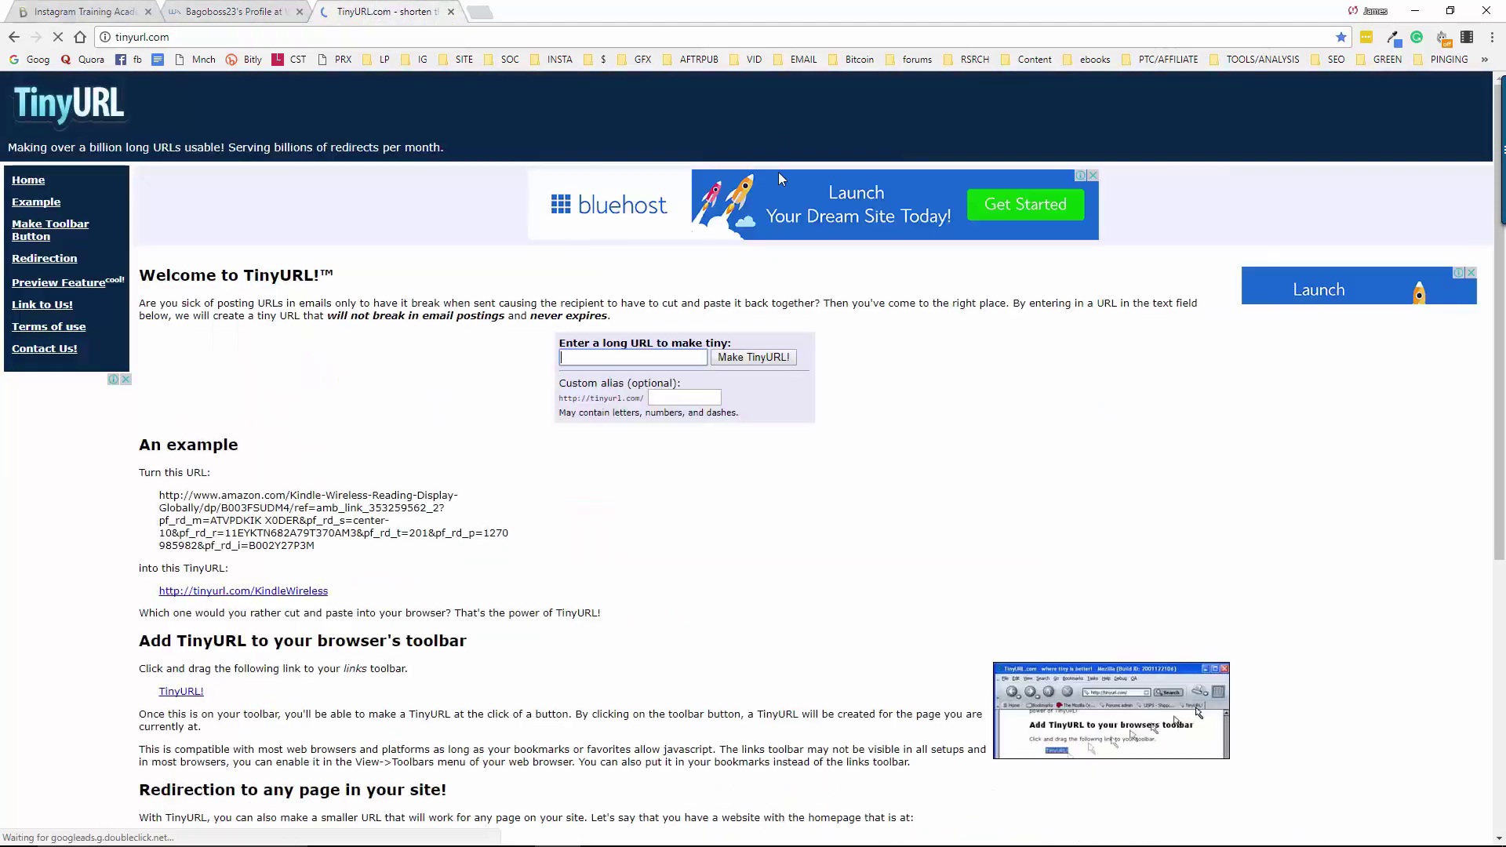
click(590, 361)
key(ctrl+v)
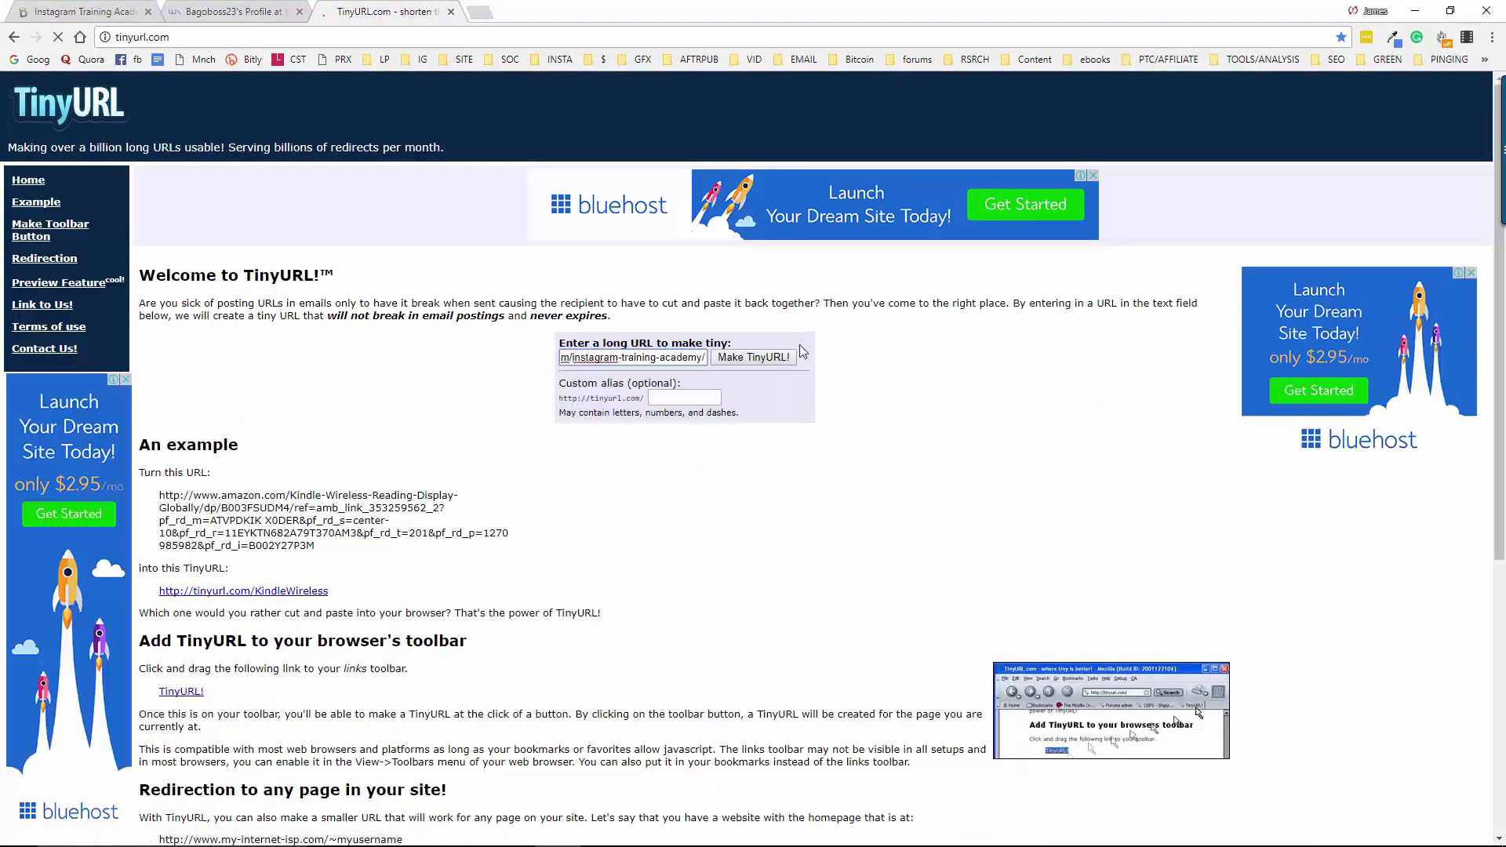
click(751, 359)
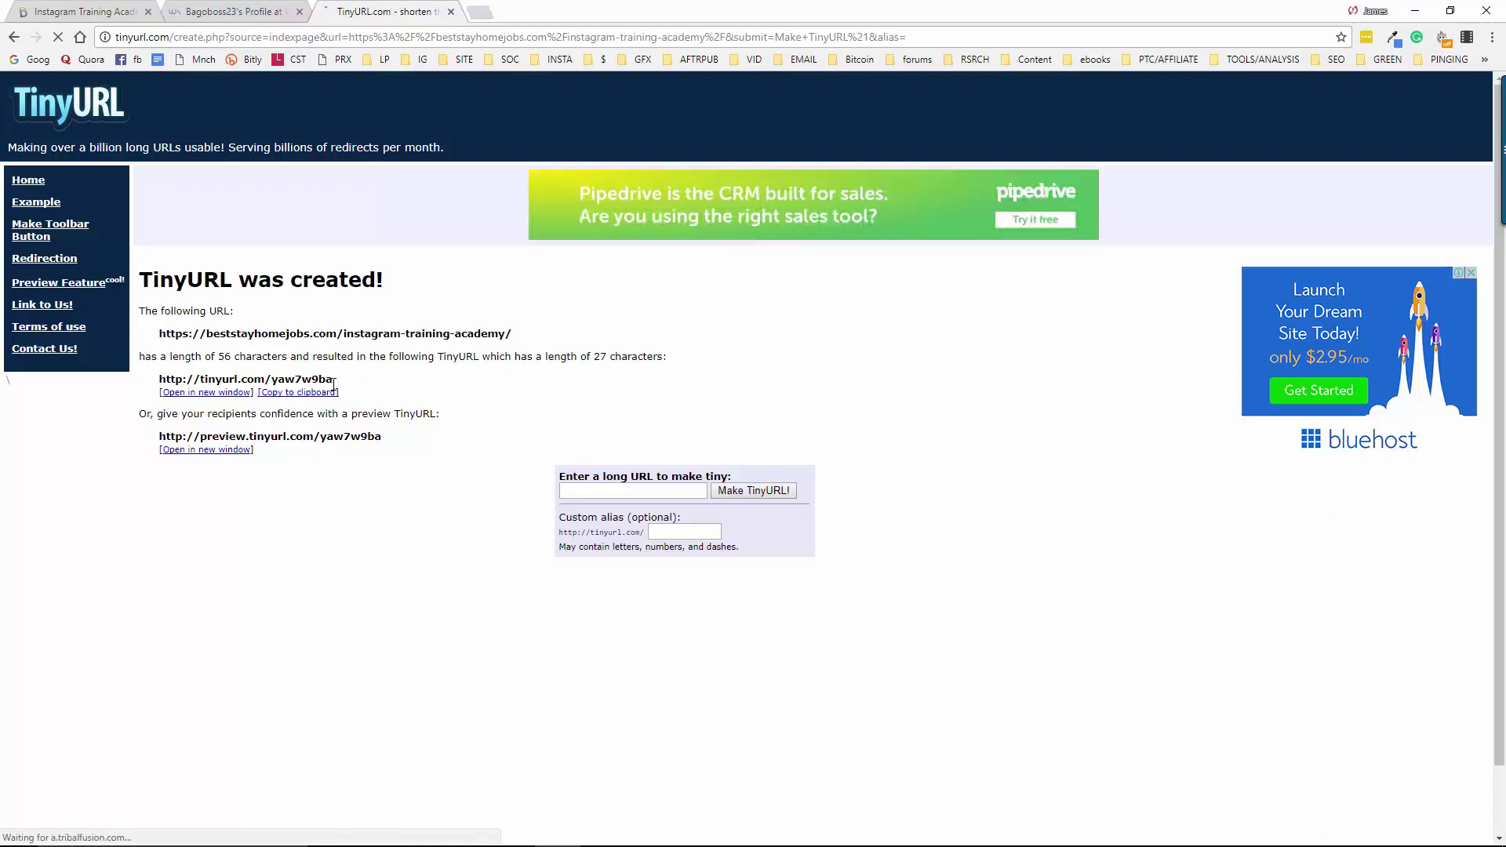
drag(333, 380, 272, 381)
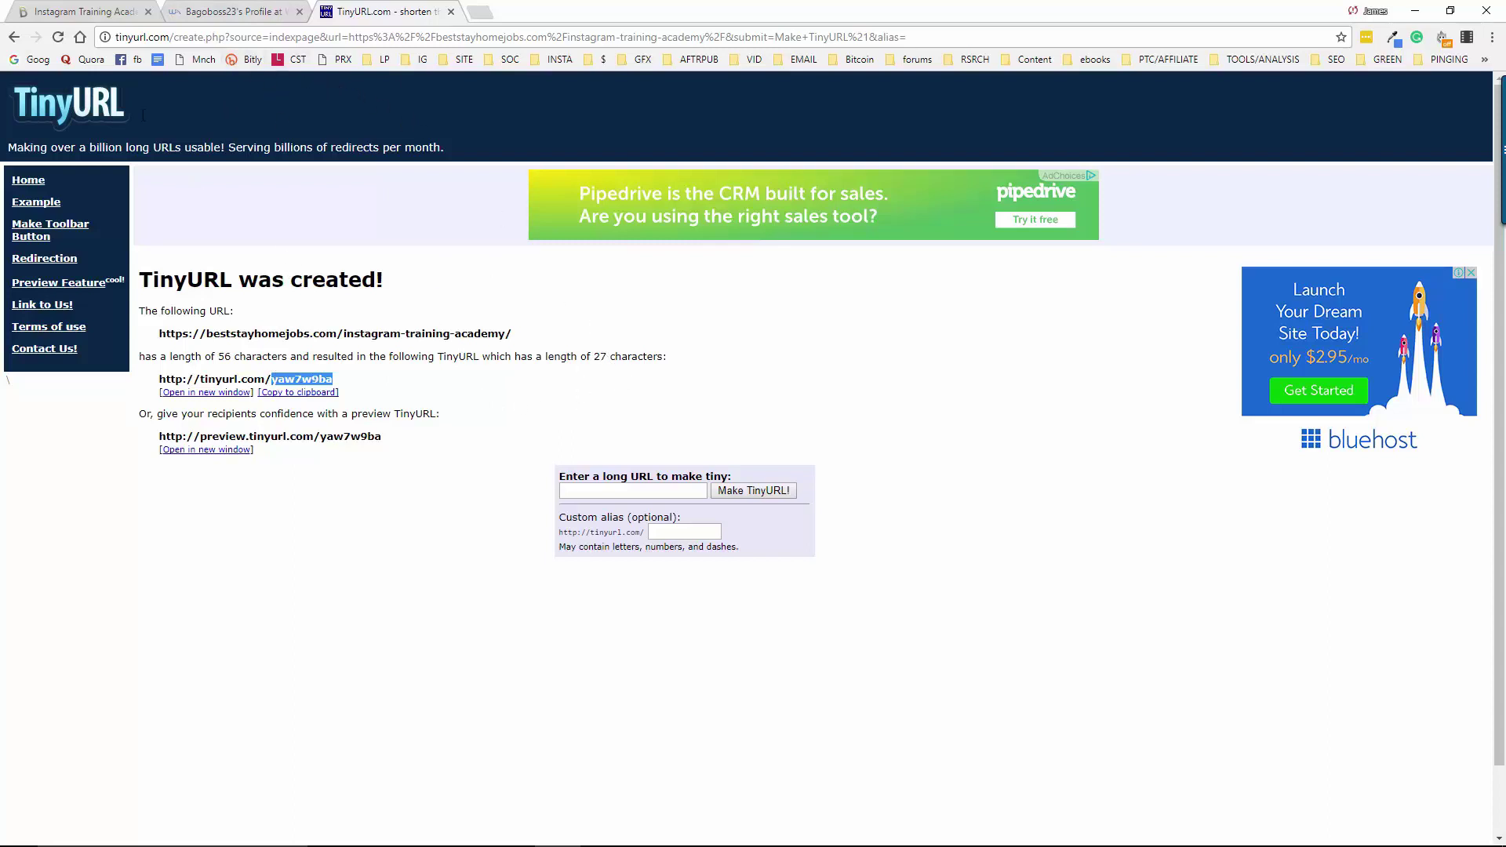
click(72, 11)
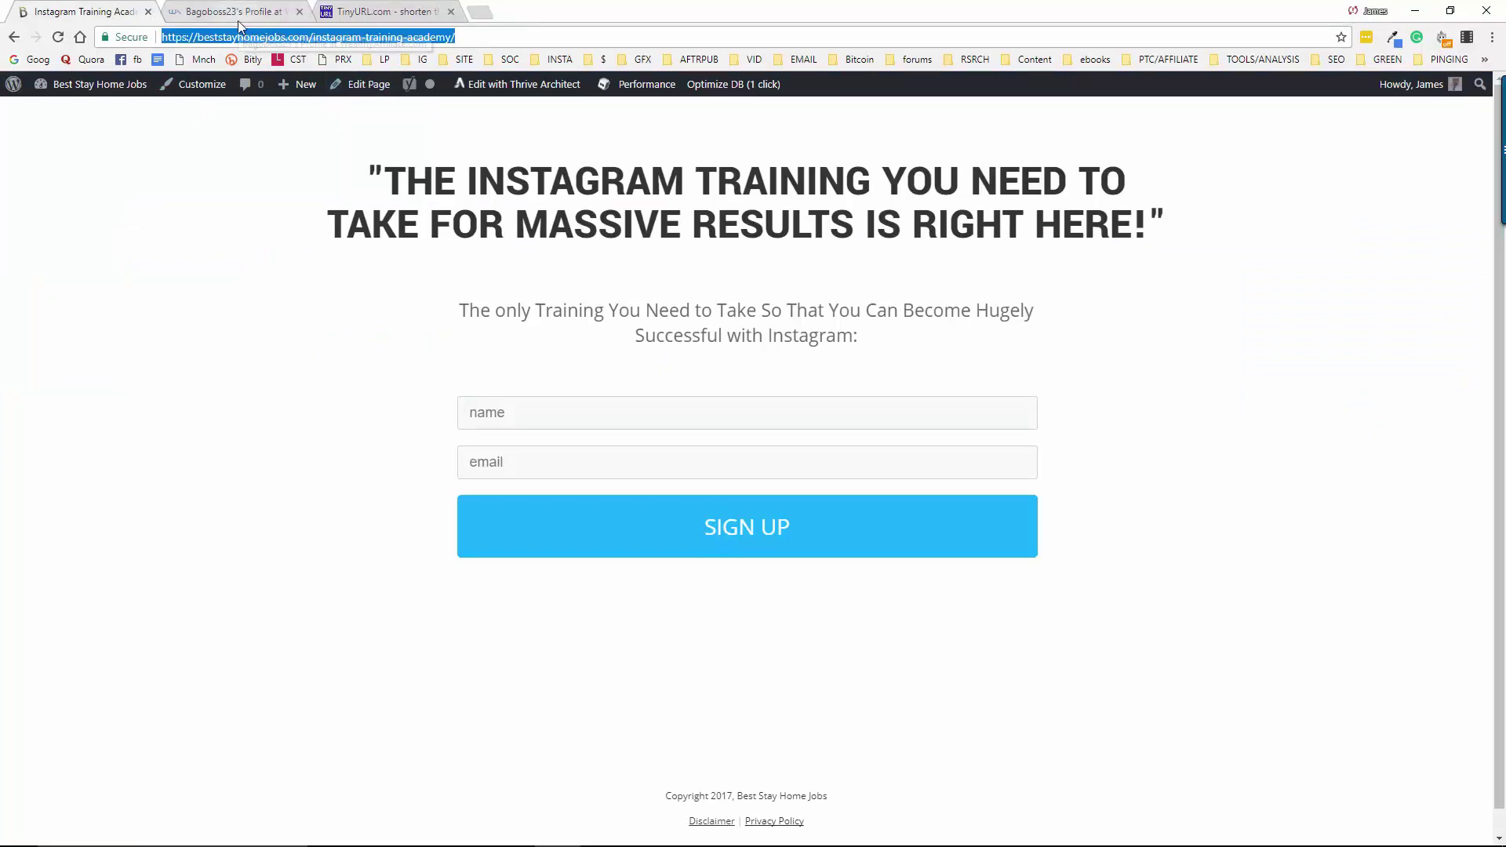
click(360, 13)
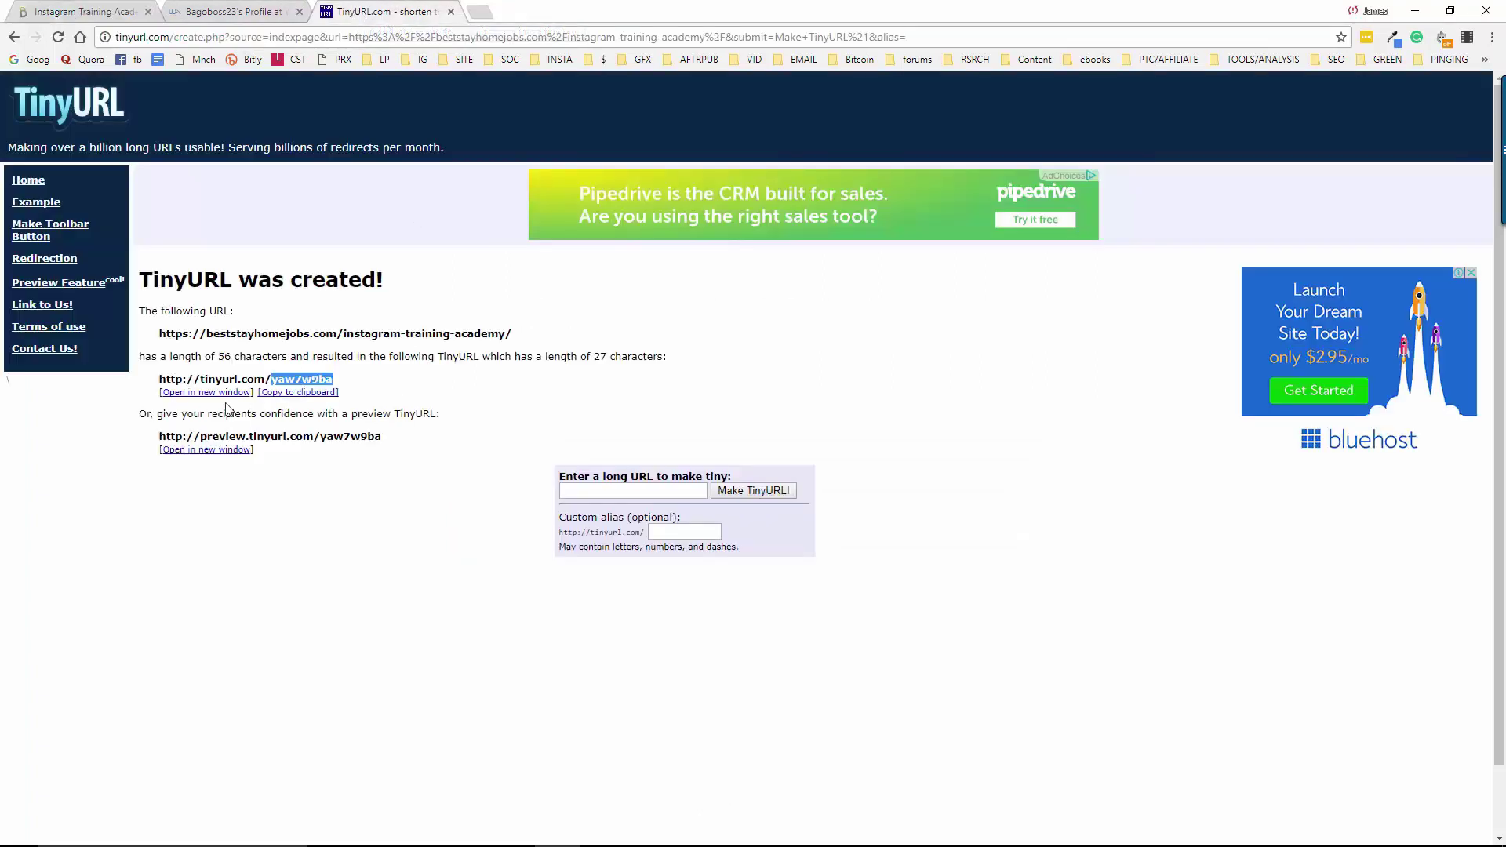
click(298, 394)
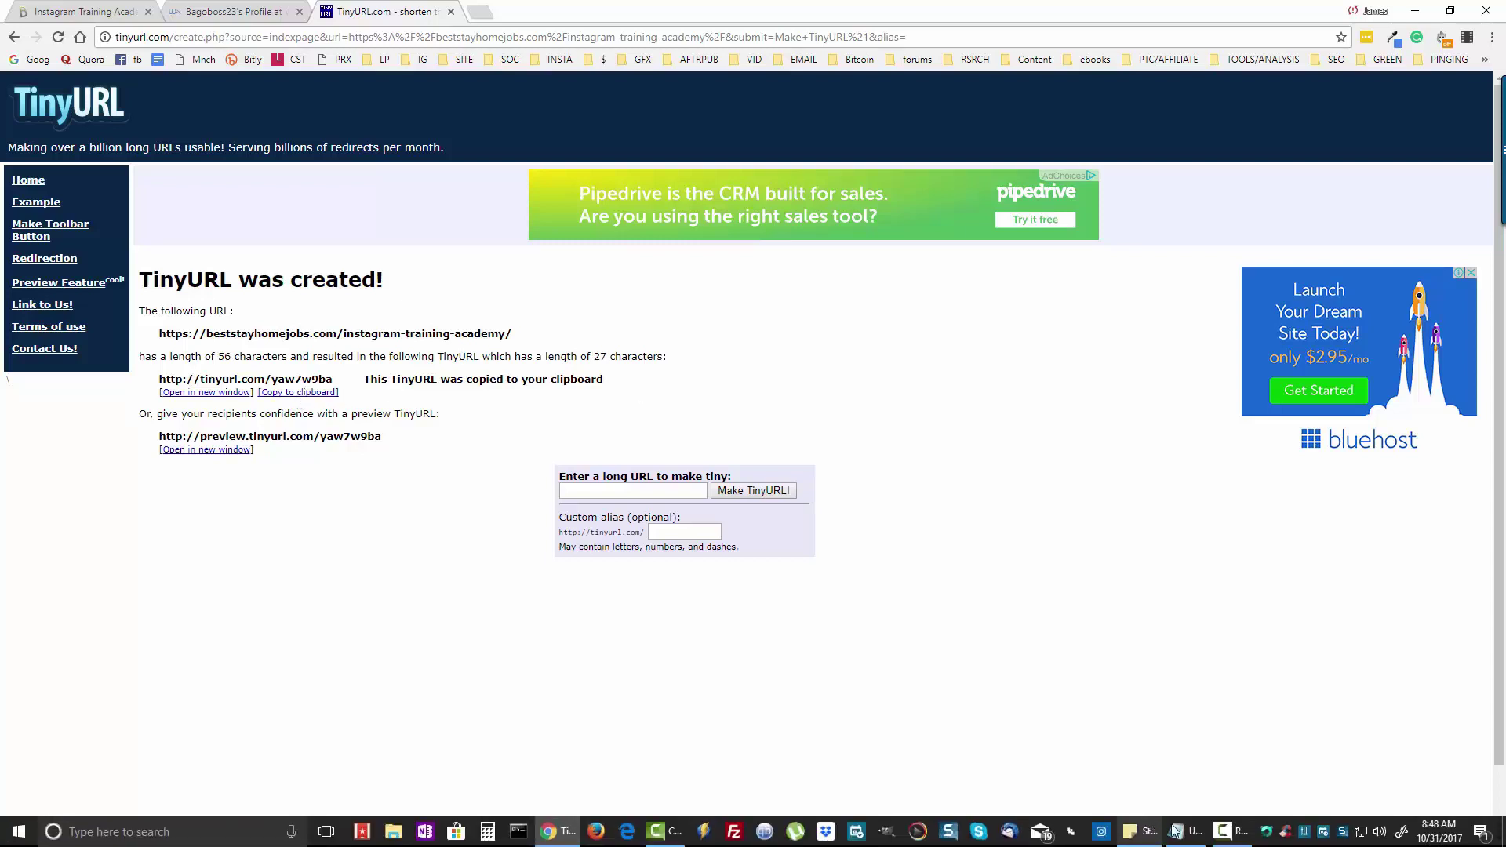
click(1181, 830)
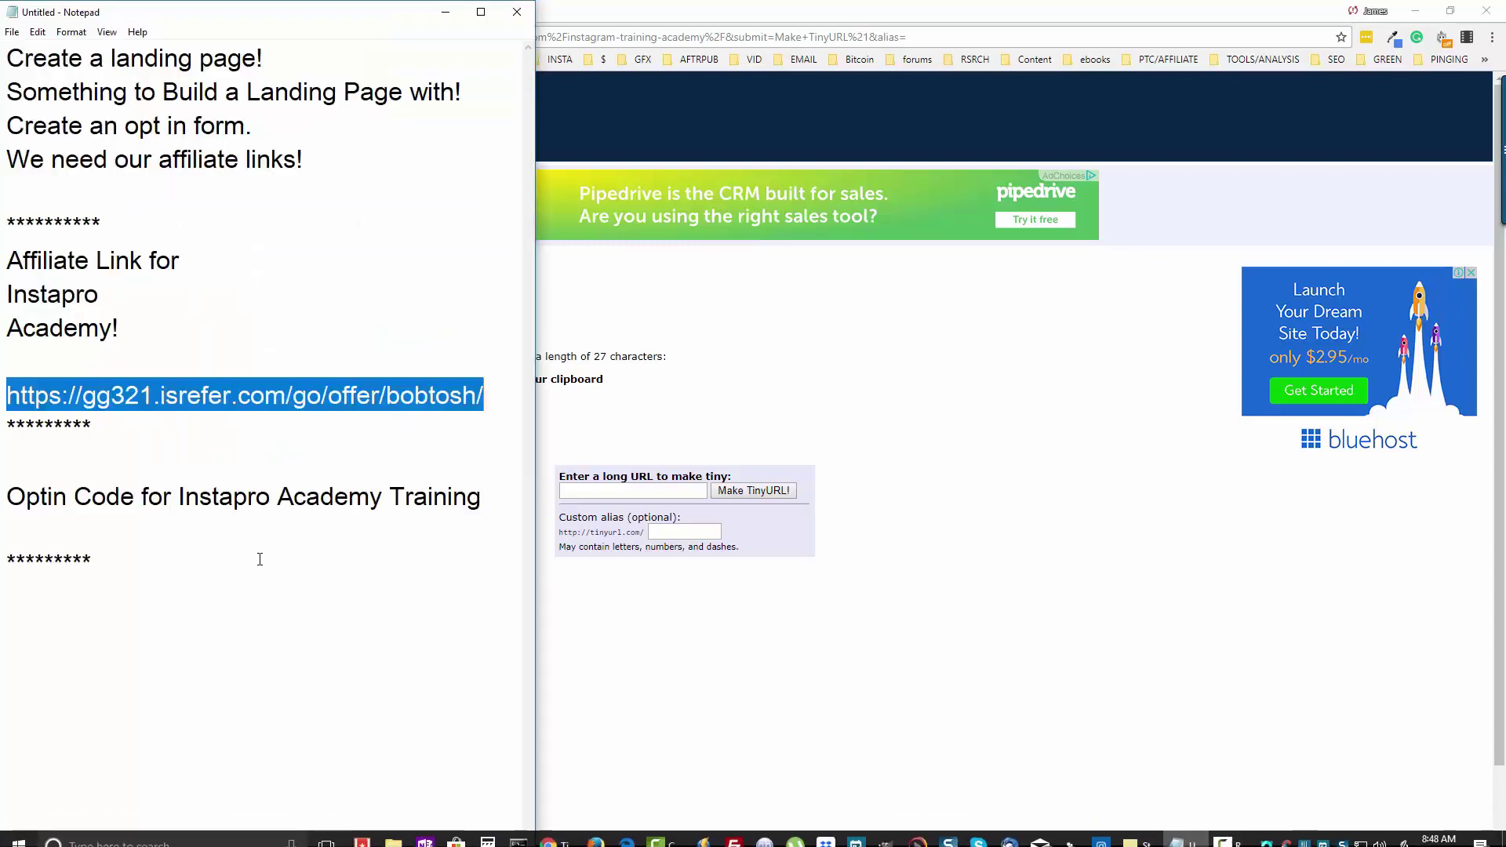
click(177, 558)
key(Return)
key(Return)
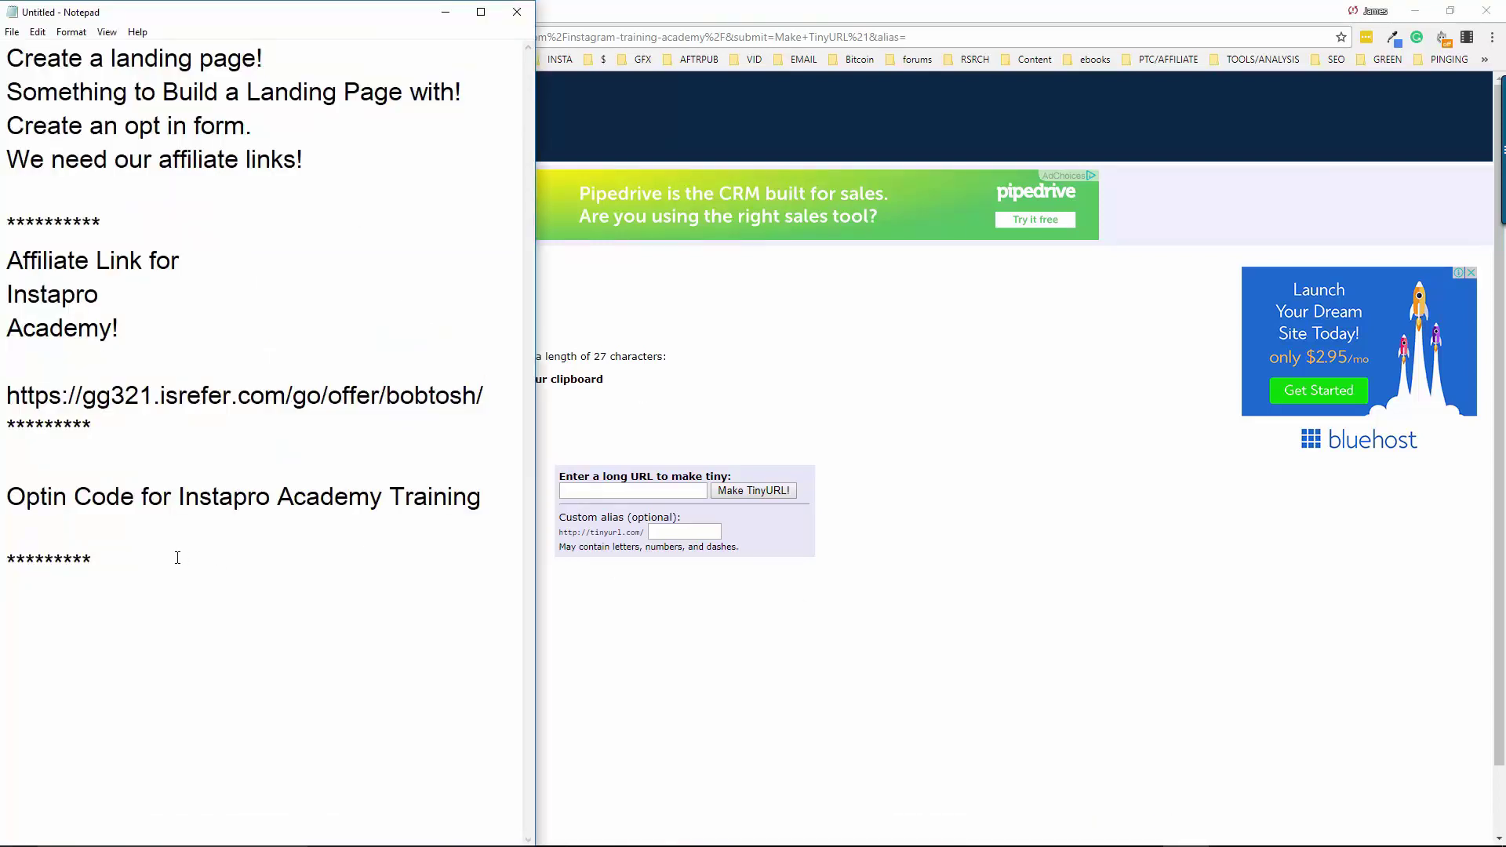
key(ctrl+v)
text(()
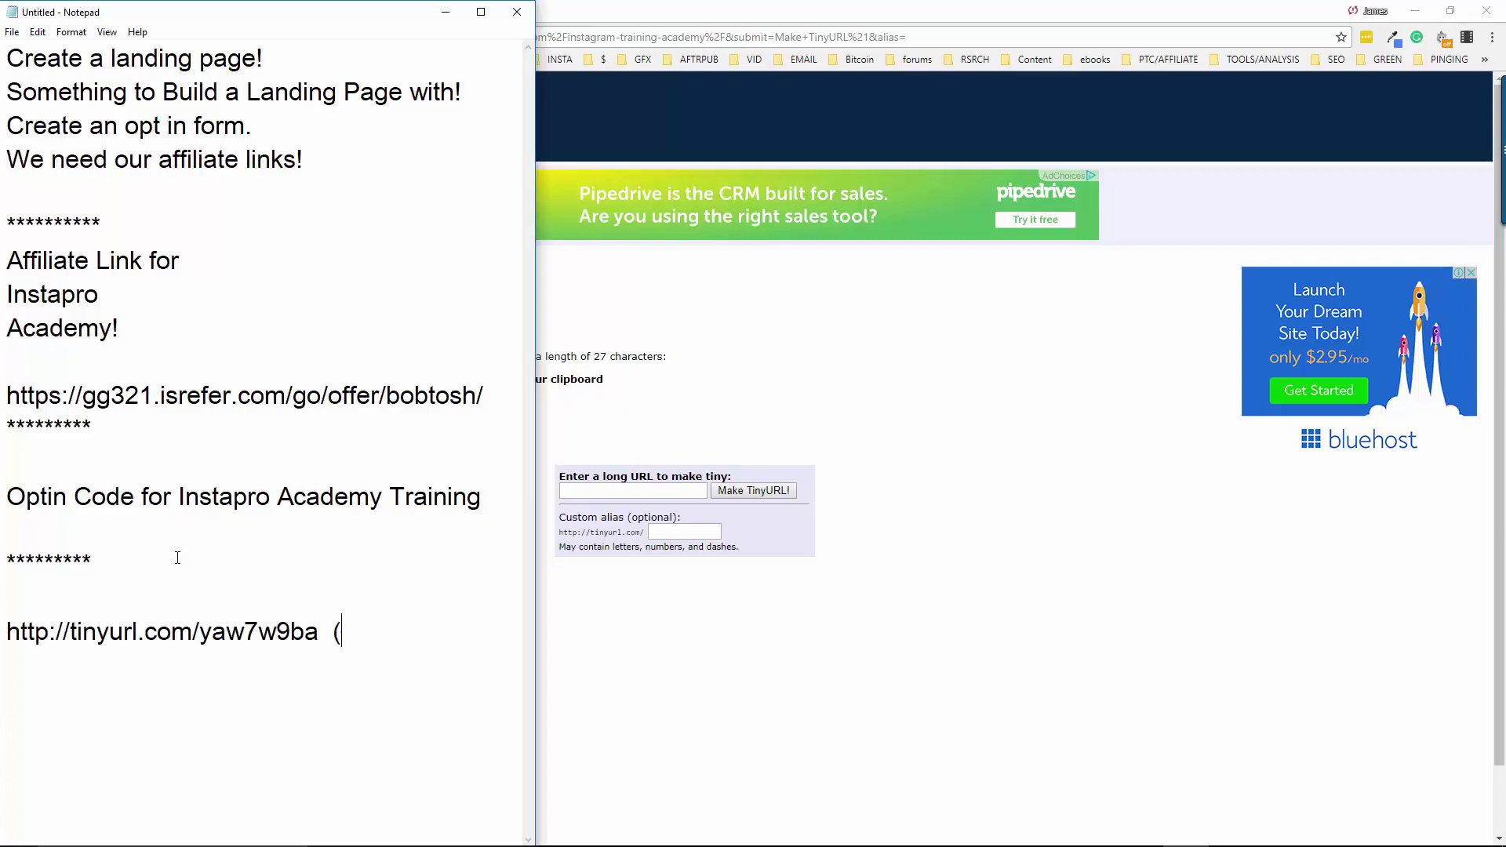
text(landing page link))
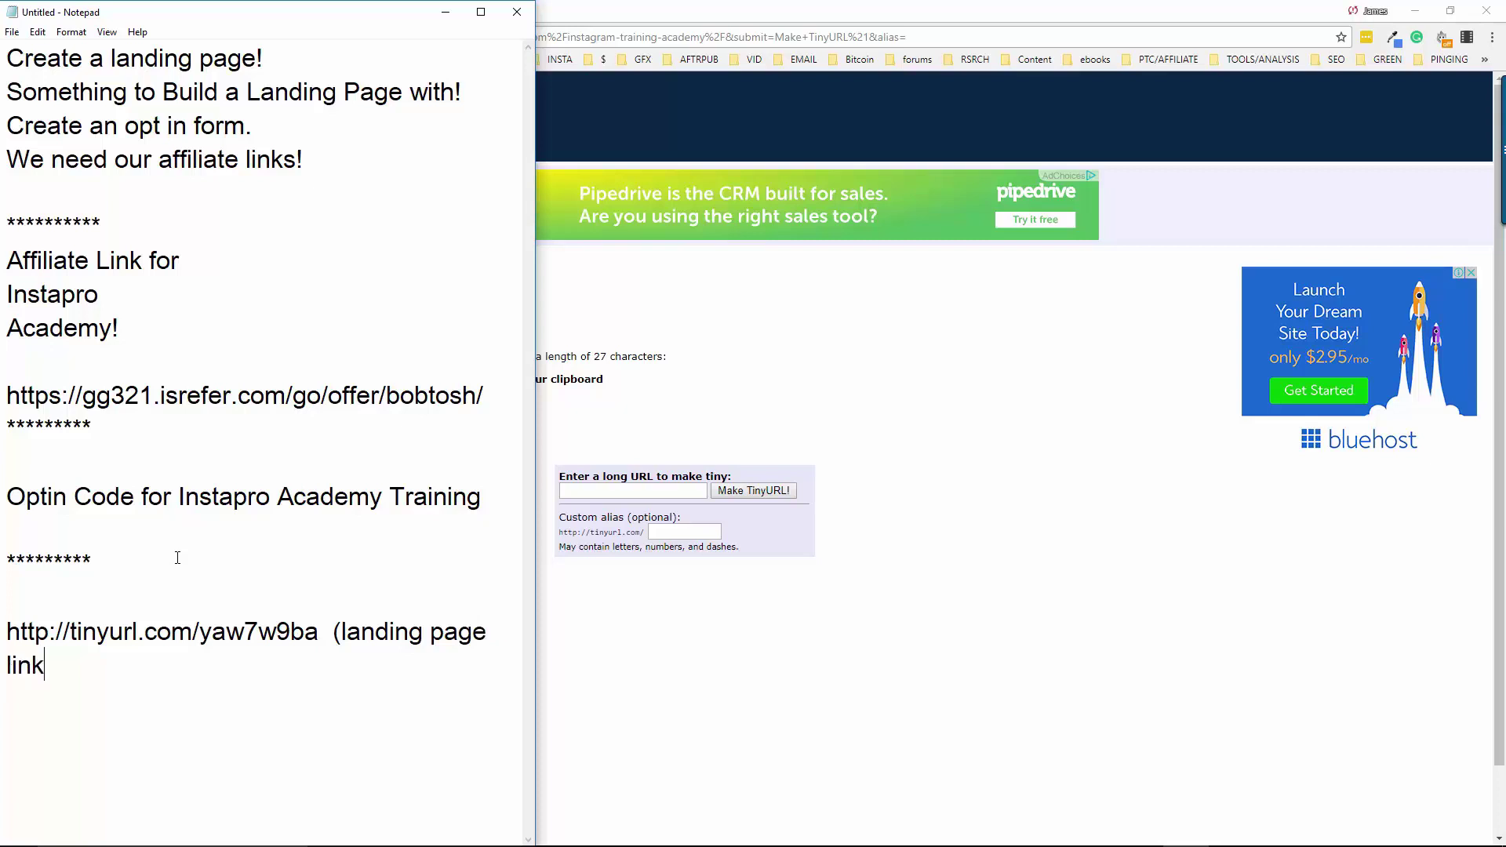
key(Return)
key(Return)
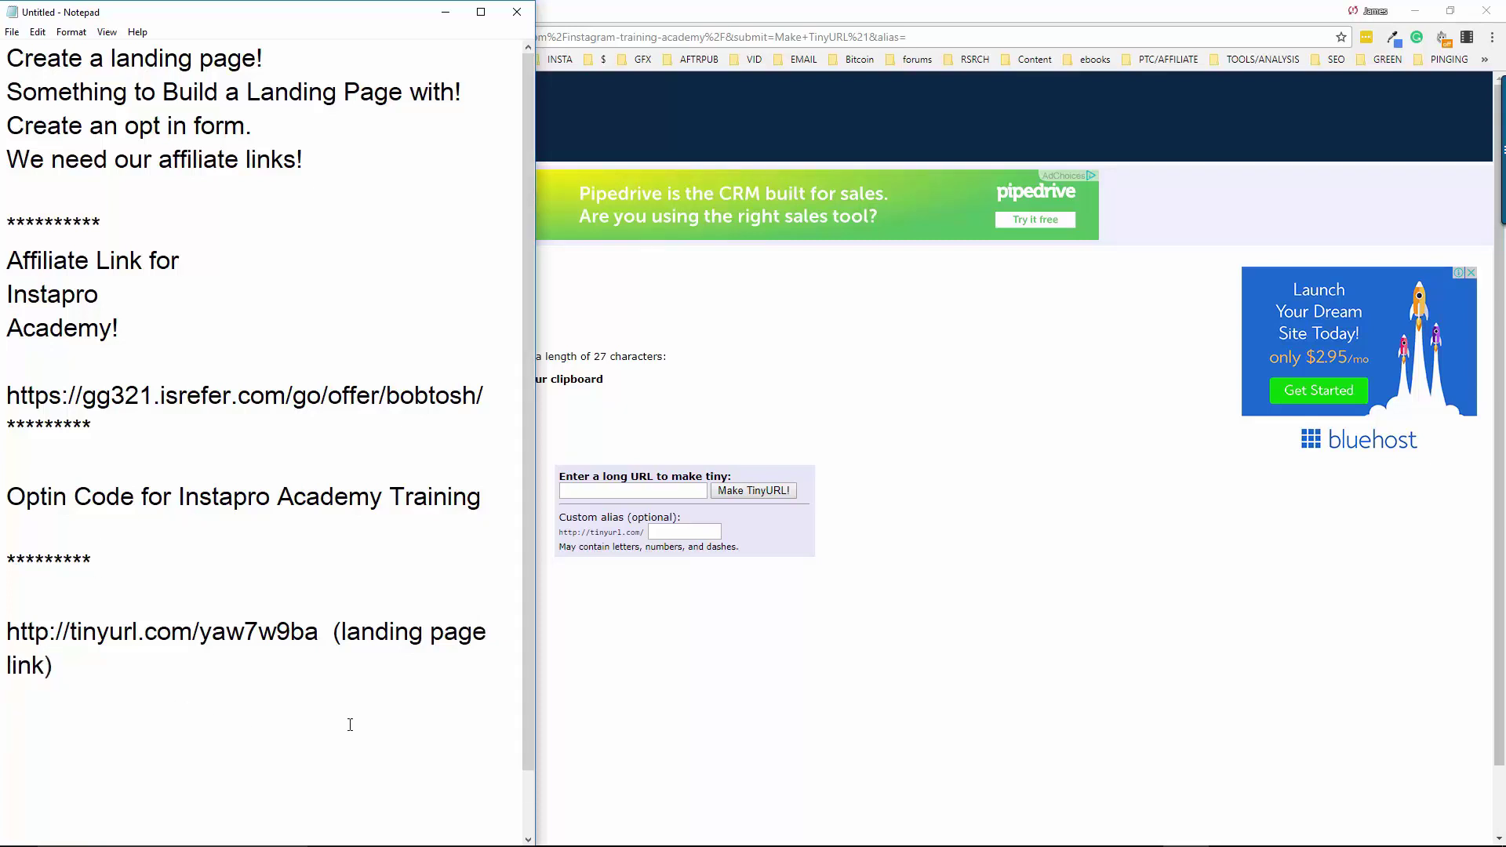
drag(319, 632, 8, 630)
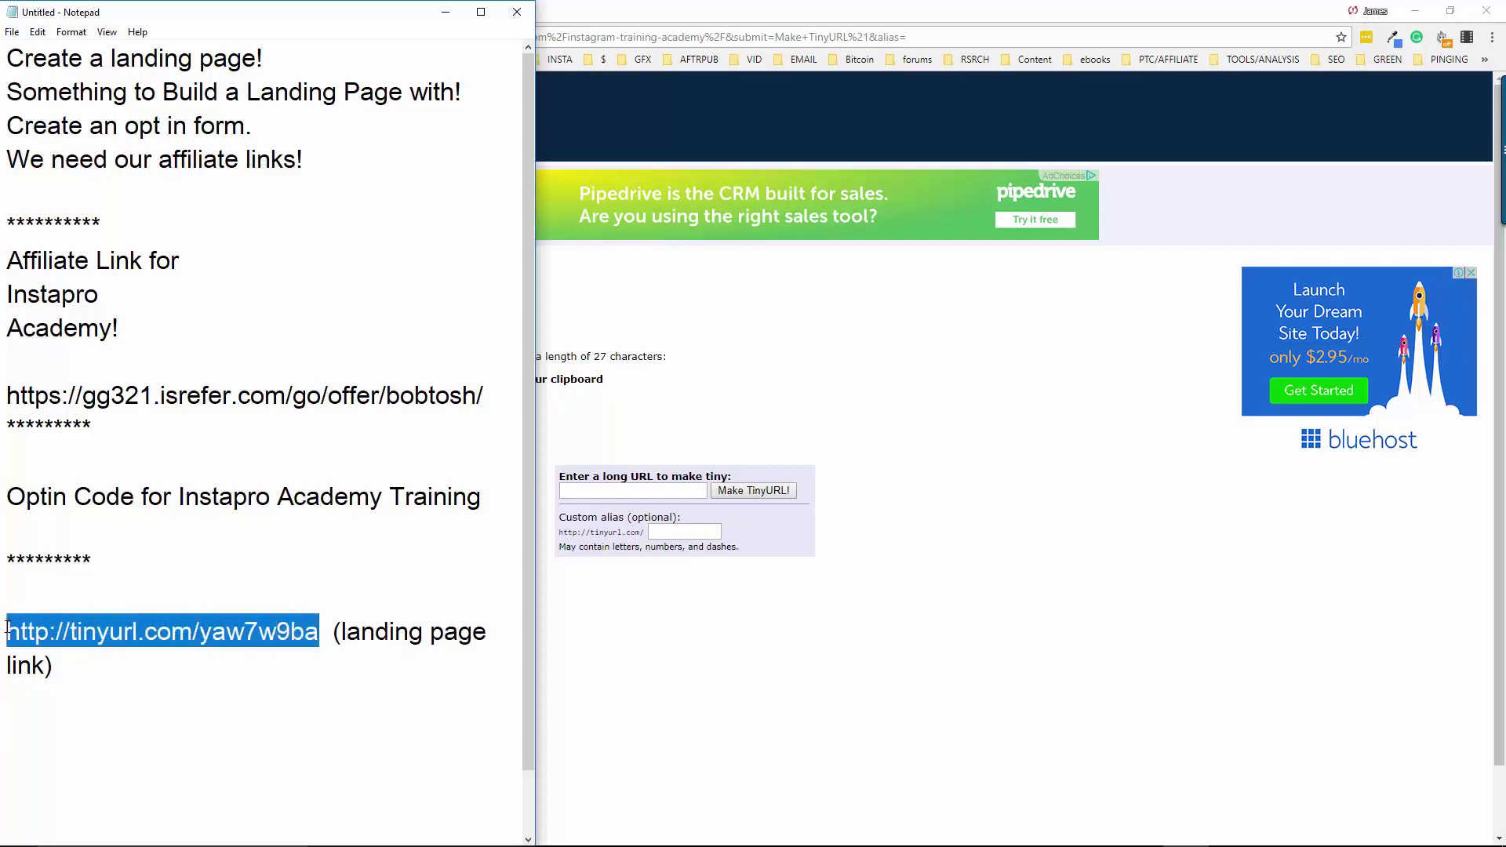
click(816, 6)
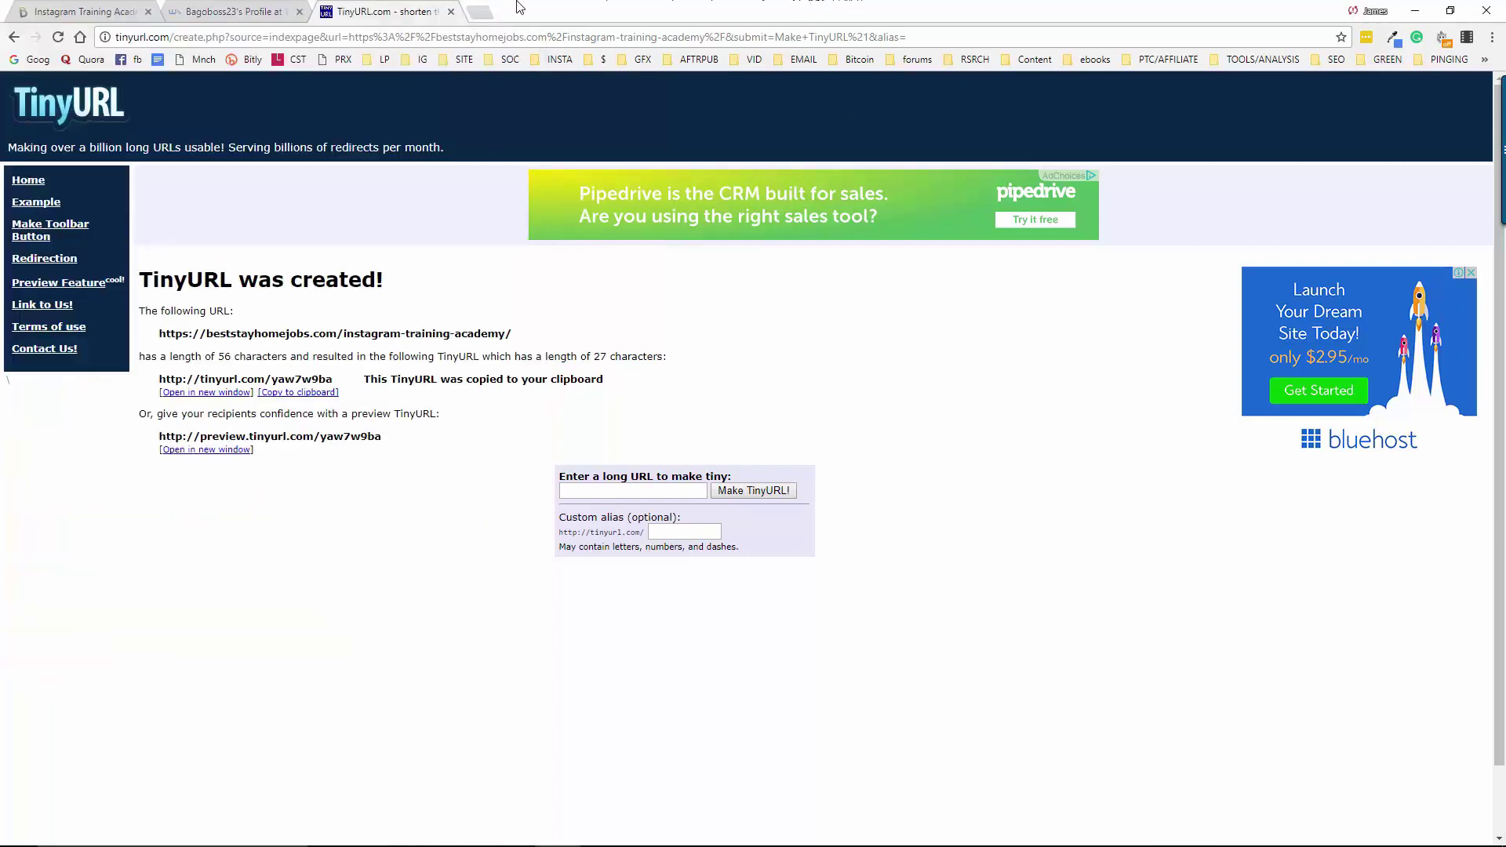
In a new tab, open a Motivational Quotes Instagram profile and follow its beststayhomejobs.com/chck bio link
click(108, 7)
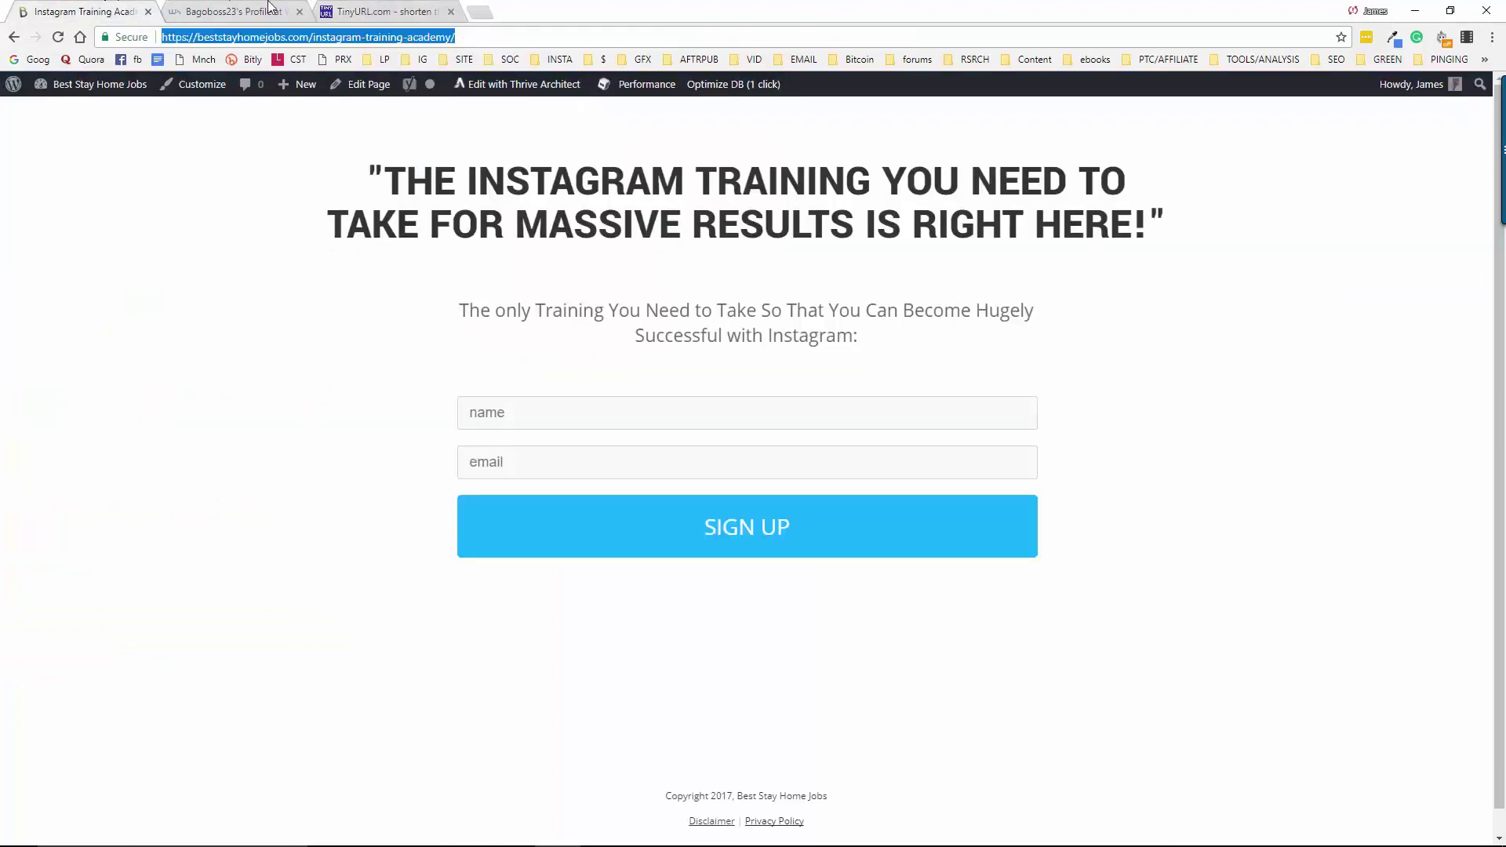
click(481, 13)
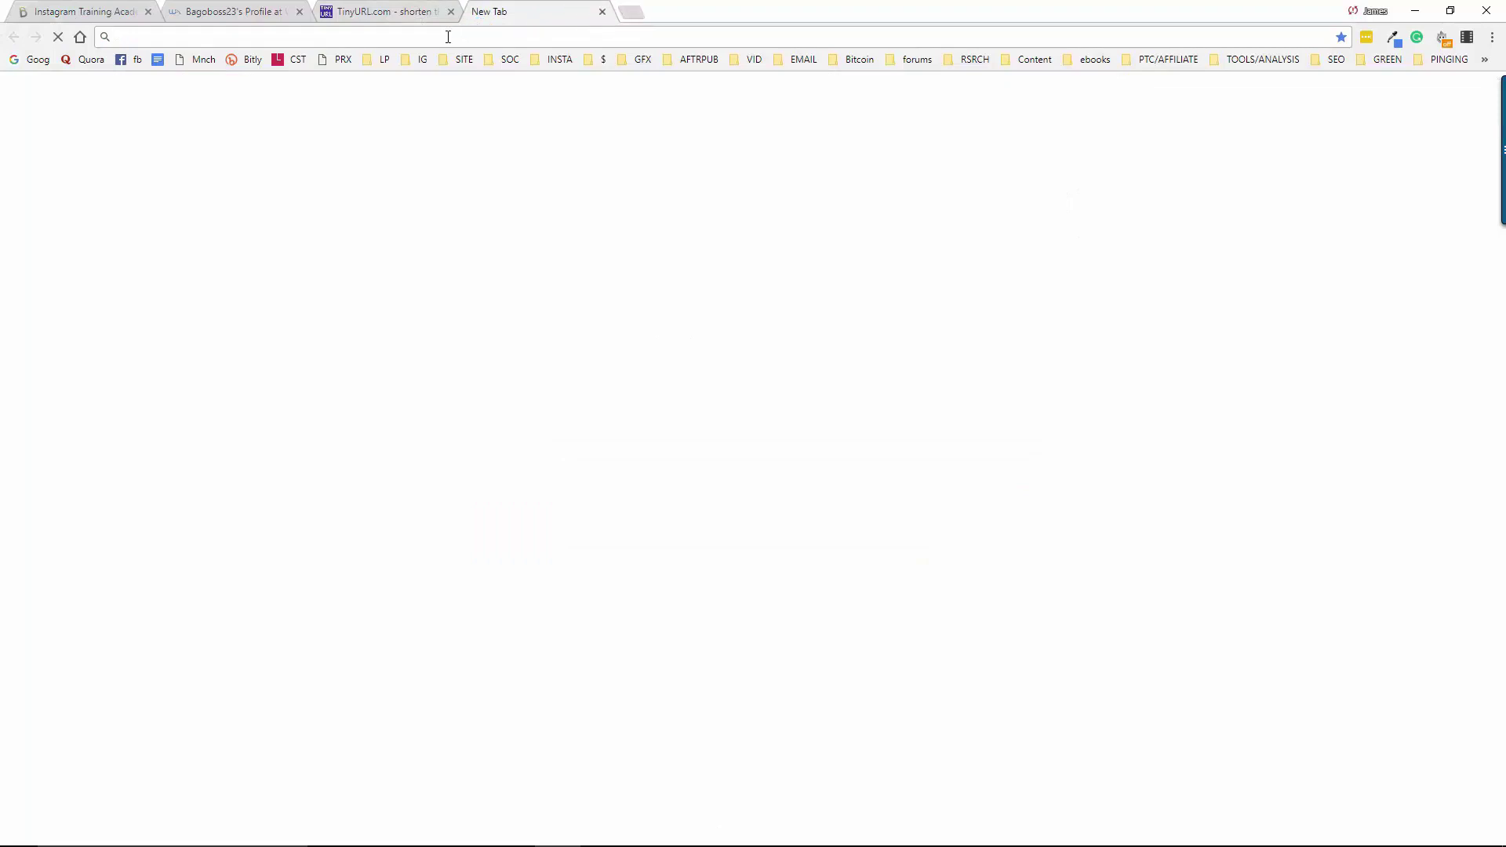
text(instagra)
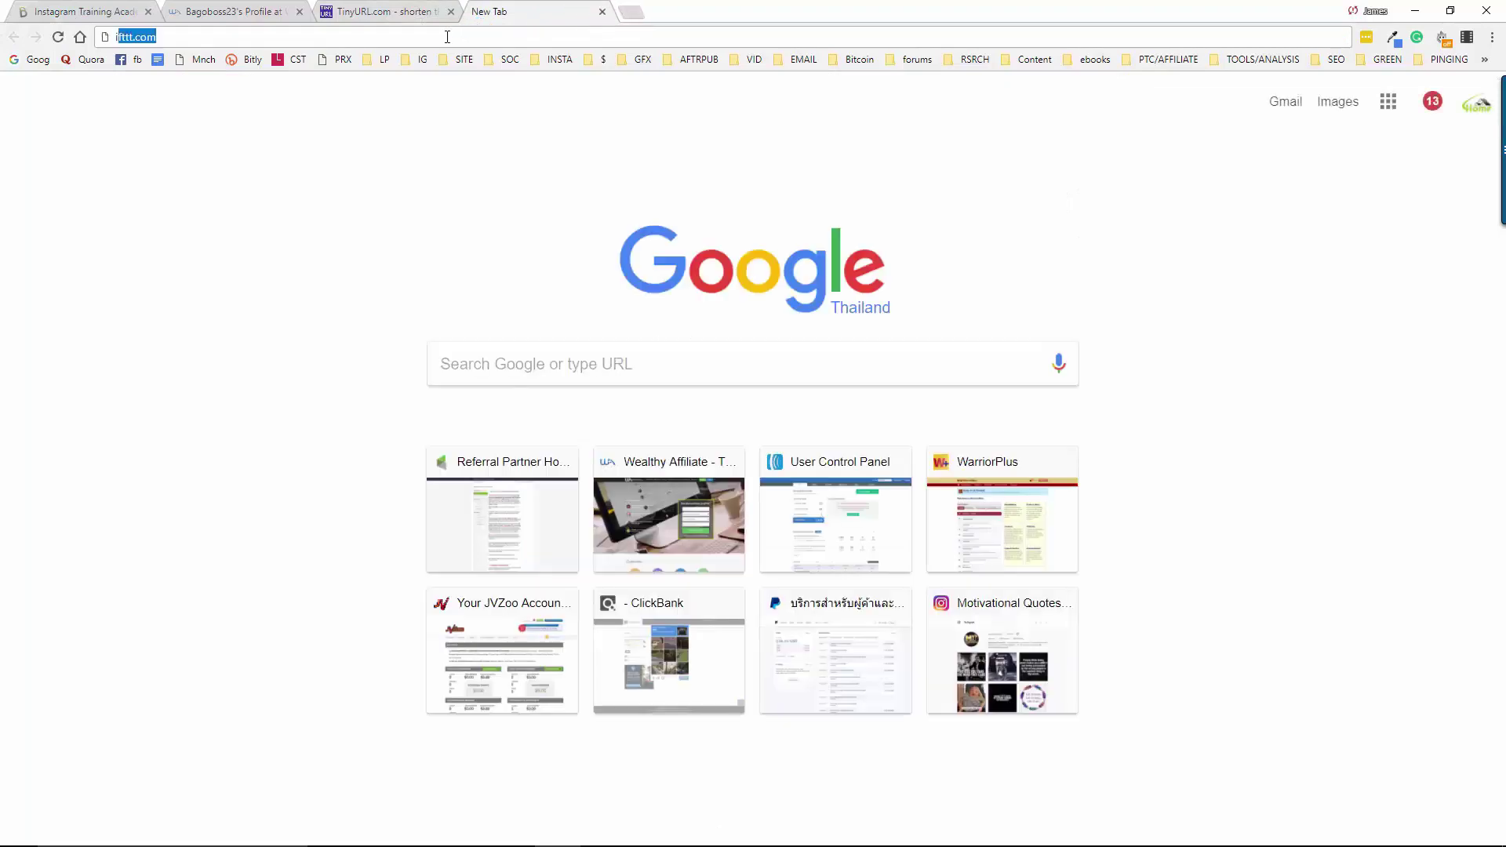
text(m)
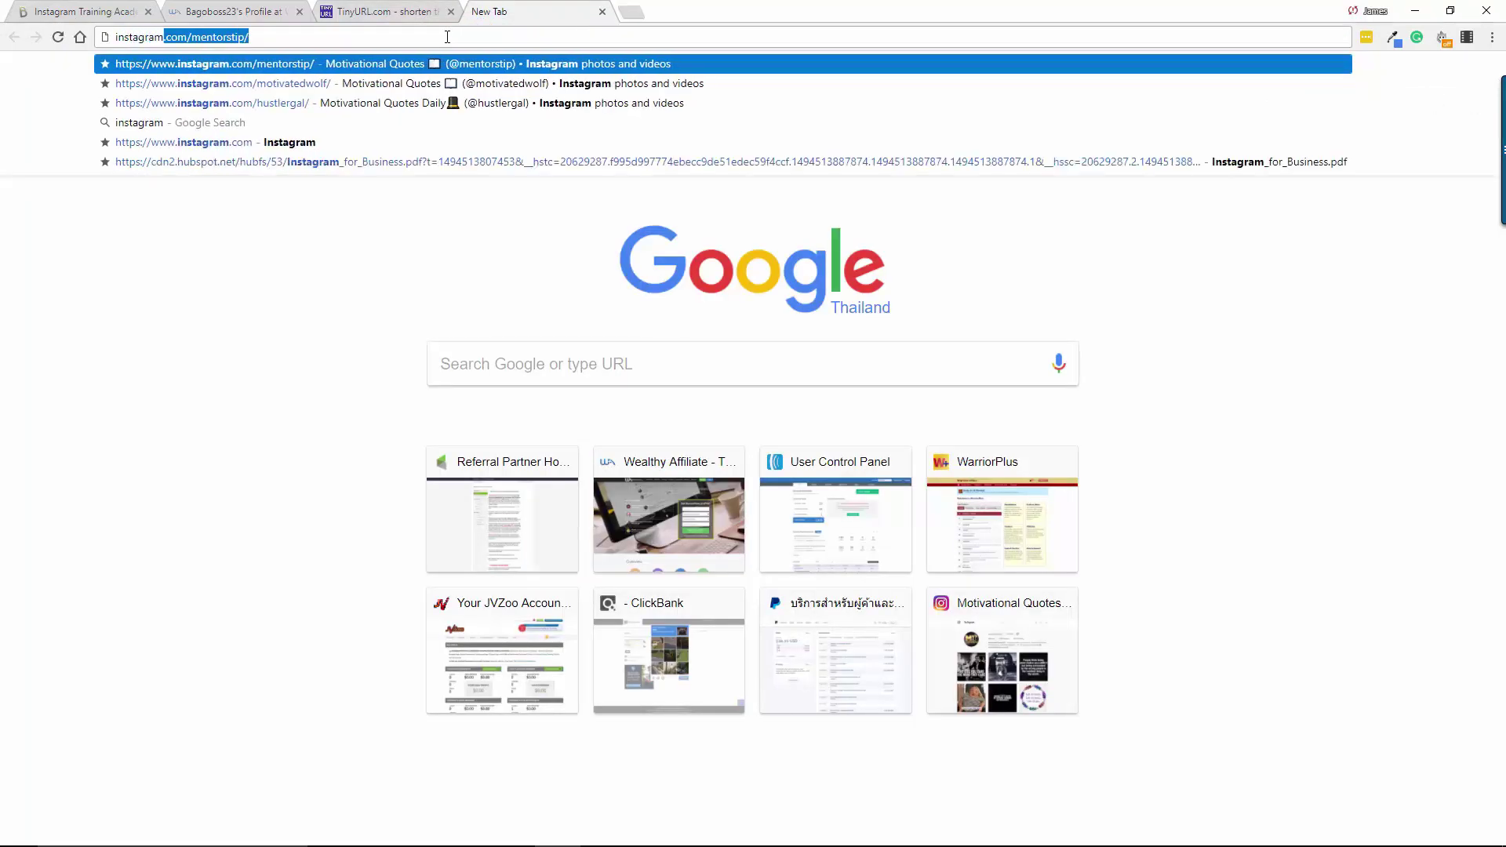
key(Return)
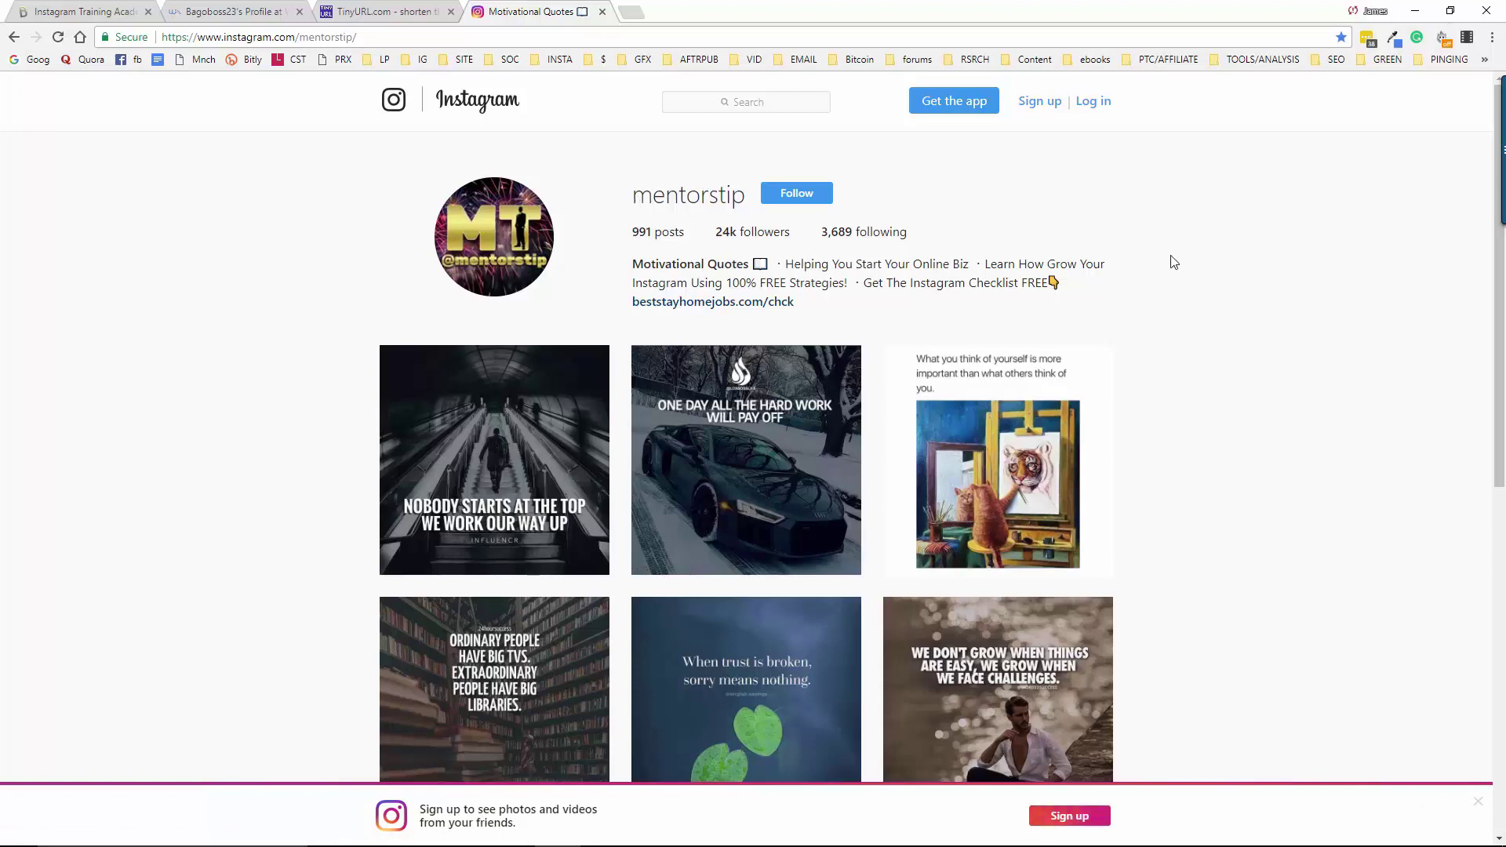
click(679, 304)
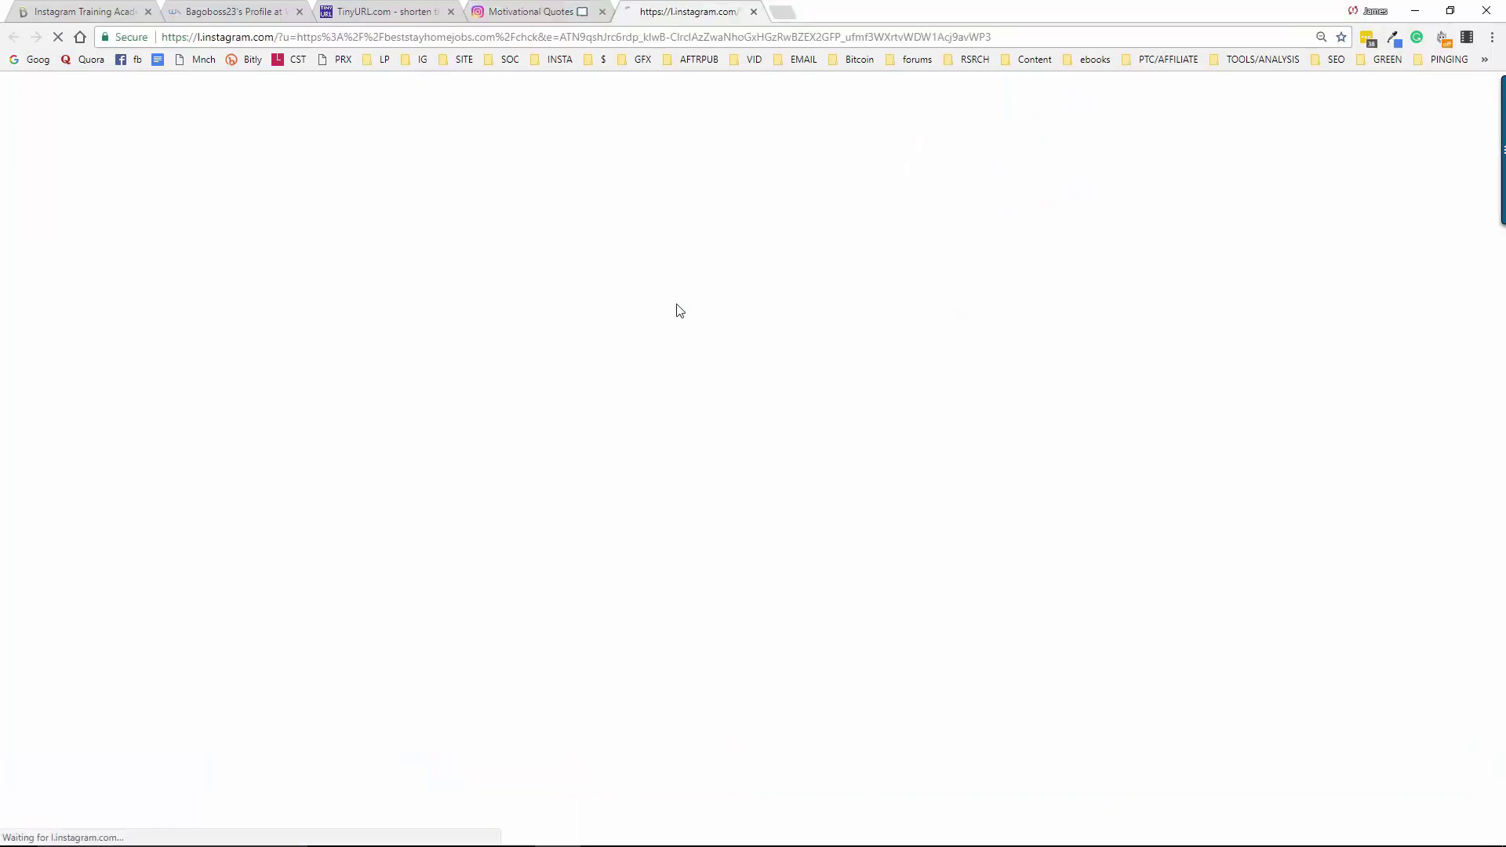